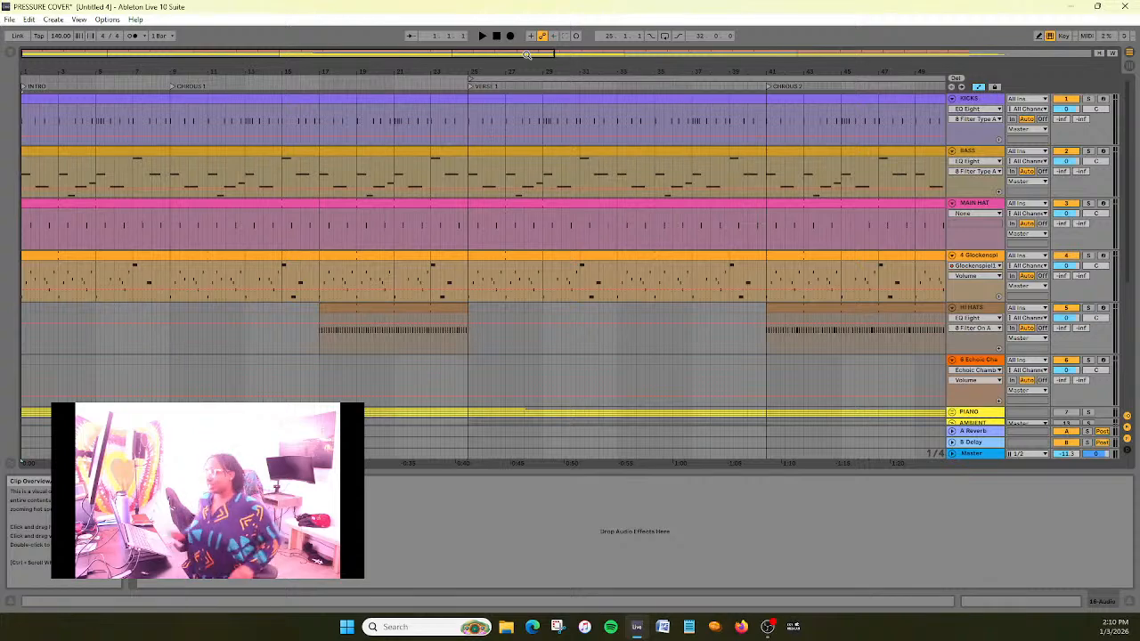
# Look over the arrangement's tracks and sections from the intro through the start of verse 2
pyautogui.moveTo(527, 54); pyautogui.dragTo(341, 41)
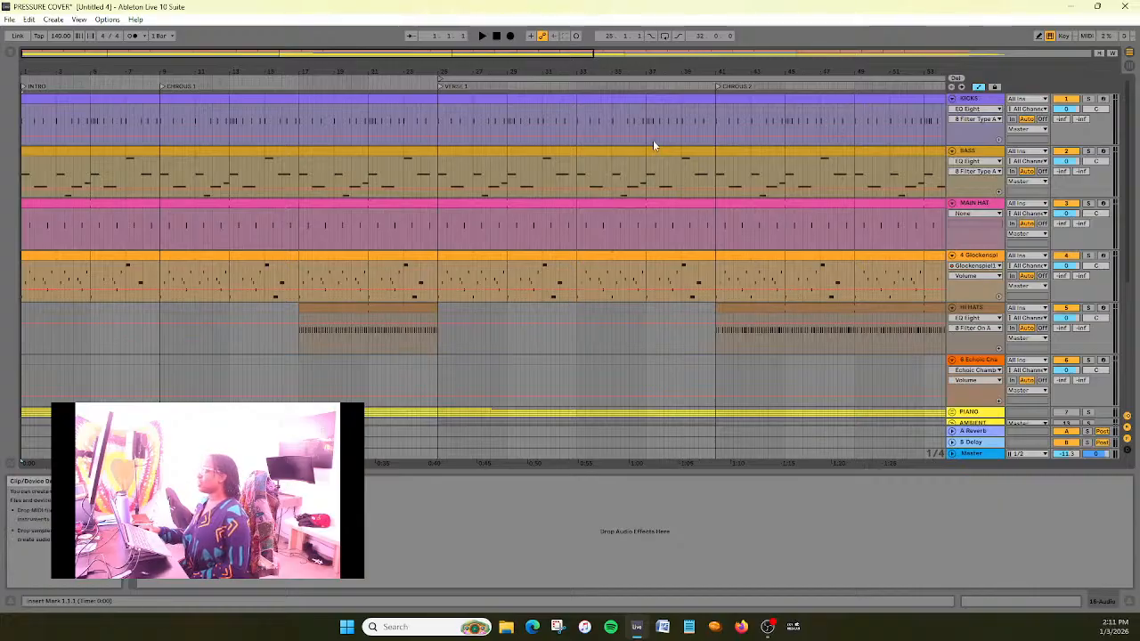
pyautogui.scroll(-5, 605, 260)
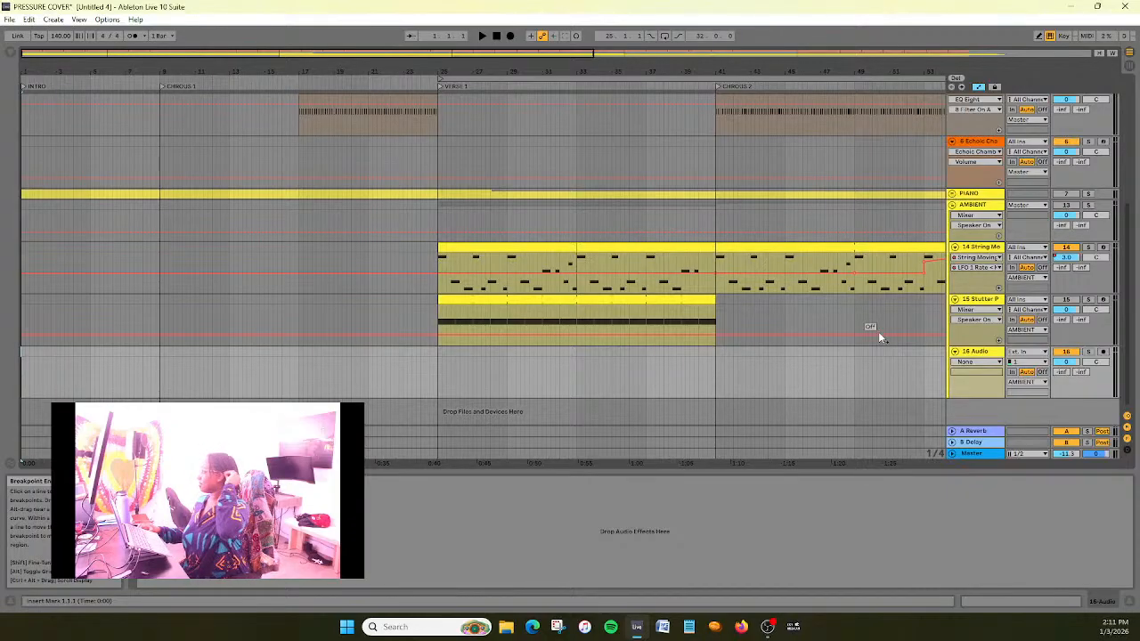
pyautogui.scroll(5, 839, 395)
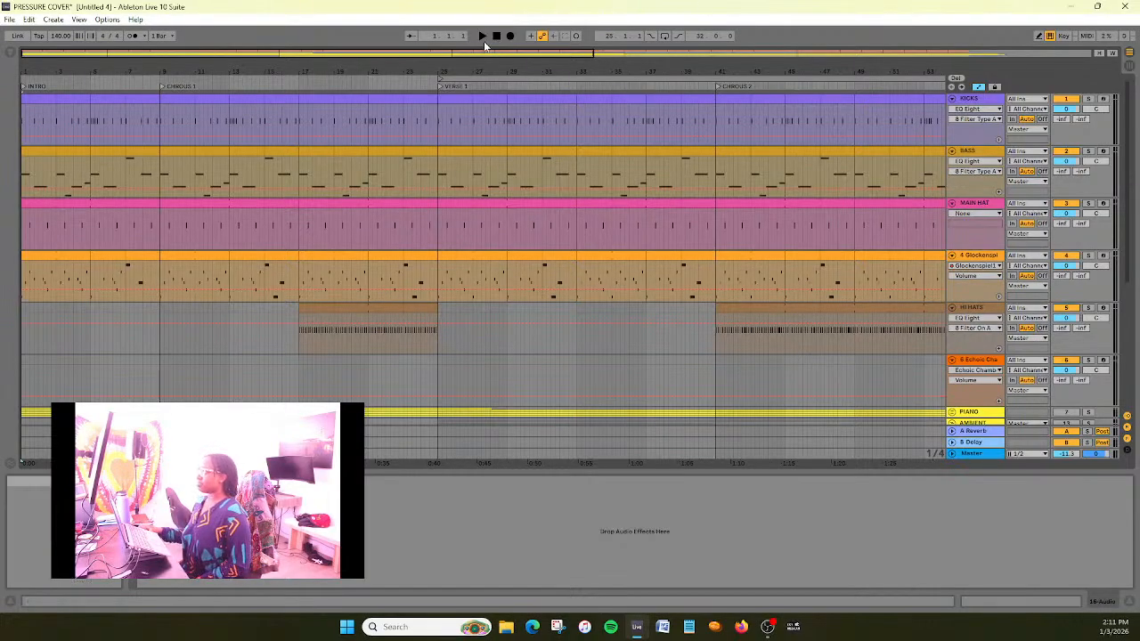
pyautogui.moveTo(483, 53); pyautogui.dragTo(561, 51)
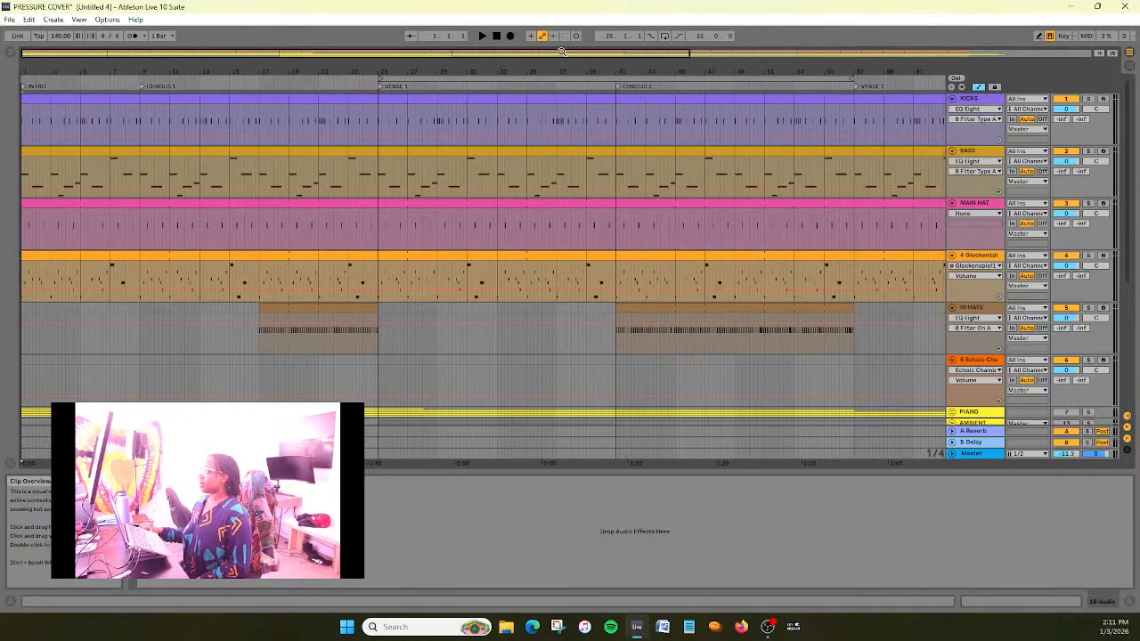
pyautogui.click(496, 36)
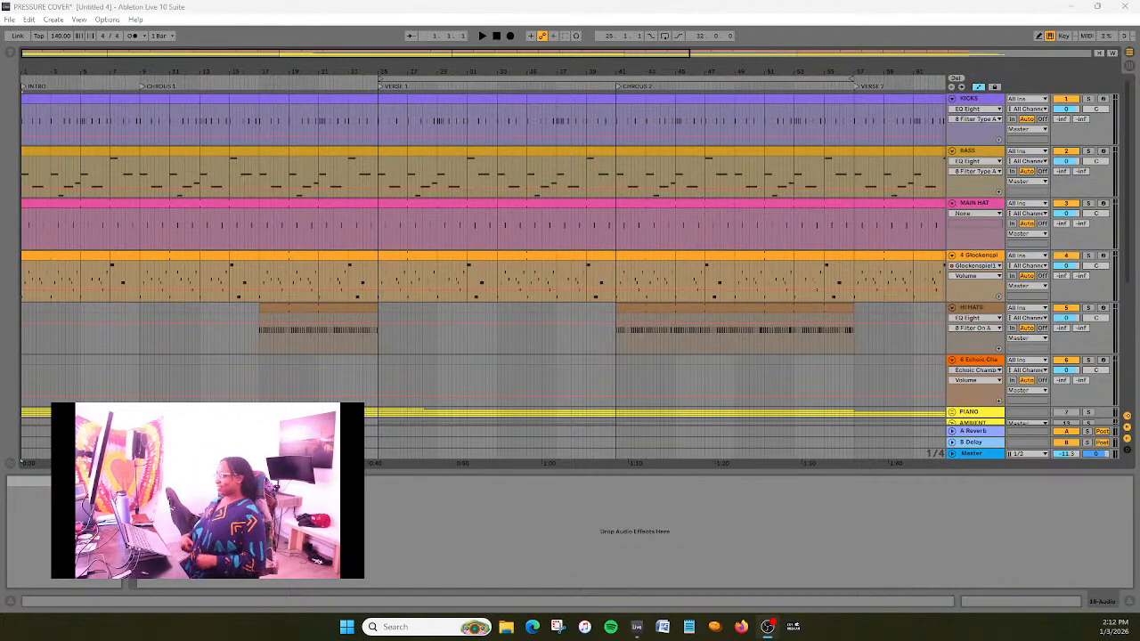
pyautogui.press('+')
pyautogui.moveTo(406, 55); pyautogui.dragTo(280, 55)
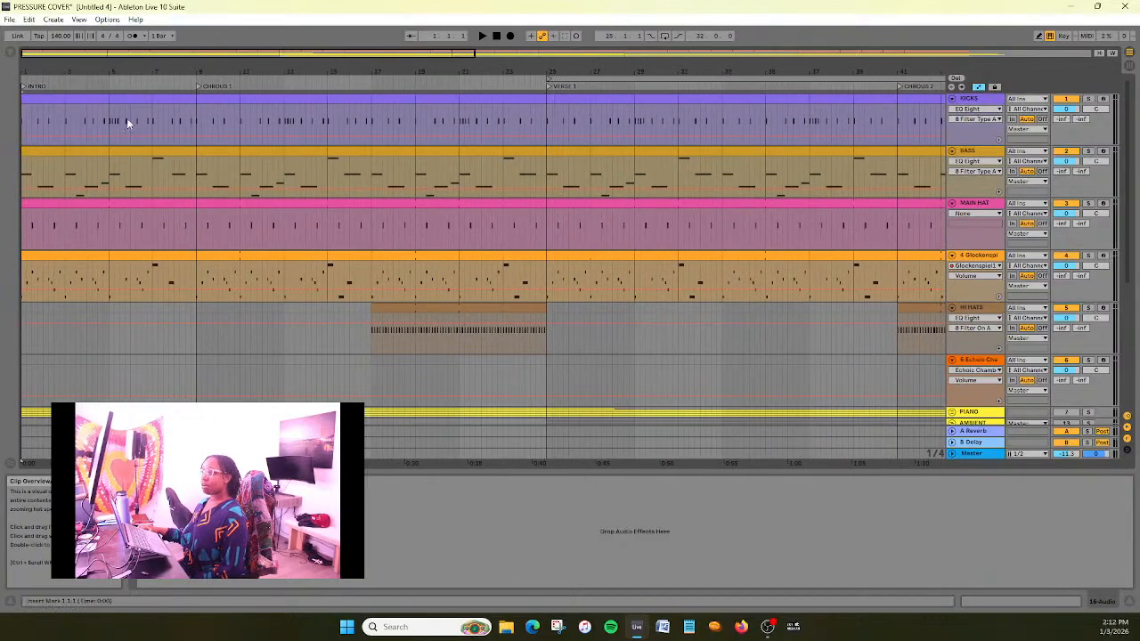
pyautogui.click(497, 39)
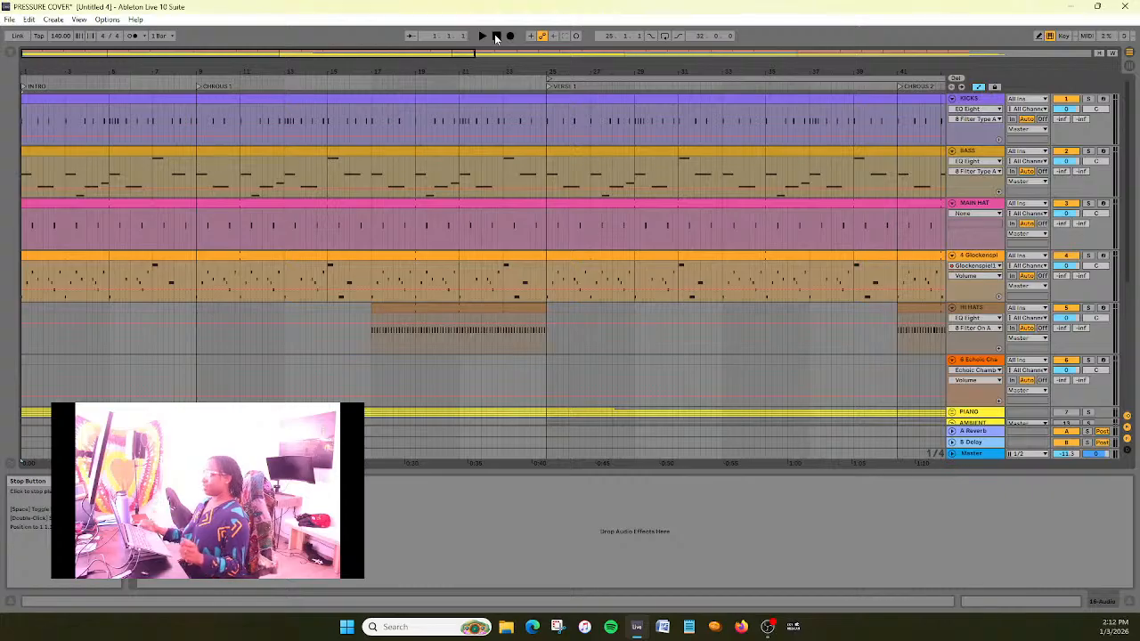
pyautogui.scroll(-2, 577, 318)
pyautogui.scroll(2, 578, 319)
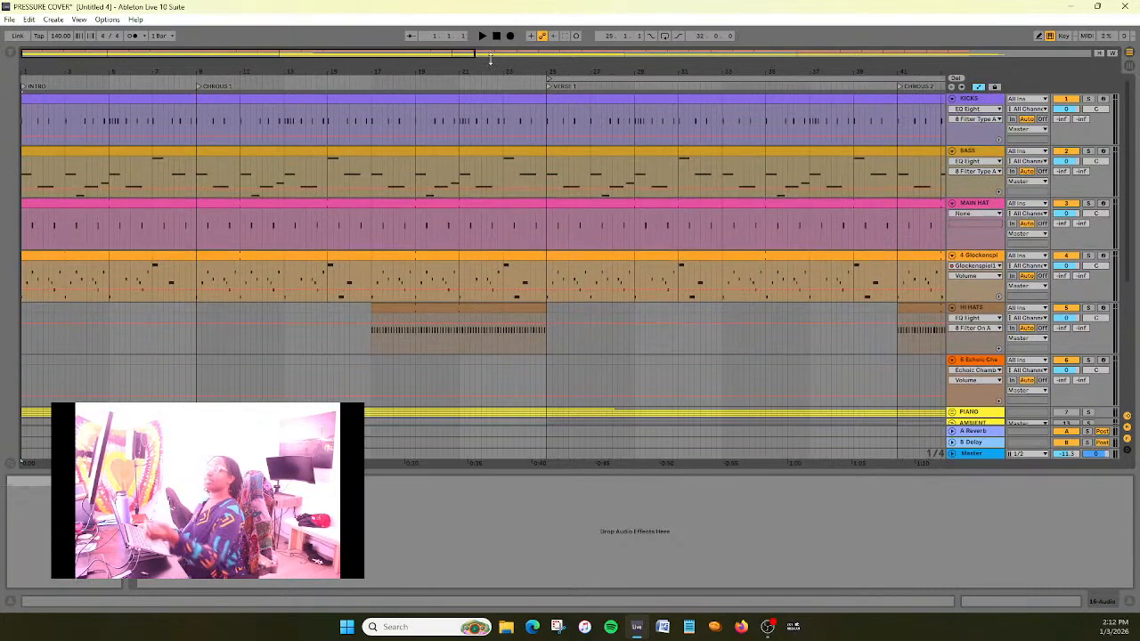
# Play the arrangement from the intro through chorus 1 into verse 1, and return the stopped playback to the start
pyautogui.click(483, 35)
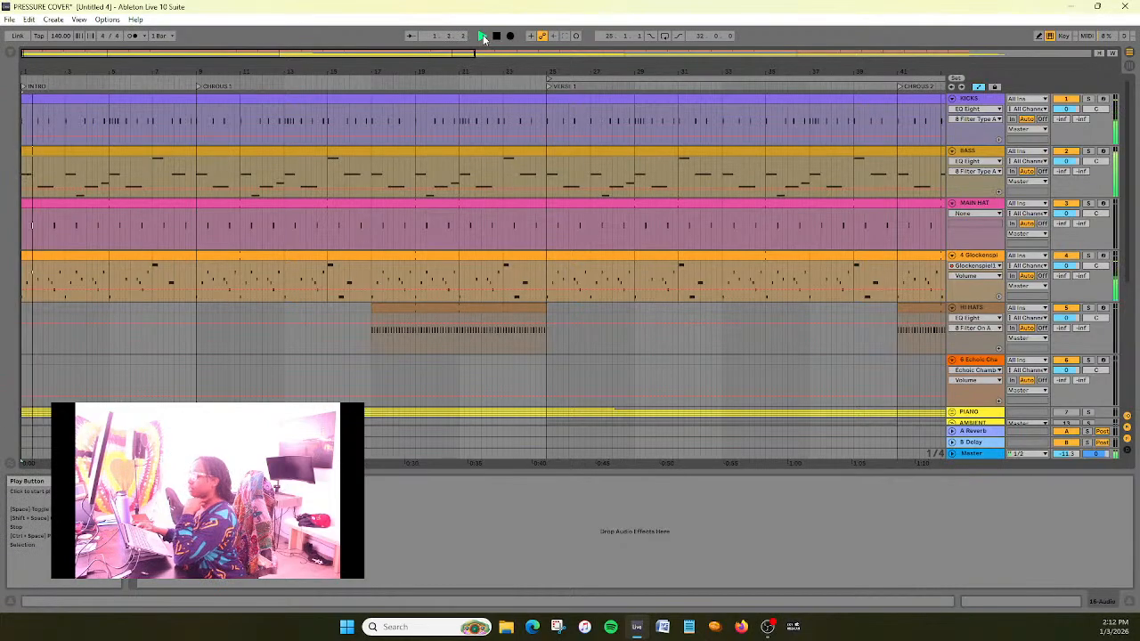
pyautogui.moveTo(481, 53); pyautogui.dragTo(481, 79)
pyautogui.moveTo(188, 54); pyautogui.dragTo(156, 69)
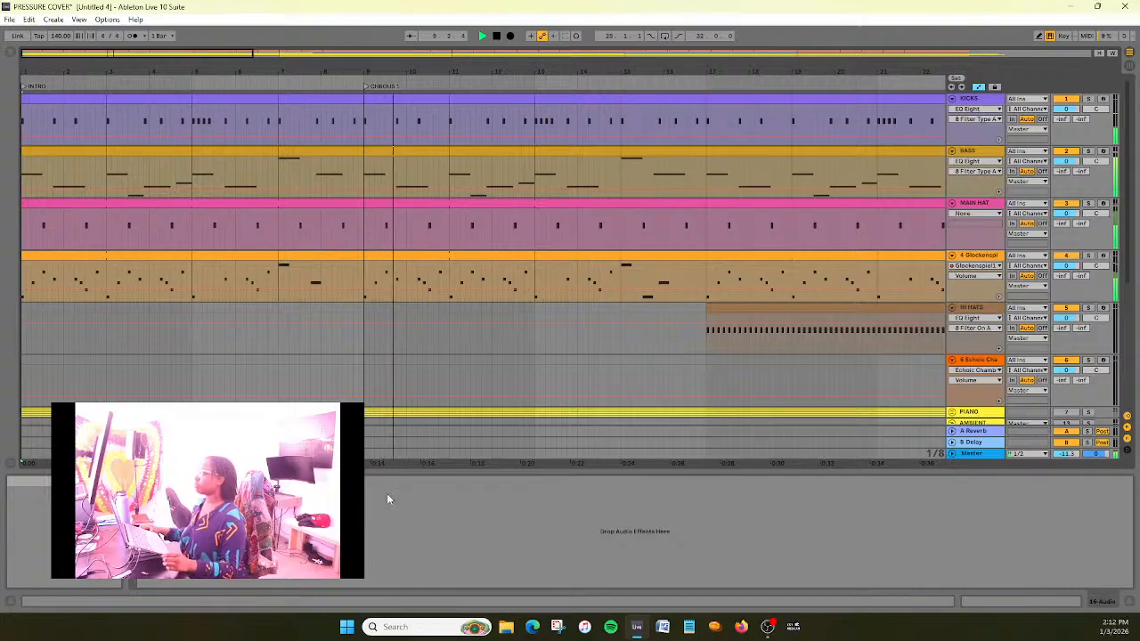
pyautogui.moveTo(214, 53)
pyautogui.mouseDown()
pyautogui.moveTo(245, 58)
pyautogui.moveTo(201, 49)
pyautogui.mouseUp()
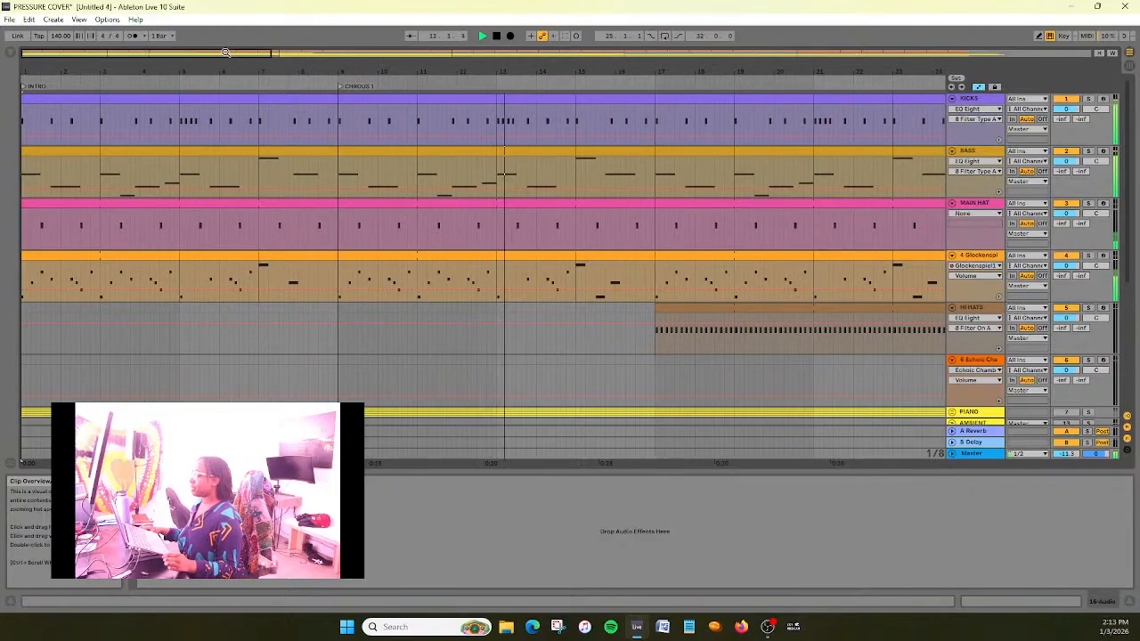
pyautogui.scroll(-3, 231, 341)
pyautogui.scroll(3, 232, 341)
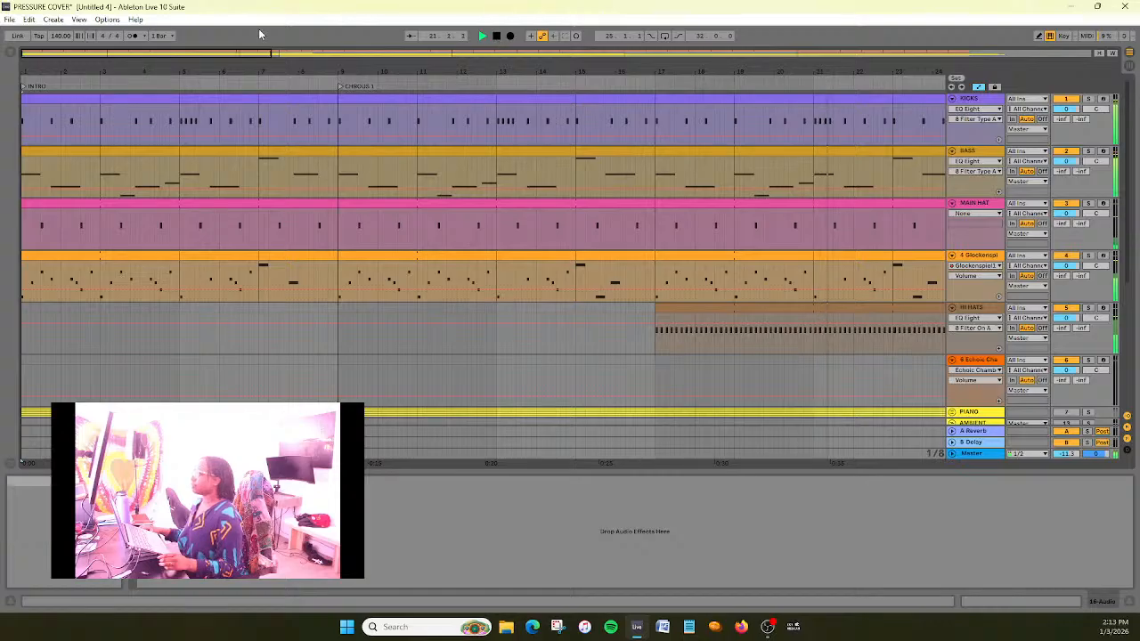
pyautogui.moveTo(246, 51); pyautogui.dragTo(326, 317)
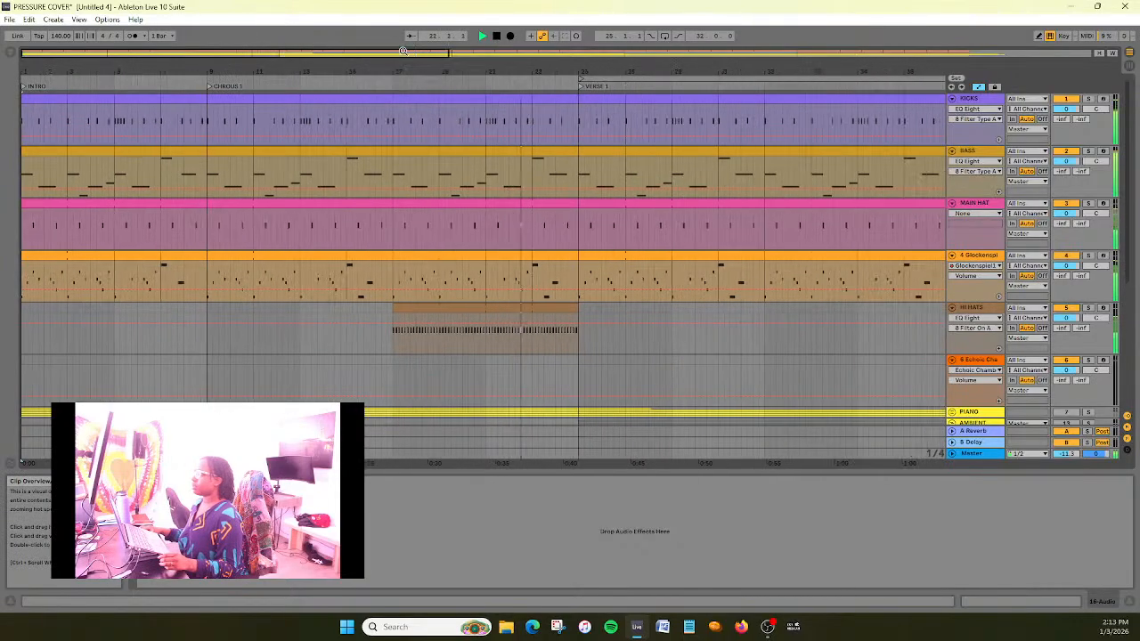
pyautogui.scroll(-4, 324, 312)
pyautogui.scroll(4, 324, 312)
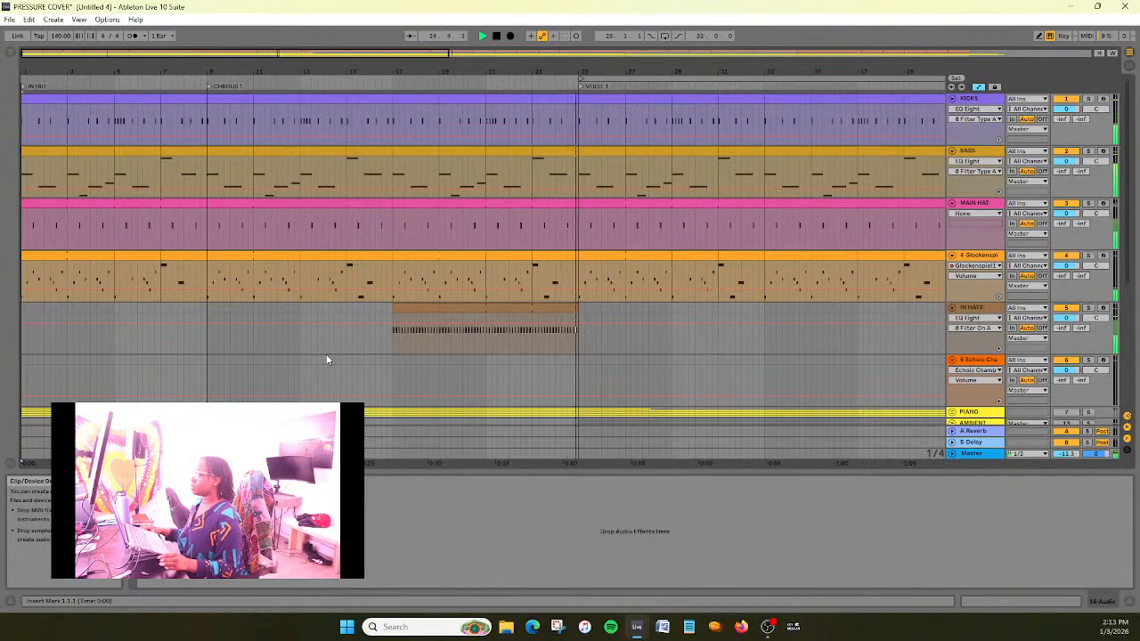
pyautogui.moveTo(427, 51); pyautogui.dragTo(264, 55)
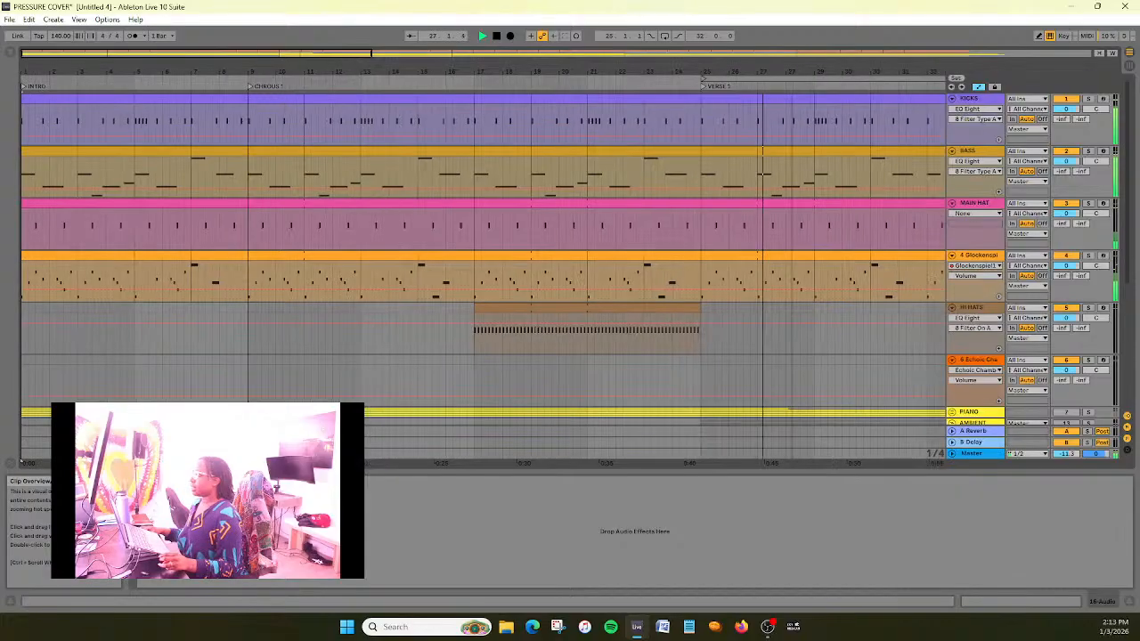
pyautogui.moveTo(369, 54)
pyautogui.mouseDown()
pyautogui.moveTo(326, 56)
pyautogui.moveTo(385, 53)
pyautogui.mouseUp()
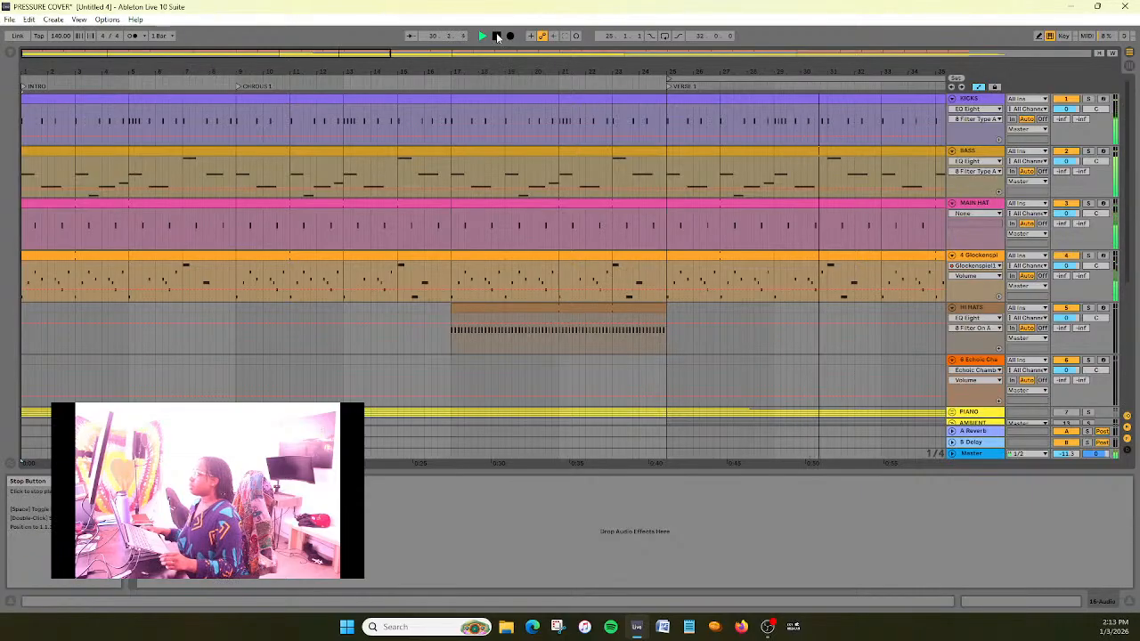
pyautogui.doubleClick(497, 36)
# Play the opening bars of the intro again and stop playback
pyautogui.moveTo(287, 52); pyautogui.dragTo(288, 71)
pyautogui.moveTo(219, 54); pyautogui.dragTo(220, 77)
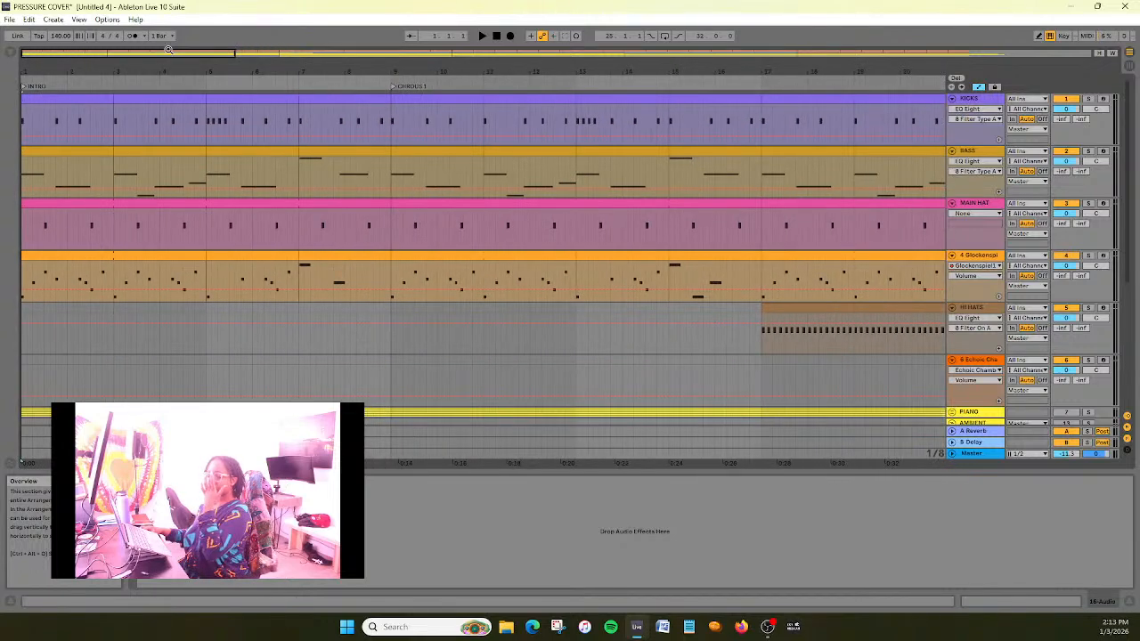
pyautogui.click(481, 38)
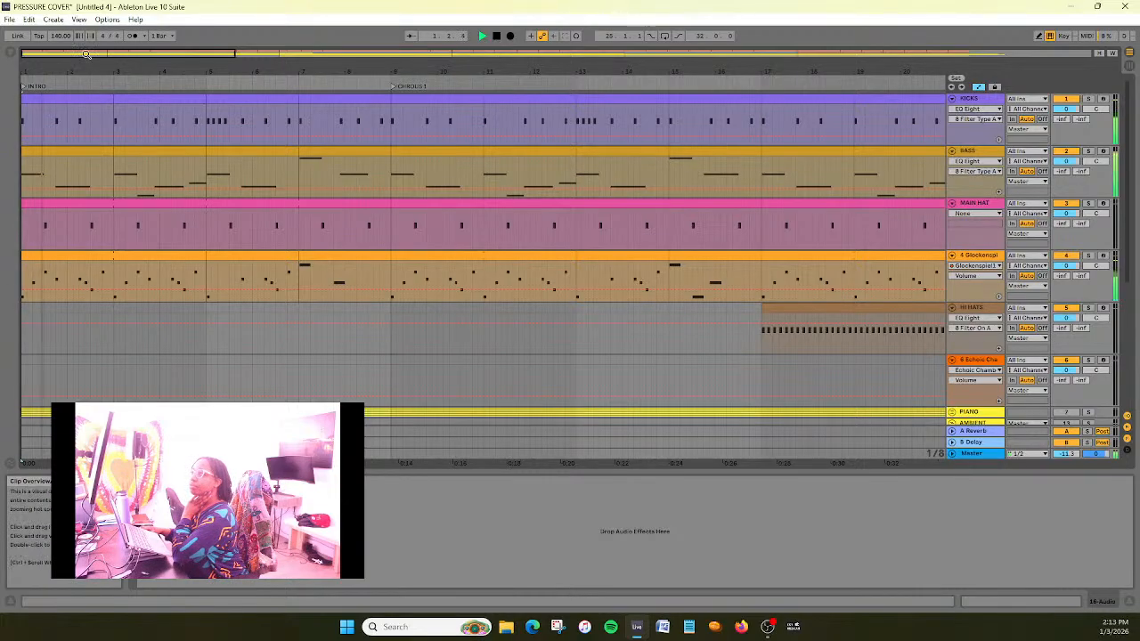
pyautogui.press('+')
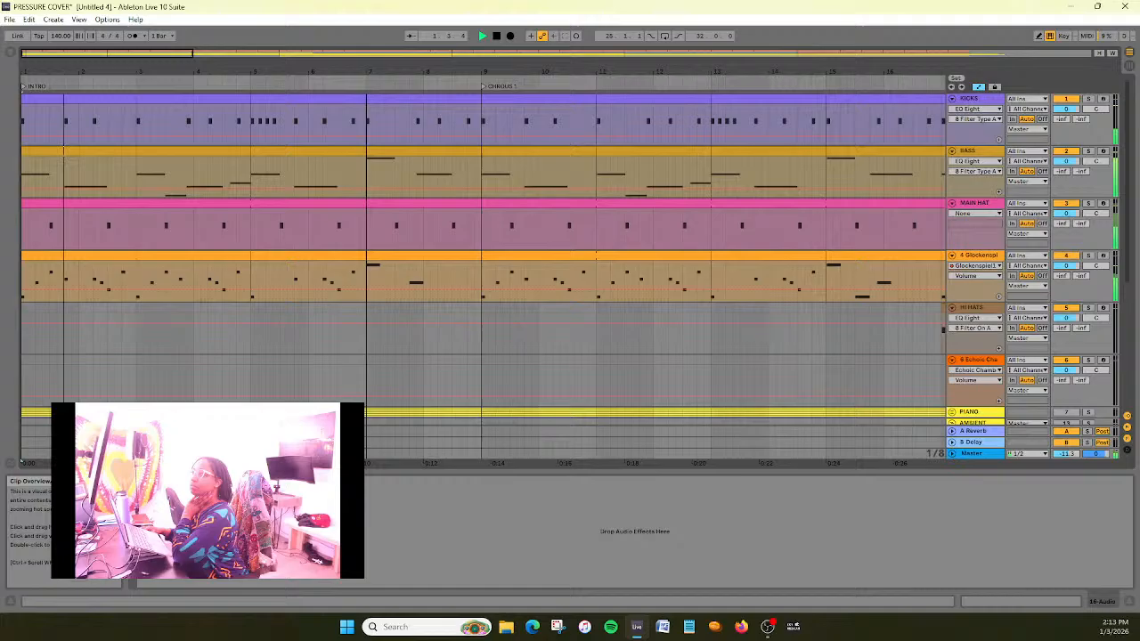
pyautogui.click(496, 37)
# In the first two-bar clip of the KICKS track, duplicate the kick at 2.2.1 and place the copy at 2.3.4
pyautogui.click(81, 101)
pyautogui.doubleClick(81, 100)
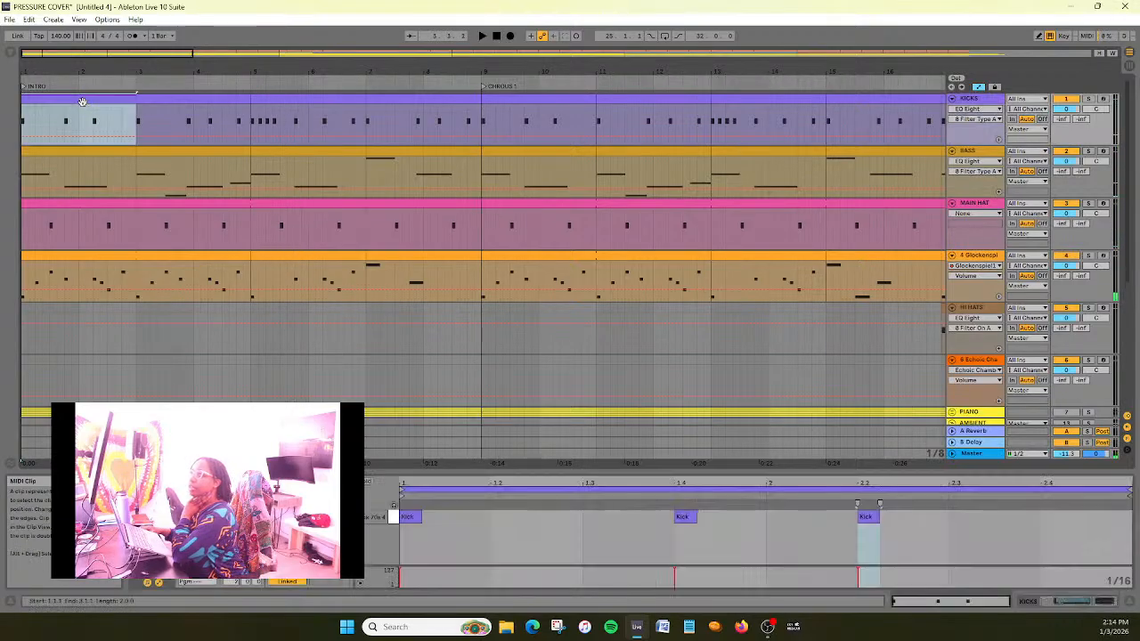
pyautogui.moveTo(914, 468); pyautogui.dragTo(915, 436)
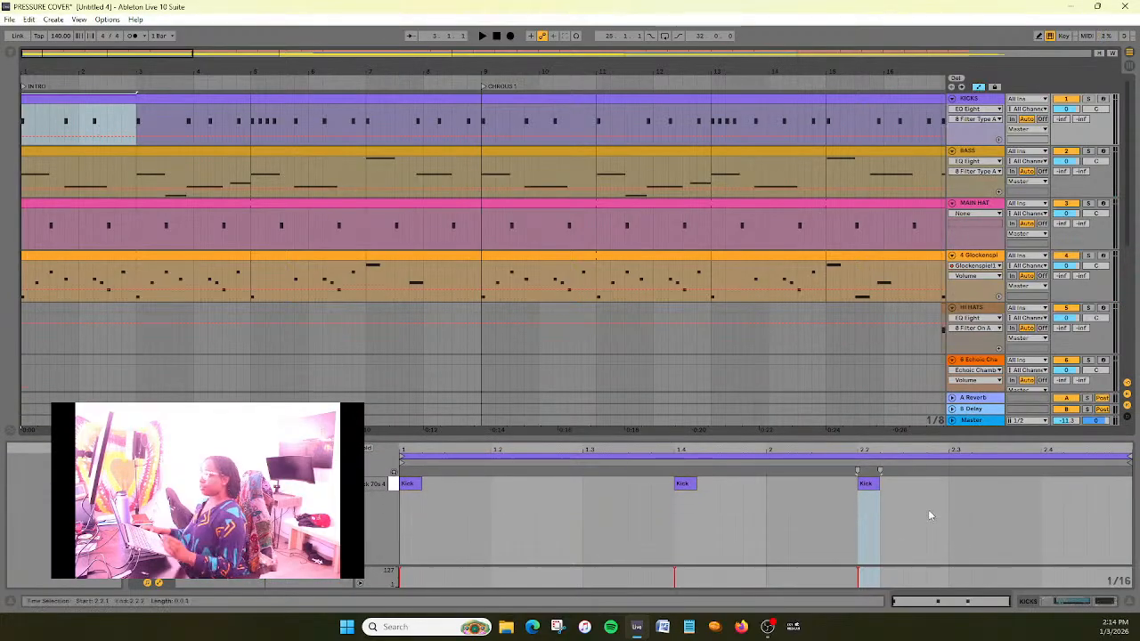
pyautogui.click(868, 486)
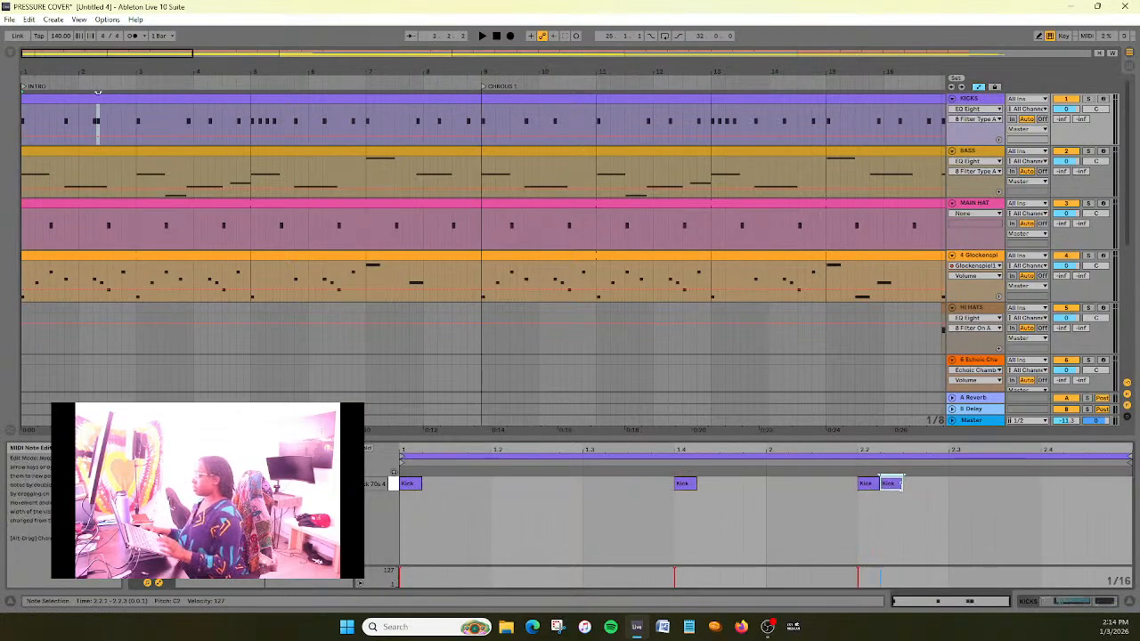
pyautogui.moveTo(898, 485); pyautogui.dragTo(1032, 499)
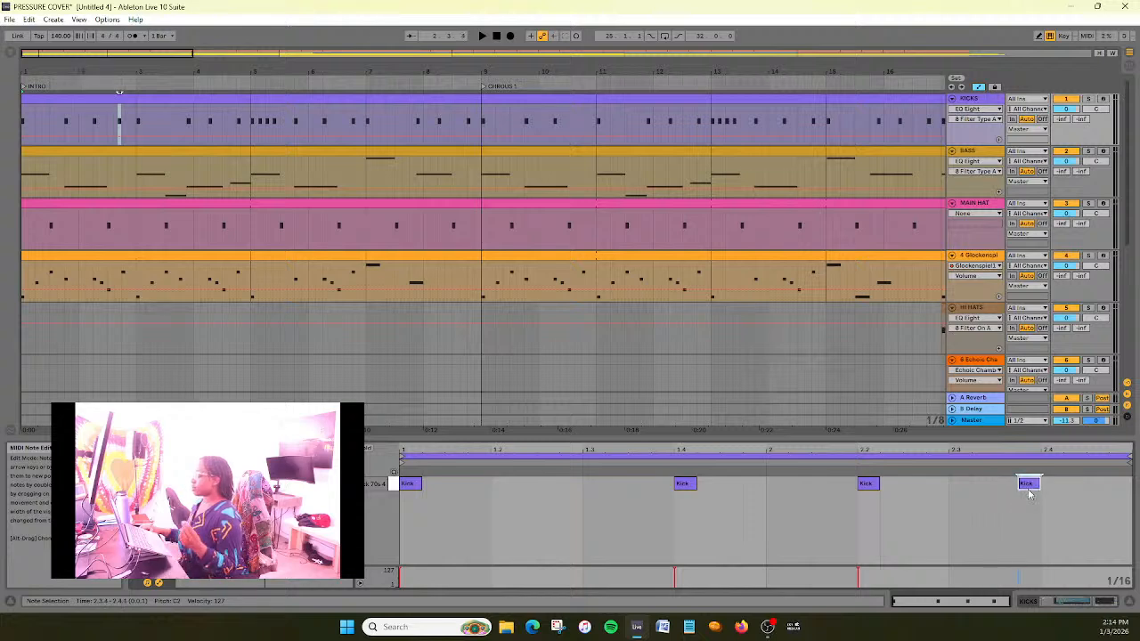
pyautogui.moveTo(1028, 494)
pyautogui.mouseDown()
pyautogui.moveTo(1012, 496)
pyautogui.moveTo(1032, 495)
pyautogui.mouseUp()
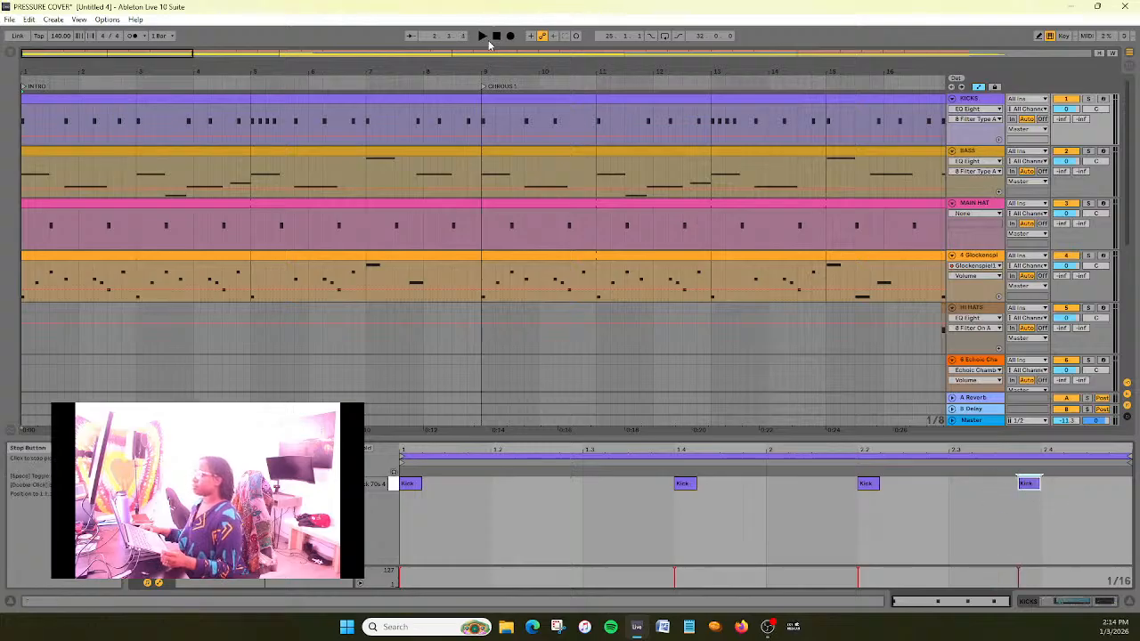
# Move the added kick to 2.3.3 while the intro plays, and replay the intro from the start to check the pattern
pyautogui.click(481, 36)
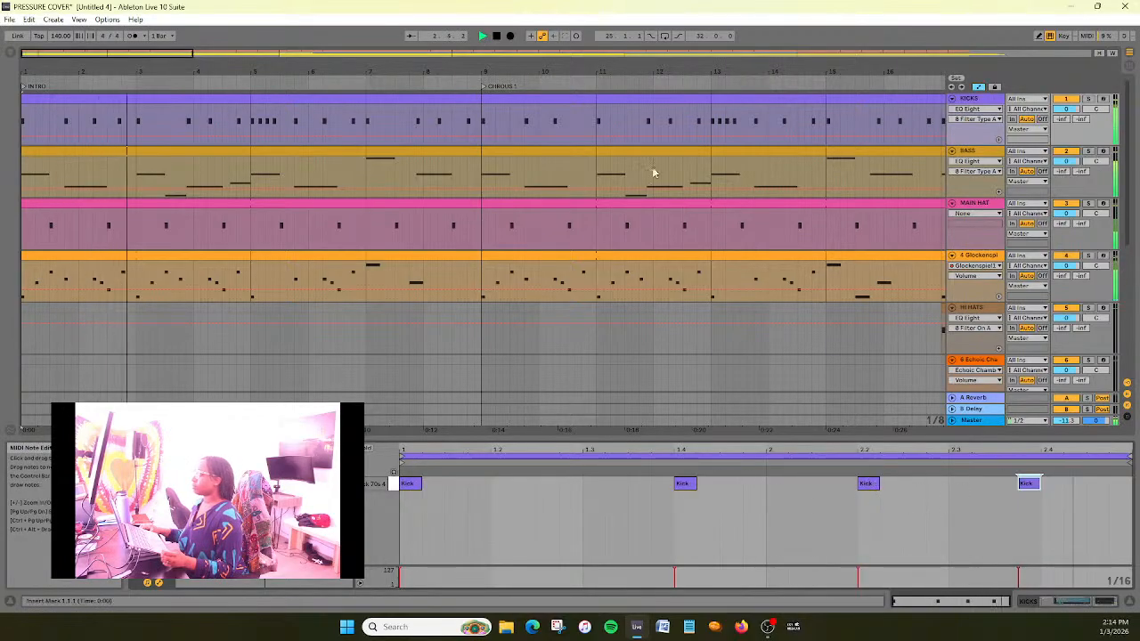
pyautogui.moveTo(1029, 484); pyautogui.dragTo(983, 483)
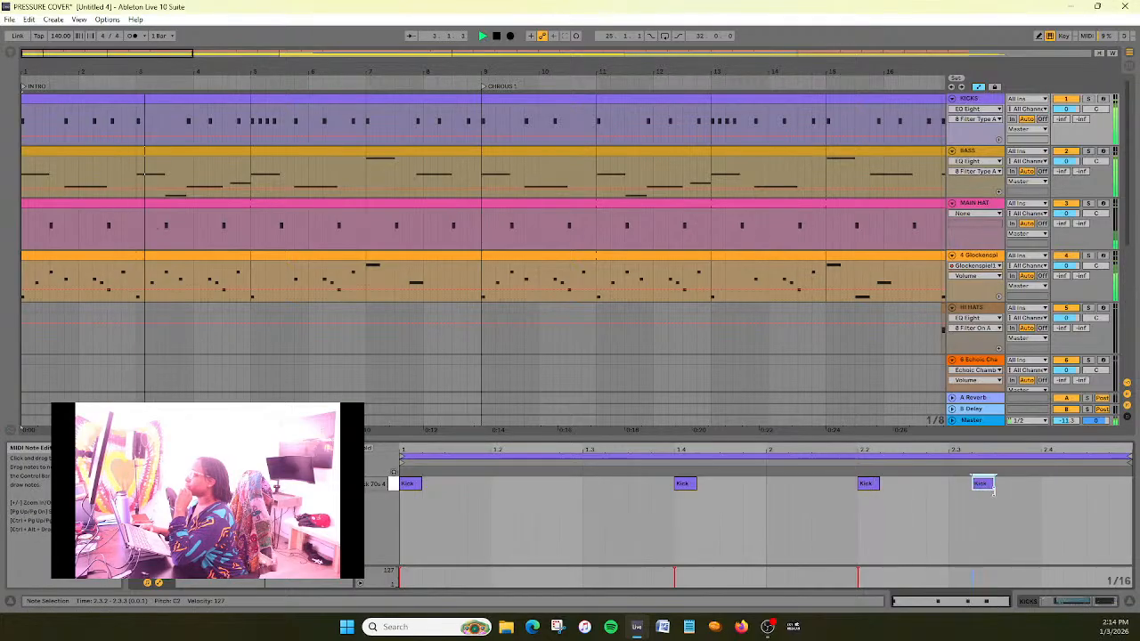
pyautogui.moveTo(991, 484); pyautogui.dragTo(1011, 483)
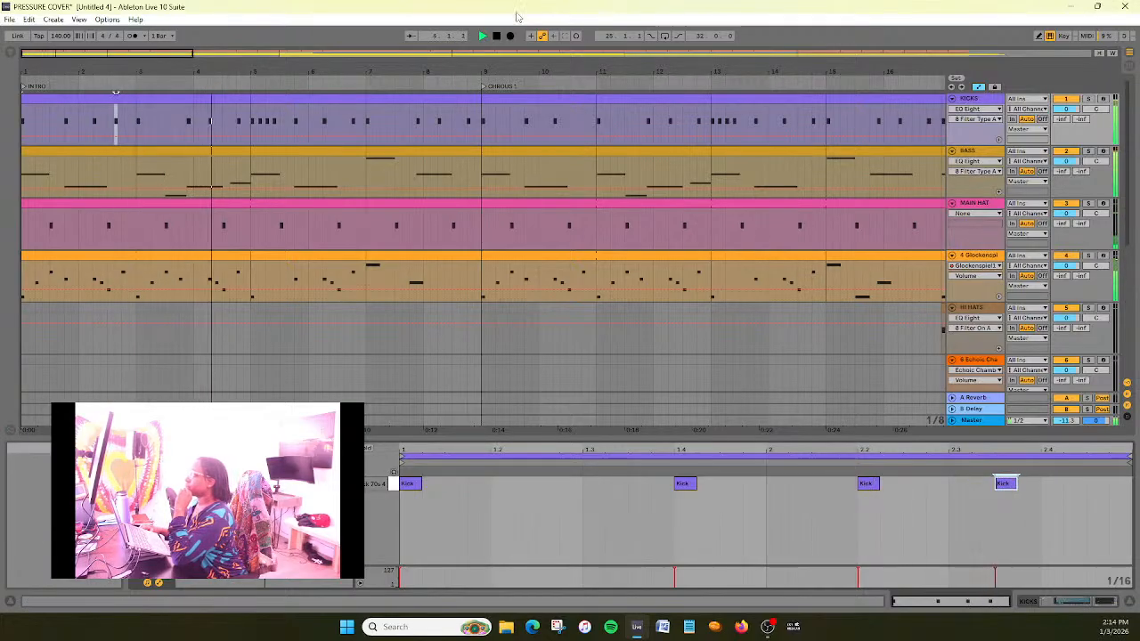
pyautogui.doubleClick(496, 38)
pyautogui.click(483, 36)
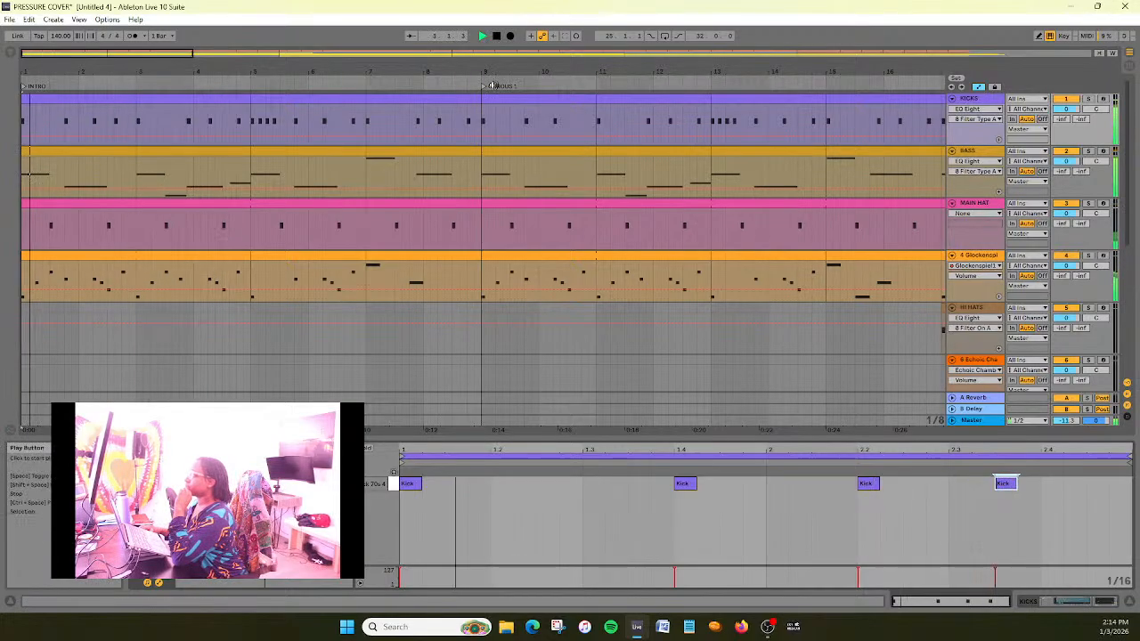
pyautogui.click(496, 37)
# In the first two-bar clip of the BASS track, duplicate the F0 note to 2.3.1 and move the copy up to B0
pyautogui.click(112, 152)
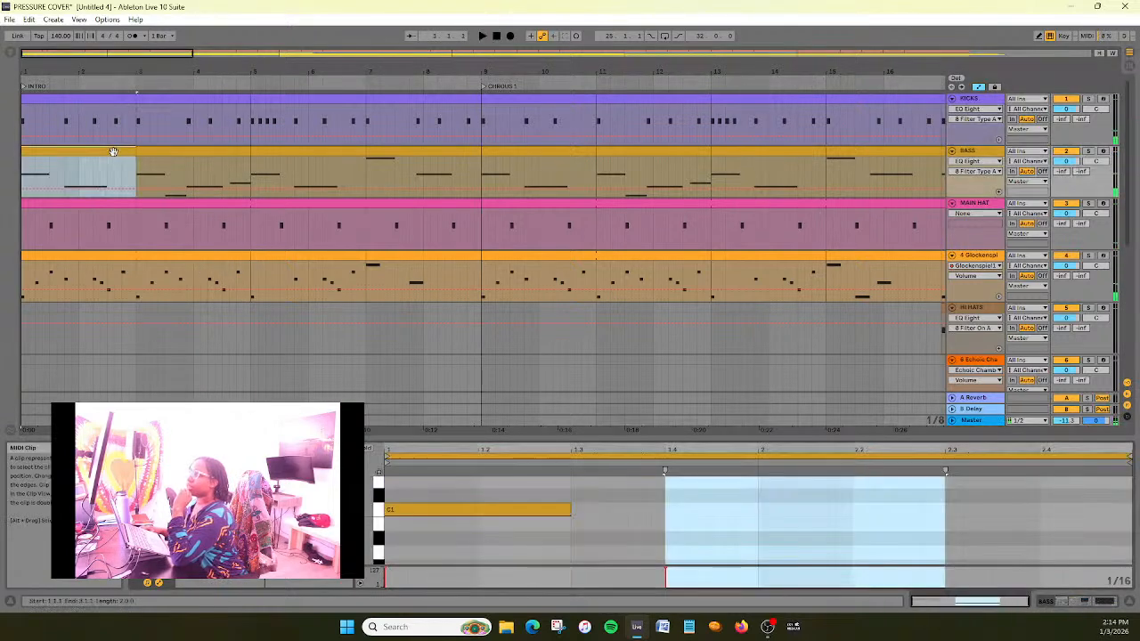
pyautogui.scroll(-3, 686, 497)
pyautogui.scroll(2, 686, 497)
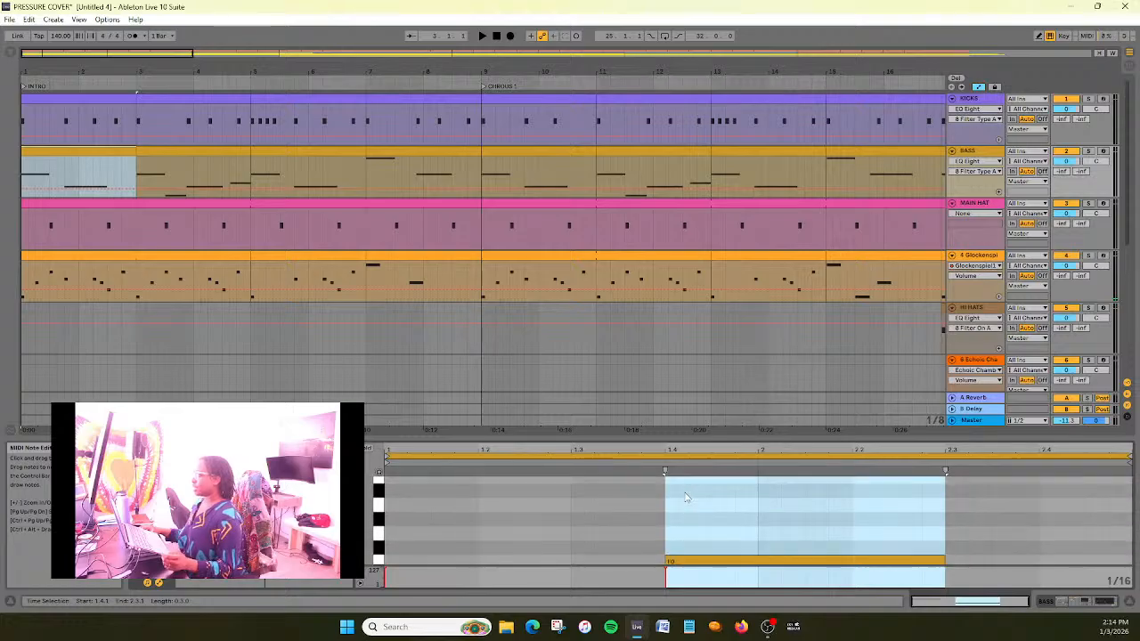
pyautogui.scroll(-2, 685, 497)
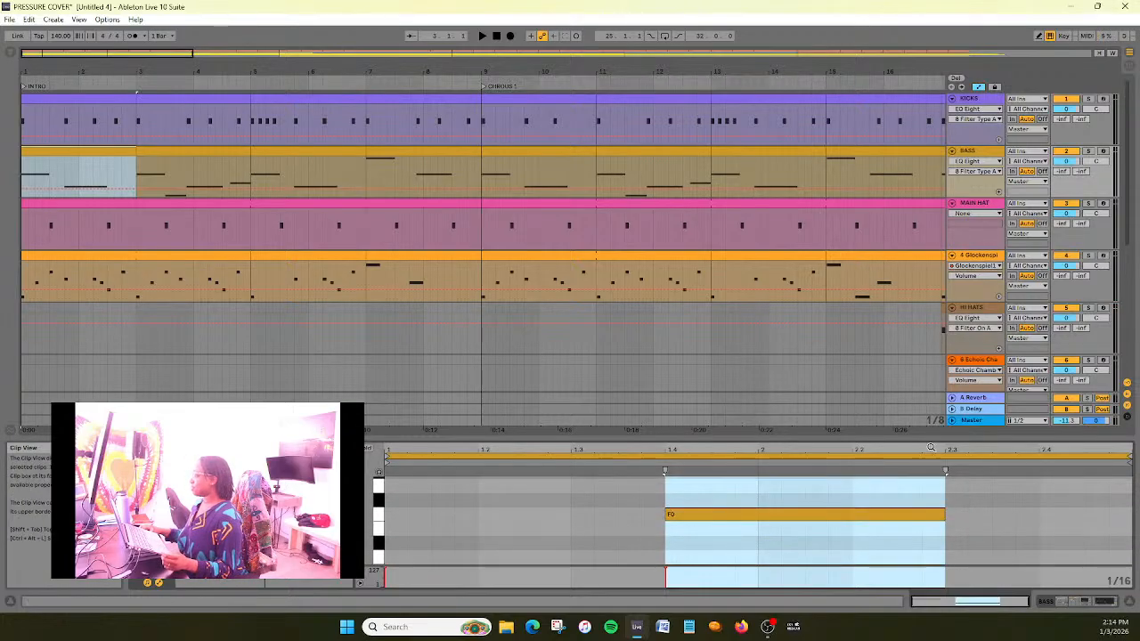
pyautogui.scroll(4, 832, 493)
pyautogui.scroll(-3, 832, 493)
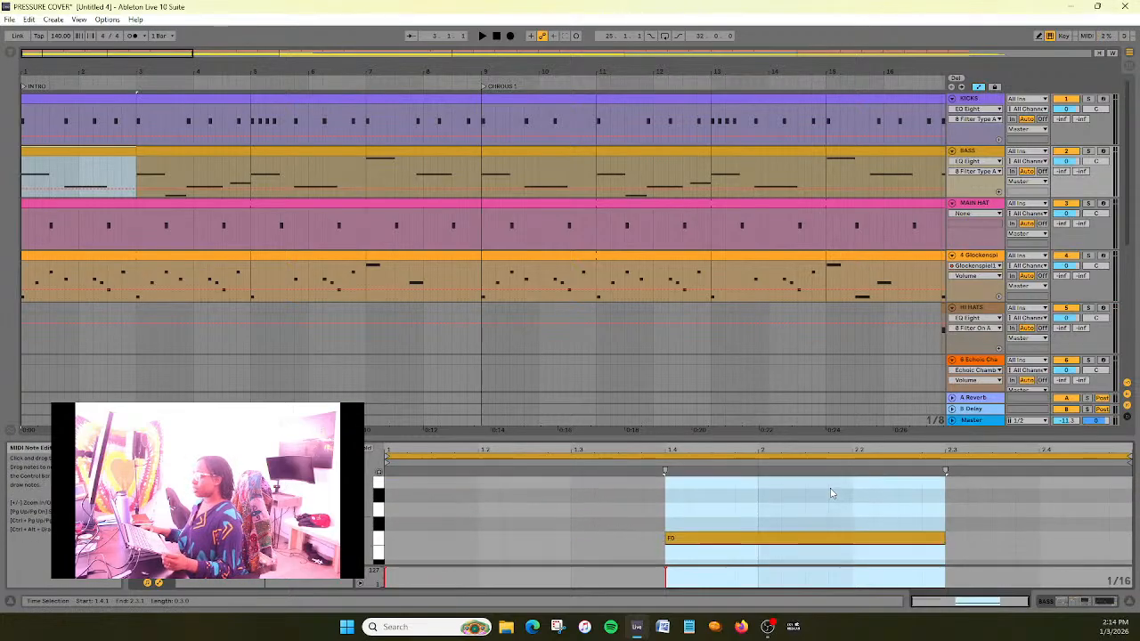
pyautogui.click(843, 527)
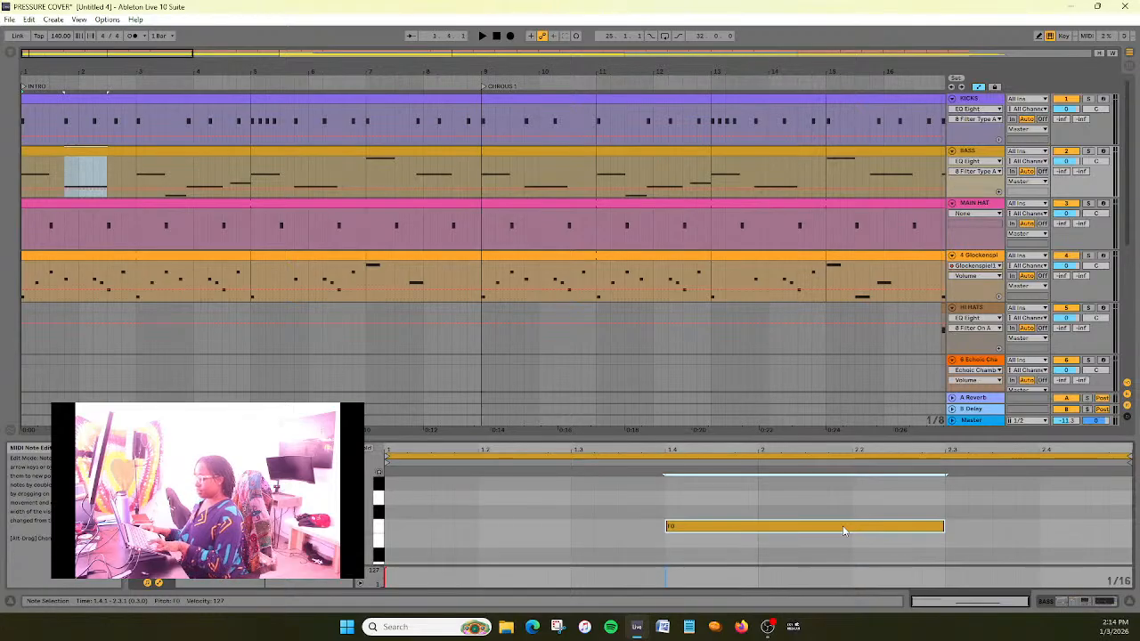
pyautogui.hotkey('ctrl', 'd')
pyautogui.moveTo(909, 524); pyautogui.dragTo(911, 497)
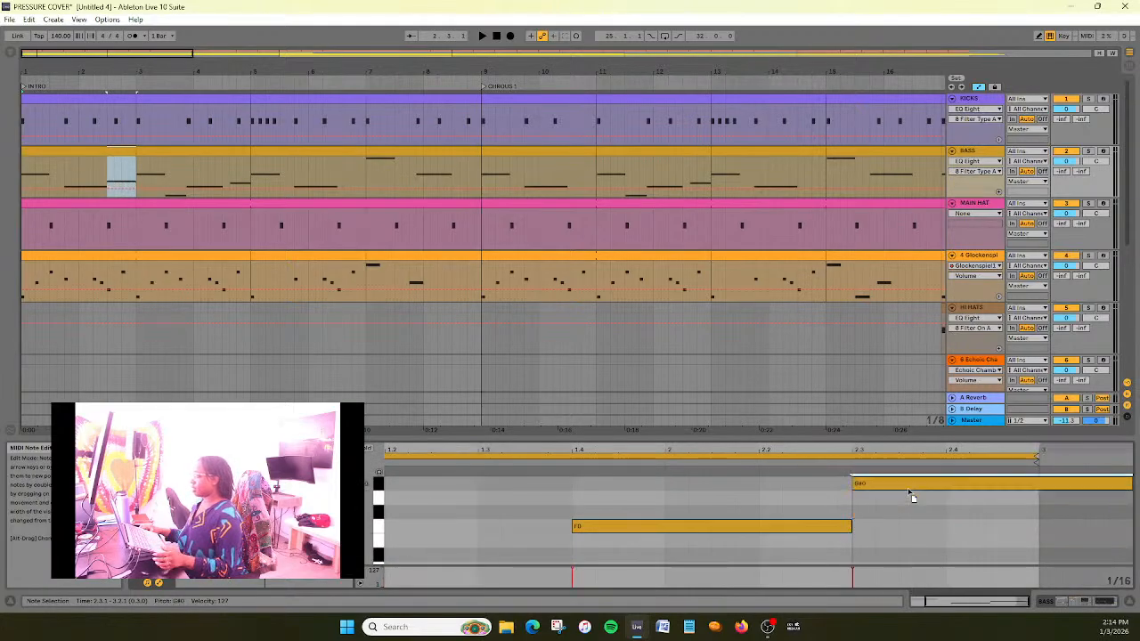
pyautogui.moveTo(911, 479); pyautogui.dragTo(914, 516)
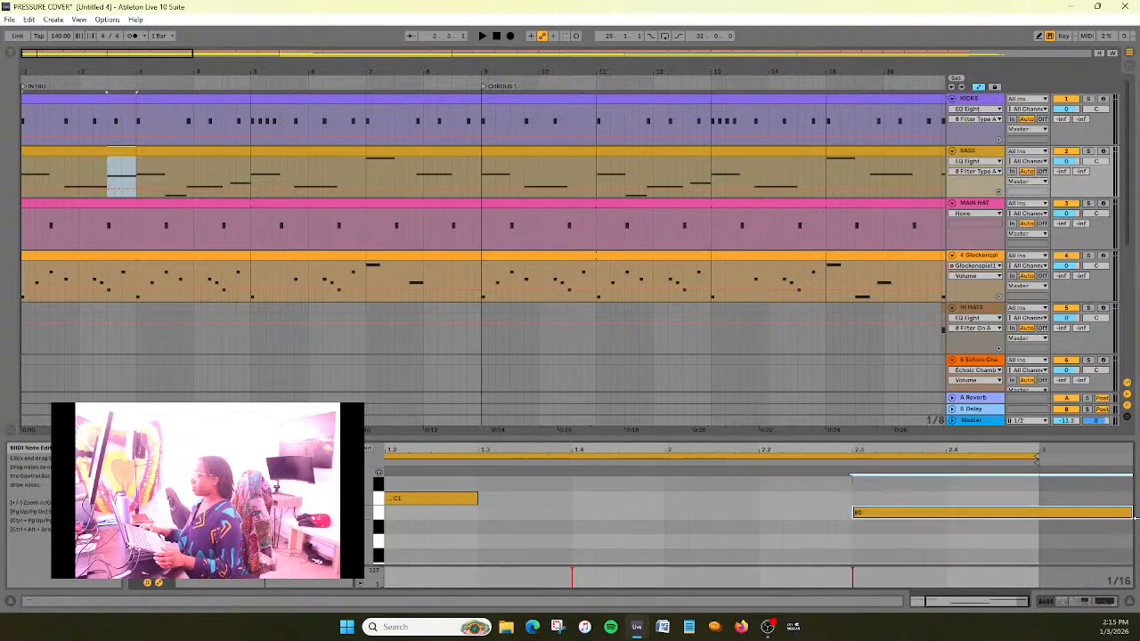
# In the first two-bar BASS clip, trim the added B0 note to end at bar 3 and lower it to G0
pyautogui.moveTo(1131, 514); pyautogui.dragTo(1034, 520)
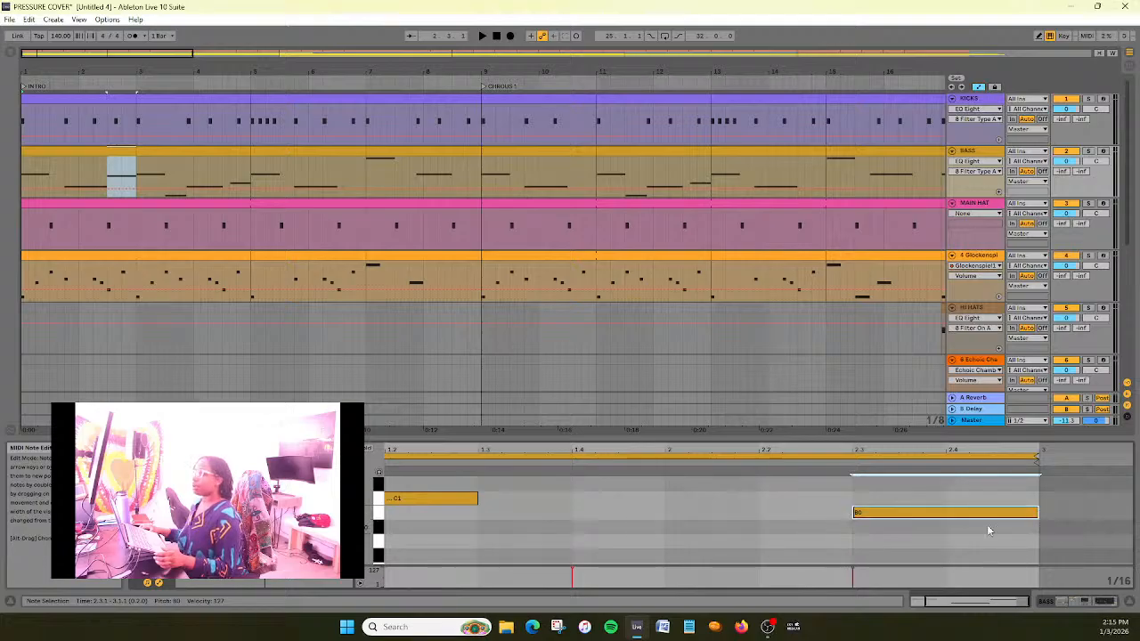
pyautogui.moveTo(969, 512); pyautogui.dragTo(974, 570)
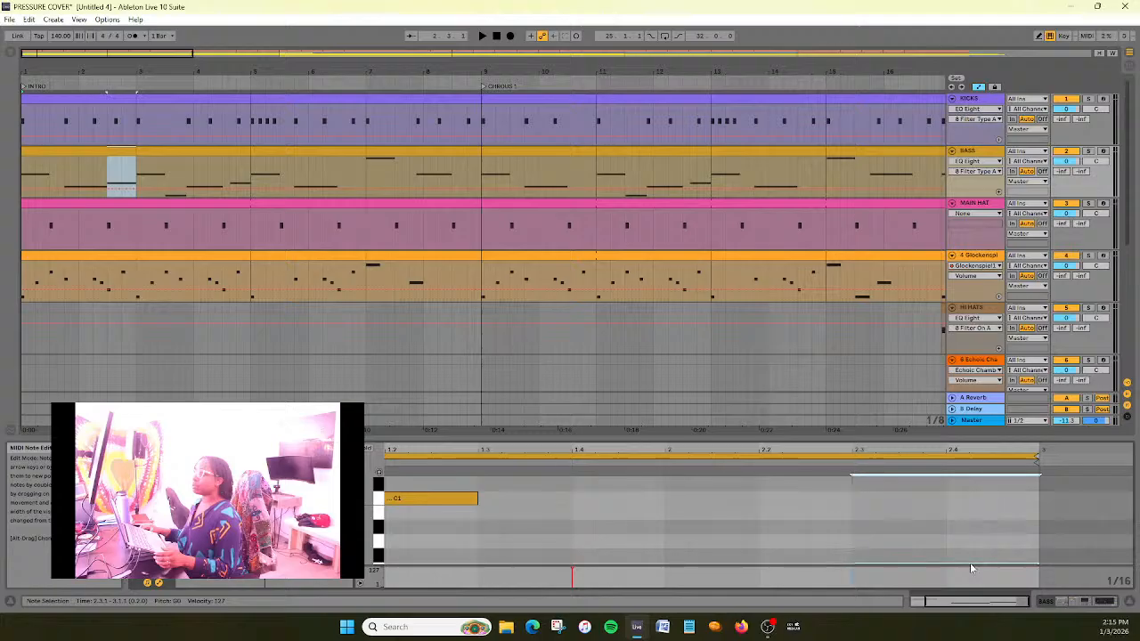
pyautogui.click(193, 153)
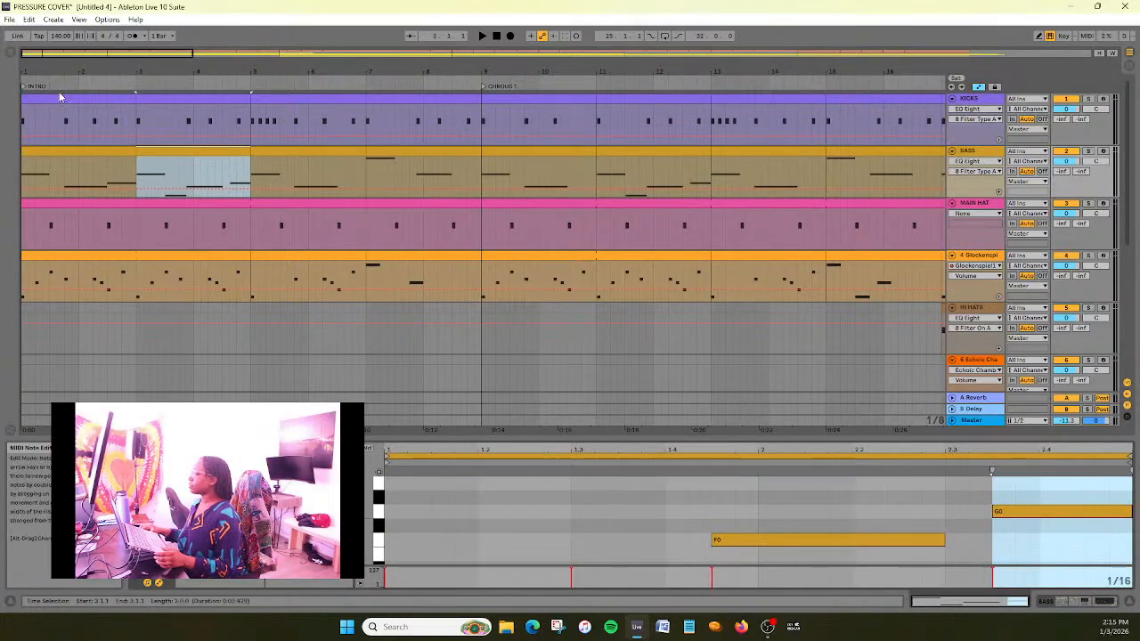
pyautogui.click(89, 153)
pyautogui.scroll(-3, 821, 542)
pyautogui.scroll(1, 837, 544)
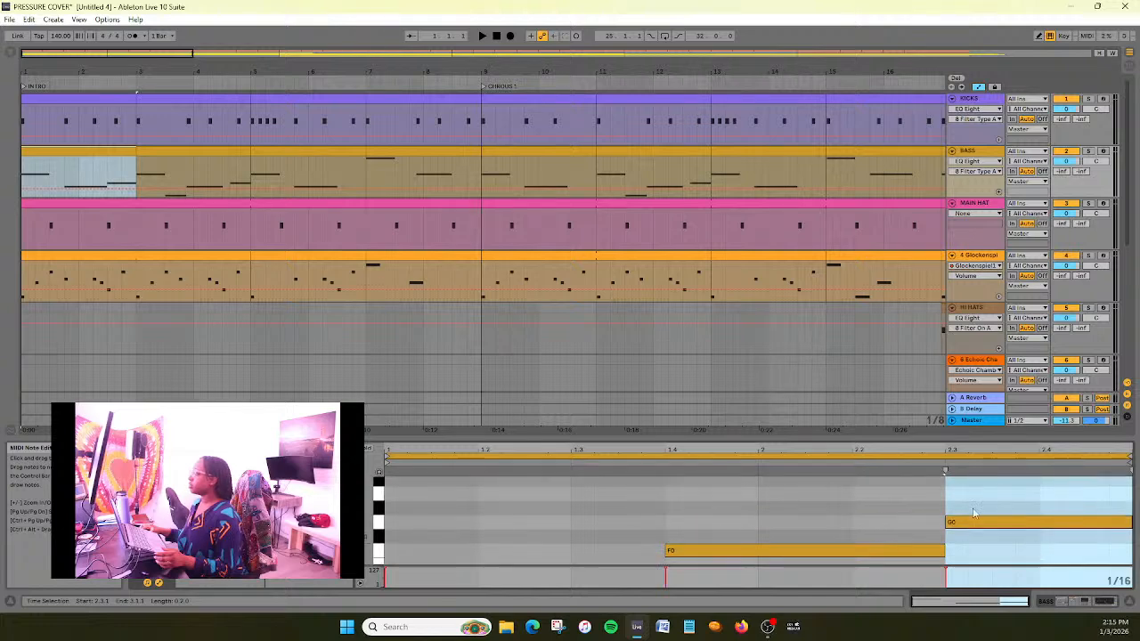
# Trim the start of the added G0 note to 2.3.3 during playback, and replay the intro from the start
pyautogui.click(497, 36)
pyautogui.click(482, 37)
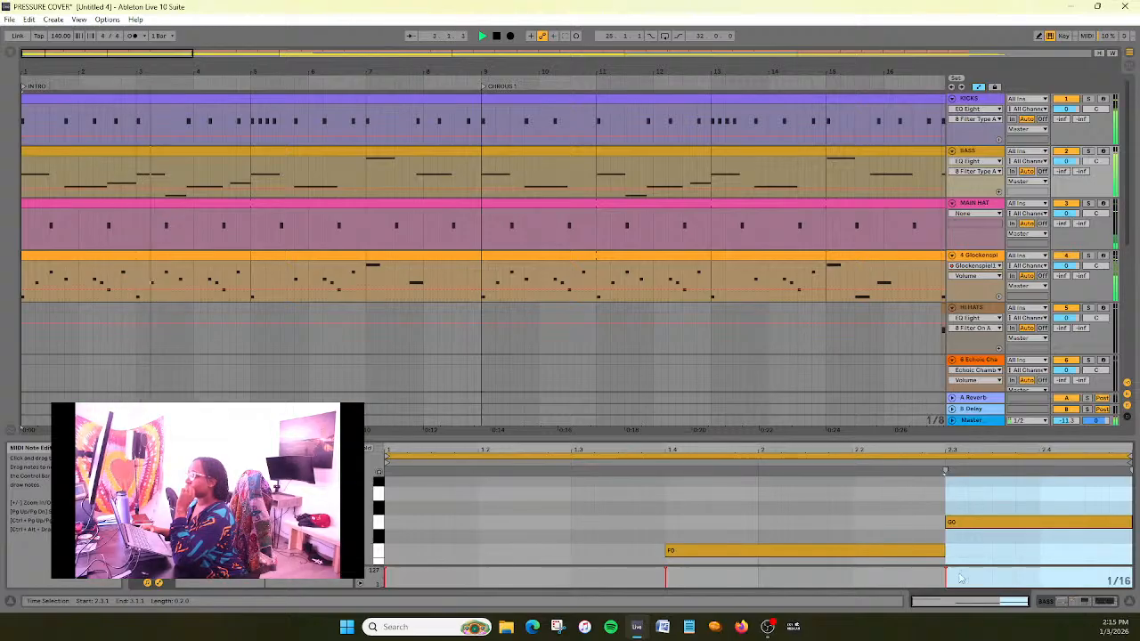
pyautogui.moveTo(943, 523); pyautogui.dragTo(988, 526)
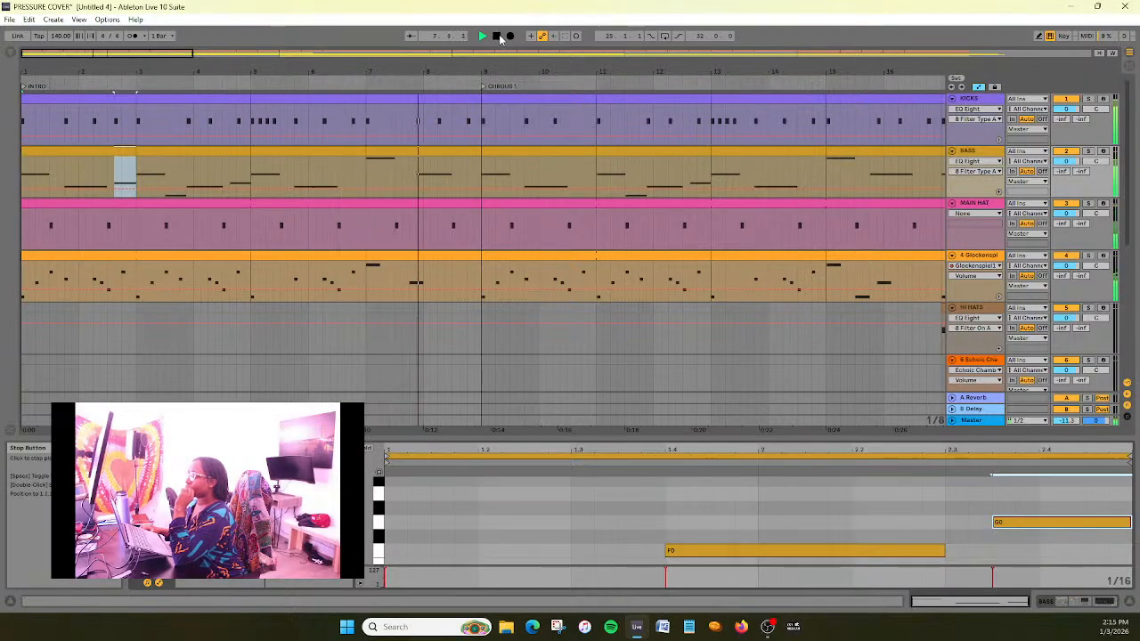
pyautogui.click(497, 37)
pyautogui.click(482, 36)
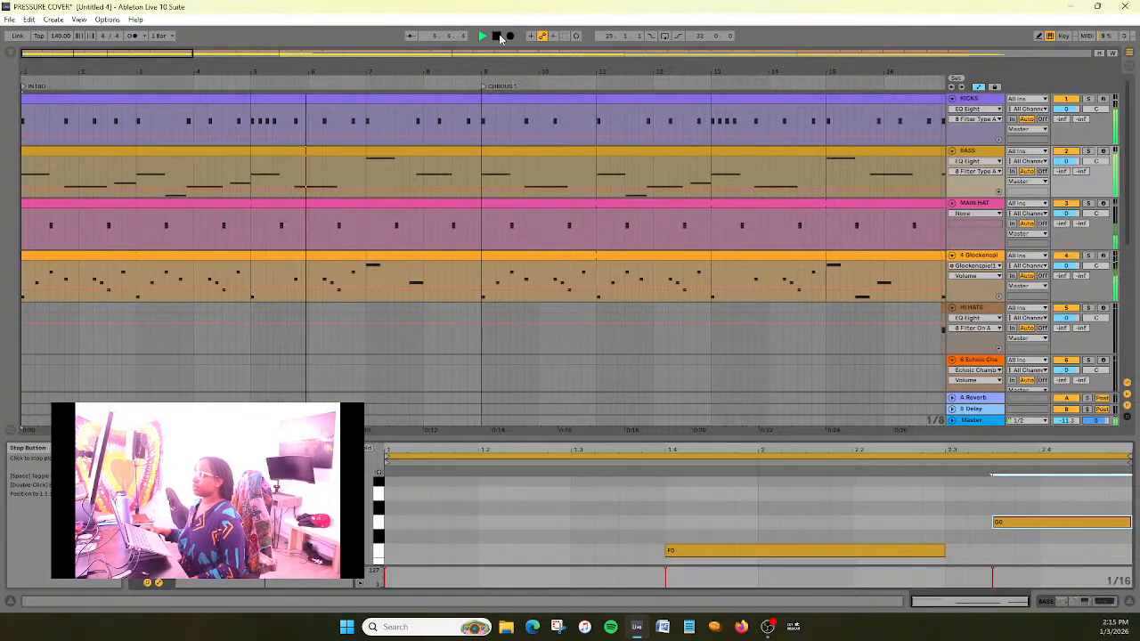
# Replay the intro and delete the added kick at 2.3.3 from the first two-bar KICKS clip
pyautogui.click(95, 99)
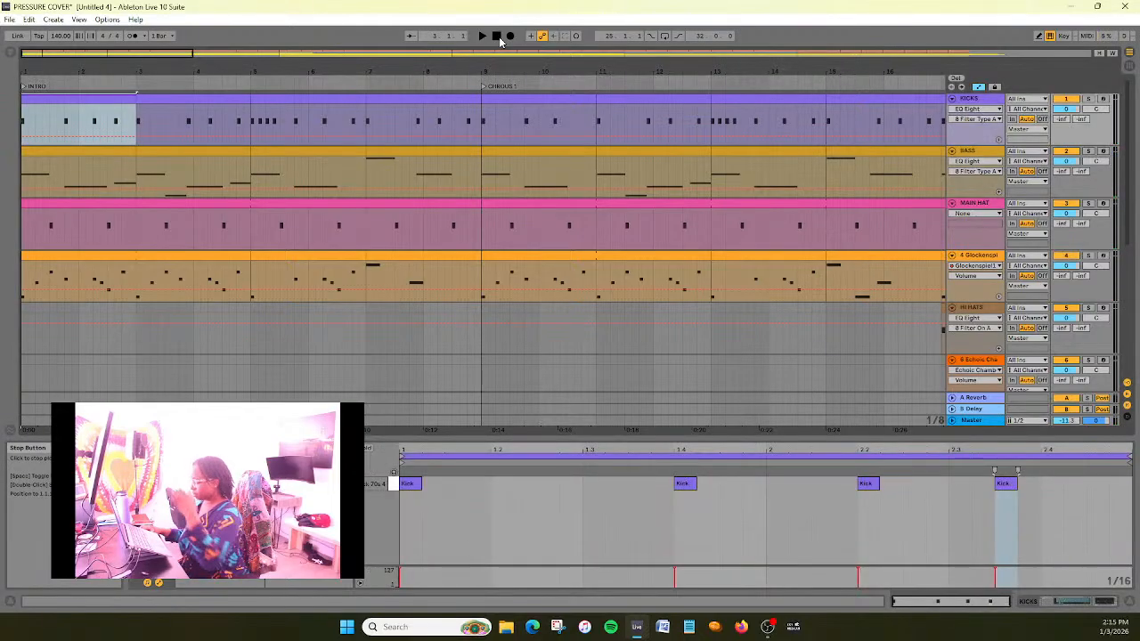
pyautogui.click(499, 39)
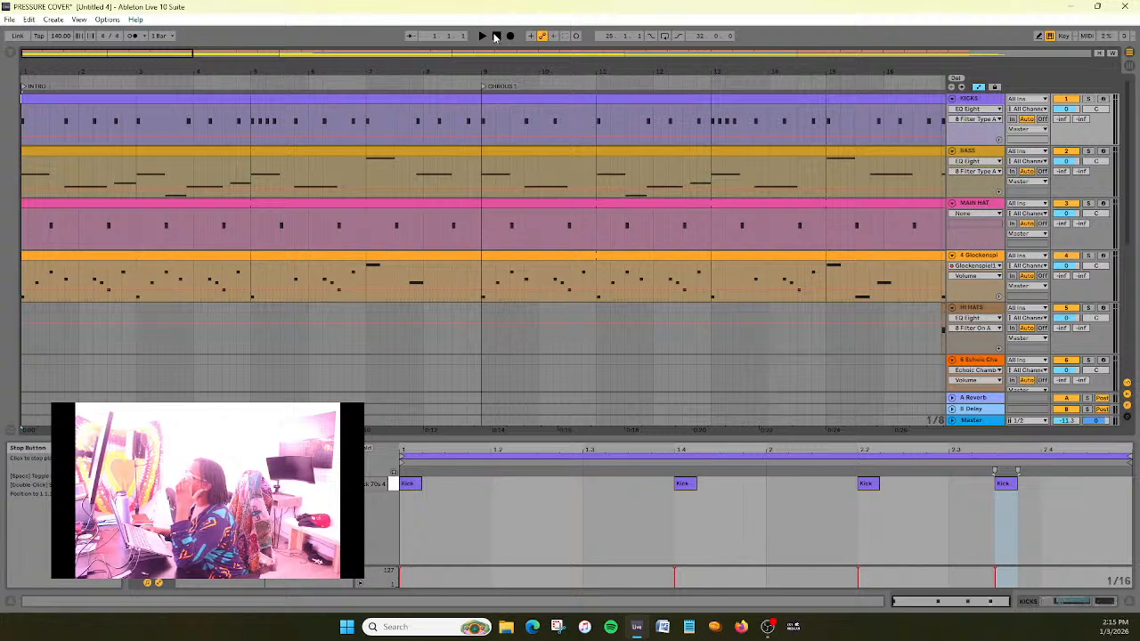
pyautogui.click(485, 39)
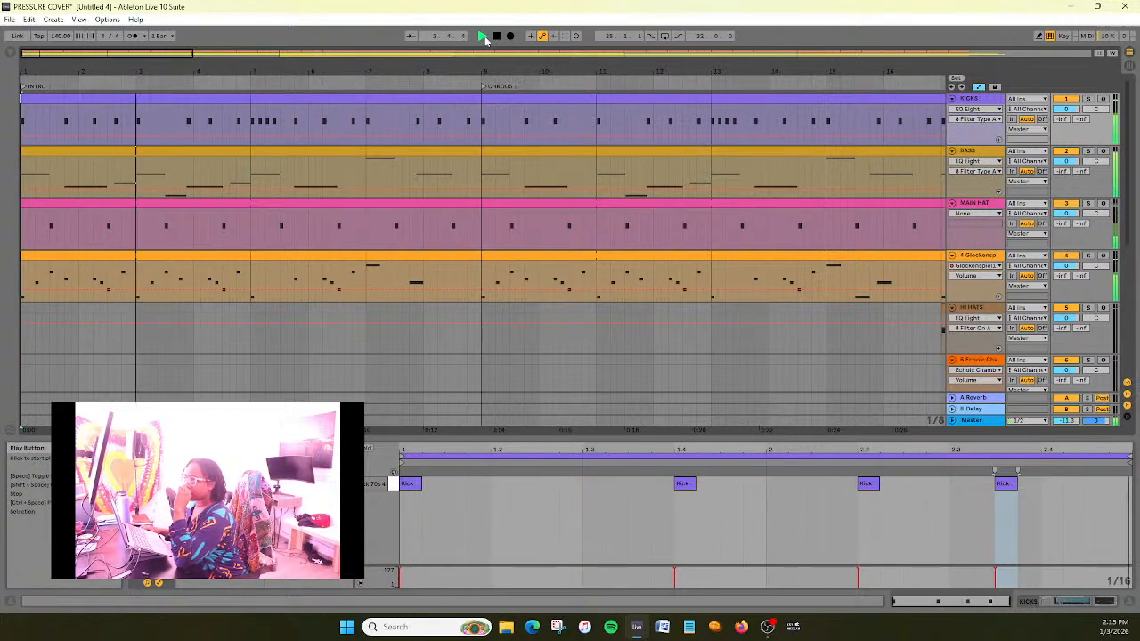
pyautogui.click(112, 102)
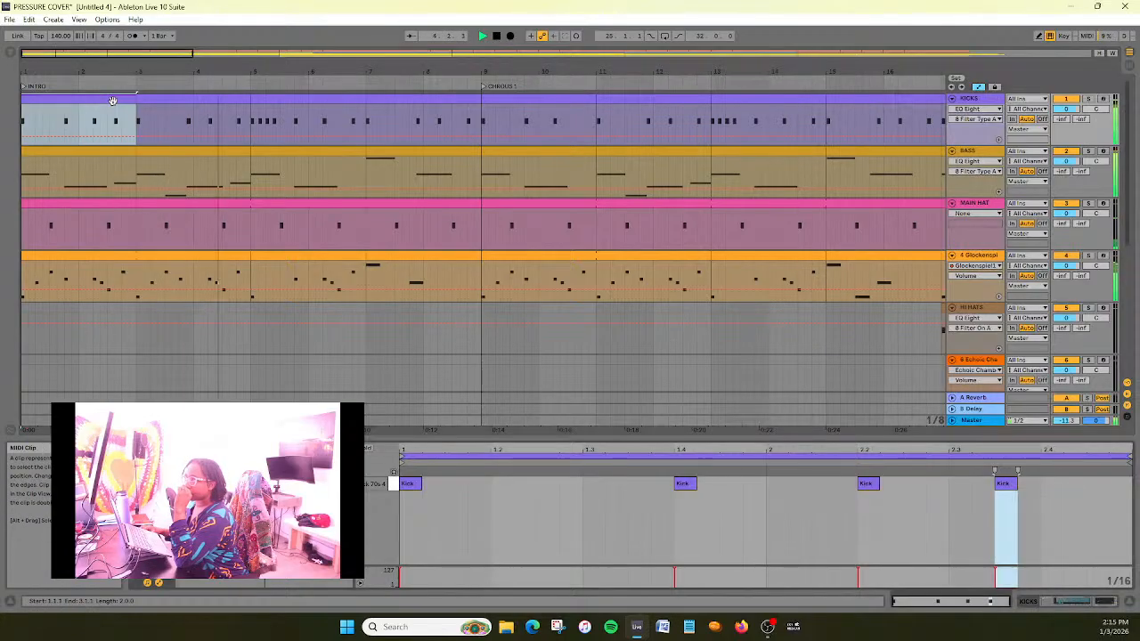
pyautogui.doubleClick(1005, 485)
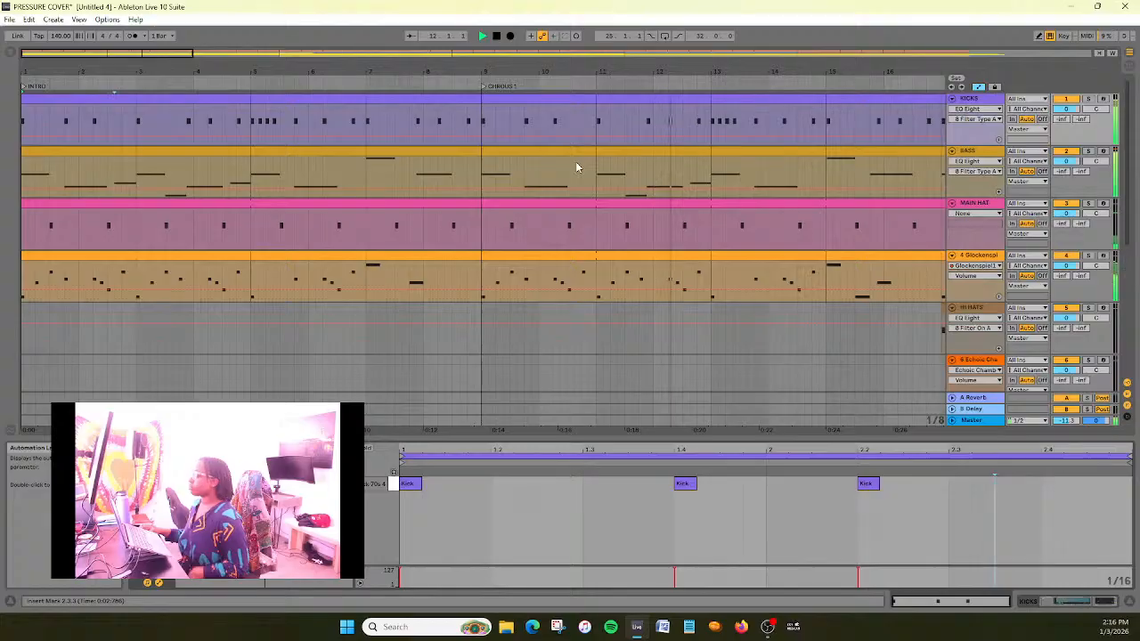
# Listen on through chorus 1, stop playback, and replay the arrangement from the intro
pyautogui.moveTo(192, 54); pyautogui.dragTo(242, 53)
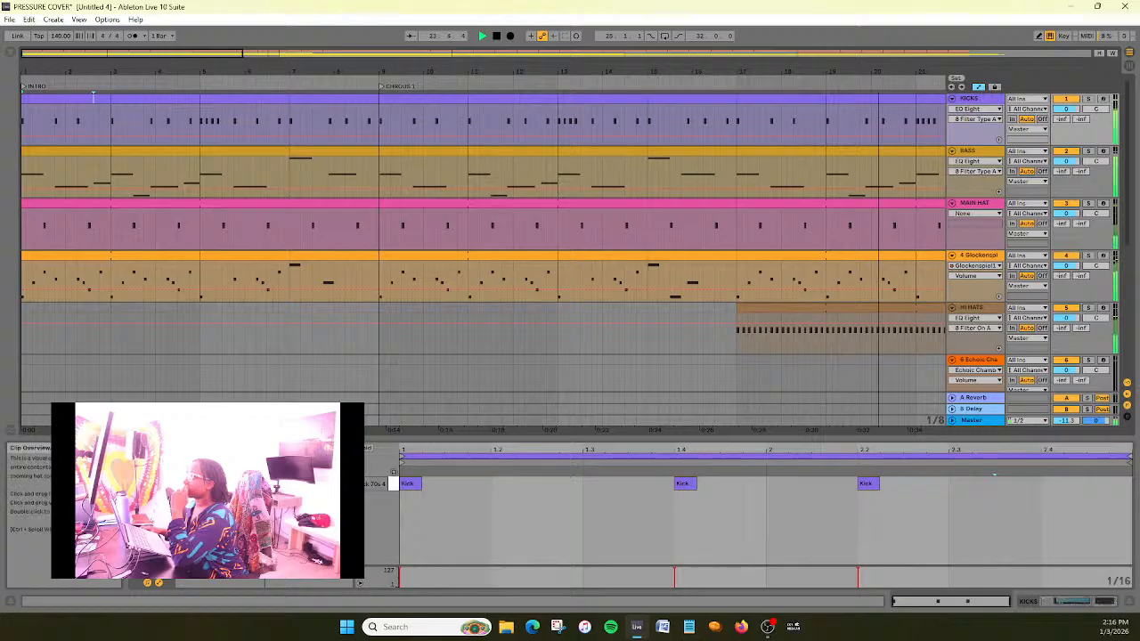
pyautogui.moveTo(241, 53); pyautogui.dragTo(361, 55)
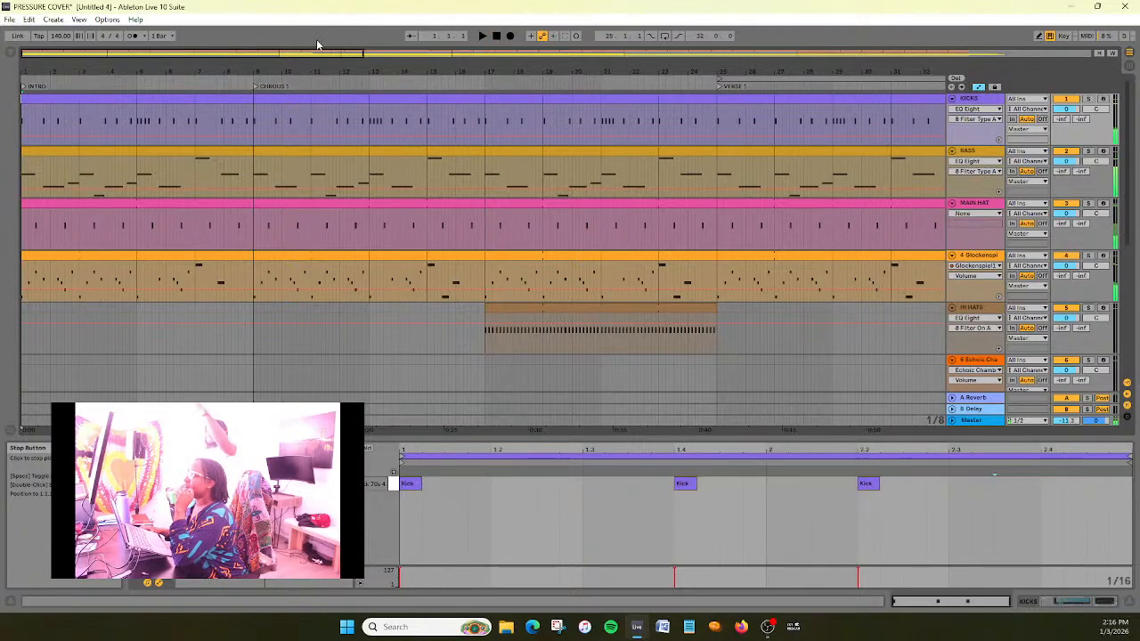
pyautogui.moveTo(316, 51); pyautogui.dragTo(310, 80)
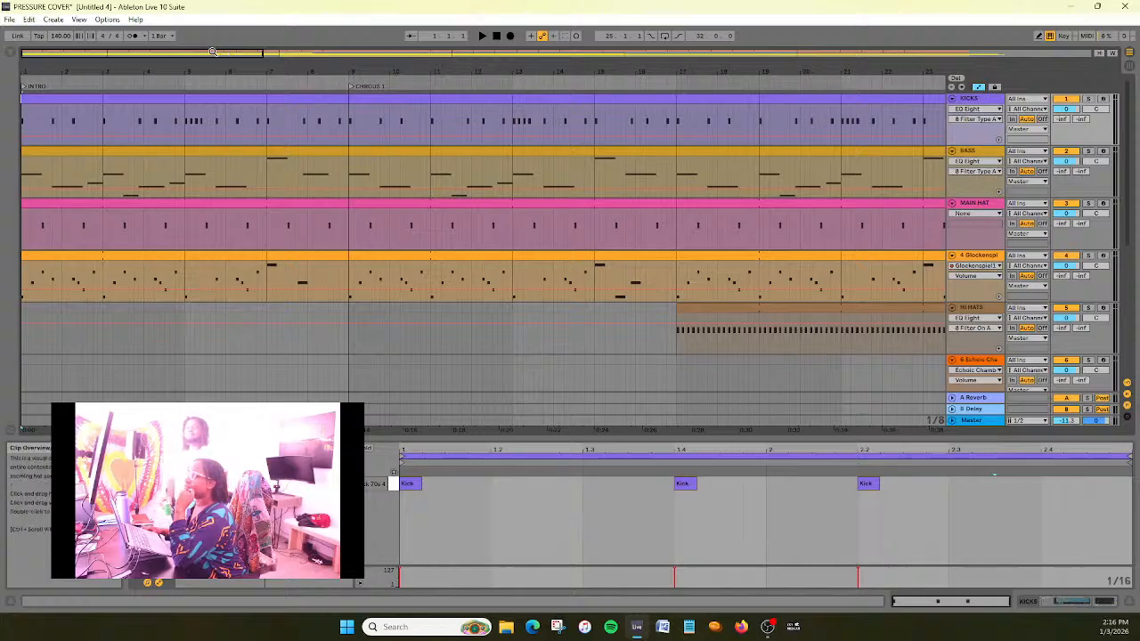
pyautogui.moveTo(216, 51); pyautogui.dragTo(203, 76)
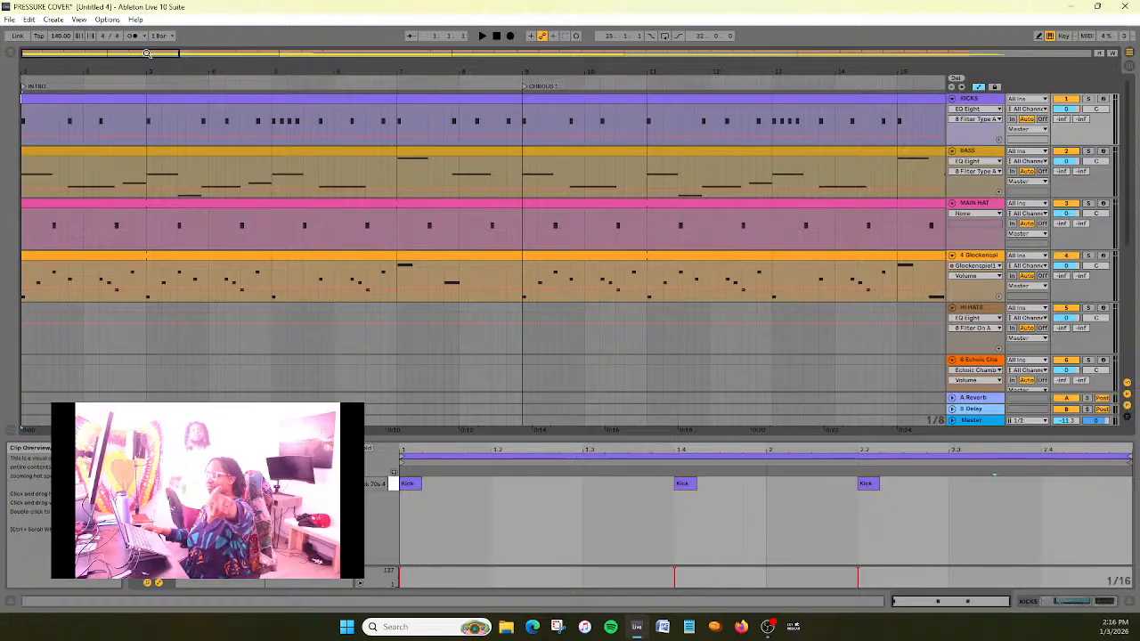
pyautogui.moveTo(211, 51); pyautogui.dragTo(210, 71)
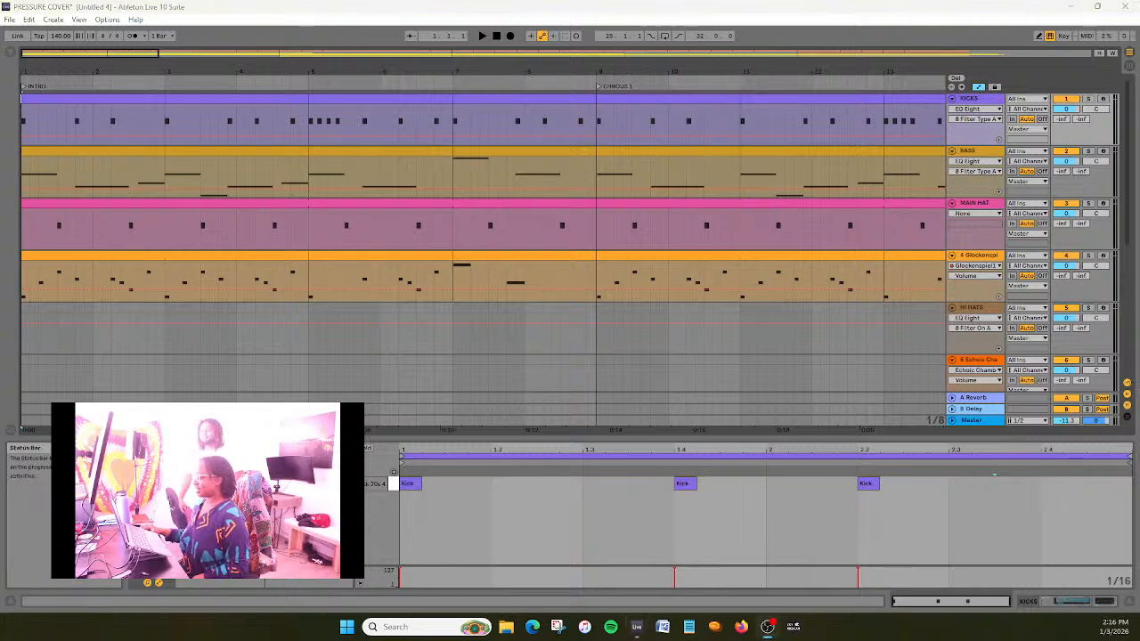
pyautogui.click(482, 38)
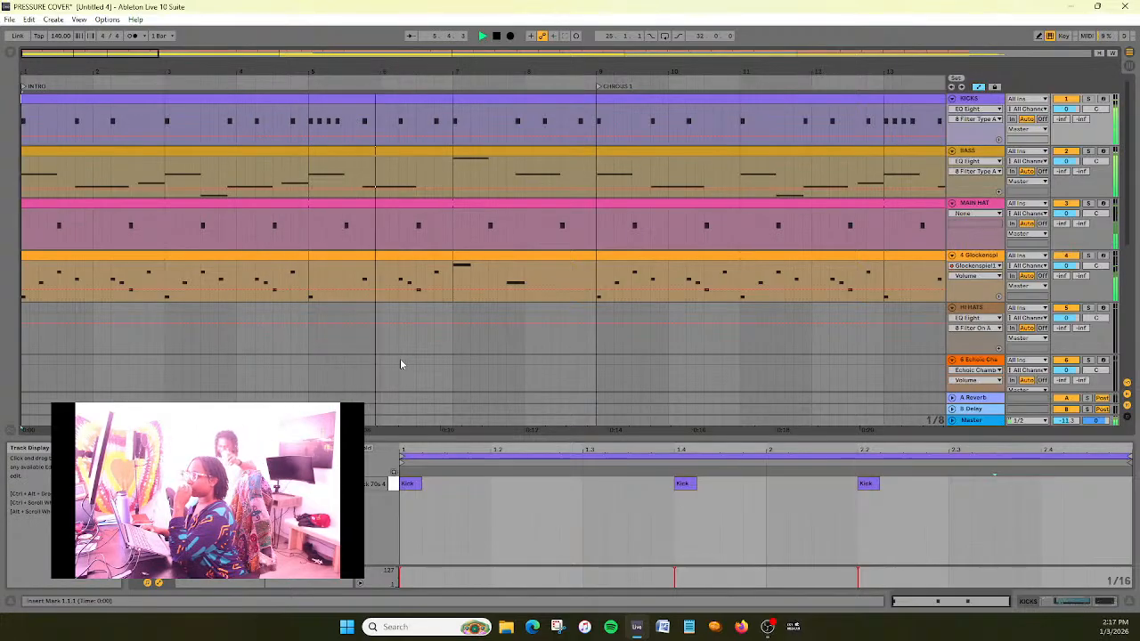
# In the BASS clip at bars 5–7, duplicate the C1 note to 2.3.2, lower the copy to G0 and trim it to the clip's end
pyautogui.click(387, 152)
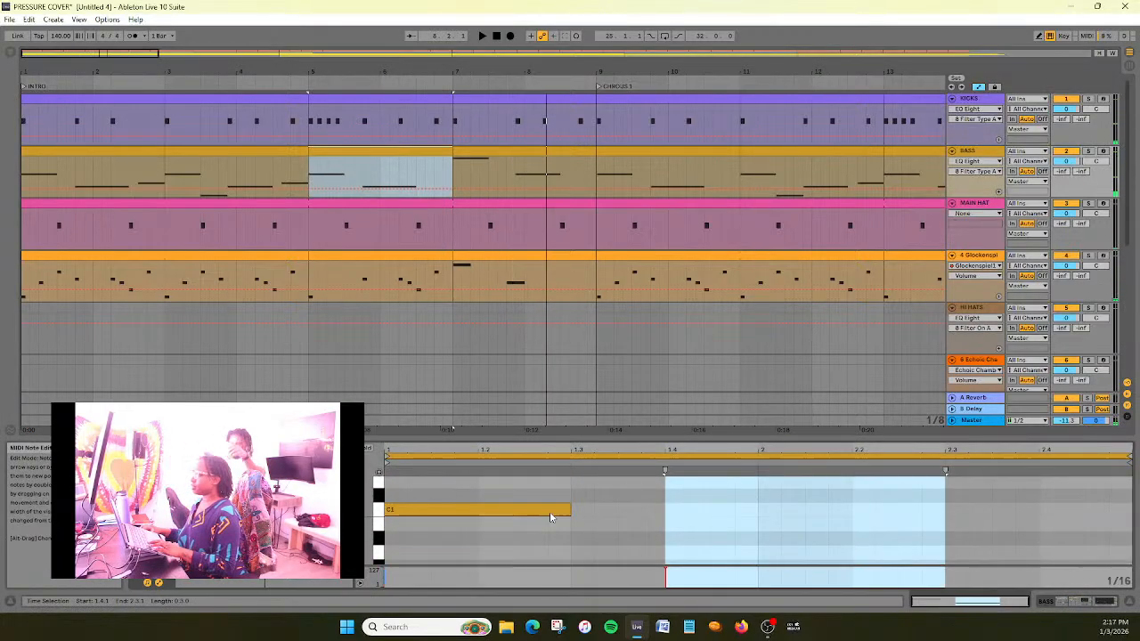
pyautogui.click(550, 513)
pyautogui.hotkey('ctrl', 'd')
pyautogui.moveTo(659, 517); pyautogui.dragTo(1042, 513)
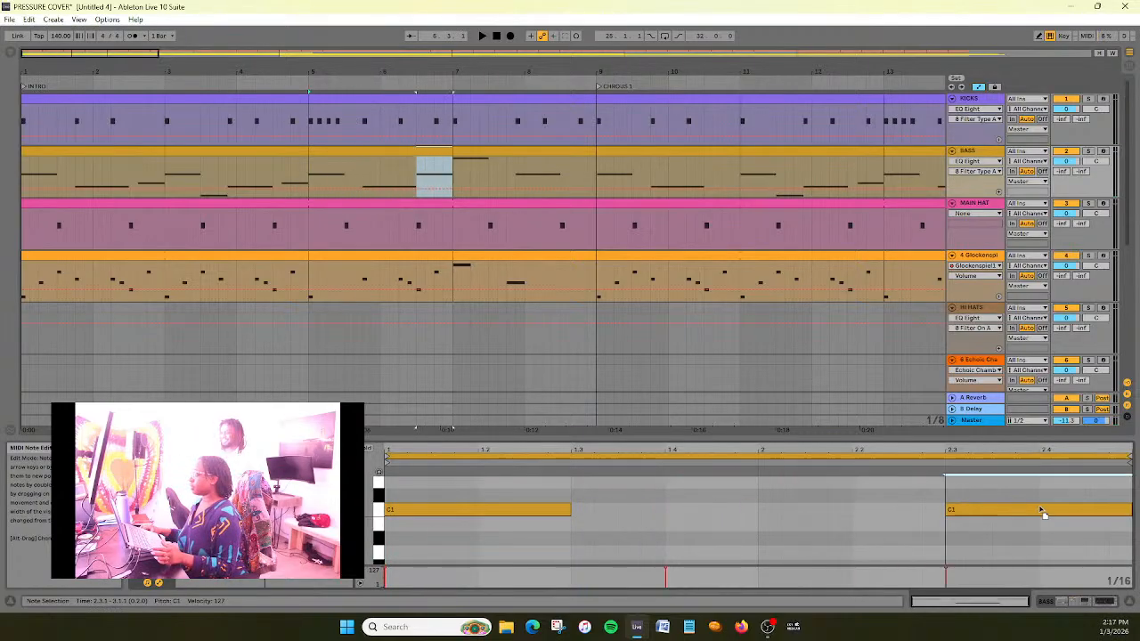
pyautogui.moveTo(1042, 512); pyautogui.dragTo(1047, 553)
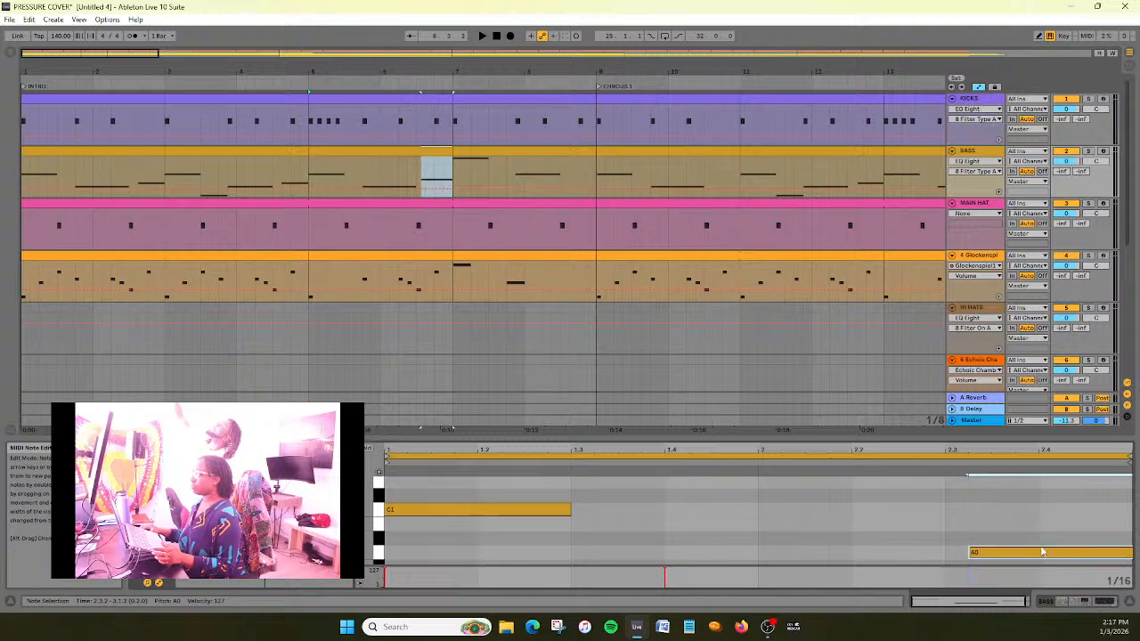
pyautogui.scroll(-2, 1006, 517)
pyautogui.moveTo(998, 512); pyautogui.dragTo(999, 543)
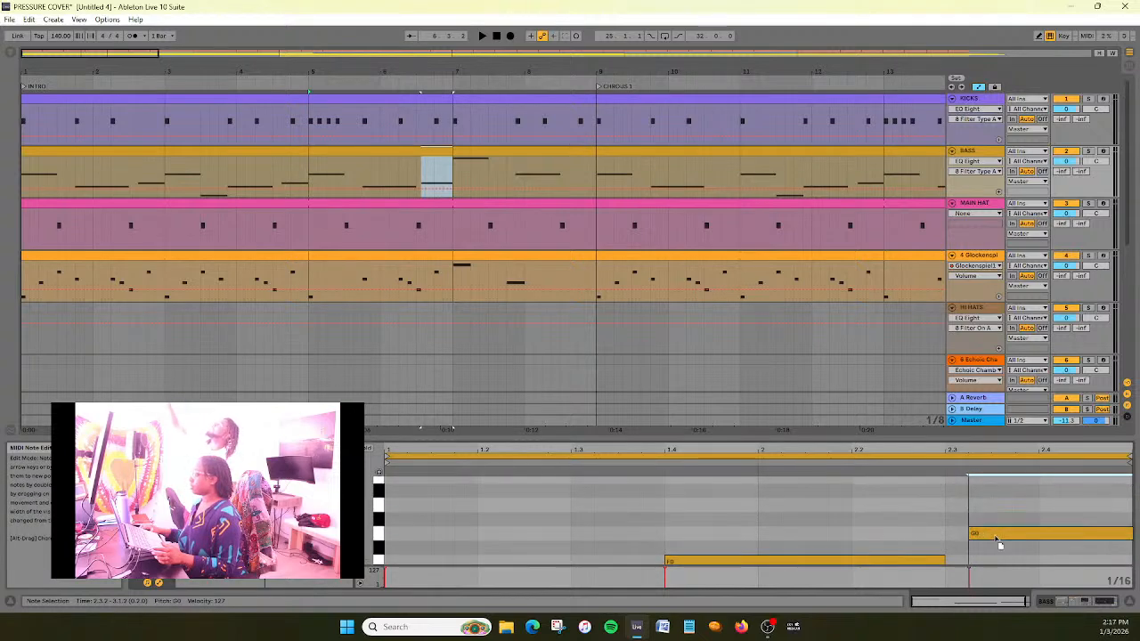
pyautogui.moveTo(1045, 447); pyautogui.dragTo(1046, 441)
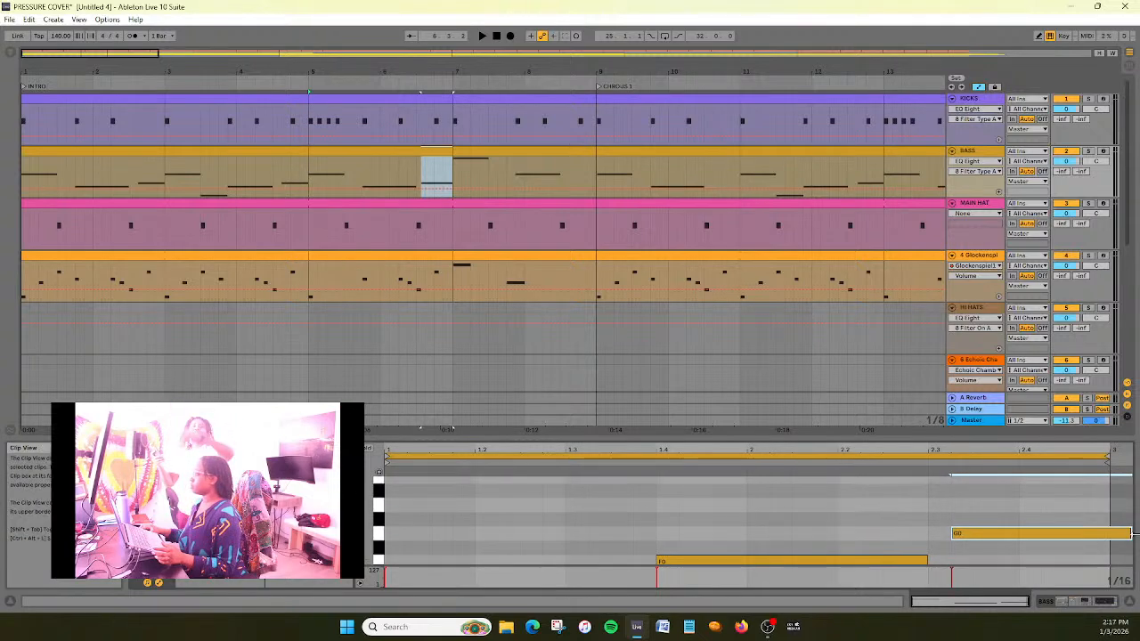
pyautogui.moveTo(1131, 534); pyautogui.dragTo(1118, 535)
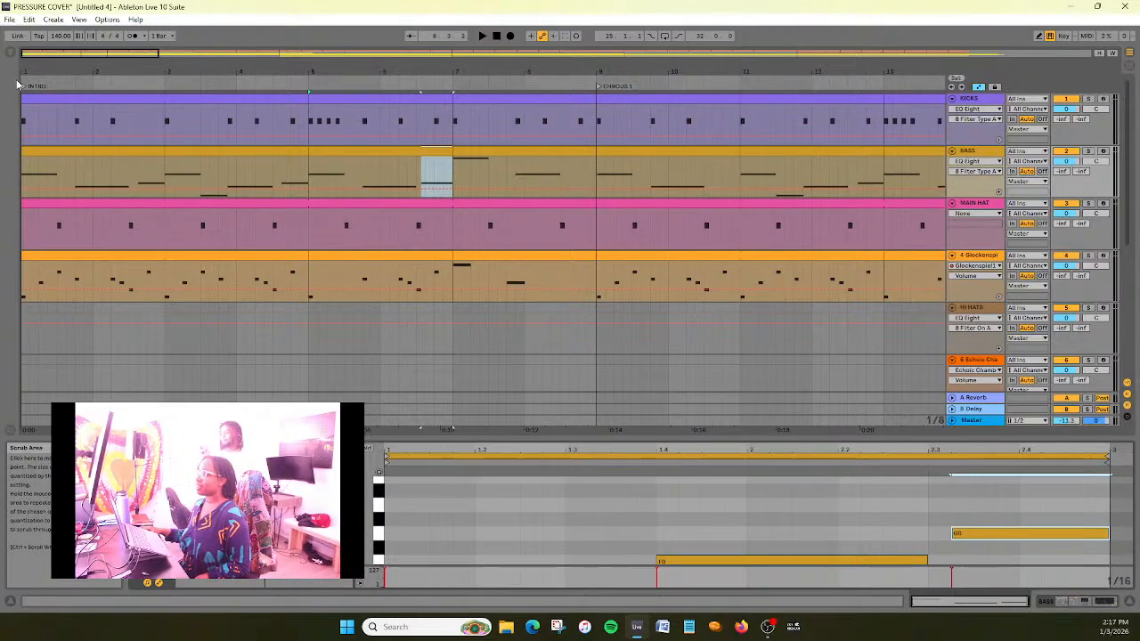
# Replay the intro and trim the start of the added G0 note in the bars 5–7 BASS clip to 2.4
pyautogui.click(497, 37)
pyautogui.click(483, 36)
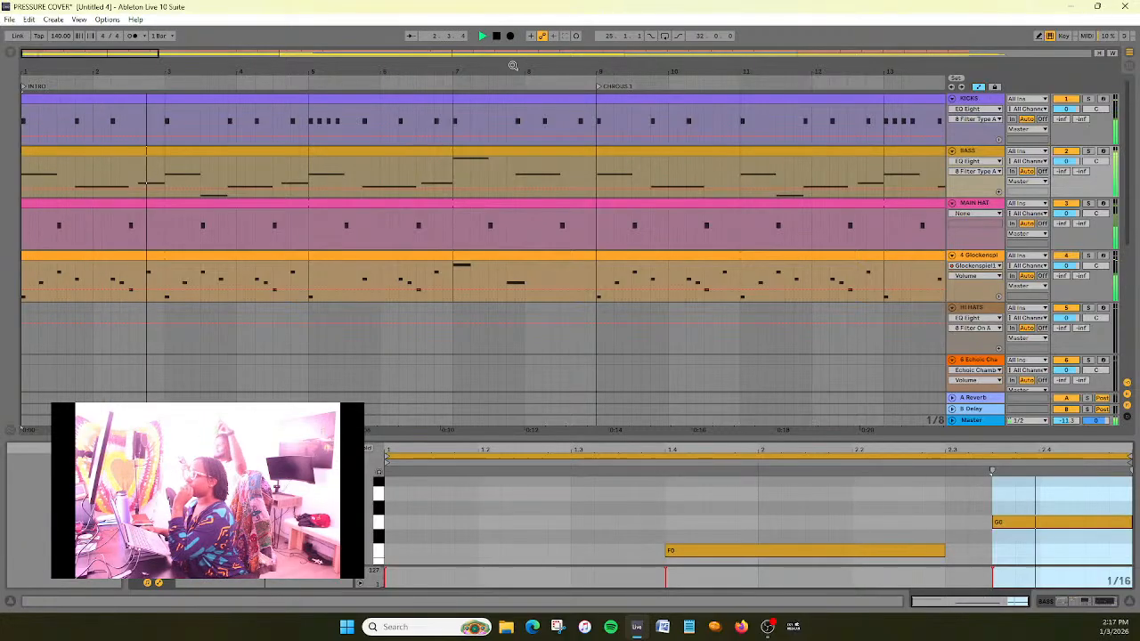
pyautogui.click(416, 156)
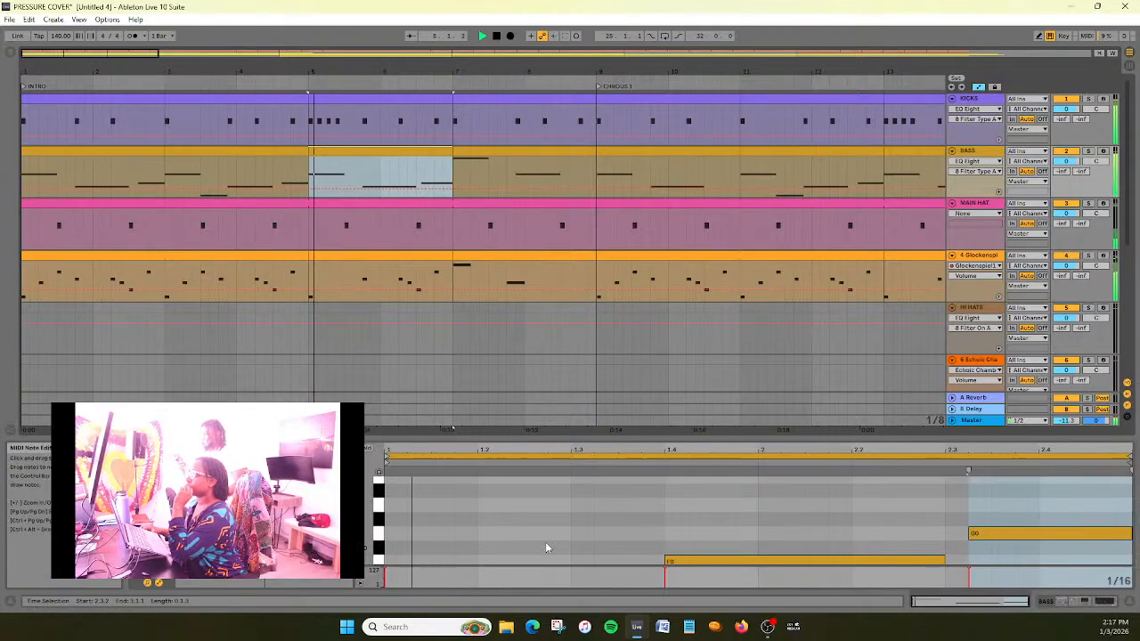
pyautogui.moveTo(913, 439); pyautogui.dragTo(914, 407)
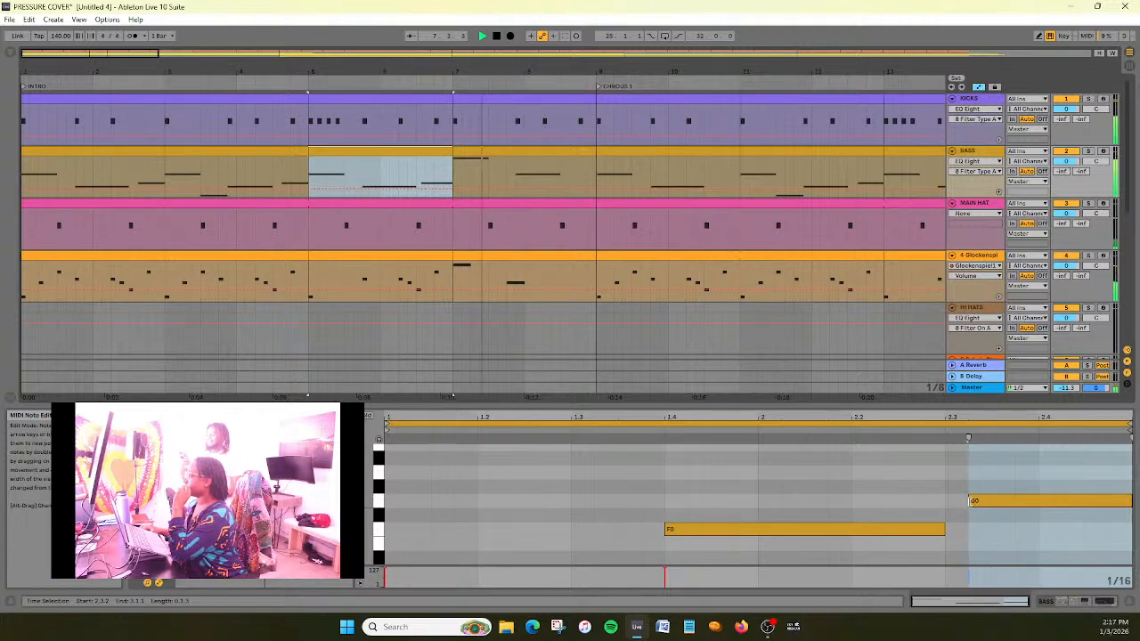
pyautogui.moveTo(969, 501); pyautogui.dragTo(1015, 502)
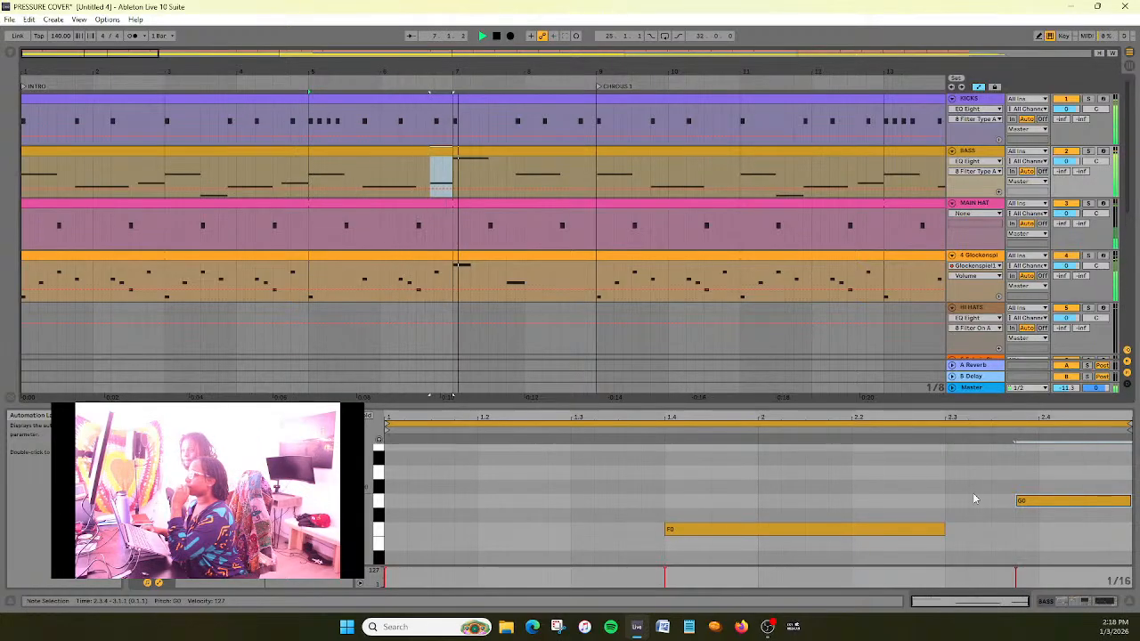
pyautogui.moveTo(1017, 501)
pyautogui.mouseDown()
pyautogui.moveTo(1061, 502)
pyautogui.moveTo(1038, 501)
pyautogui.mouseUp()
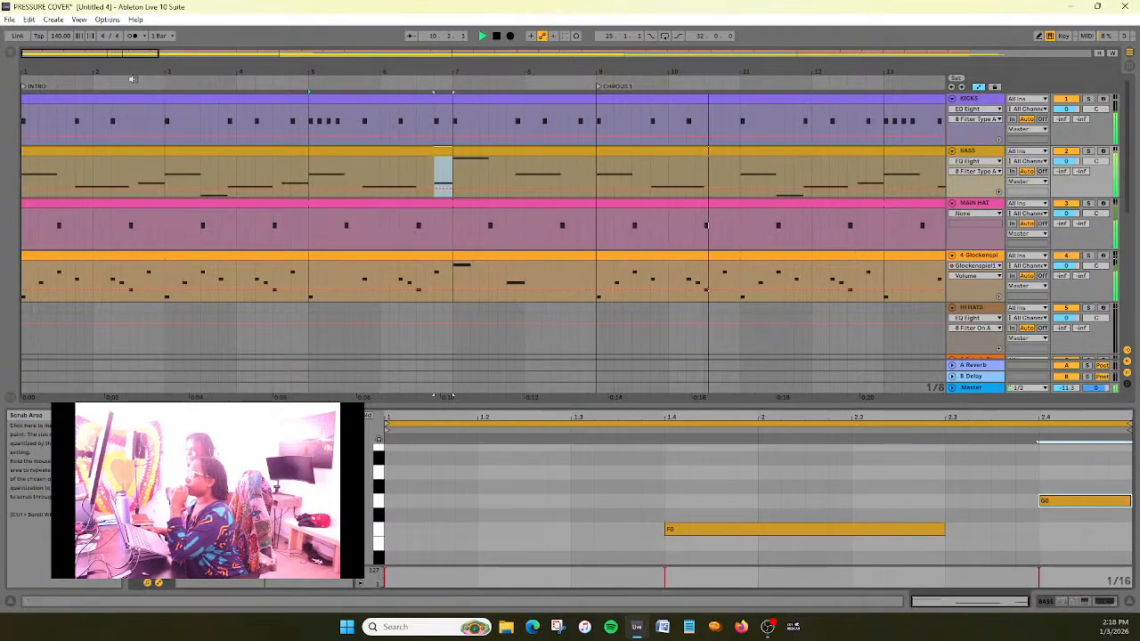
# Copy the edited BASS clip from bar 5 over the BASS clip at bar 13 in chorus 1
pyautogui.click(421, 154)
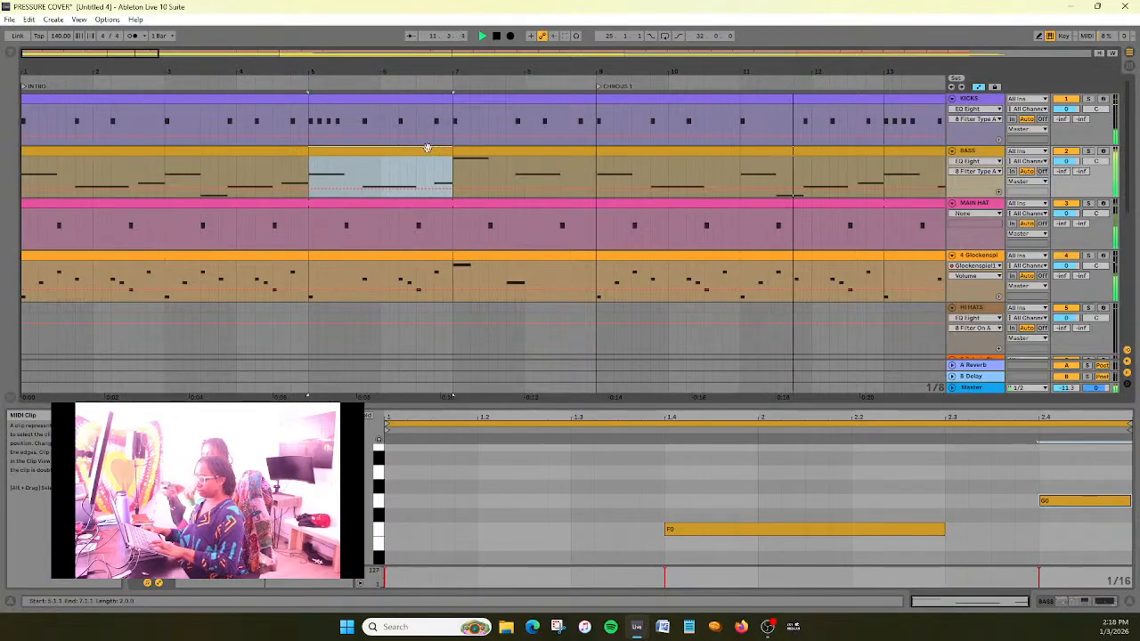
pyautogui.moveTo(615, 71); pyautogui.dragTo(616, 50)
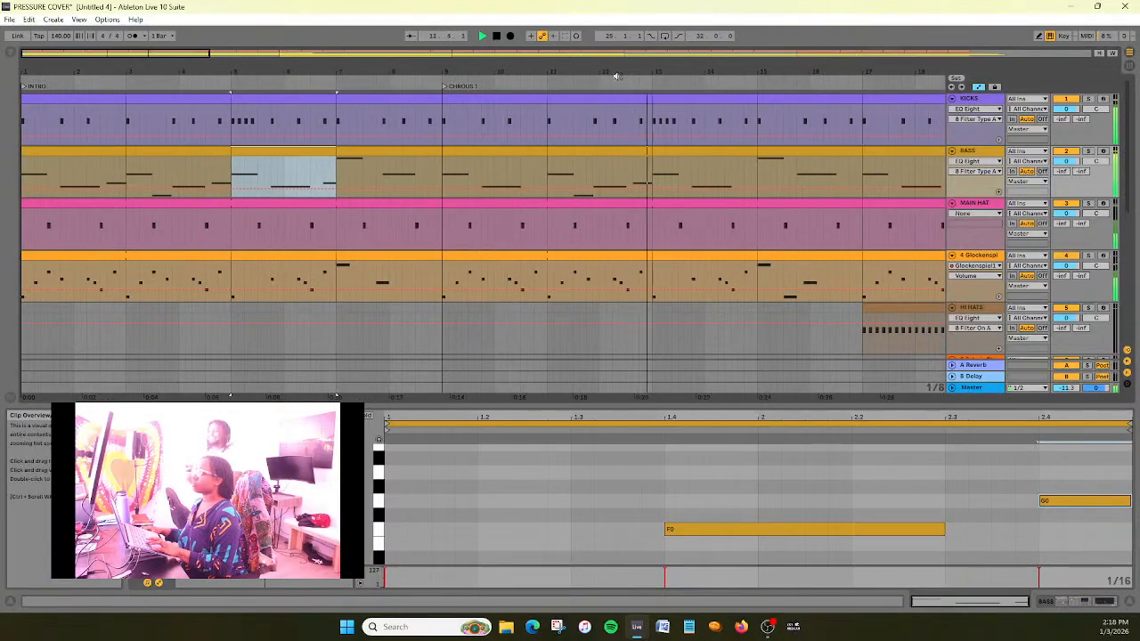
pyautogui.click(651, 168)
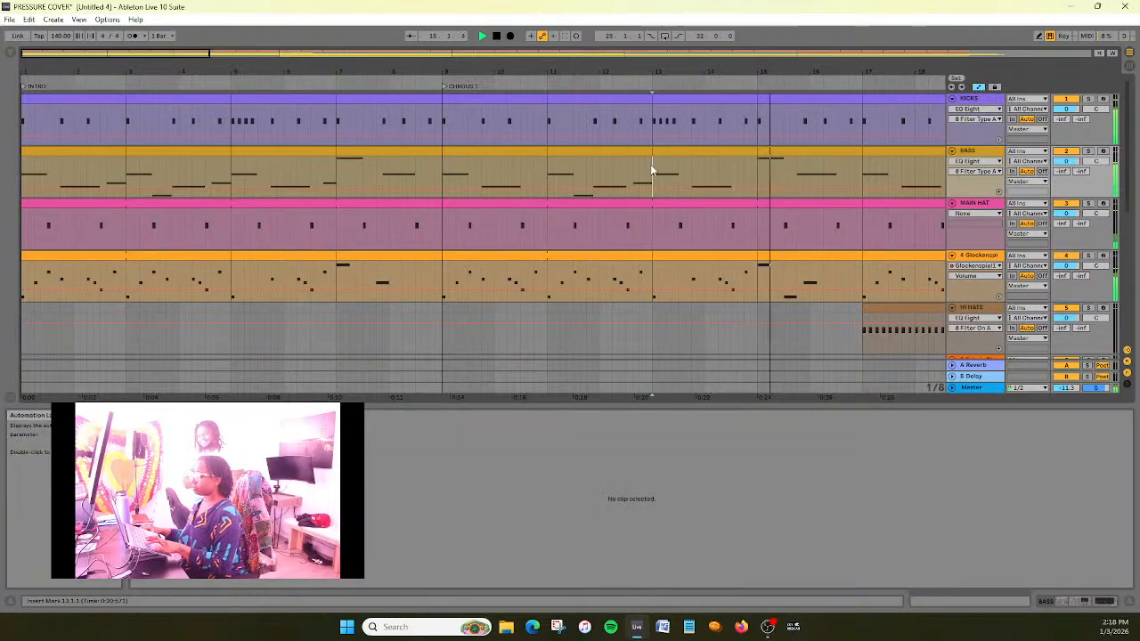
pyautogui.click(655, 167)
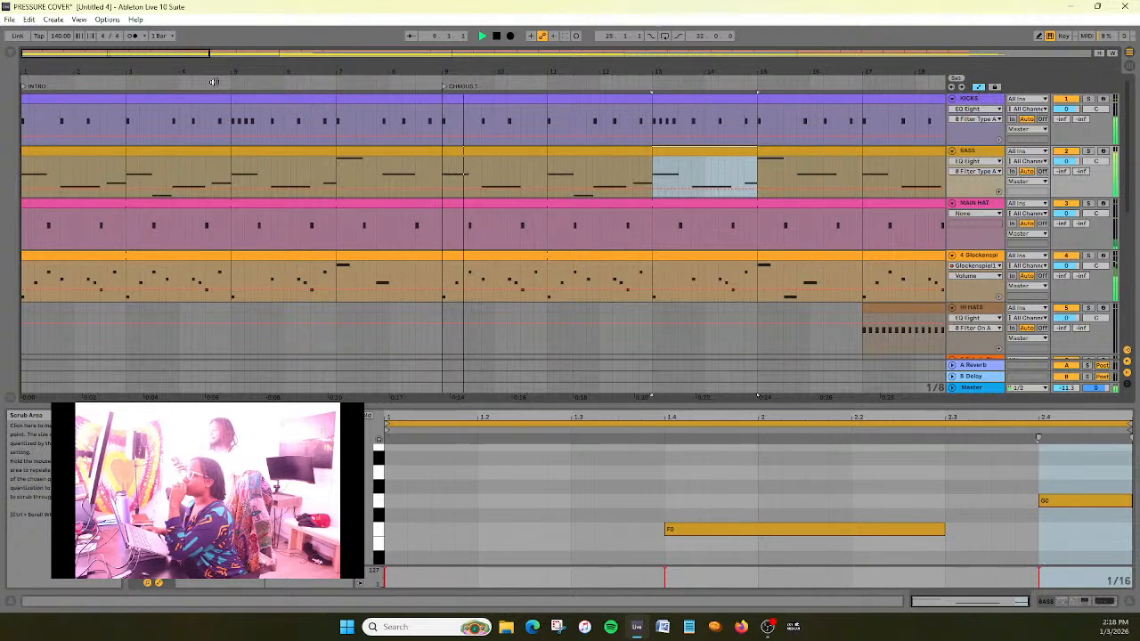
# In the BASS clip at bars 7–9, extend the start of the second C1 note back to 1.4
pyautogui.click(378, 155)
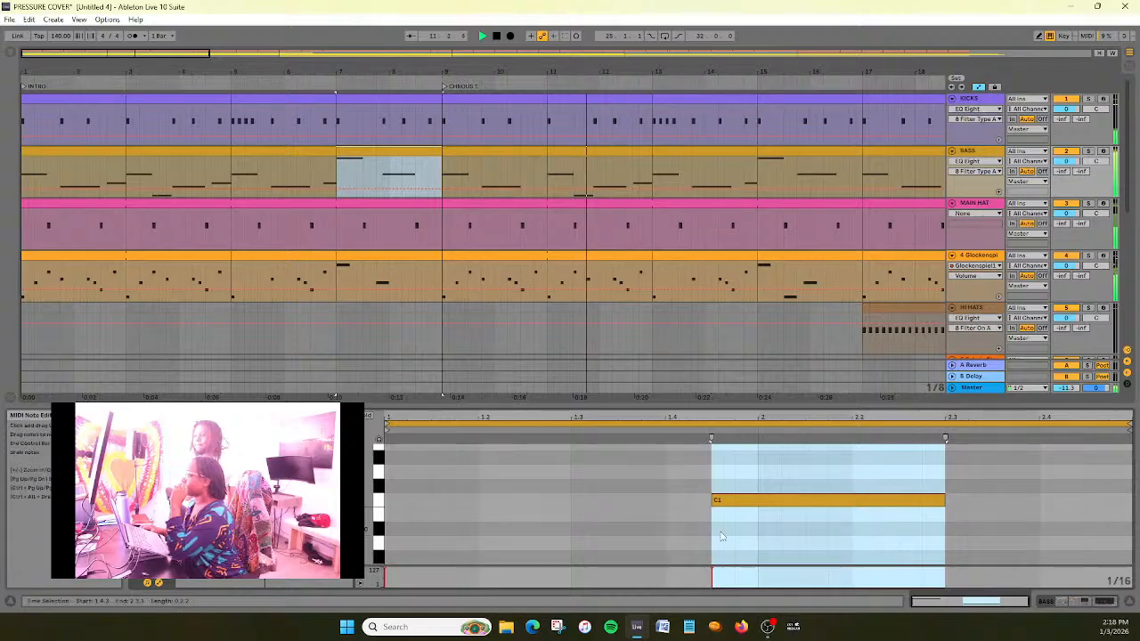
pyautogui.moveTo(716, 500); pyautogui.dragTo(667, 500)
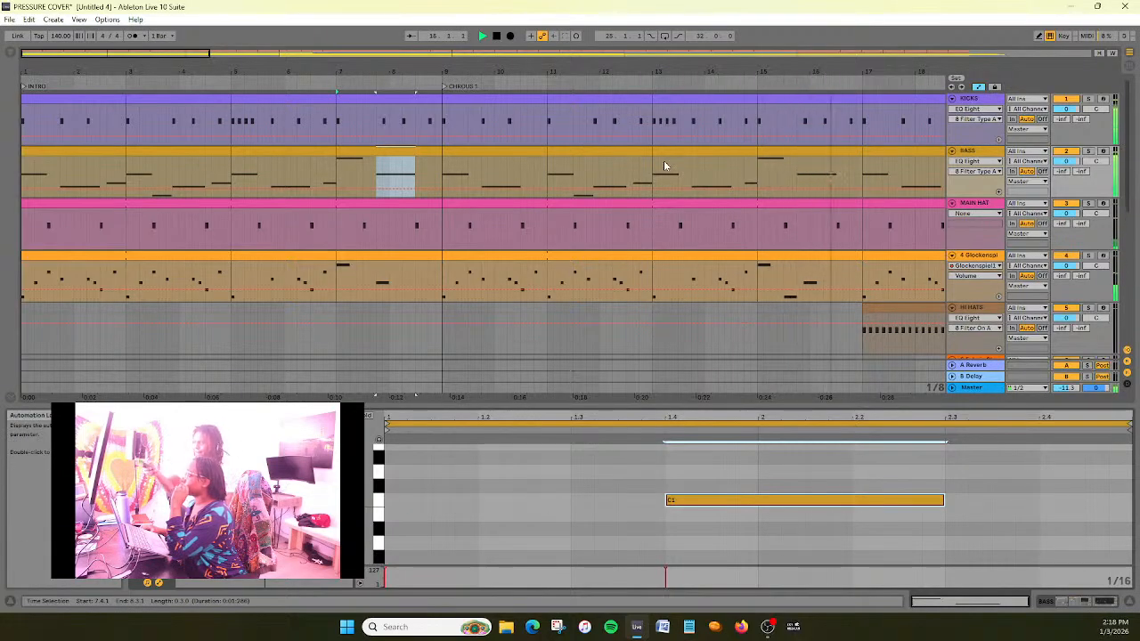
# Listen through chorus 1 and verse 1, following the playhead across the kick, bass, hat and glockenspiel tracks
pyautogui.moveTo(115, 54); pyautogui.dragTo(194, 44)
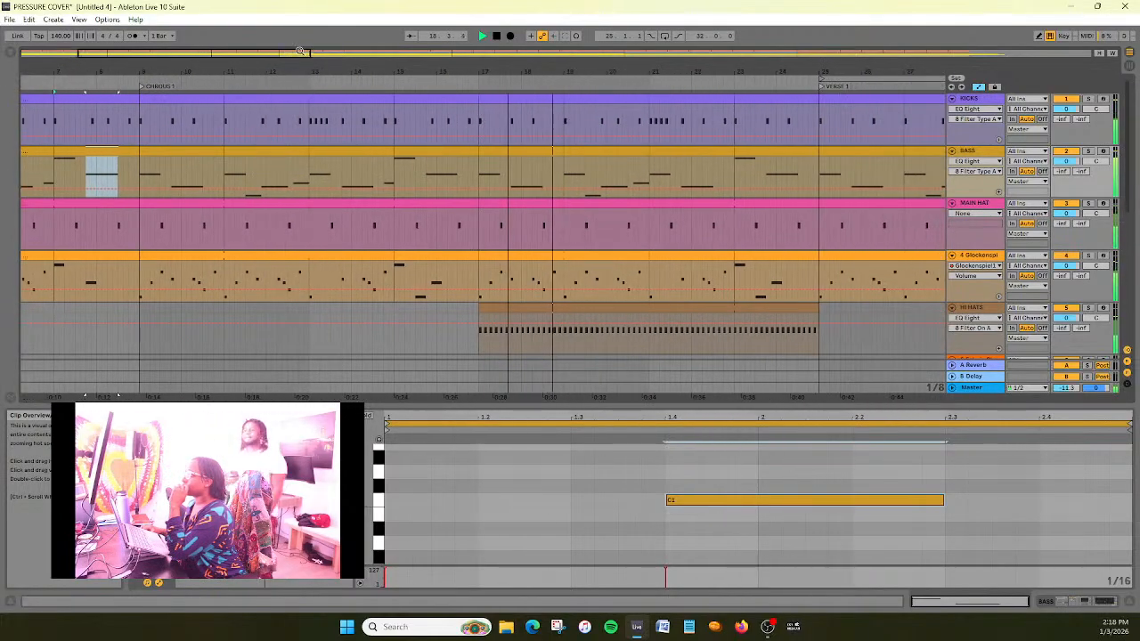
pyautogui.moveTo(300, 51); pyautogui.dragTo(392, 53)
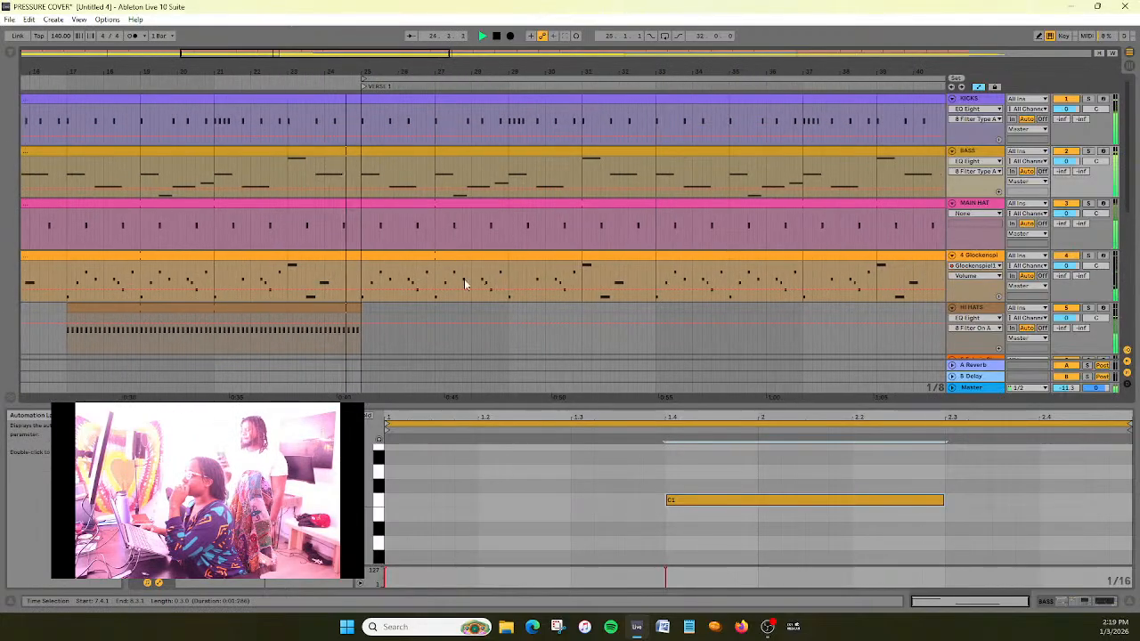
pyautogui.scroll(-2, 466, 283)
pyautogui.scroll(2, 458, 300)
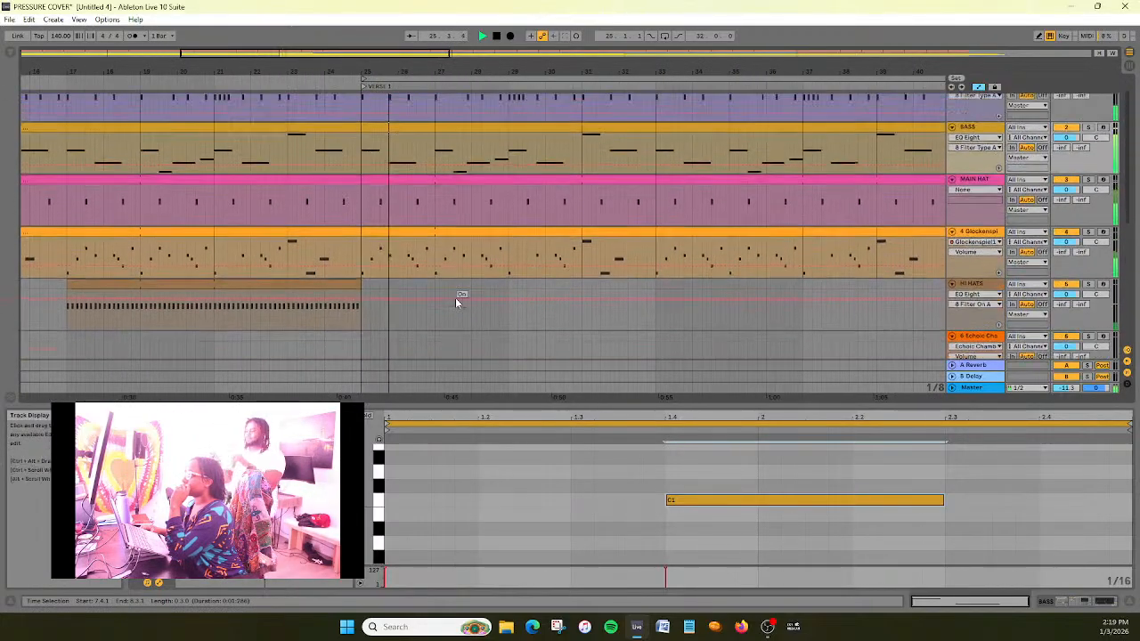
pyautogui.moveTo(342, 53); pyautogui.dragTo(416, 53)
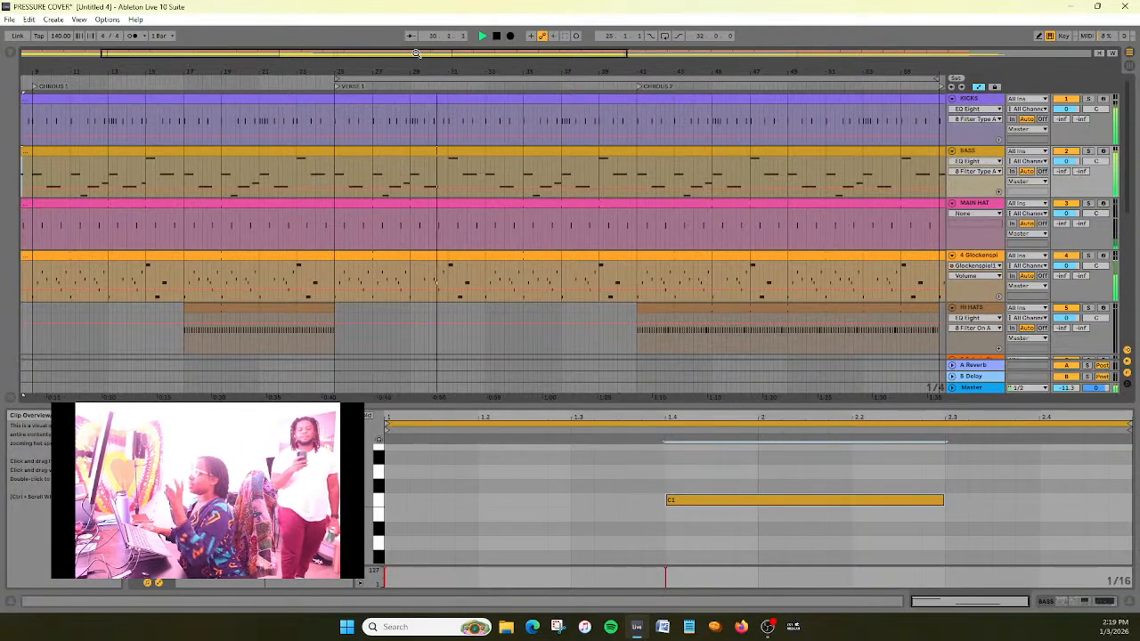
pyautogui.moveTo(416, 54); pyautogui.dragTo(618, 53)
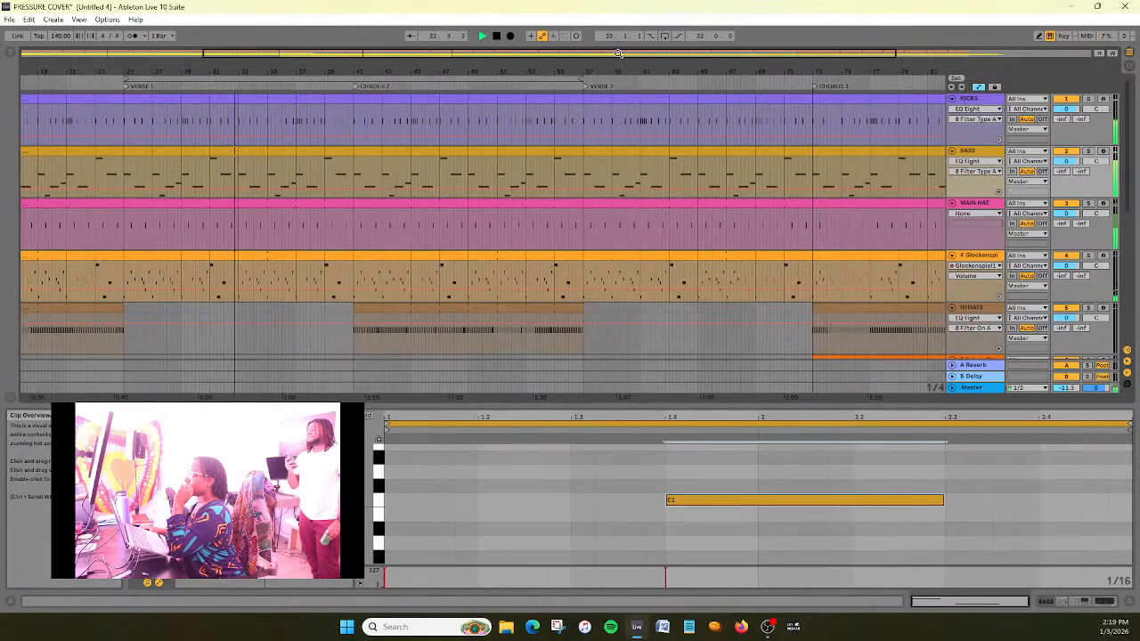
pyautogui.moveTo(299, 53); pyautogui.dragTo(310, 75)
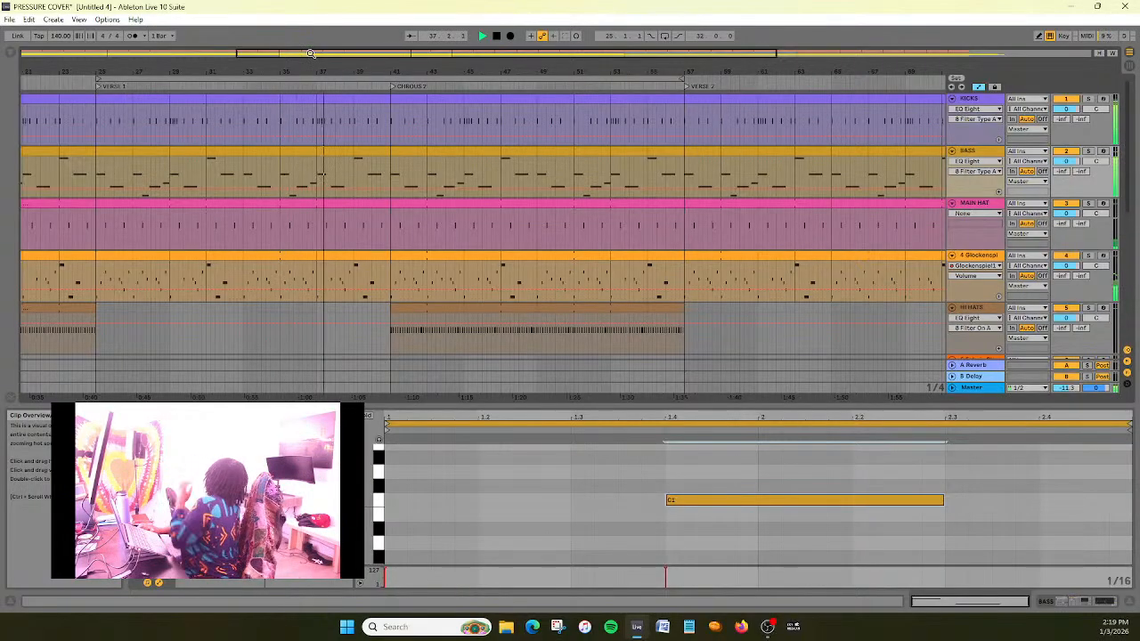
# Listen through chorus 2 and verse 2, checking how the hi-hats and the other tracks change between the sections
pyautogui.moveTo(310, 54); pyautogui.dragTo(396, 53)
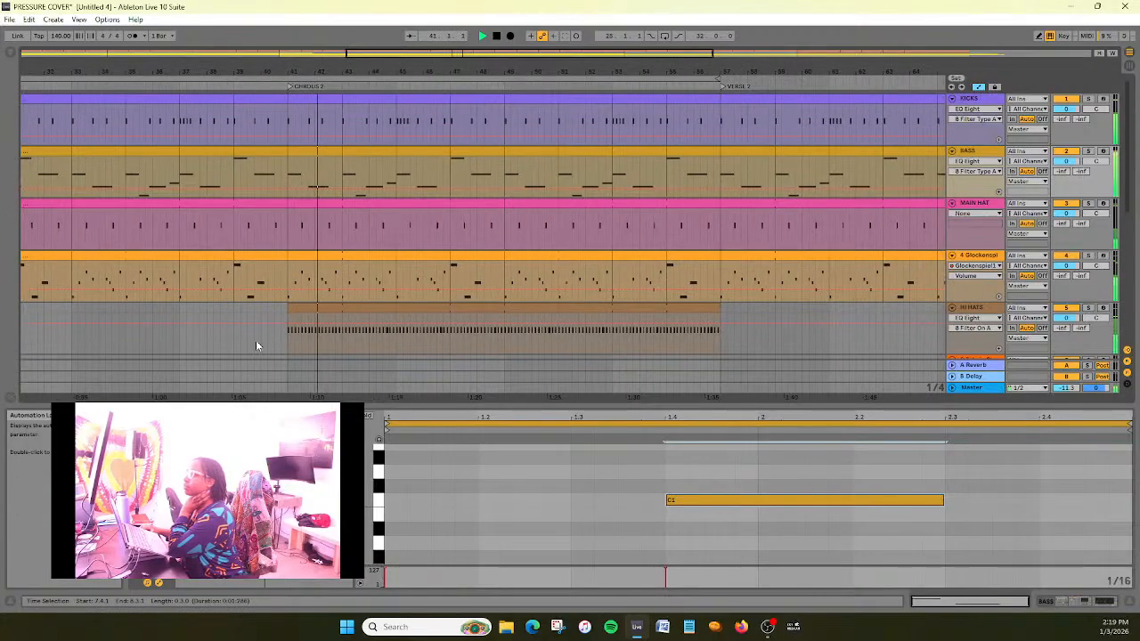
pyautogui.moveTo(479, 51); pyautogui.dragTo(508, 50)
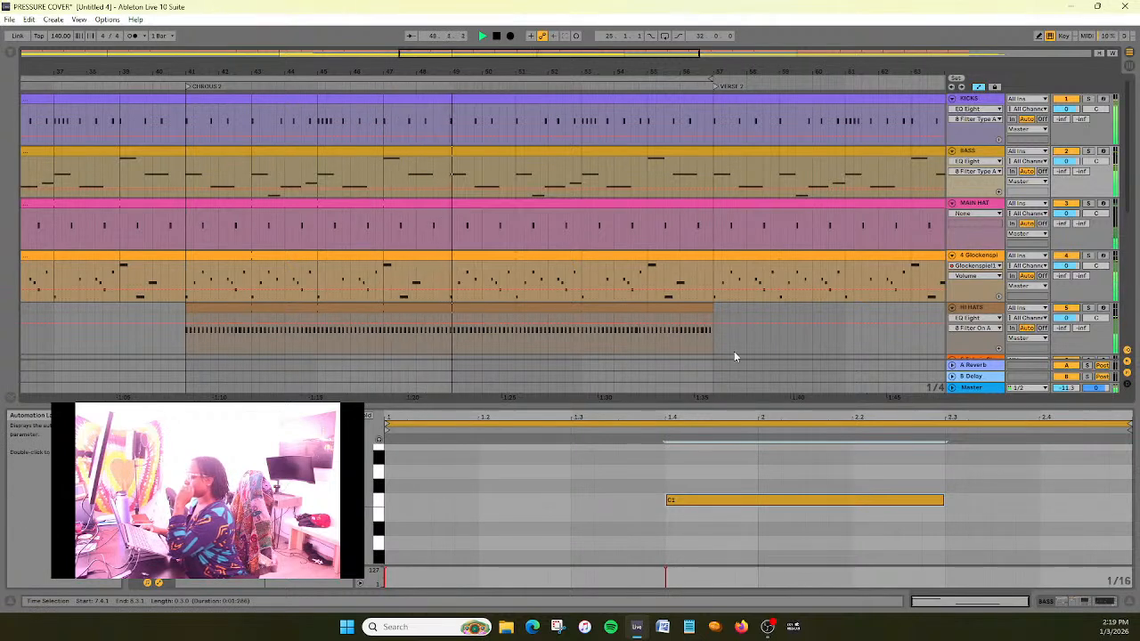
pyautogui.moveTo(452, 53); pyautogui.dragTo(555, 47)
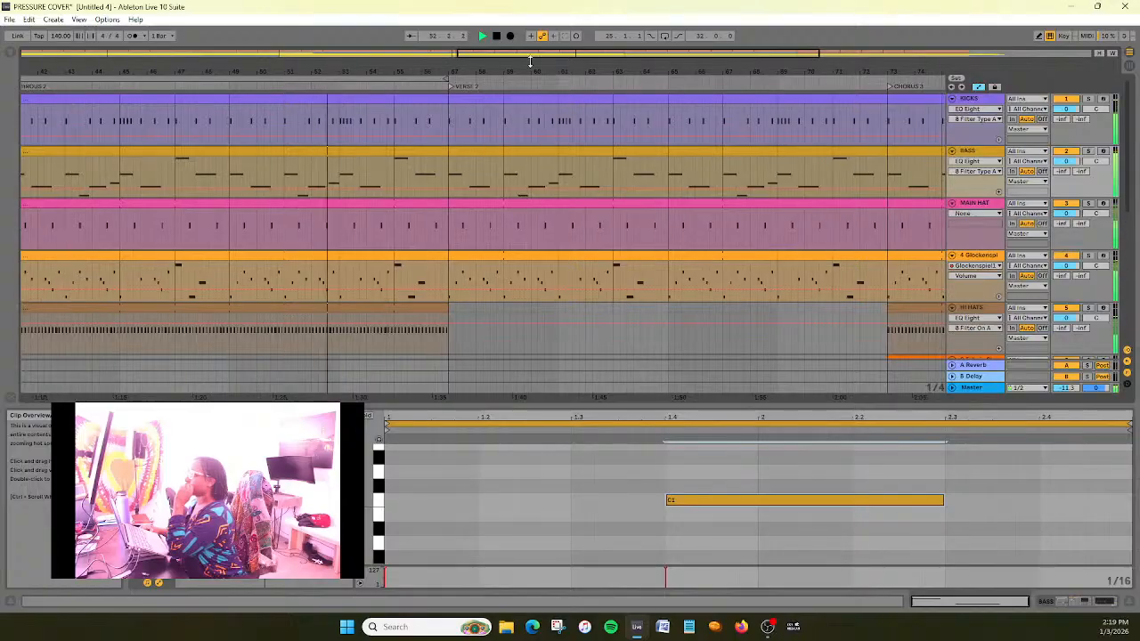
pyautogui.scroll(-3, 504, 280)
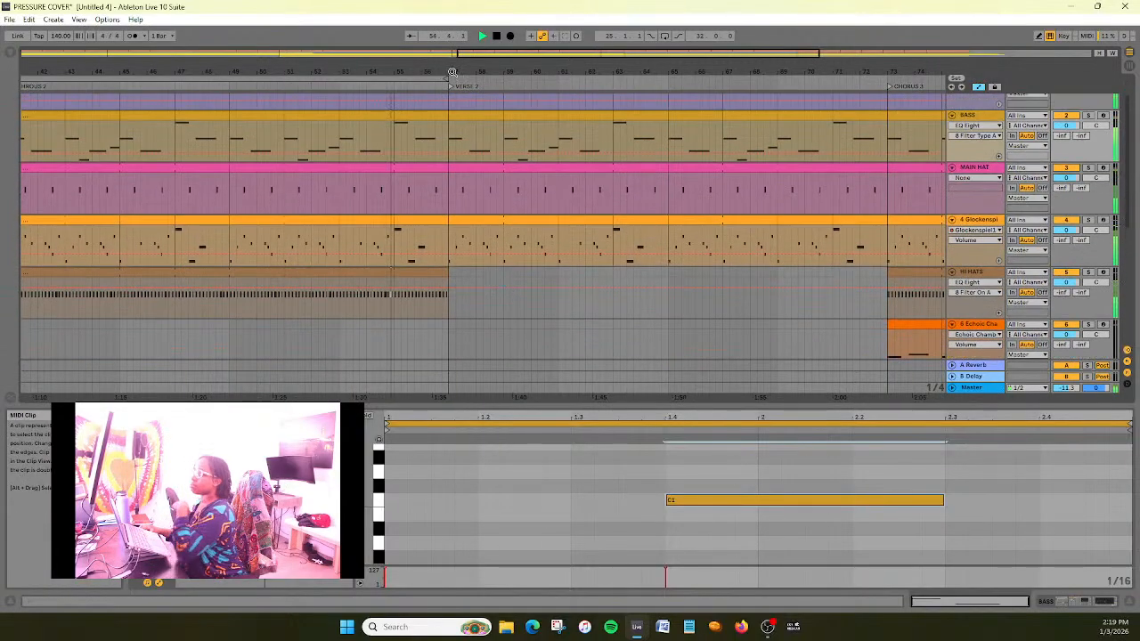
pyautogui.moveTo(476, 56); pyautogui.dragTo(520, 71)
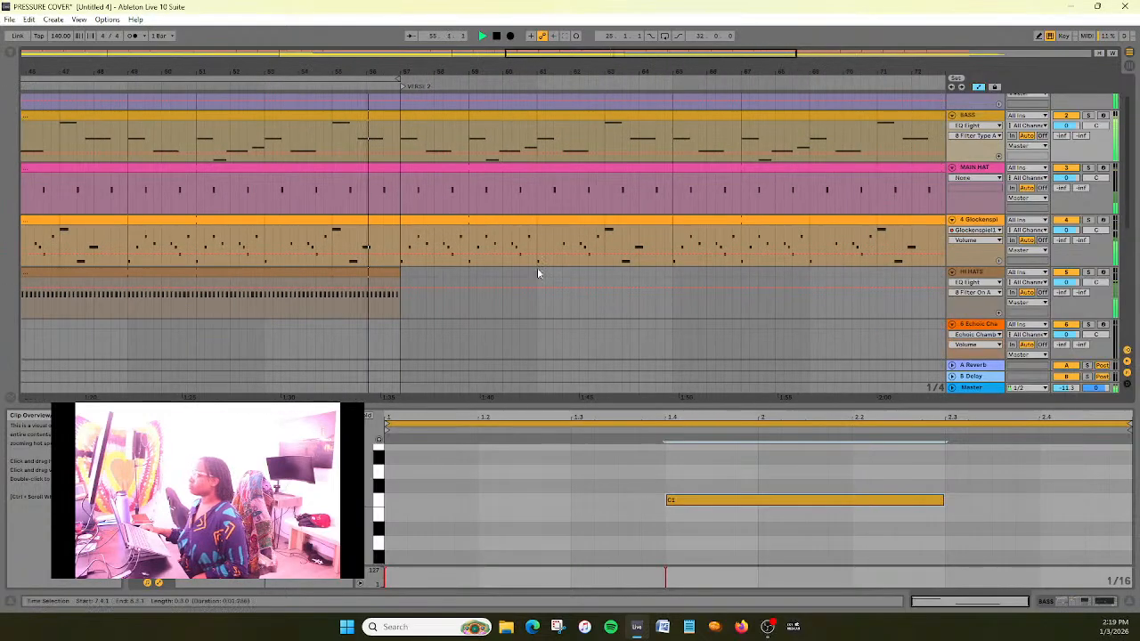
pyautogui.scroll(2, 535, 279)
pyautogui.moveTo(534, 55); pyautogui.dragTo(536, 64)
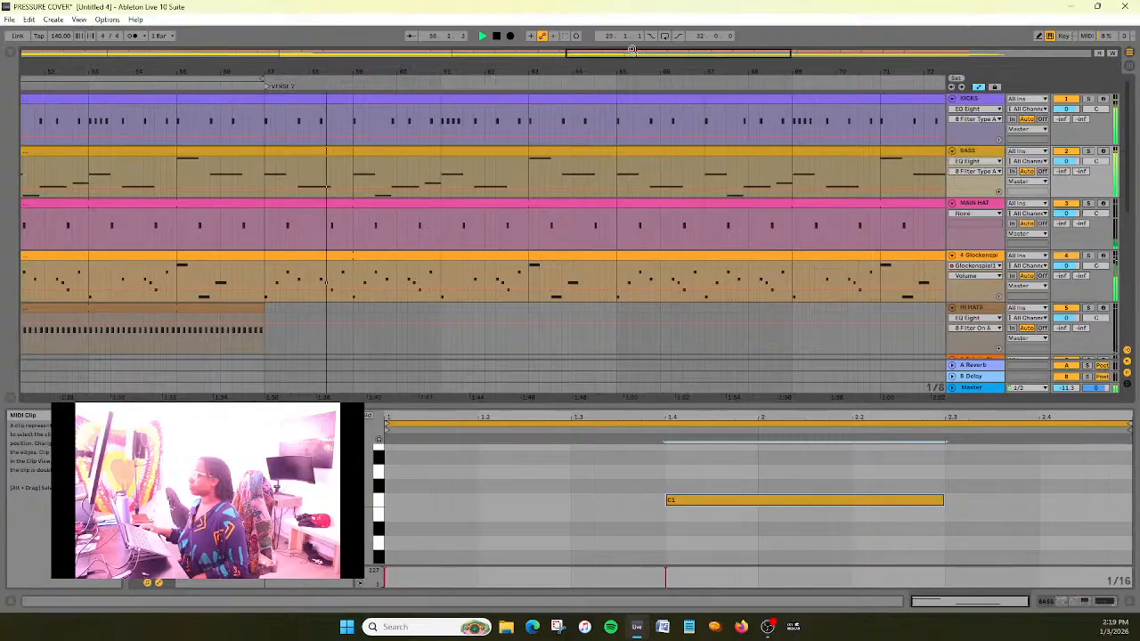
pyautogui.moveTo(641, 58); pyautogui.dragTo(666, 55)
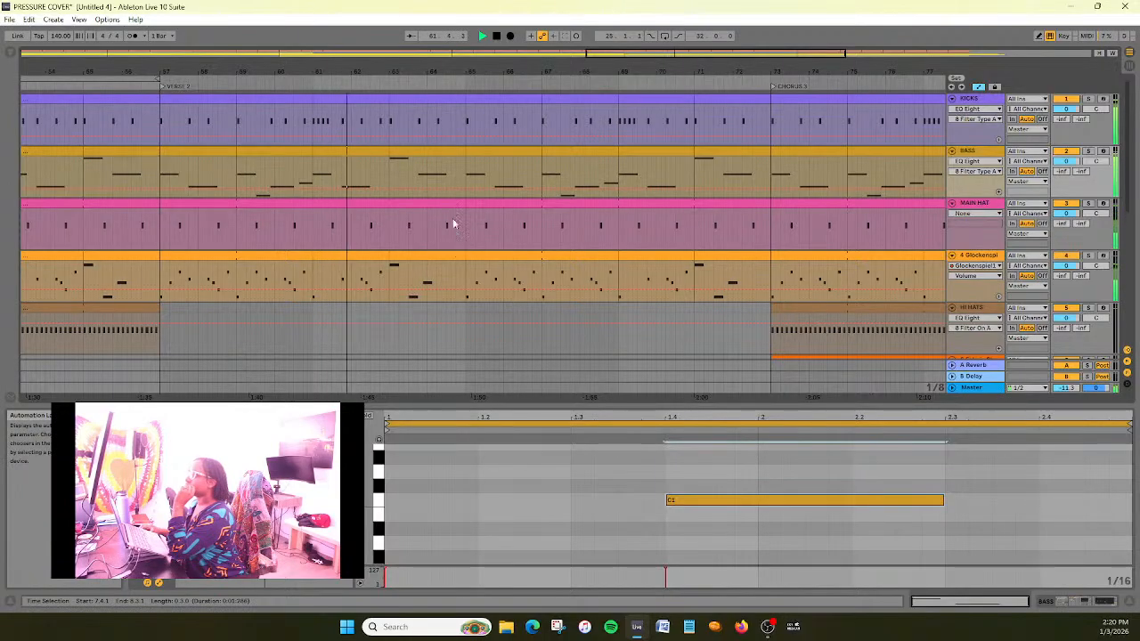
pyautogui.moveTo(609, 55); pyautogui.dragTo(623, 52)
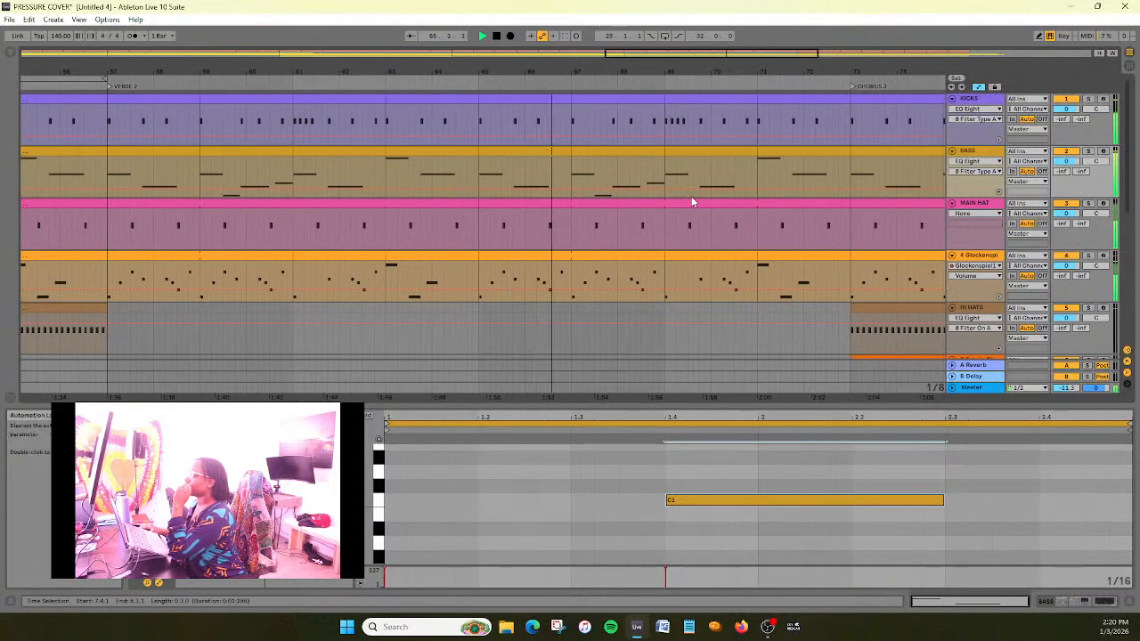
pyautogui.moveTo(641, 56); pyautogui.dragTo(677, 57)
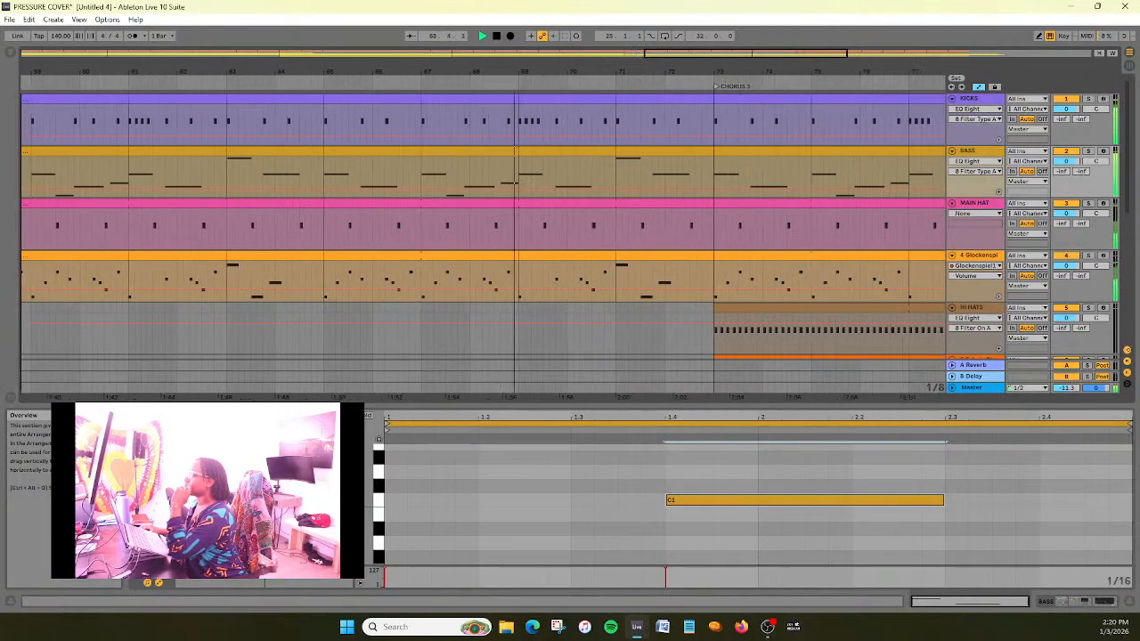
# Review chorus 3 on all tracks, including Echoic Chamber and the ambient strings, through to the arrangement's end, and stop playback
pyautogui.moveTo(678, 58); pyautogui.dragTo(744, 56)
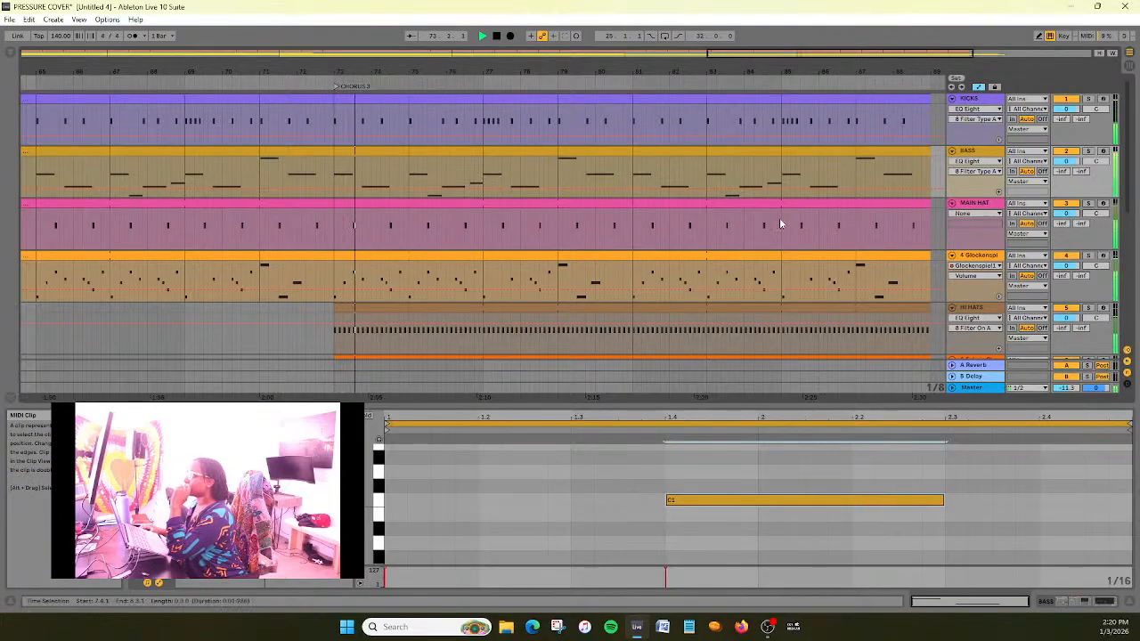
pyautogui.scroll(-6, 780, 223)
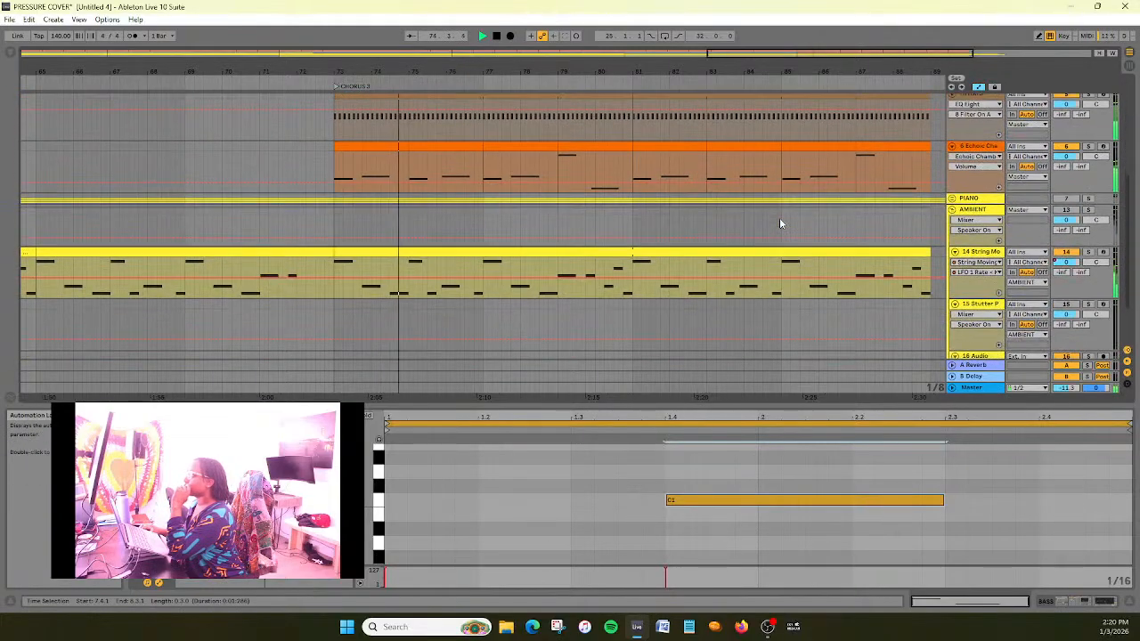
pyautogui.scroll(-1, 781, 223)
pyautogui.scroll(-1, 779, 222)
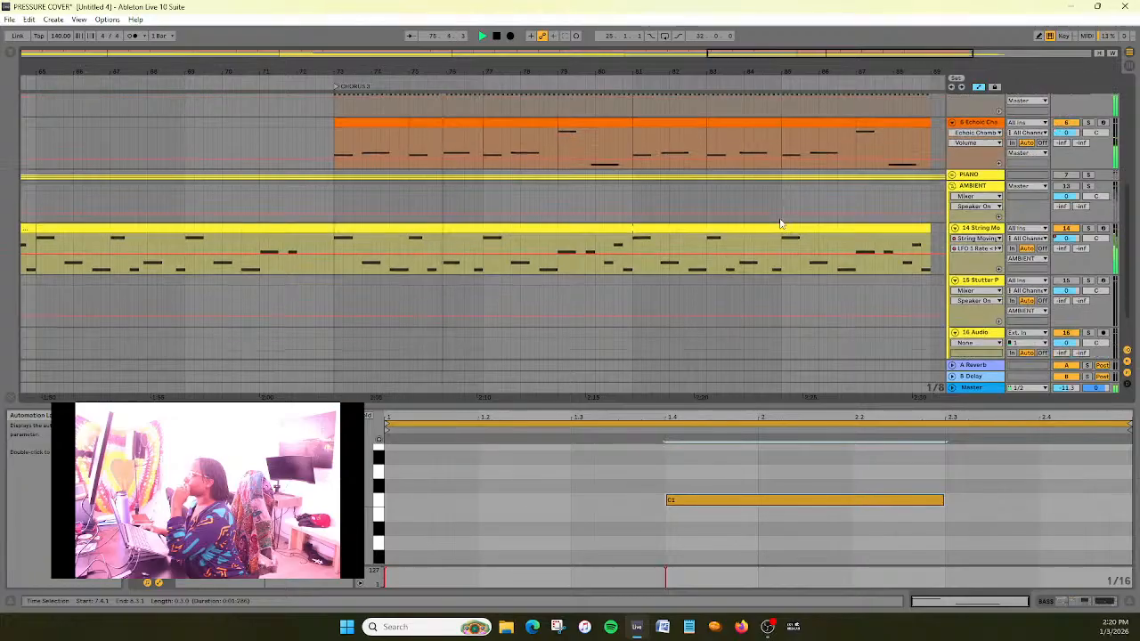
pyautogui.scroll(2, 779, 222)
pyautogui.scroll(3, 779, 222)
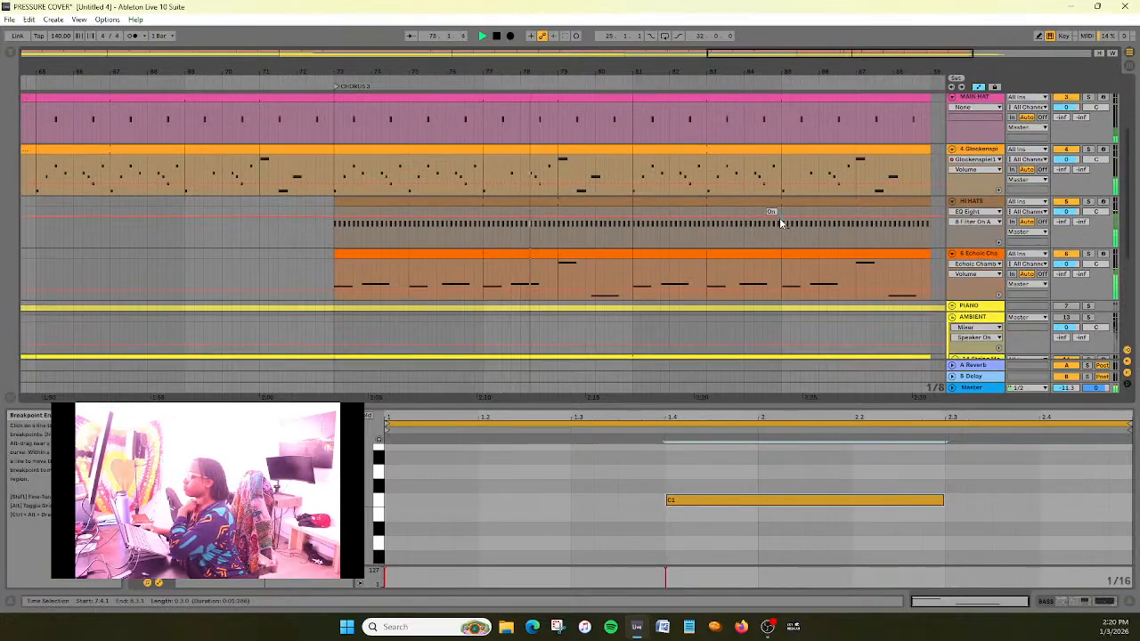
pyautogui.scroll(-1, 779, 223)
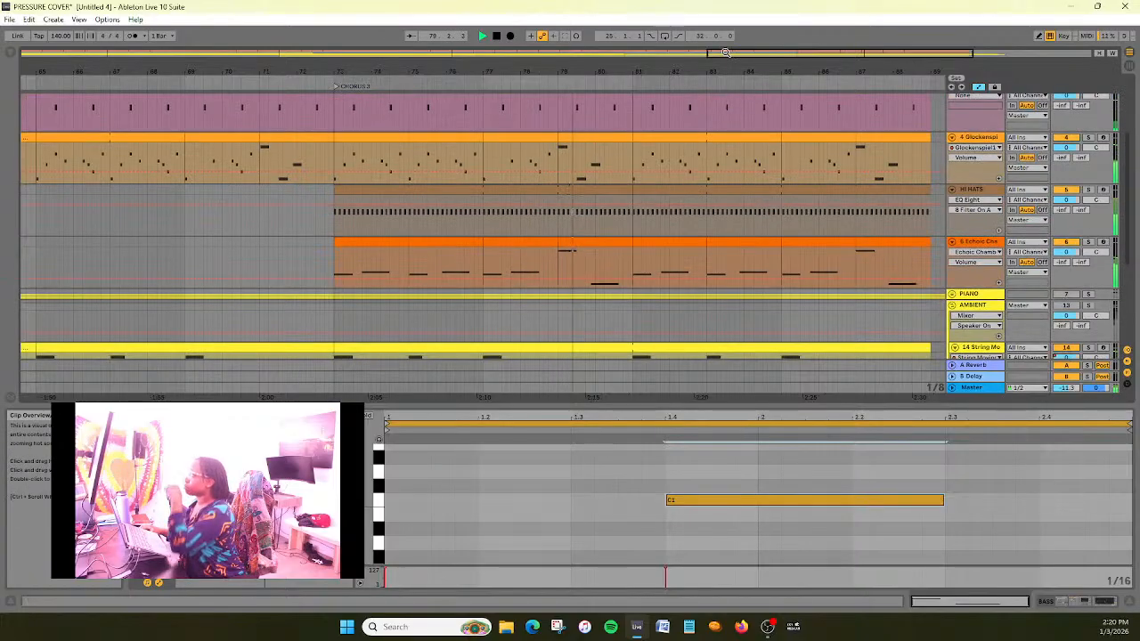
pyautogui.moveTo(725, 53); pyautogui.dragTo(757, 66)
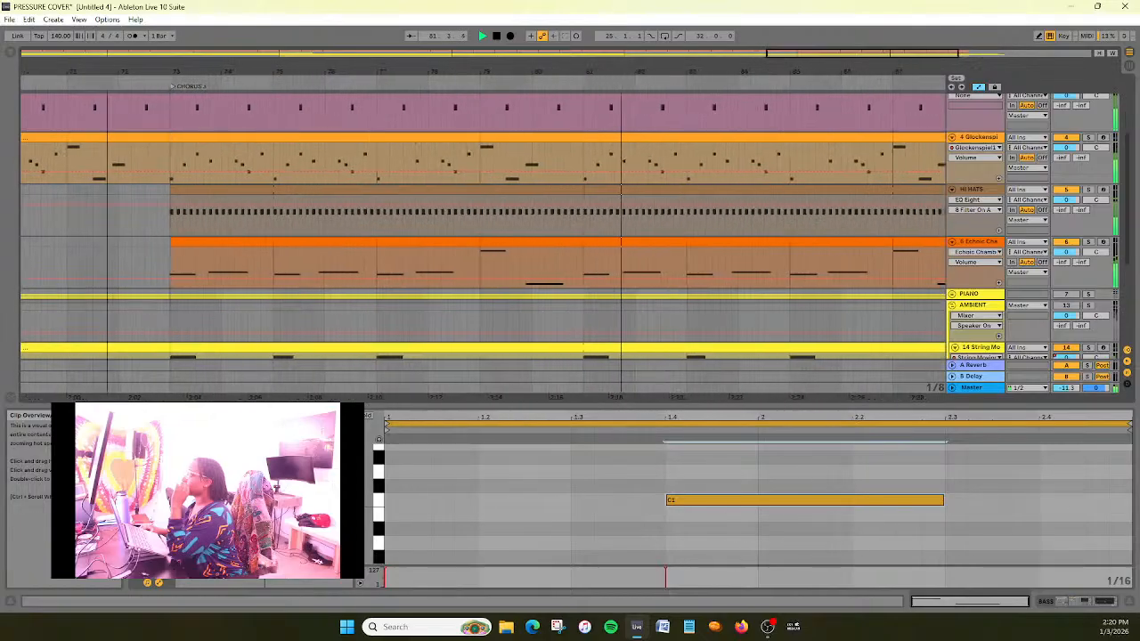
pyautogui.scroll(2, 767, 232)
pyautogui.scroll(3, 766, 230)
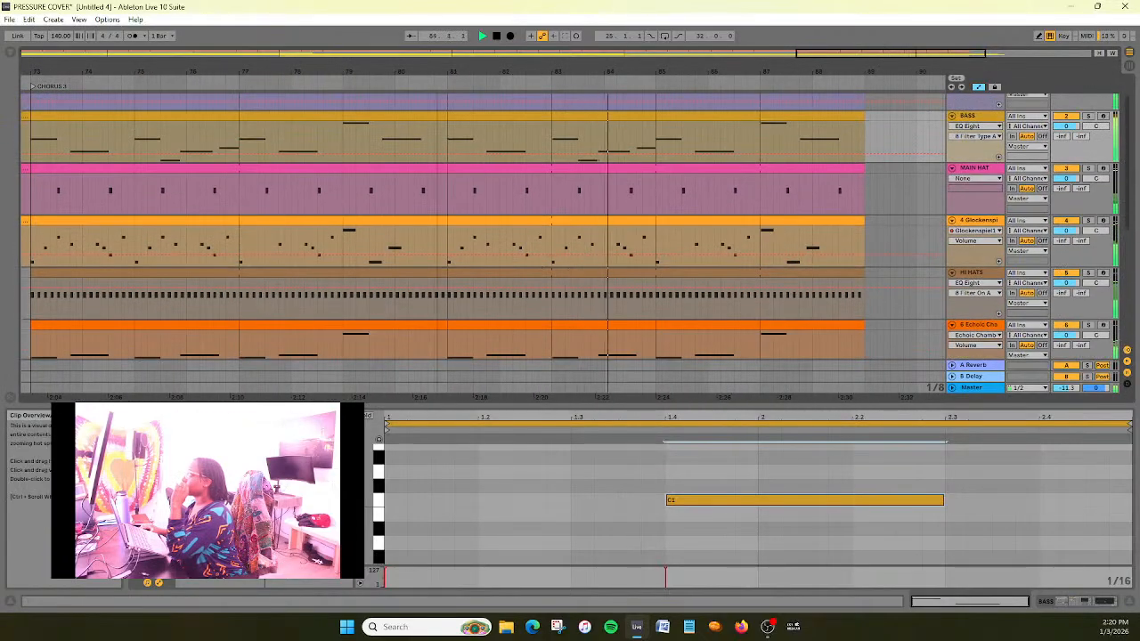
pyautogui.scroll(2, 870, 181)
pyautogui.scroll(1, 868, 176)
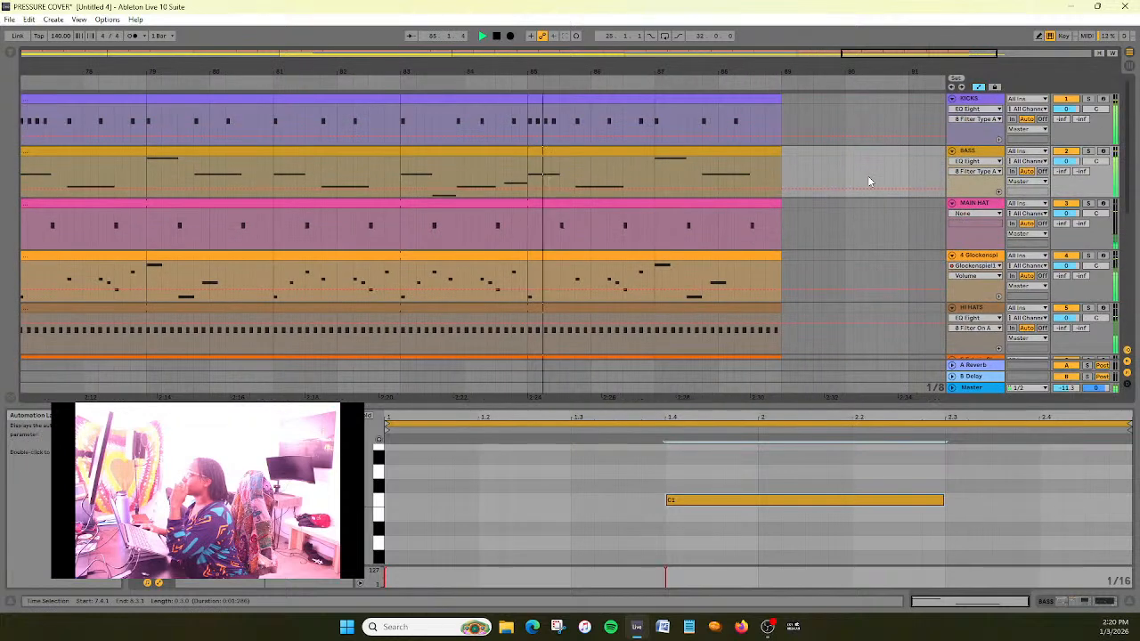
pyautogui.moveTo(871, 55); pyautogui.dragTo(879, 56)
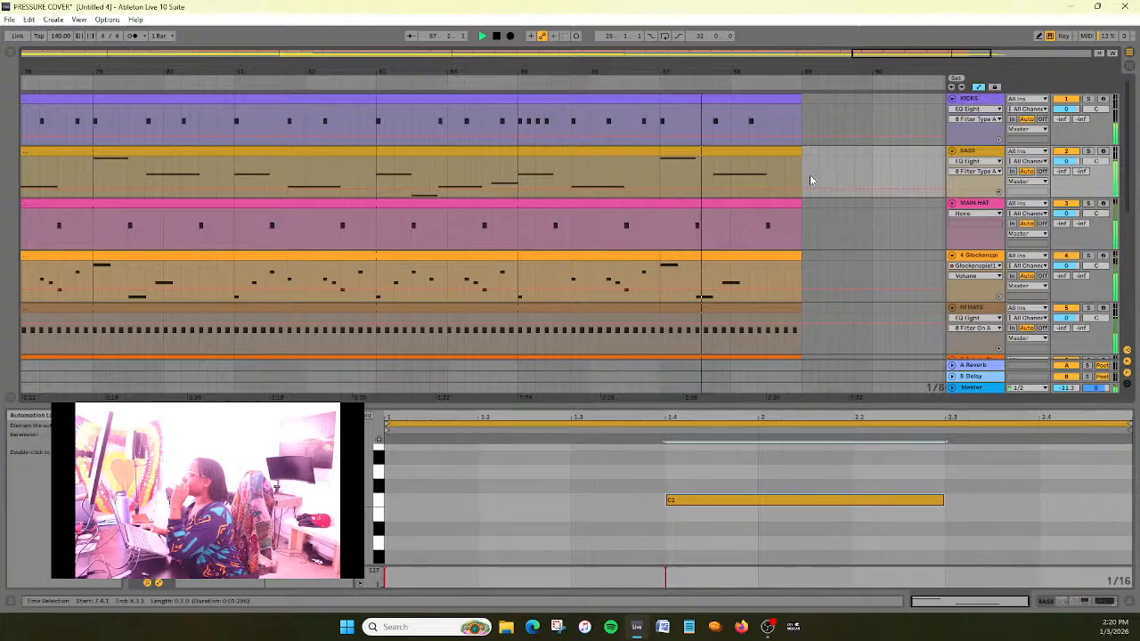
pyautogui.scroll(-2, 836, 215)
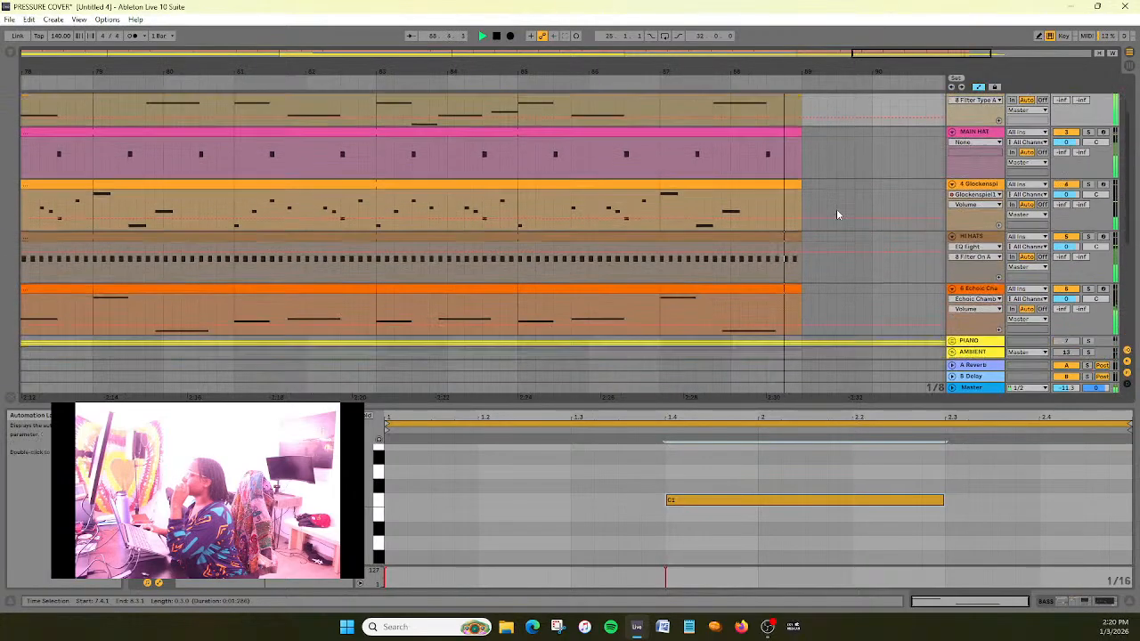
pyautogui.scroll(2, 836, 215)
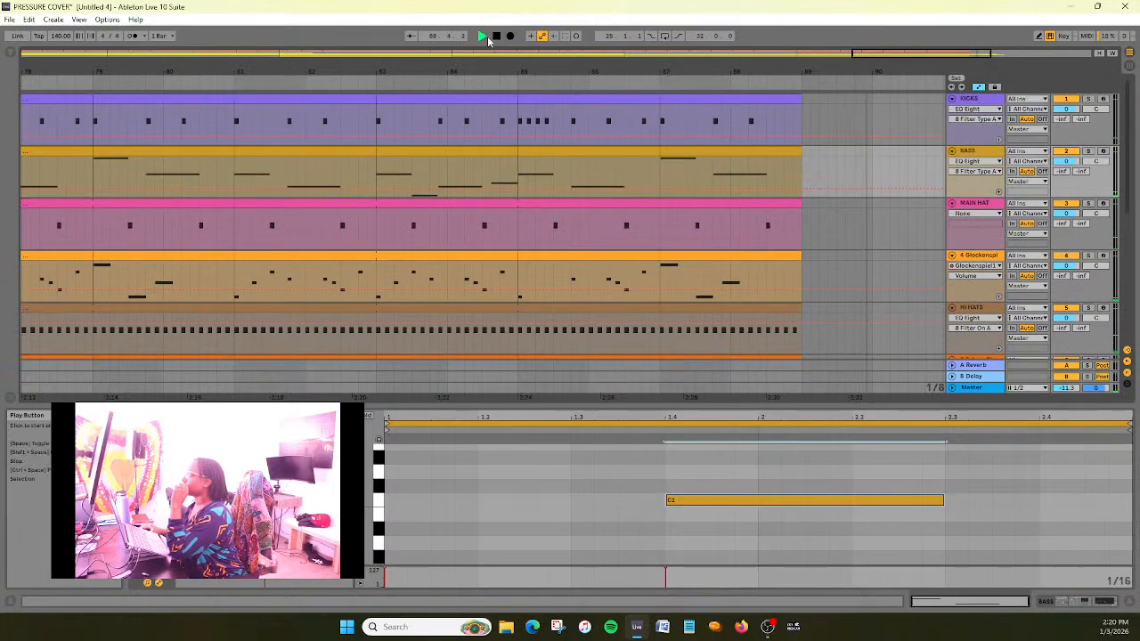
pyautogui.click(498, 40)
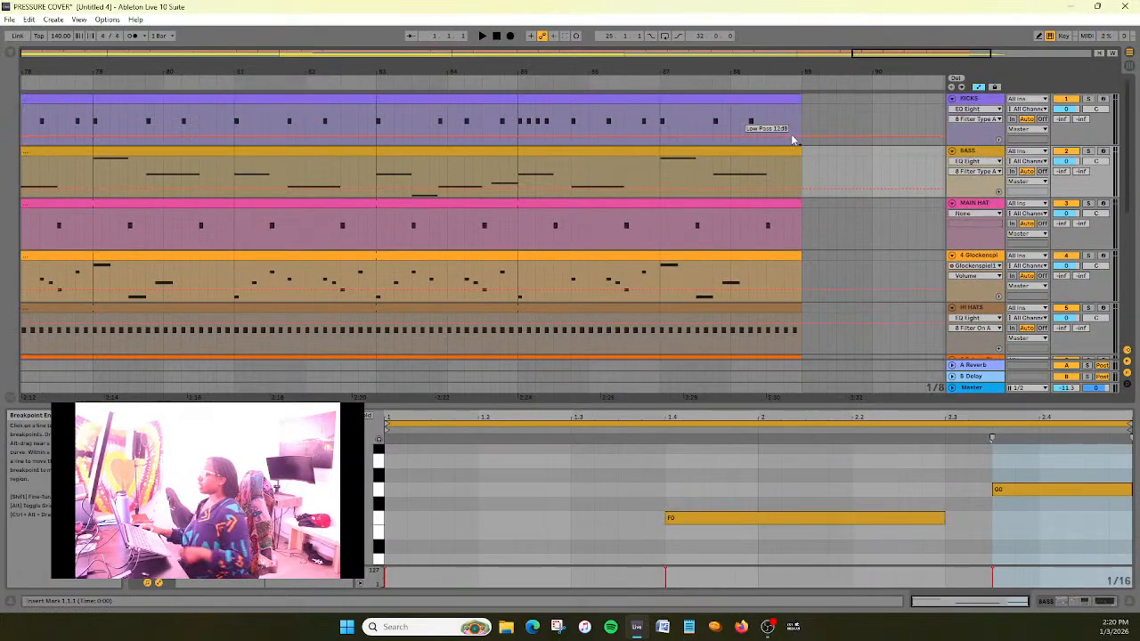
# Copy the chorus 3 clips at bars 73–81 on all tracks from KICKS to Echoic Chamber and paste them at bar 89
pyautogui.moveTo(888, 53); pyautogui.dragTo(888, 28)
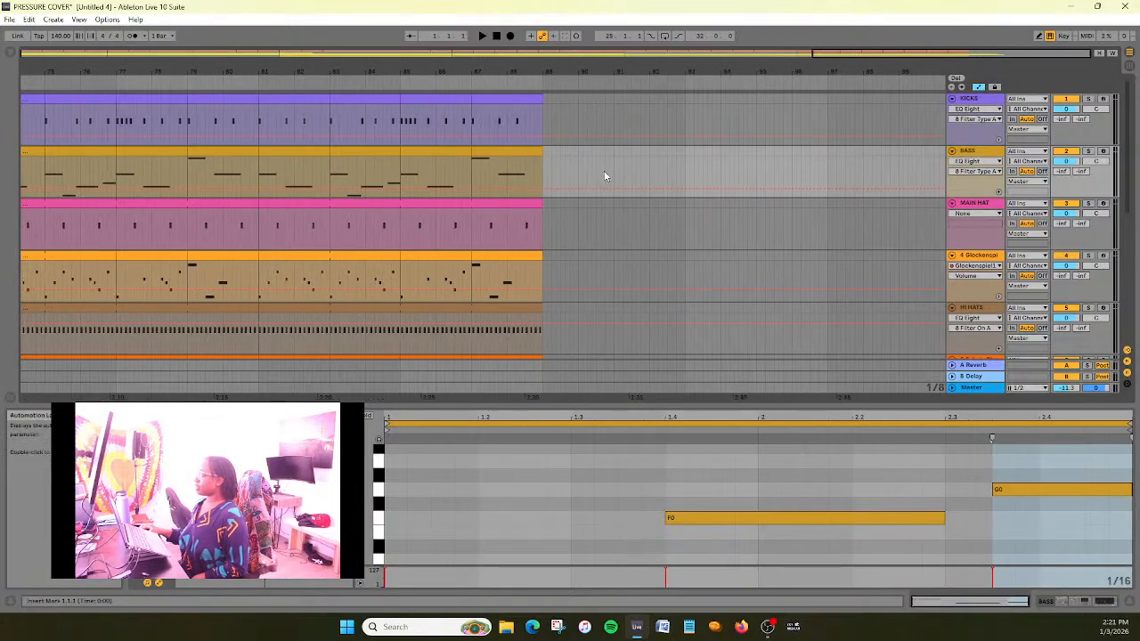
pyautogui.moveTo(849, 53); pyautogui.dragTo(671, 46)
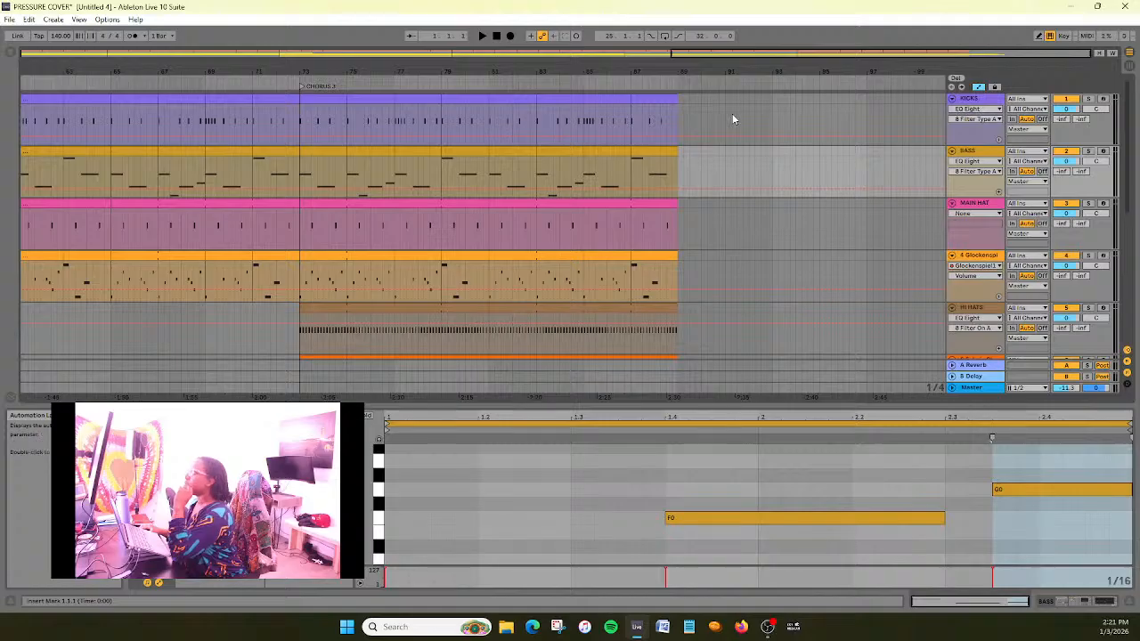
pyautogui.moveTo(735, 53); pyautogui.dragTo(804, 95)
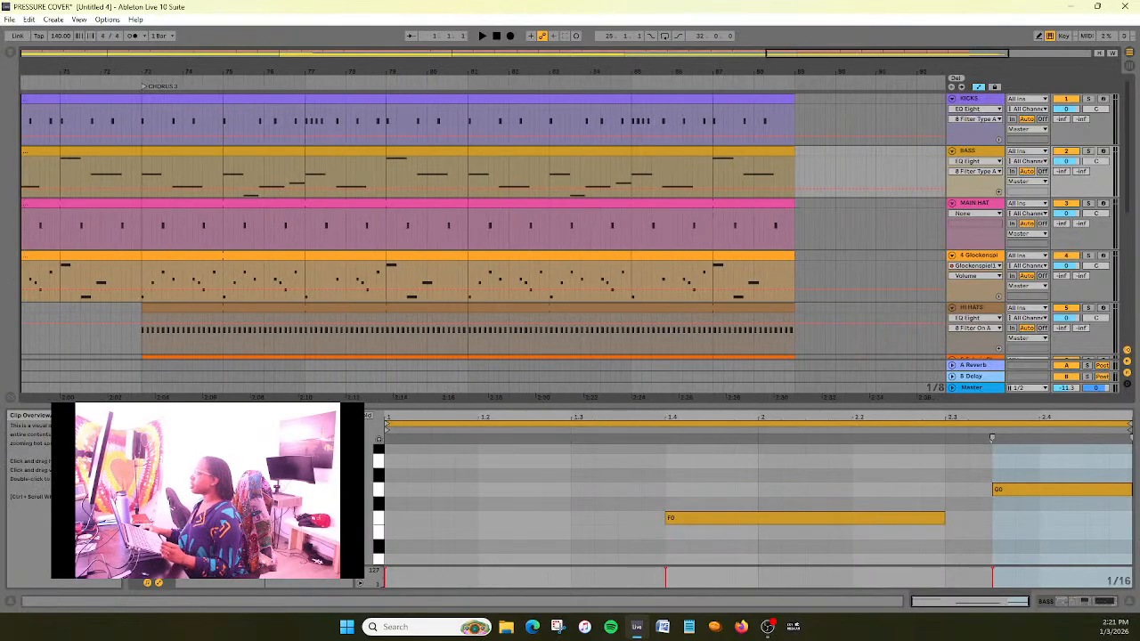
pyautogui.scroll(-3, 827, 207)
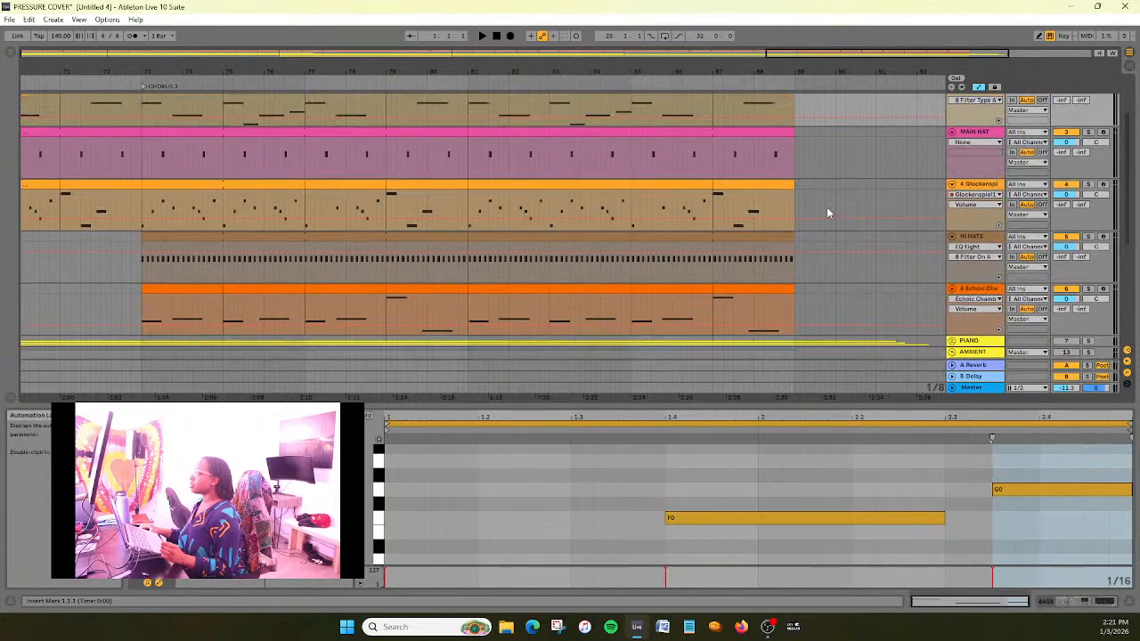
pyautogui.scroll(1, 827, 206)
pyautogui.moveTo(805, 54); pyautogui.dragTo(800, 37)
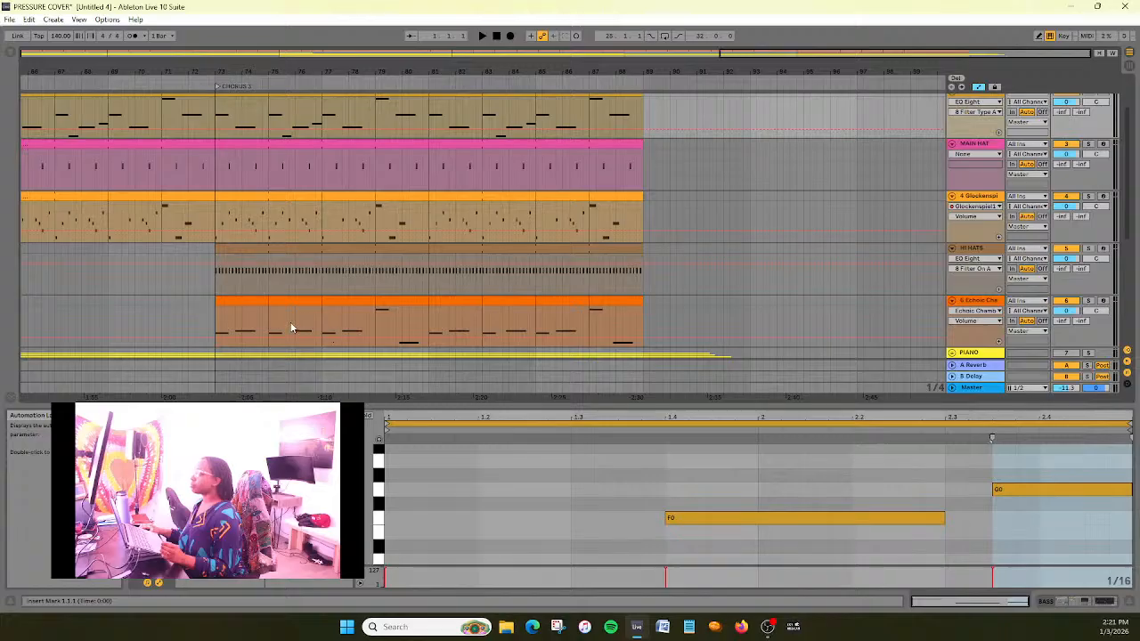
pyautogui.click(238, 305)
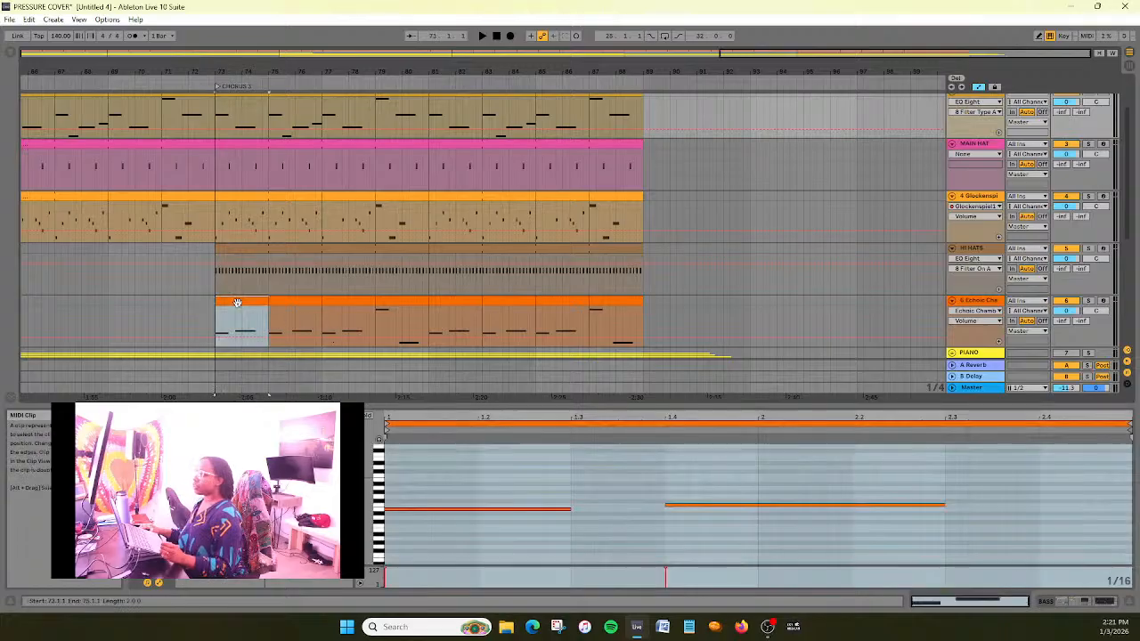
pyautogui.keyDown('shift'); pyautogui.click(413, 302); pyautogui.keyUp('shift')
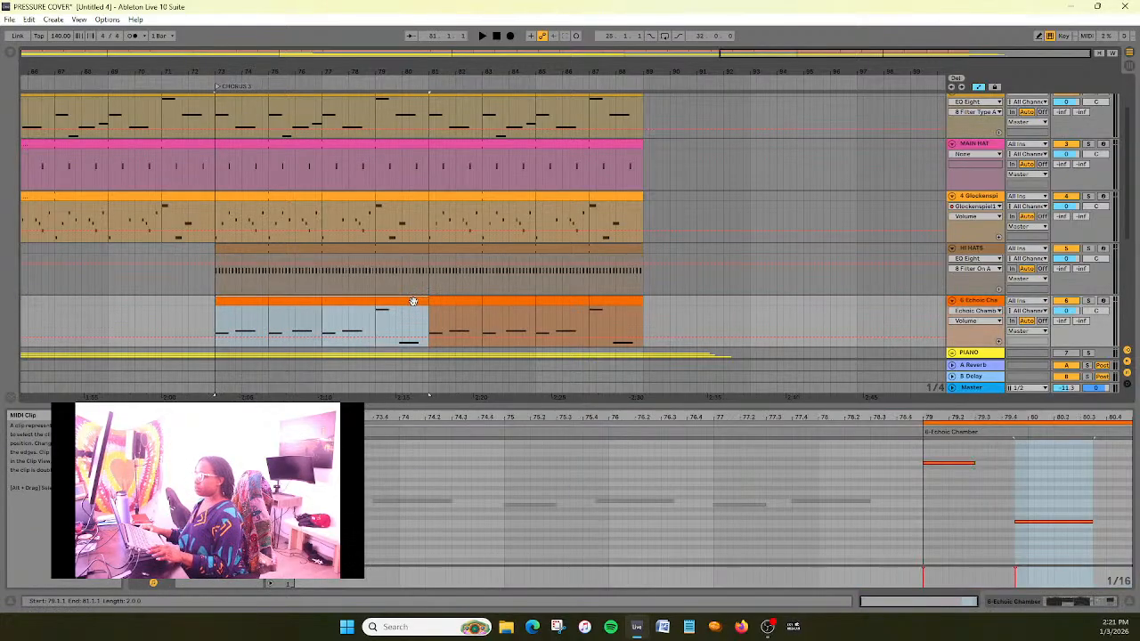
pyautogui.scroll(5, 402, 255)
pyautogui.keyDown('shift'); pyautogui.click(410, 100); pyautogui.keyUp('shift')
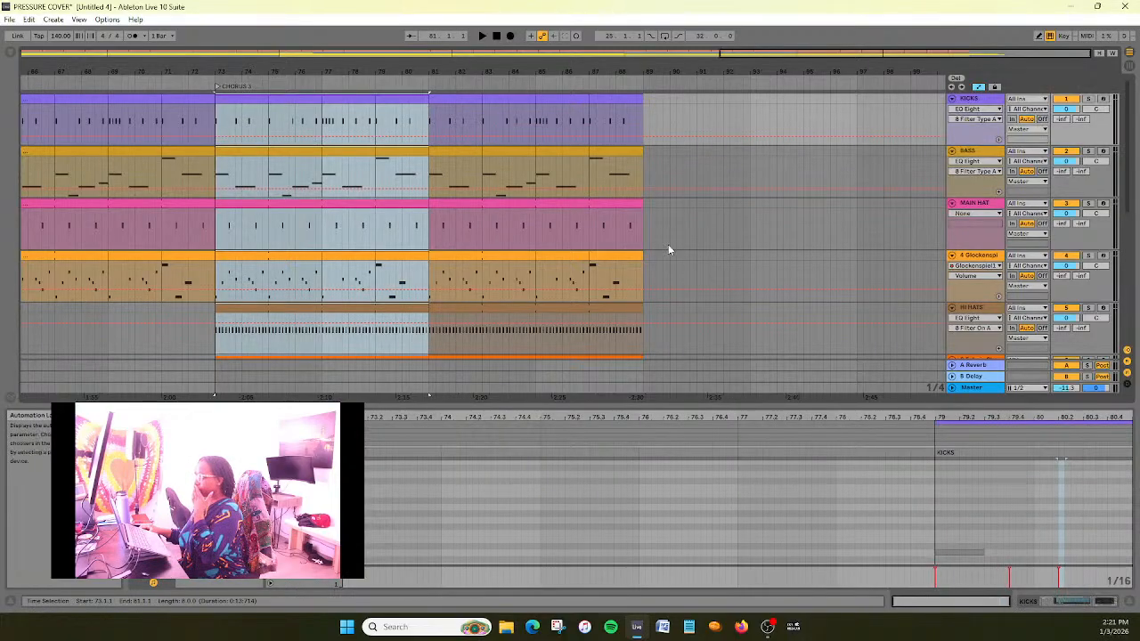
pyautogui.click(645, 241)
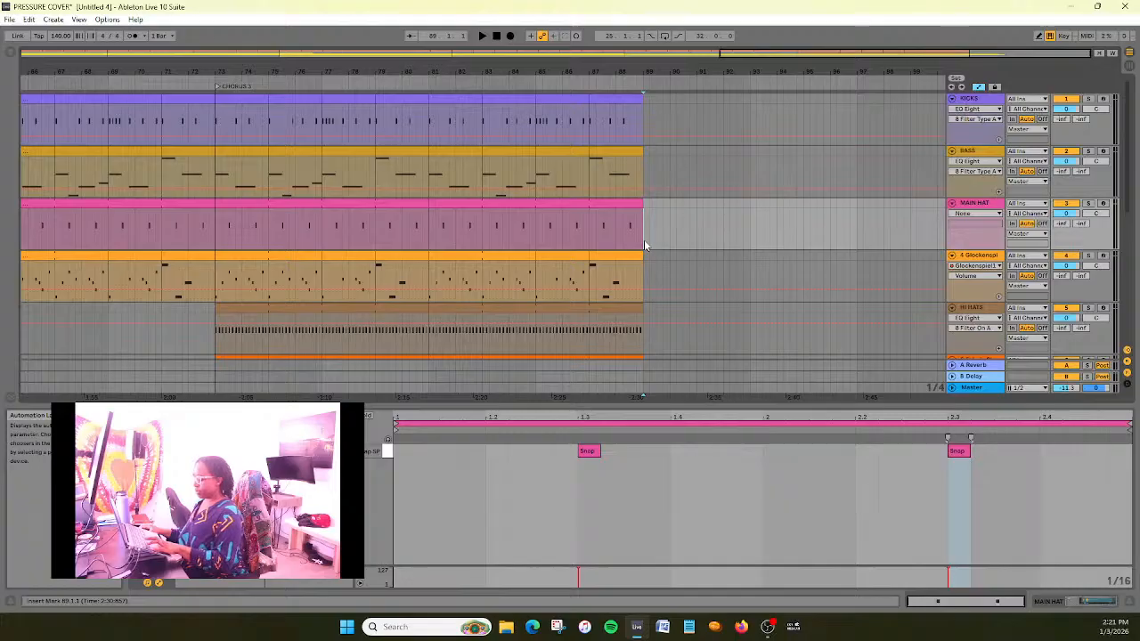
pyautogui.click(646, 123)
pyautogui.hotkey('ctrl', 'v')
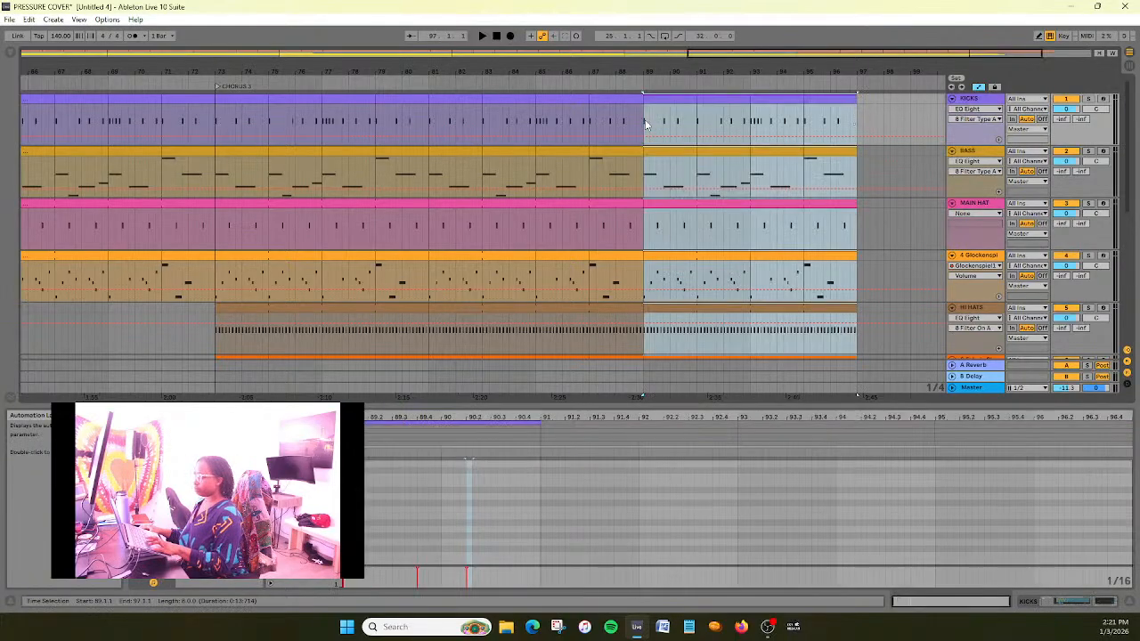
pyautogui.scroll(-4, 904, 293)
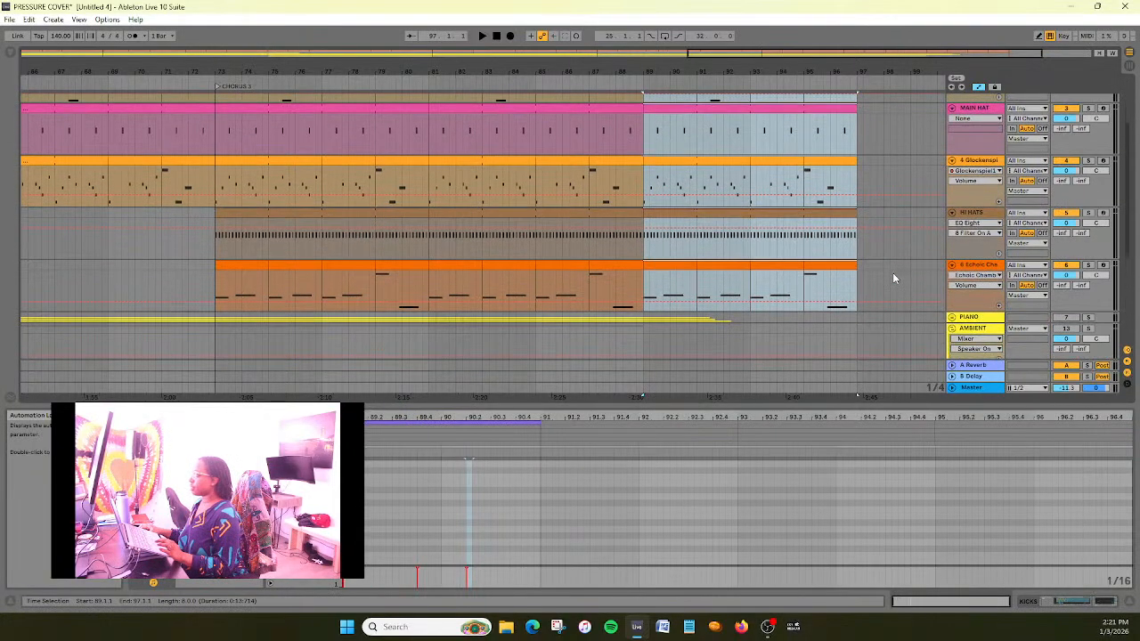
pyautogui.click(893, 274)
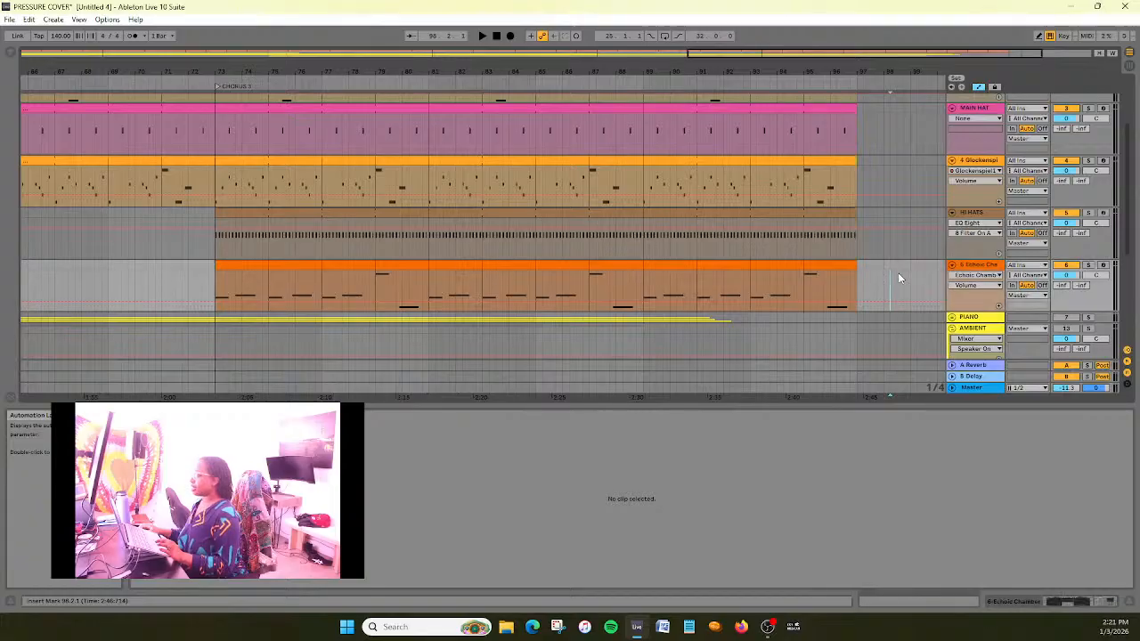
# Hide the clip view, unfold the PIANO group to show its audio tracks, and activate the group
pyautogui.moveTo(689, 54); pyautogui.dragTo(134, 188)
pyautogui.scroll(3, 139, 259)
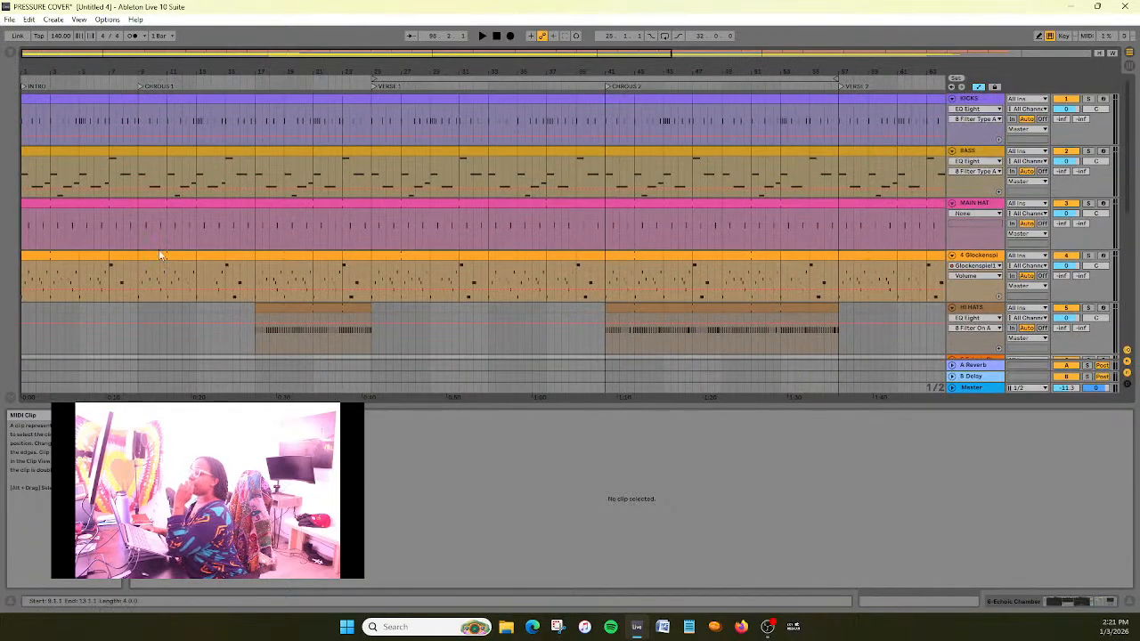
pyautogui.moveTo(144, 55); pyautogui.dragTo(122, 384)
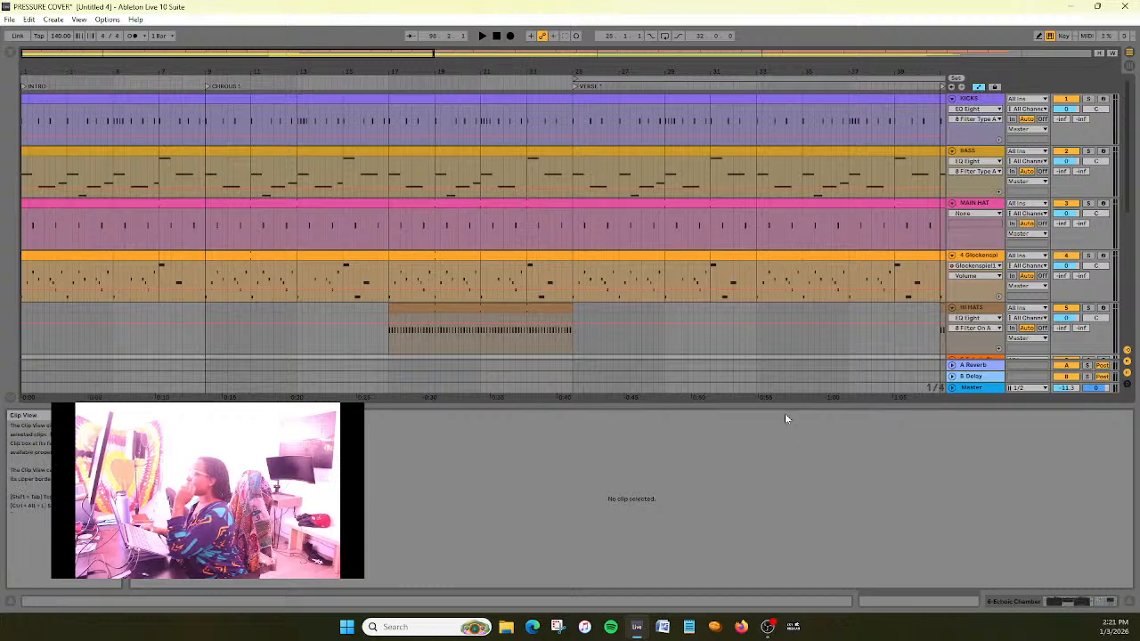
pyautogui.moveTo(790, 403); pyautogui.dragTo(789, 593)
pyautogui.scroll(-2, 743, 464)
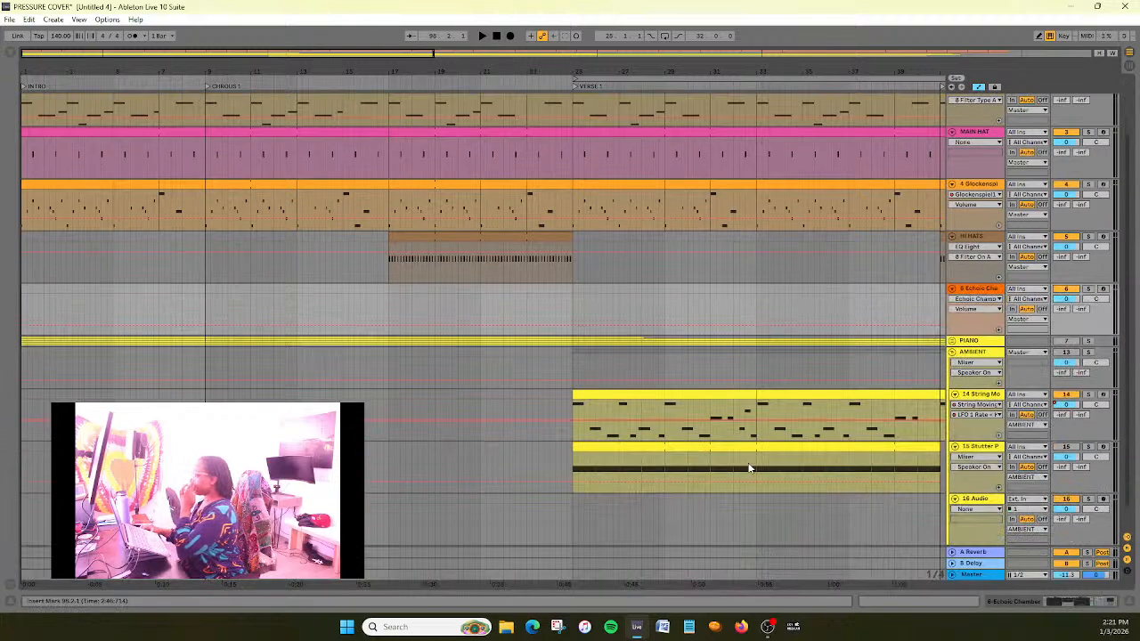
pyautogui.click(952, 342)
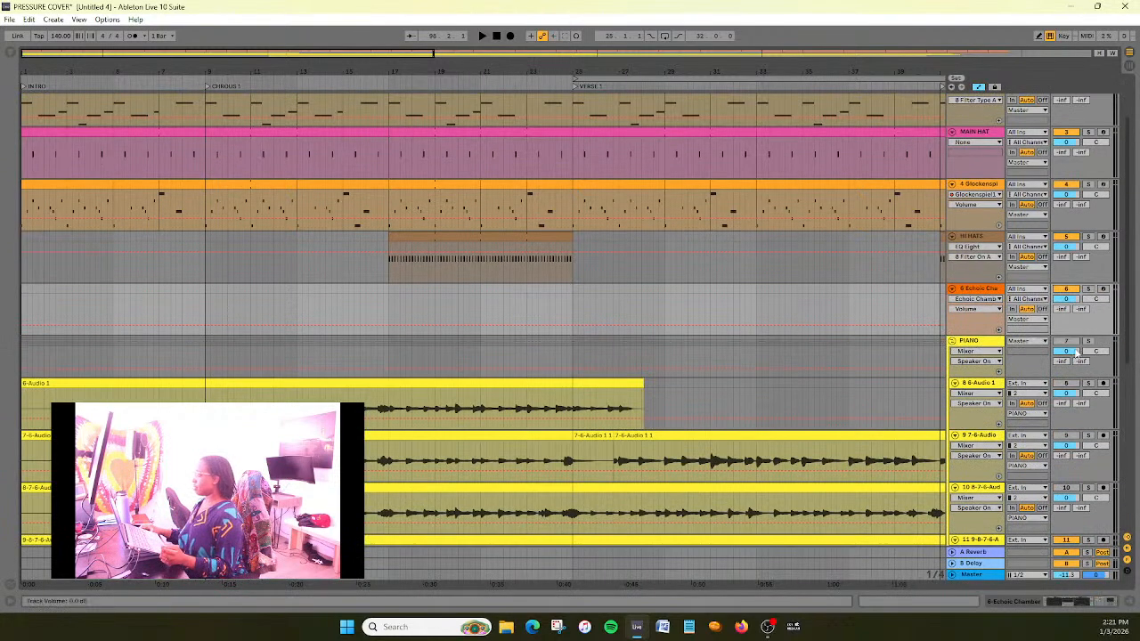
pyautogui.scroll(-1, 809, 347)
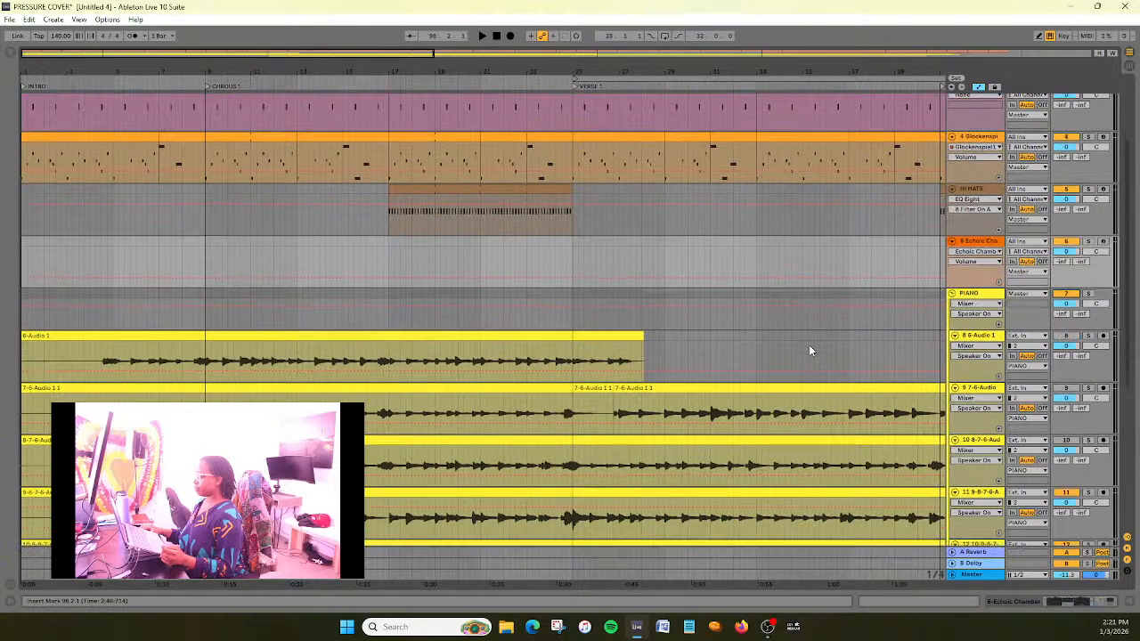
pyautogui.scroll(-1, 806, 342)
# Split the clip on piano track 12, 10-9-8-7-6-Audio, at the starts of chorus 3 and verse 2, bars 73 and 57
pyautogui.moveTo(361, 51); pyautogui.dragTo(361, 19)
pyautogui.scroll(-1, 857, 255)
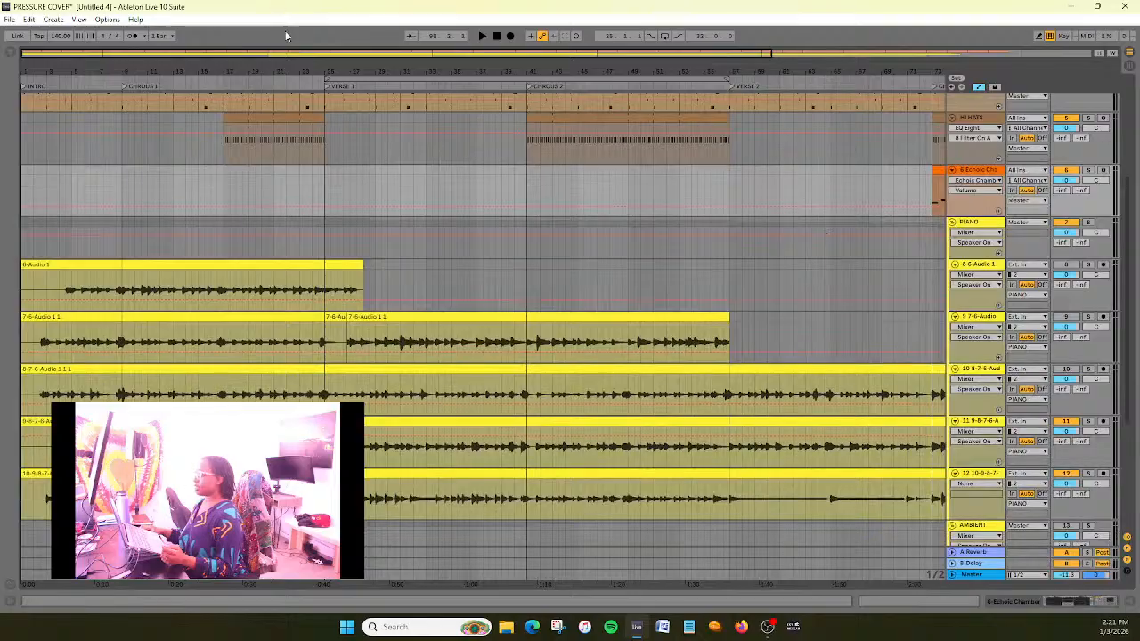
pyautogui.moveTo(289, 53); pyautogui.dragTo(557, 53)
pyautogui.scroll(-1, 567, 178)
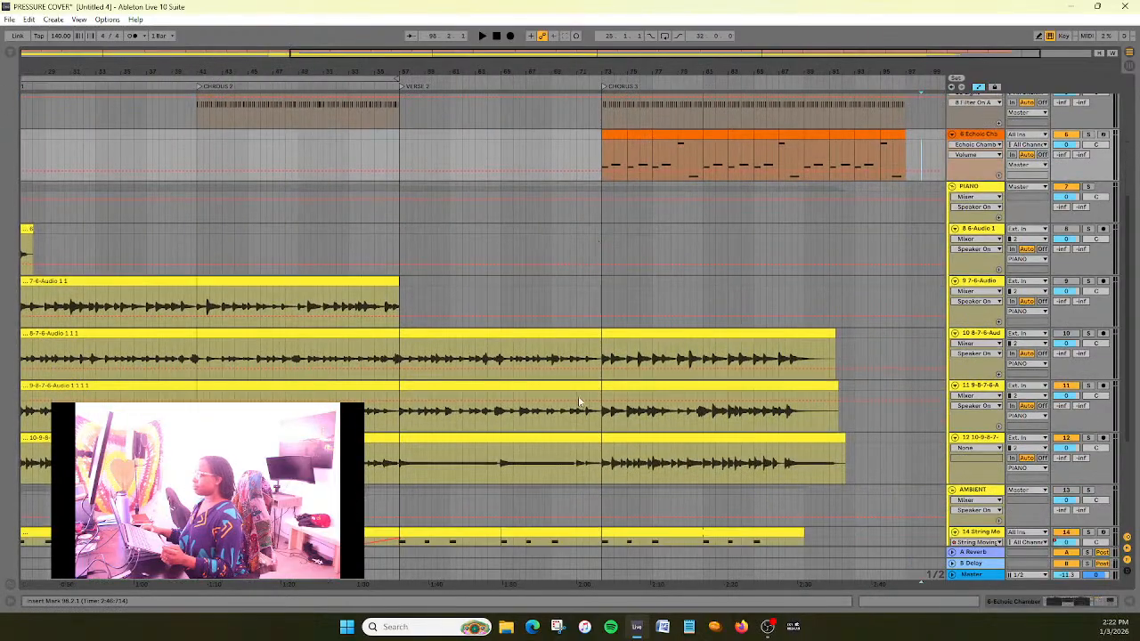
pyautogui.click(487, 439)
pyautogui.click(467, 443)
pyautogui.press('+')
pyautogui.press('+')
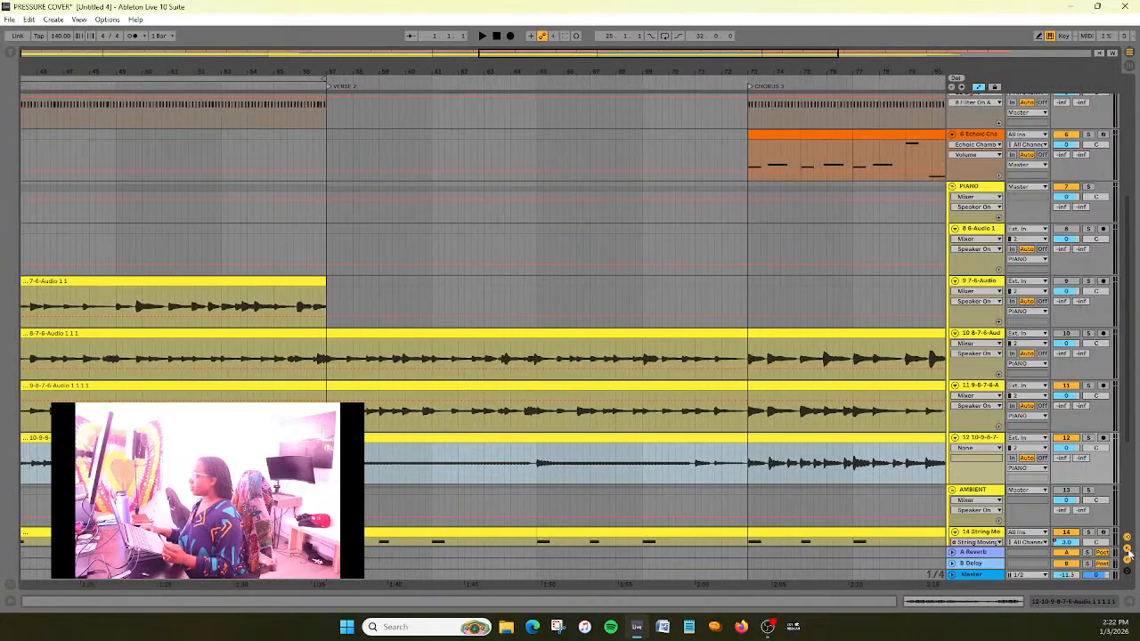
pyautogui.click(749, 481)
pyautogui.moveTo(358, 482); pyautogui.dragTo(332, 482)
pyautogui.hotkey('ctrl', 'e')
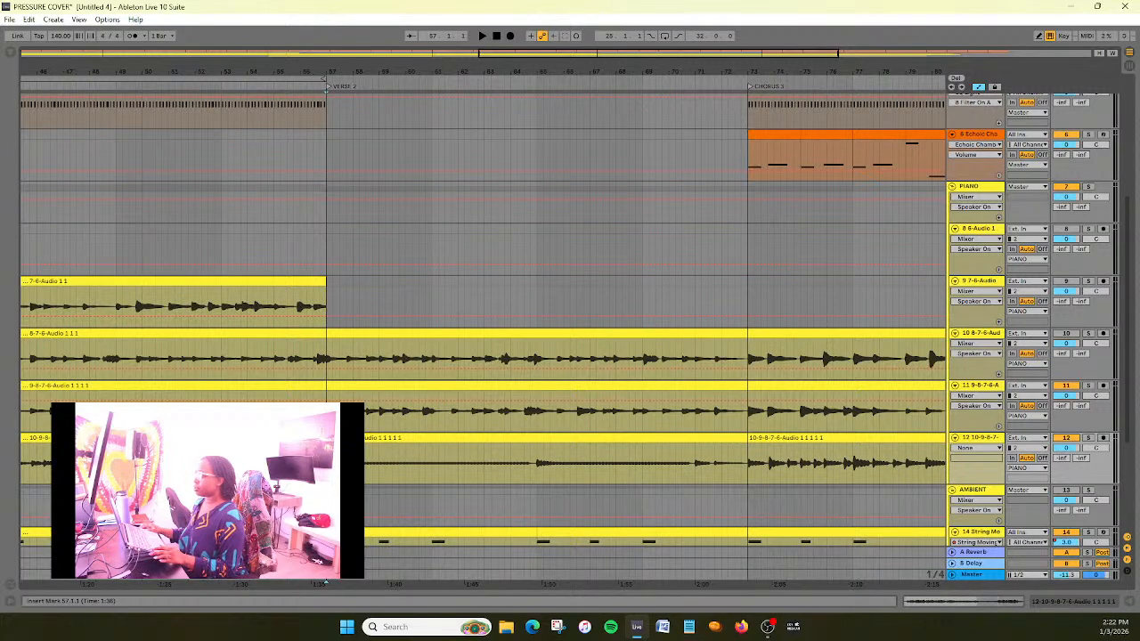
# Duplicate piano track 12, 10-9-8-7-6-Audio, within the PIANO group
pyautogui.rightClick(984, 442)
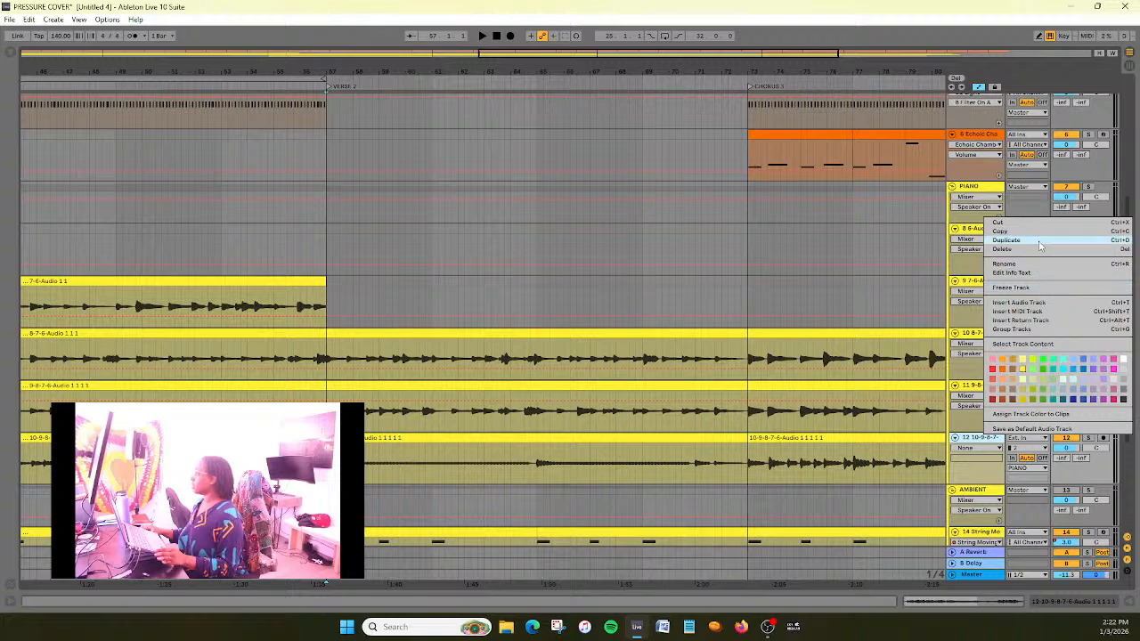
pyautogui.click(1007, 244)
pyautogui.scroll(-1, 799, 392)
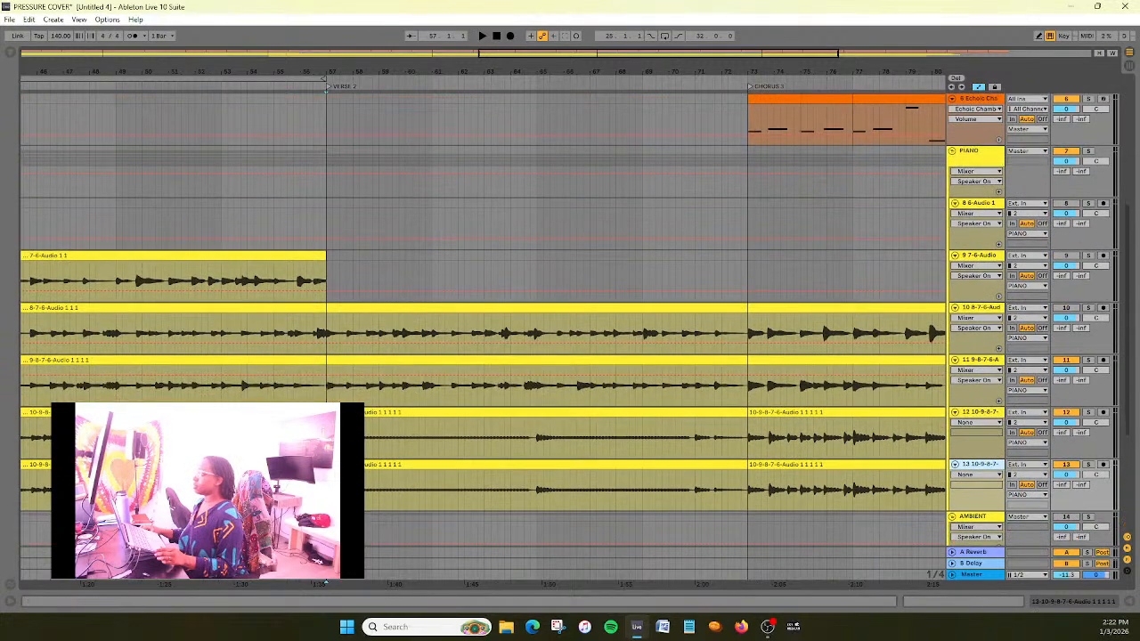
# Delete everything outside verse 2 on the duplicated piano track and move the track to the top of the PIANO group
pyautogui.moveTo(496, 55); pyautogui.dragTo(485, 40)
pyautogui.click(648, 466)
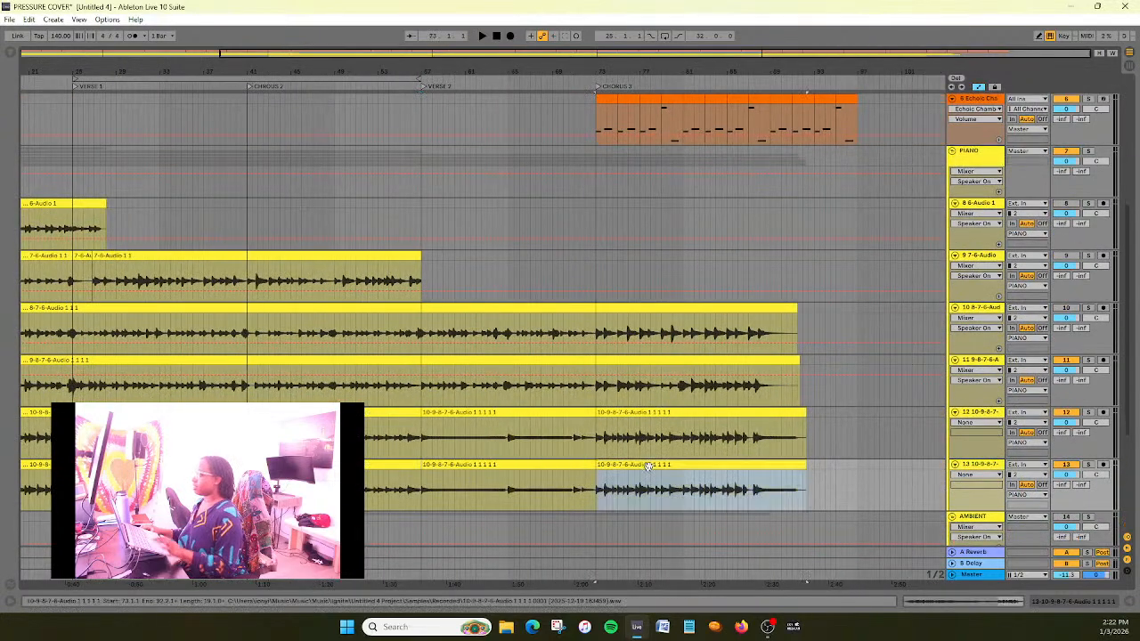
pyautogui.press('Delete')
pyautogui.moveTo(529, 49); pyautogui.dragTo(400, 51)
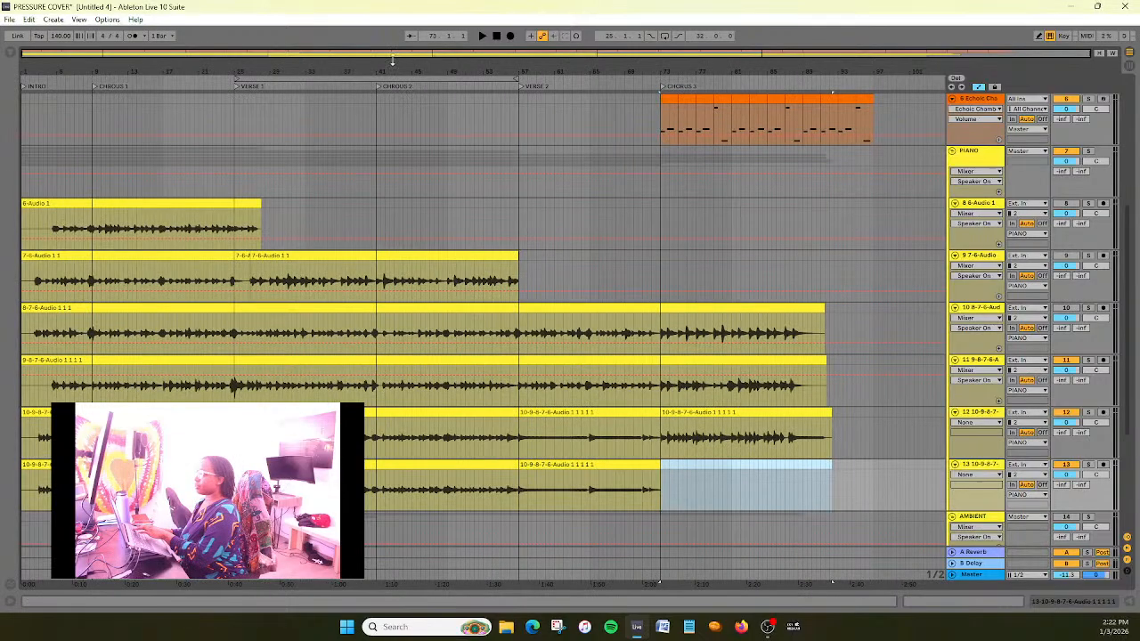
pyautogui.click(435, 465)
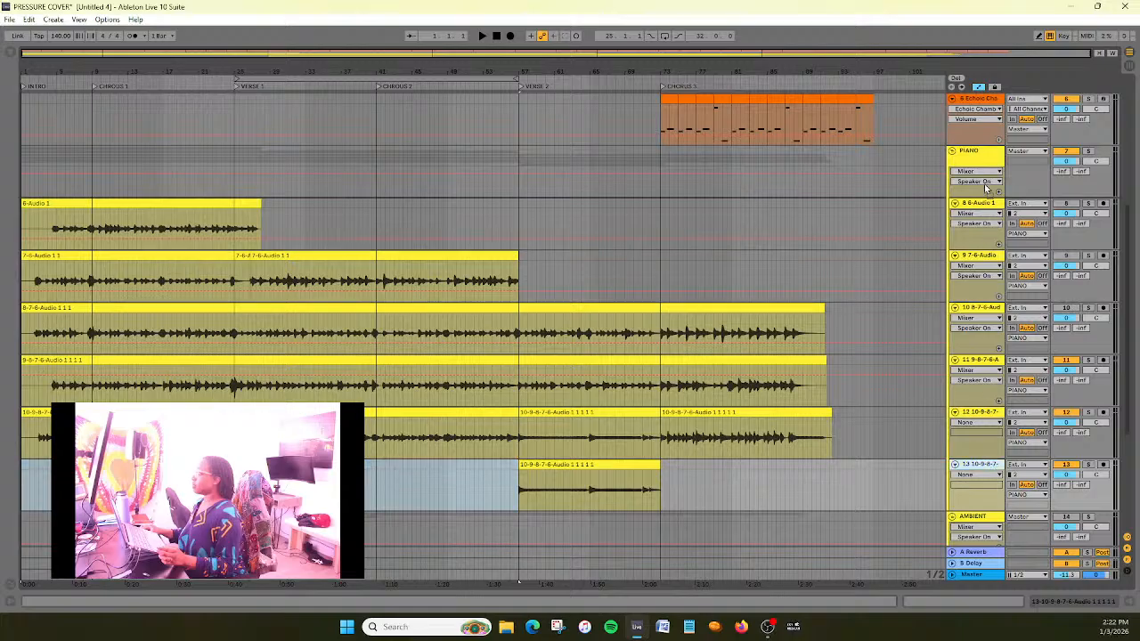
pyautogui.moveTo(962, 203); pyautogui.dragTo(964, 205)
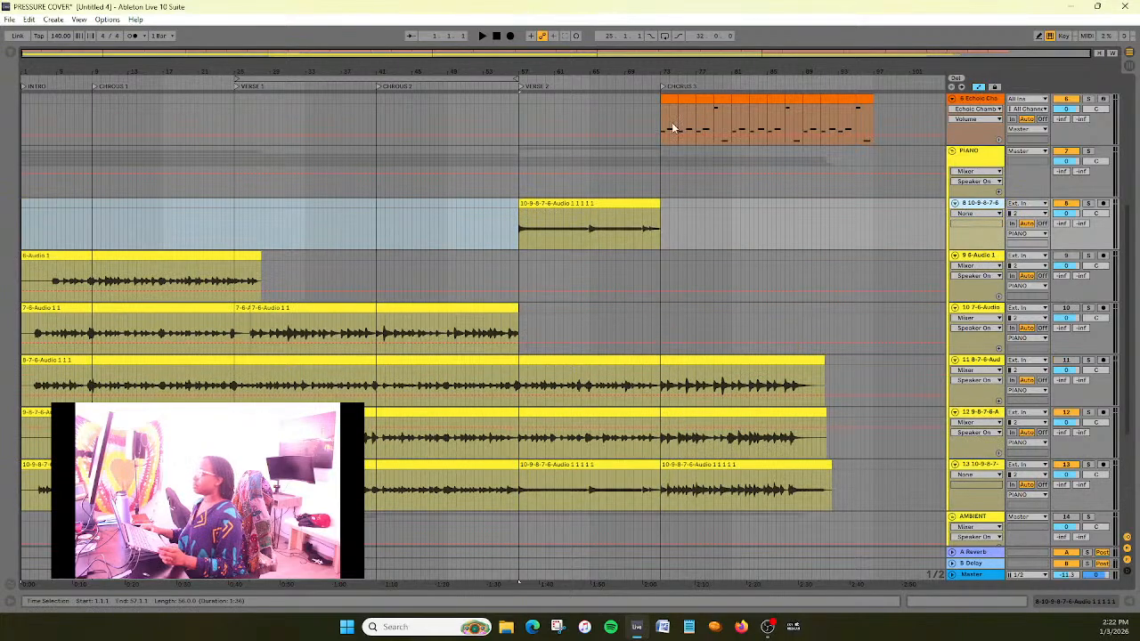
# Review the arrangement from the KICKS track down through the PIANO group, checking how the piano parts line up with each section
pyautogui.scroll(5, 442, 206)
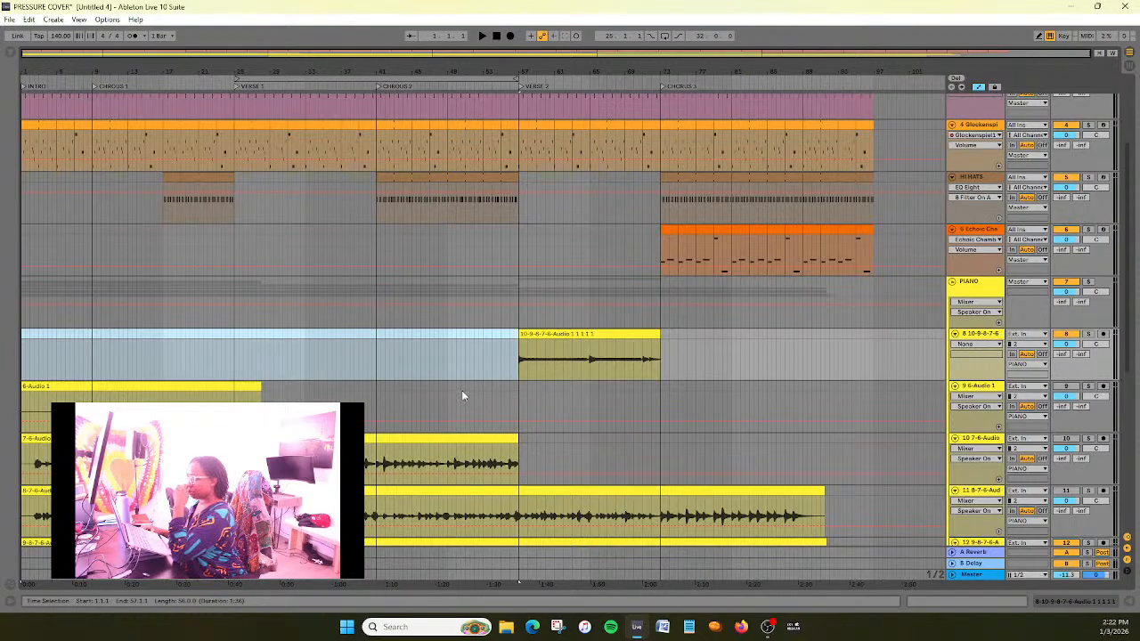
pyautogui.scroll(3, 436, 348)
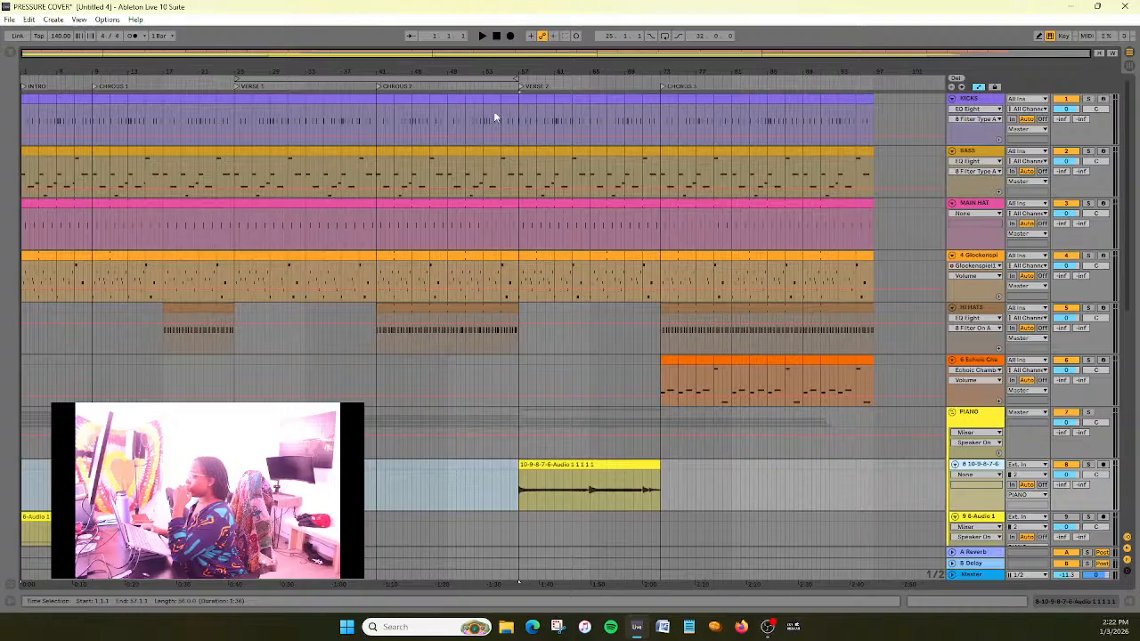
pyautogui.click(712, 308)
pyautogui.scroll(-3, 609, 300)
pyautogui.scroll(-1, 609, 300)
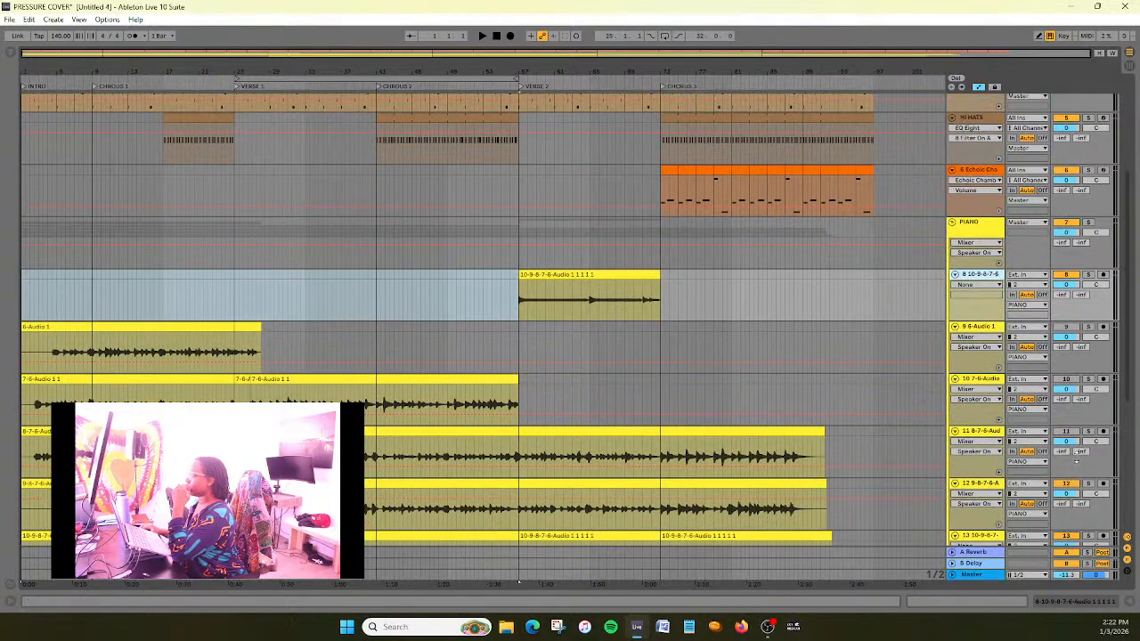
pyautogui.scroll(-4, 891, 406)
pyautogui.scroll(8, 874, 399)
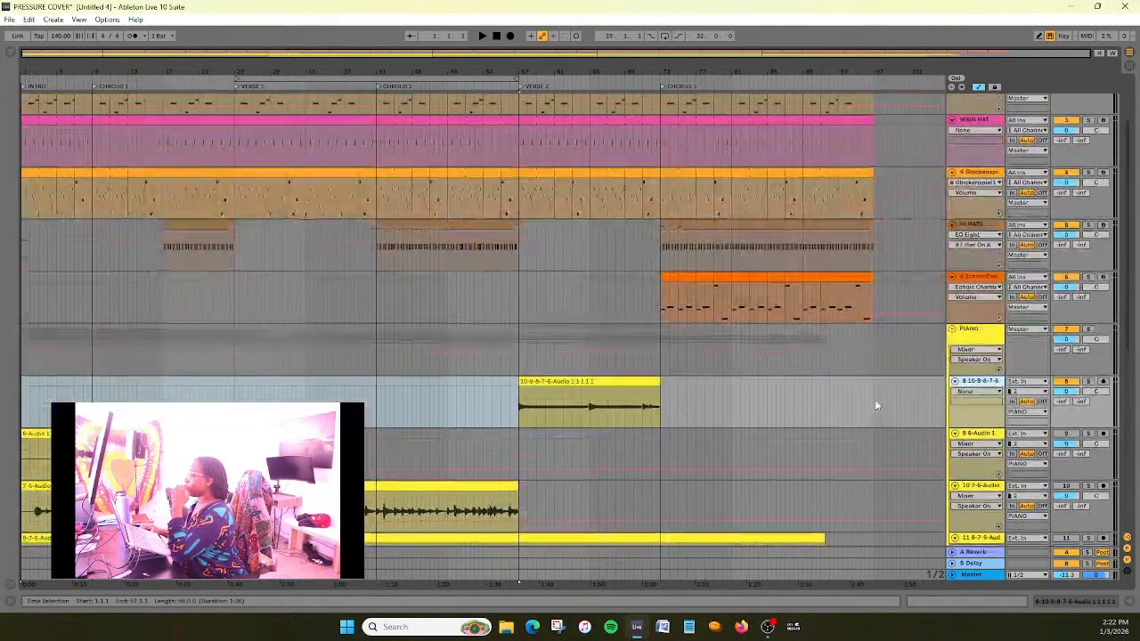
# Play the arrangement from verse 2 and mute piano tracks 12 and 13 to hear the isolated piano part on track 8
pyautogui.click(504, 85)
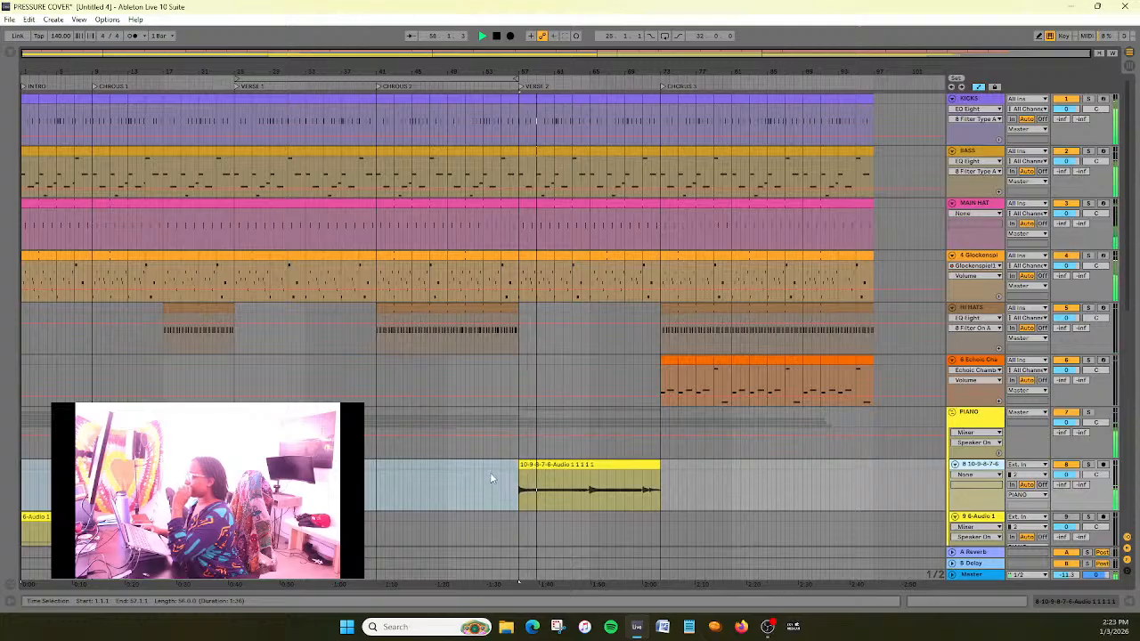
pyautogui.scroll(-3, 512, 445)
pyautogui.scroll(-2, 533, 410)
pyautogui.scroll(-1, 866, 456)
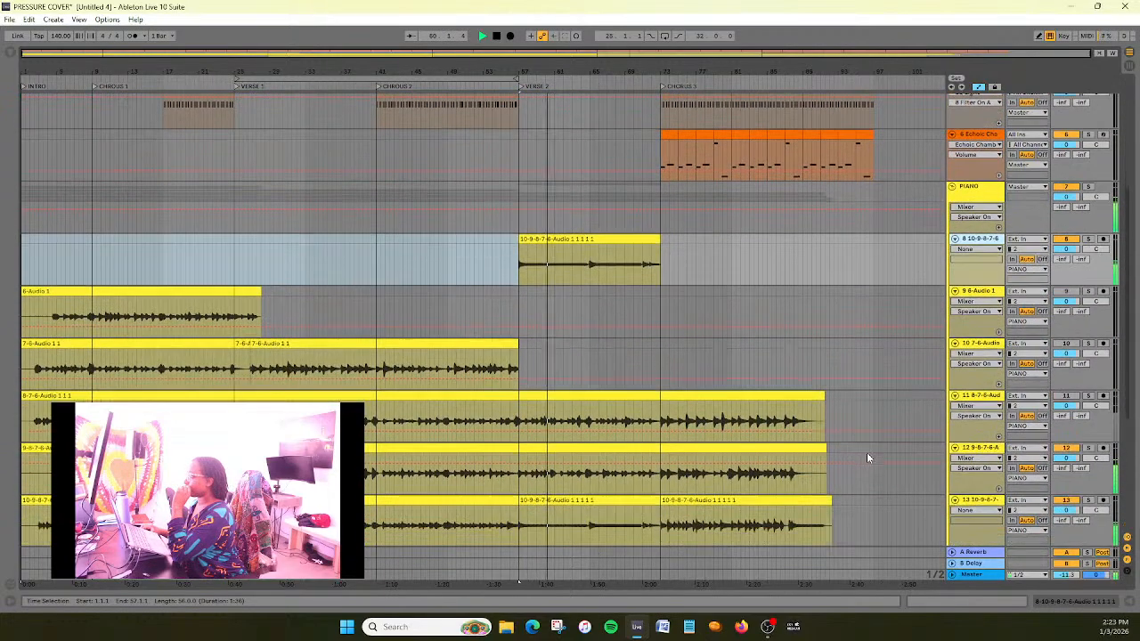
pyautogui.scroll(1, 1080, 463)
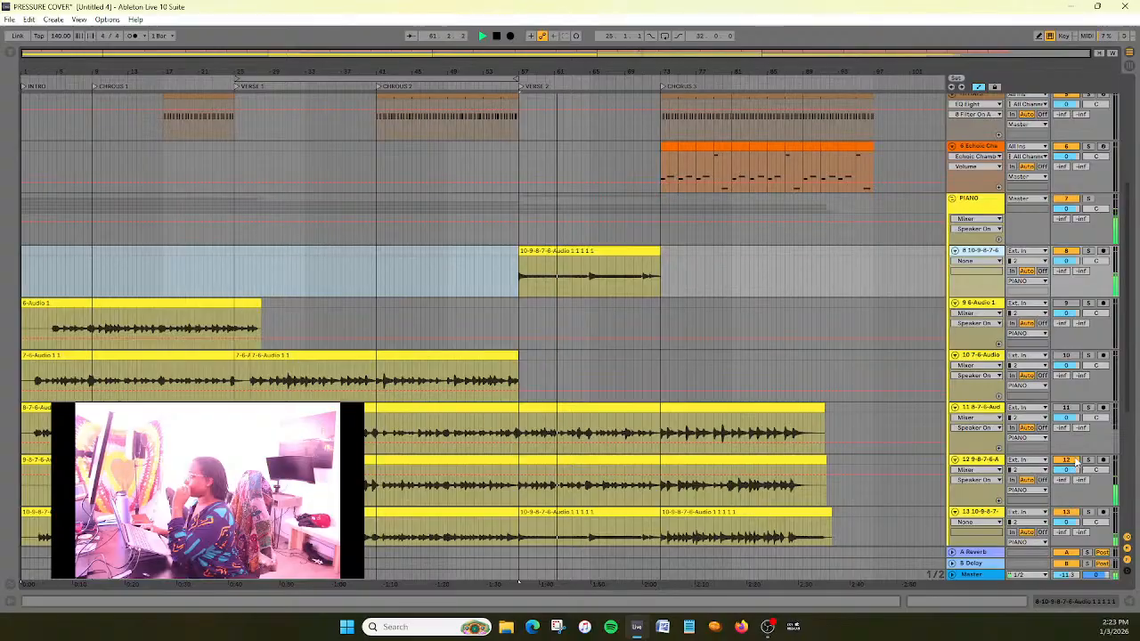
pyautogui.scroll(-3, 883, 396)
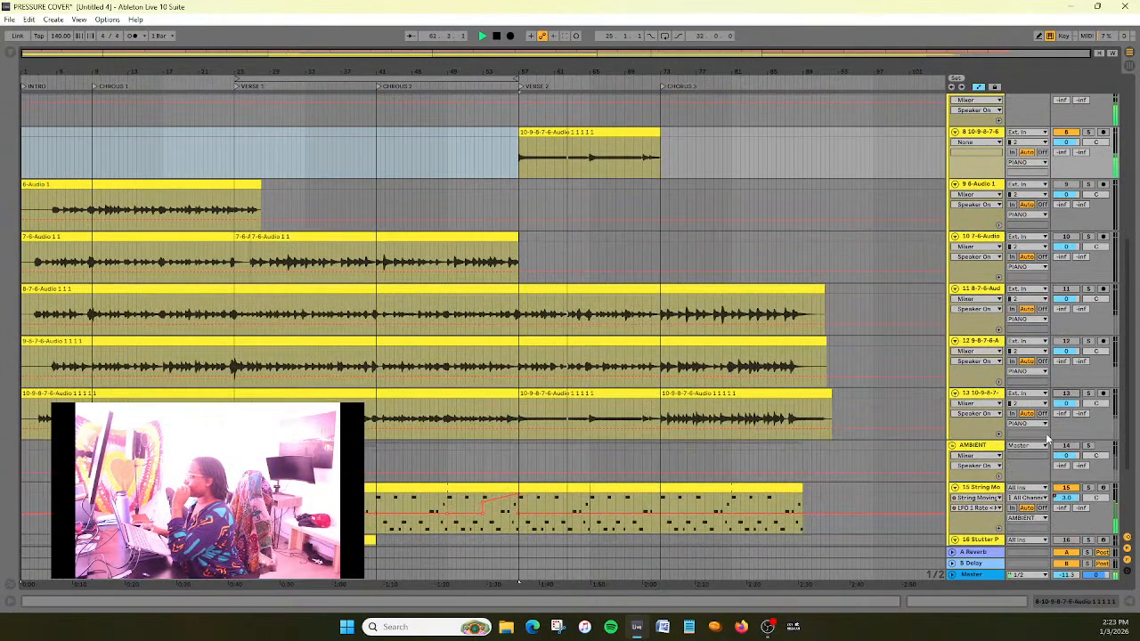
pyautogui.scroll(7, 759, 358)
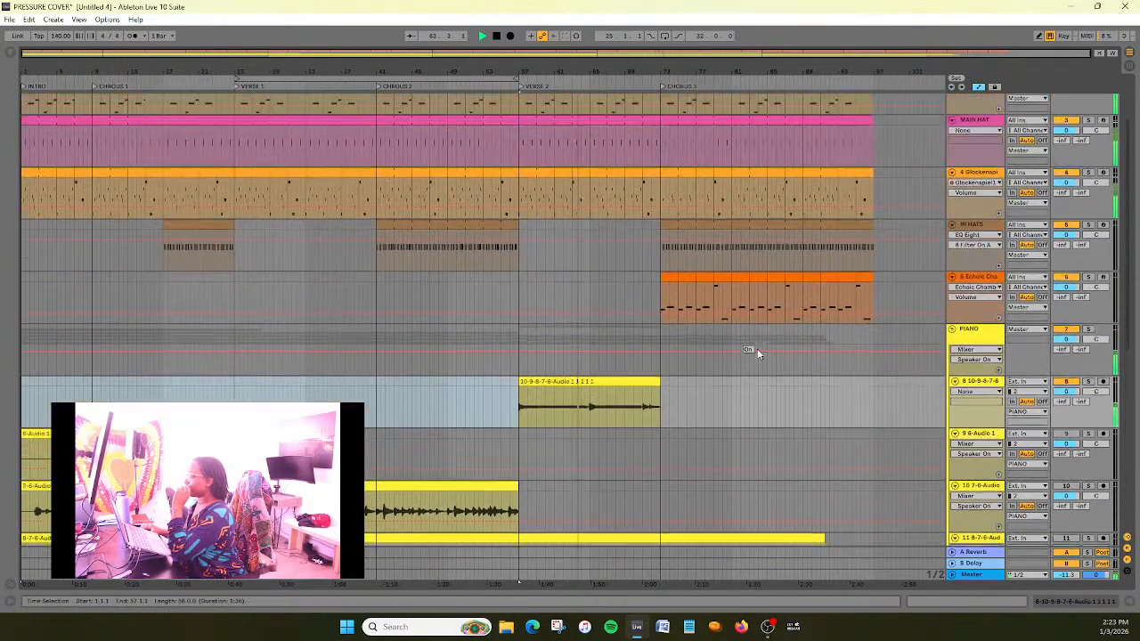
pyautogui.scroll(2, 545, 156)
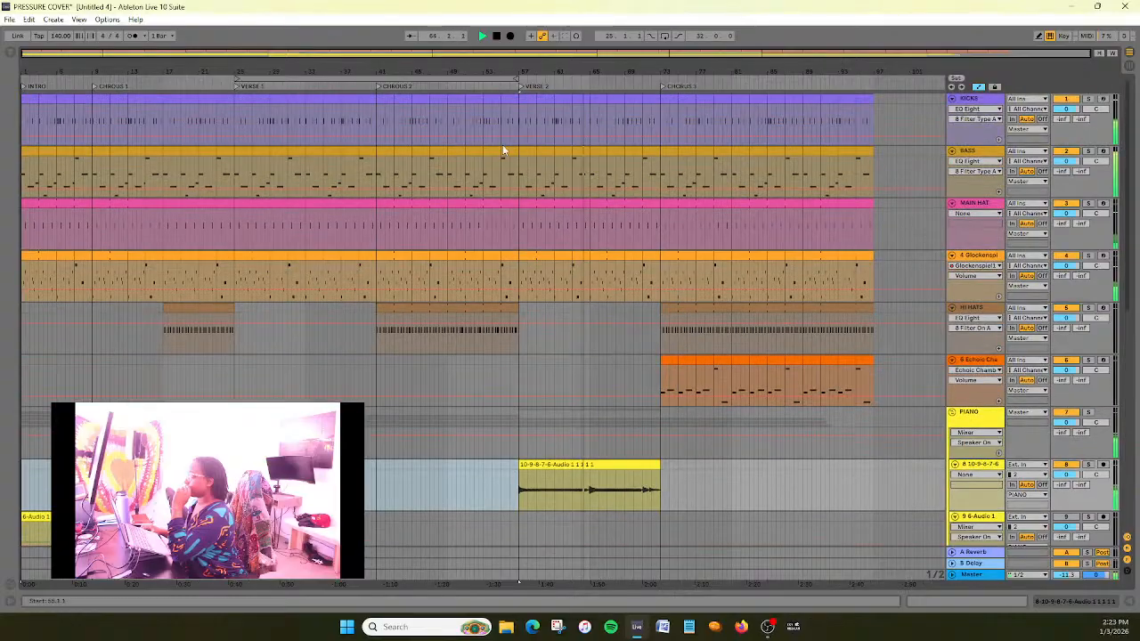
pyautogui.click(497, 36)
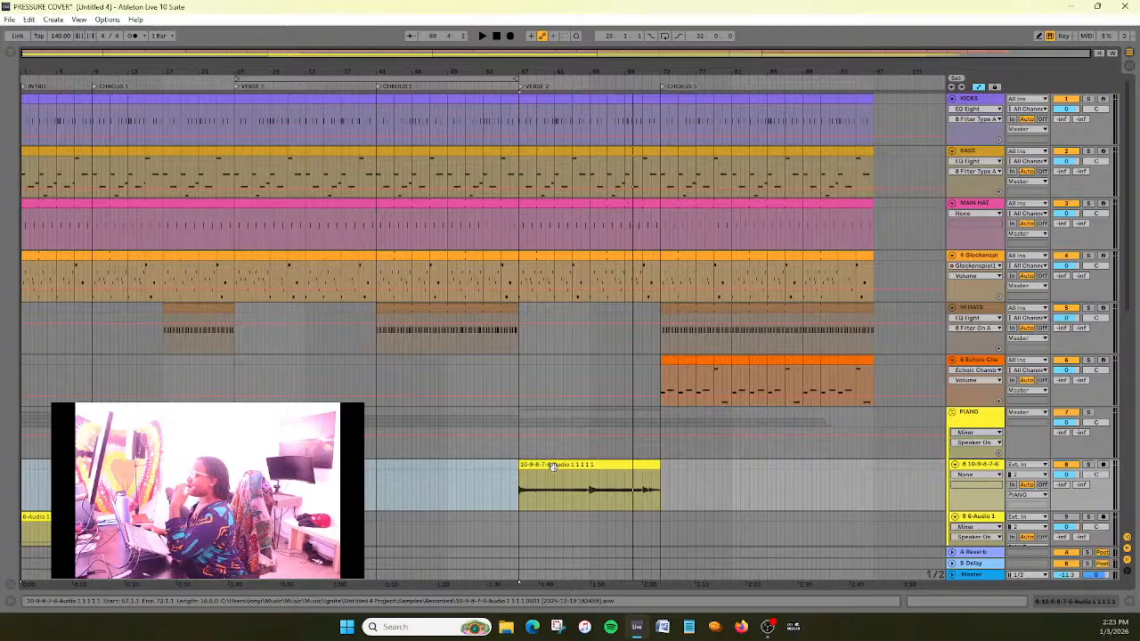
# Move the isolated verse 2 piano clip on track 8 to the start of the arrangement at bar 1
pyautogui.scroll(-12, 553, 466)
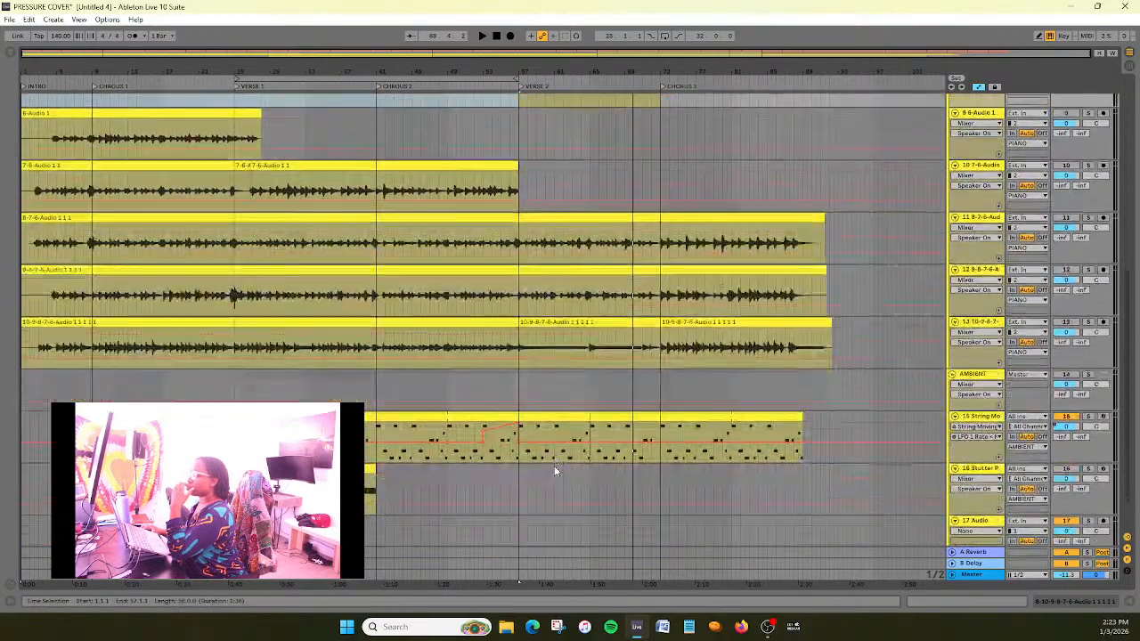
pyautogui.scroll(-2, 554, 466)
pyautogui.scroll(11, 553, 466)
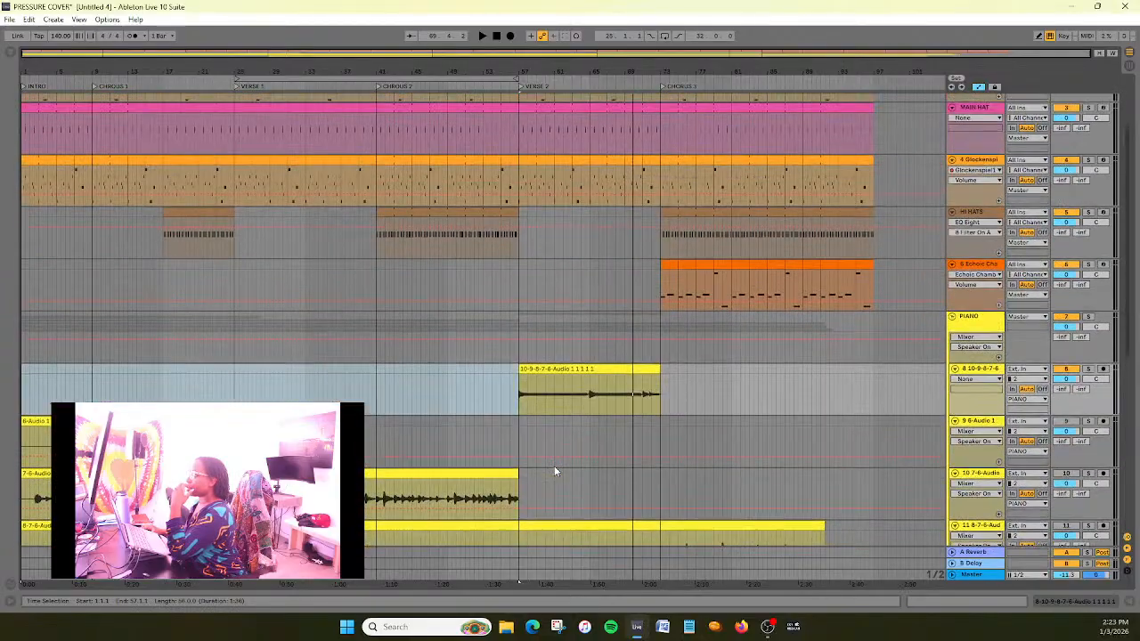
pyautogui.scroll(3, 554, 470)
pyautogui.moveTo(279, 55); pyautogui.dragTo(203, 57)
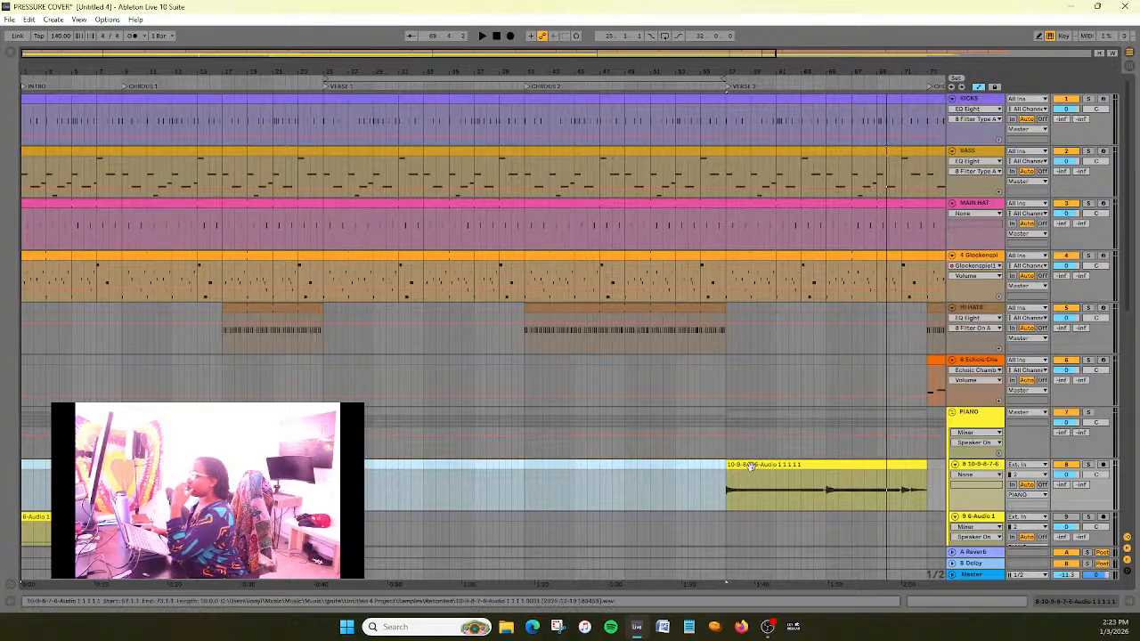
pyautogui.moveTo(753, 464); pyautogui.dragTo(45, 483)
pyautogui.moveTo(188, 52); pyautogui.dragTo(188, 96)
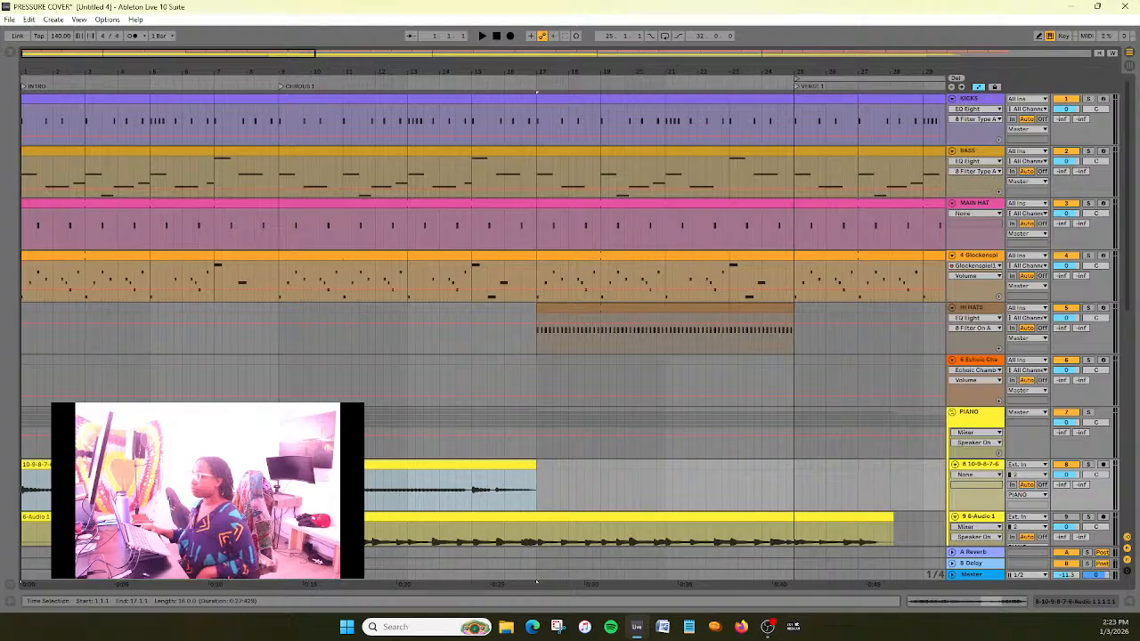
# Mute string track 15 in the AMBIENT group
pyautogui.click(125, 583)
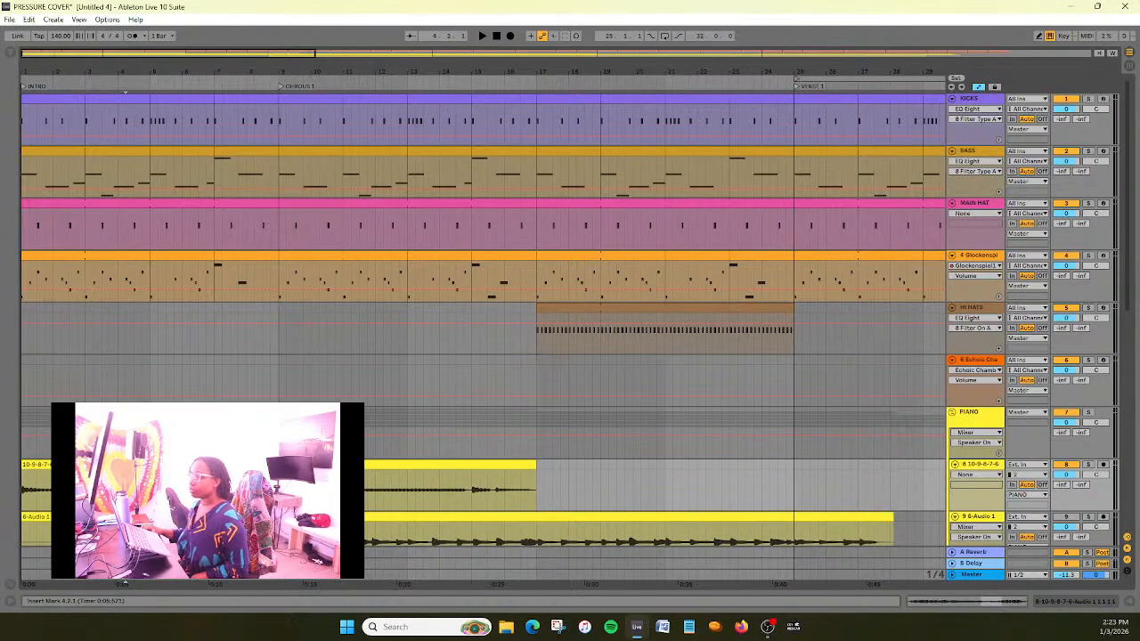
pyautogui.moveTo(188, 51); pyautogui.dragTo(138, 77)
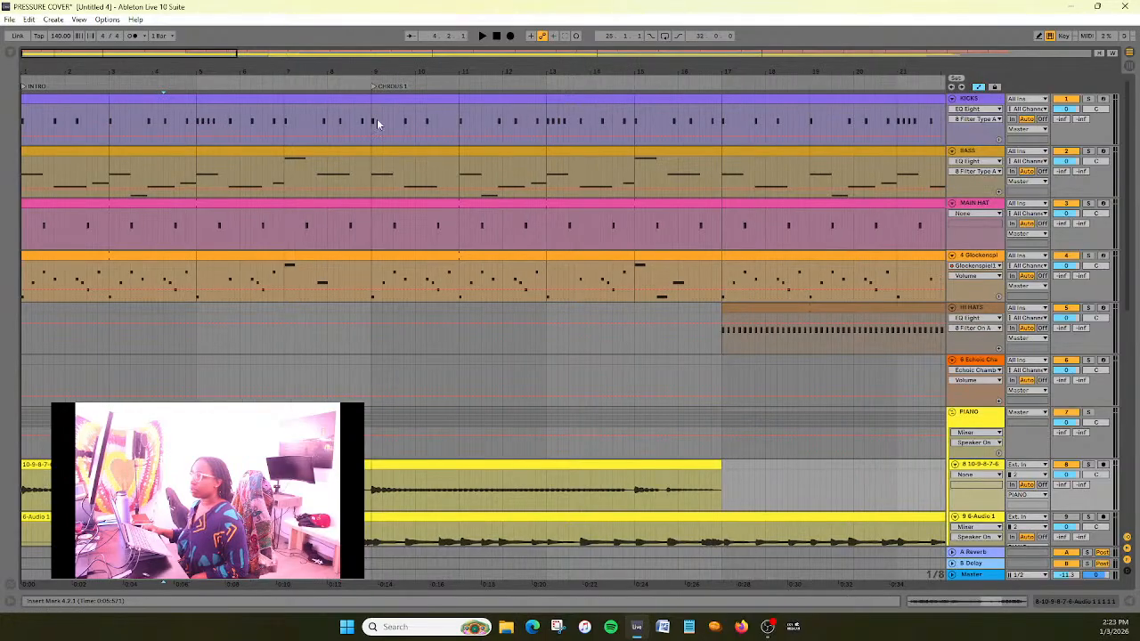
pyautogui.scroll(-4, 1047, 505)
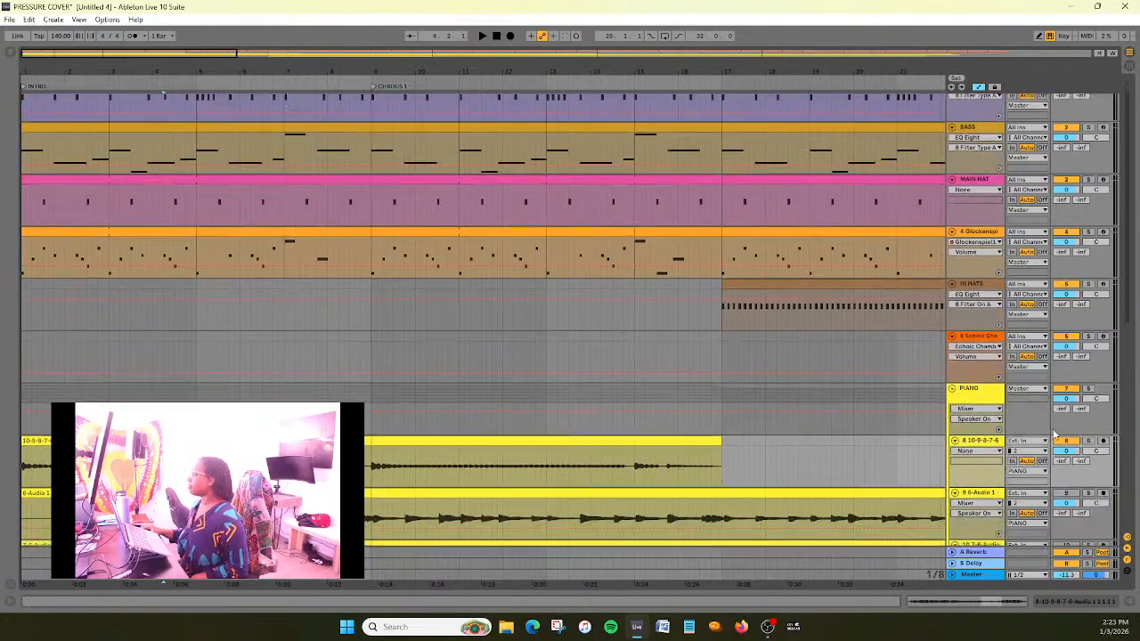
pyautogui.scroll(-5, 1055, 429)
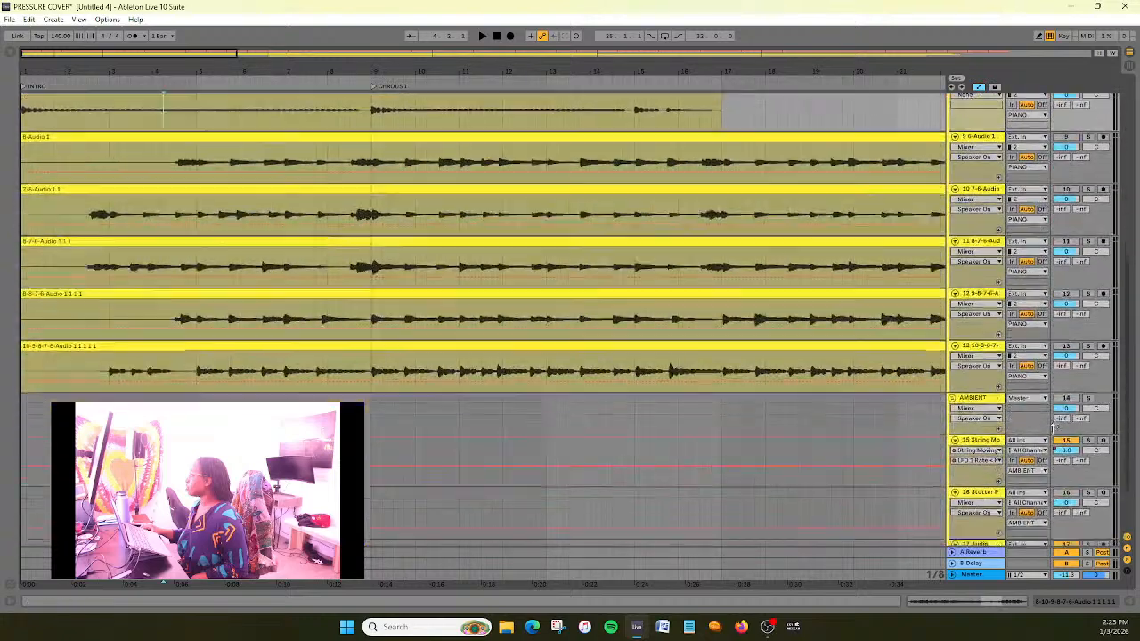
pyautogui.scroll(6, 685, 340)
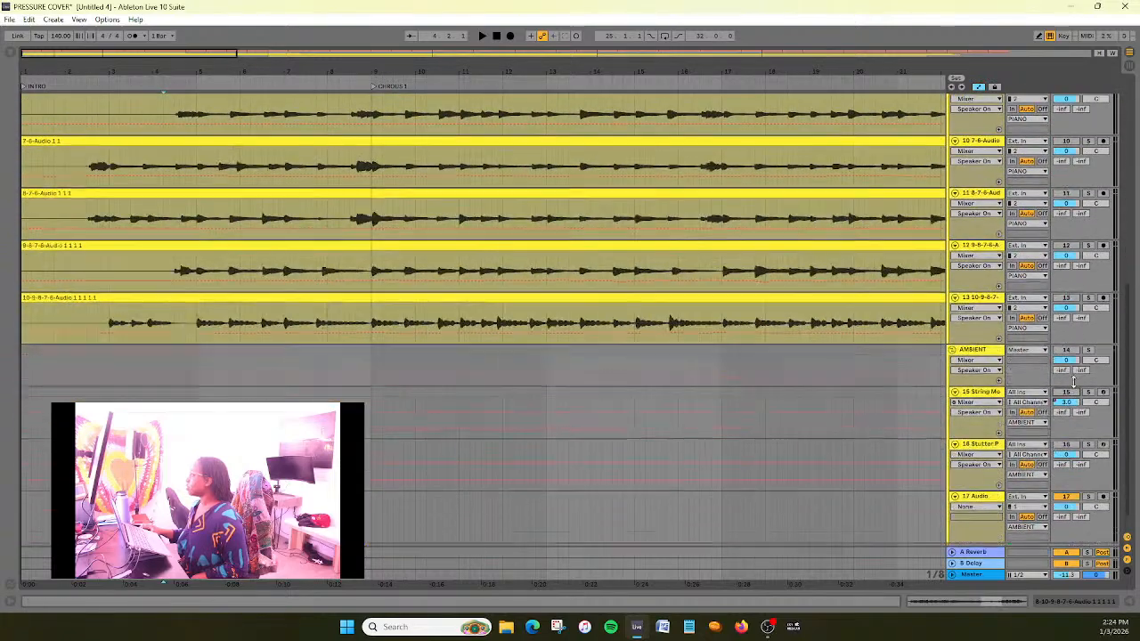
pyautogui.scroll(7, 623, 337)
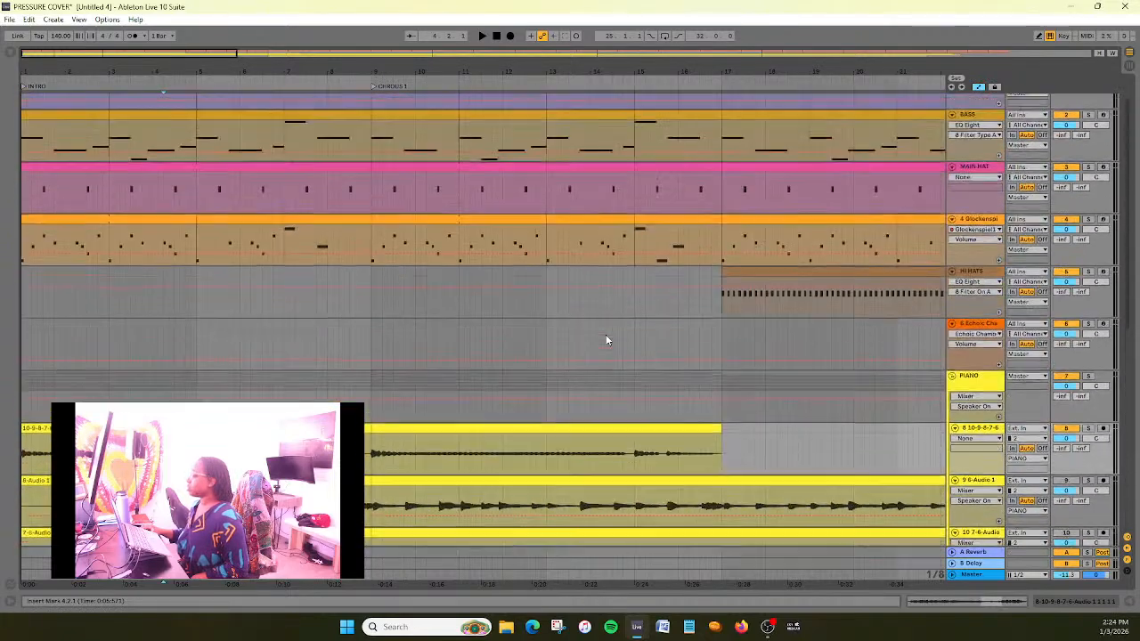
pyautogui.scroll(-2, 145, 320)
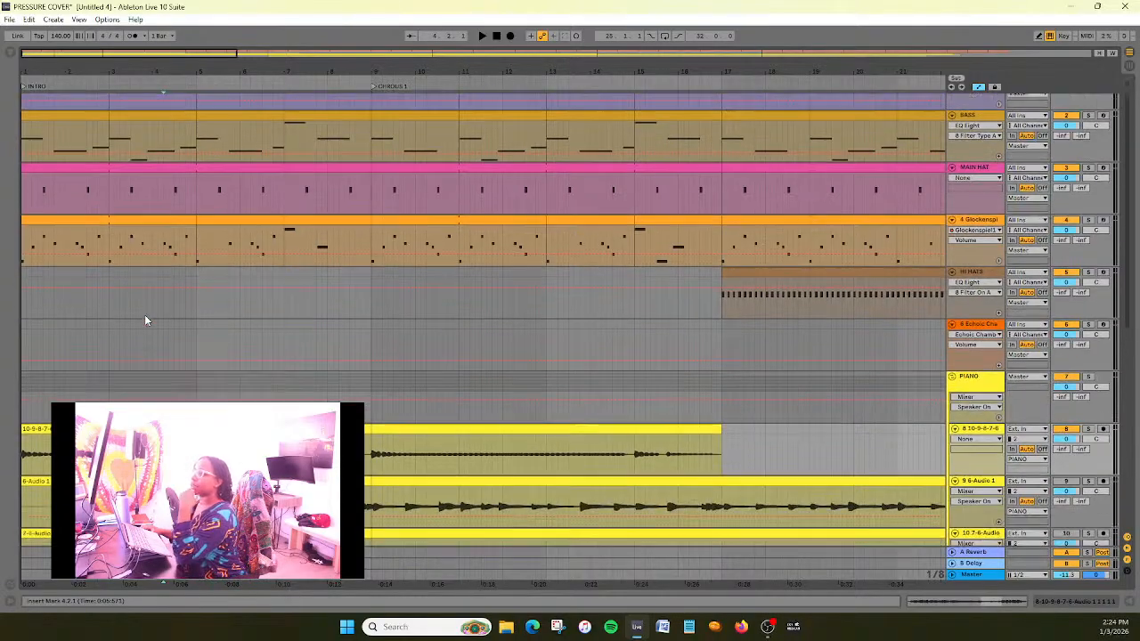
# Play the intro and trim the start of the piano clip on track 8 to bar 2
pyautogui.click(481, 36)
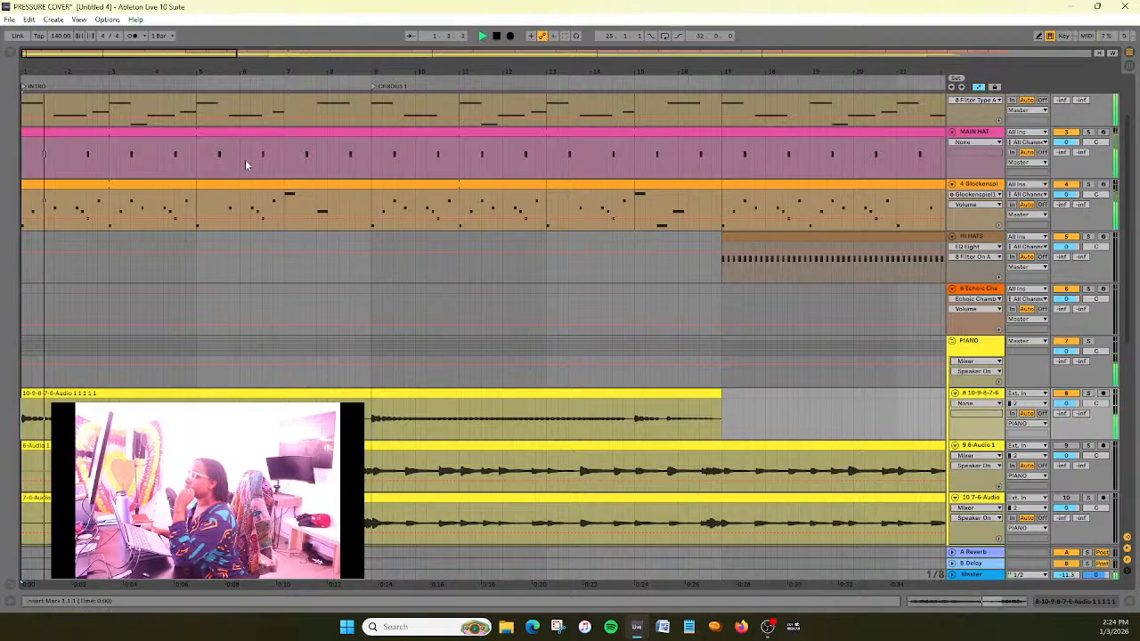
pyautogui.click(497, 37)
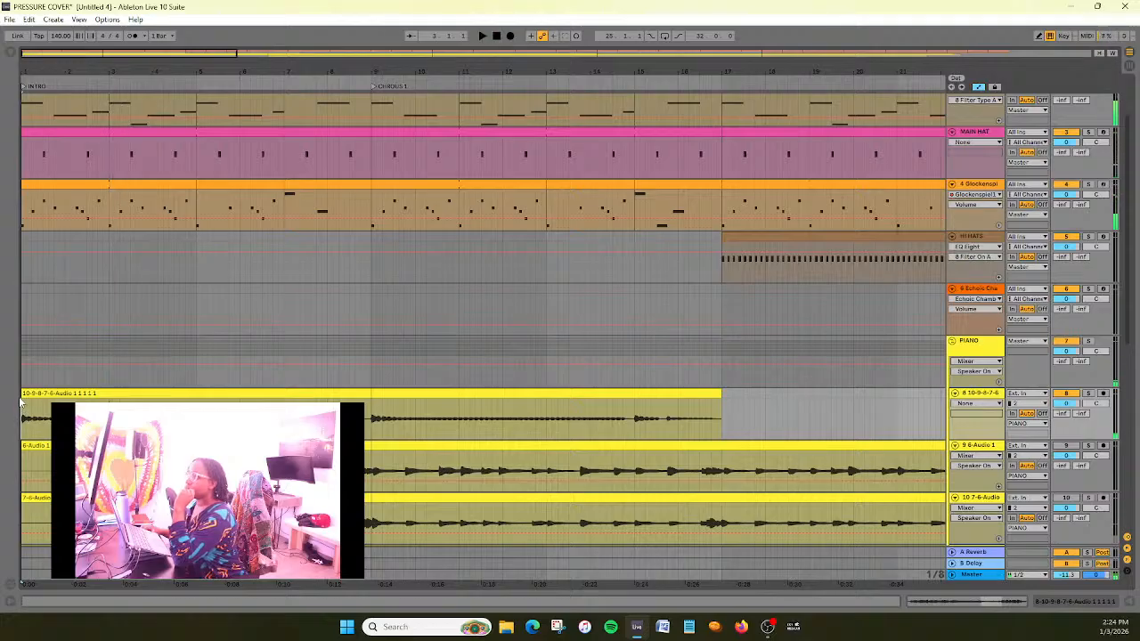
pyautogui.moveTo(24, 398); pyautogui.dragTo(66, 399)
pyautogui.scroll(2, 73, 334)
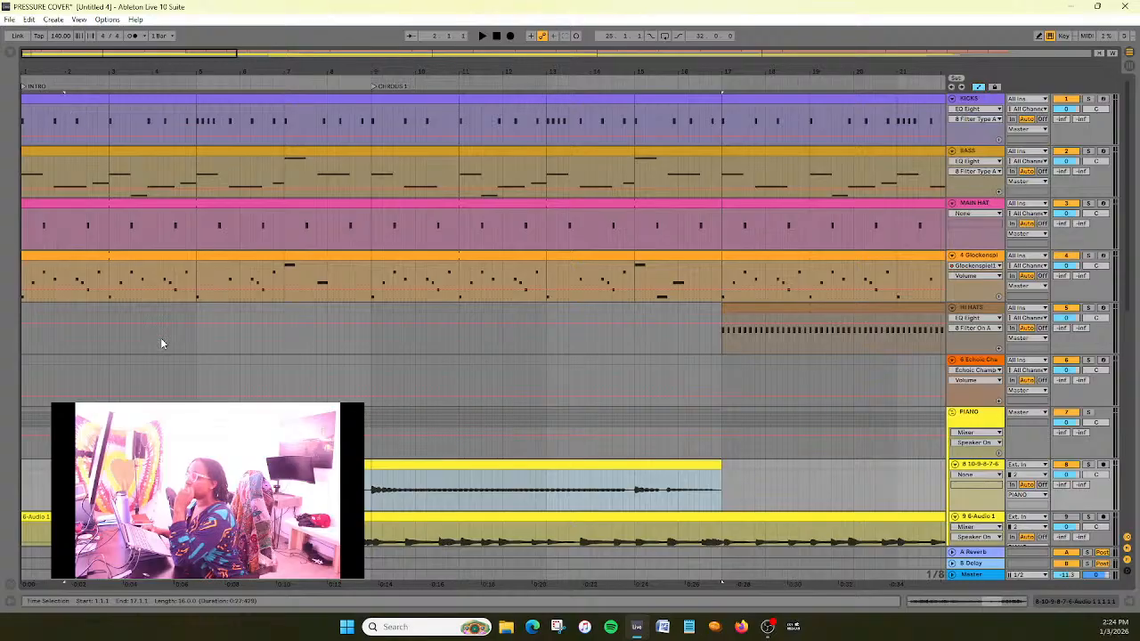
pyautogui.scroll(-1, 161, 342)
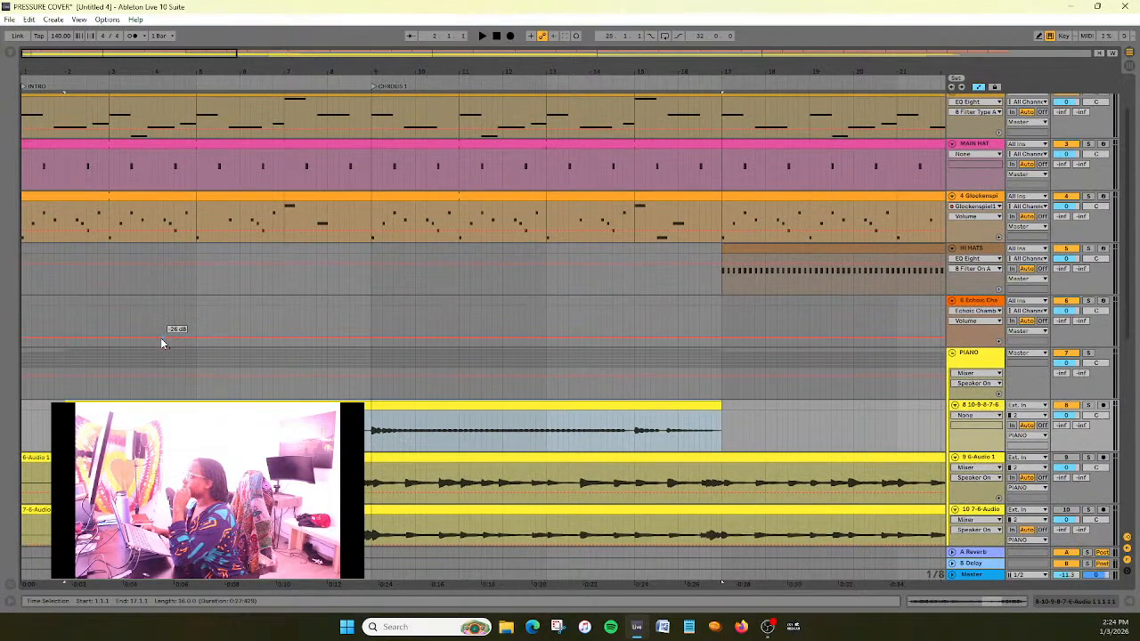
# Replay the intro and extend the start of the track 8 piano clip to slightly before bar 2
pyautogui.click(495, 37)
pyautogui.click(484, 37)
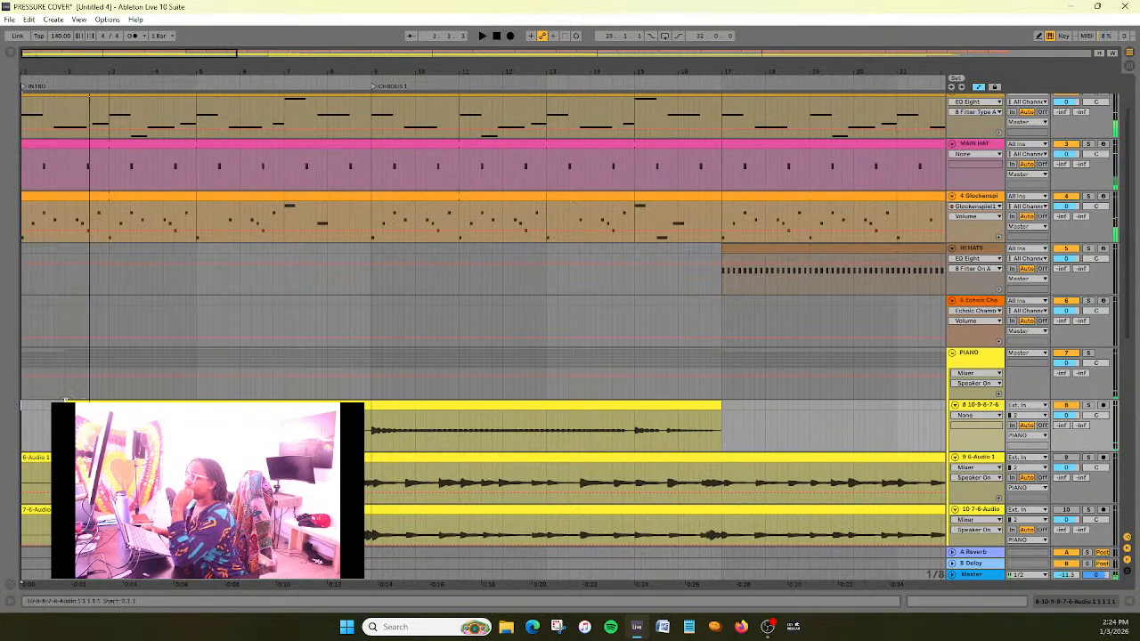
pyautogui.click(66, 404)
pyautogui.click(498, 39)
pyautogui.click(482, 37)
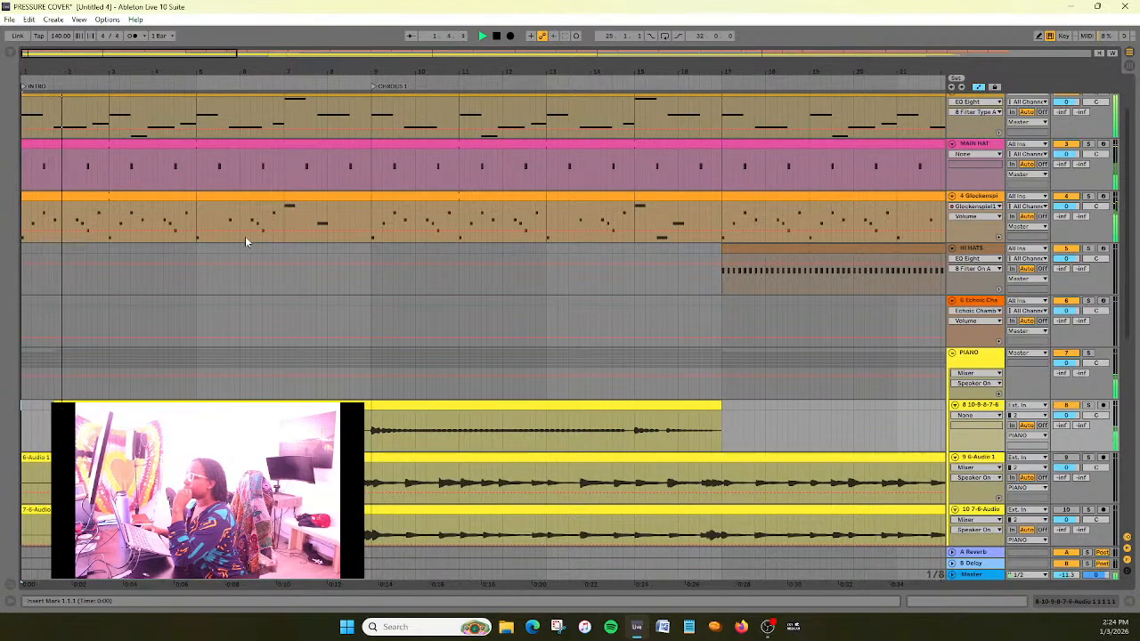
pyautogui.click(497, 35)
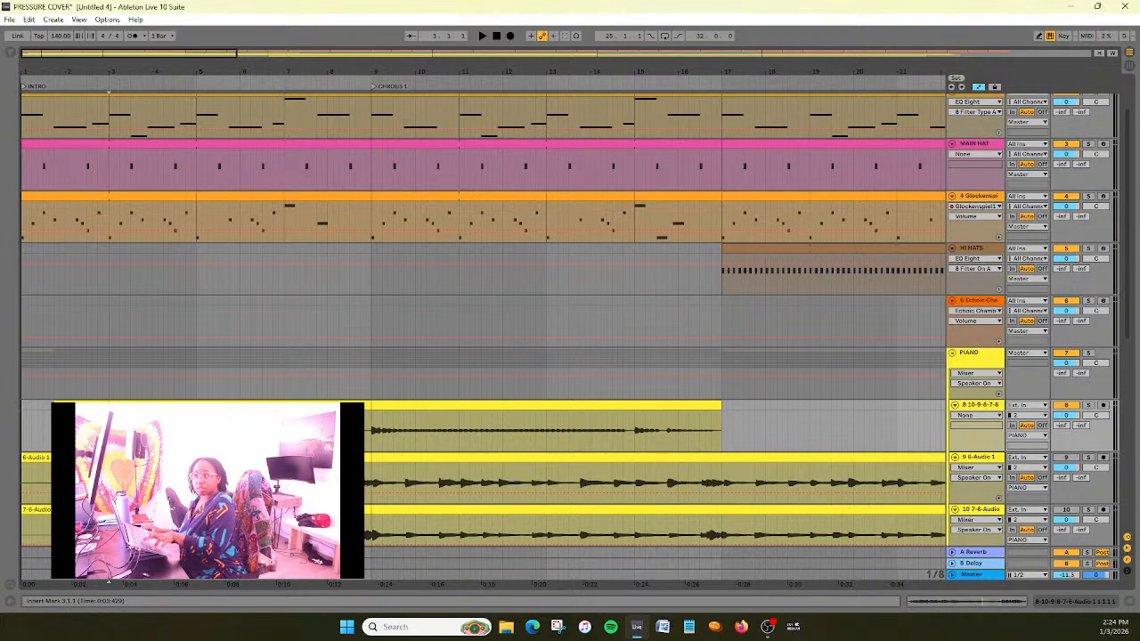
# Split the track 8 piano clip at bar 3 and trim the second piece's start to about beat 4 of bar 3, checking by playback
pyautogui.click(113, 401)
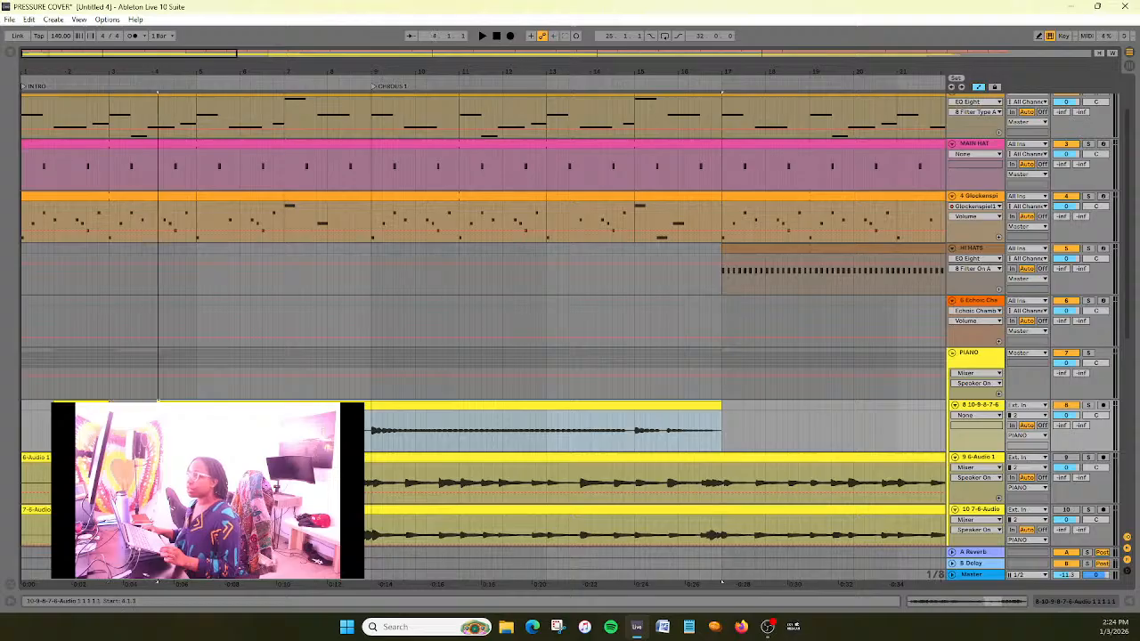
pyautogui.click(498, 37)
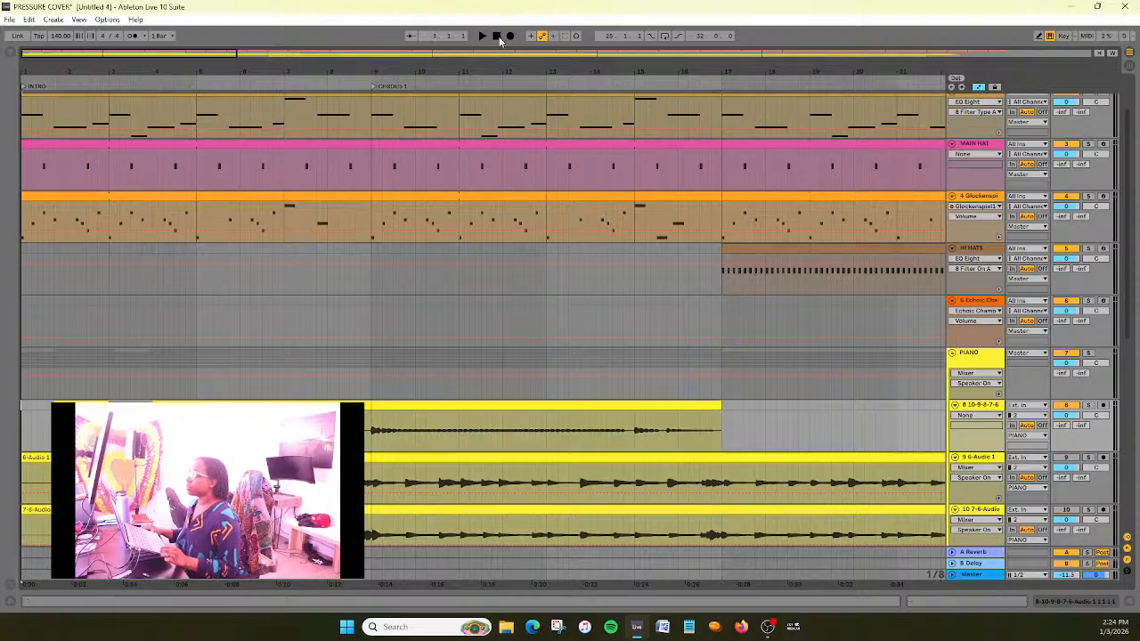
pyautogui.click(479, 36)
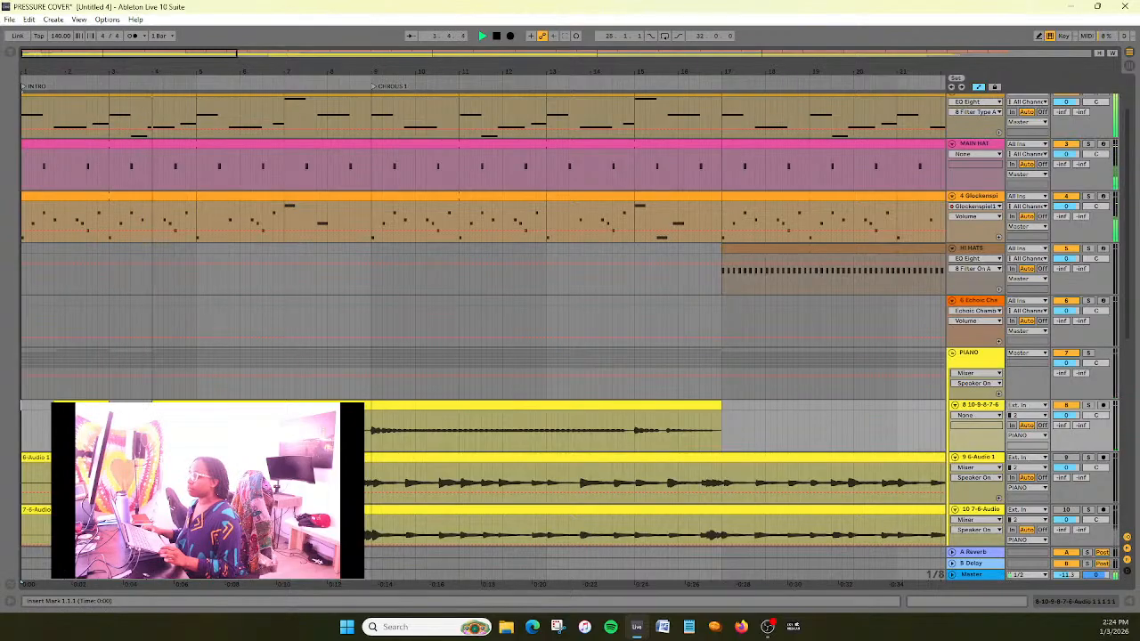
pyautogui.moveTo(155, 405); pyautogui.dragTo(142, 405)
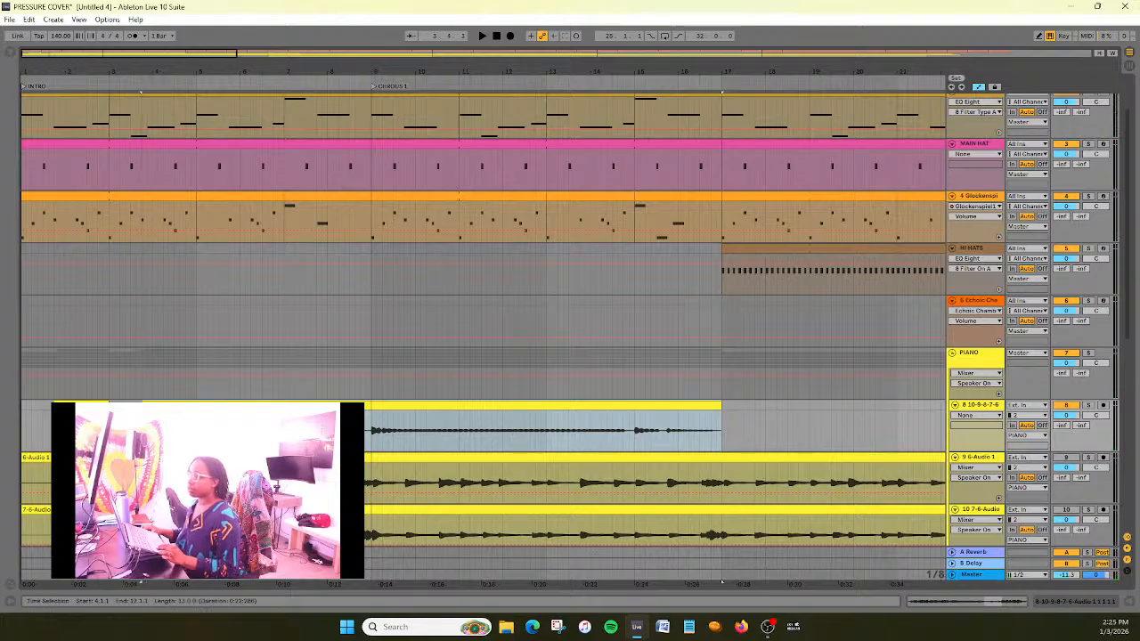
# Split the track 8 piano clip at bar 5, trim the following piece's start to 5.3.3, and play the intro back
pyautogui.click(196, 431)
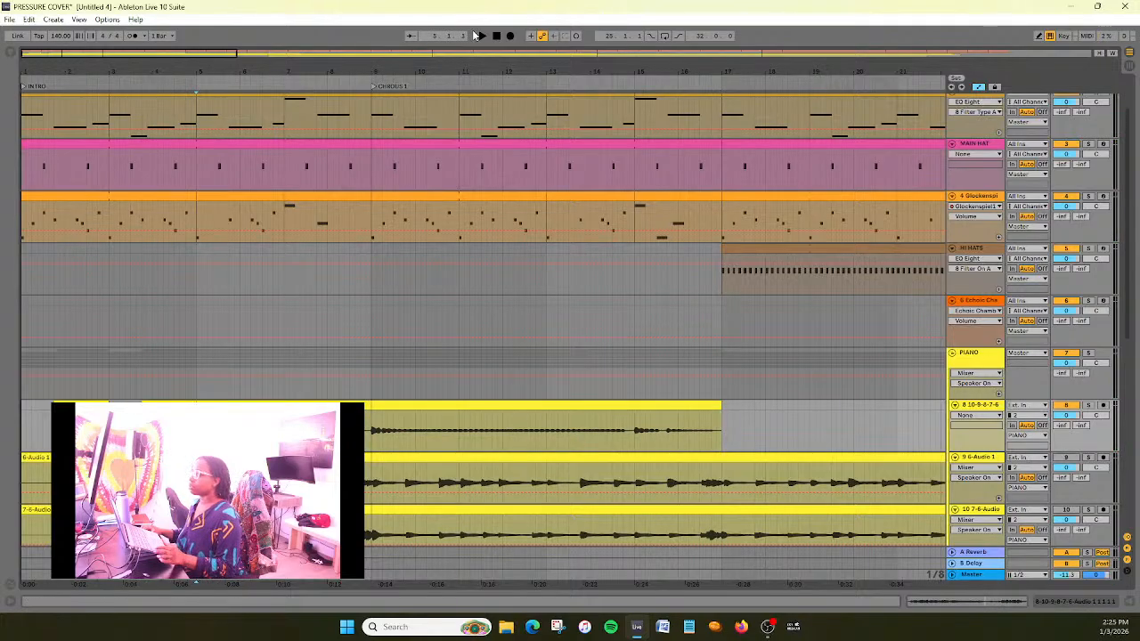
pyautogui.click(482, 36)
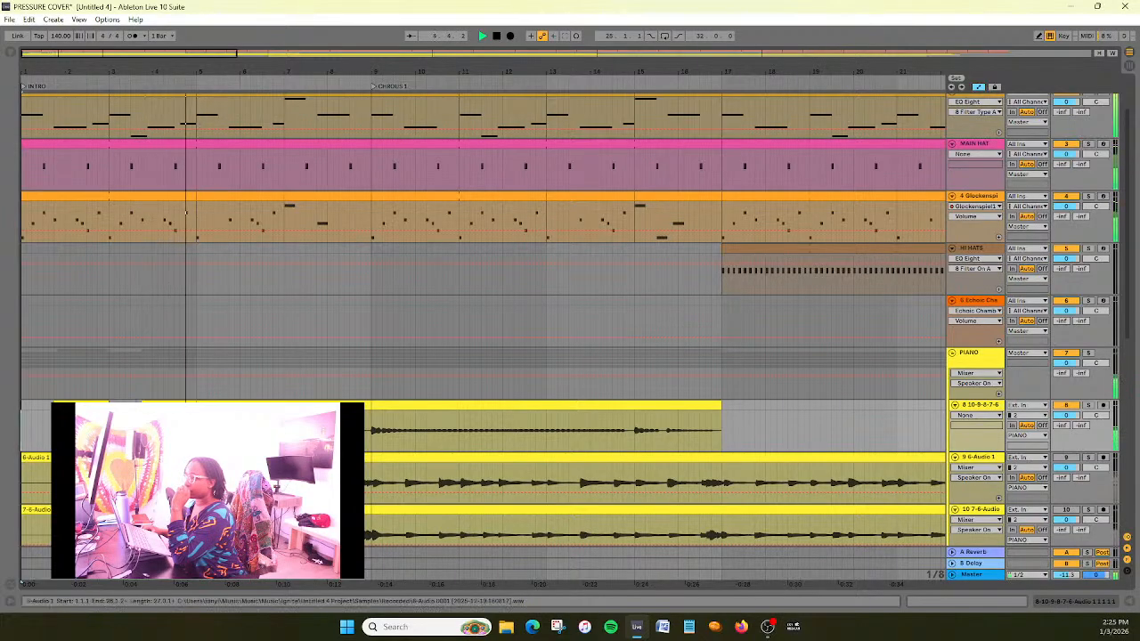
pyautogui.press('space')
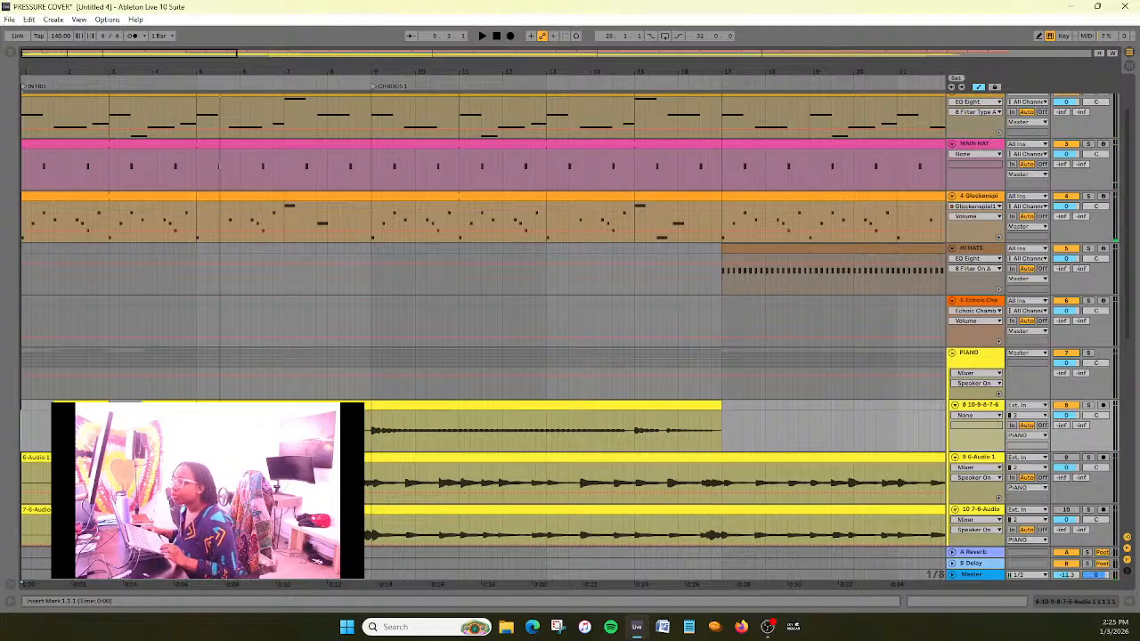
pyautogui.moveTo(196, 405); pyautogui.dragTo(225, 400)
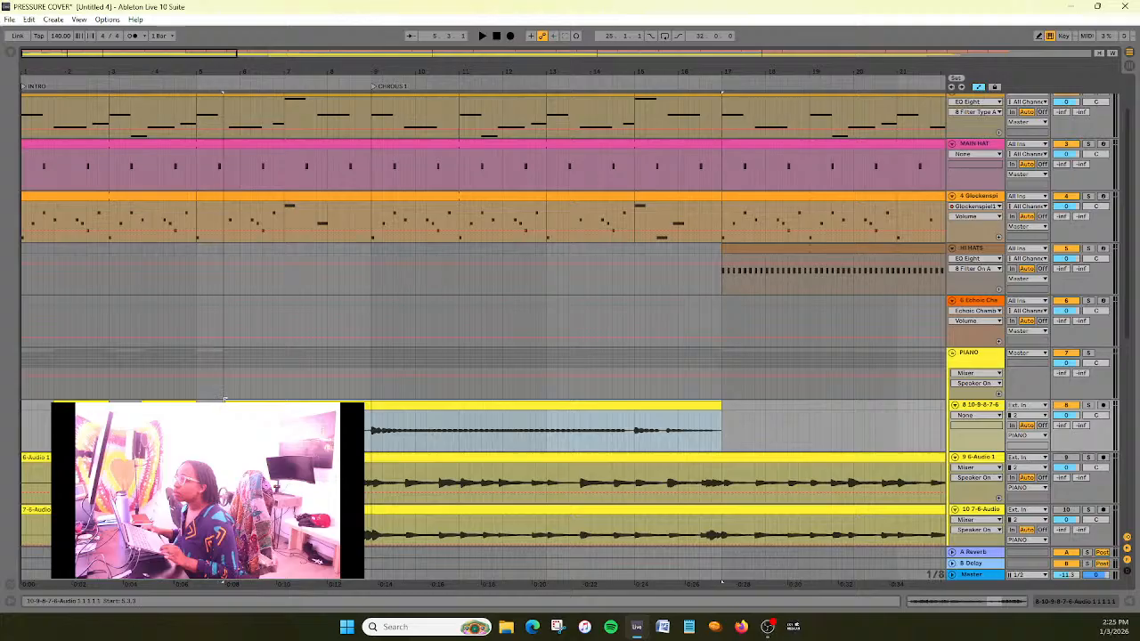
pyautogui.click(482, 36)
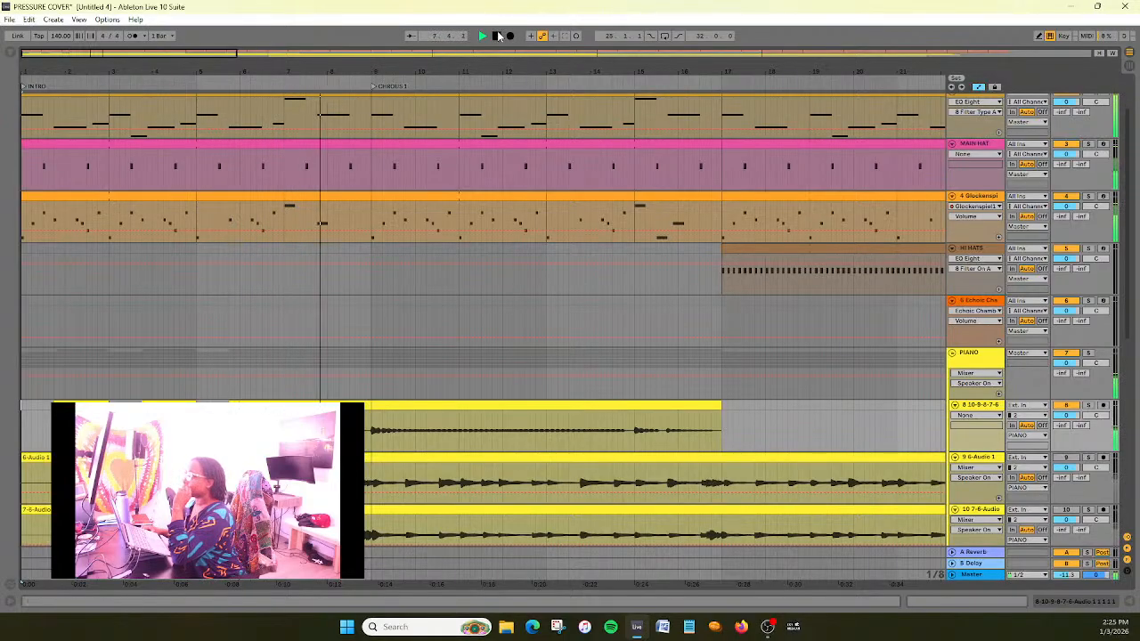
# Add an EQ Eight audio effect to piano track 8
pyautogui.click(13, 55)
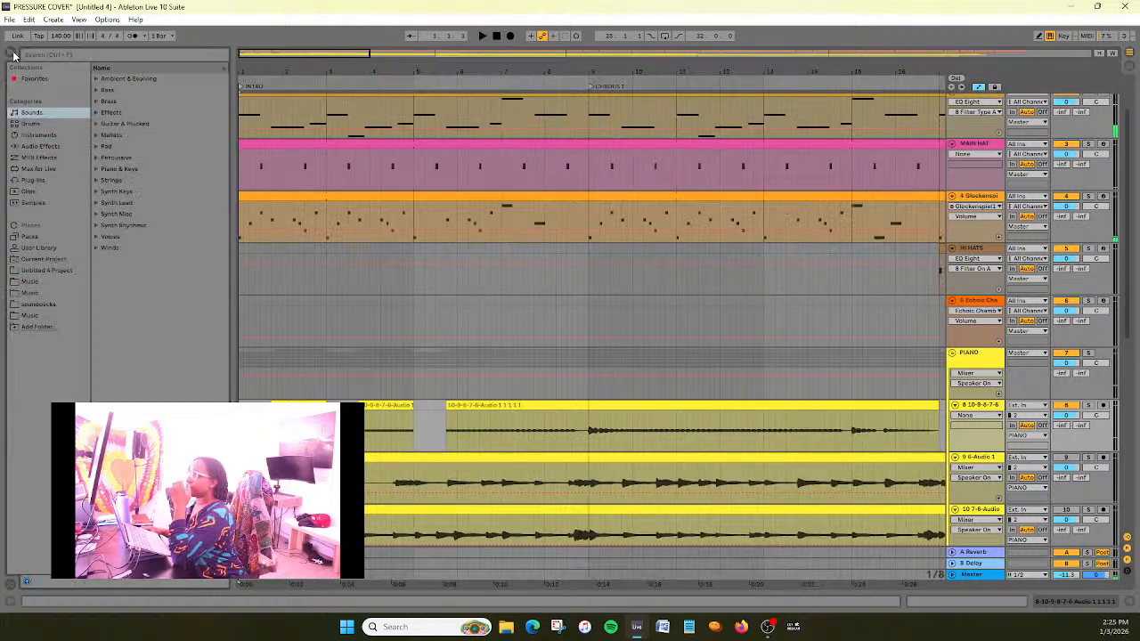
pyautogui.click(42, 148)
pyautogui.doubleClick(146, 237)
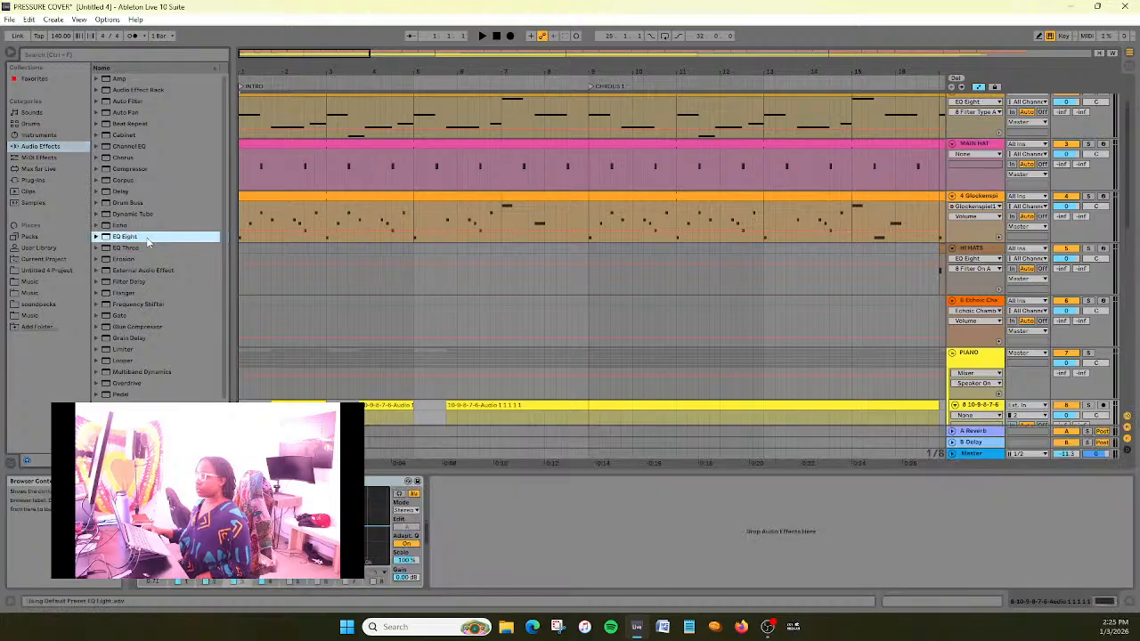
# Leave only filters 1 and 8 active in track 8's EQ Eight, choose filter 8's curve, and play the intro back
pyautogui.click(181, 581)
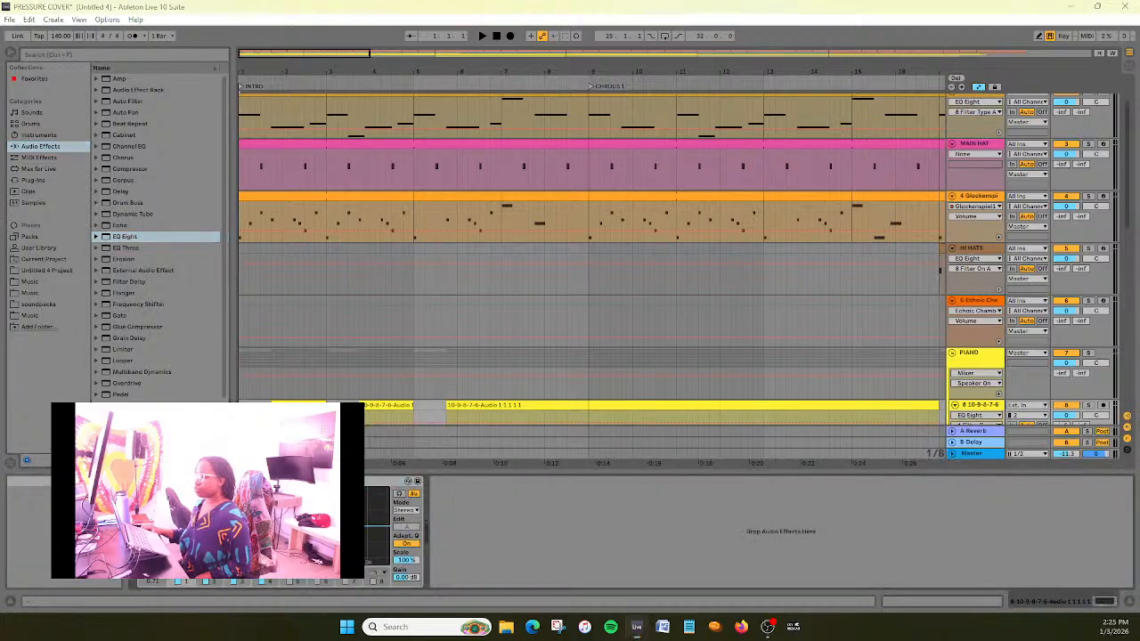
pyautogui.click(373, 582)
pyautogui.click(380, 571)
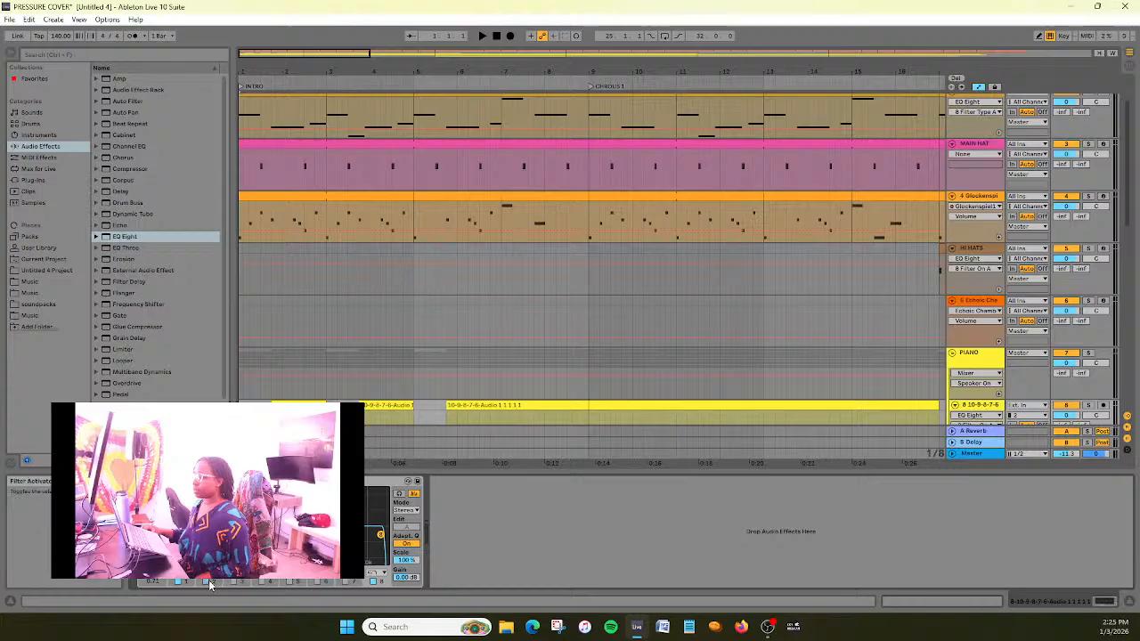
pyautogui.scroll(-2, 373, 260)
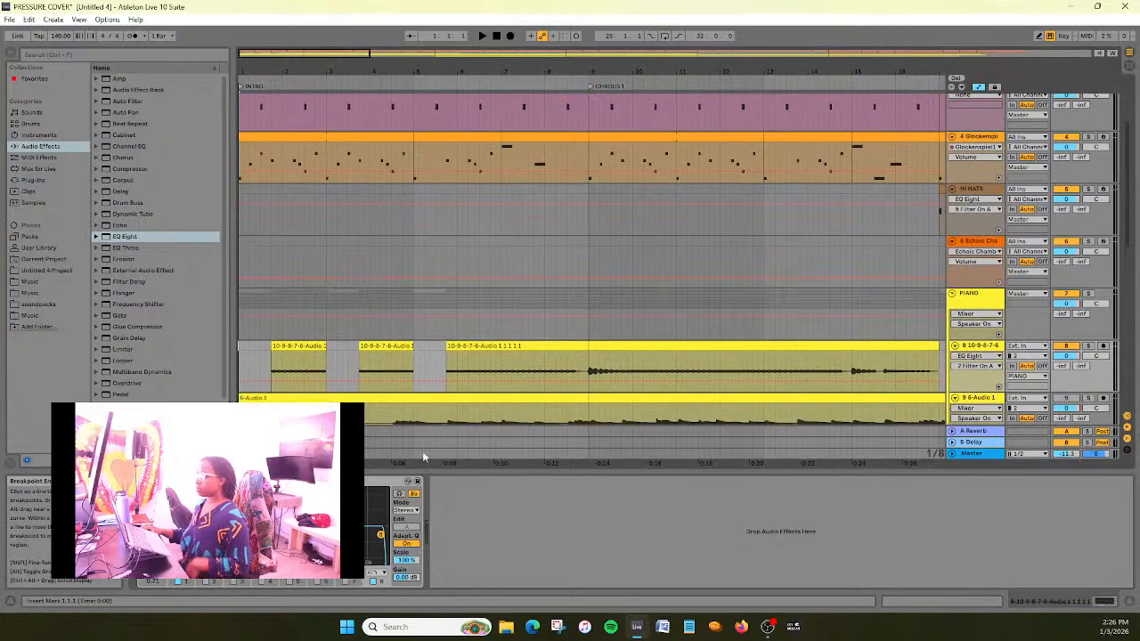
pyautogui.click(481, 36)
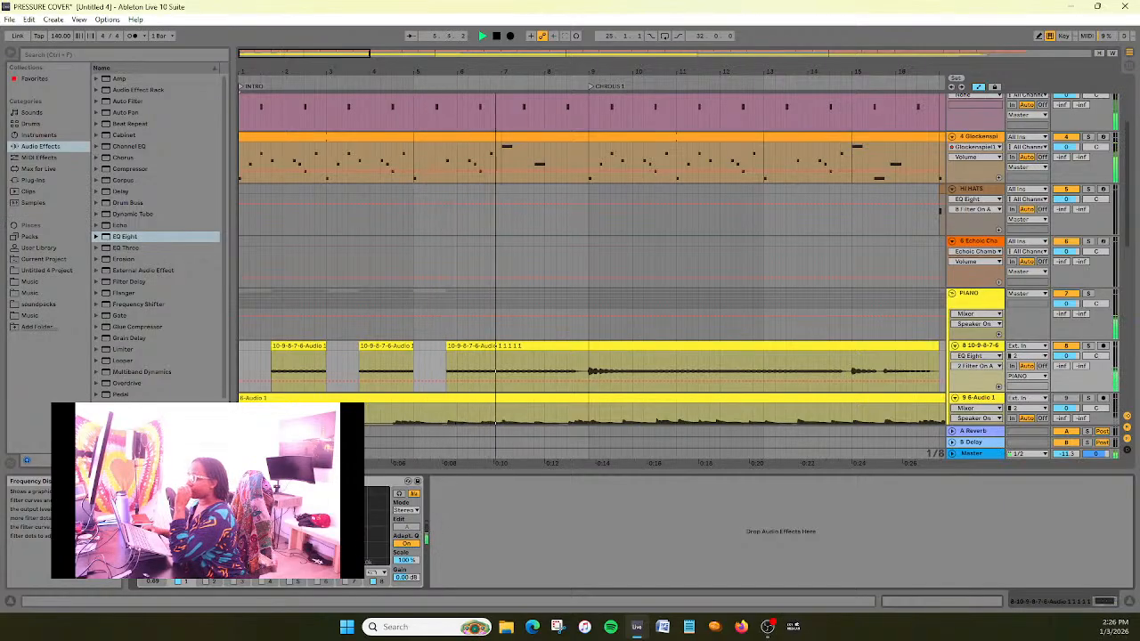
pyautogui.click(497, 37)
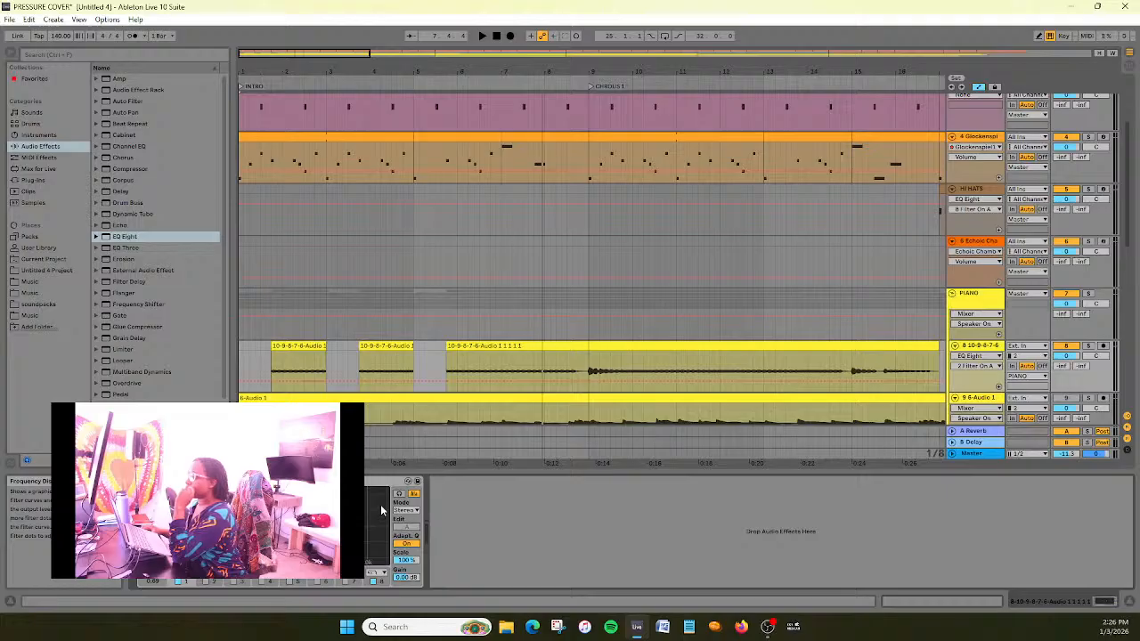
# Add an Auto Pan effect after the EQ Eight on track 8
pyautogui.scroll(-5, 403, 290)
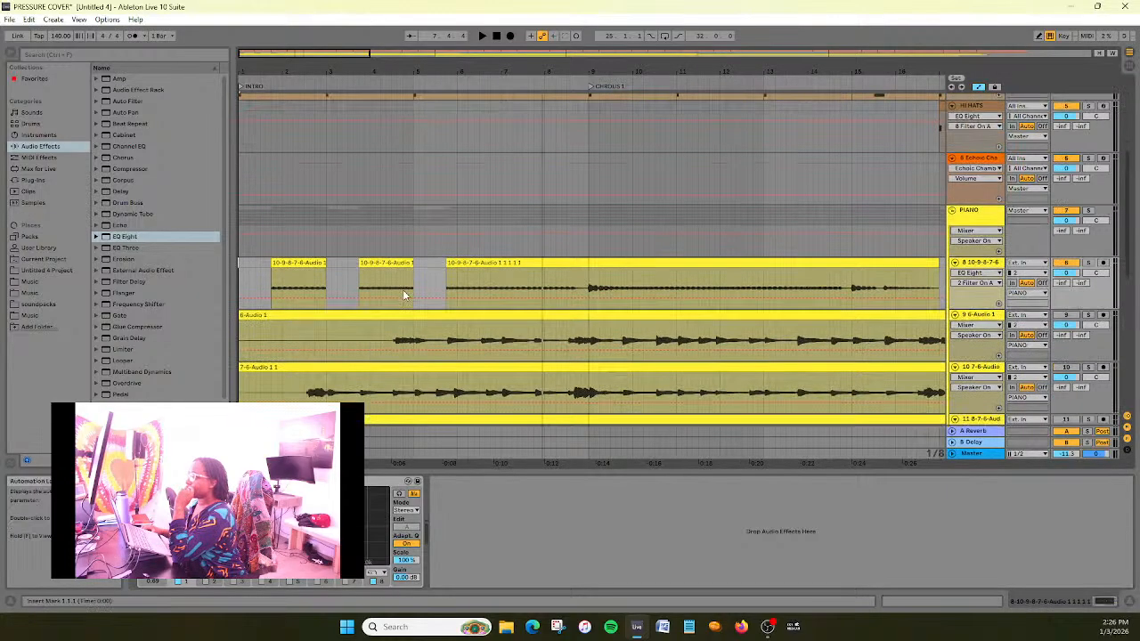
pyautogui.scroll(4, 414, 327)
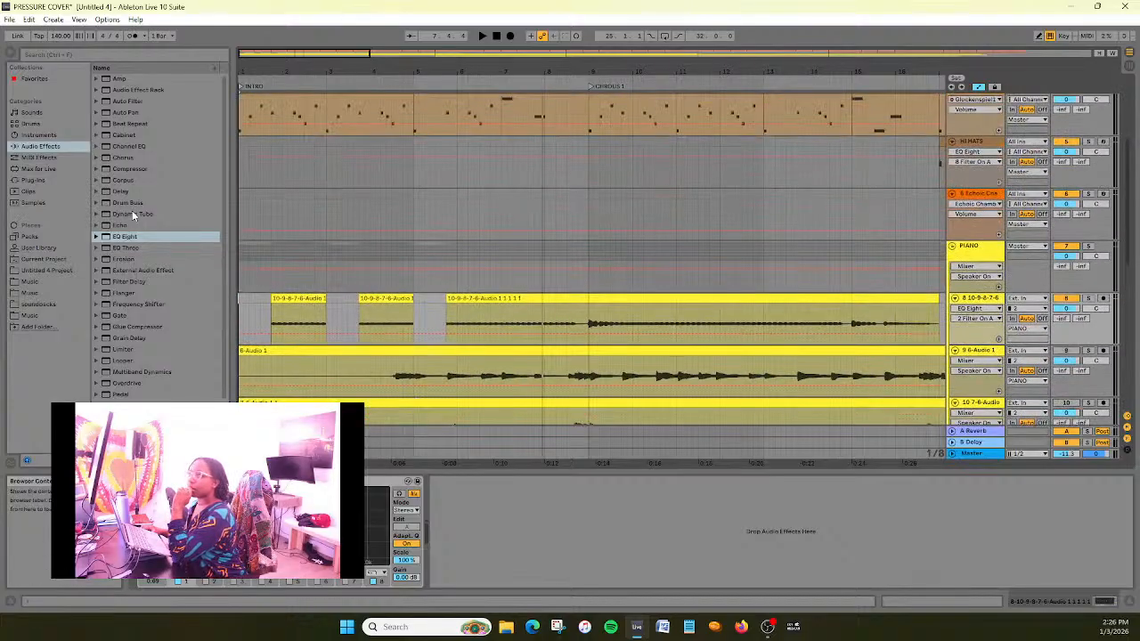
pyautogui.doubleClick(136, 112)
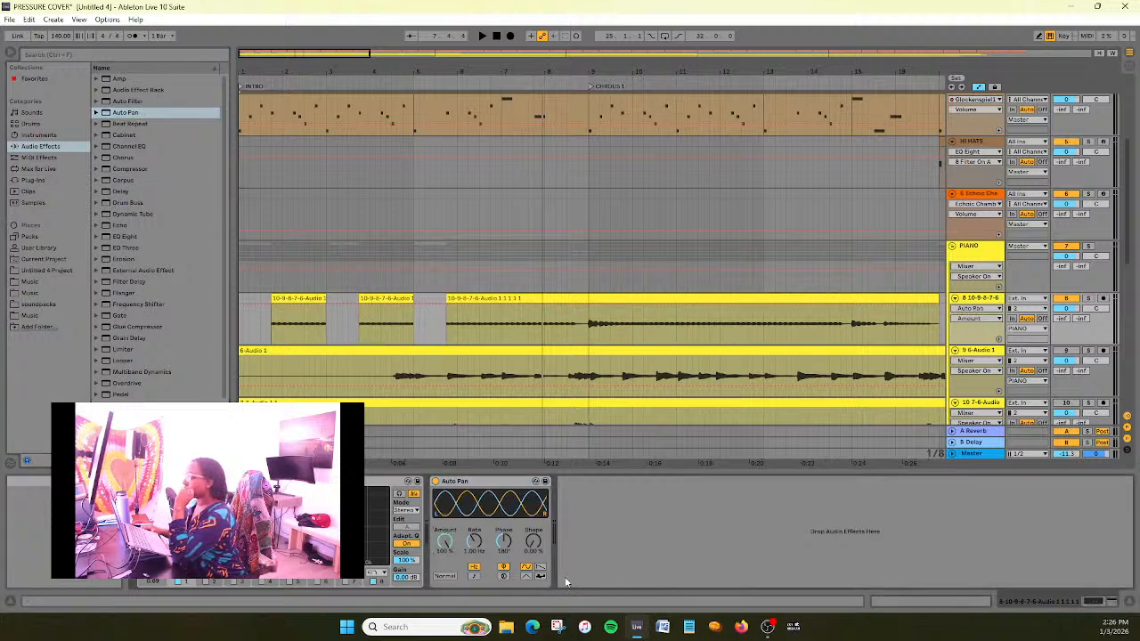
# Loop the intro from bar 1 to bar 9 and play it from the beginning
pyautogui.moveTo(715, 68); pyautogui.dragTo(715, 40)
pyautogui.moveTo(626, 79)
pyautogui.mouseDown()
pyautogui.moveTo(303, 75)
pyautogui.moveTo(273, 51)
pyautogui.mouseUp()
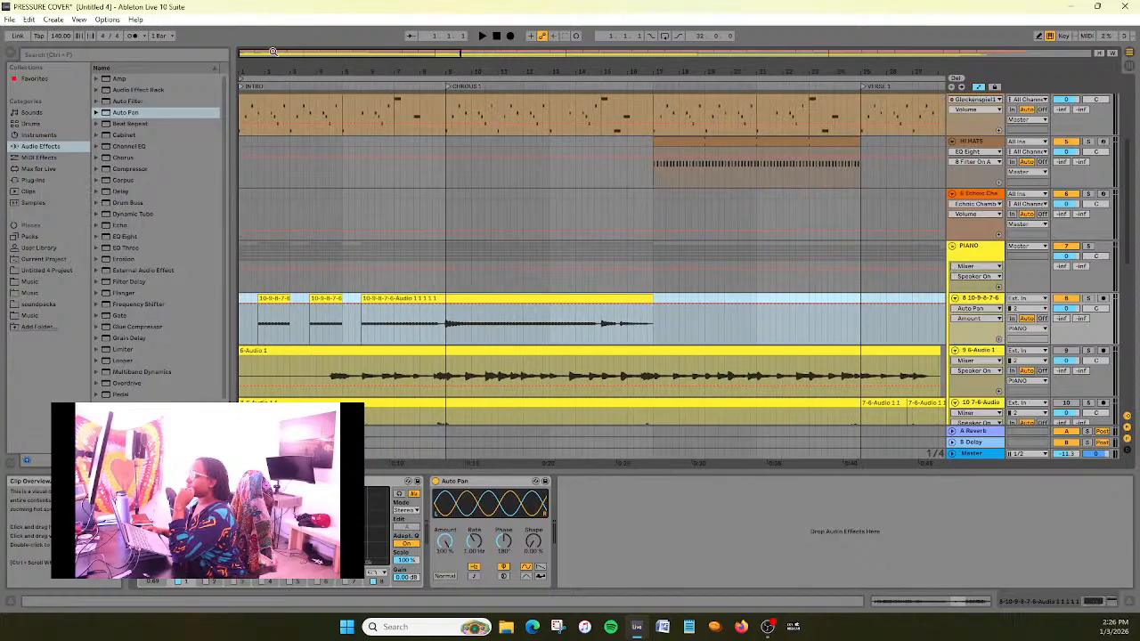
pyautogui.moveTo(461, 53); pyautogui.dragTo(639, 54)
pyautogui.moveTo(697, 78); pyautogui.dragTo(360, 111)
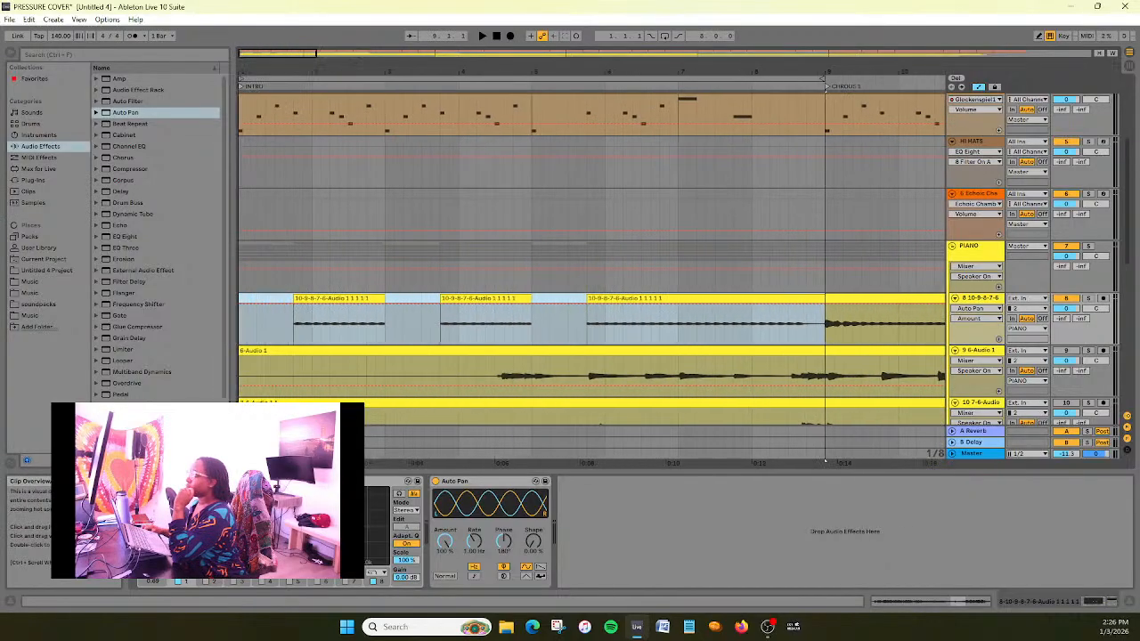
pyautogui.rightClick(313, 81)
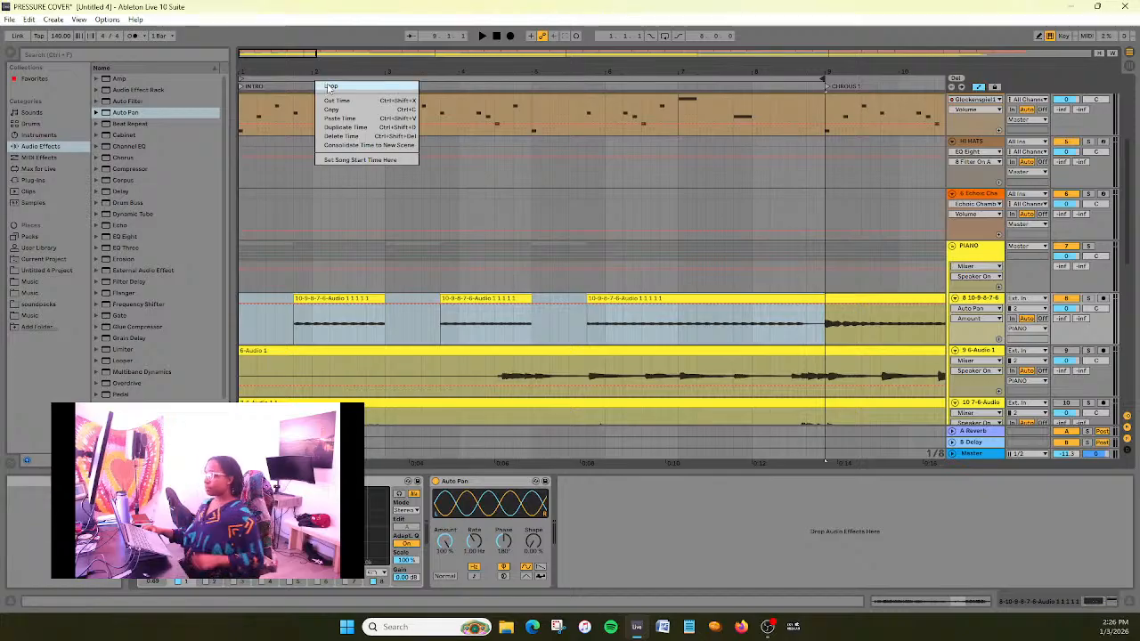
pyautogui.click(328, 86)
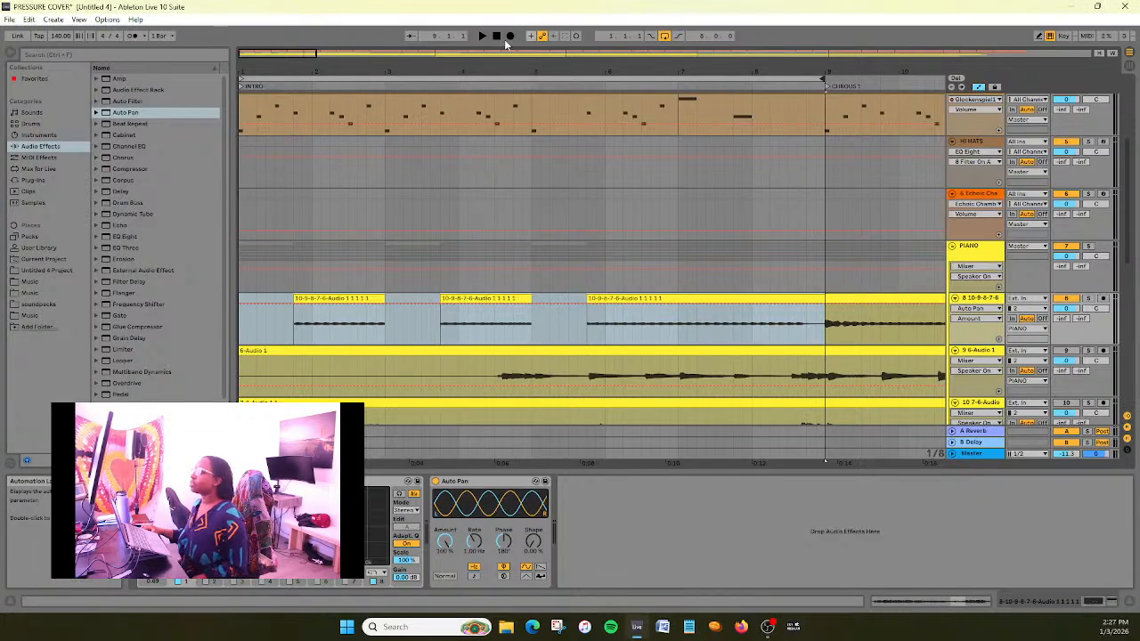
pyautogui.click(496, 40)
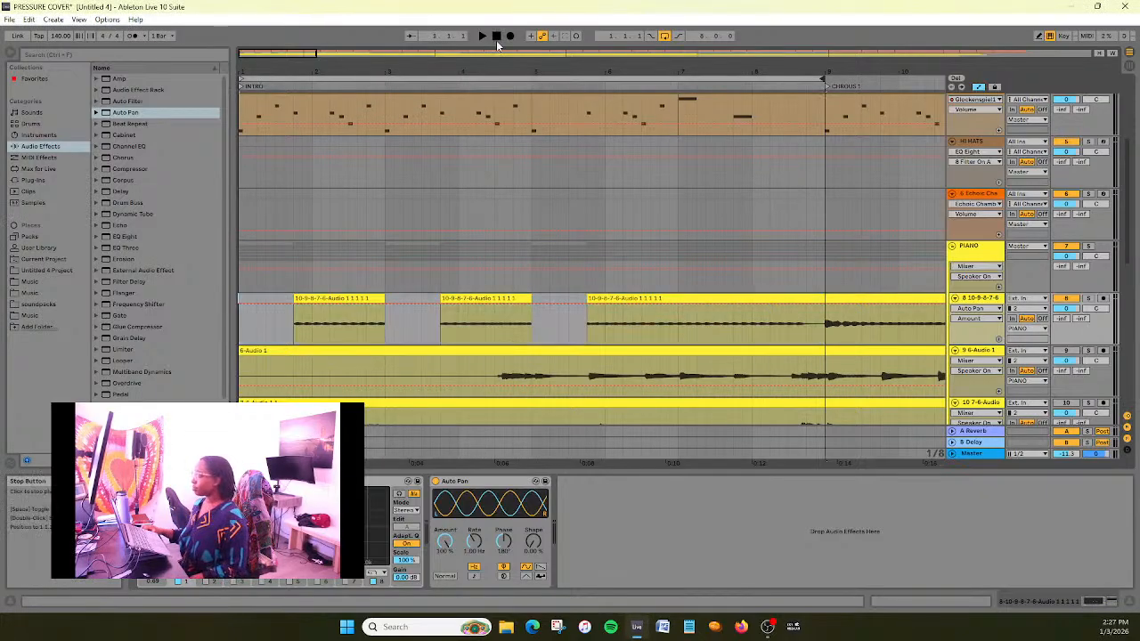
pyautogui.click(481, 39)
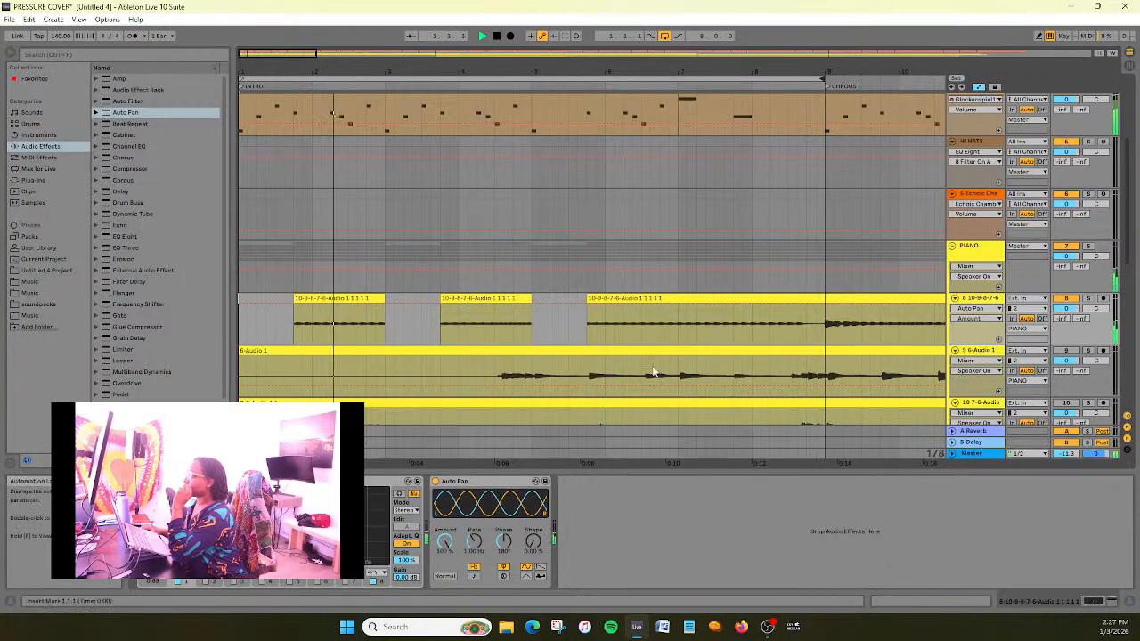
# Copy the track 8 piano piece at 3.4.1 over the clip starting at 5.4.1 and extend the copy's end to bar 9
pyautogui.click(517, 300)
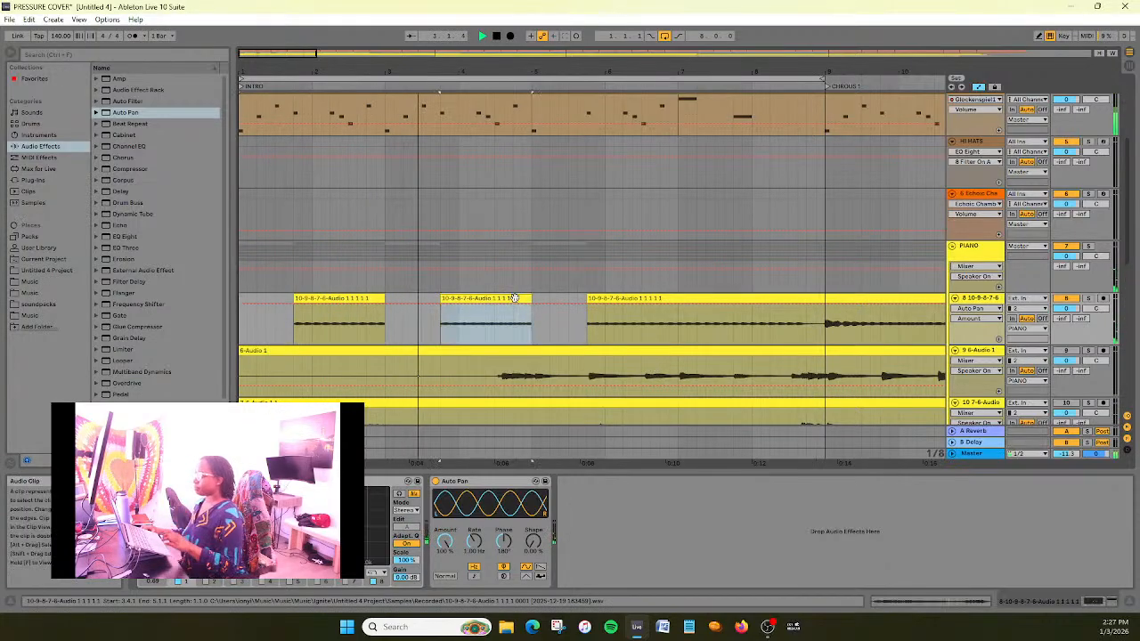
pyautogui.hotkey('ctrl', 'c')
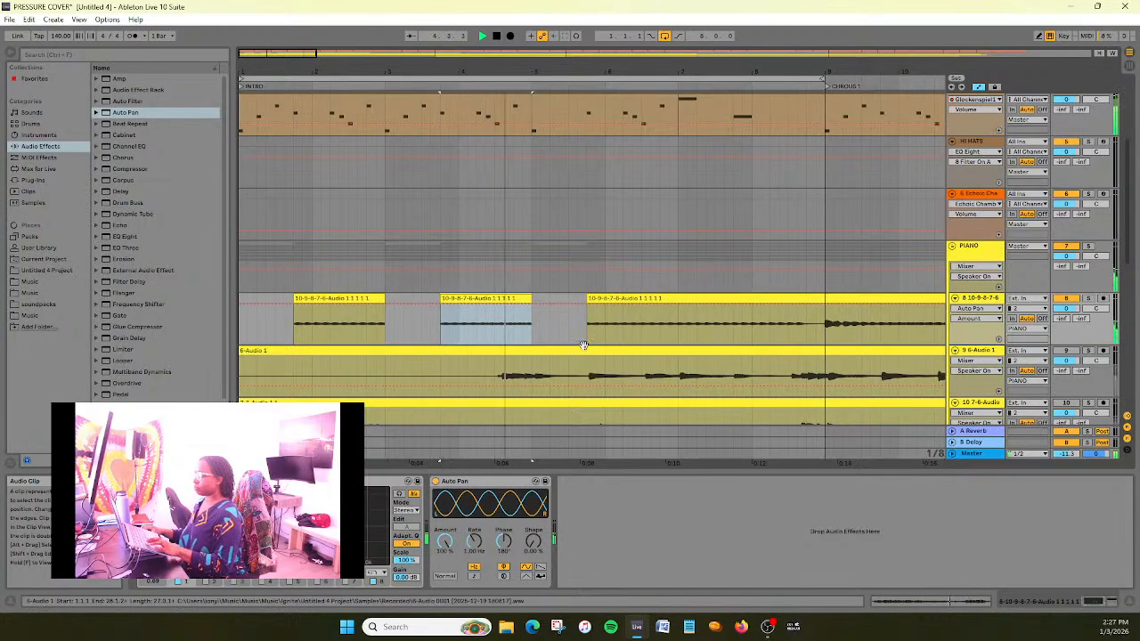
pyautogui.click(598, 335)
pyautogui.hotkey('ctrl', 'v')
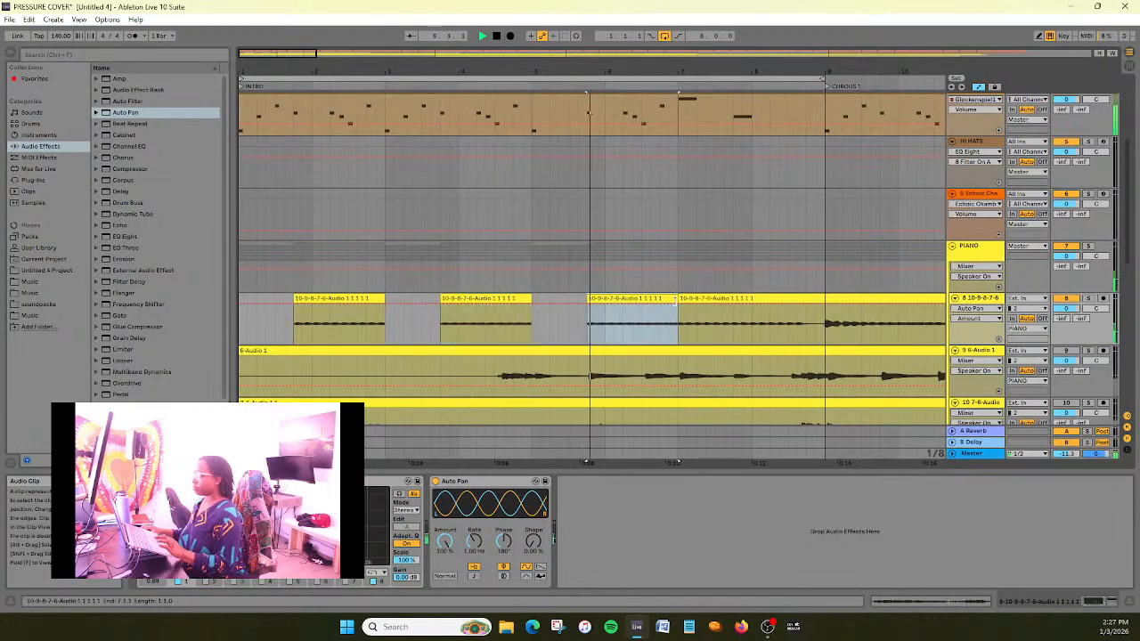
pyautogui.click(679, 301)
pyautogui.moveTo(680, 301); pyautogui.dragTo(826, 308)
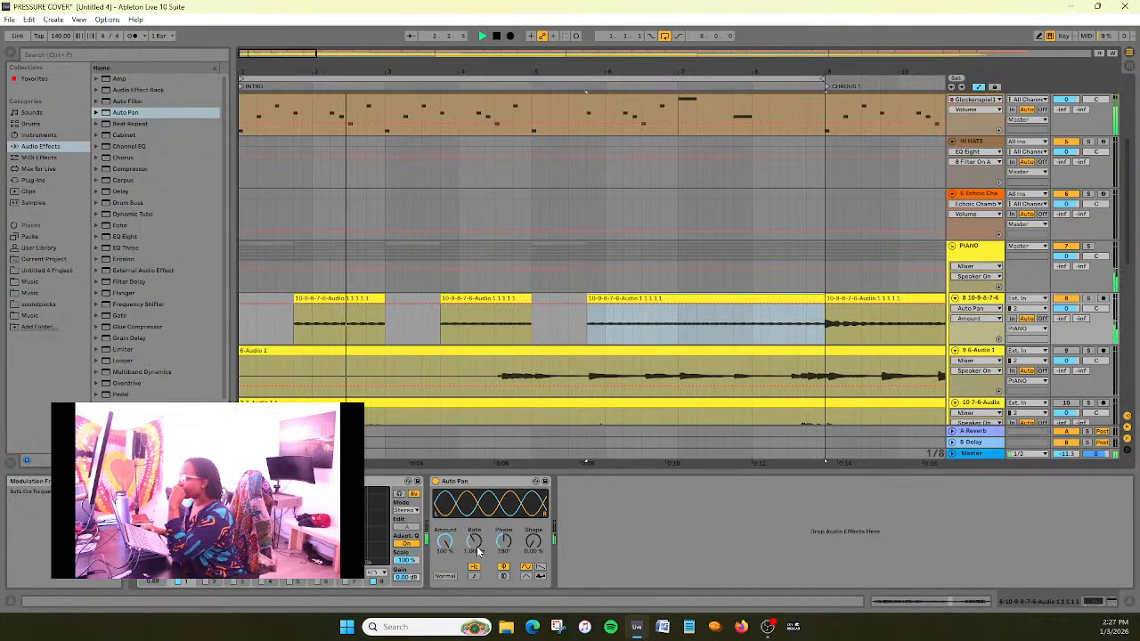
# Try slower and faster Auto Pan rates during playback, switch the rate to tempo sync, and set it to 3/8
pyautogui.moveTo(474, 541); pyautogui.dragTo(474, 521)
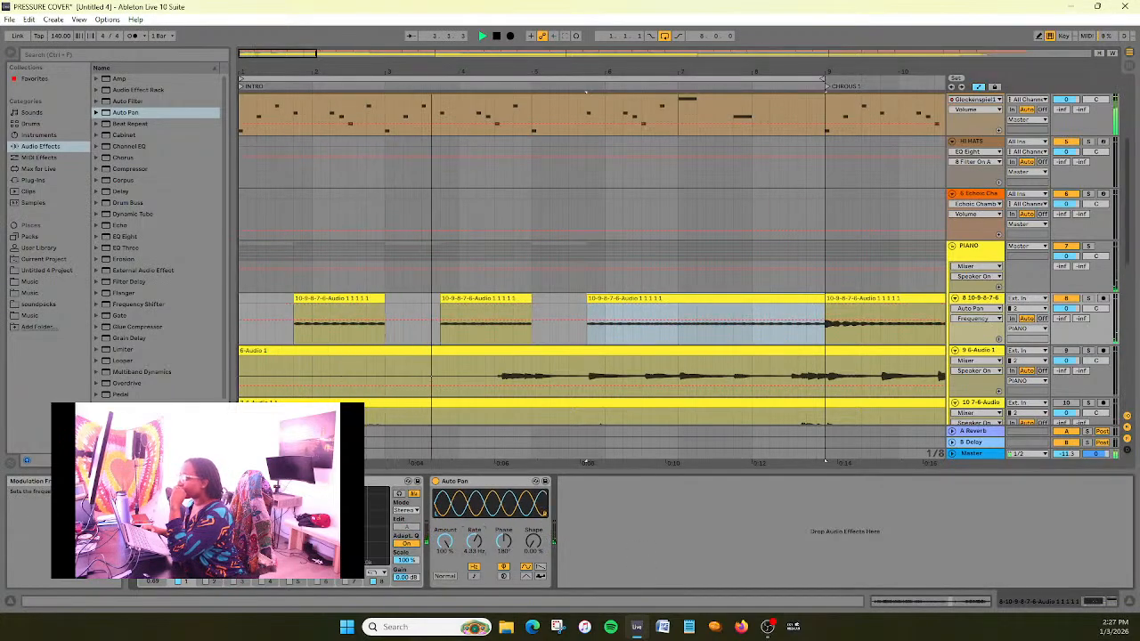
pyautogui.moveTo(474, 521)
pyautogui.mouseDown()
pyautogui.moveTo(474, 503)
pyautogui.moveTo(473, 535)
pyautogui.mouseUp()
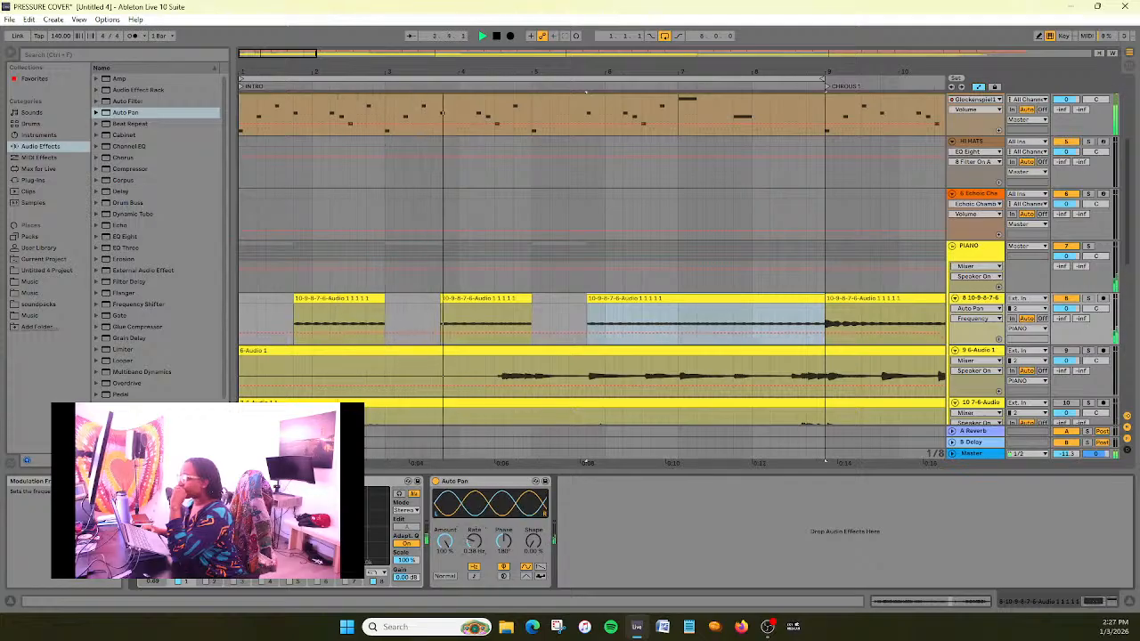
pyautogui.click(474, 576)
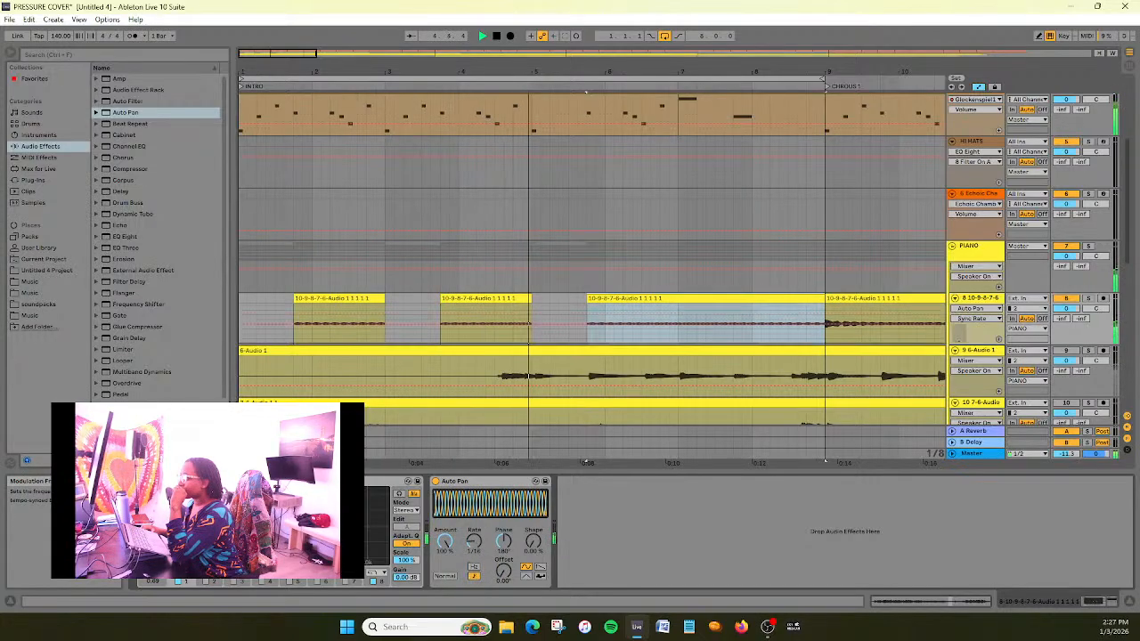
pyautogui.click(474, 544)
pyautogui.moveTo(474, 545); pyautogui.dragTo(474, 543)
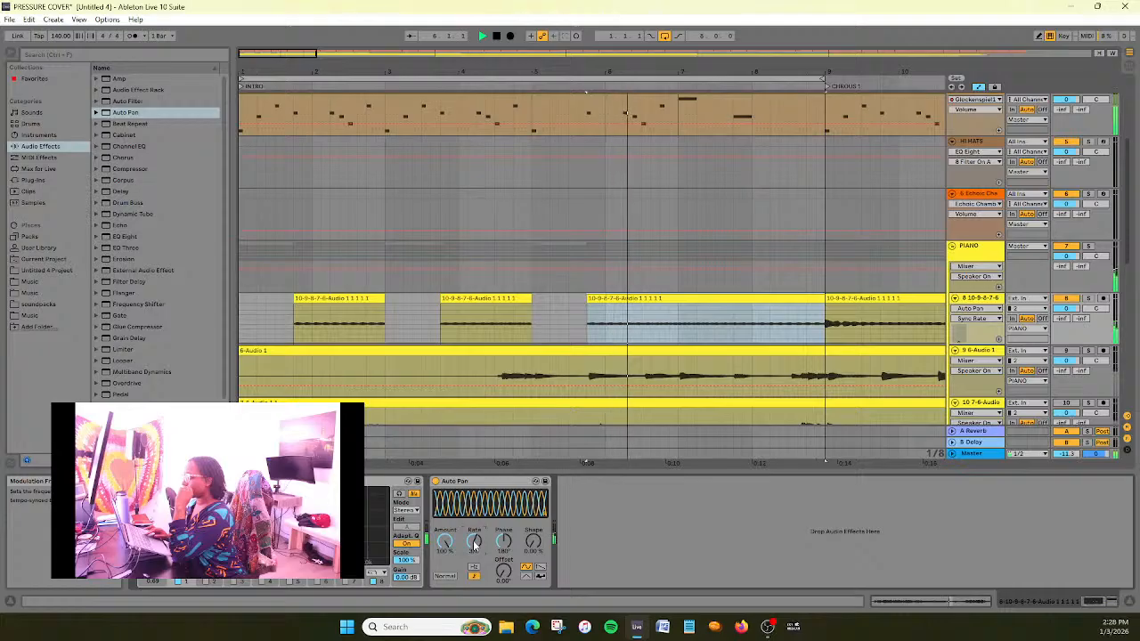
pyautogui.press('space')
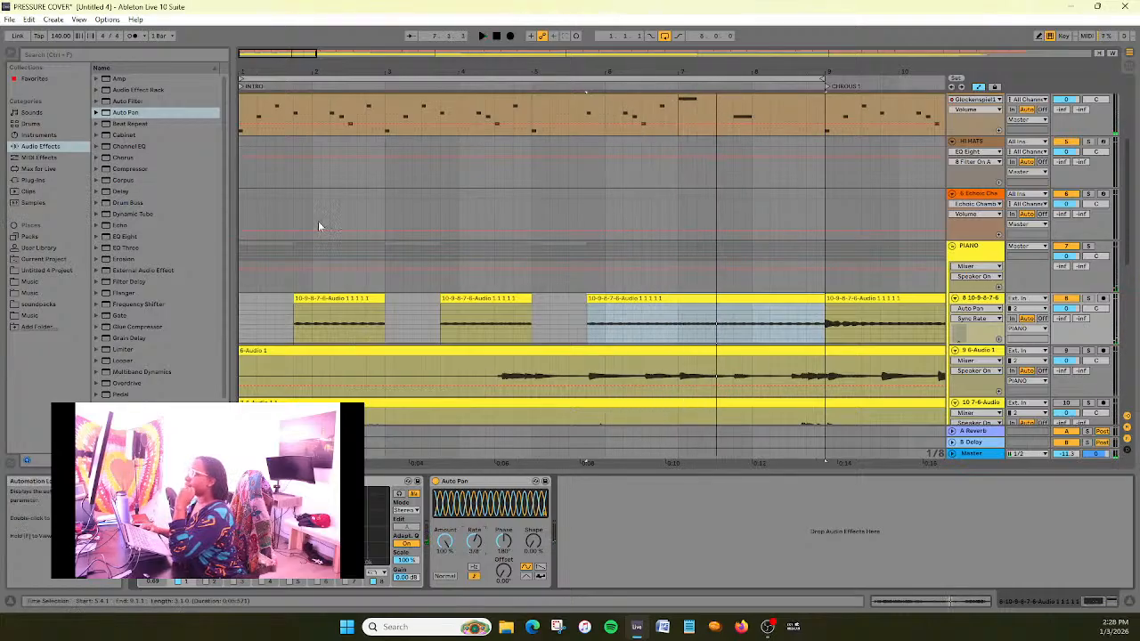
# Delete the Auto Pan effect from track 8
pyautogui.moveTo(305, 53)
pyautogui.mouseDown()
pyautogui.moveTo(307, 34)
pyautogui.moveTo(343, 38)
pyautogui.moveTo(311, 52)
pyautogui.mouseUp()
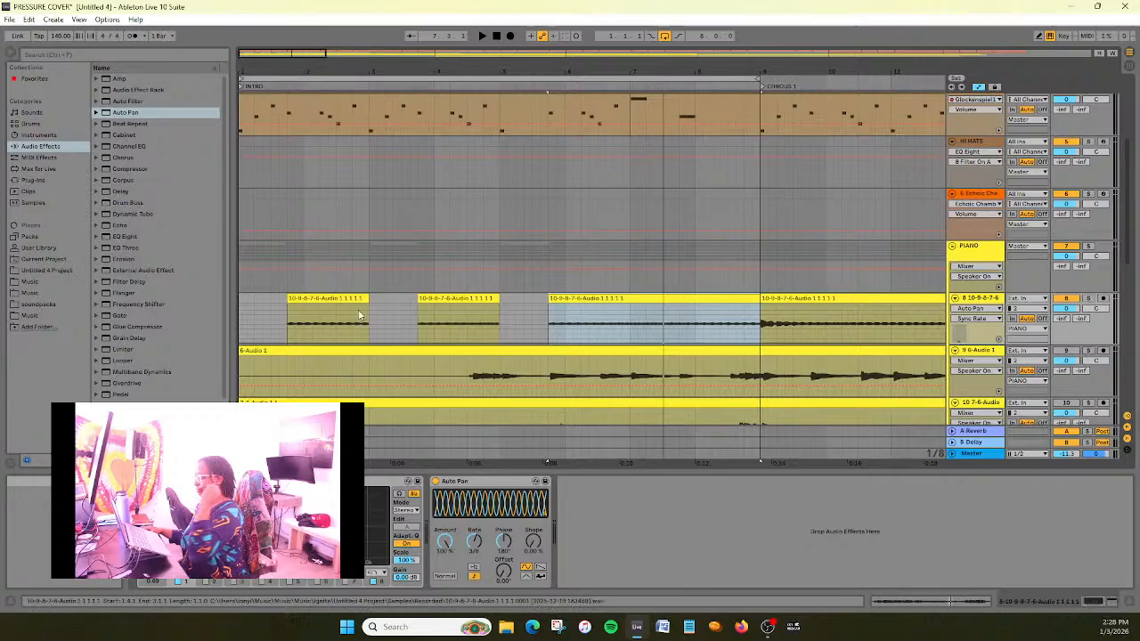
pyautogui.click(490, 482)
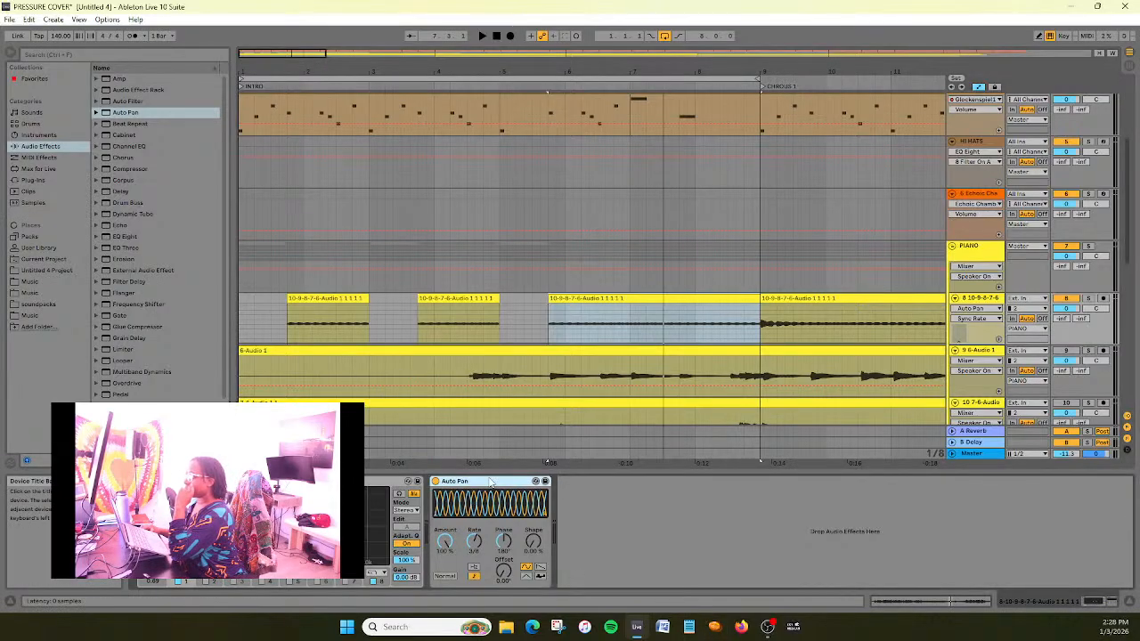
pyautogui.press('Delete')
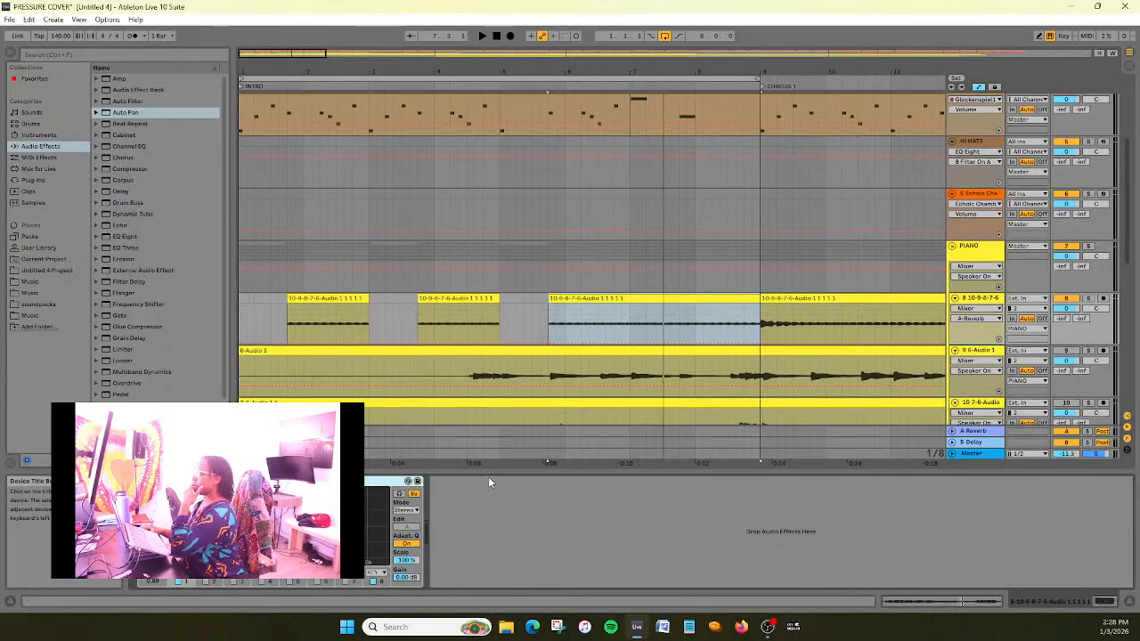
pyautogui.moveTo(293, 54); pyautogui.dragTo(293, 18)
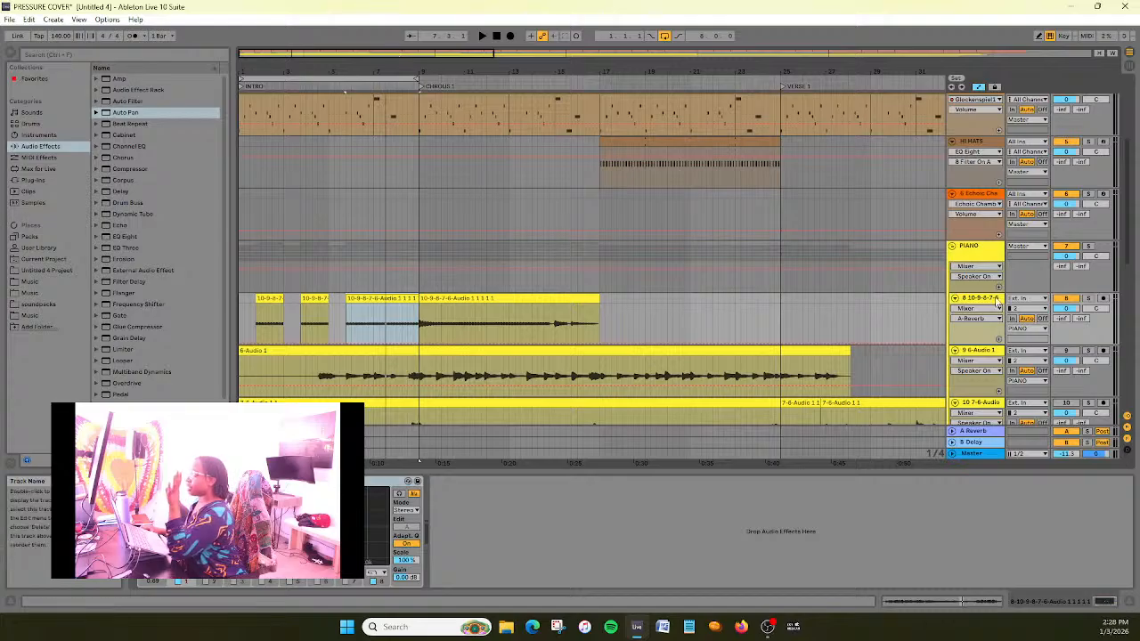
pyautogui.scroll(2, 979, 198)
pyautogui.scroll(-2, 979, 197)
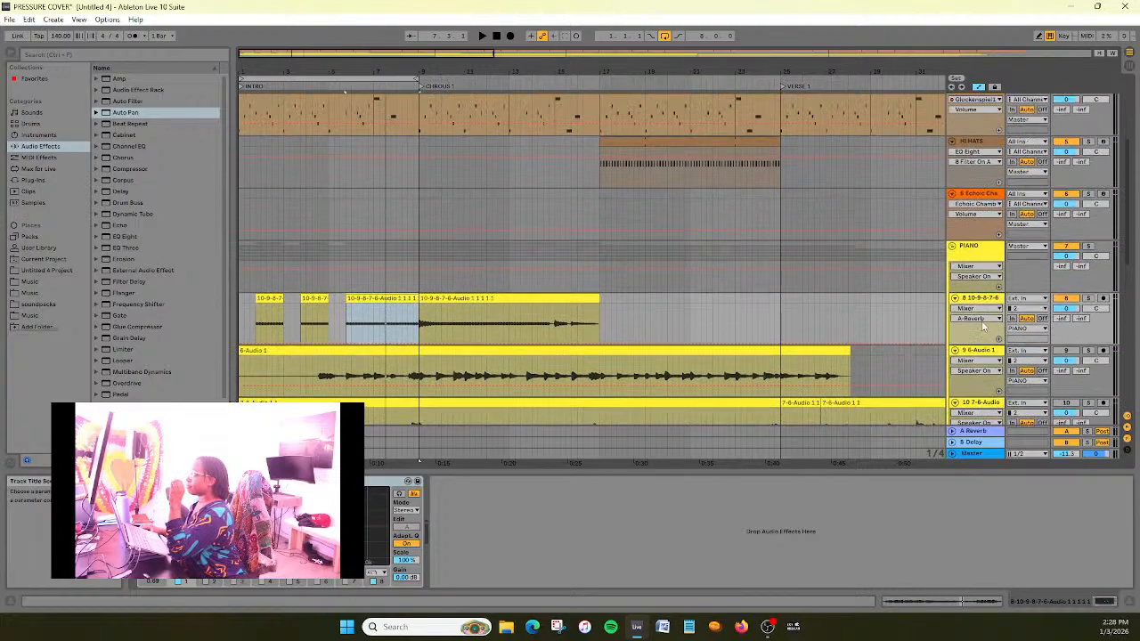
pyautogui.moveTo(435, 50); pyautogui.dragTo(449, 49)
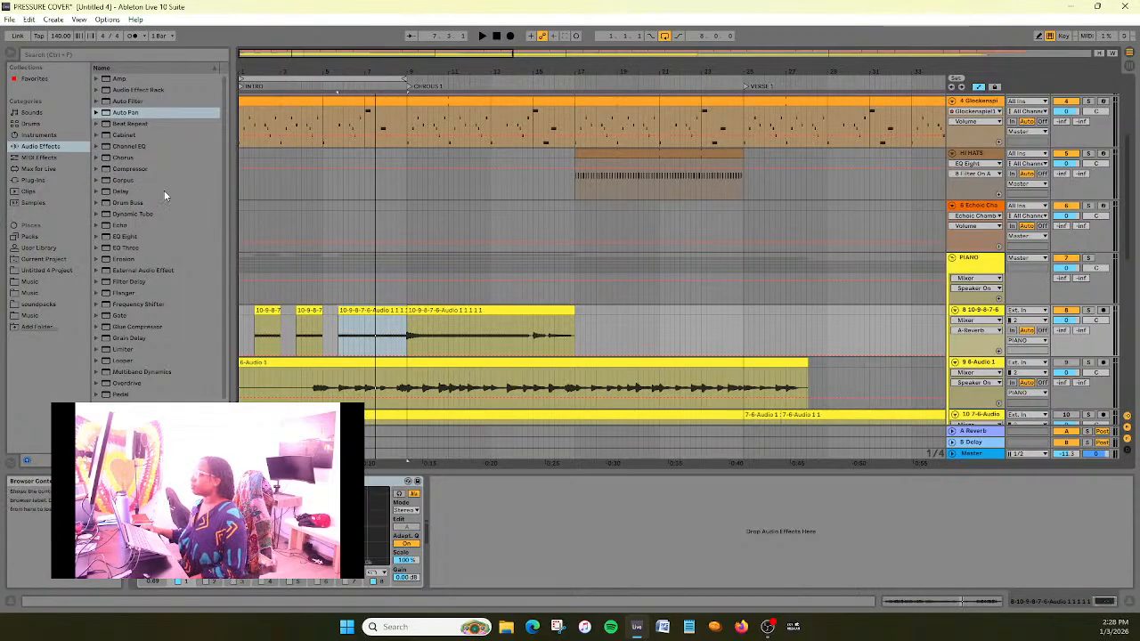
# Browse the Pad category of the Sounds library and audition the presets from 5ths Vocoder Pad through Analog Slow Sweep Pad
pyautogui.click(39, 113)
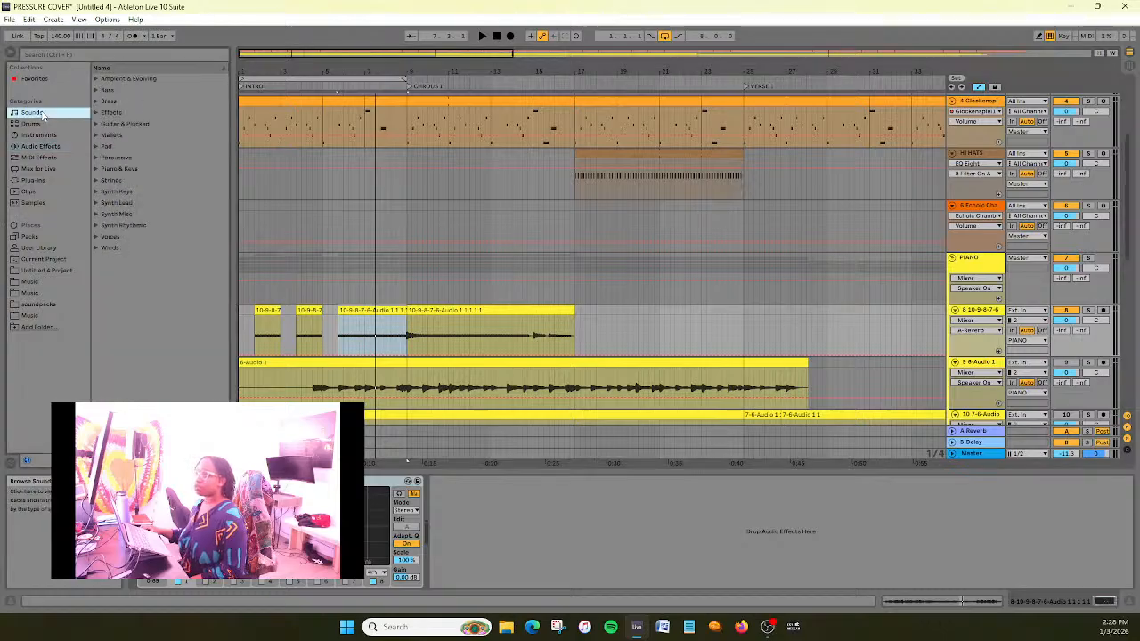
pyautogui.click(97, 147)
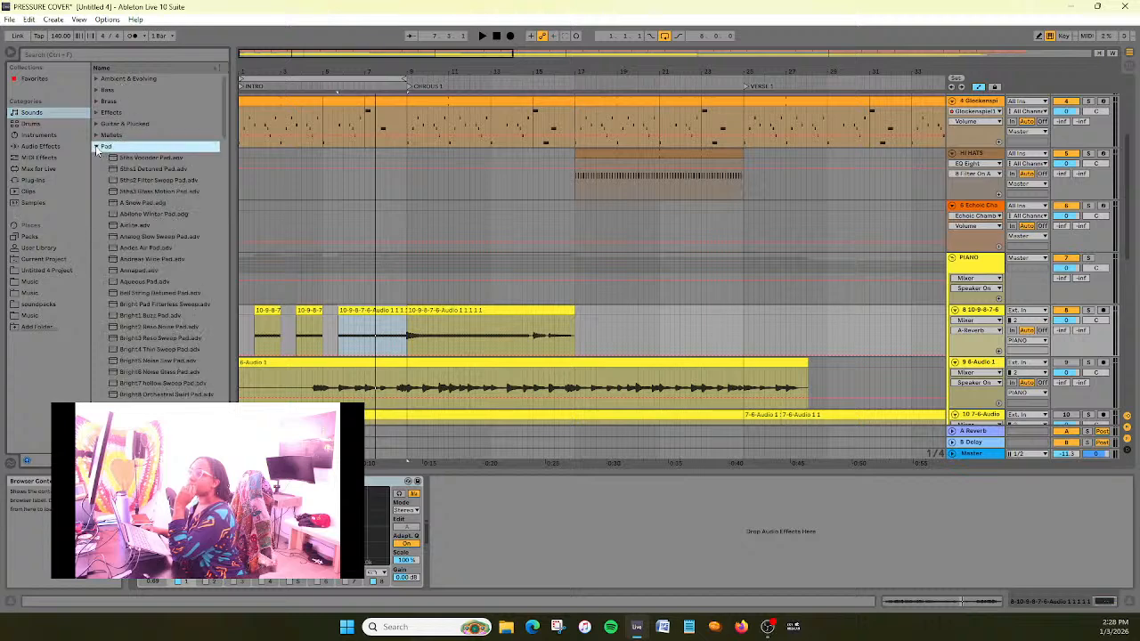
pyautogui.click(158, 158)
pyautogui.click(161, 169)
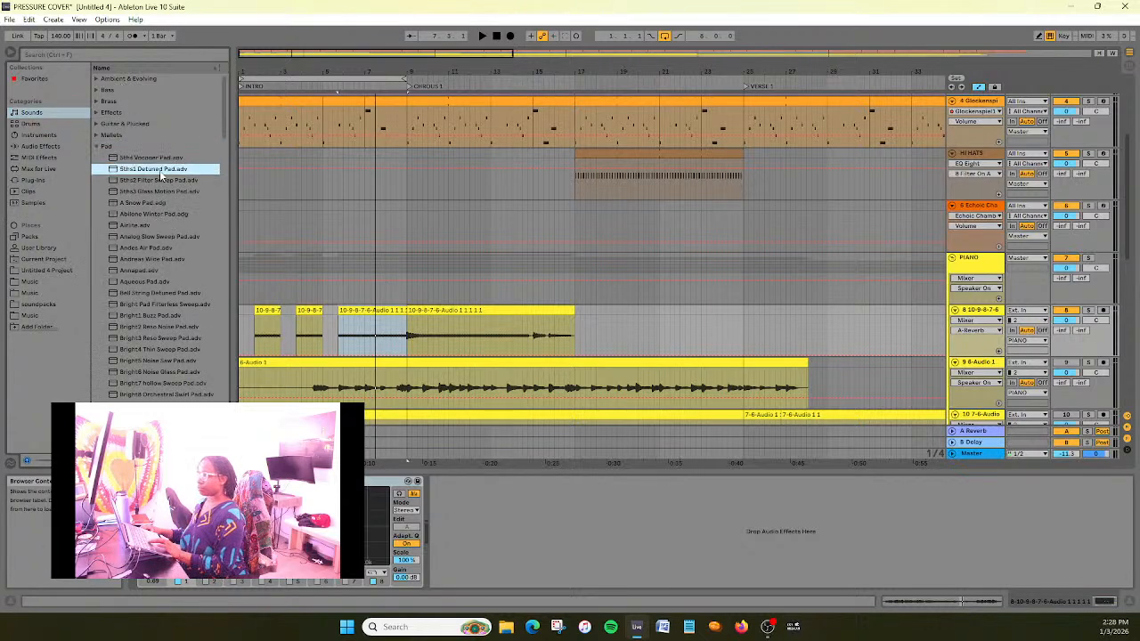
pyautogui.click(162, 179)
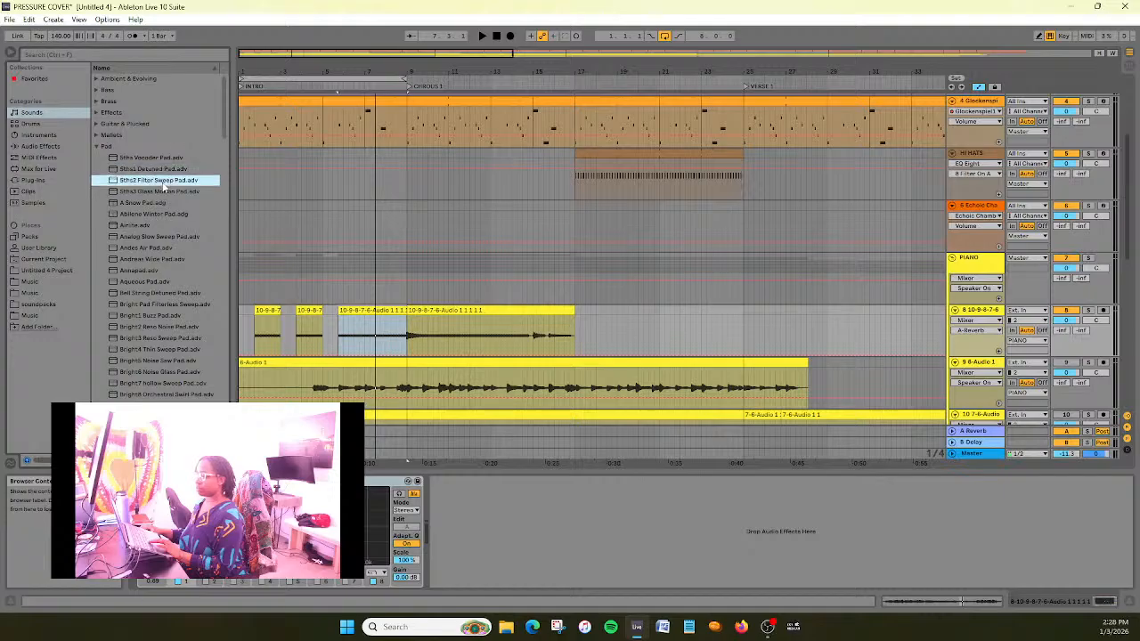
pyautogui.click(162, 191)
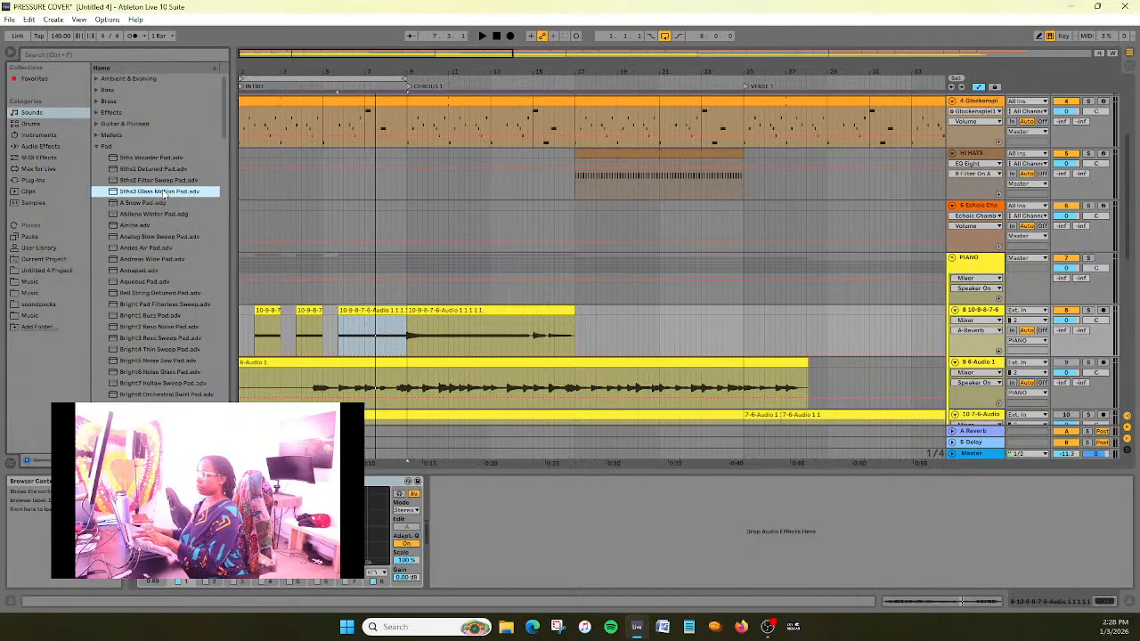
pyautogui.click(165, 204)
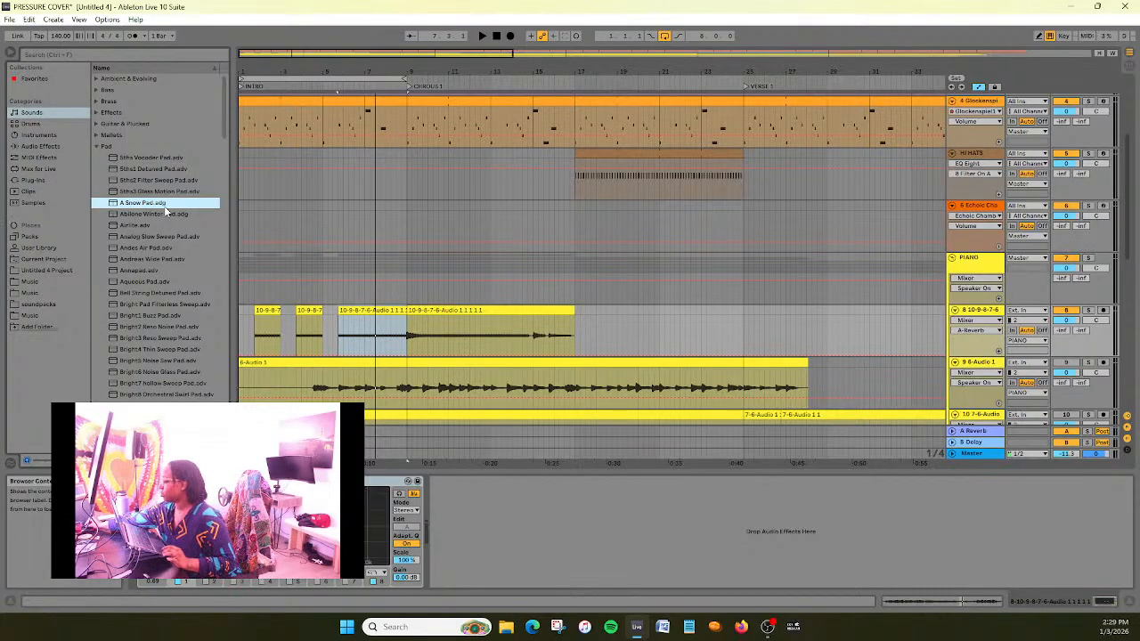
pyautogui.click(167, 217)
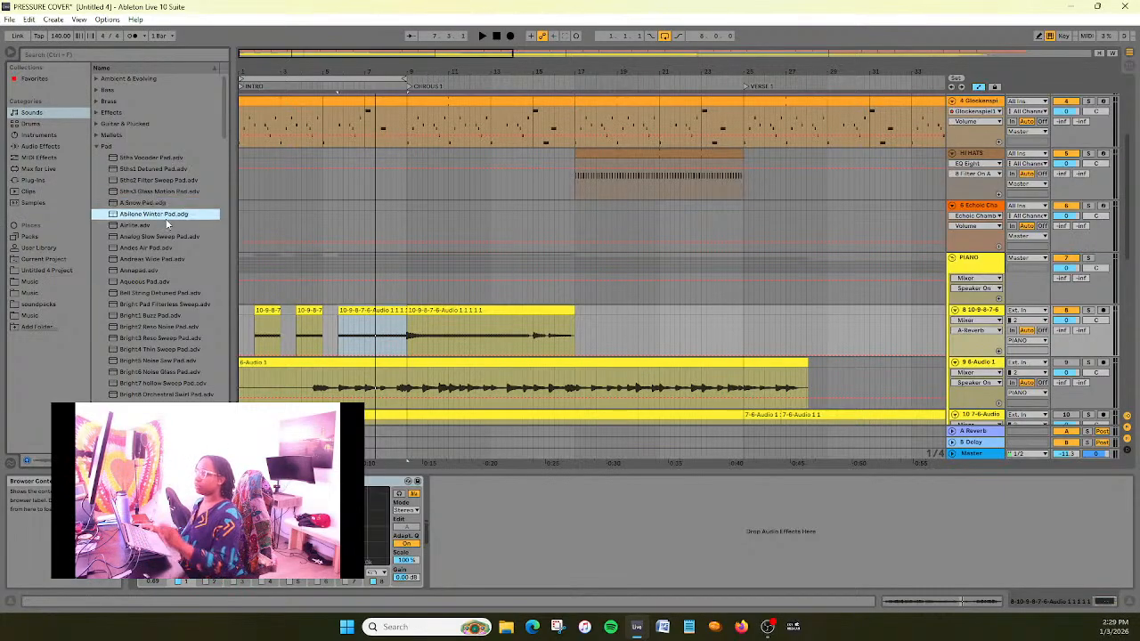
pyautogui.click(166, 226)
pyautogui.press('Down')
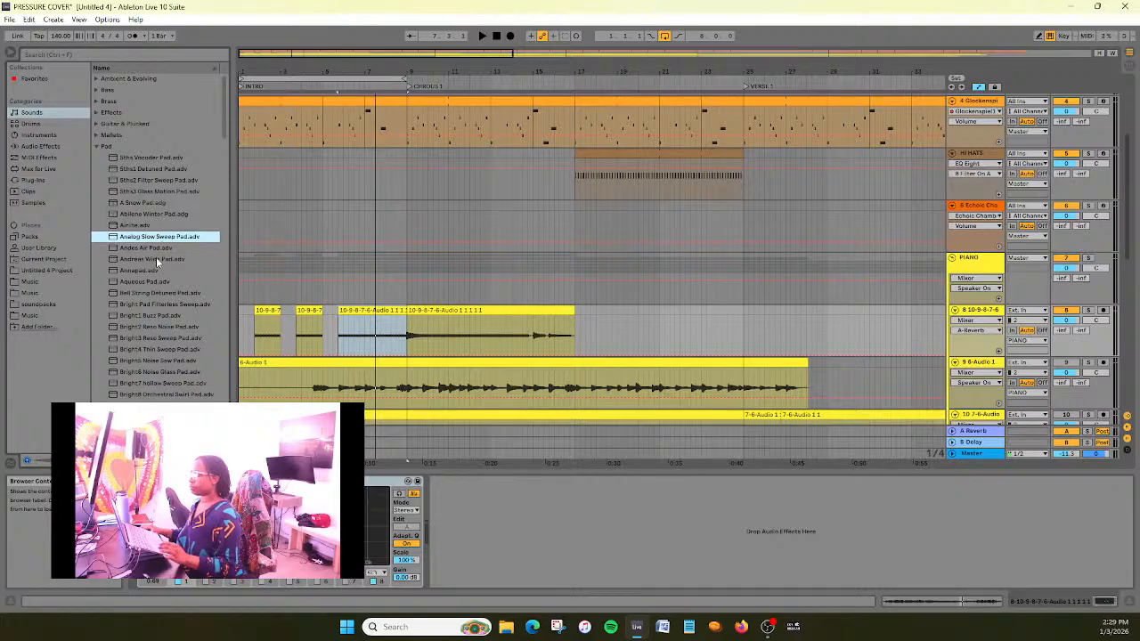
# Audition the pad presets from Andes Air Pad through Bright3 Reso Sweep Pad
pyautogui.click(156, 249)
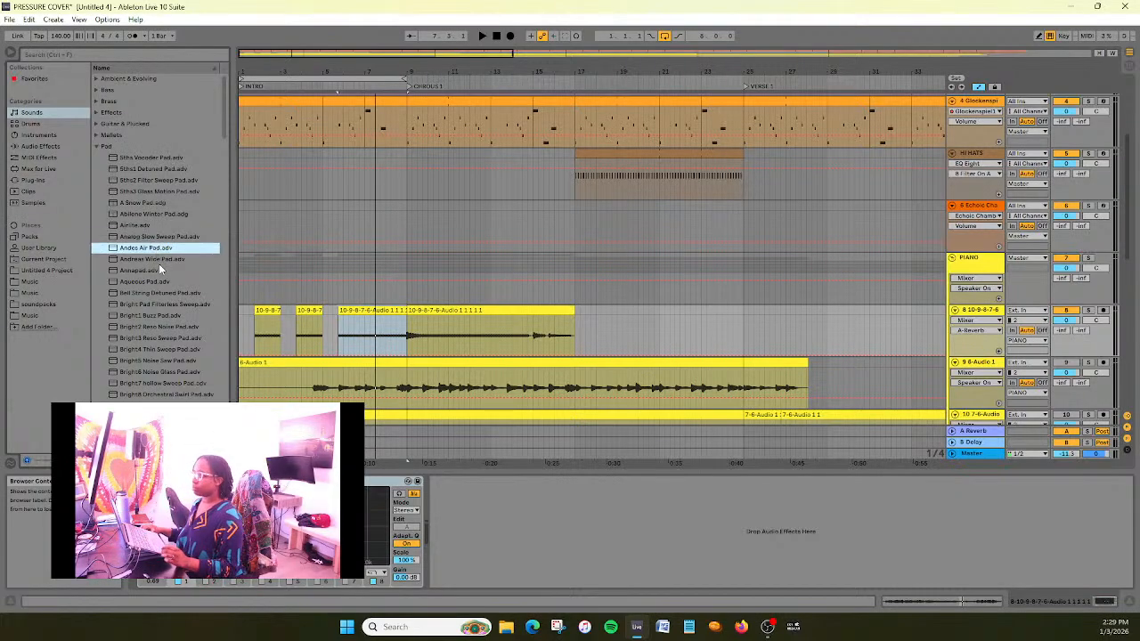
pyautogui.press('Down')
pyautogui.click(162, 272)
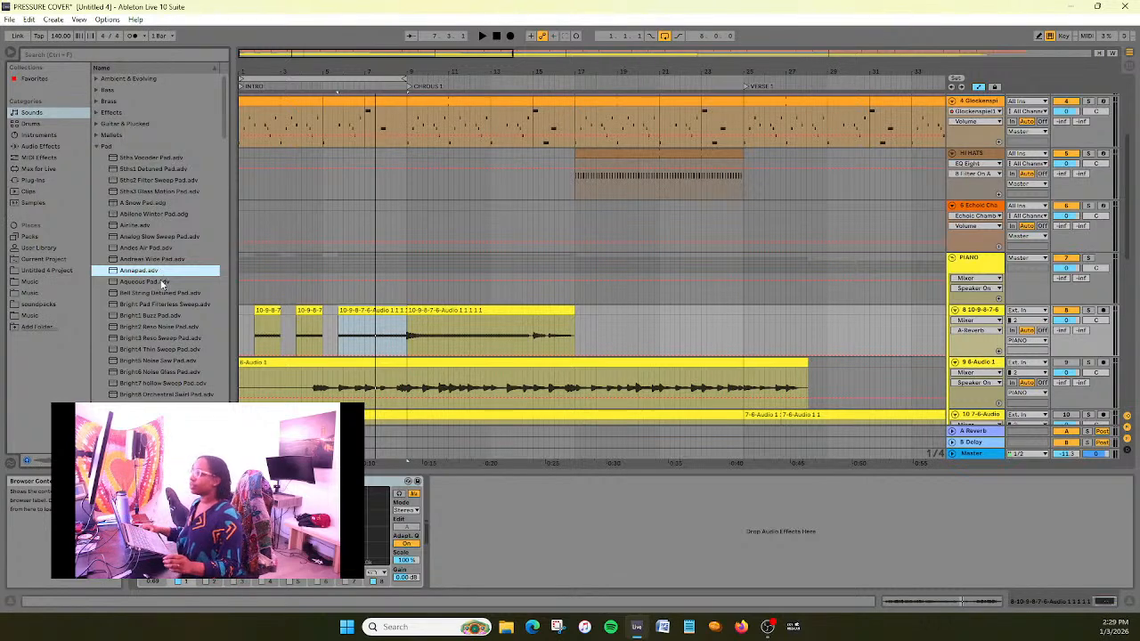
pyautogui.click(162, 283)
pyautogui.click(162, 294)
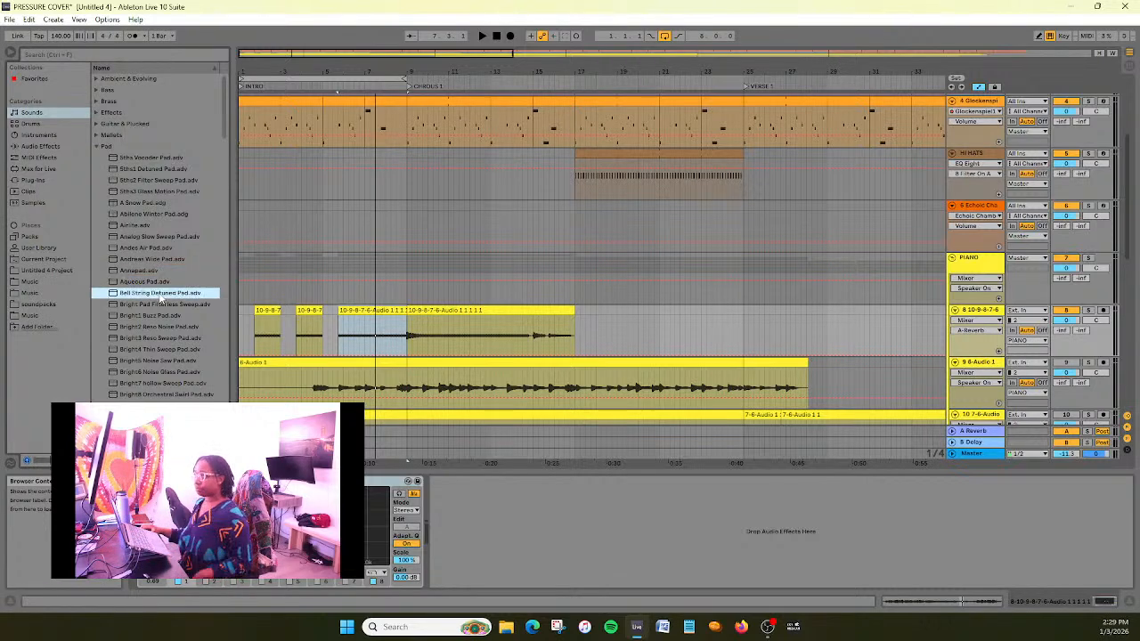
pyautogui.click(162, 304)
pyautogui.click(162, 316)
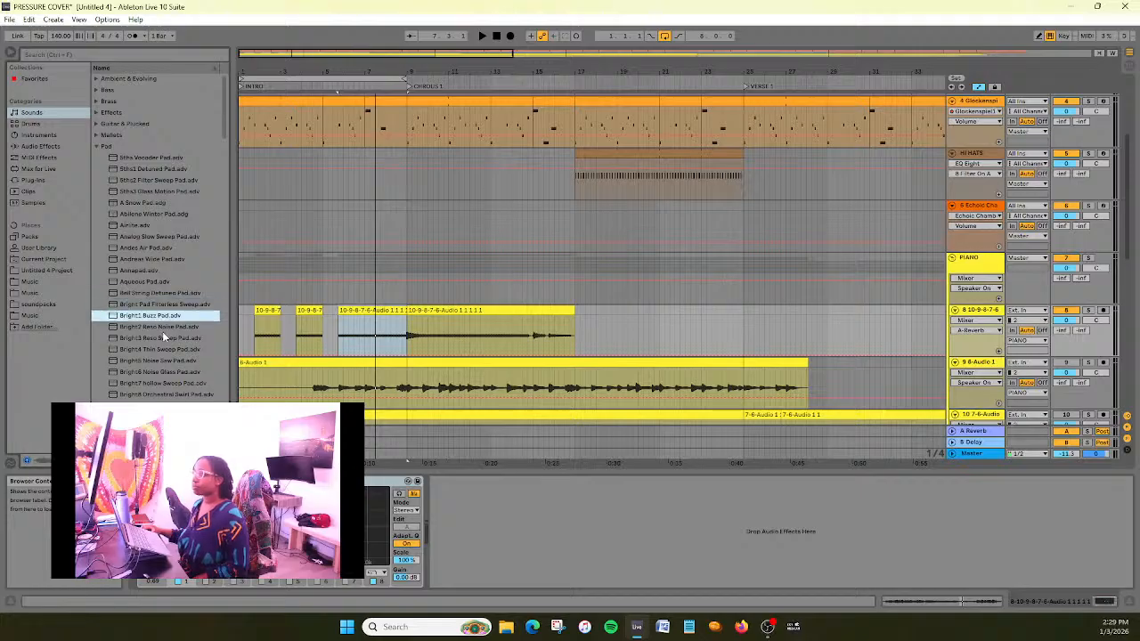
pyautogui.click(163, 329)
pyautogui.click(164, 340)
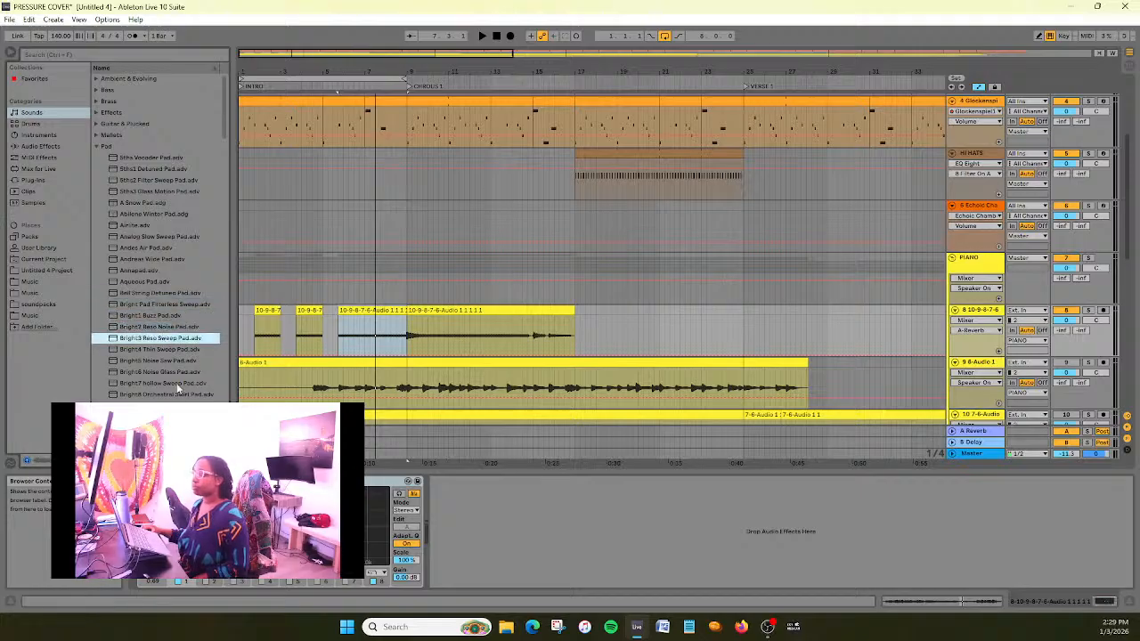
# Compare the presets from Bright2 Reso Noise Pad through Bright5 Noise Saw Pad, replay Bright3 Reso Sweep Pad, and reset the playhead to the song start
pyautogui.click(163, 327)
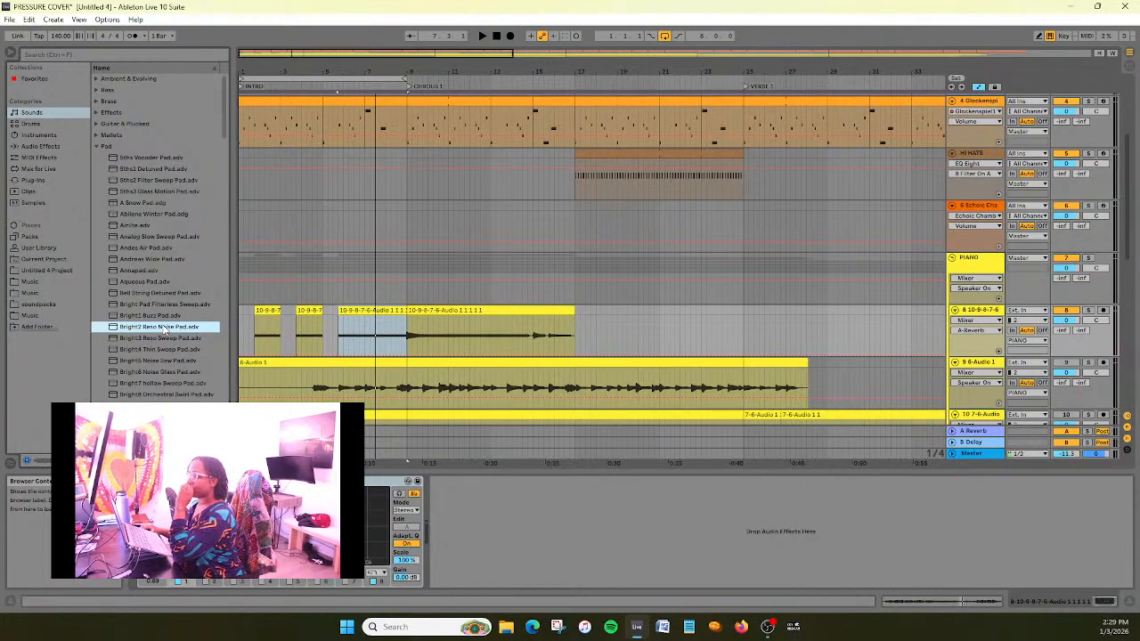
pyautogui.click(163, 339)
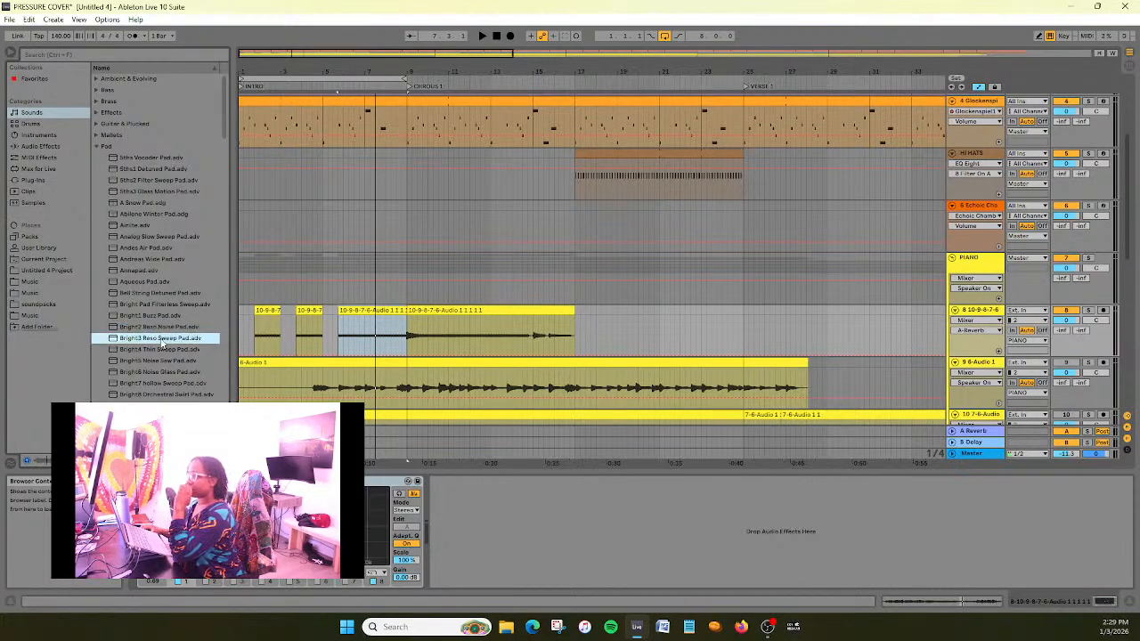
pyautogui.click(163, 350)
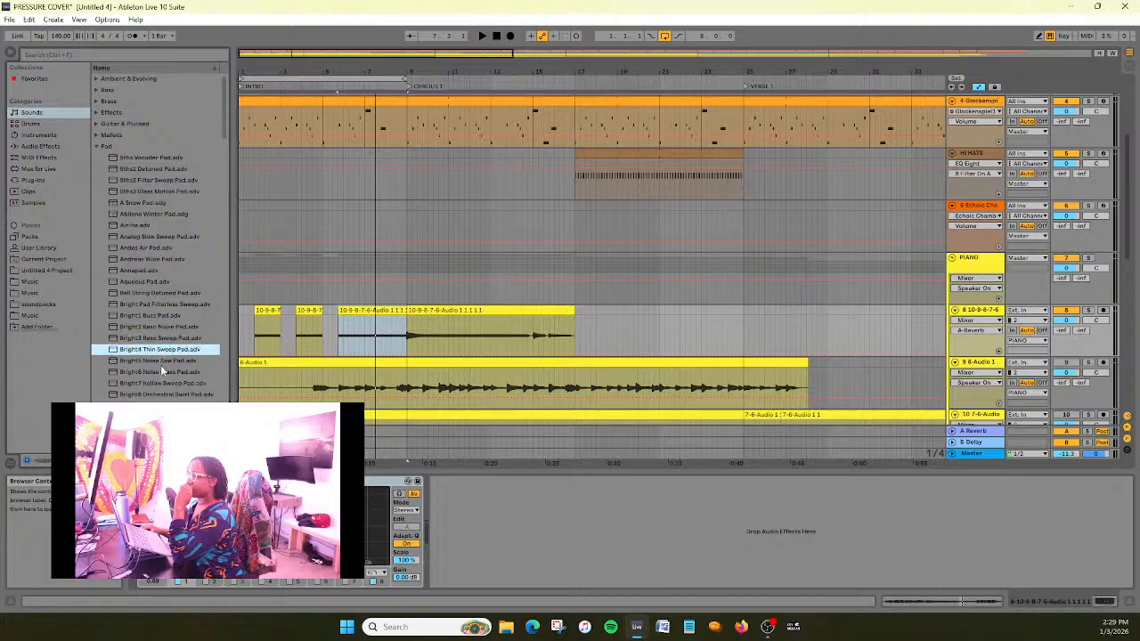
pyautogui.click(163, 362)
pyautogui.click(164, 339)
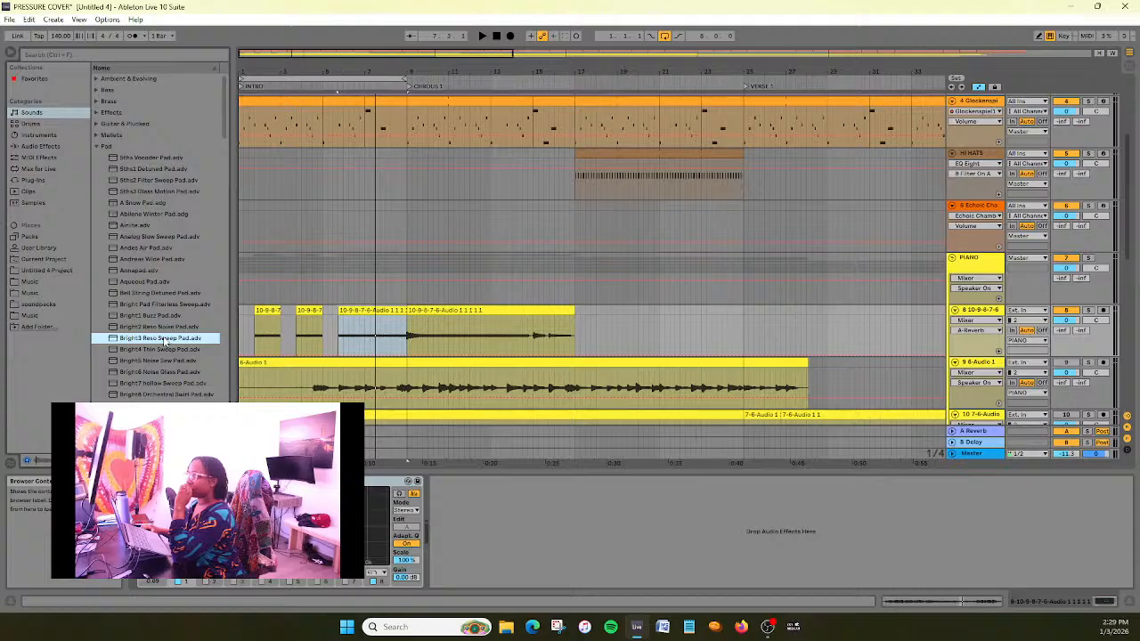
pyautogui.click(496, 37)
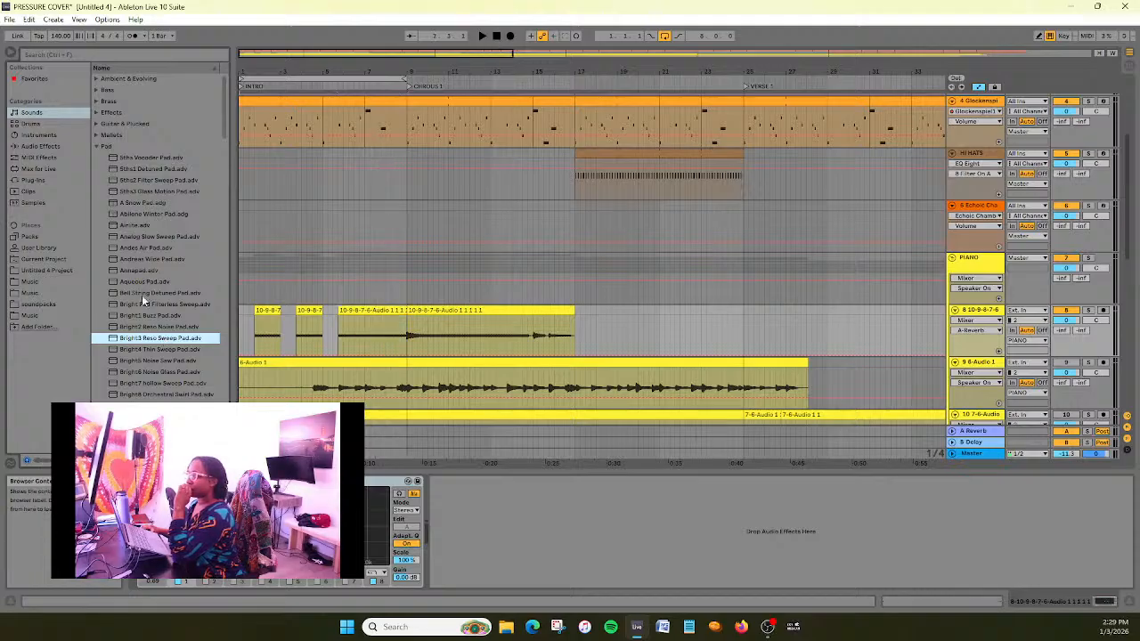
# Audition Bright6 Noise Glass Pad, Bright7 Hollow Sweep Pad and Buzz1 Slow Sweep Pad
pyautogui.scroll(-2, 142, 300)
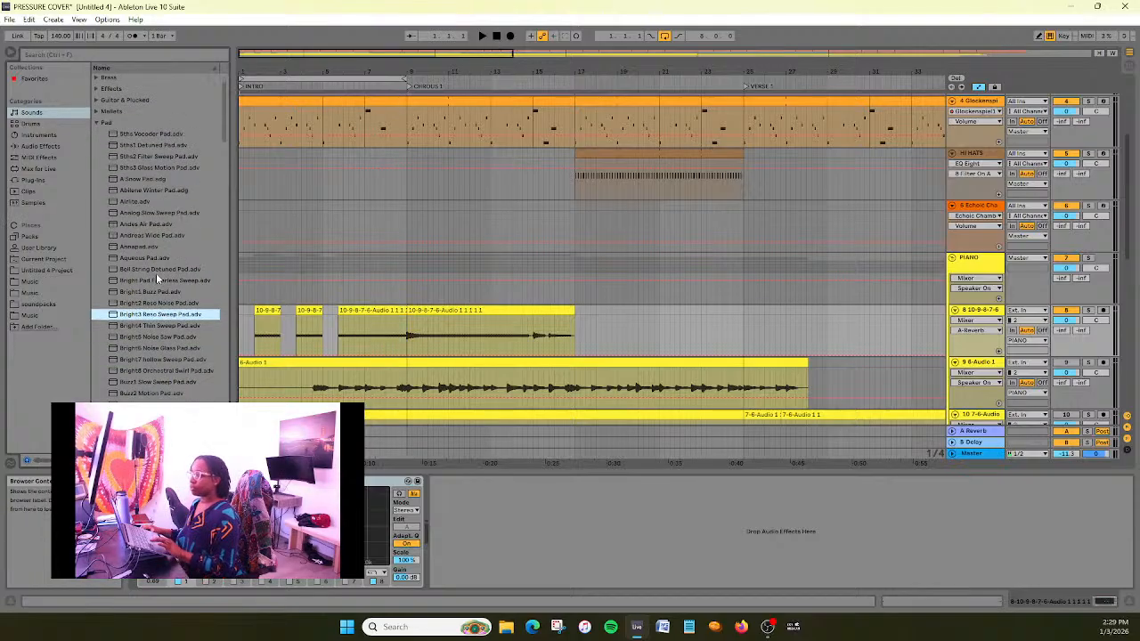
pyautogui.click(164, 350)
pyautogui.click(163, 361)
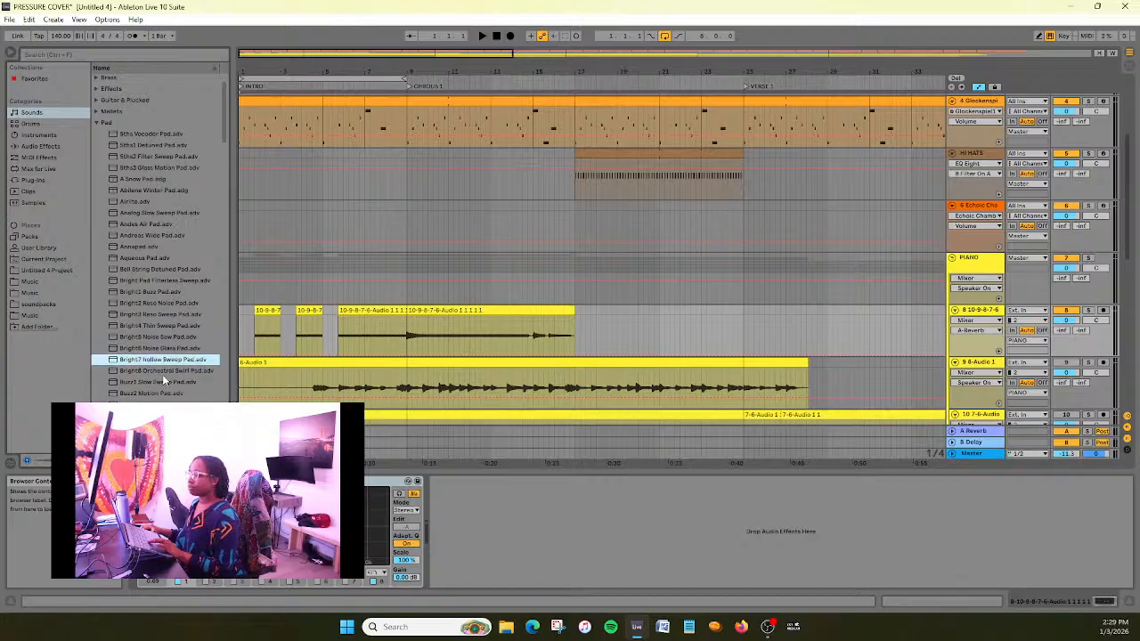
pyautogui.click(164, 383)
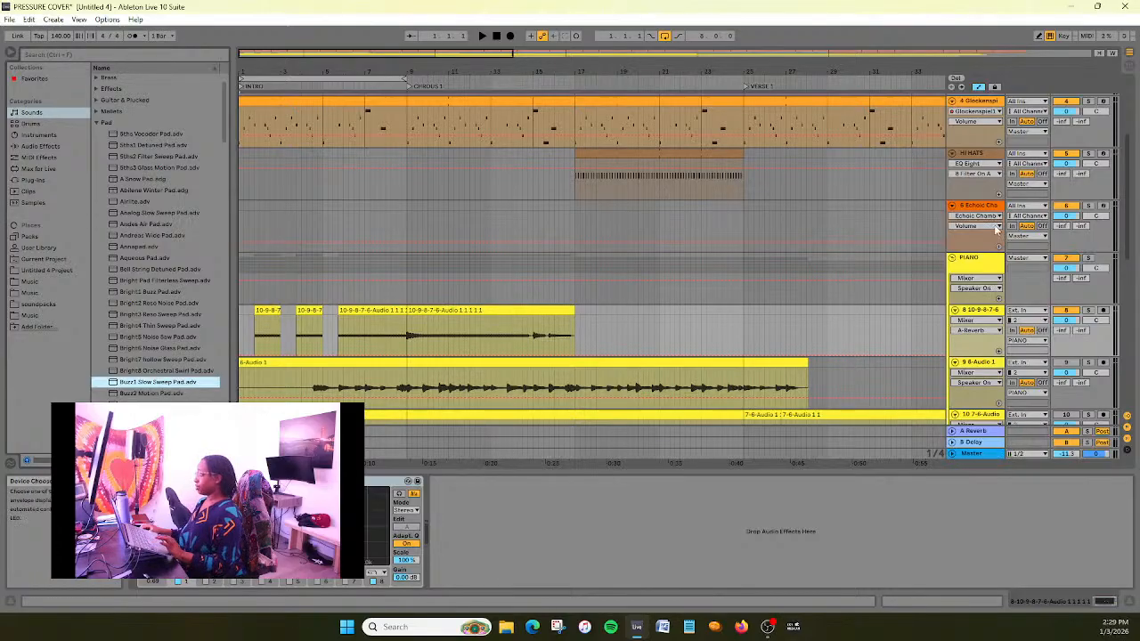
# Insert a MIDI track below the Glockenspiel track and load Buzz1 Slow Sweep Pad onto it
pyautogui.scroll(1, 964, 206)
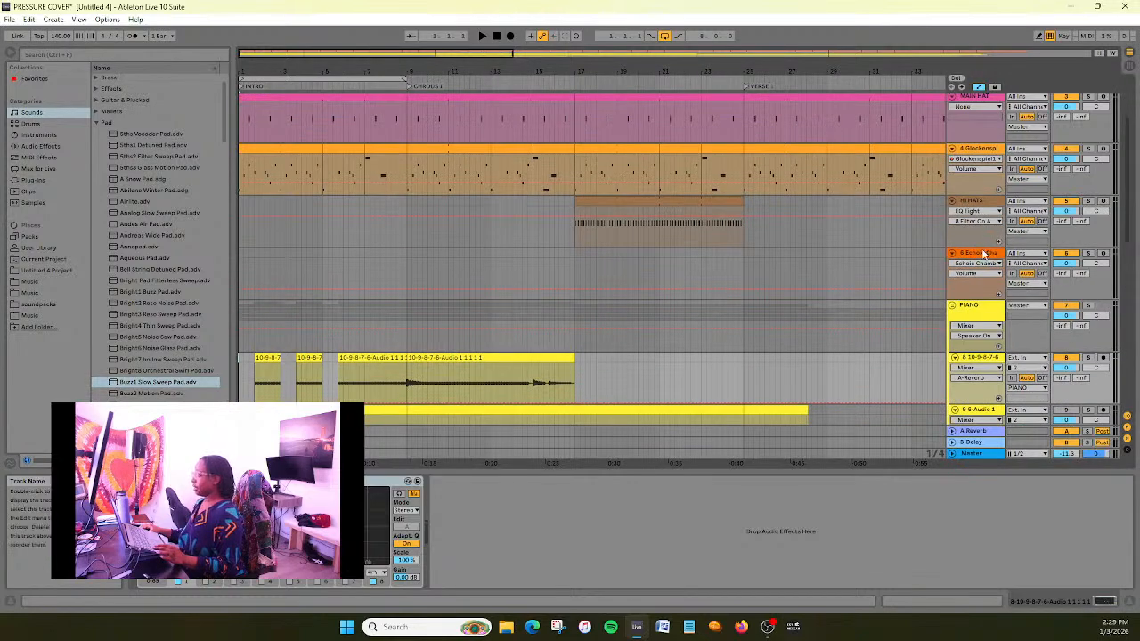
pyautogui.scroll(1, 983, 210)
pyautogui.rightClick(986, 186)
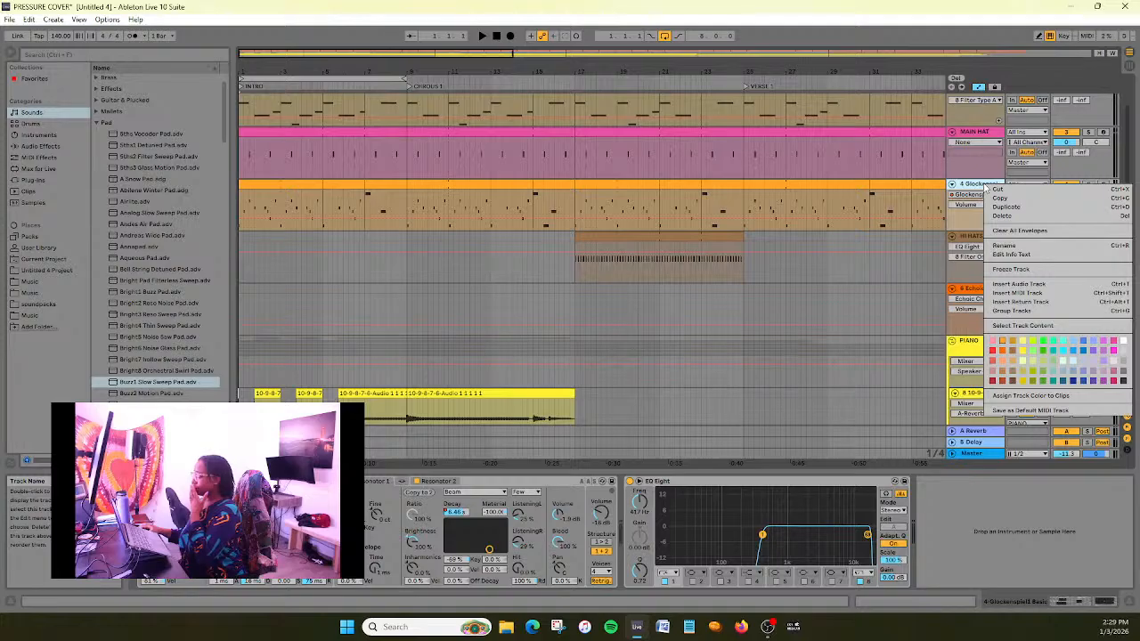
pyautogui.click(1017, 292)
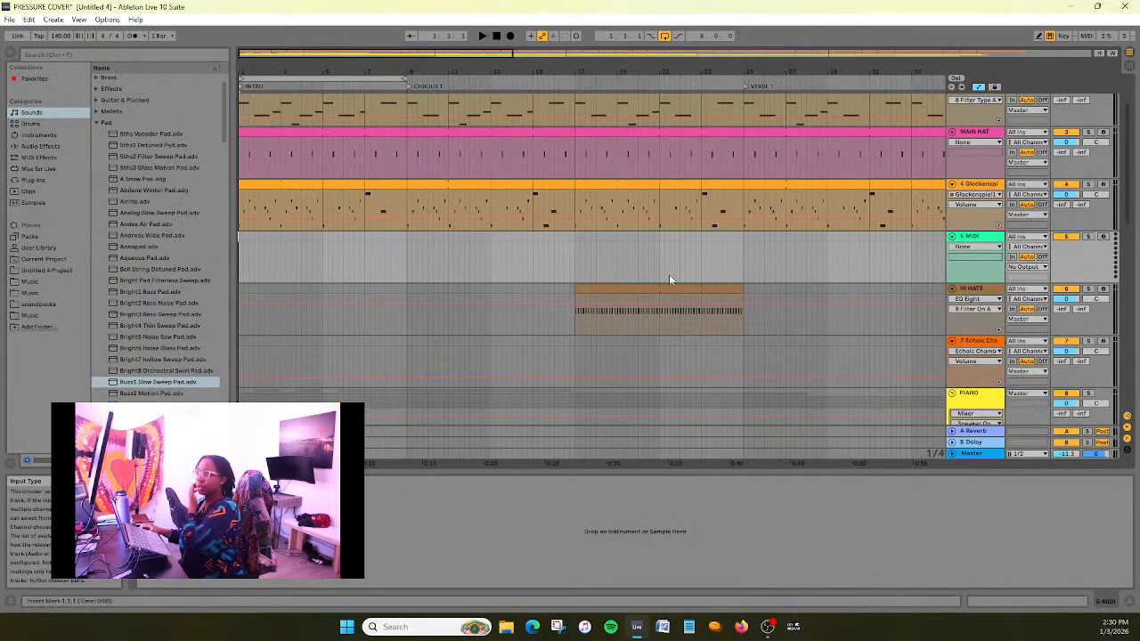
pyautogui.click(167, 385)
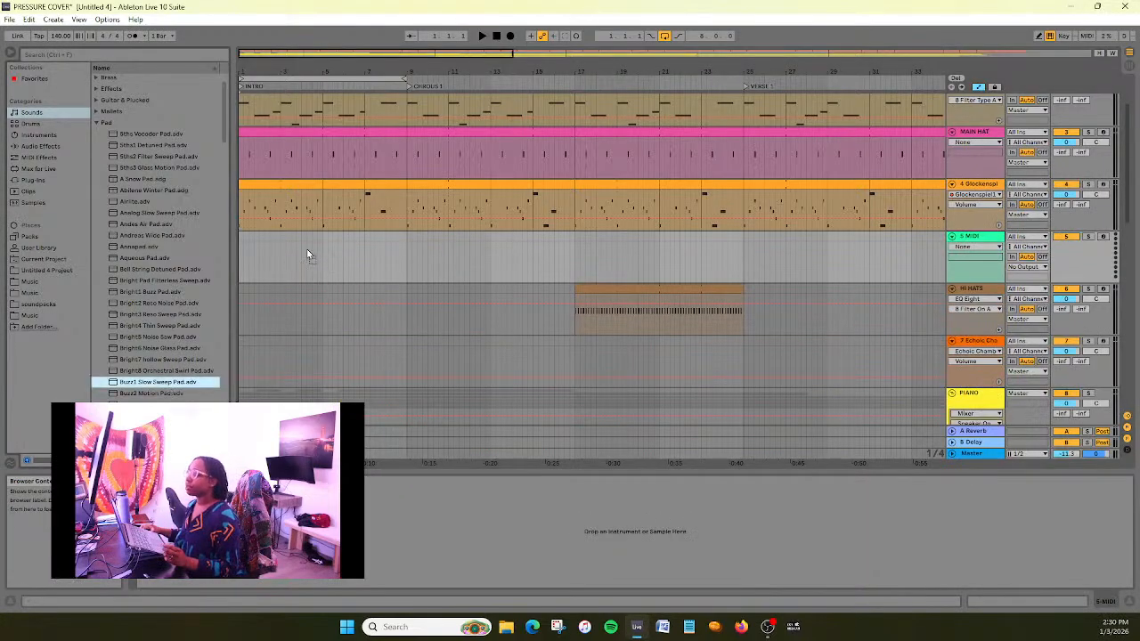
pyautogui.press('Return')
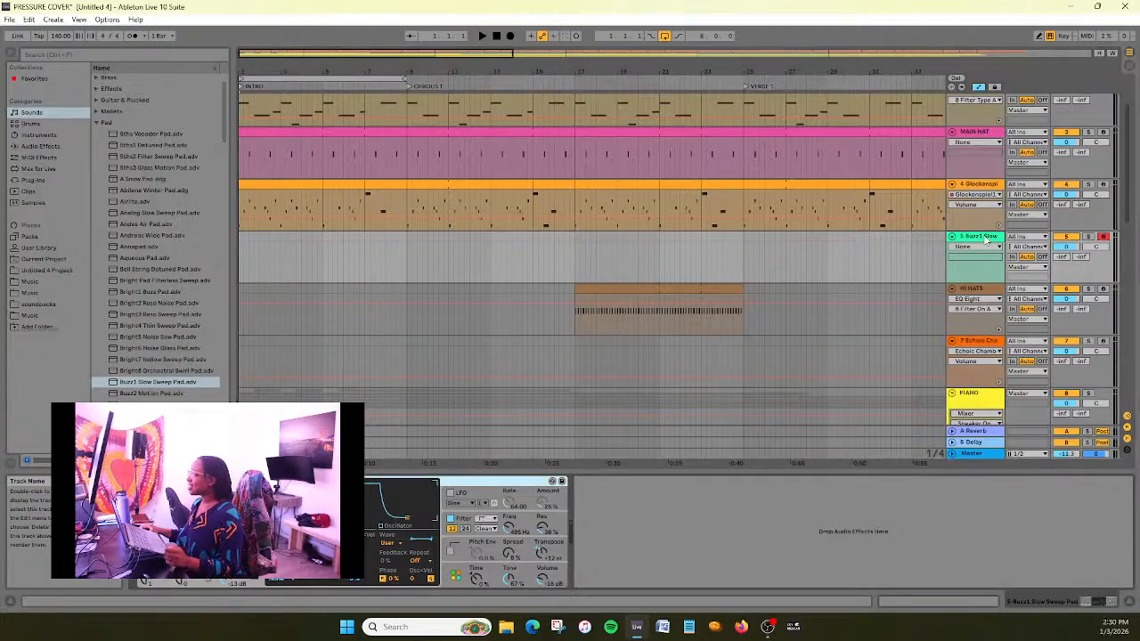
# Create an empty MIDI clip in the first Session View slot of the Buzz1 Slow Sweep Pad track
pyautogui.click(1129, 71)
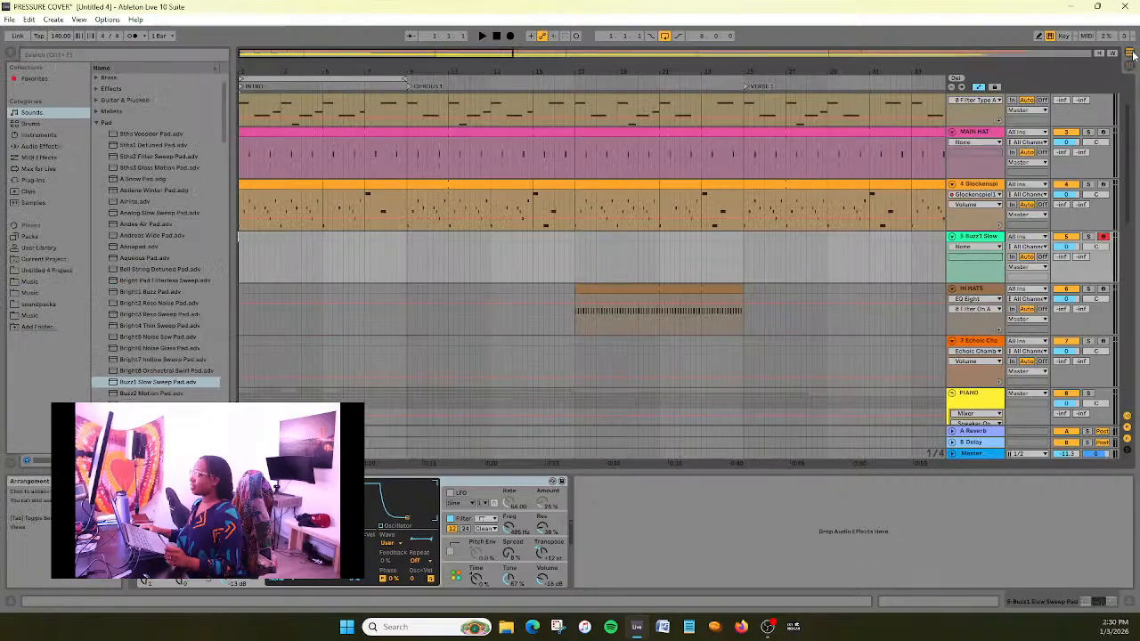
pyautogui.click(1131, 56)
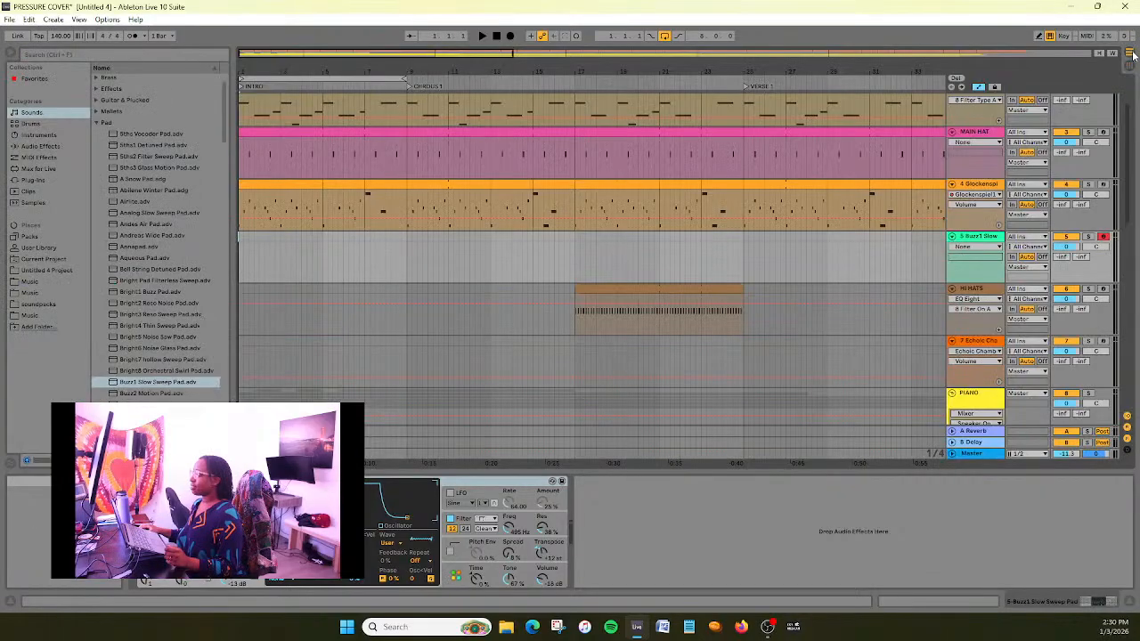
pyautogui.click(1131, 73)
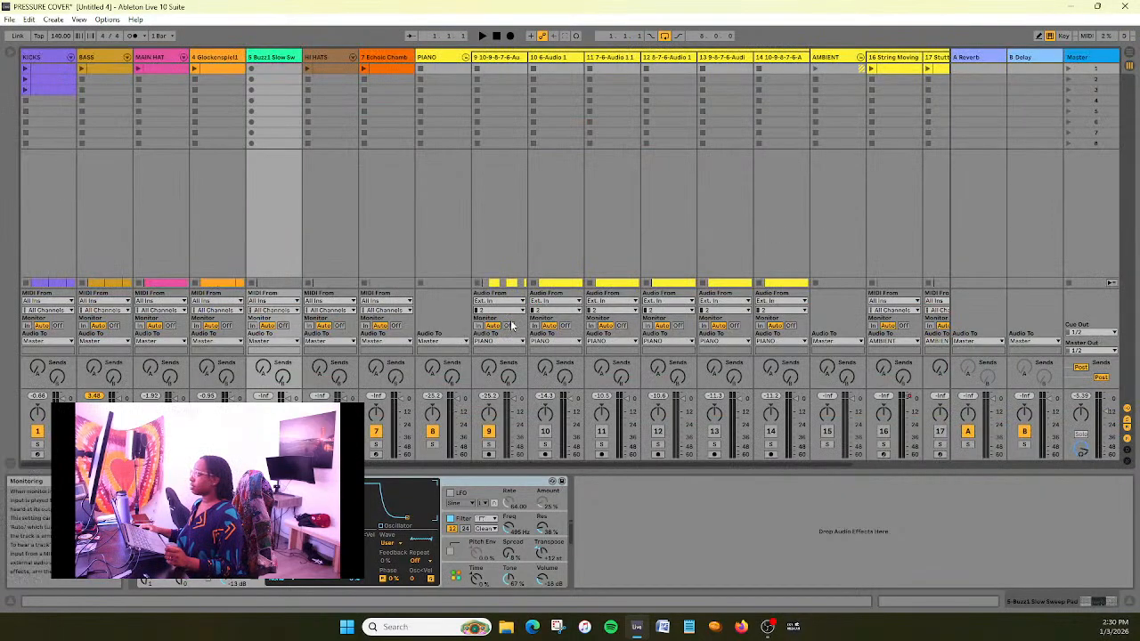
pyautogui.doubleClick(276, 69)
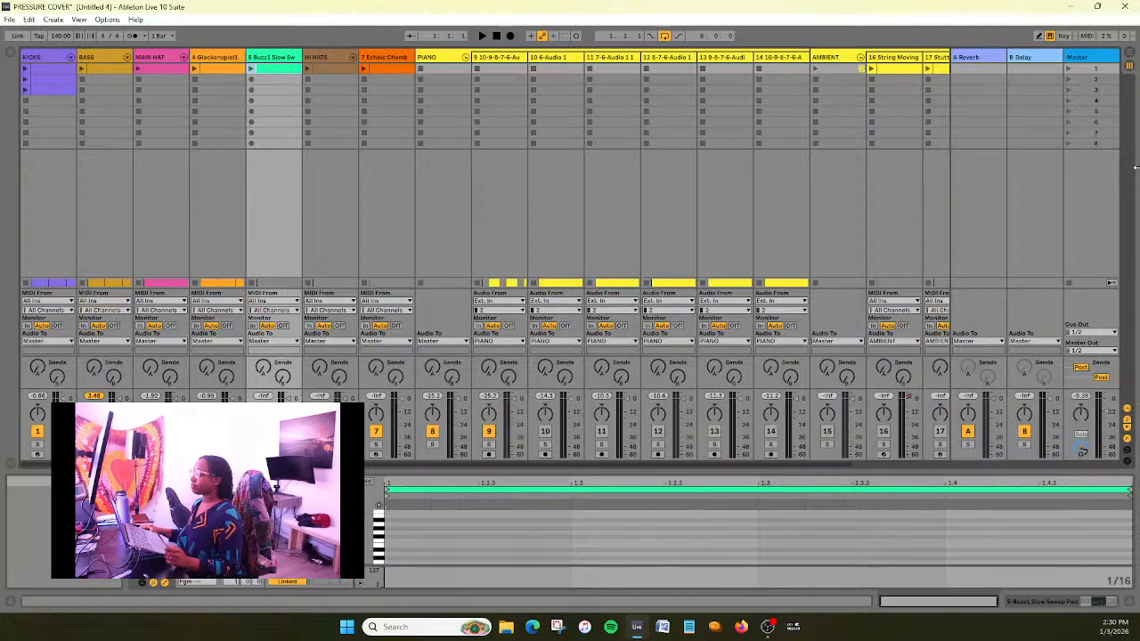
# Add a C0 note at the start of the empty Buzz1 Slow Sweep Pad clip and lengthen it to one beat
pyautogui.click(1131, 64)
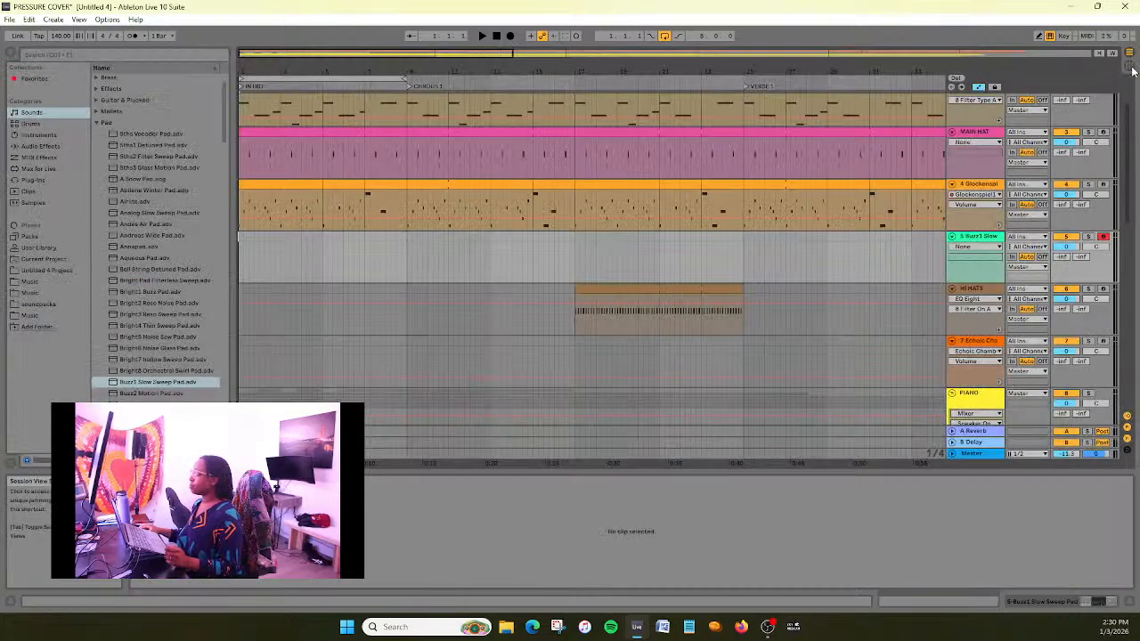
pyautogui.click(1132, 70)
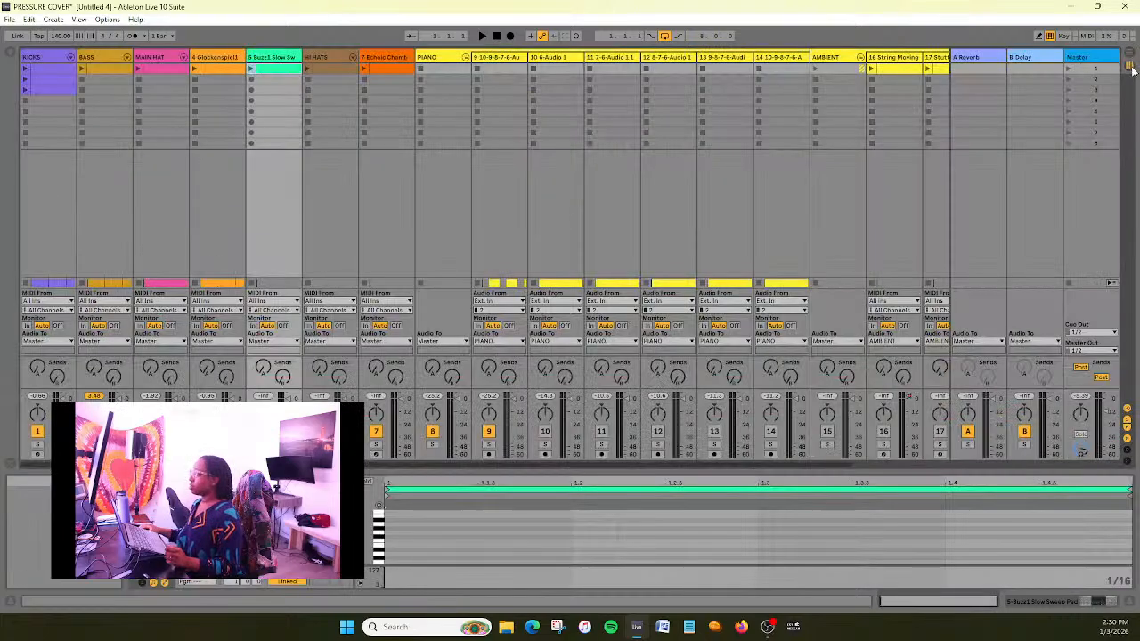
pyautogui.moveTo(467, 473); pyautogui.dragTo(468, 434)
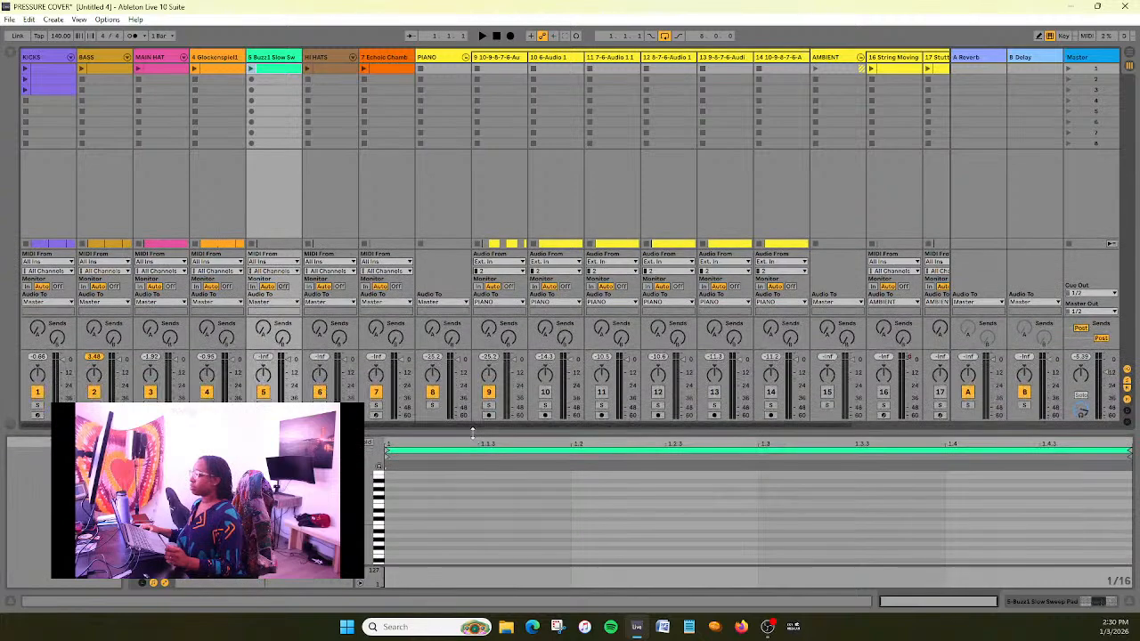
pyautogui.scroll(-10, 445, 503)
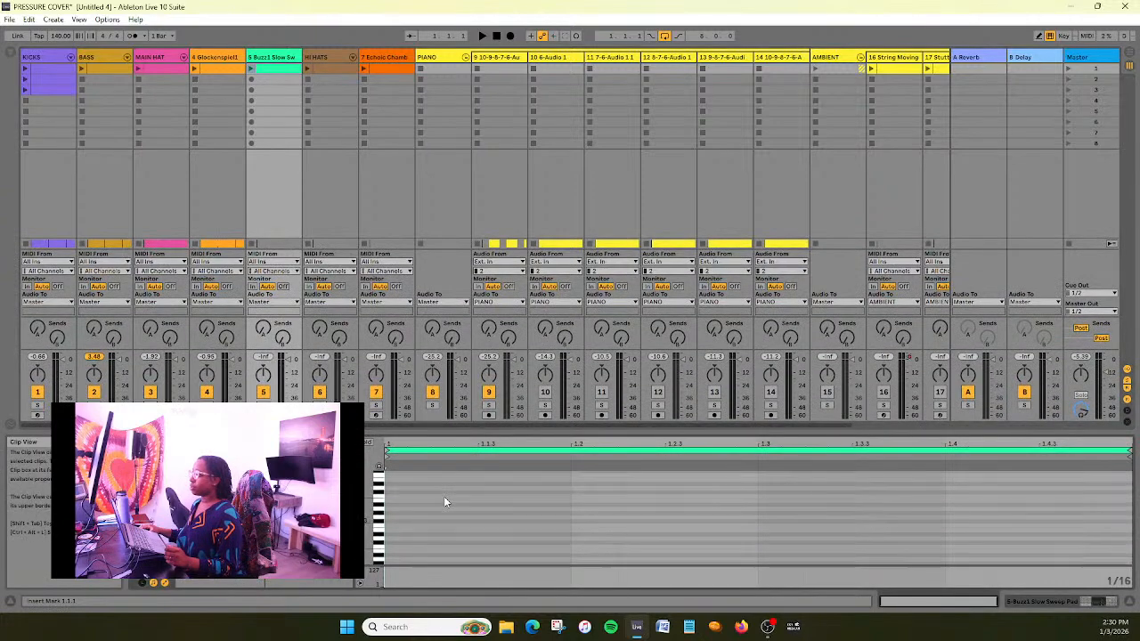
pyautogui.scroll(-3, 444, 499)
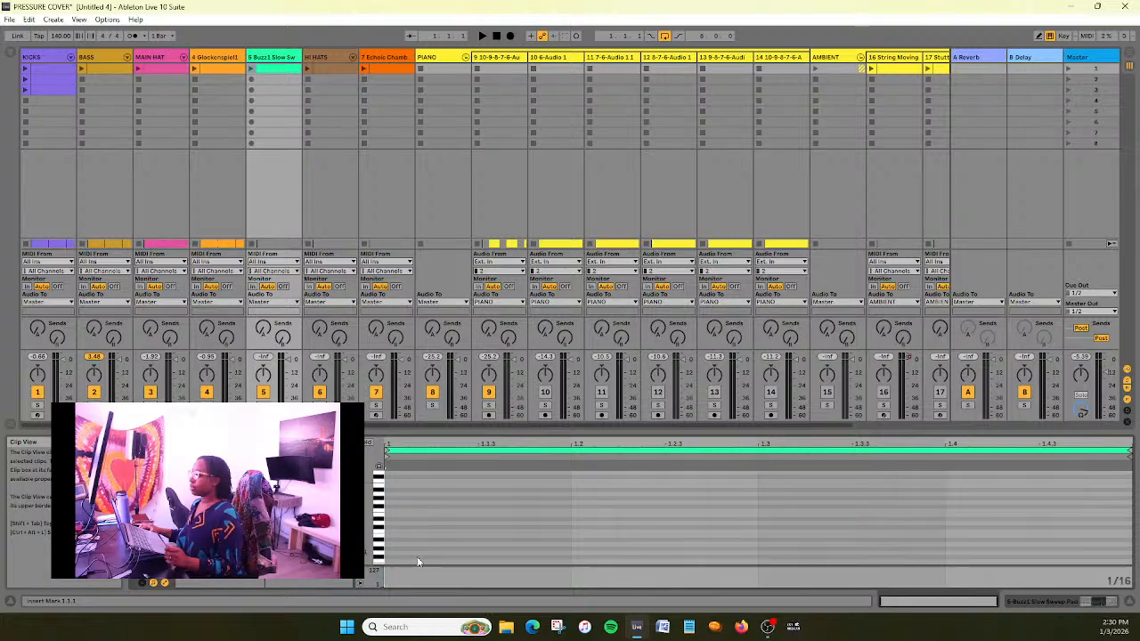
pyautogui.doubleClick(405, 533)
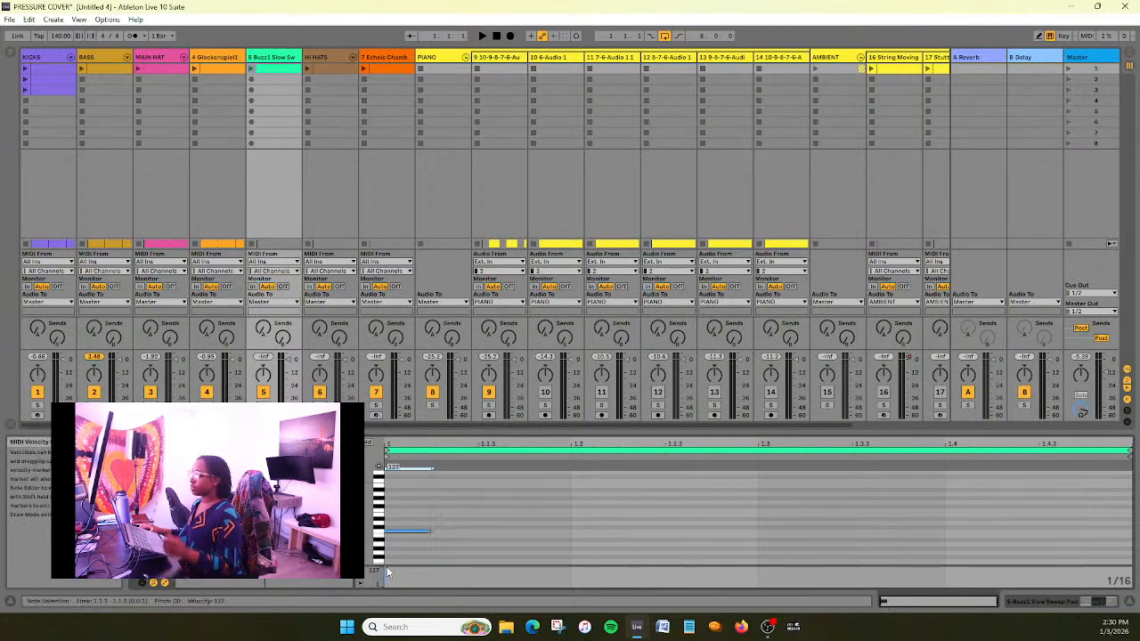
pyautogui.moveTo(432, 532); pyautogui.dragTo(570, 528)
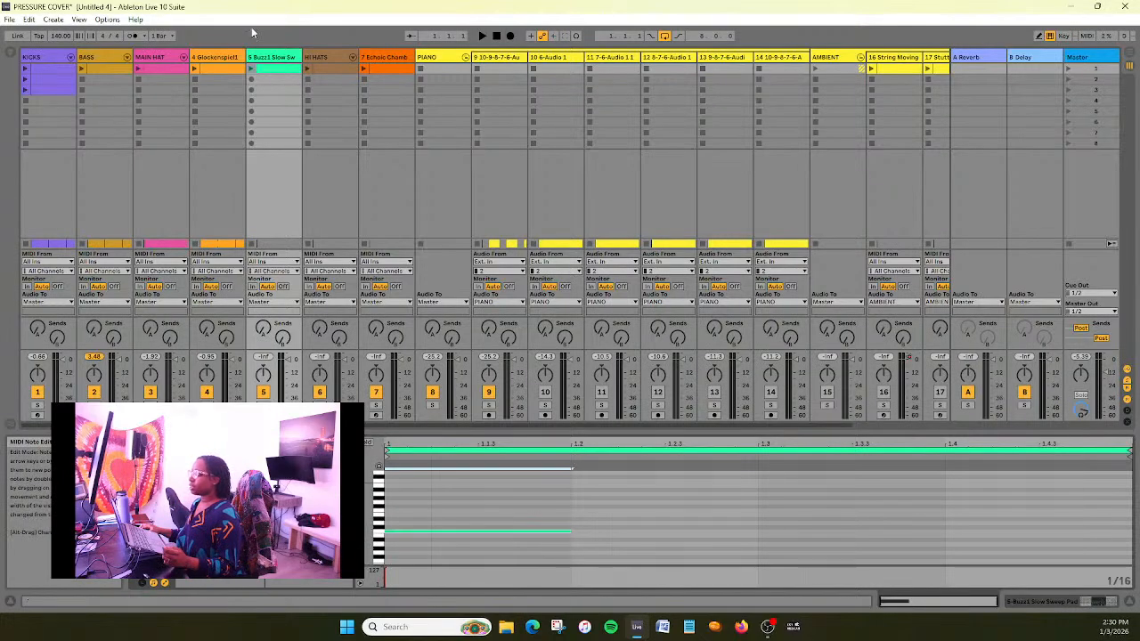
# Launch the Buzz1 Slow Sweep Pad clip, record it into the arrangement from the start of the intro, and return playback to the arrangement
pyautogui.click(253, 69)
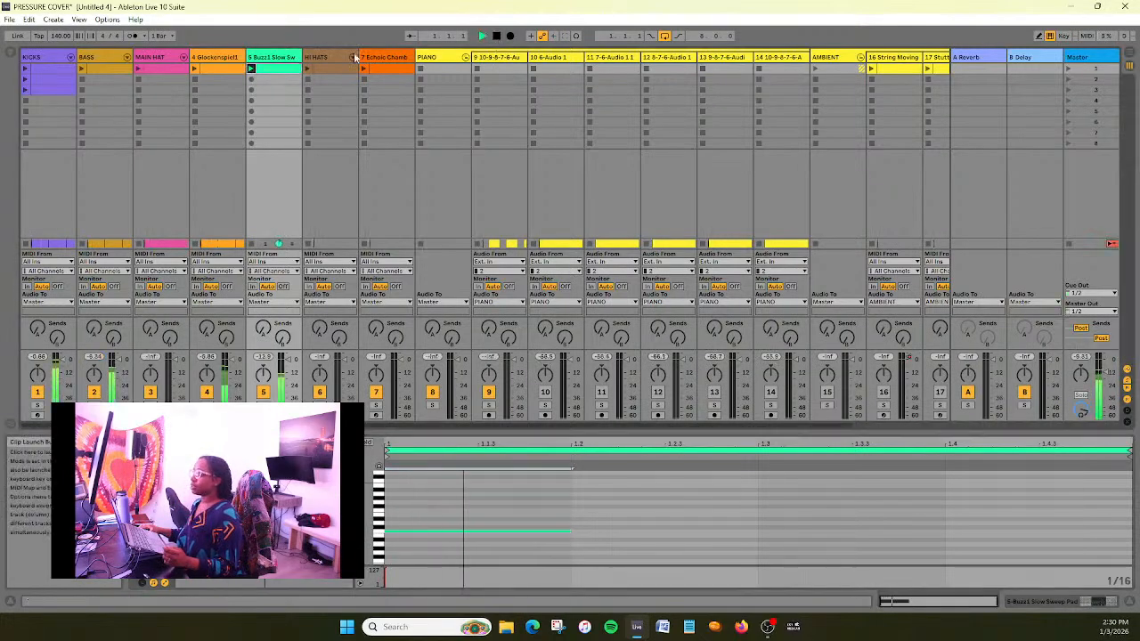
pyautogui.click(1129, 59)
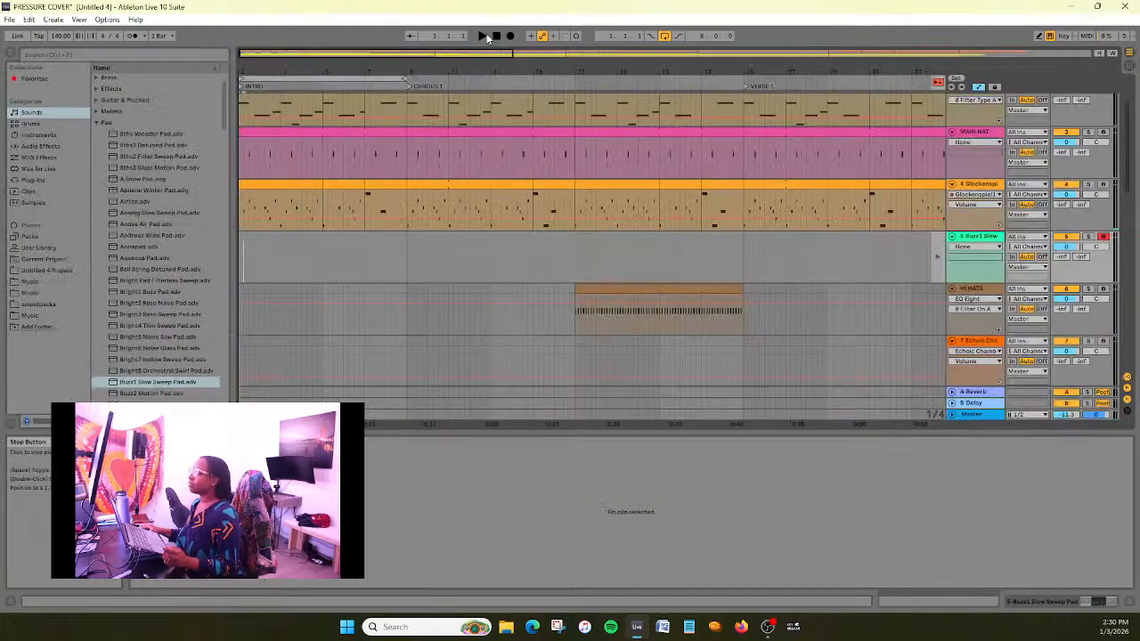
pyautogui.scroll(3, 732, 186)
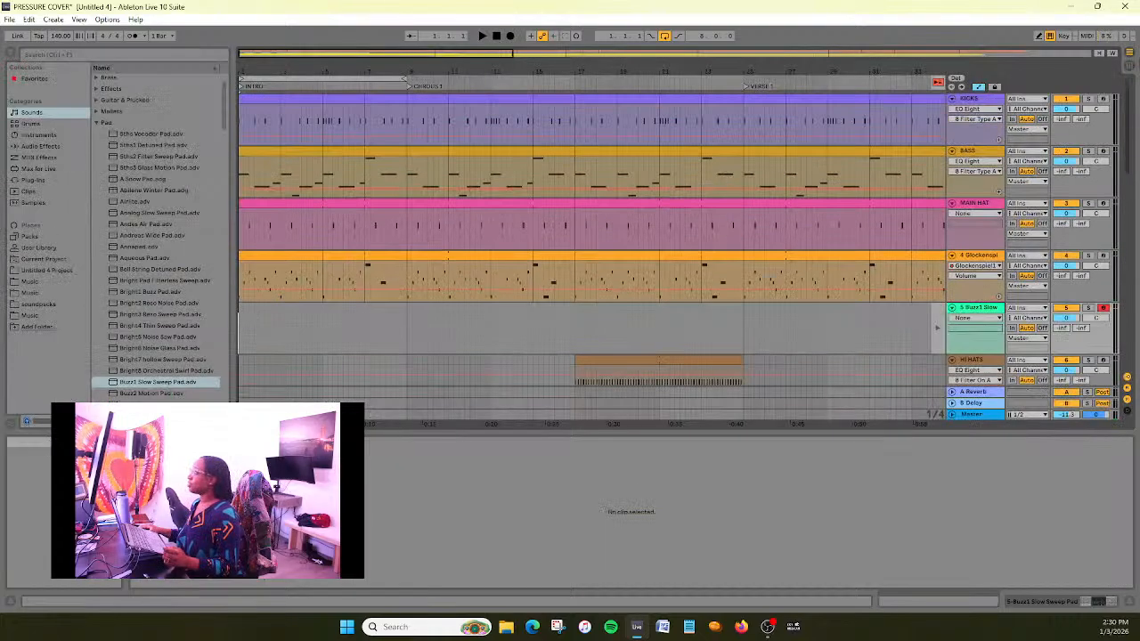
pyautogui.click(1131, 62)
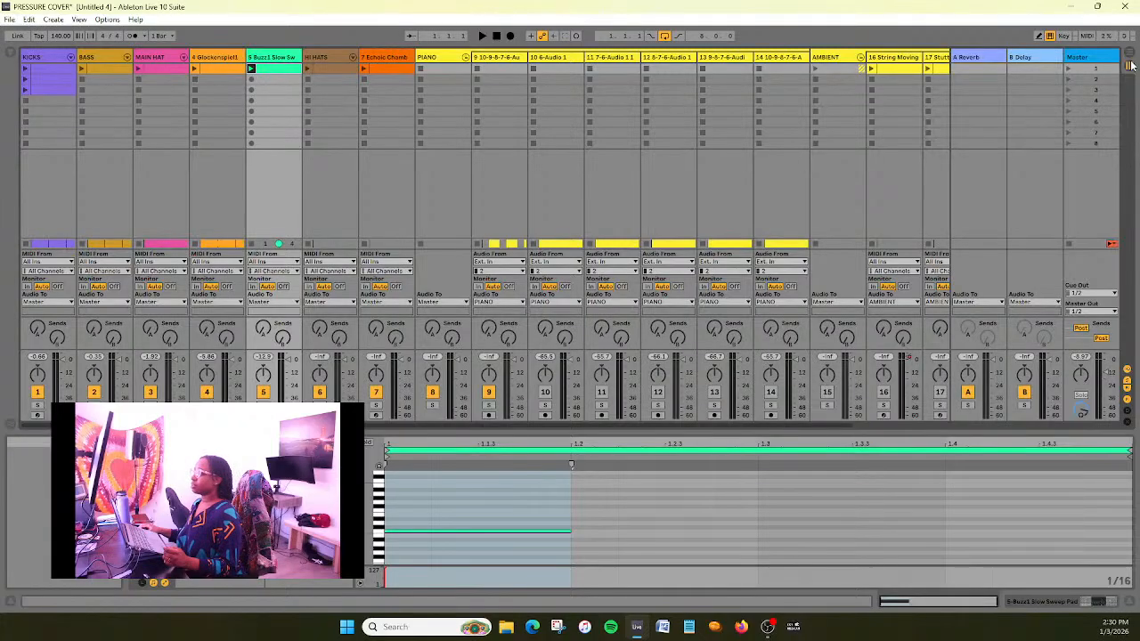
pyautogui.click(1129, 57)
pyautogui.press('space')
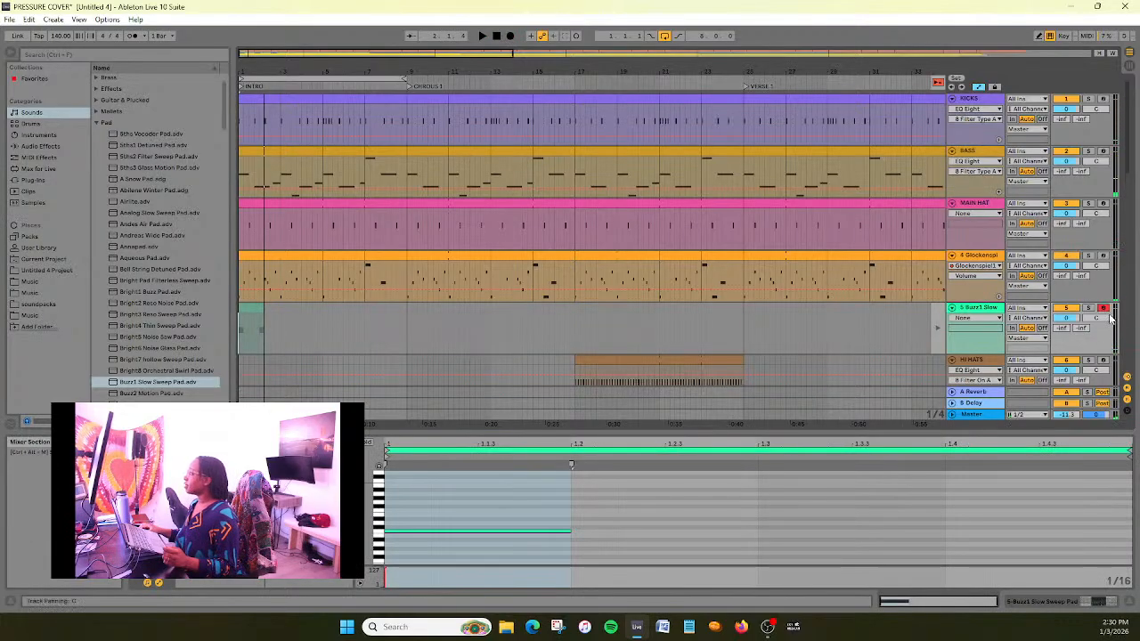
pyautogui.click(937, 84)
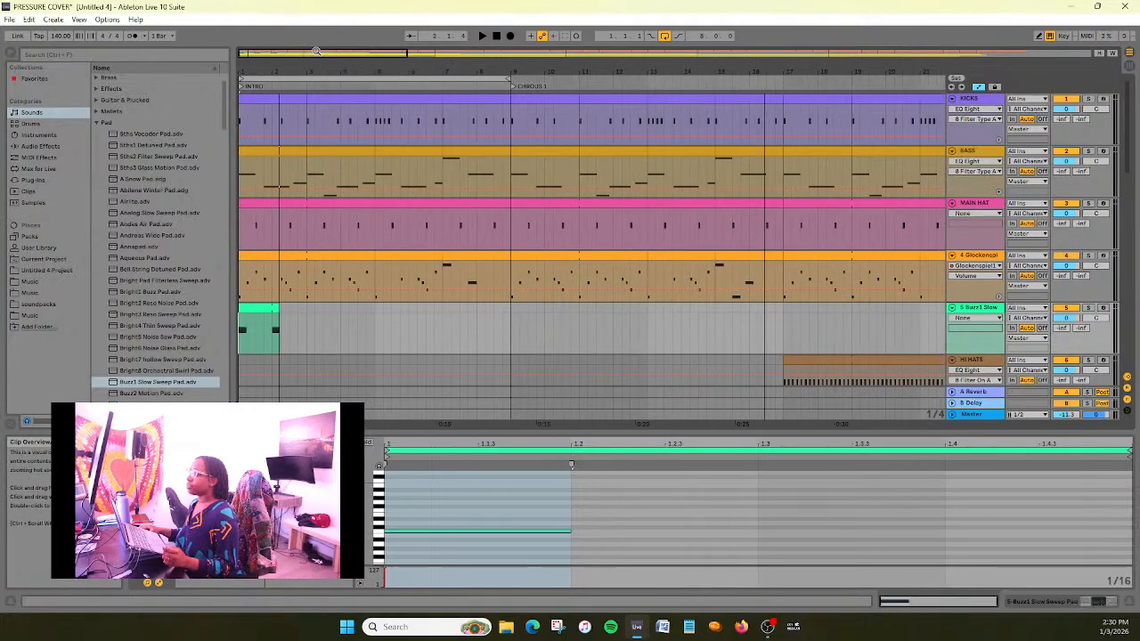
# Extend the recorded pad clip's loop to two bars and lengthen the clip in the arrangement to the start of bar 5
pyautogui.doubleClick(265, 306)
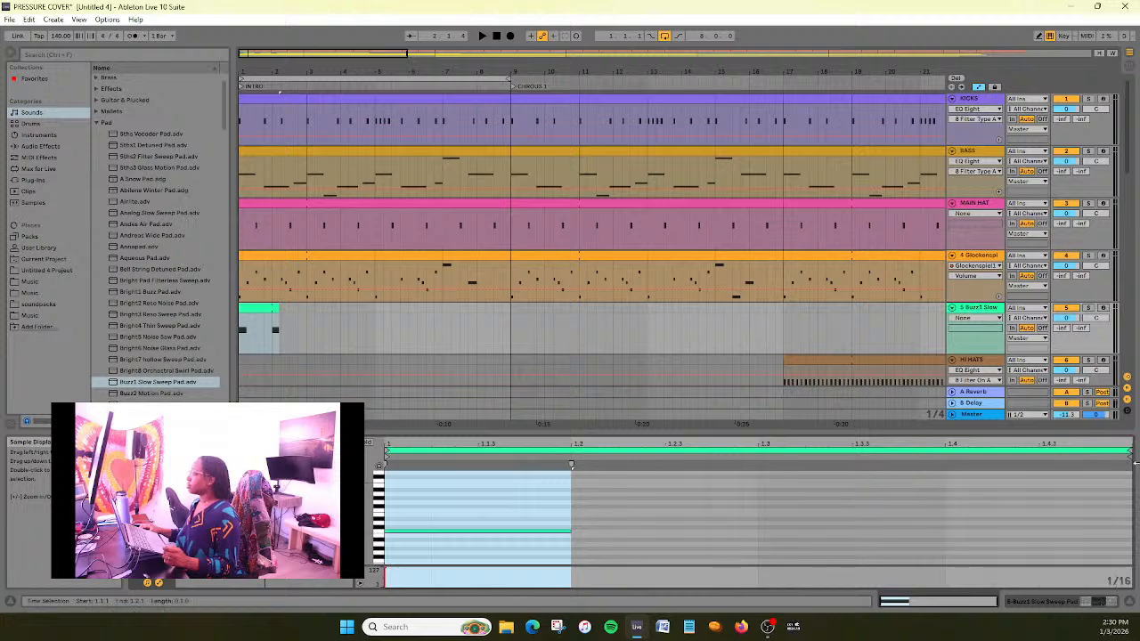
pyautogui.moveTo(1134, 457); pyautogui.dragTo(1022, 458)
pyautogui.moveTo(724, 441); pyautogui.dragTo(983, 442)
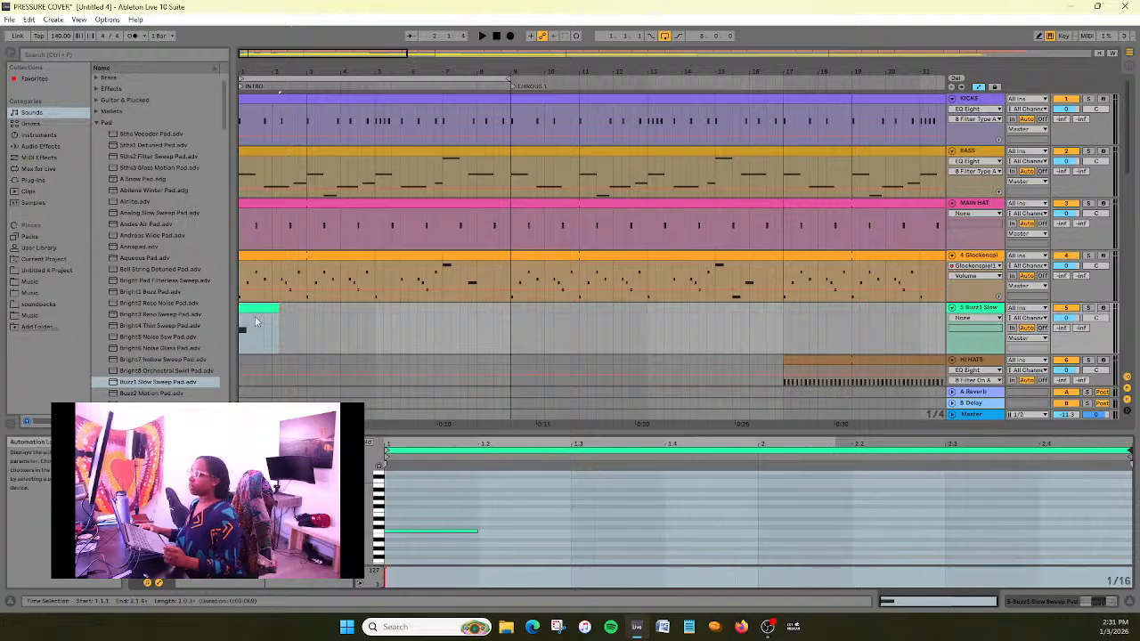
pyautogui.moveTo(278, 314); pyautogui.dragTo(375, 336)
# Move the pad note to C1 at position 1.4 and lengthen it to two beats, ending at 2.2
pyautogui.moveTo(625, 431); pyautogui.dragTo(623, 399)
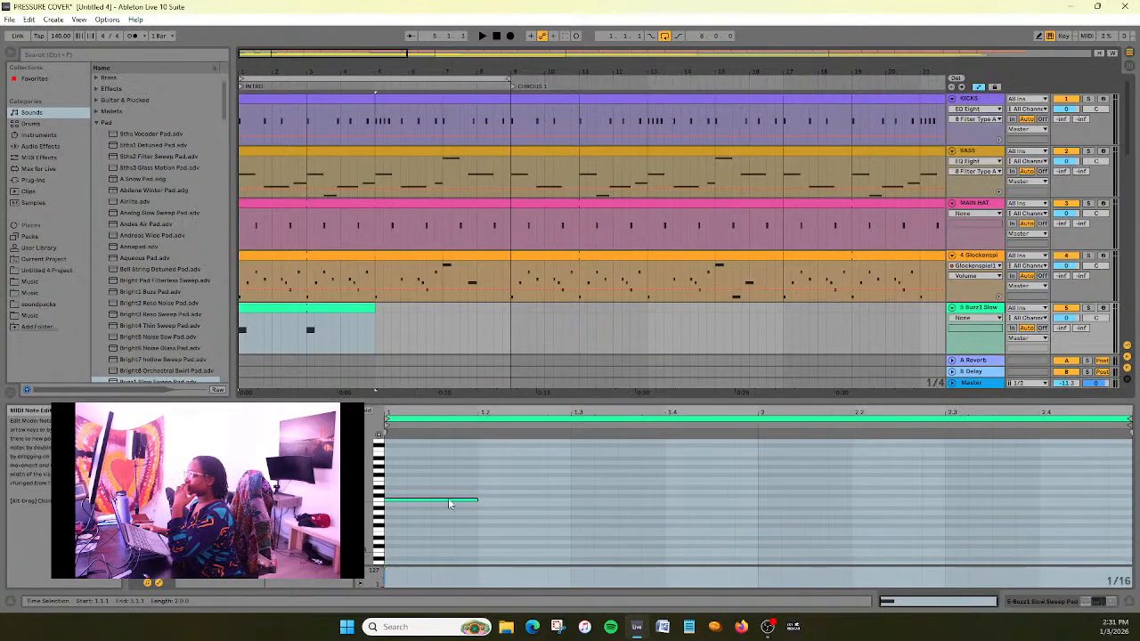
pyautogui.moveTo(450, 504); pyautogui.dragTo(645, 454)
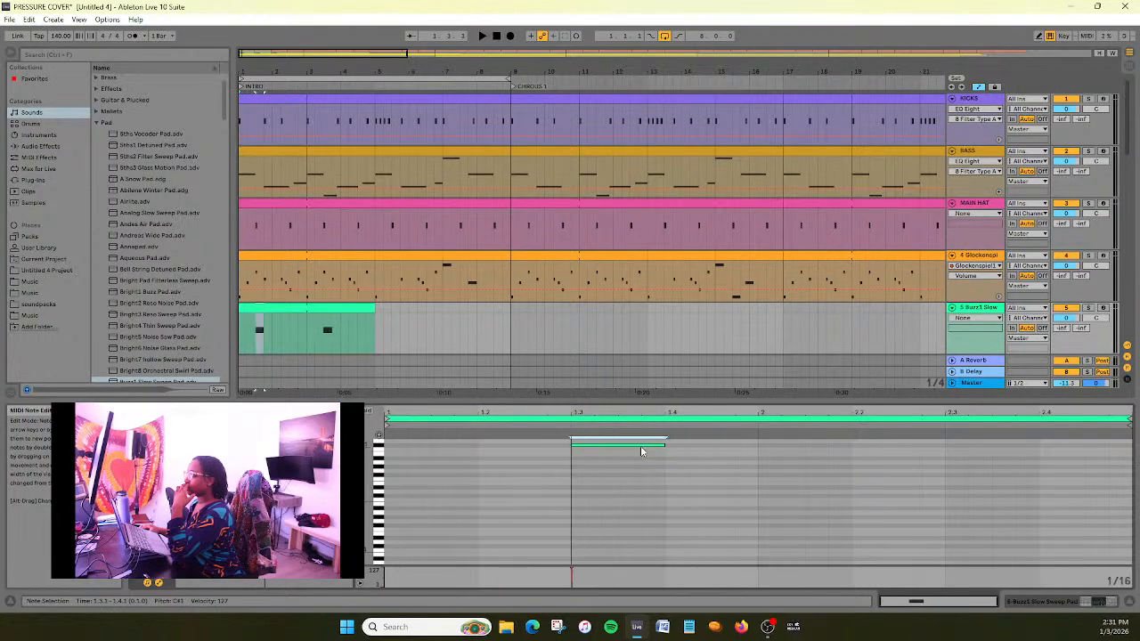
pyautogui.scroll(-5, 448, 265)
pyautogui.scroll(-1, 444, 272)
pyautogui.scroll(1, 444, 272)
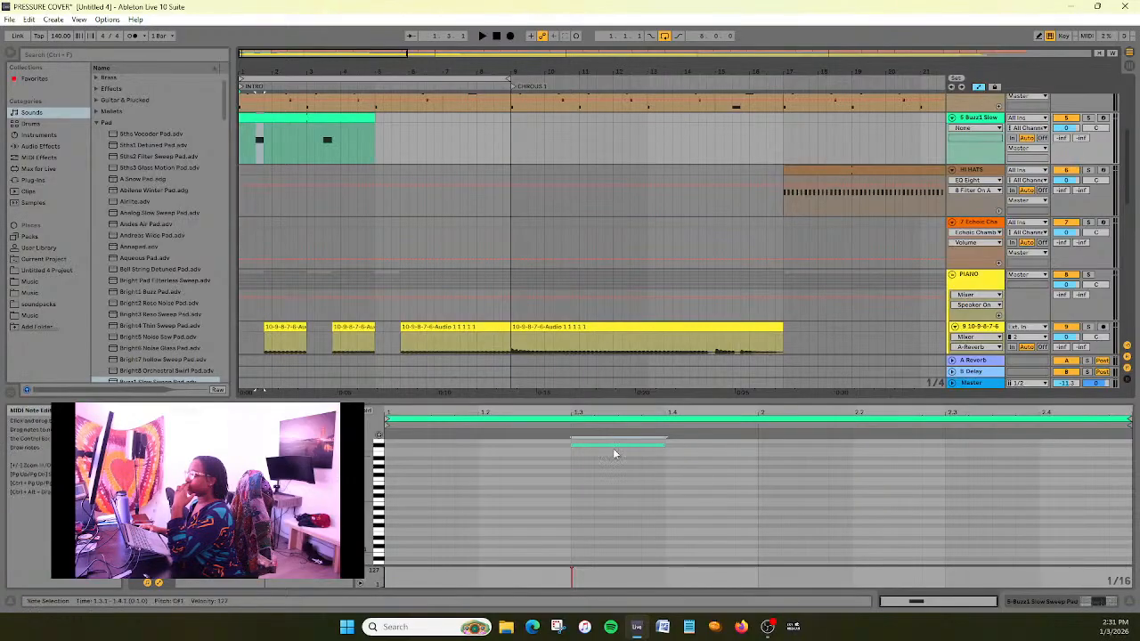
pyautogui.moveTo(616, 449); pyautogui.dragTo(685, 455)
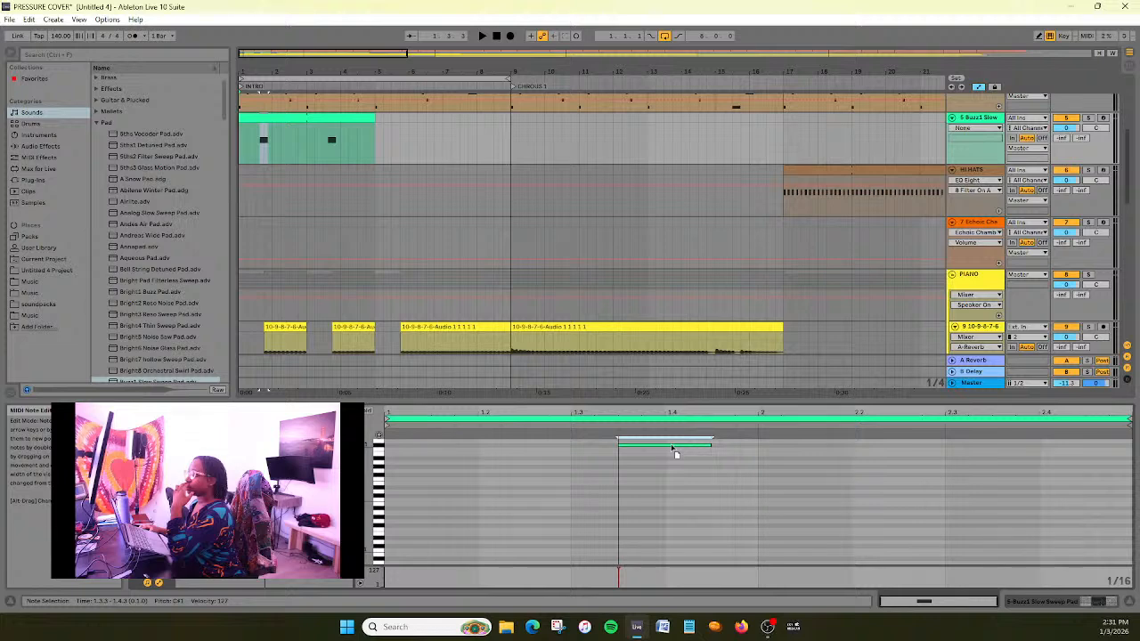
pyautogui.moveTo(685, 454); pyautogui.dragTo(715, 454)
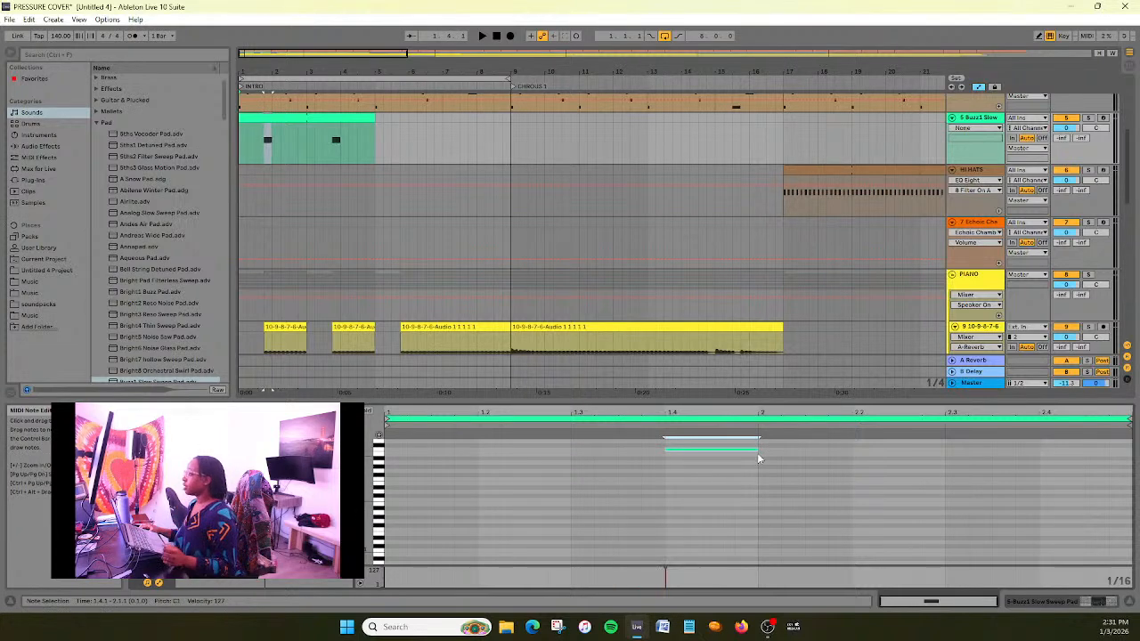
pyautogui.scroll(2, 747, 257)
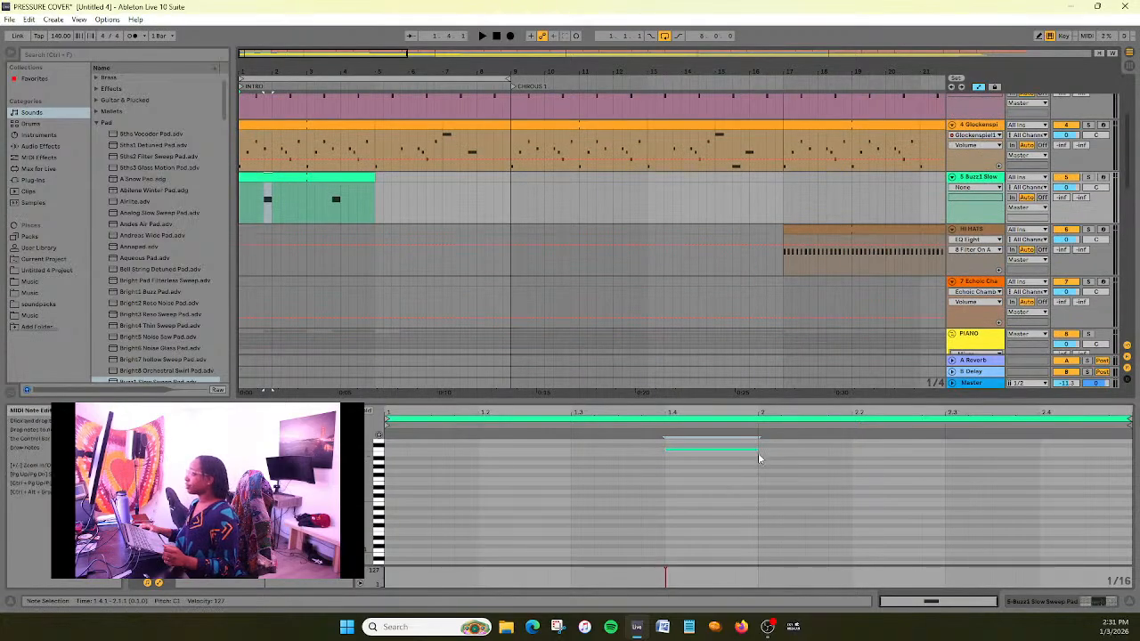
pyautogui.moveTo(758, 450); pyautogui.dragTo(858, 451)
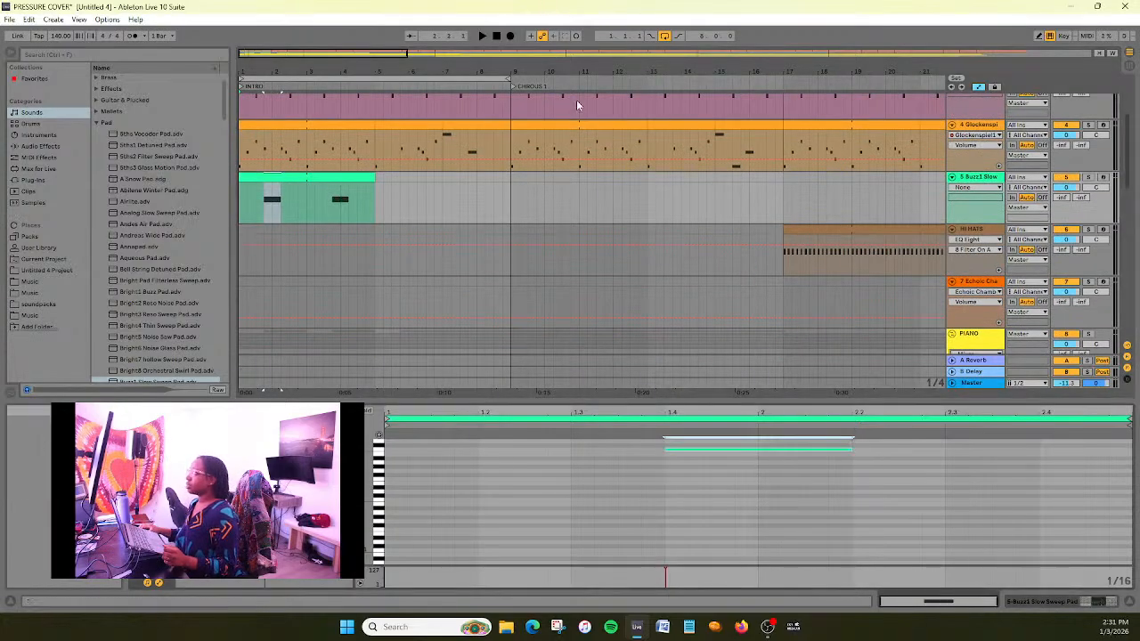
# Stop the pad's Session View clip, switch playback back to the arrangement, and listen to the intro with the pad
pyautogui.scroll(2, 575, 101)
pyautogui.click(1131, 68)
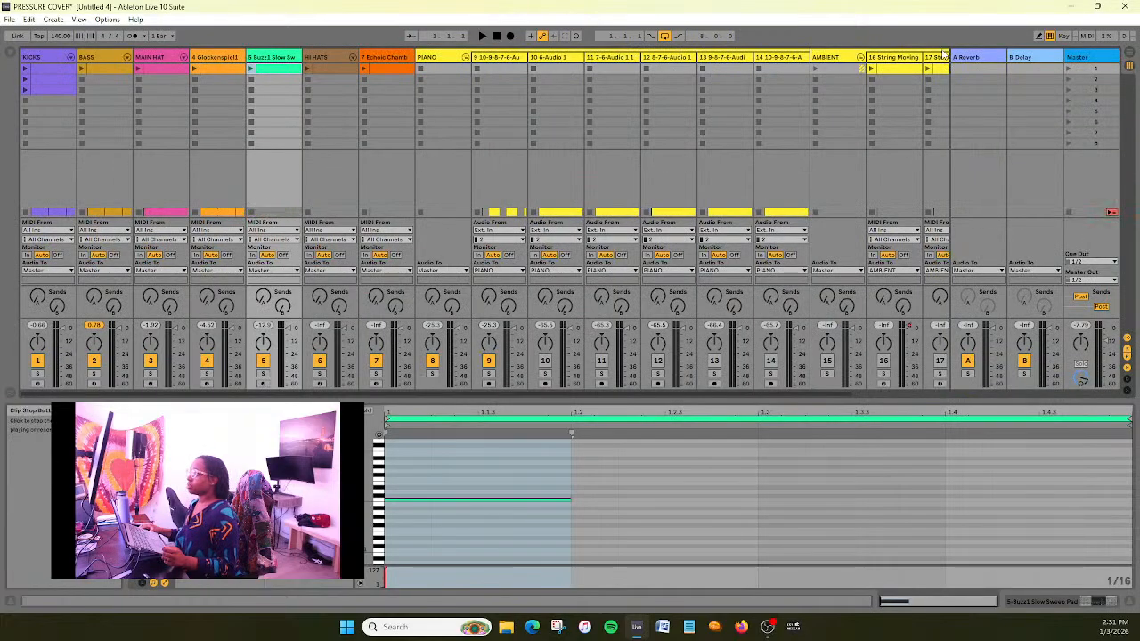
pyautogui.click(1128, 40)
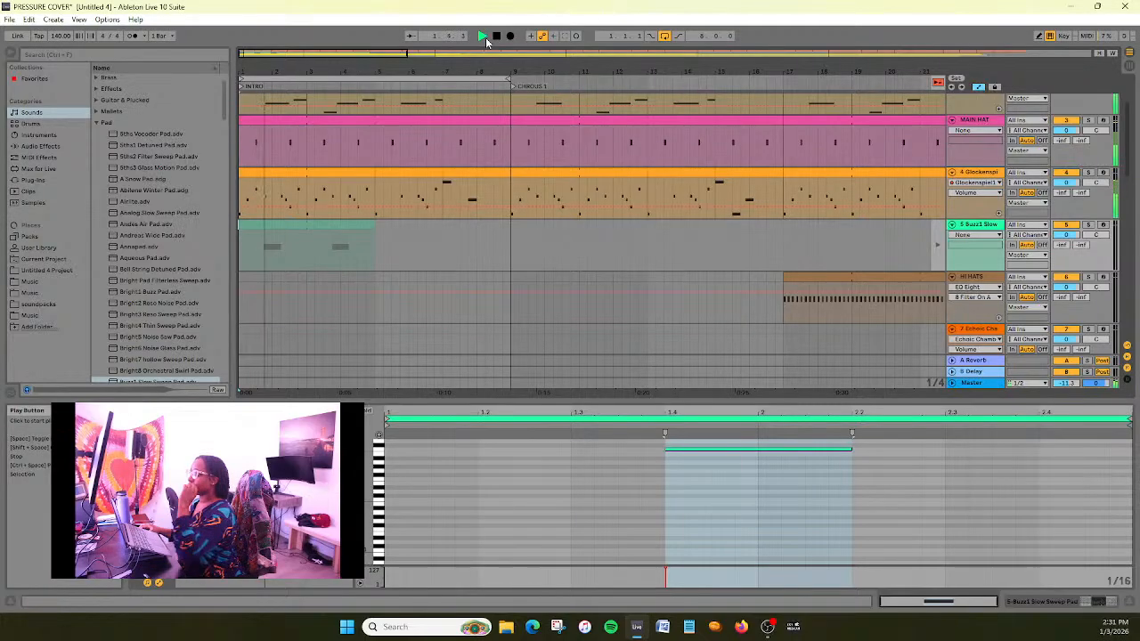
pyautogui.click(939, 83)
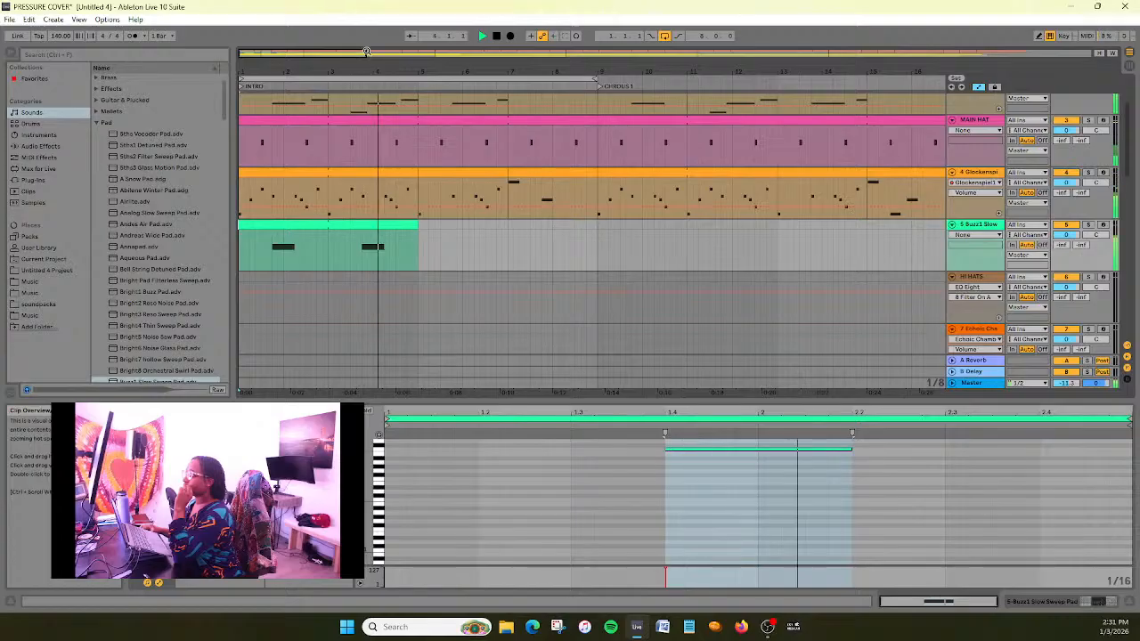
pyautogui.click(496, 37)
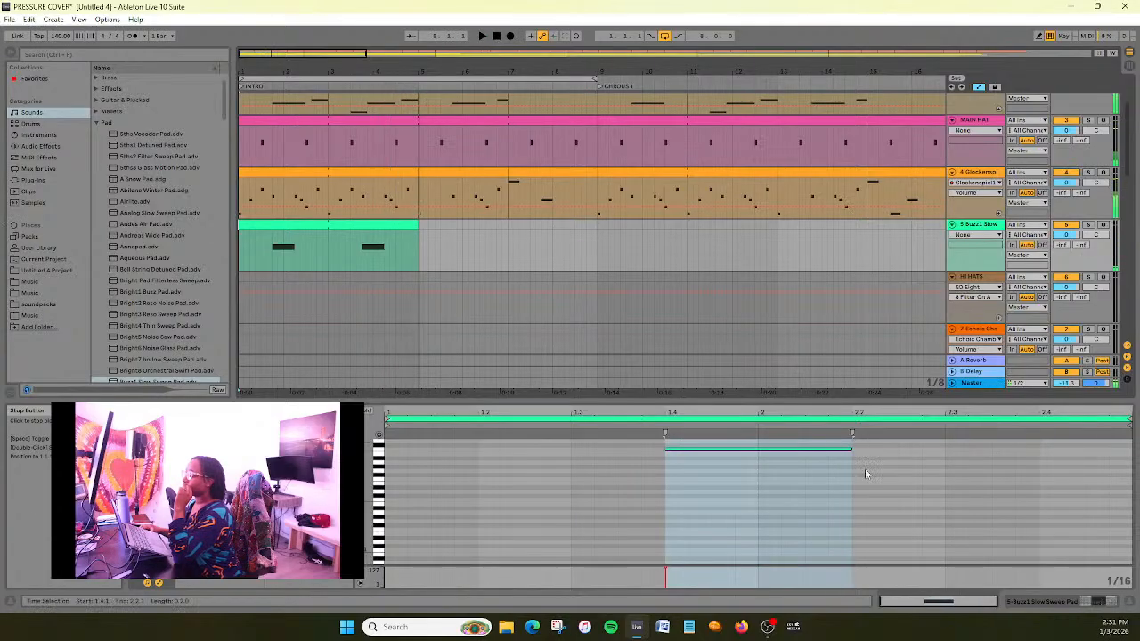
# Lengthen the pad note to three beats so that it ends at 2.3
pyautogui.scroll(-2, 712, 292)
pyautogui.scroll(-3, 712, 291)
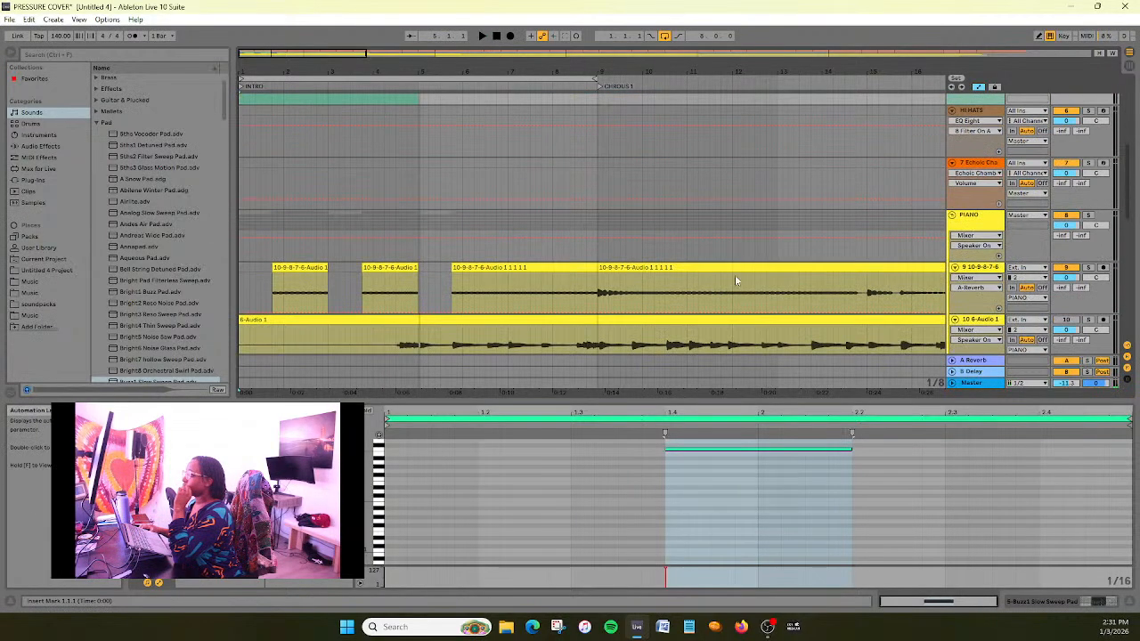
pyautogui.scroll(4, 690, 222)
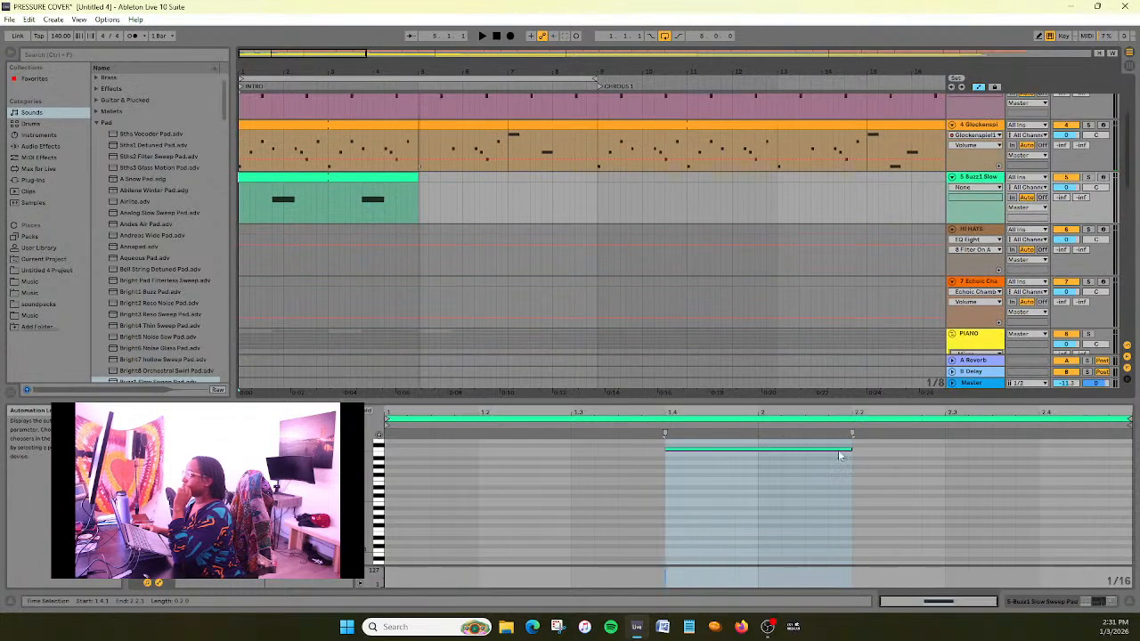
pyautogui.moveTo(850, 450); pyautogui.dragTo(946, 446)
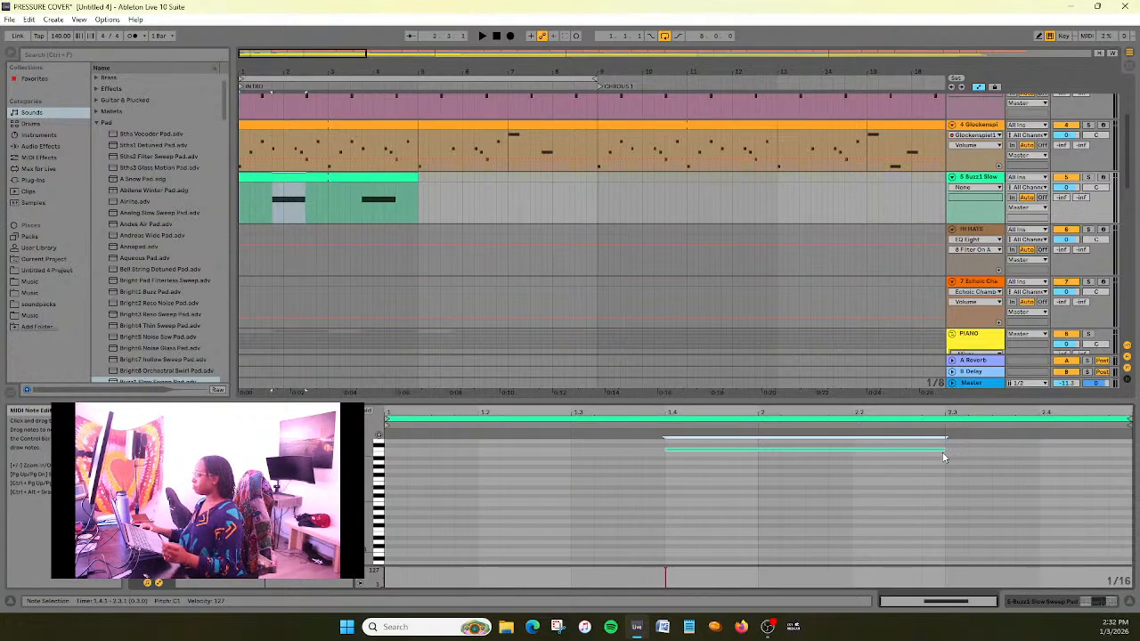
# Transpose the pad note to C4 while playing the intro, and replay the intro from the start
pyautogui.click(495, 37)
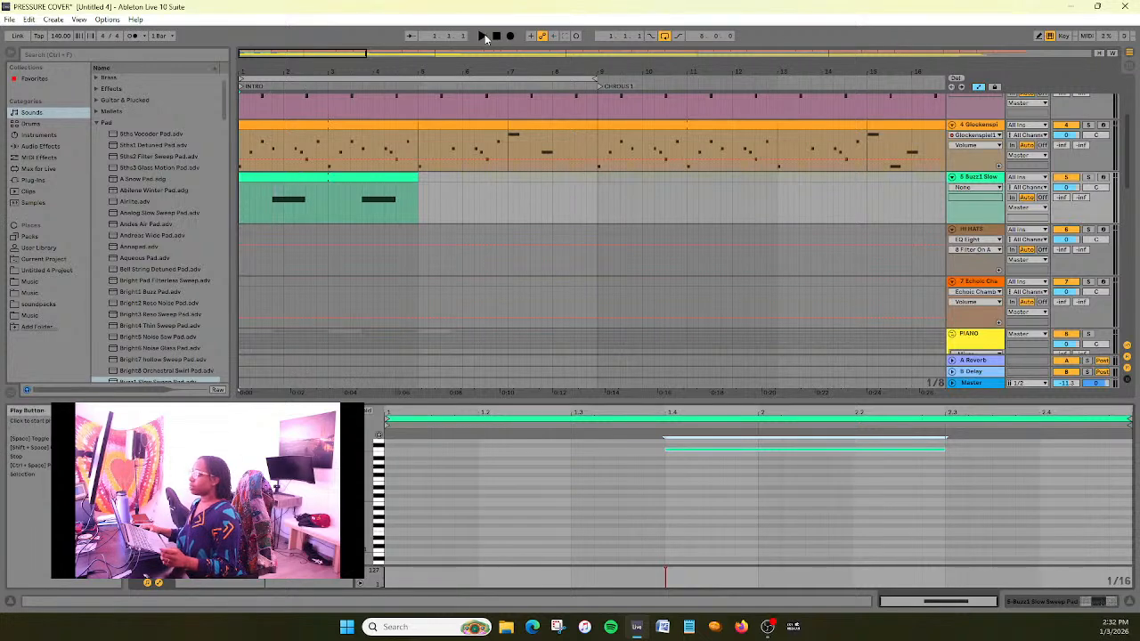
pyautogui.click(485, 37)
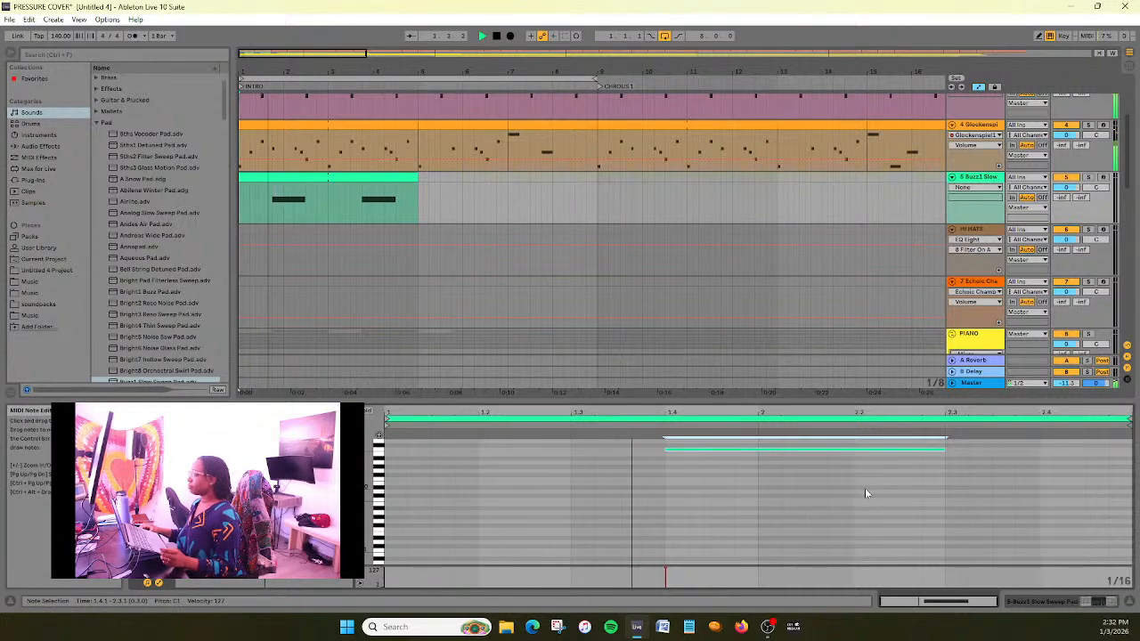
pyautogui.hotkey('shift', 'Down')
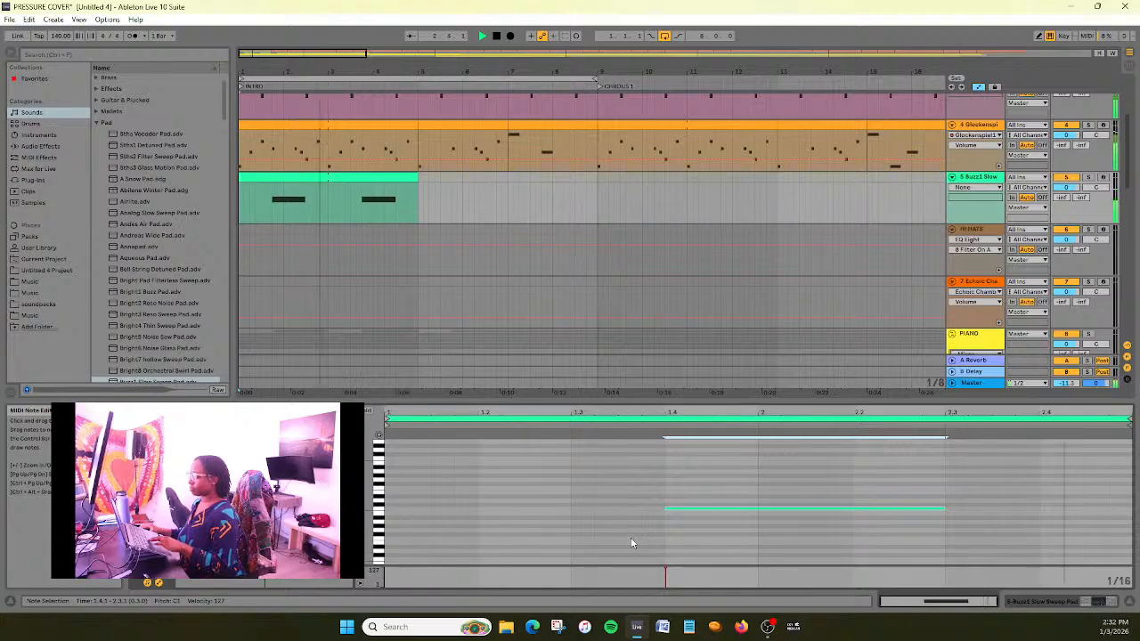
pyautogui.hotkey('shift', 'Down')
pyautogui.moveTo(700, 534); pyautogui.dragTo(711, 508)
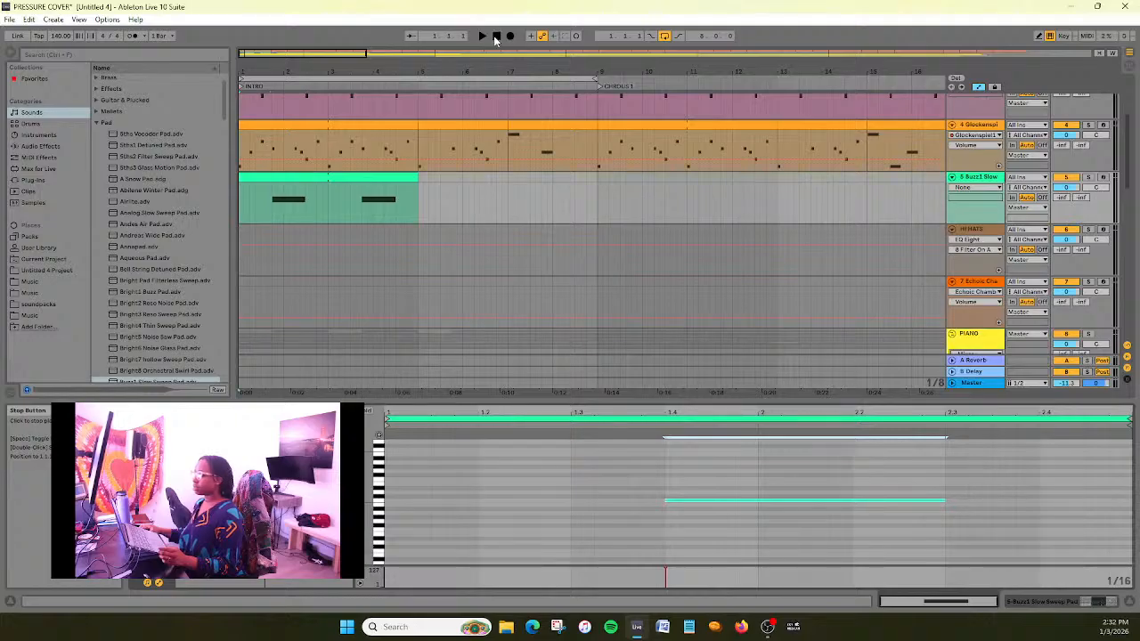
pyautogui.click(482, 36)
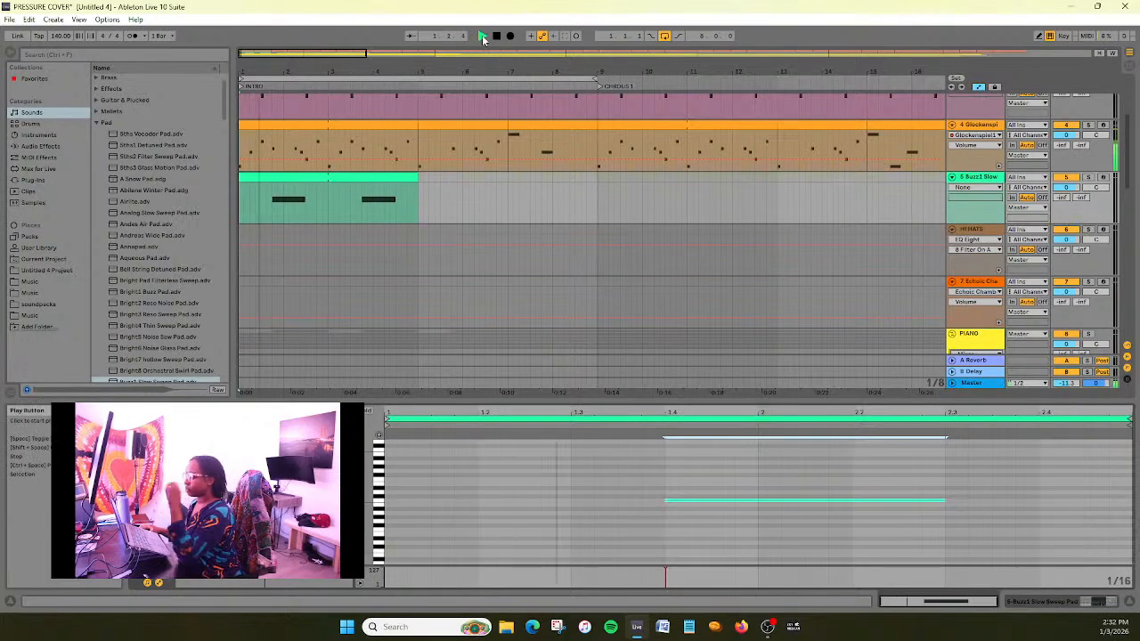
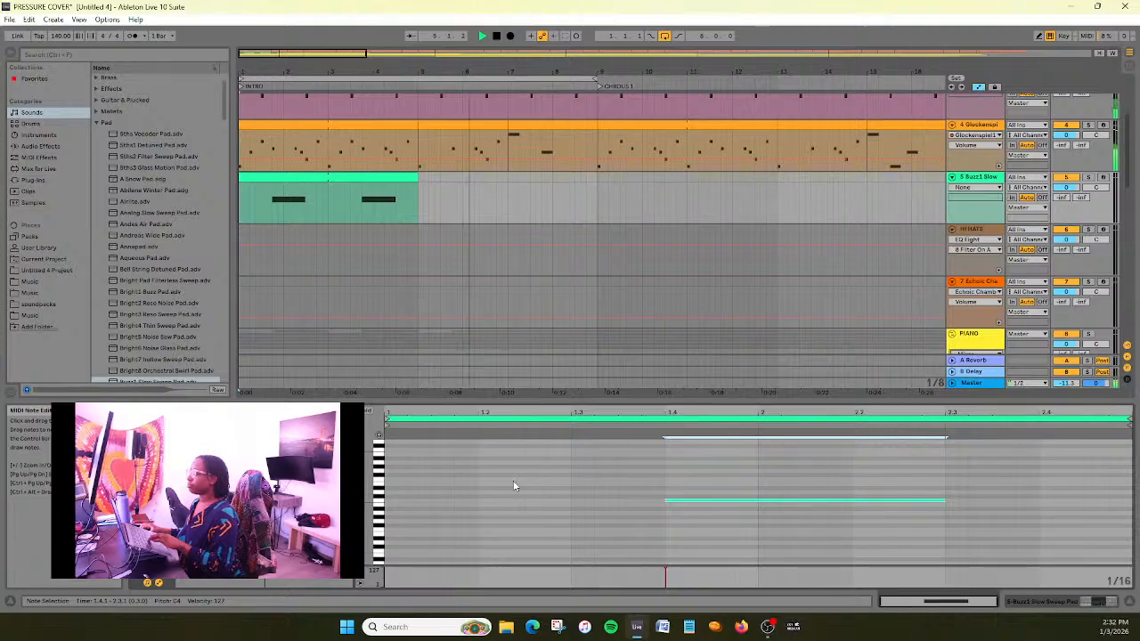
# Stop playback, extend the pad clip to the end of the intro at bar 9, and transpose its note to C3
pyautogui.press('space')
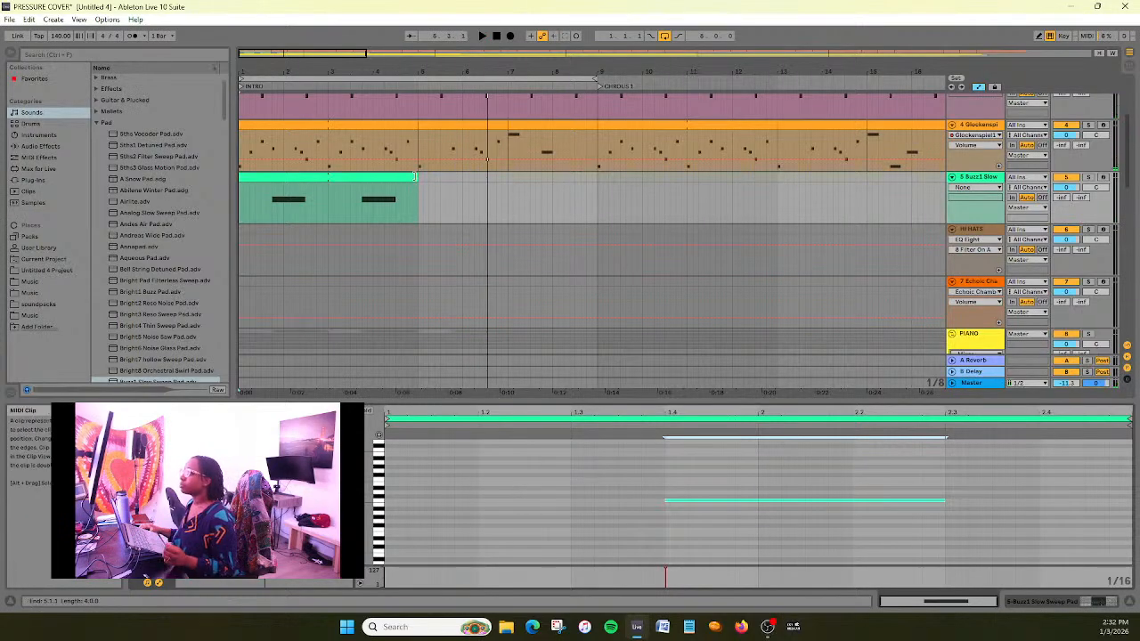
pyautogui.moveTo(417, 177); pyautogui.dragTo(592, 194)
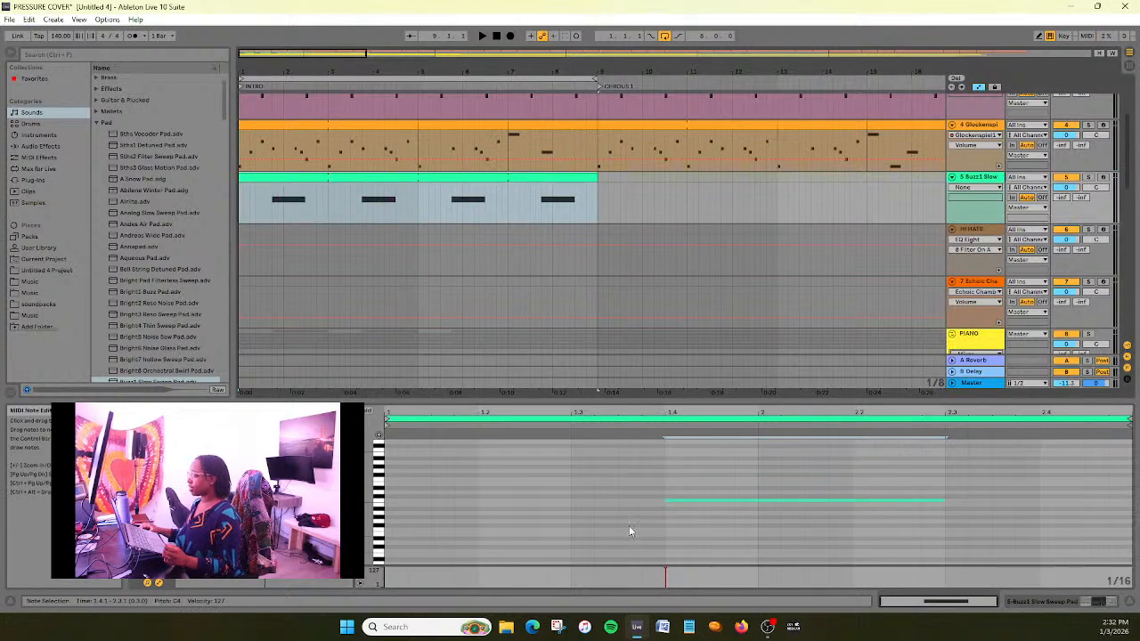
pyautogui.scroll(-2, 552, 490)
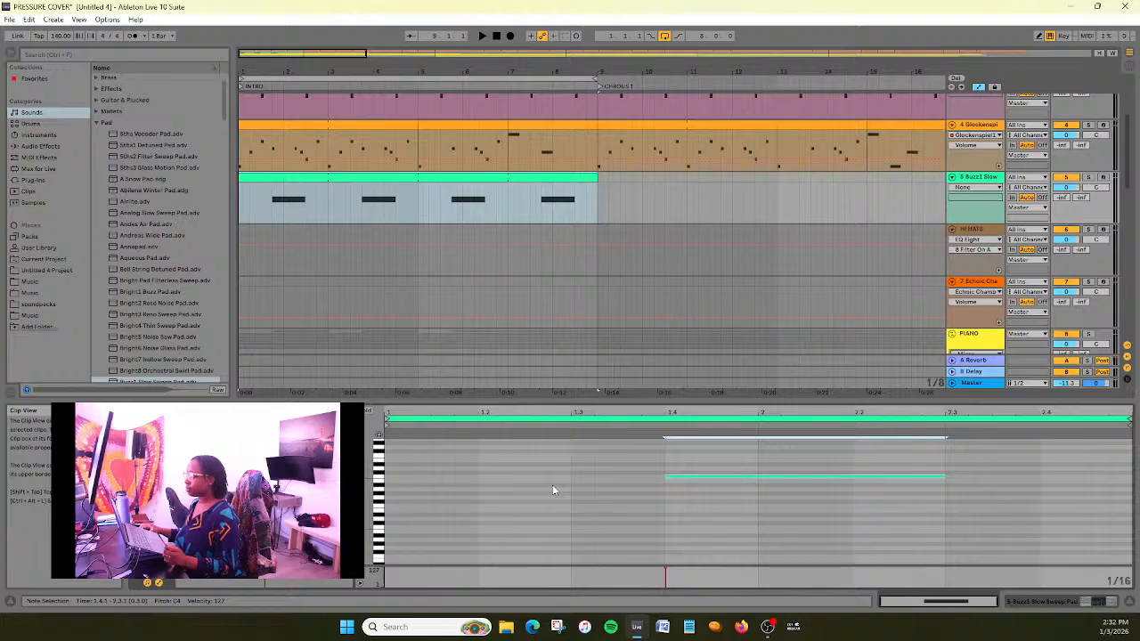
pyautogui.moveTo(679, 478); pyautogui.dragTo(691, 534)
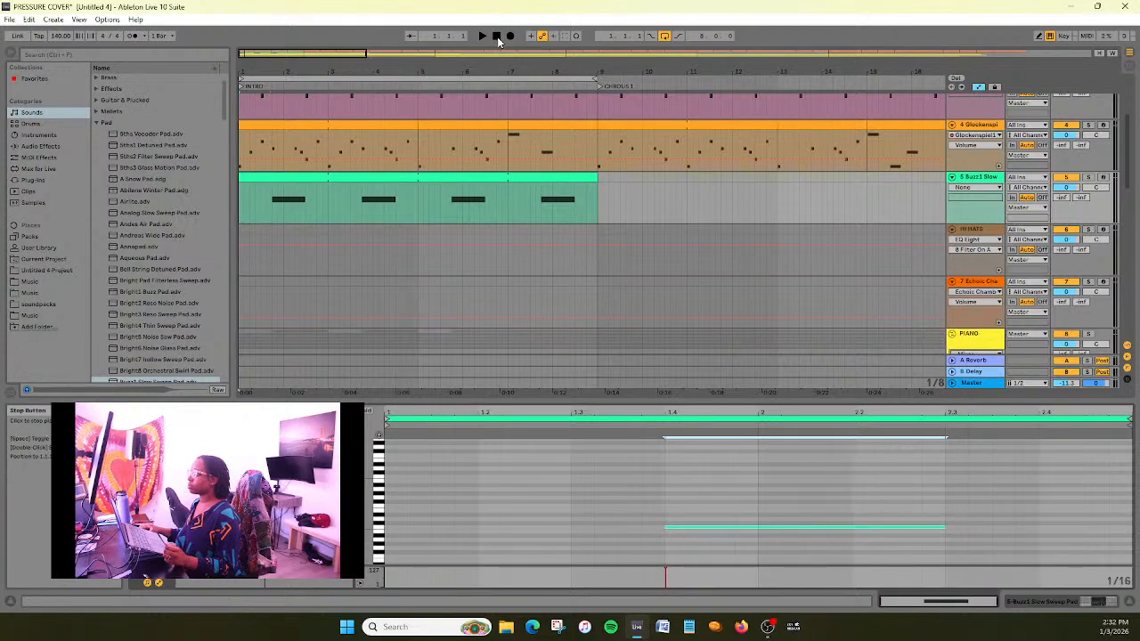
# Listen to the start of the intro, and lengthen the pad note to five beats so that it ends at 3.1
pyautogui.click(479, 36)
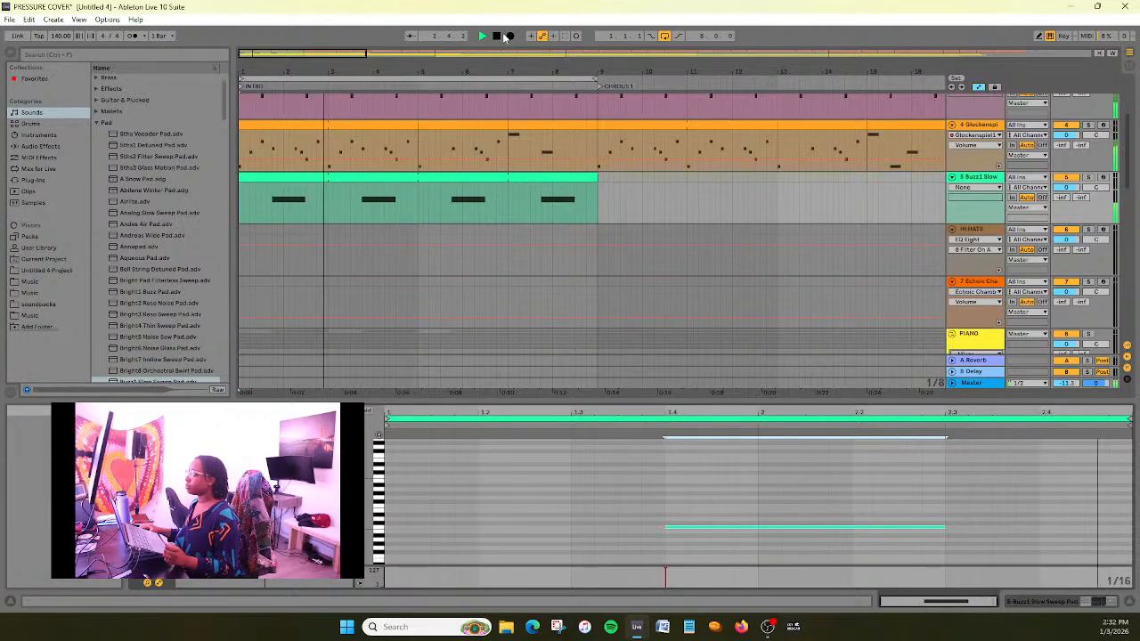
pyautogui.click(499, 36)
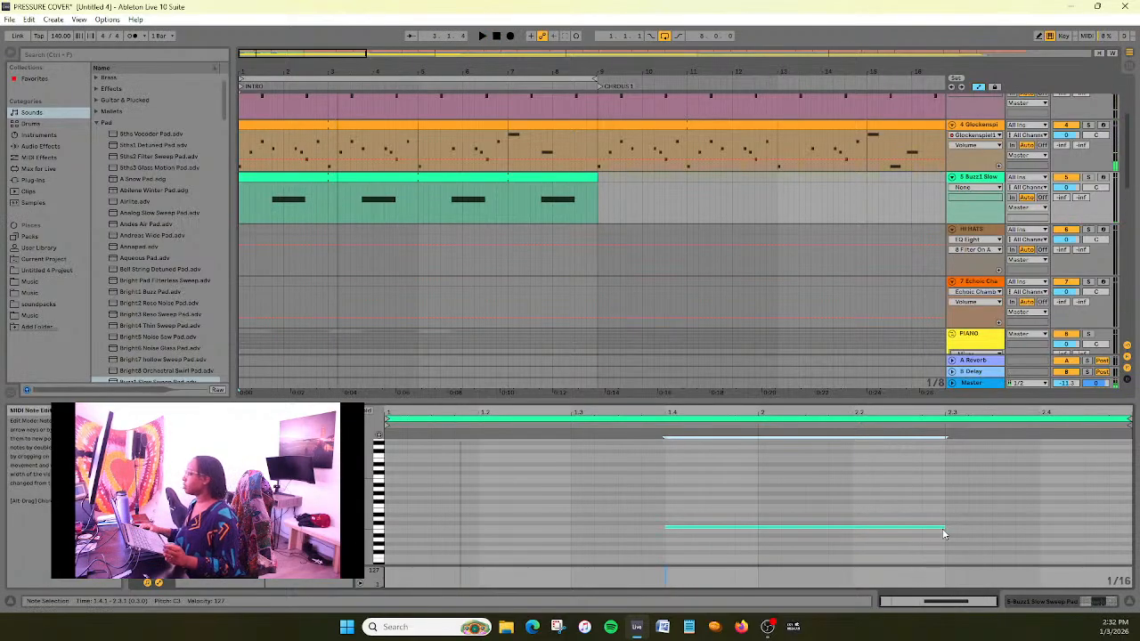
pyautogui.moveTo(943, 527); pyautogui.dragTo(1124, 520)
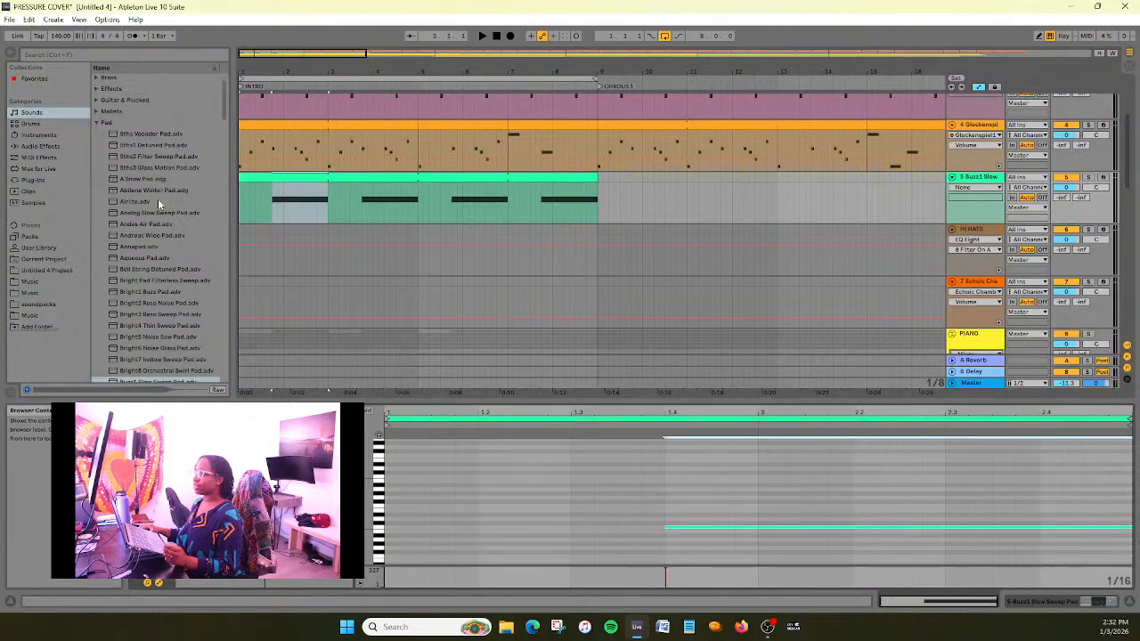
# Play the intro from the start while trying the Bright8 Orchestral Swirl Pad and Buzz4 Motion Pad presets on the pad track
pyautogui.scroll(-2, 156, 202)
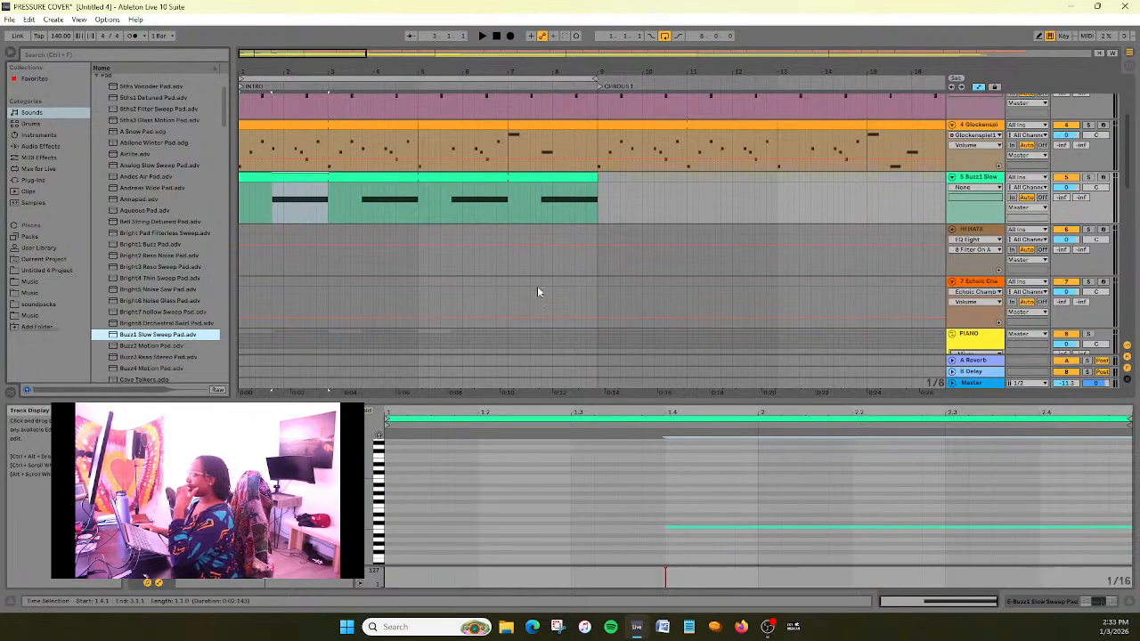
pyautogui.click(501, 38)
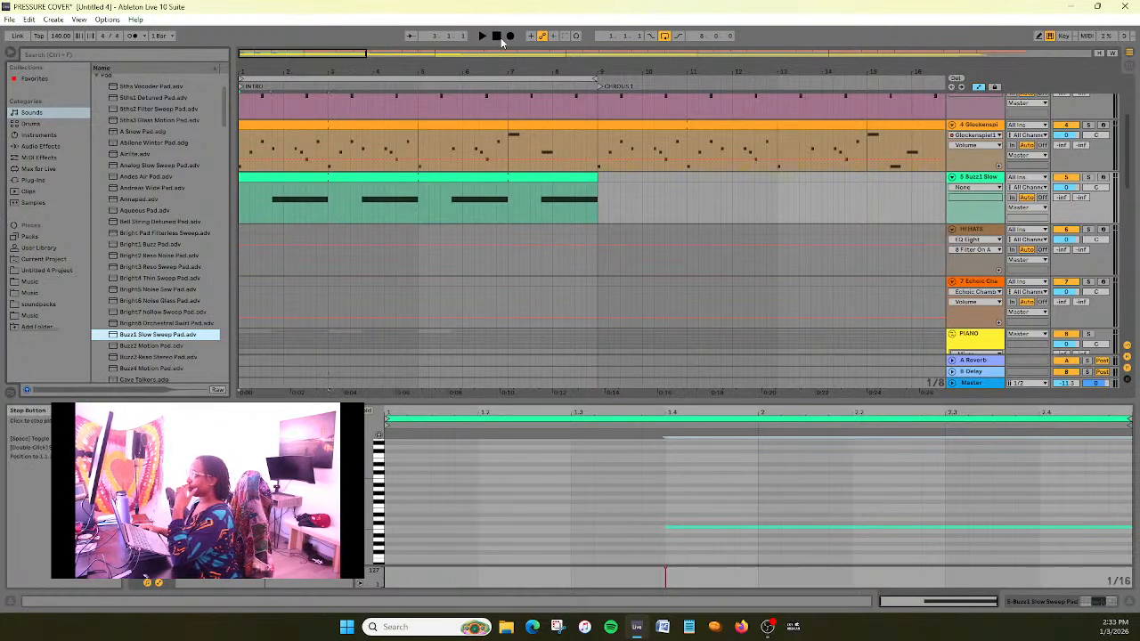
pyautogui.scroll(1, 561, 316)
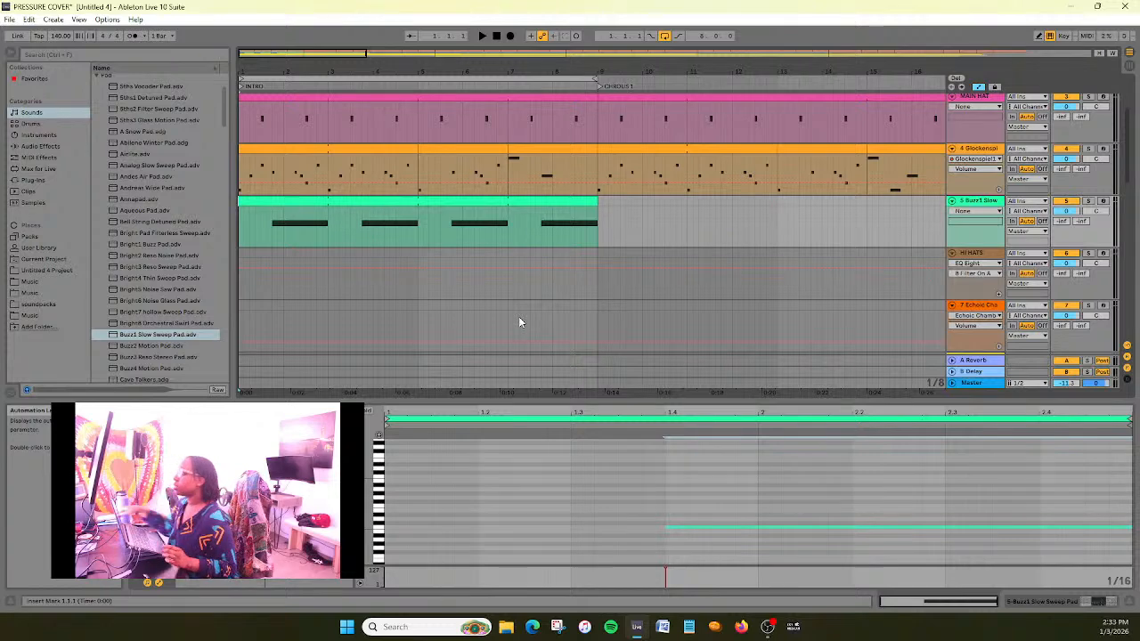
pyautogui.press('space')
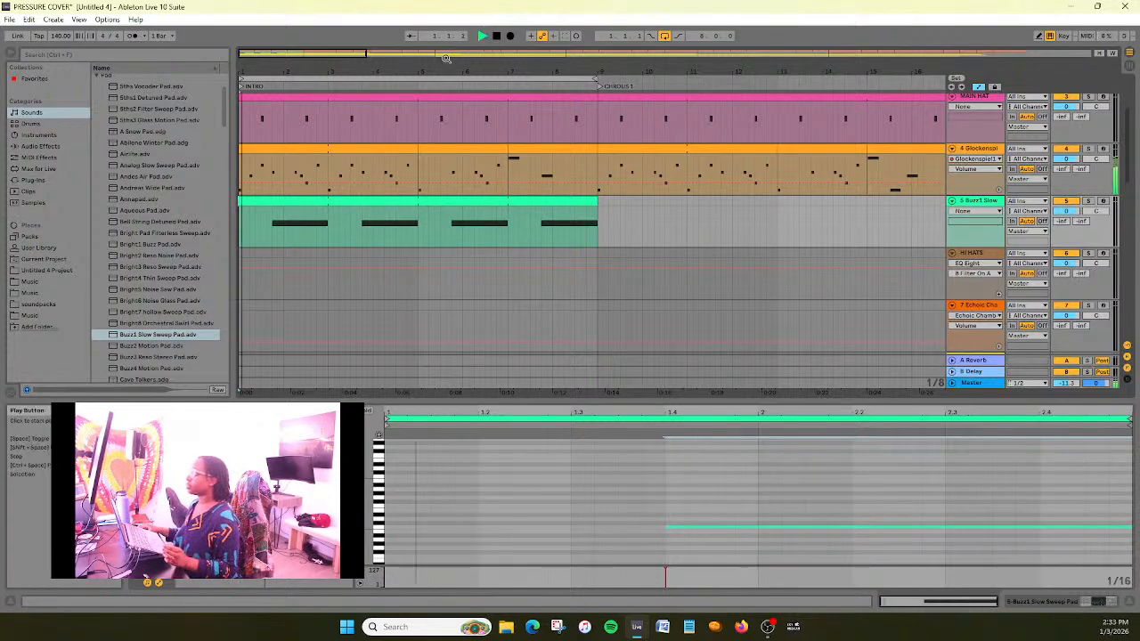
pyautogui.click(143, 323)
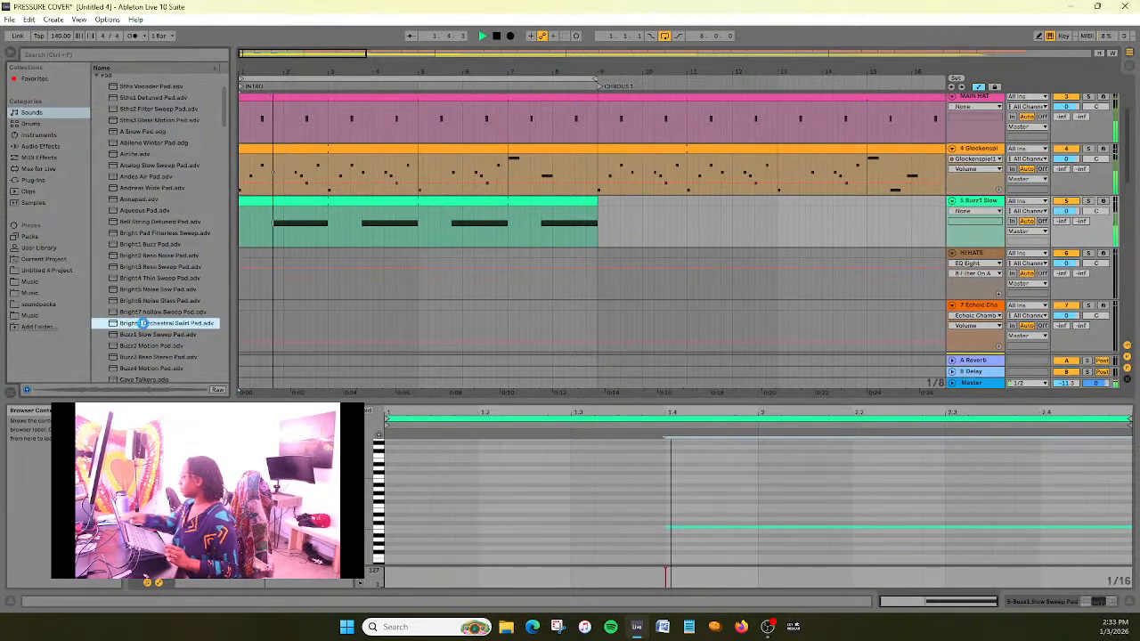
pyautogui.doubleClick(143, 323)
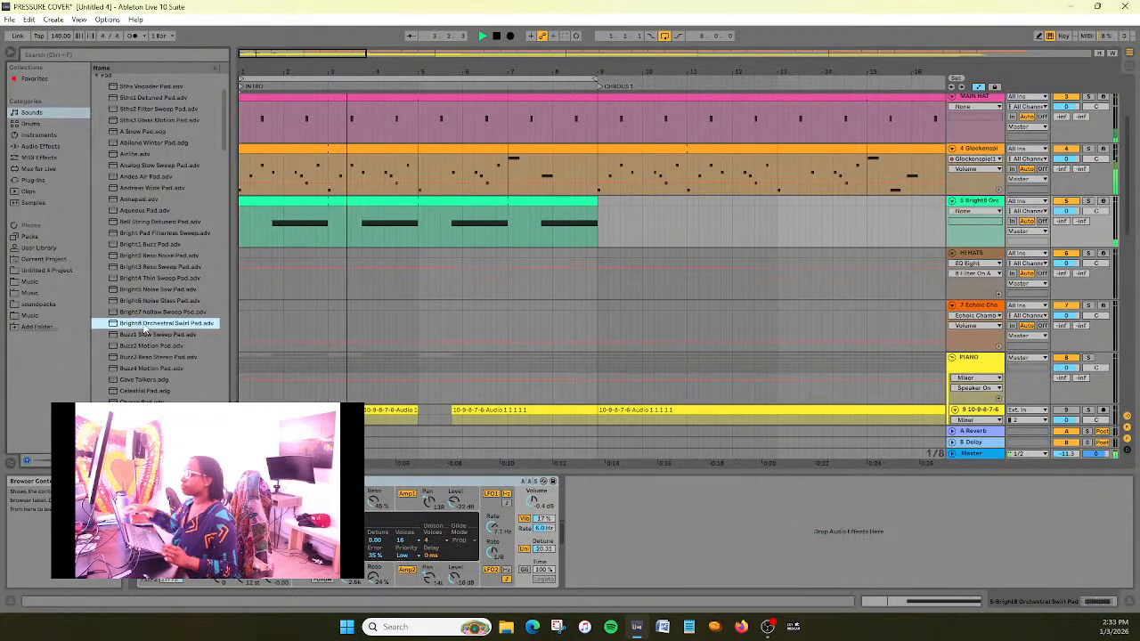
pyautogui.scroll(-2, 151, 334)
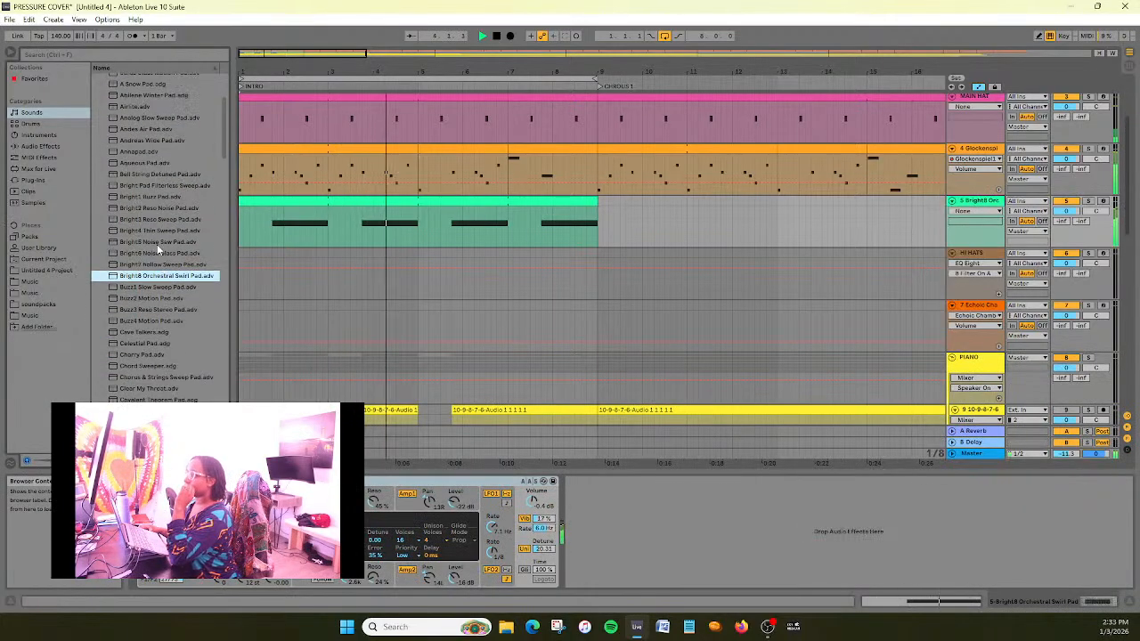
pyautogui.doubleClick(152, 321)
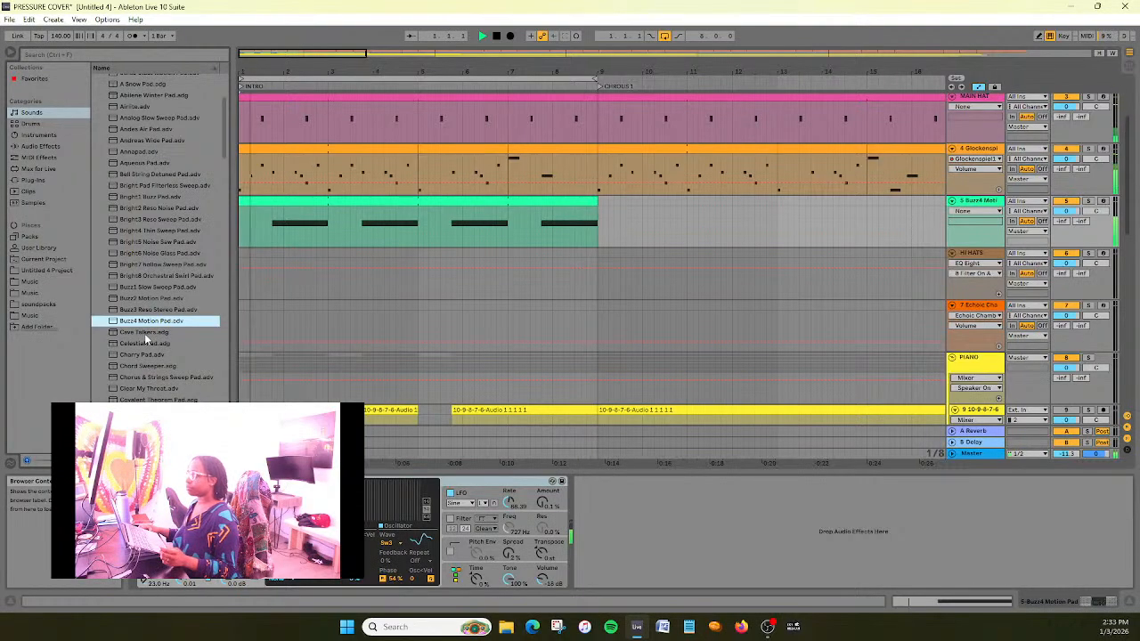
# Load the Cave Talkers preset on the pad track while the intro plays
pyautogui.click(145, 332)
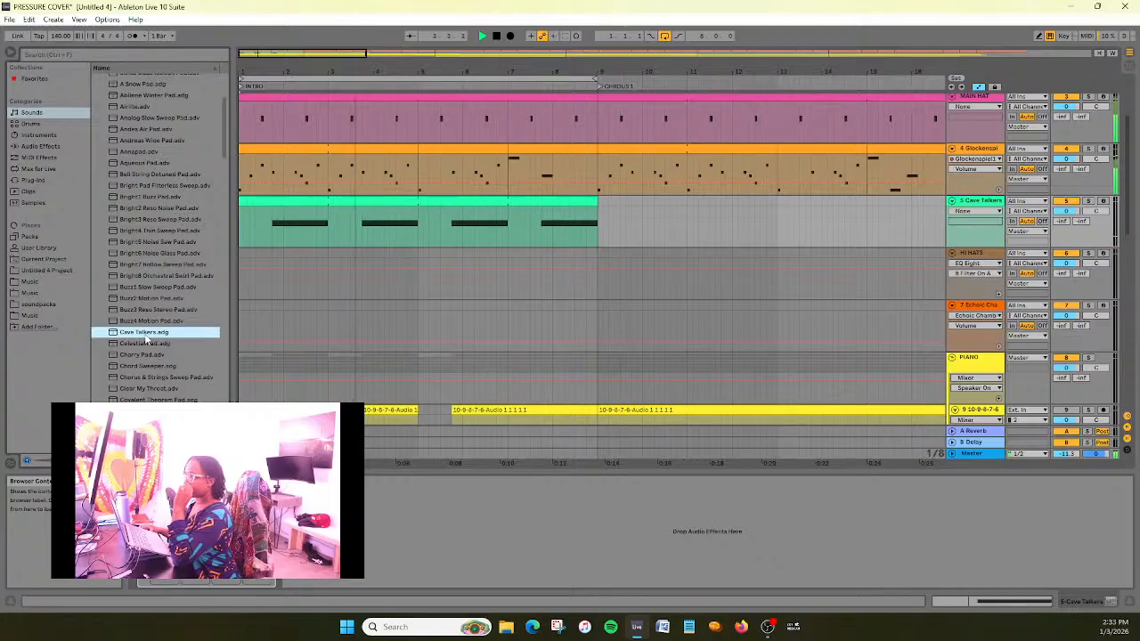
pyautogui.scroll(-2, 167, 313)
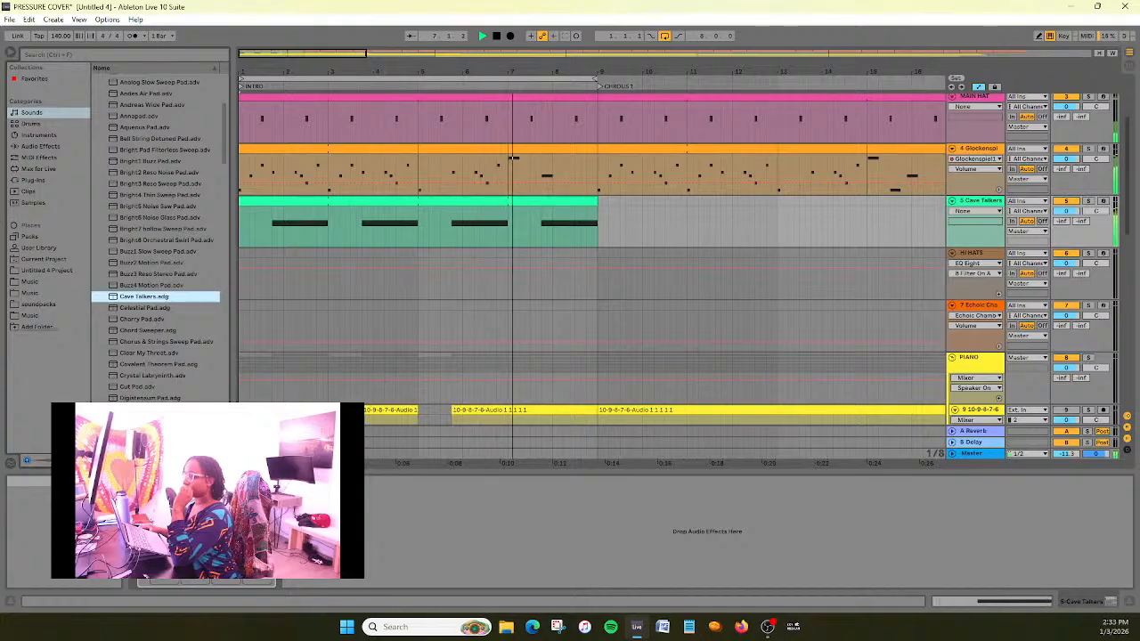
# Try adjusting the Filter Reso macro of the Cave Talkers rack on track 5 while the intro loop plays
pyautogui.click(166, 510)
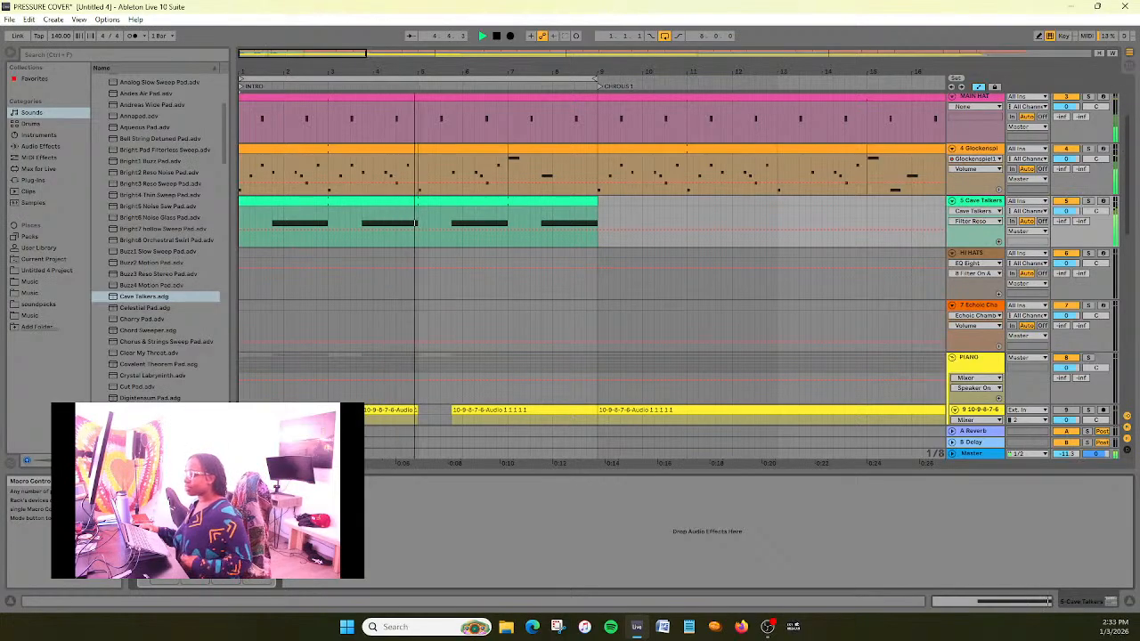
pyautogui.click(226, 560)
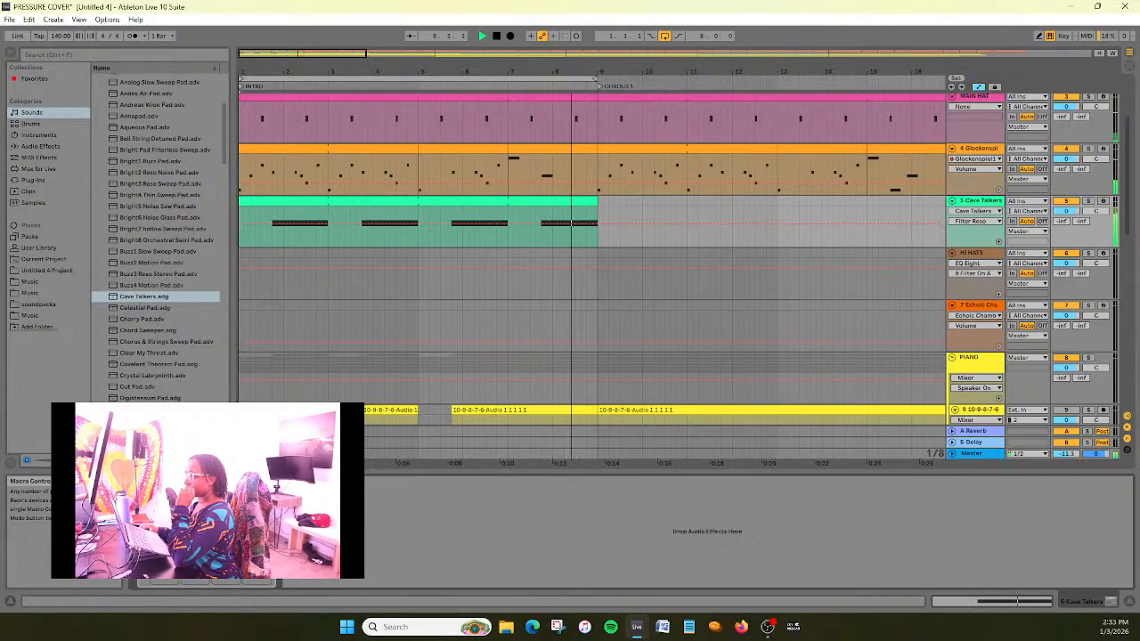
# Audition the Celestial Pad, Cherry Pad, Chord Sweeper, Chorus & Strings Sweep Pad and Clear My Throat presets on track 5
pyautogui.doubleClick(166, 308)
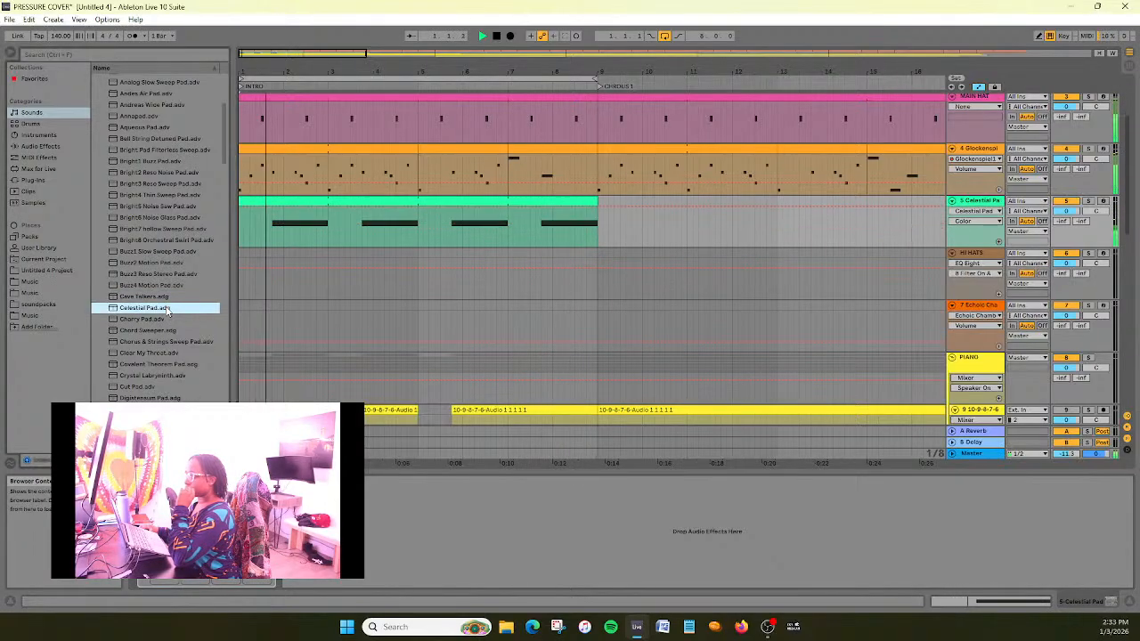
pyautogui.scroll(-3, 169, 303)
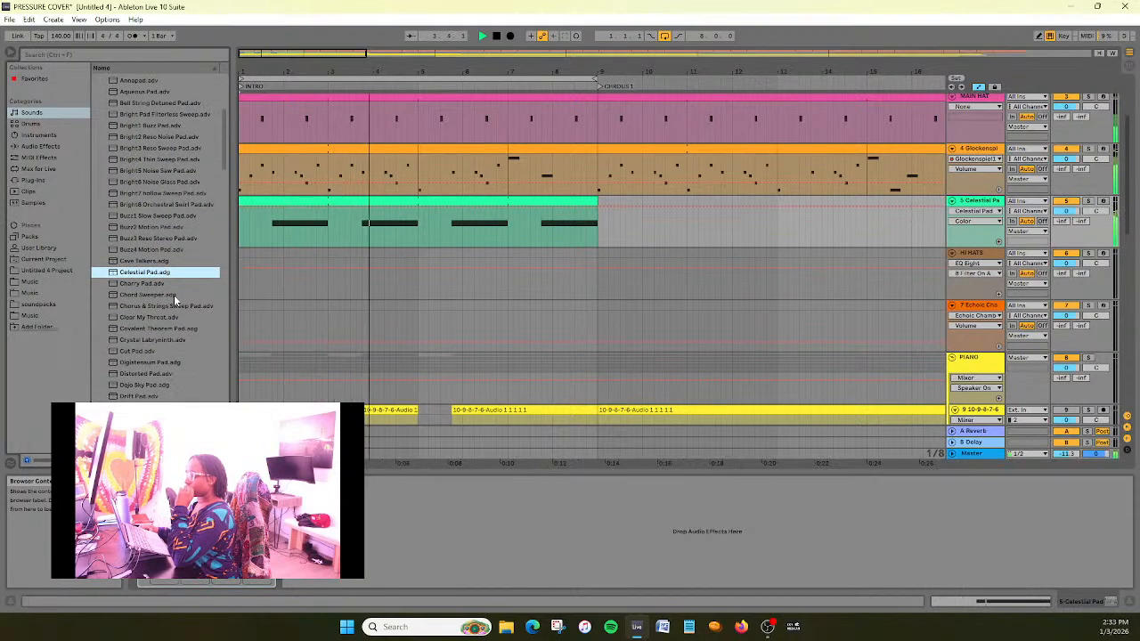
pyautogui.doubleClick(143, 283)
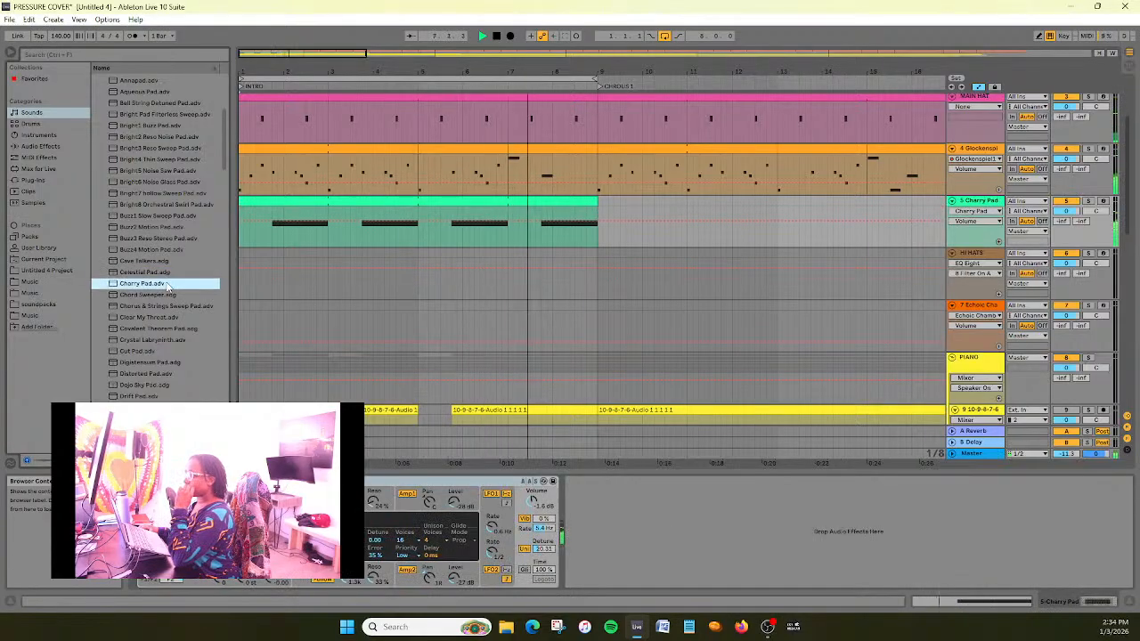
pyautogui.doubleClick(171, 295)
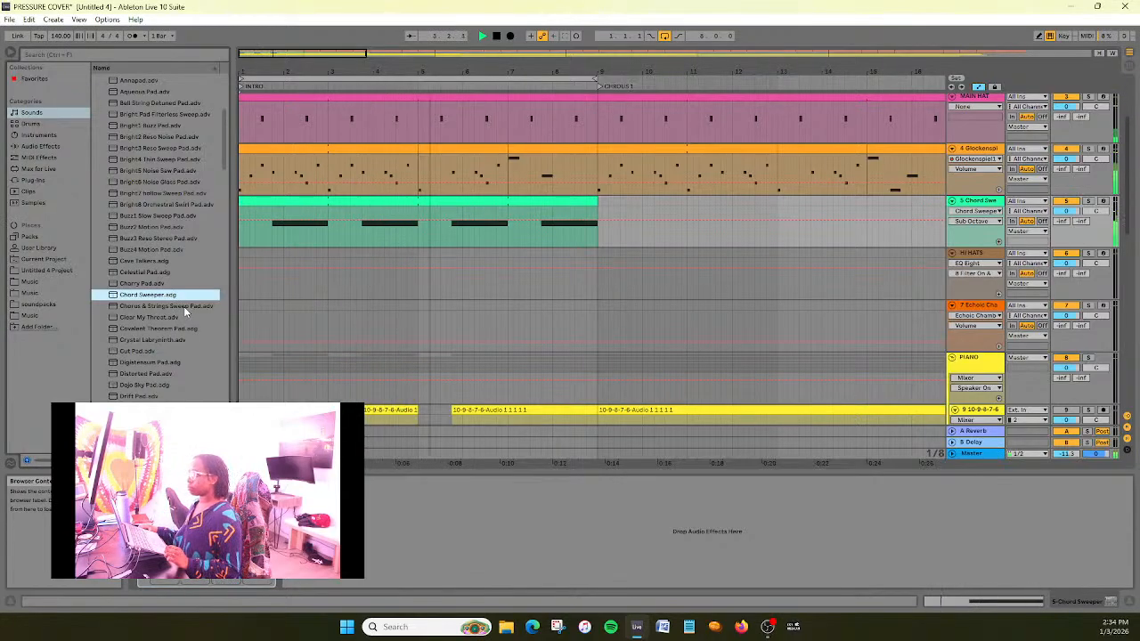
pyautogui.doubleClick(183, 306)
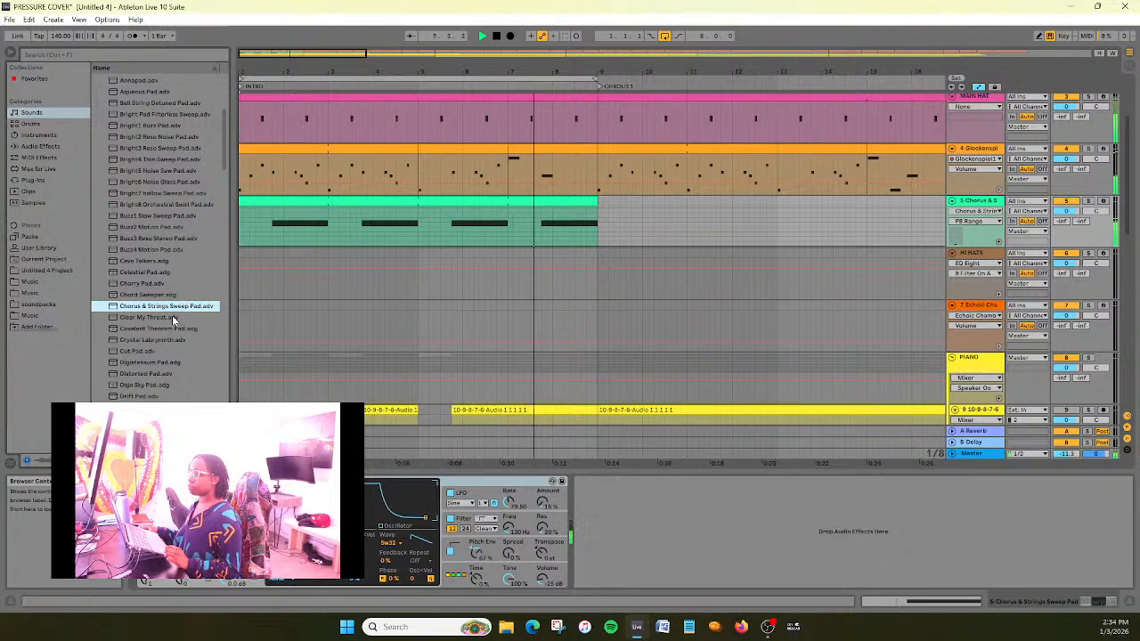
pyautogui.doubleClick(172, 317)
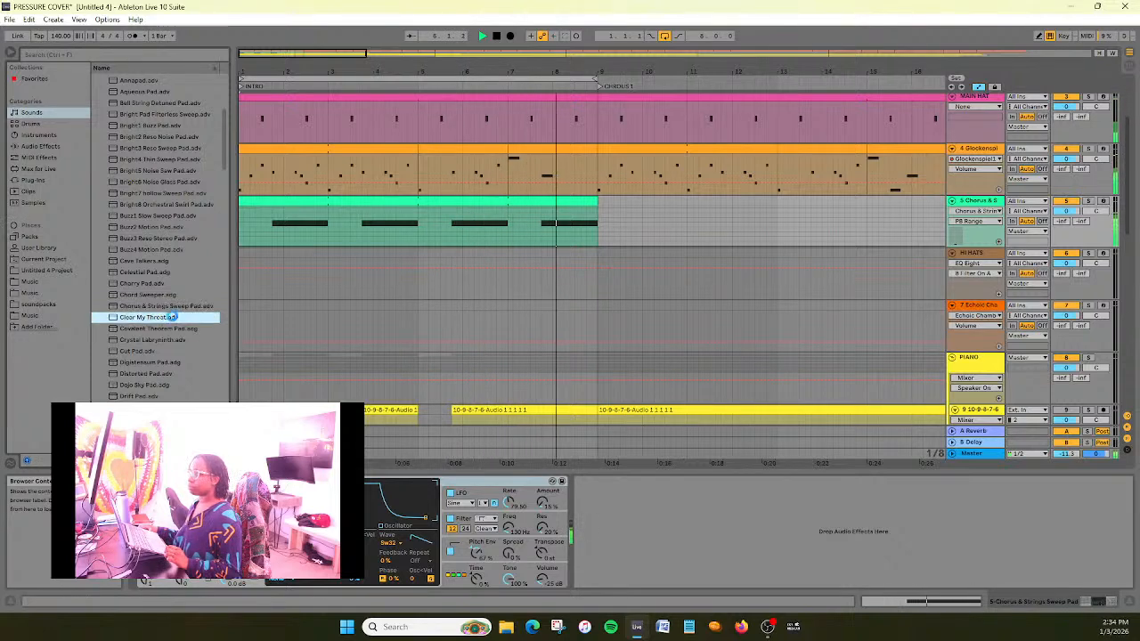
# Open the pad track's intro MIDI clip and lower its first long note to C2
pyautogui.click(399, 200)
pyautogui.doubleClick(400, 200)
pyautogui.scroll(-2, 700, 505)
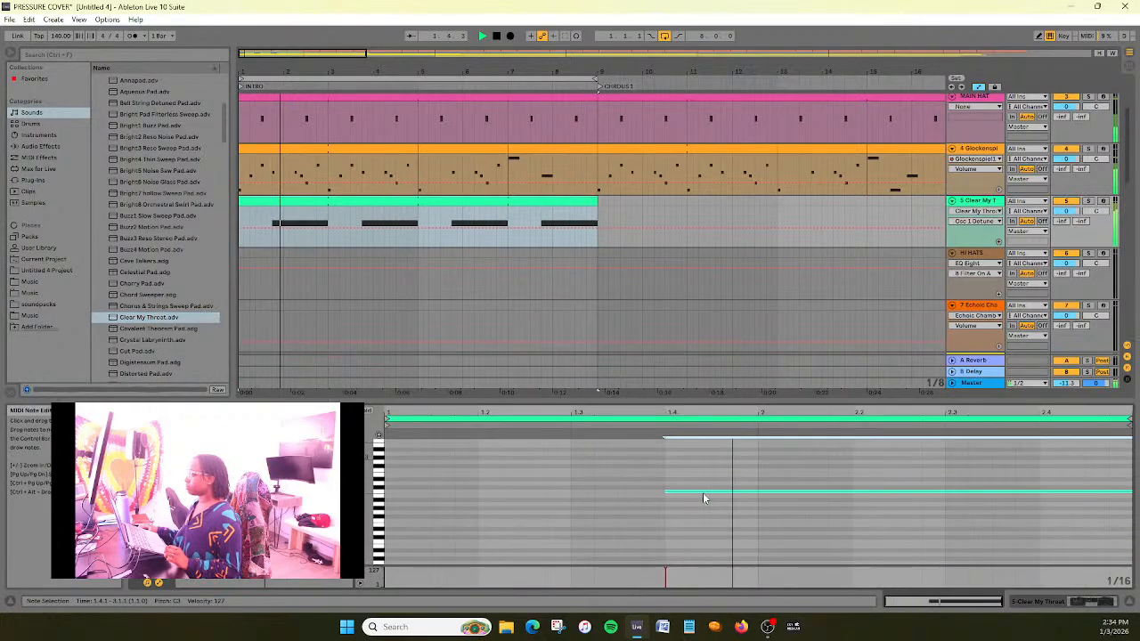
pyautogui.moveTo(678, 497); pyautogui.dragTo(683, 550)
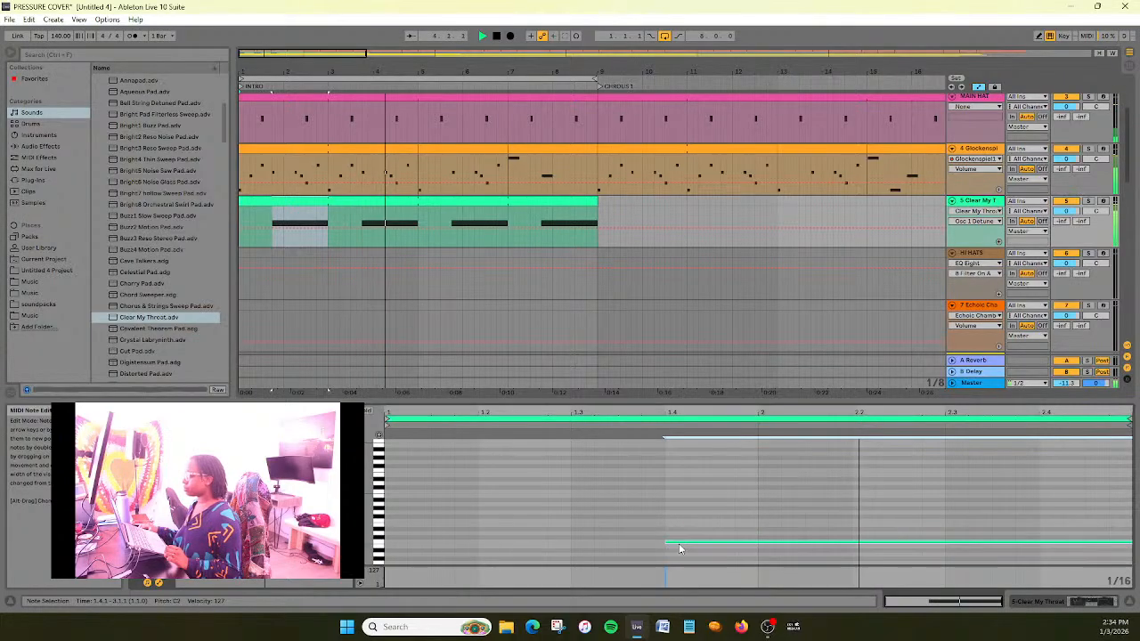
# Load the Covalent Theorem Pad preset on track 5 and show the Wavetable instrument inside its rack
pyautogui.doubleClick(175, 329)
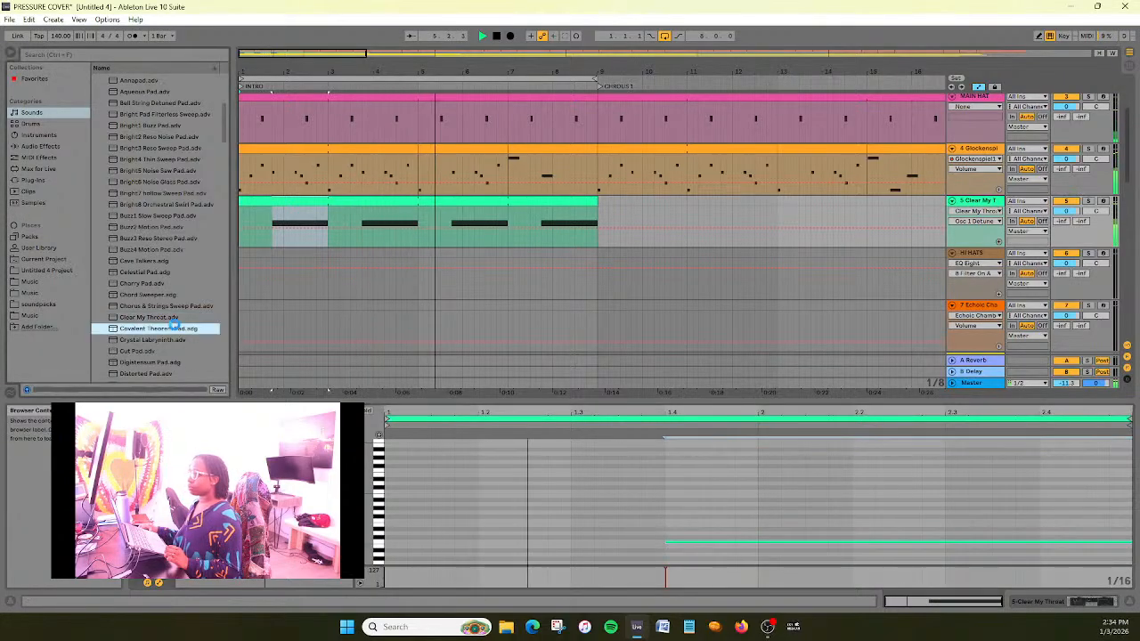
pyautogui.scroll(-1, 174, 226)
pyautogui.scroll(-1, 174, 220)
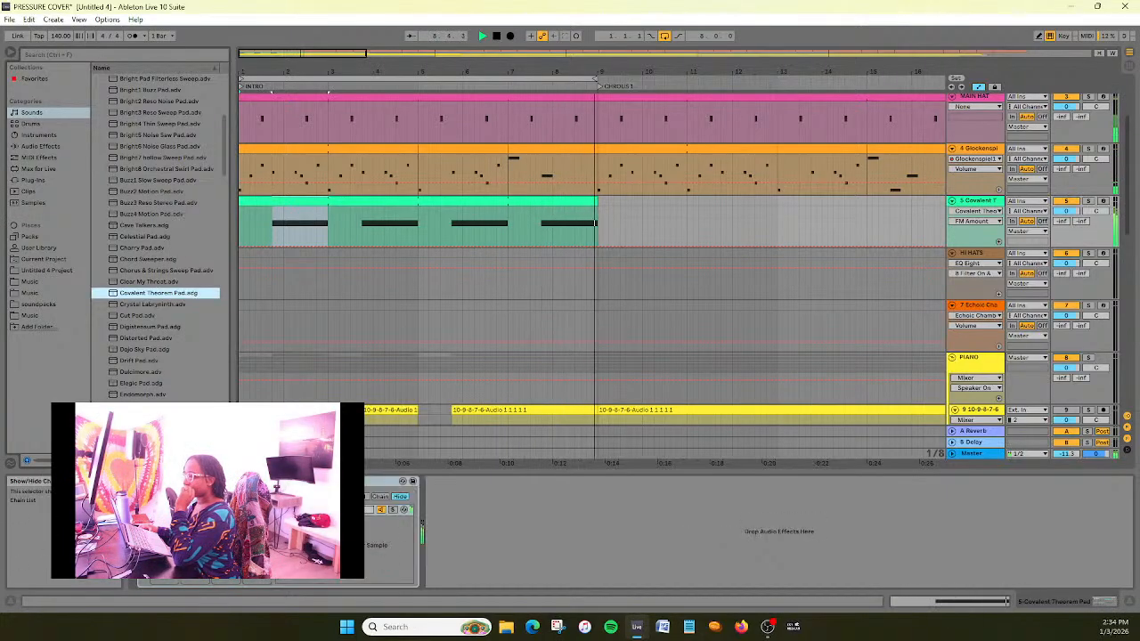
pyautogui.click(145, 510)
pyautogui.click(145, 519)
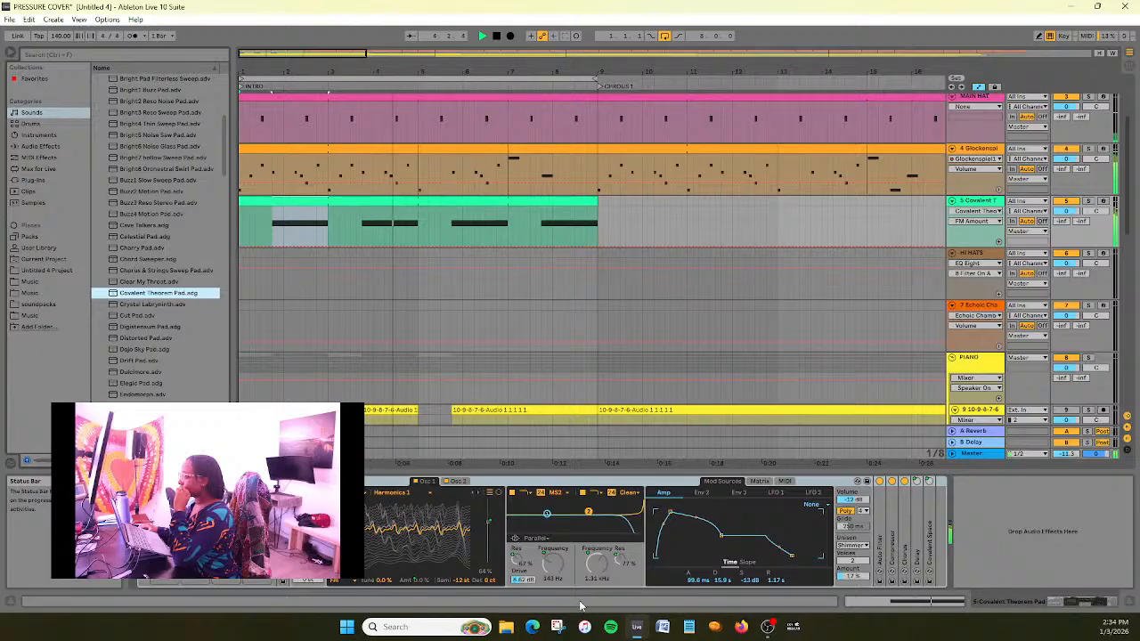
# Adjust Wavetable's Osc 1 Gain and Sub Transpose, toggle its sub oscillator, and stop playback
pyautogui.click(590, 513)
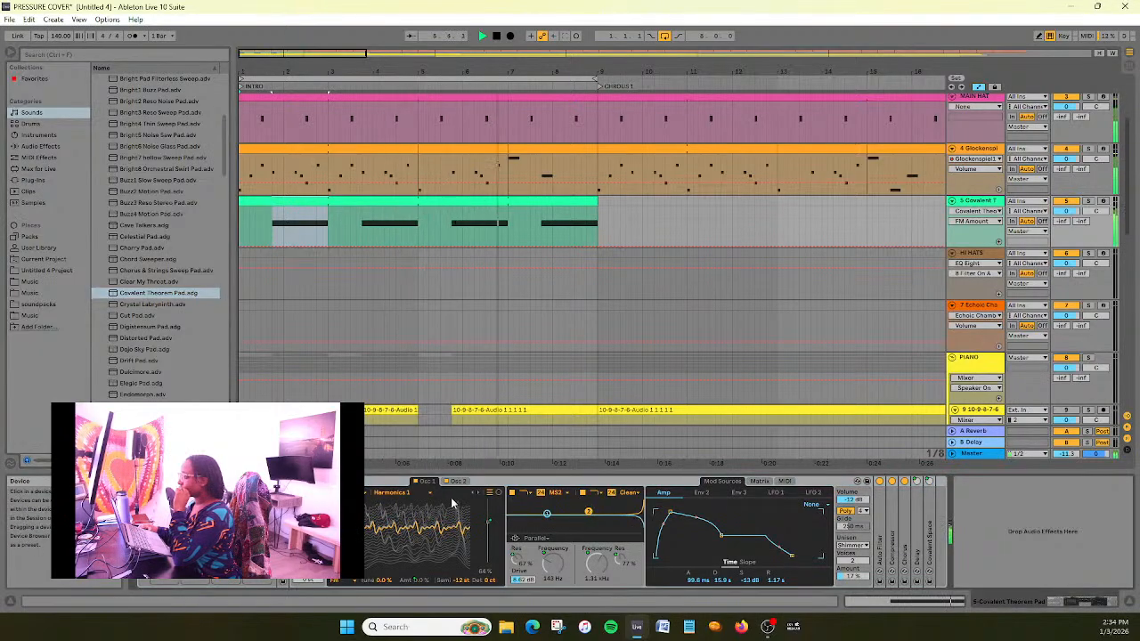
pyautogui.click(488, 522)
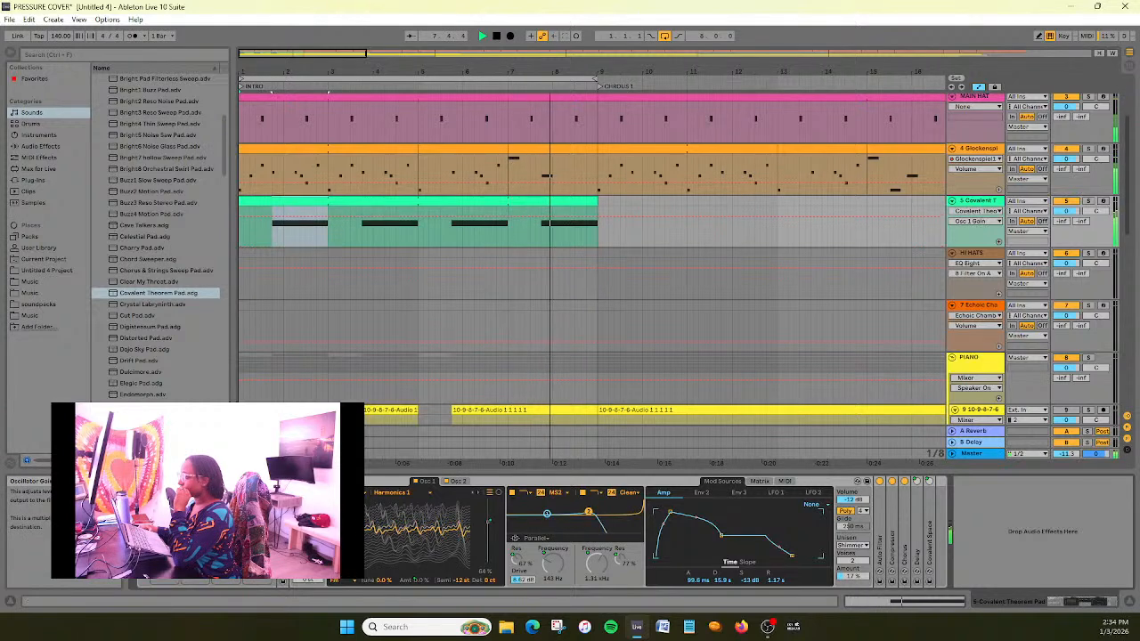
pyautogui.click(309, 557)
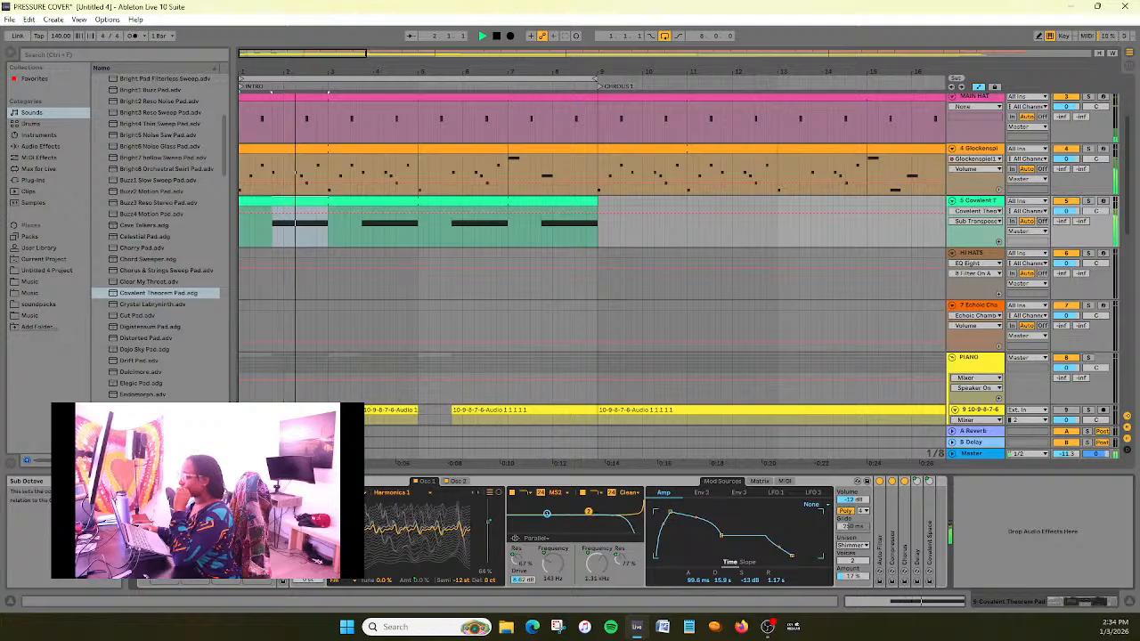
pyautogui.click(308, 482)
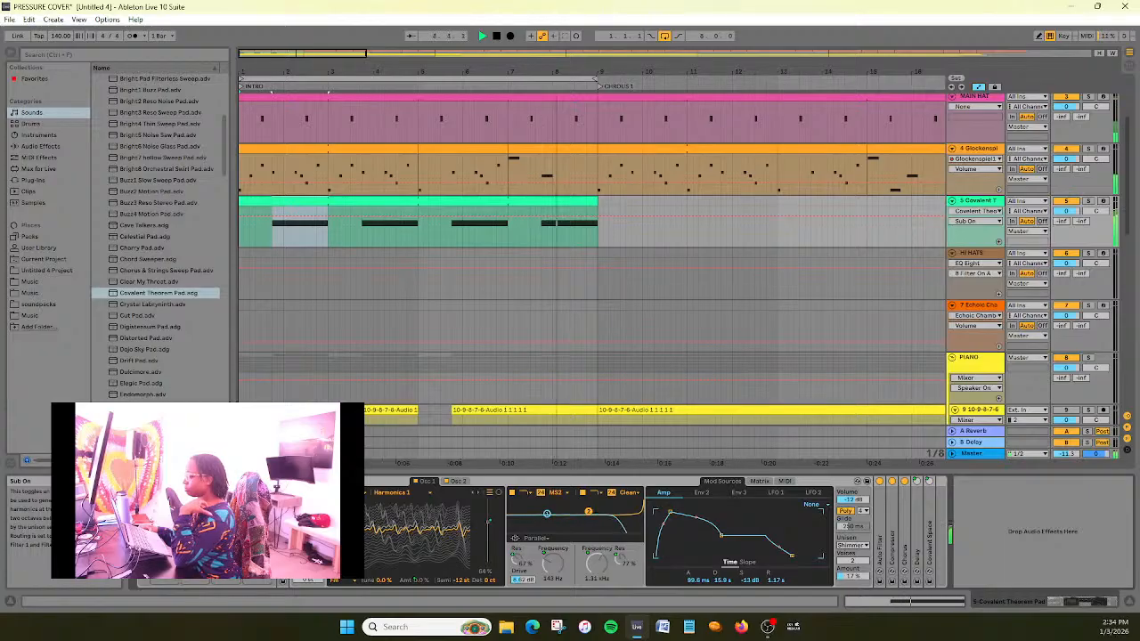
pyautogui.click(496, 37)
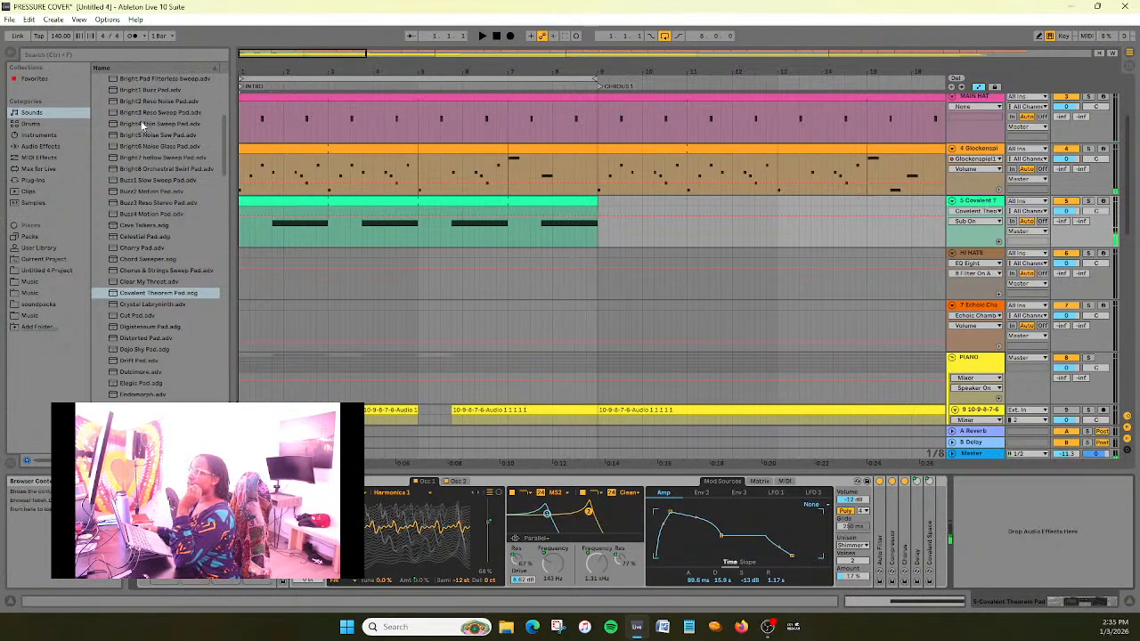
# Collapse the Pad sound category and add an Auto Pan audio effect to the Covalent Theorem Pad track
pyautogui.scroll(6, 141, 124)
pyautogui.click(98, 146)
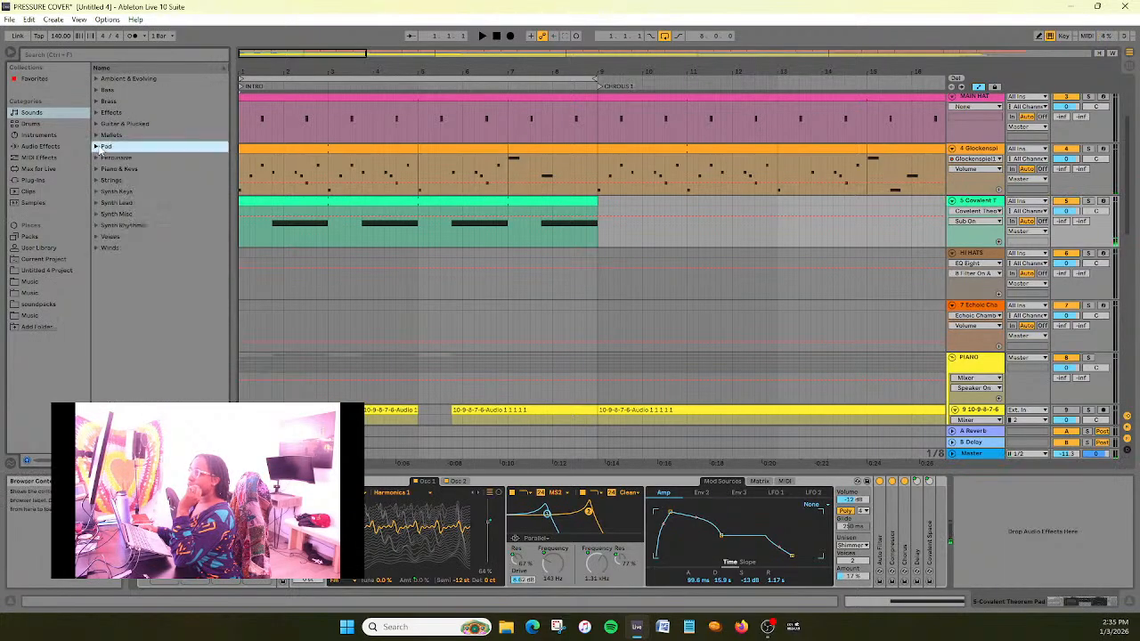
pyautogui.click(56, 148)
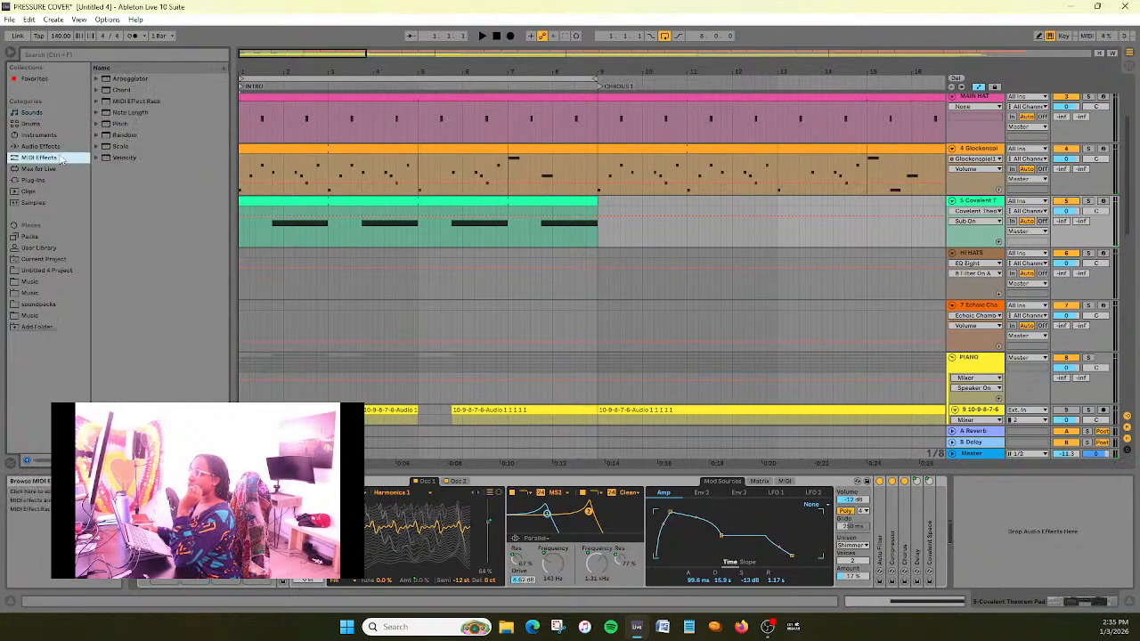
pyautogui.doubleClick(128, 113)
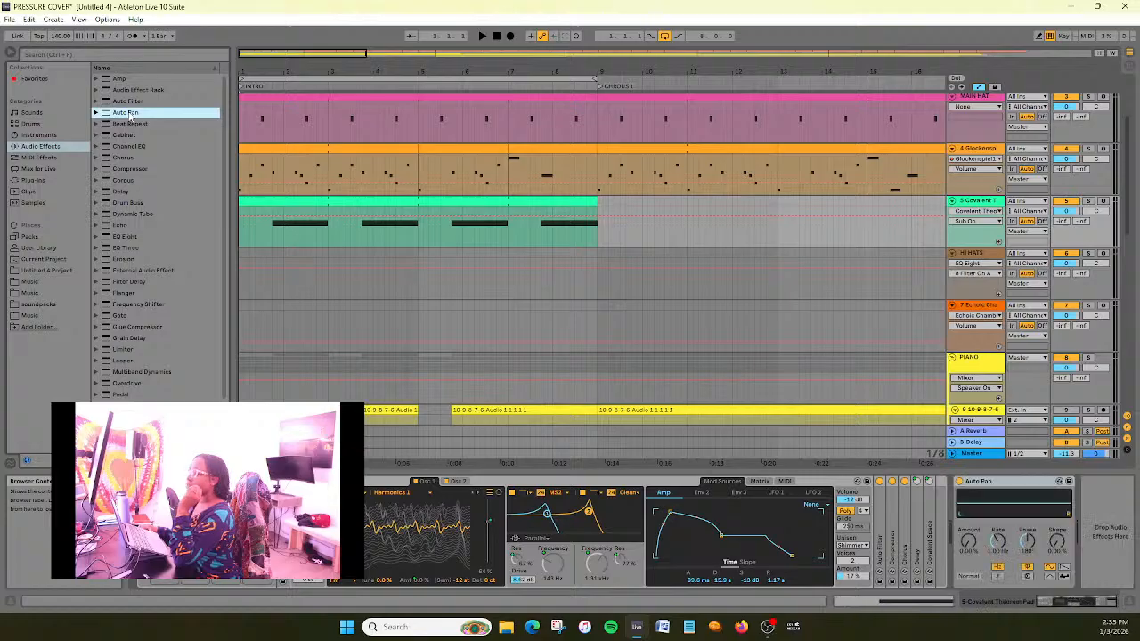
# During playback, set Auto Pan's amount to 100%, sync its rate to the tempo, and set phase to 1° and shape to 100%
pyautogui.click(487, 37)
pyautogui.moveTo(969, 541); pyautogui.dragTo(969, 499)
pyautogui.click(997, 575)
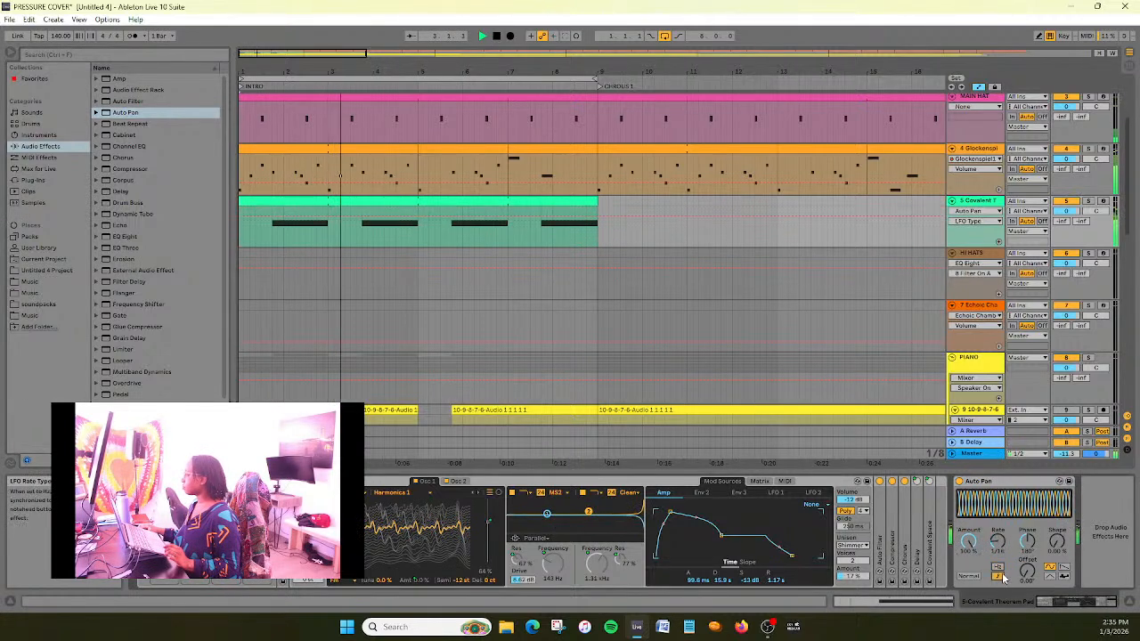
pyautogui.moveTo(998, 543); pyautogui.dragTo(998, 540)
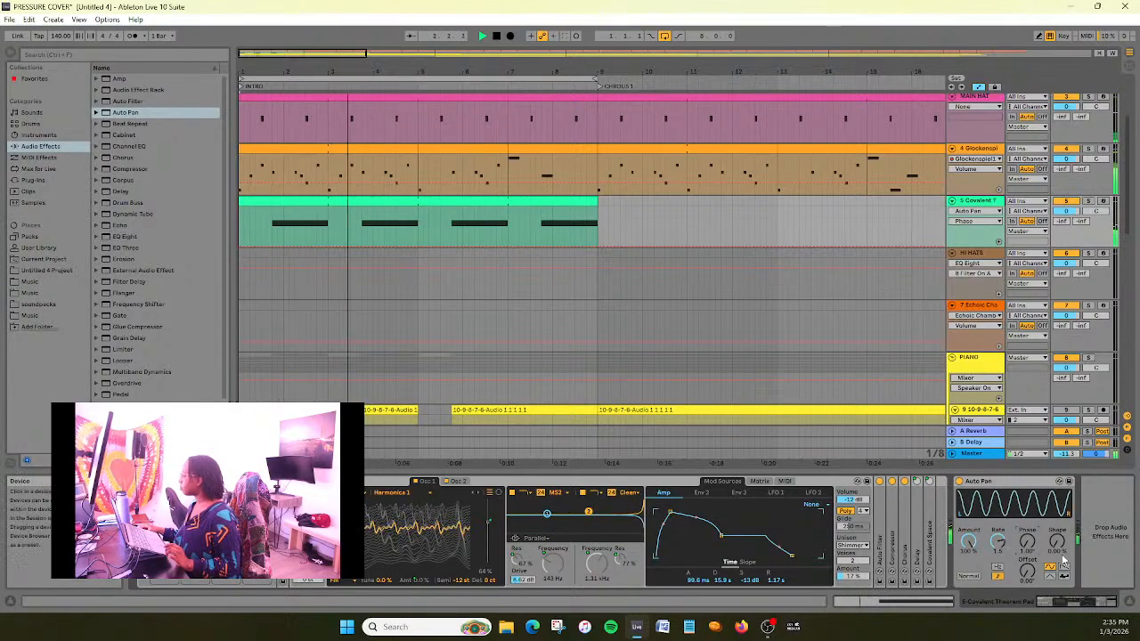
pyautogui.moveTo(1057, 541); pyautogui.dragTo(1057, 532)
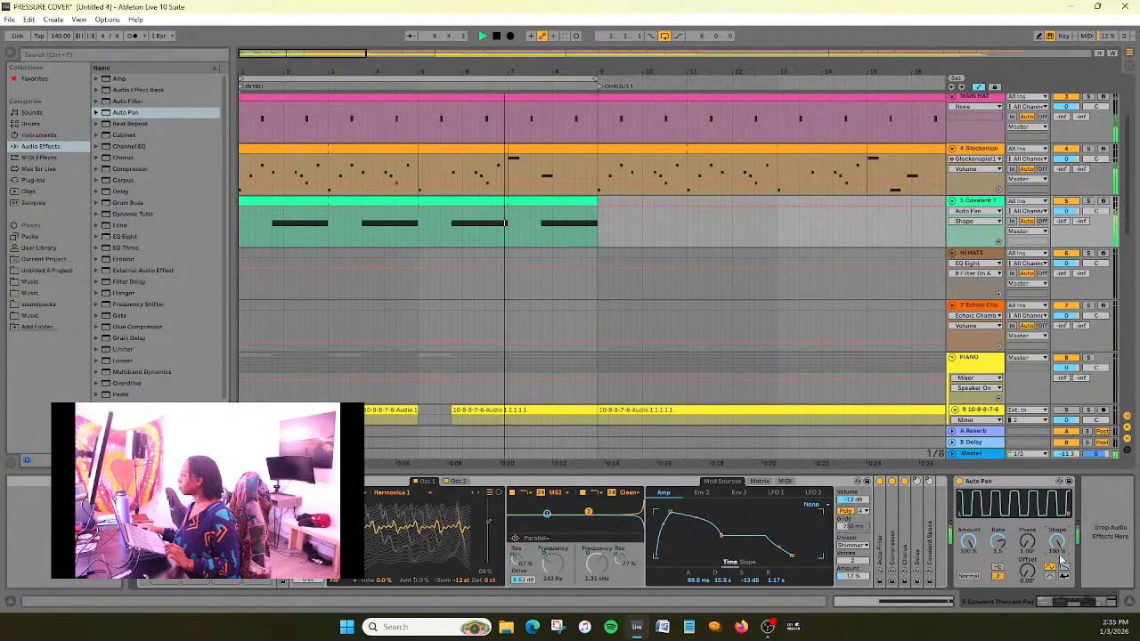
# Try different tempo-synced Auto Pan rates, ending on 1/3, and raise the phase to 360°
pyautogui.click(1000, 549)
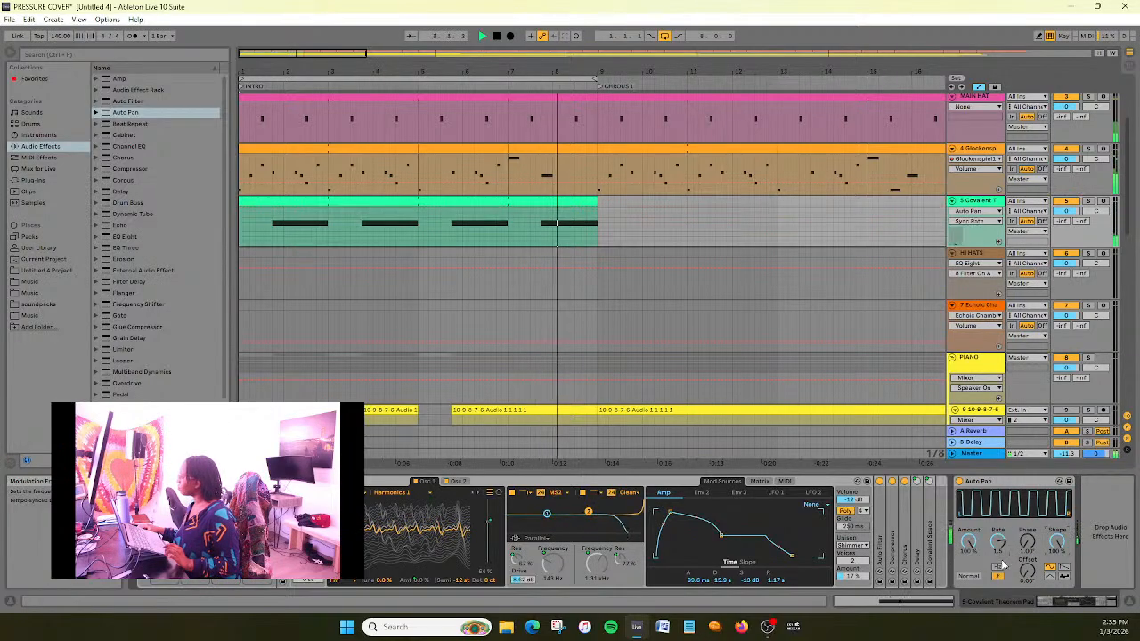
pyautogui.moveTo(998, 547)
pyautogui.mouseDown()
pyautogui.moveTo(1024, 549)
pyautogui.moveTo(998, 546)
pyautogui.mouseUp()
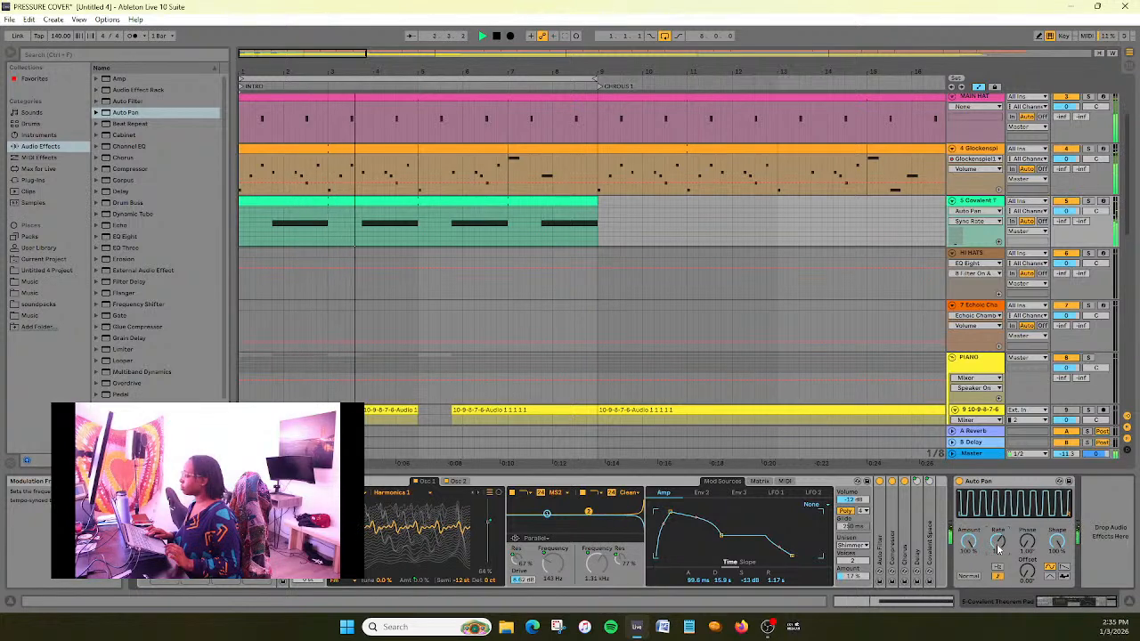
pyautogui.moveTo(998, 549); pyautogui.dragTo(997, 546)
pyautogui.scroll(1, 997, 546)
pyautogui.scroll(1, 997, 547)
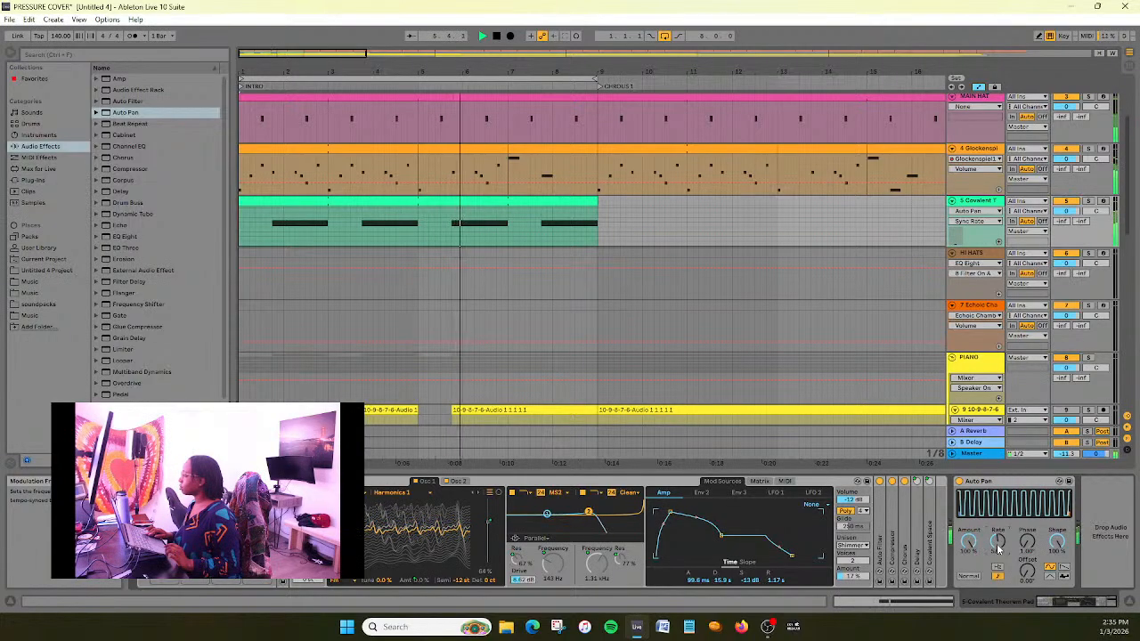
pyautogui.moveTo(997, 549); pyautogui.dragTo(998, 551)
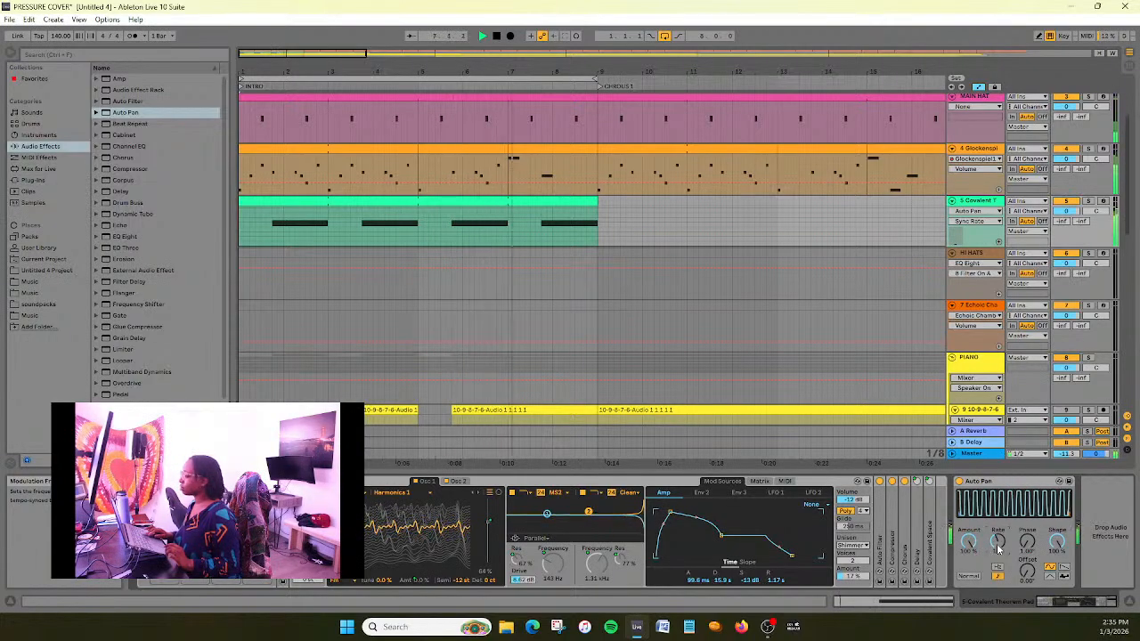
pyautogui.scroll(1, 998, 548)
pyautogui.scroll(-1, 997, 548)
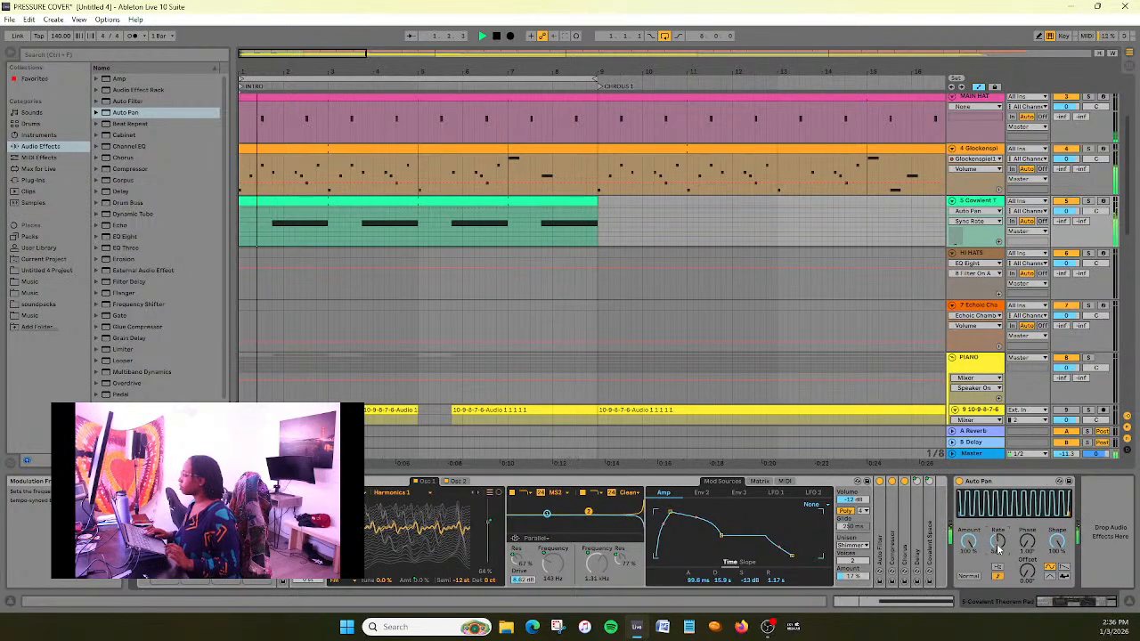
pyautogui.scroll(5, 1026, 549)
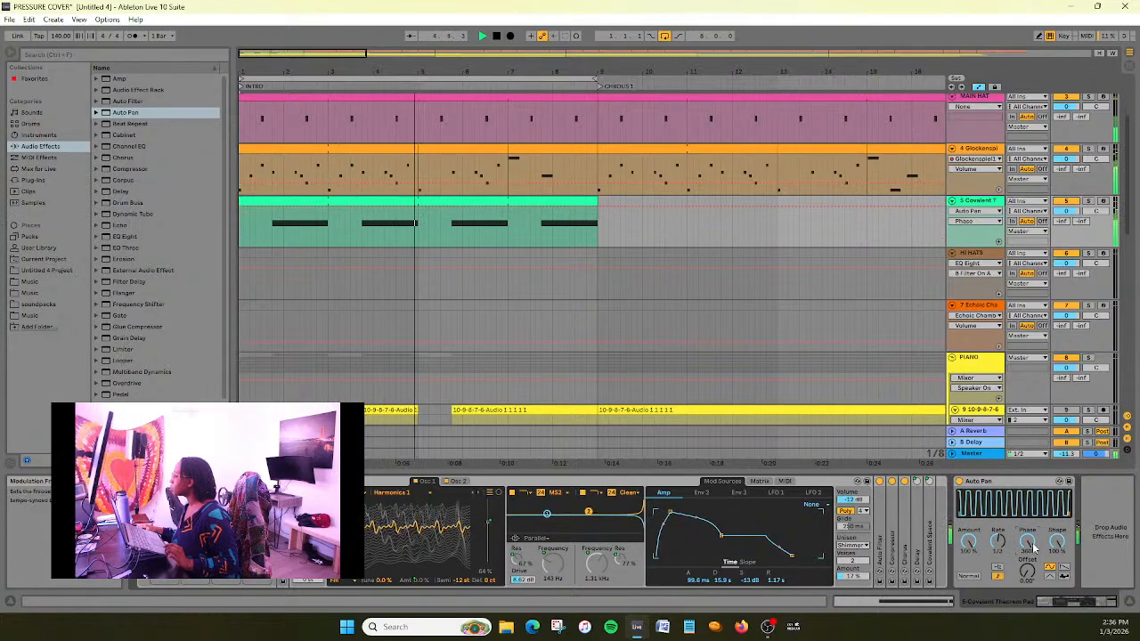
# Set Auto Pan's phase to 0°, its synced rate to 1/4 and its offset to about 48.7° while playing the loop
pyautogui.moveTo(1028, 543); pyautogui.dragTo(1028, 600)
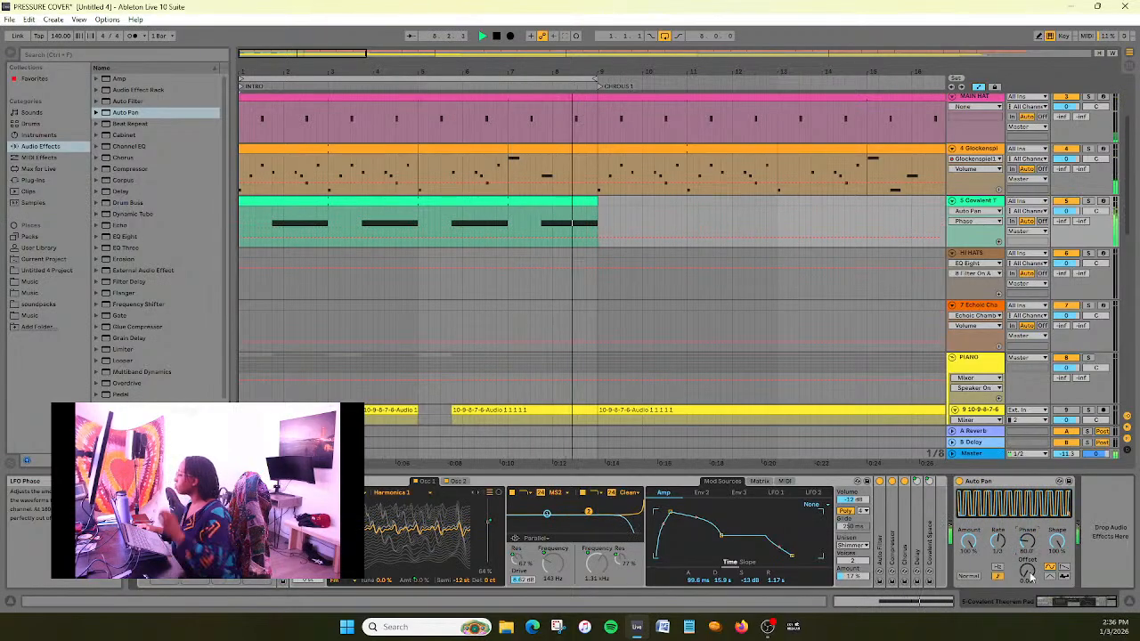
pyautogui.moveTo(1031, 575); pyautogui.dragTo(1020, 570)
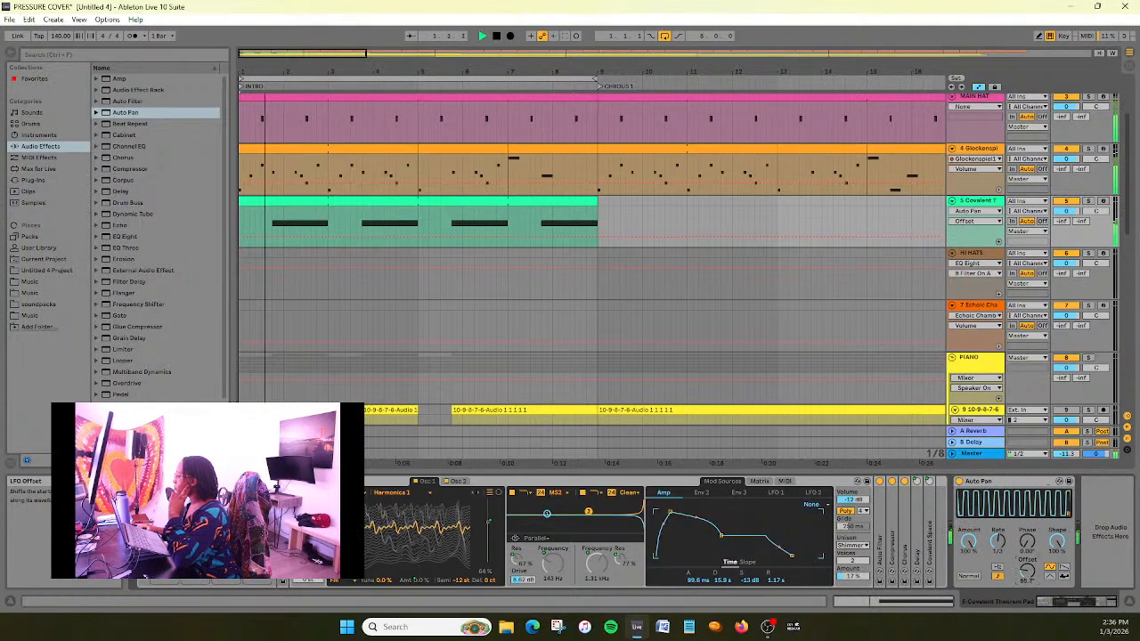
pyautogui.click(999, 549)
pyautogui.moveTo(998, 550); pyautogui.dragTo(999, 551)
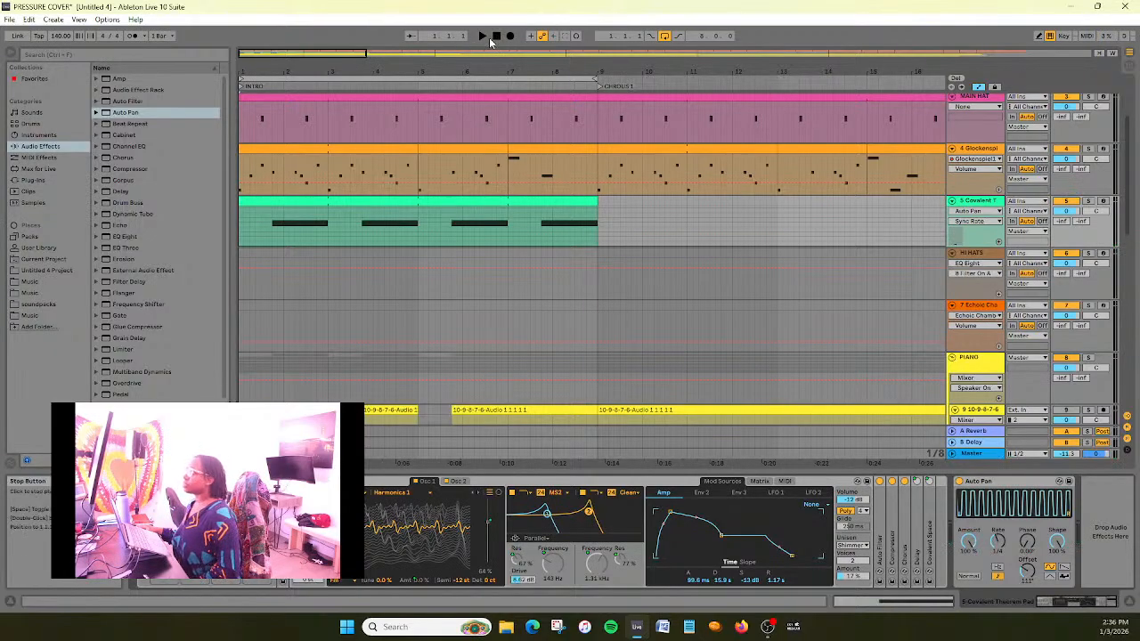
pyautogui.click(483, 36)
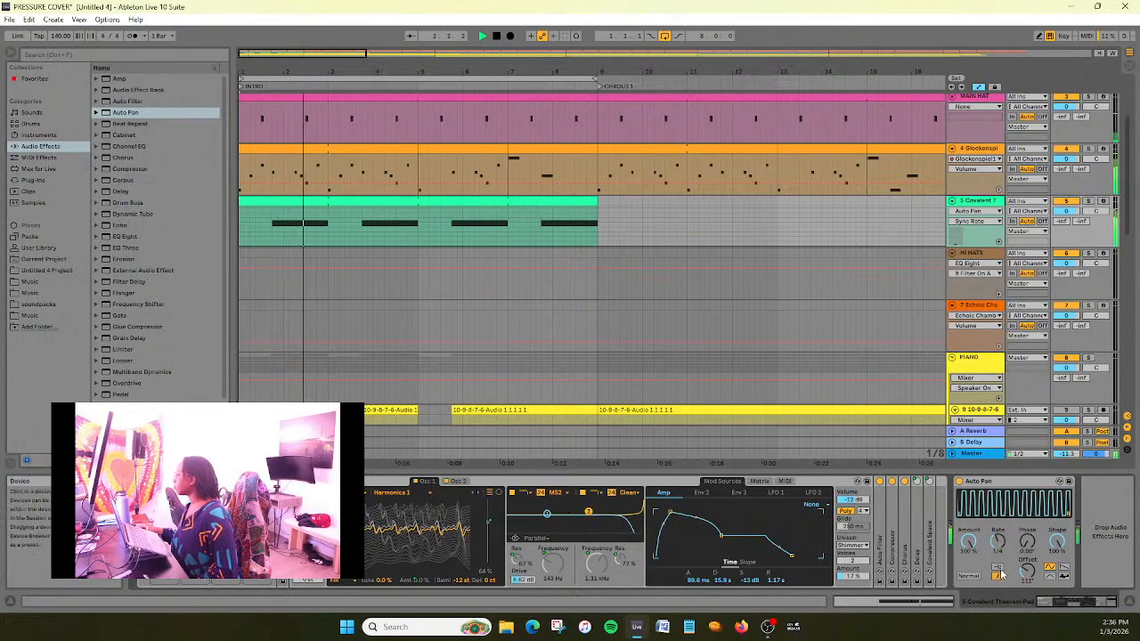
pyautogui.moveTo(1027, 571); pyautogui.dragTo(1027, 585)
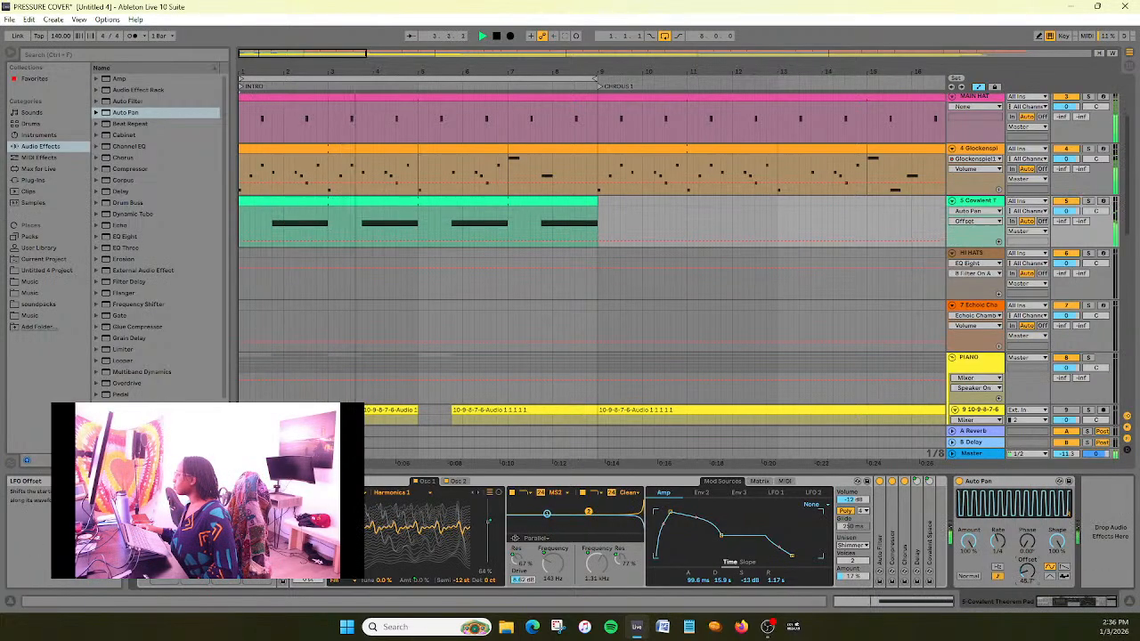
# During playback, set Auto Pan's offset to 243° and lower its shape to 33.3%
pyautogui.moveTo(1026, 571); pyautogui.dragTo(1027, 517)
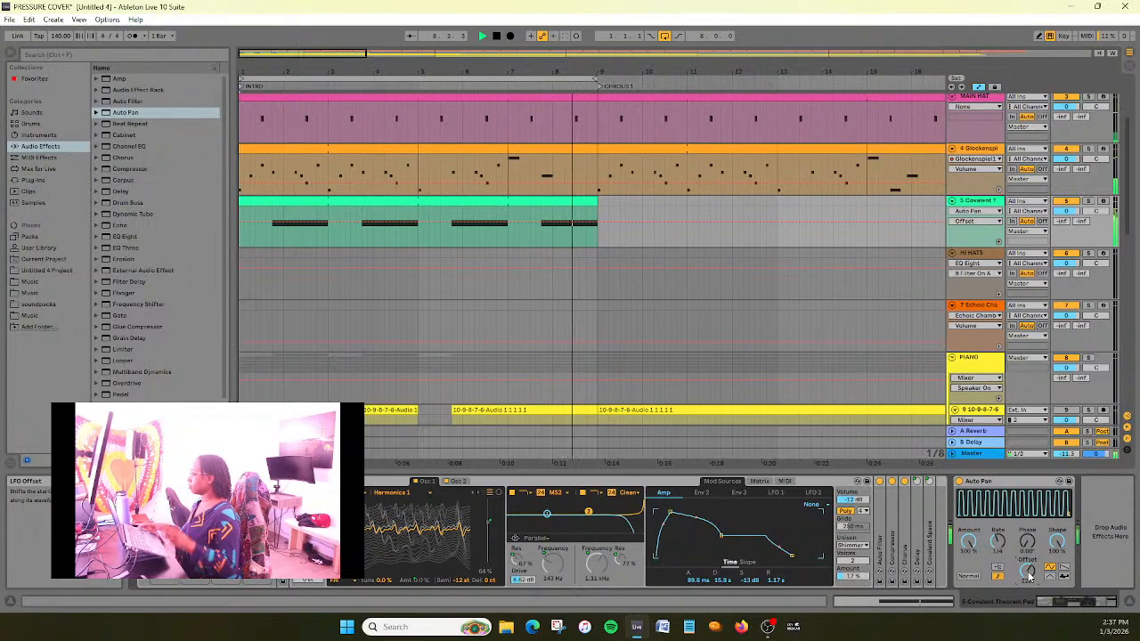
pyautogui.moveTo(1029, 573); pyautogui.dragTo(1030, 567)
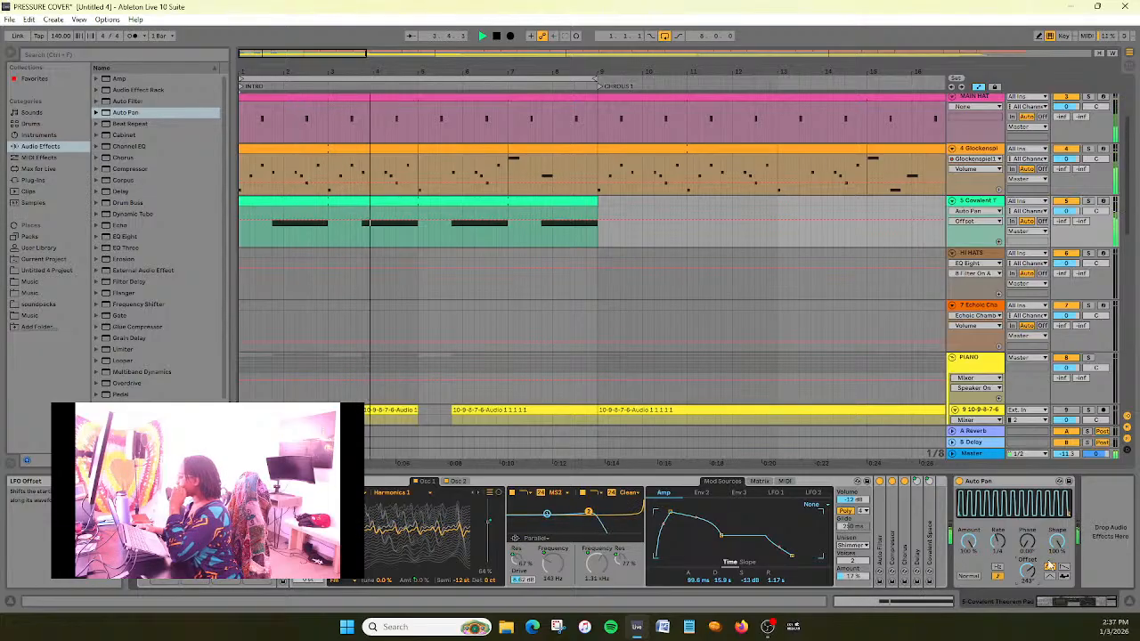
pyautogui.moveTo(1057, 542); pyautogui.dragTo(1057, 570)
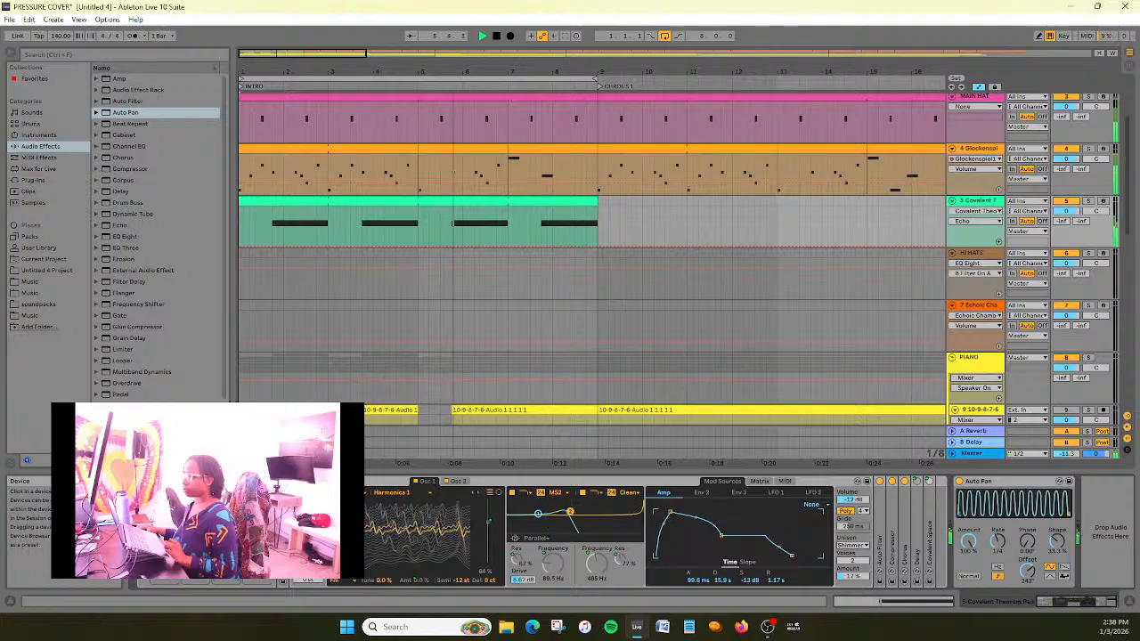
# Adjust the Covalent Theorem Pad's Reverb macro and set its oscillator 1 wave position to 57%
pyautogui.moveTo(257, 558); pyautogui.dragTo(256, 576)
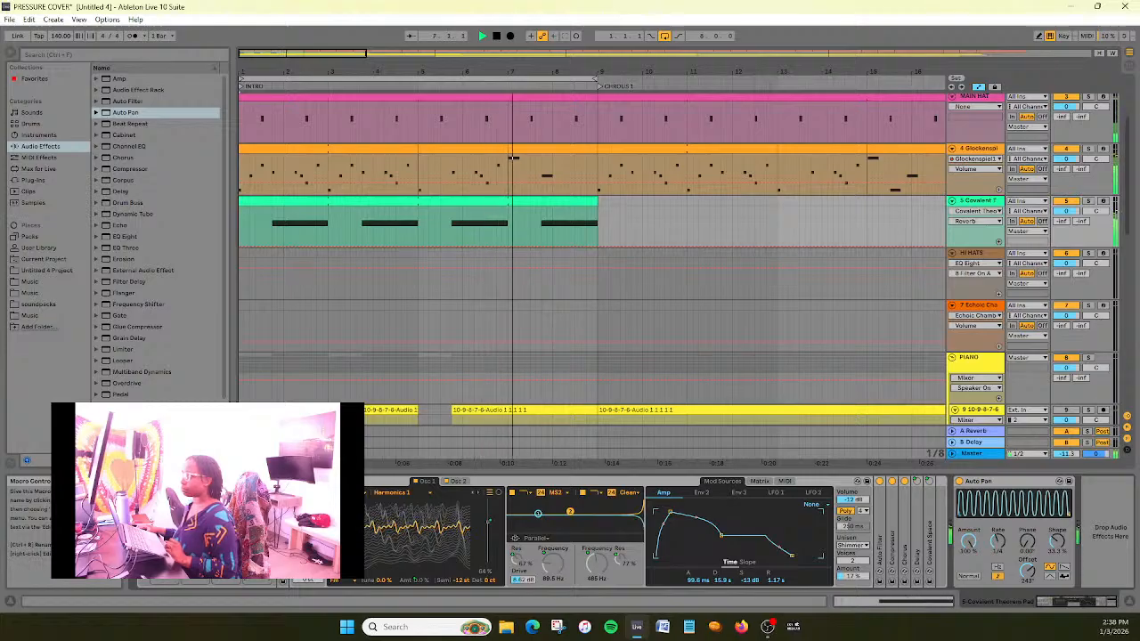
pyautogui.moveTo(155, 516); pyautogui.dragTo(155, 526)
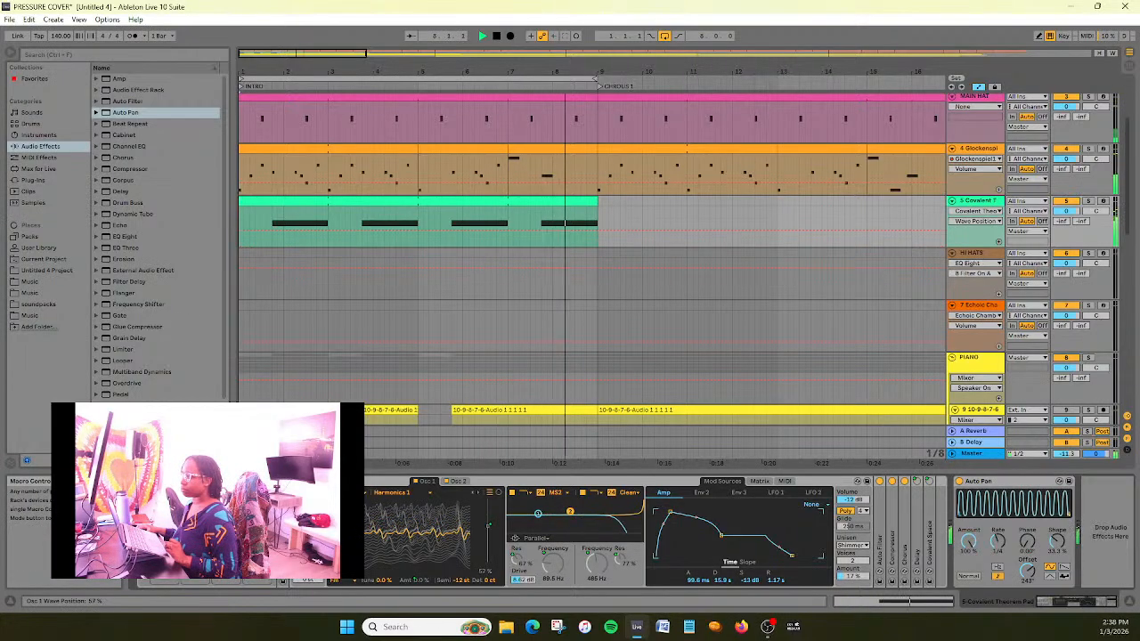
# Browse the Pad sounds and replace the Covalent Theorem Pad with the Space Pad.adv preset
pyautogui.click(39, 111)
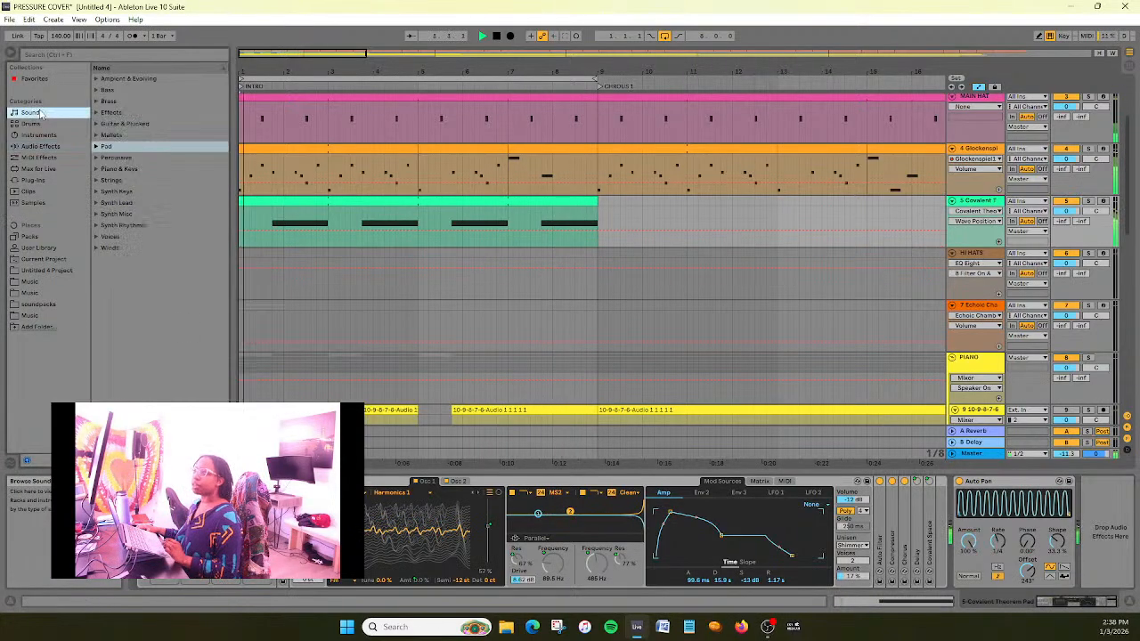
pyautogui.click(106, 146)
pyautogui.scroll(-6, 183, 301)
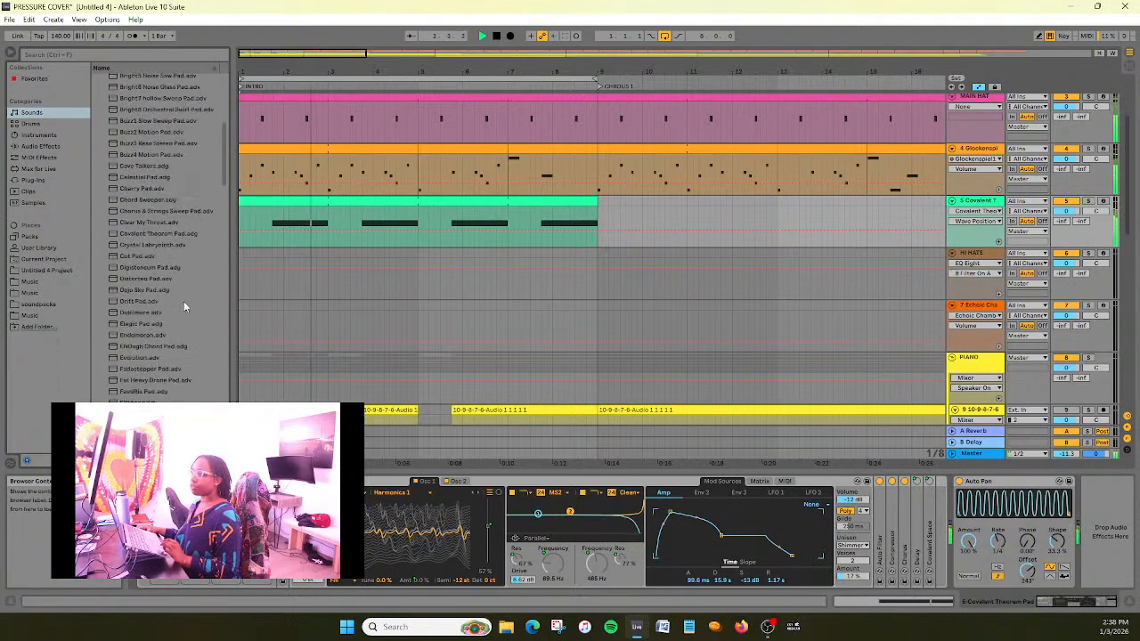
pyautogui.scroll(-15, 184, 301)
pyautogui.scroll(-10, 189, 308)
pyautogui.click(142, 179)
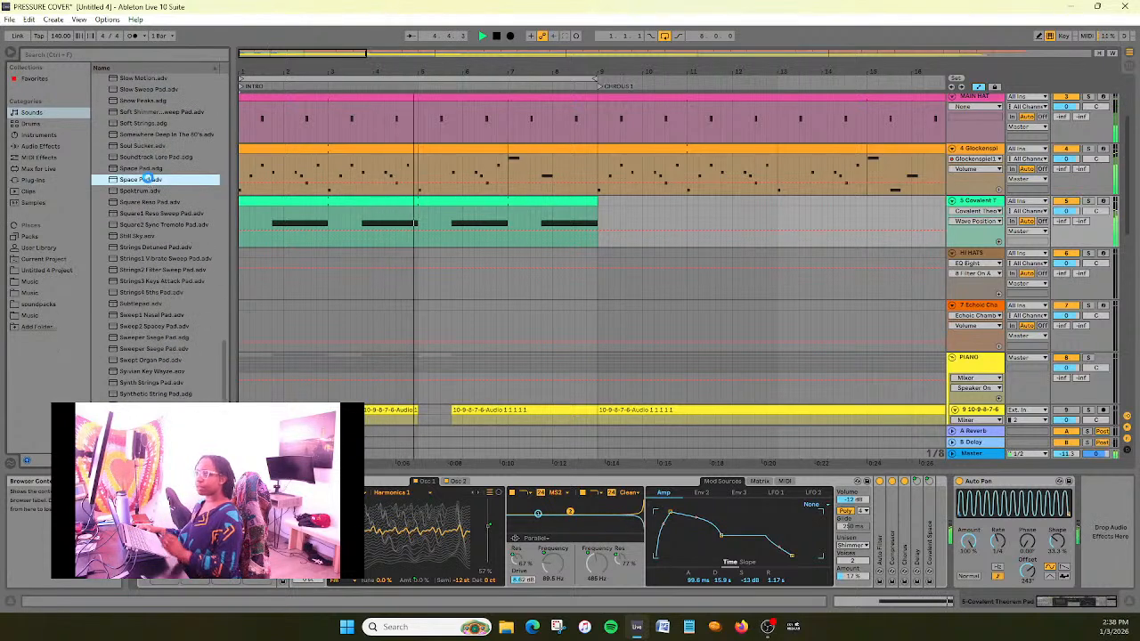
pyautogui.doubleClick(142, 179)
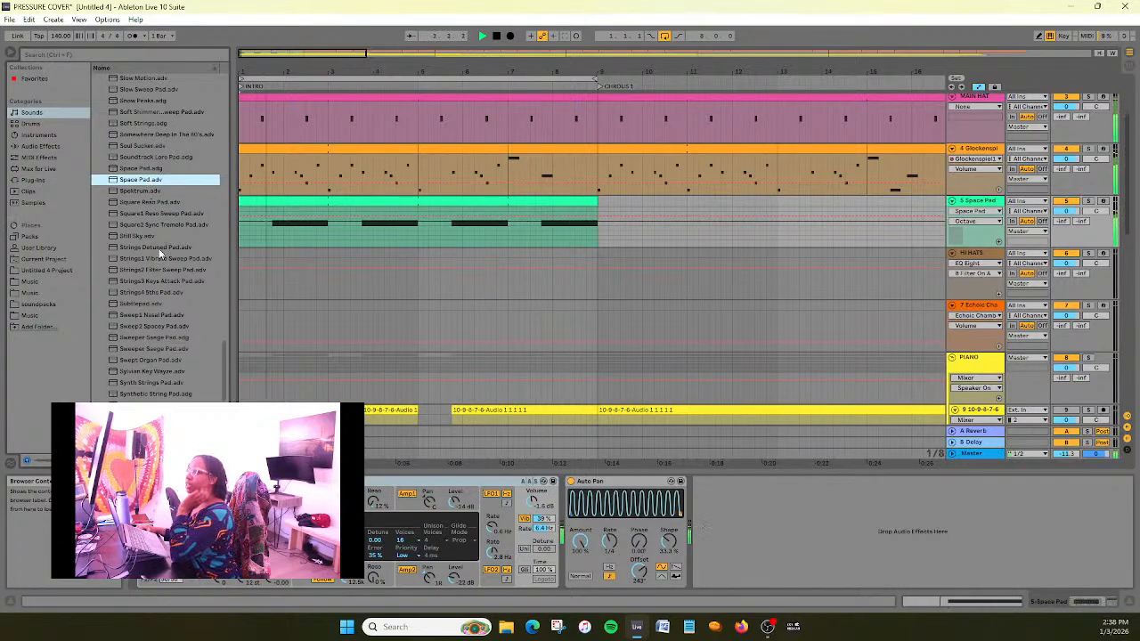
# Try the Strings4 5ths Pad preset on the pad track and reduce its Spread
pyautogui.scroll(-1, 160, 267)
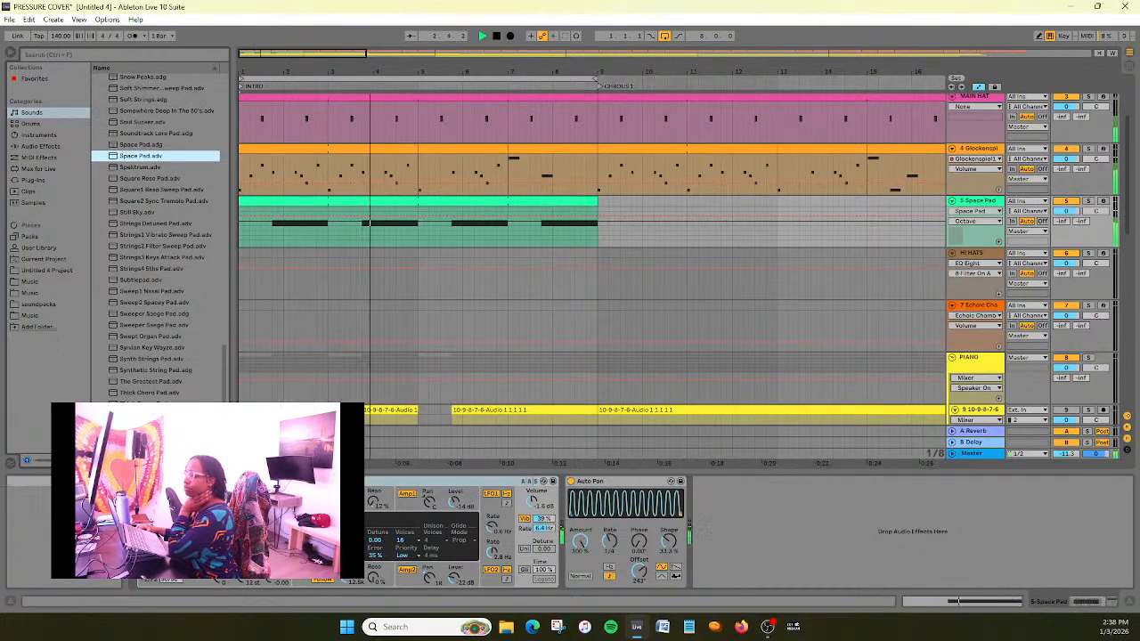
pyautogui.doubleClick(137, 267)
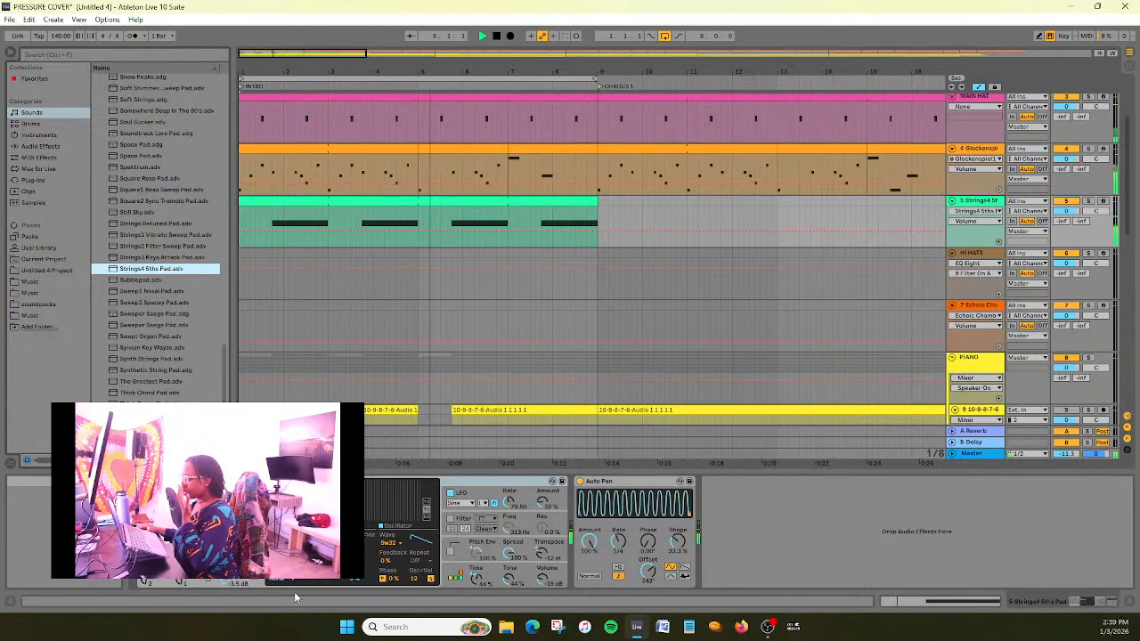
pyautogui.click(512, 556)
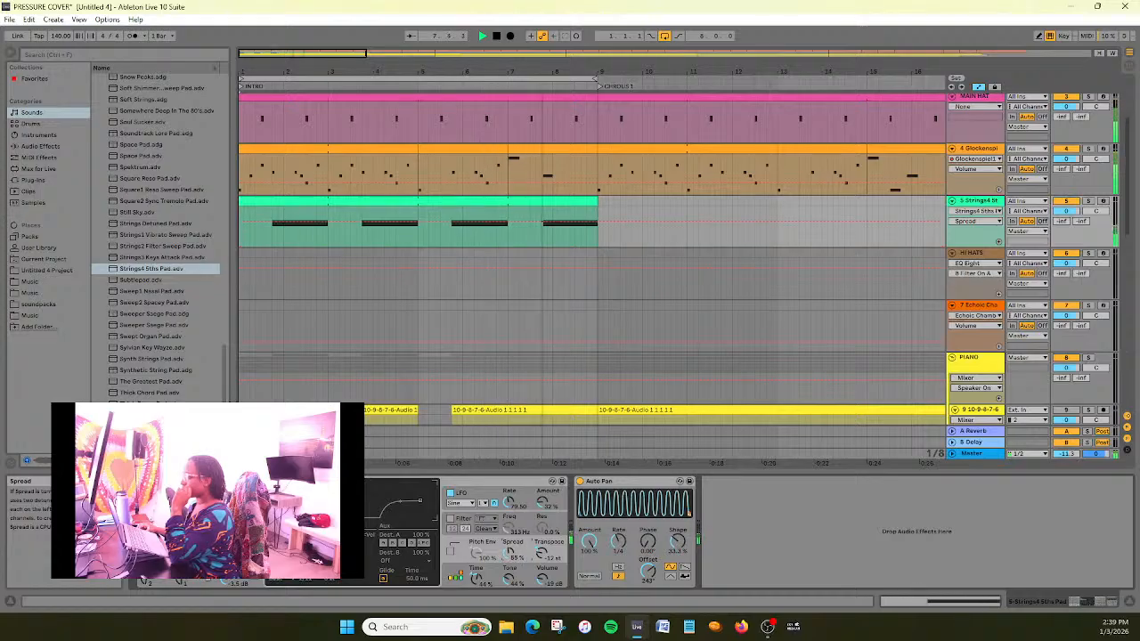
# Audition the Subtlepad, Sweep1 Nasal Pad, Vocal Choral1 Muted Pad and Warble Rhythm Noise Pad presets in the loop
pyautogui.doubleClick(141, 279)
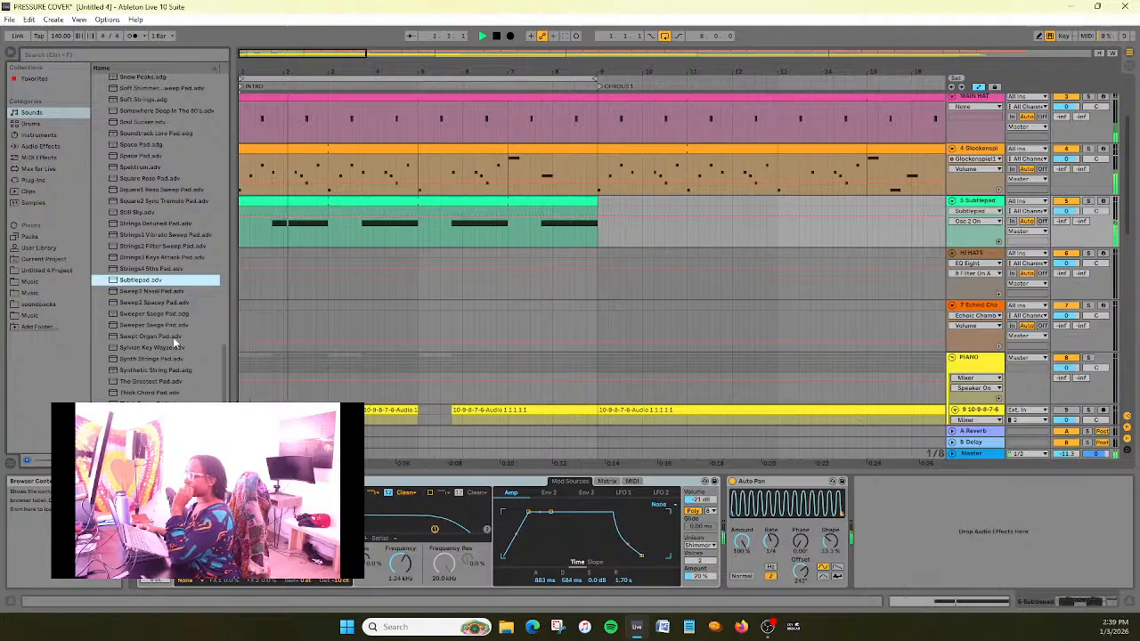
pyautogui.doubleClick(162, 292)
pyautogui.scroll(-6, 174, 351)
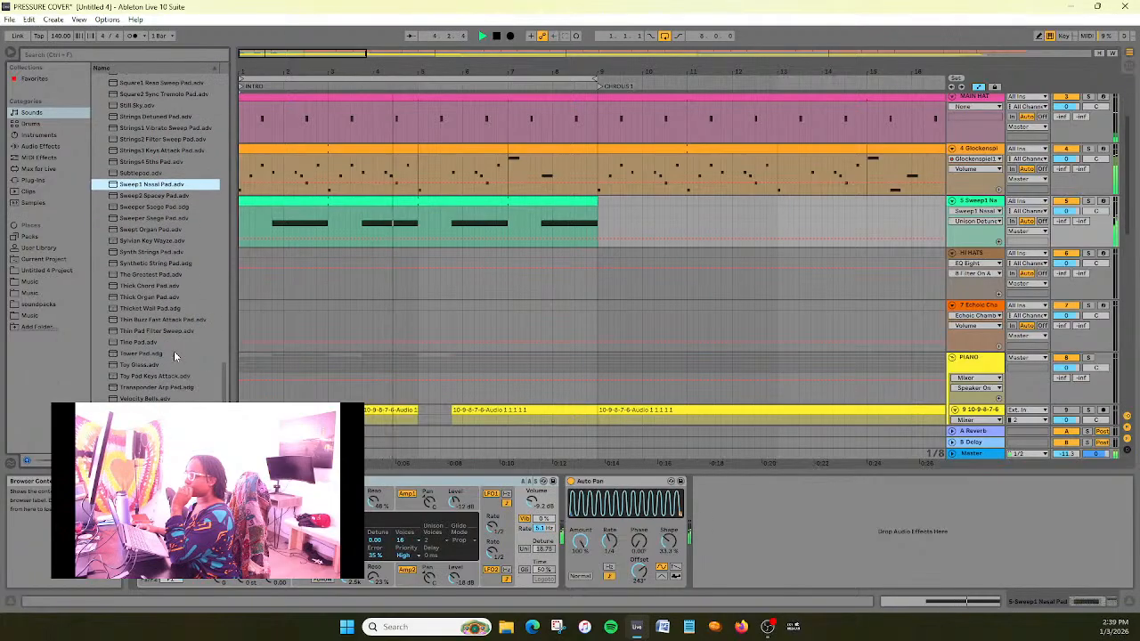
pyautogui.click(174, 351)
pyautogui.doubleClick(173, 351)
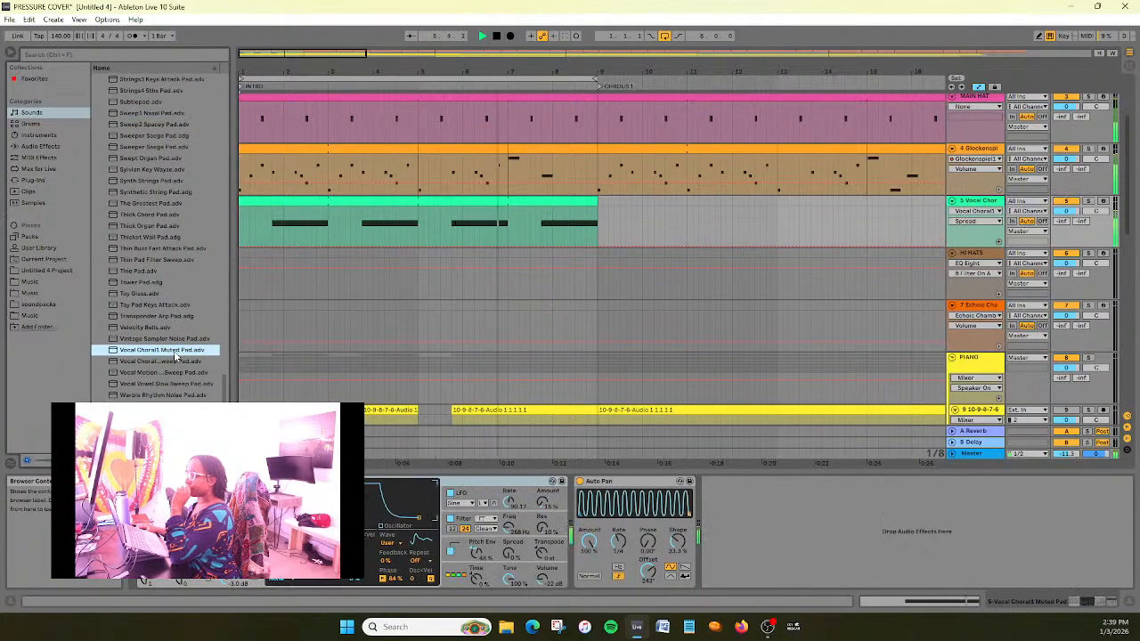
pyautogui.scroll(-1, 174, 351)
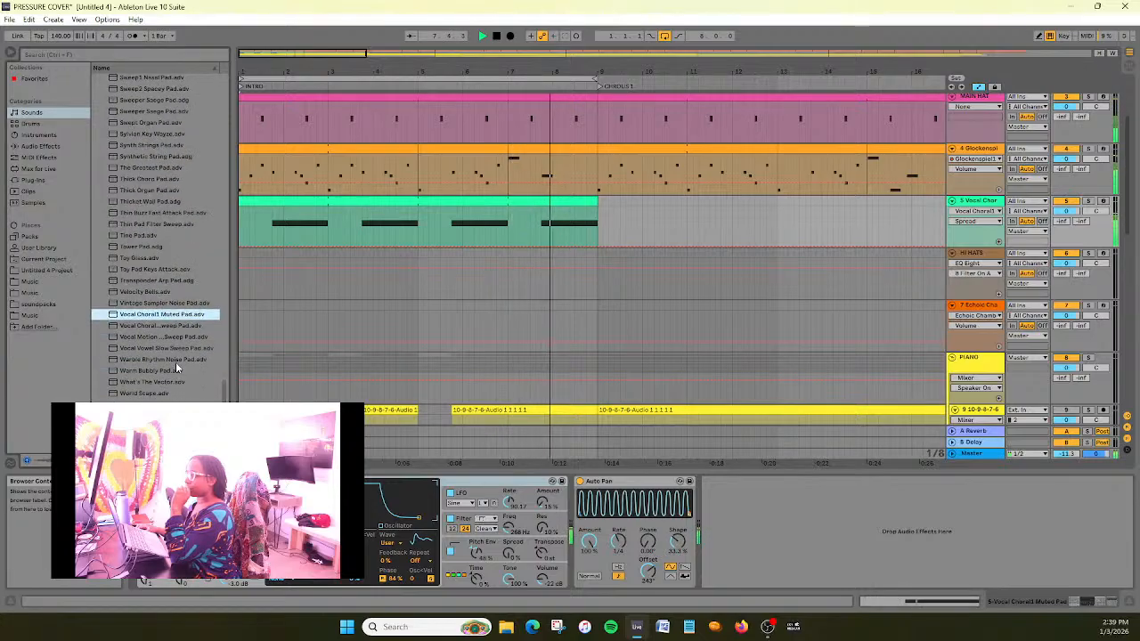
pyautogui.doubleClick(176, 362)
# Try the Ion Snow Pad Chord, Gritty Pad and Glass4 Thin Pad presets on the pad track
pyautogui.scroll(4, 176, 362)
pyautogui.scroll(12, 175, 362)
pyautogui.scroll(10, 175, 361)
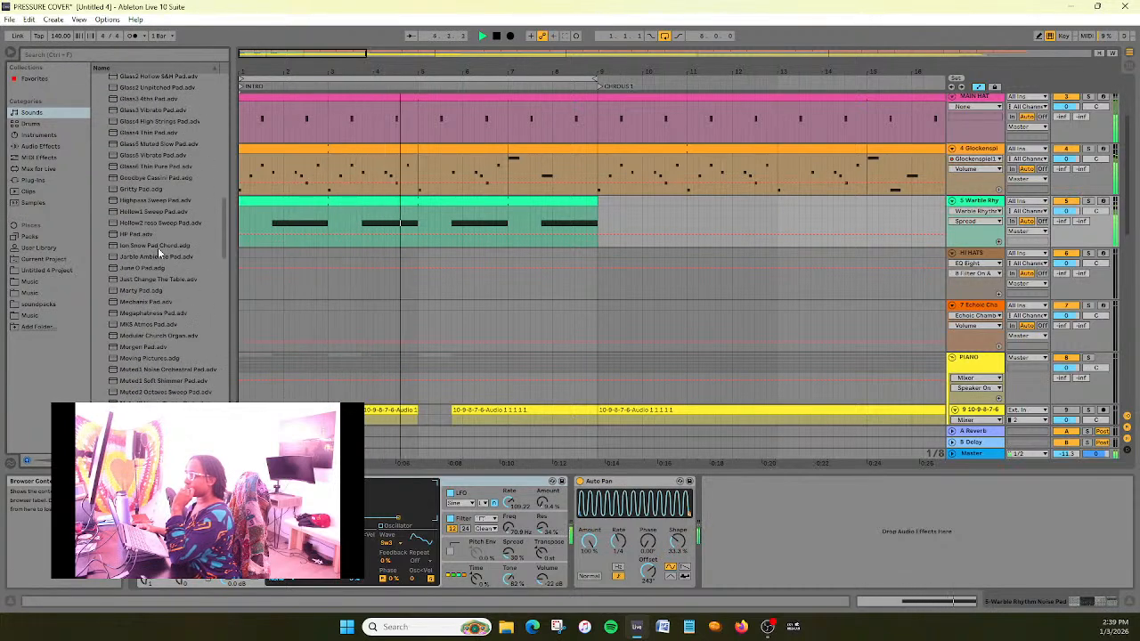
pyautogui.doubleClick(157, 248)
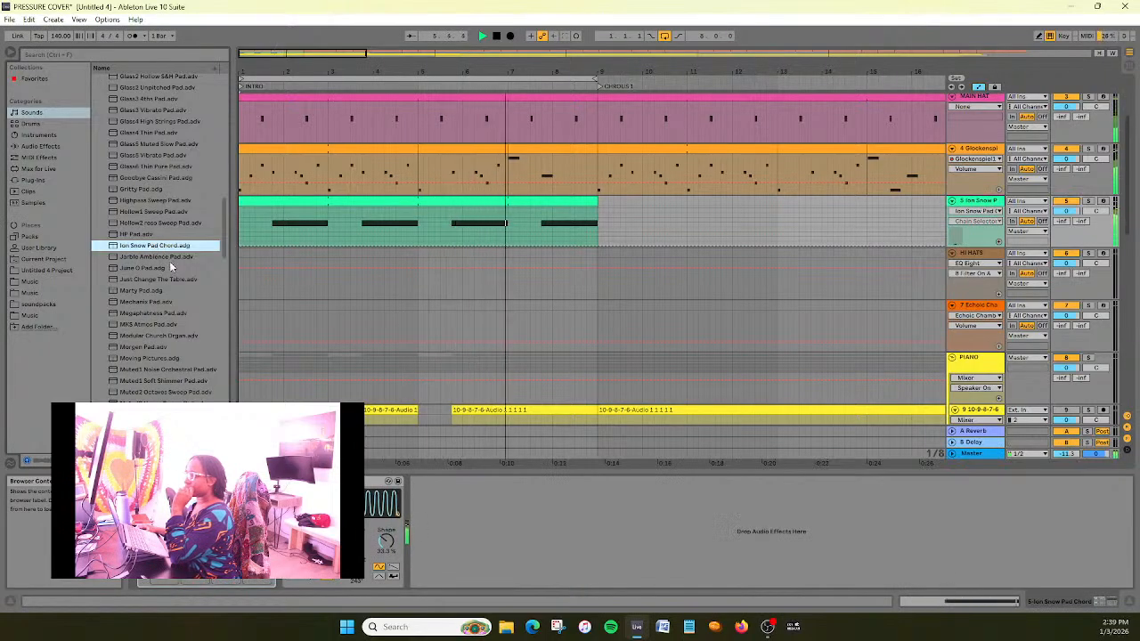
pyautogui.doubleClick(173, 190)
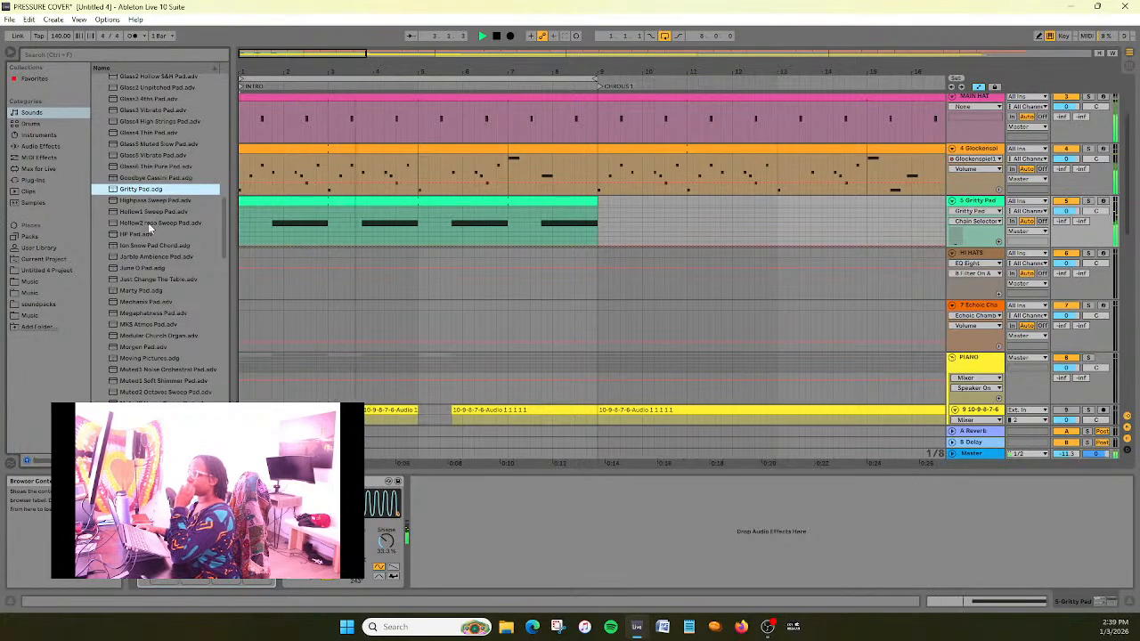
pyautogui.doubleClick(154, 132)
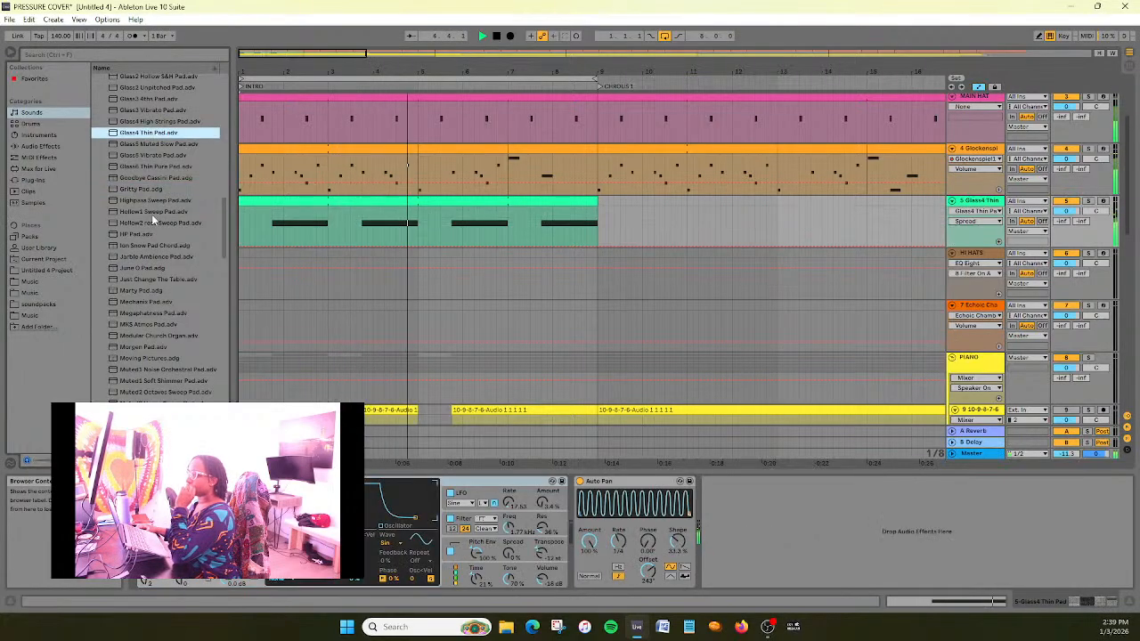
# Audition the Glass3 Vibrato Pad, Glass3 4ths Pad and Glass Detuned Fast Attack Pad presets on the same track
pyautogui.scroll(3, 152, 214)
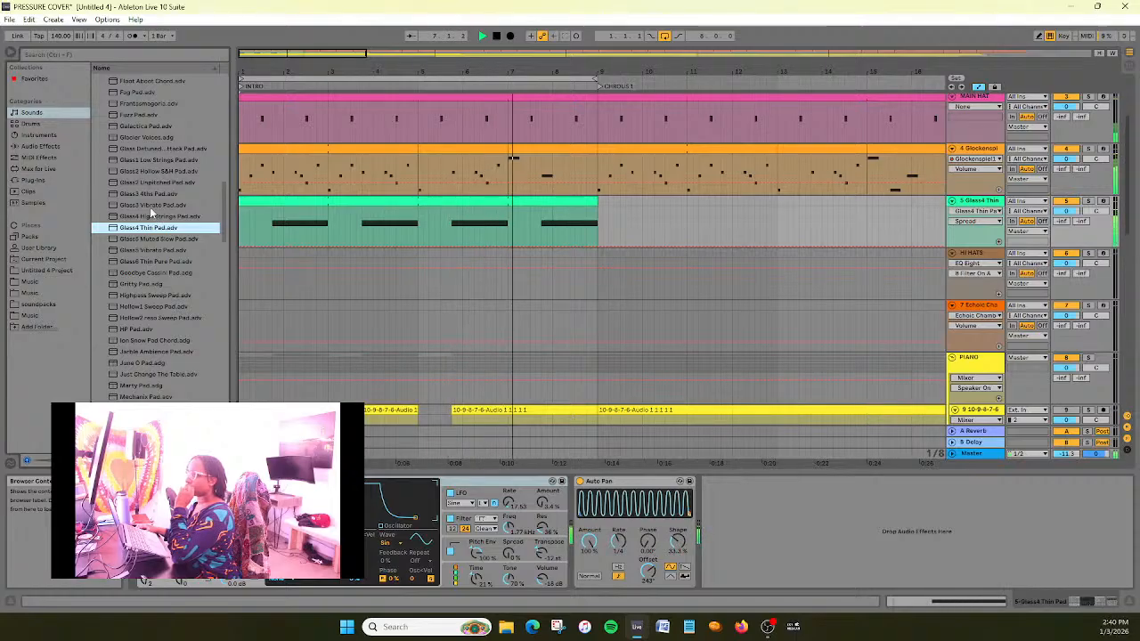
pyautogui.doubleClick(149, 205)
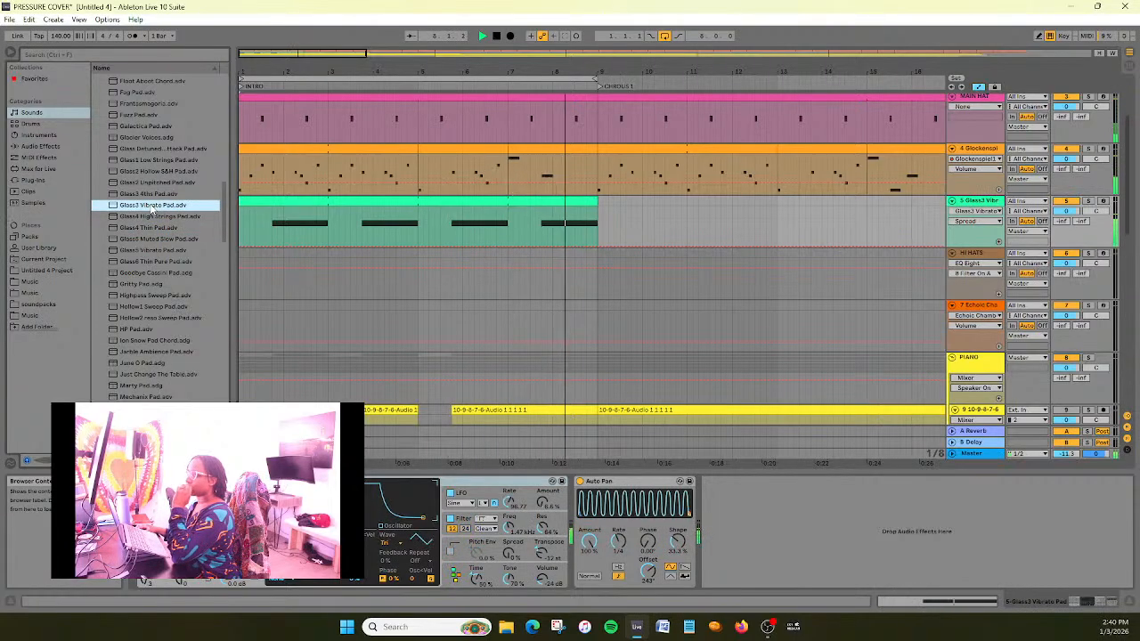
pyautogui.doubleClick(152, 194)
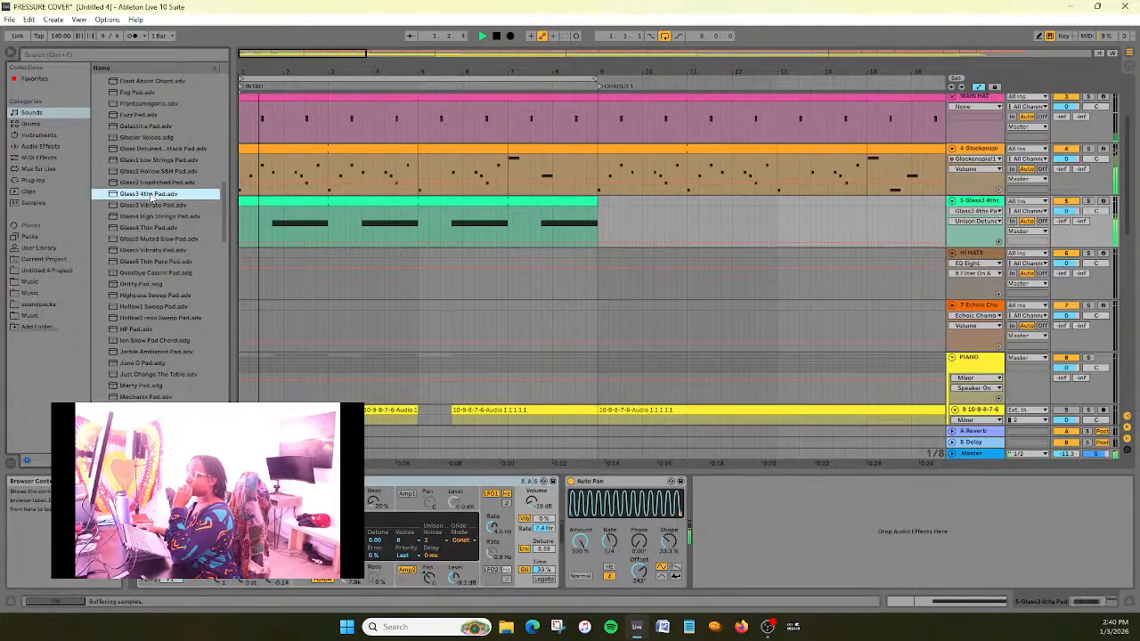
pyautogui.doubleClick(159, 150)
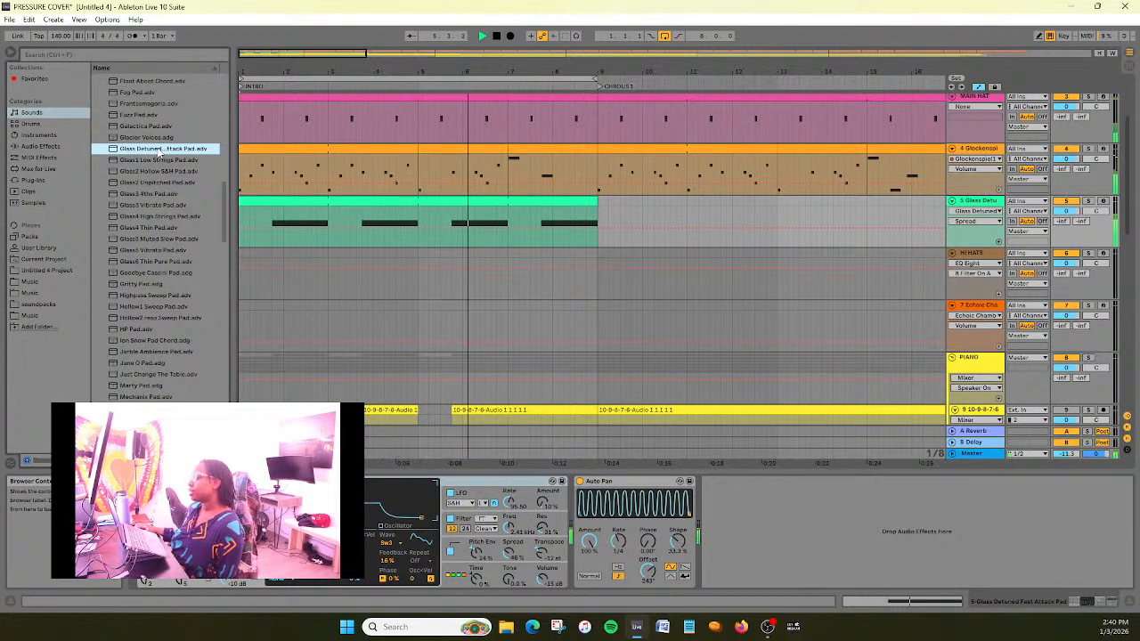
# Try the June O Pad and Just Change The Table presets on the pad track
pyautogui.doubleClick(163, 363)
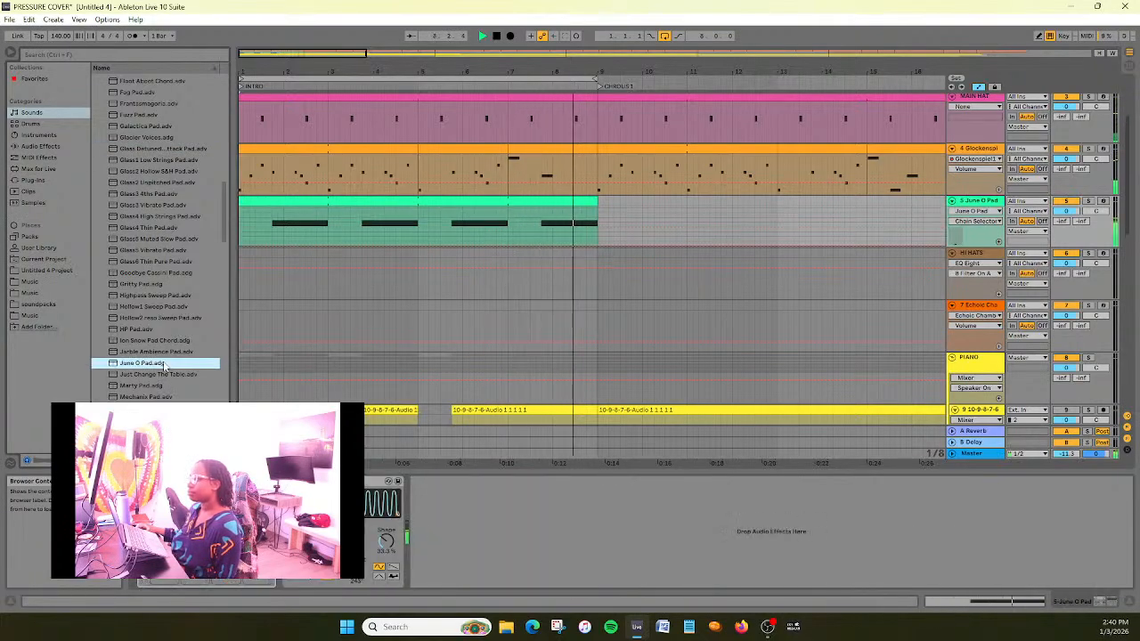
pyautogui.scroll(-2, 177, 315)
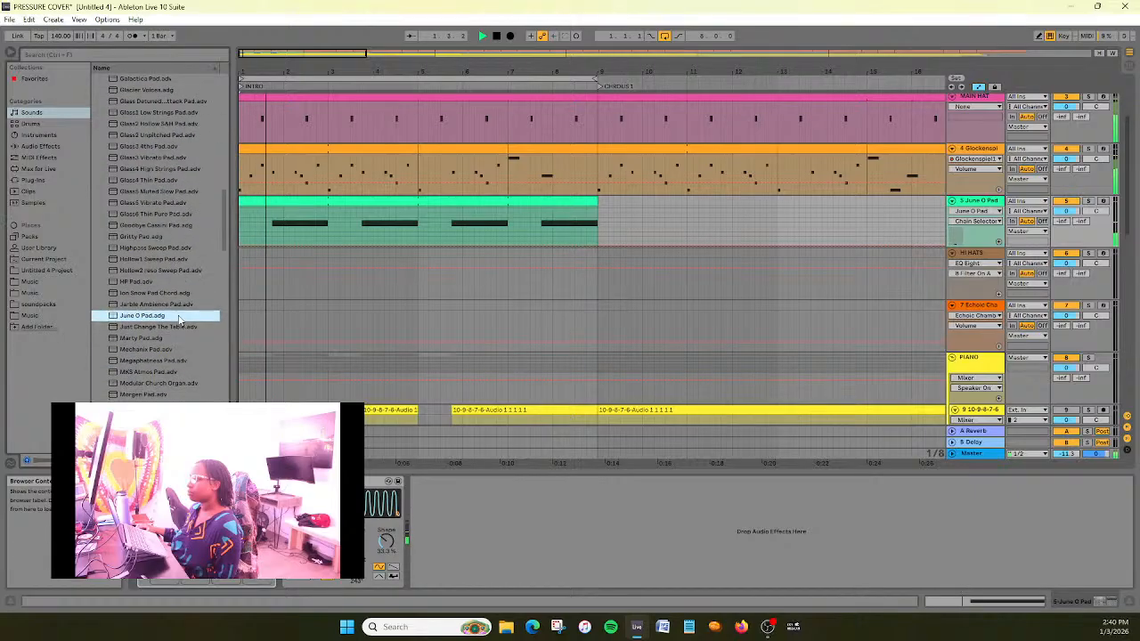
pyautogui.doubleClick(182, 327)
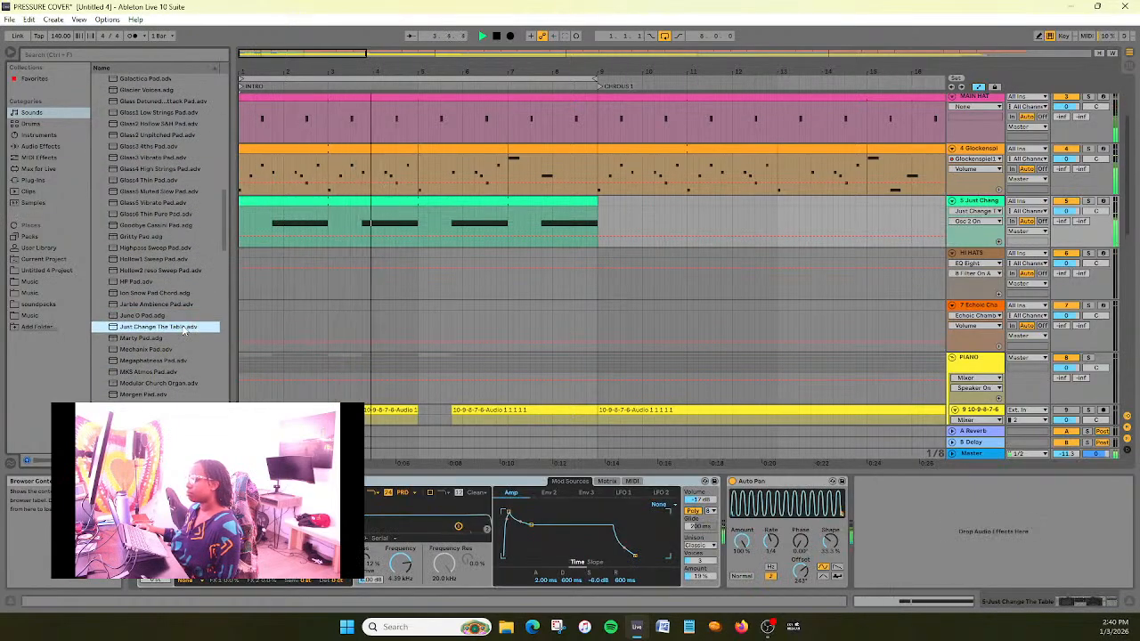
# Load the Marty Pad preset and adjust its Chorus macro, and replace it with Mechanix Pad
pyautogui.scroll(-1, 184, 367)
pyautogui.scroll(-2, 185, 365)
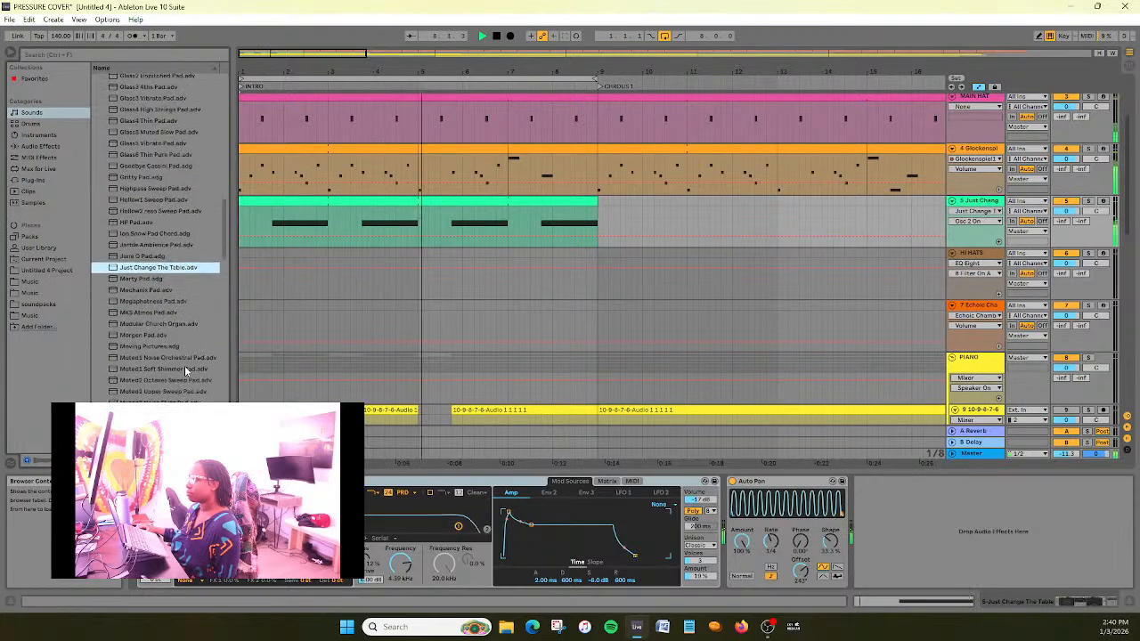
pyautogui.doubleClick(169, 279)
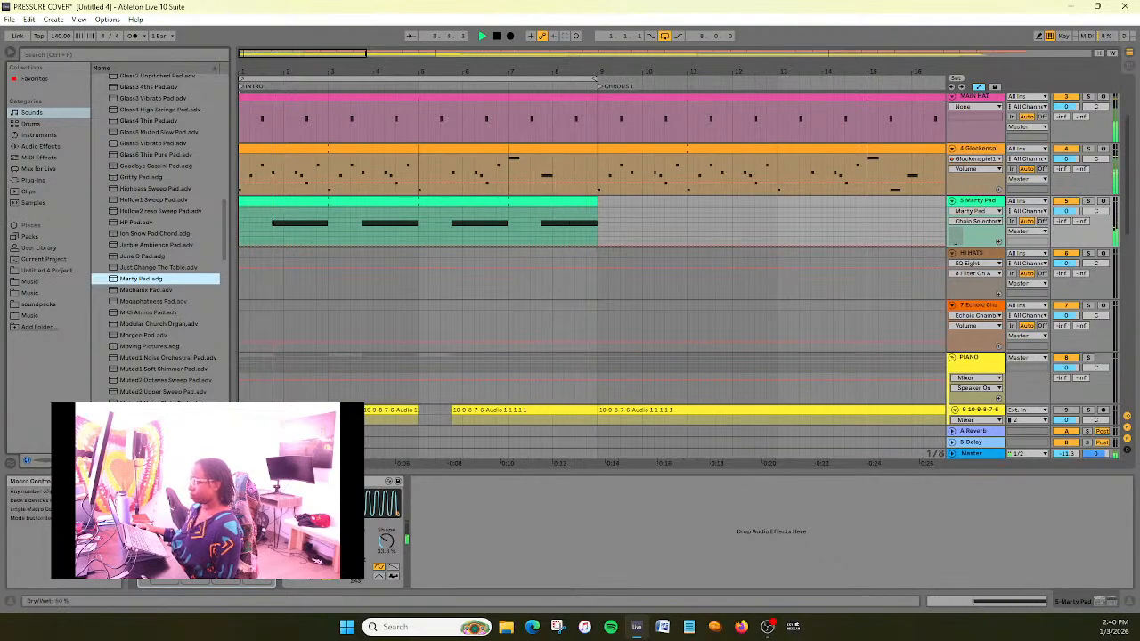
pyautogui.moveTo(190, 525); pyautogui.dragTo(190, 463)
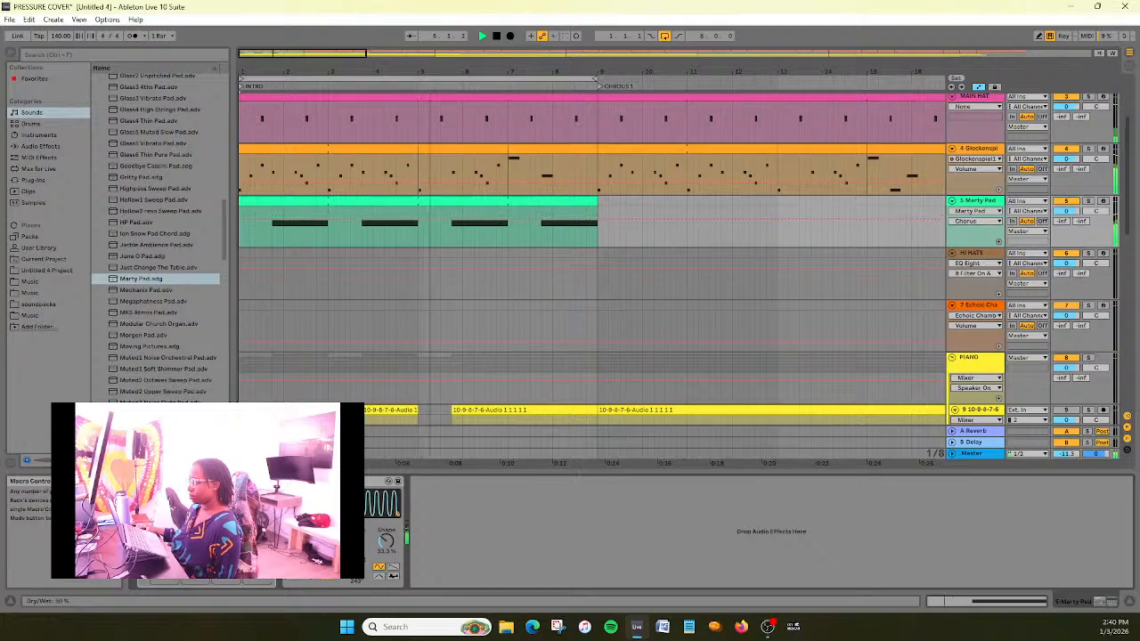
pyautogui.click(154, 289)
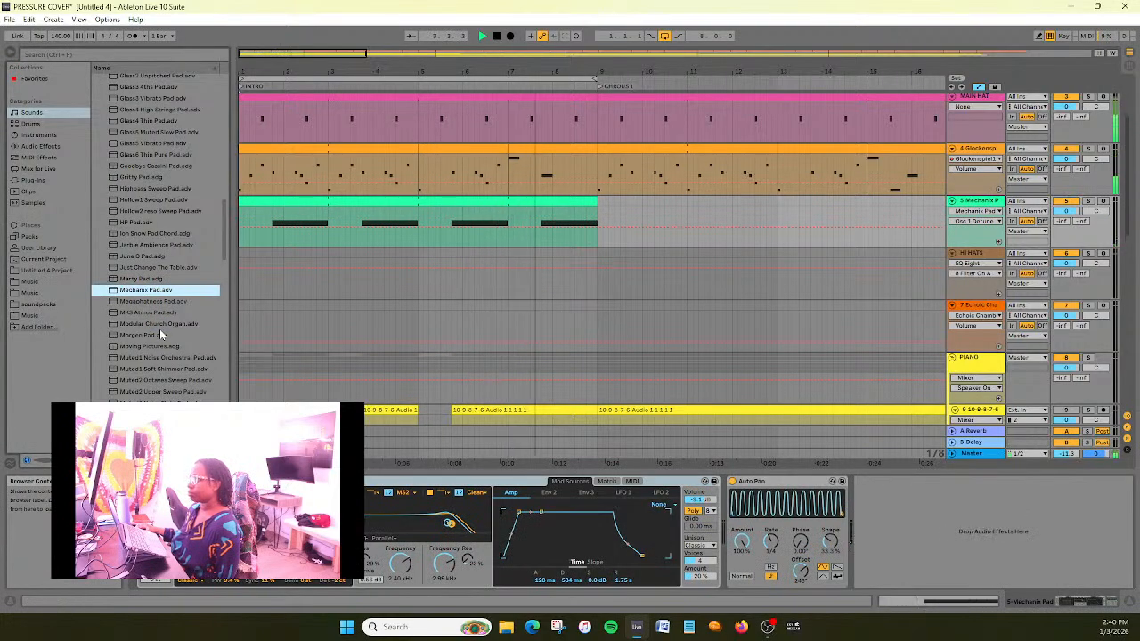
# Expand the Brass sound category and load the Brassinski preset onto the Mechanix Pad track
pyautogui.scroll(15, 159, 329)
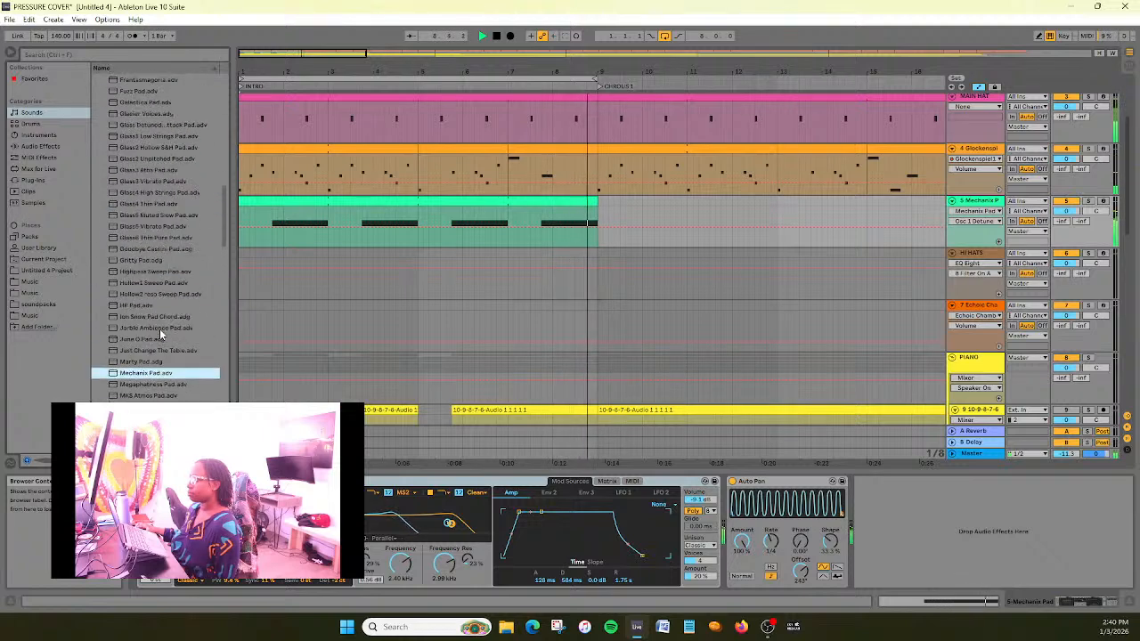
pyautogui.scroll(3, 160, 329)
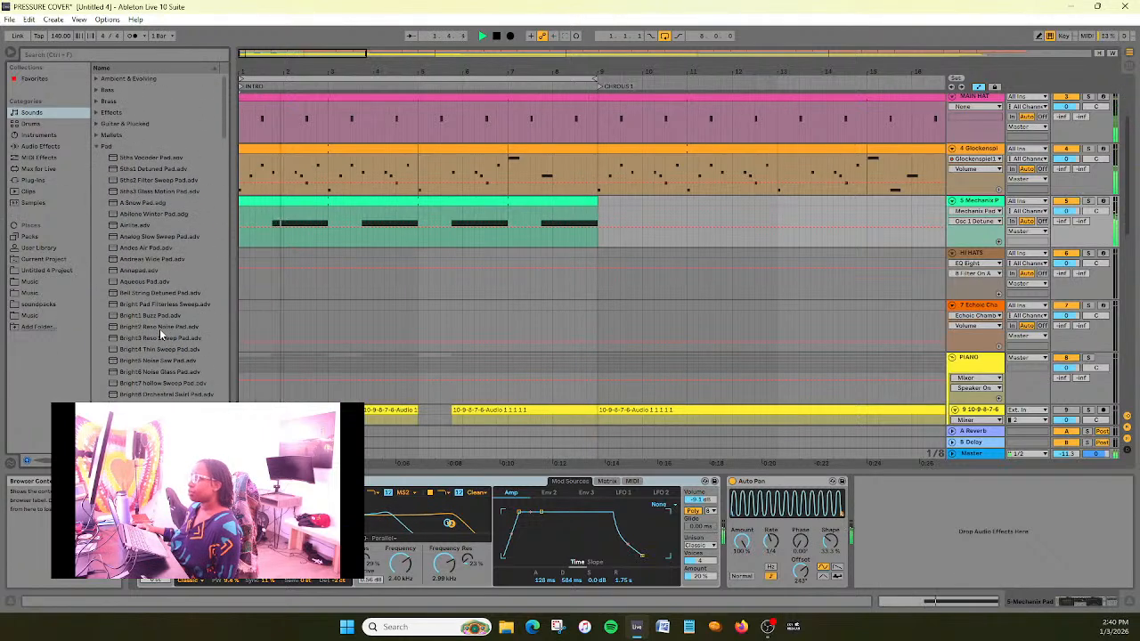
pyautogui.click(99, 102)
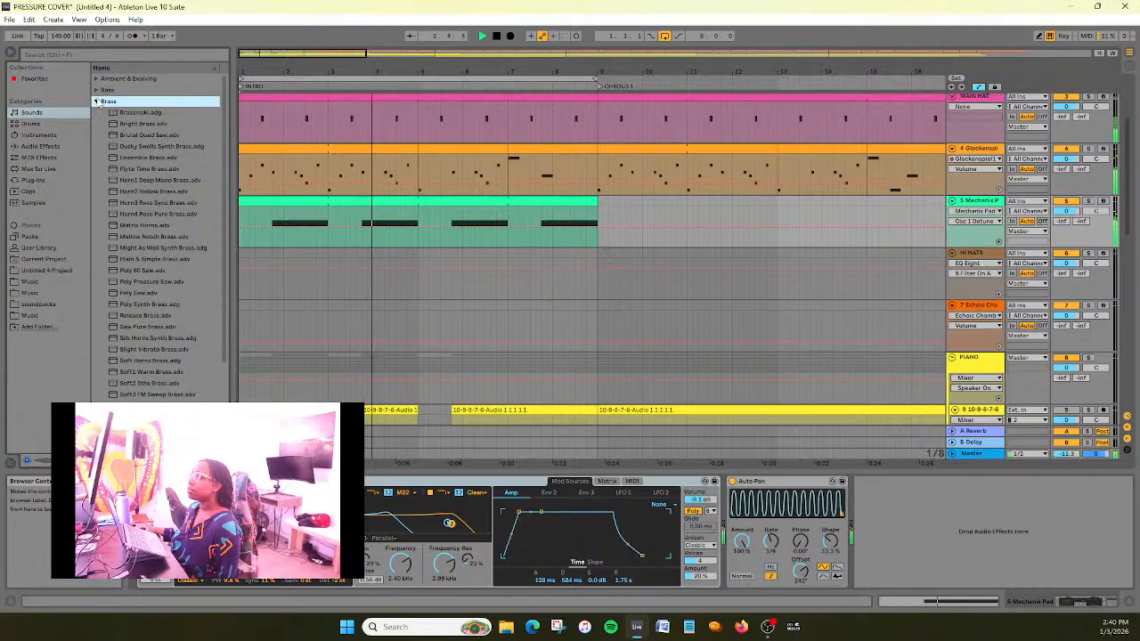
pyautogui.doubleClick(145, 112)
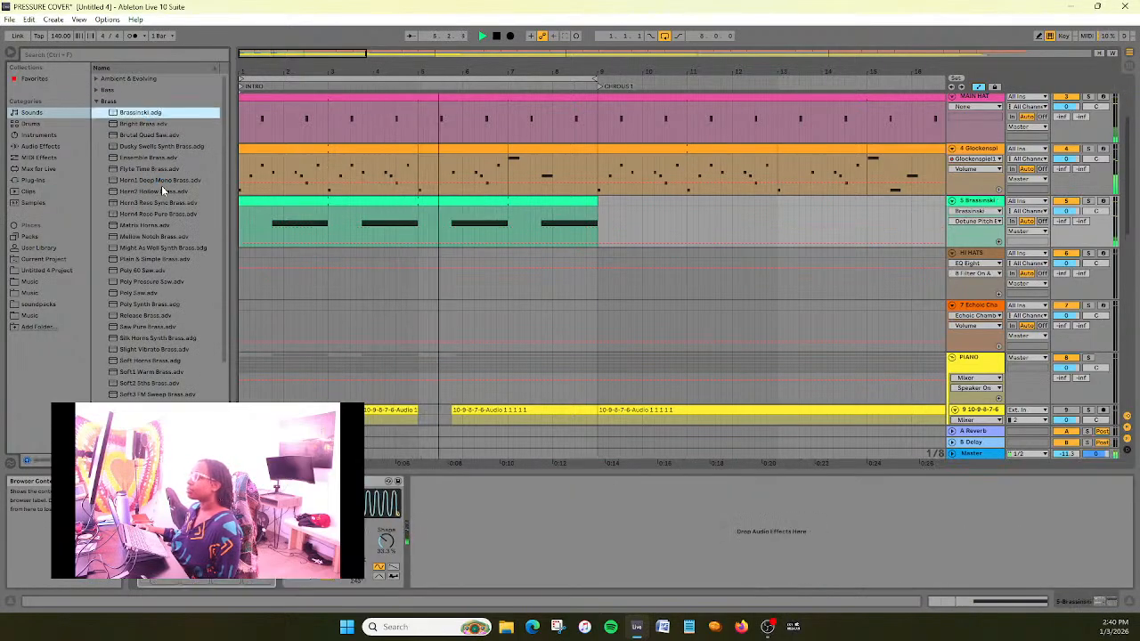
# Audition the Bright Brass, Brutal Quad Saw and Dusky Swells Synth Brass presets on track 5, trying the Brutal Quad Saw's sub transpose
pyautogui.doubleClick(158, 124)
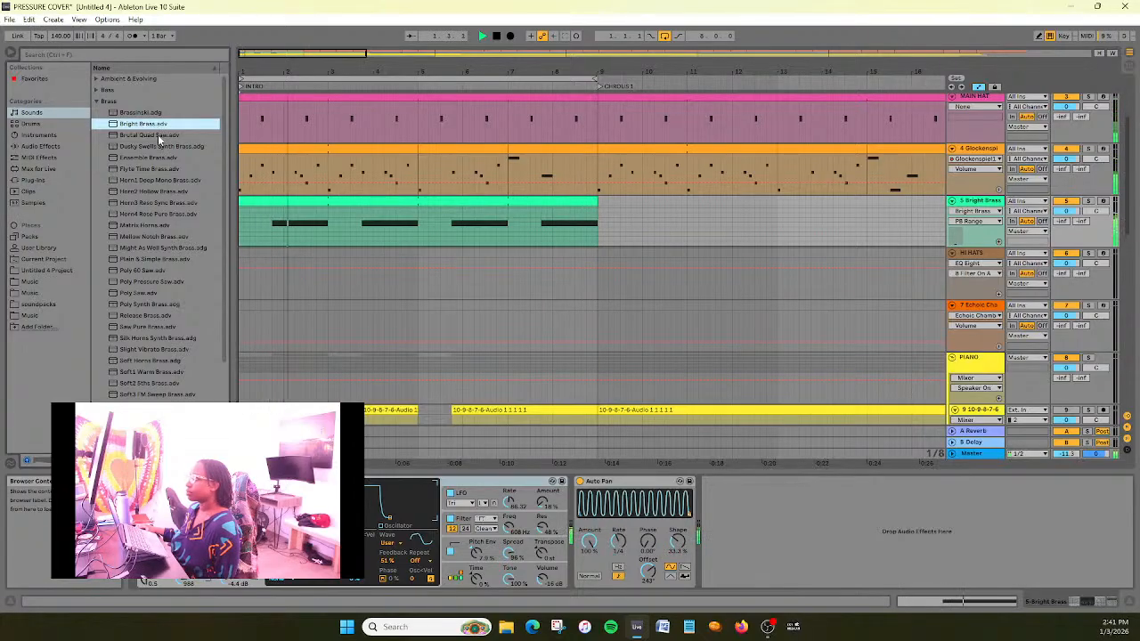
pyautogui.doubleClick(158, 135)
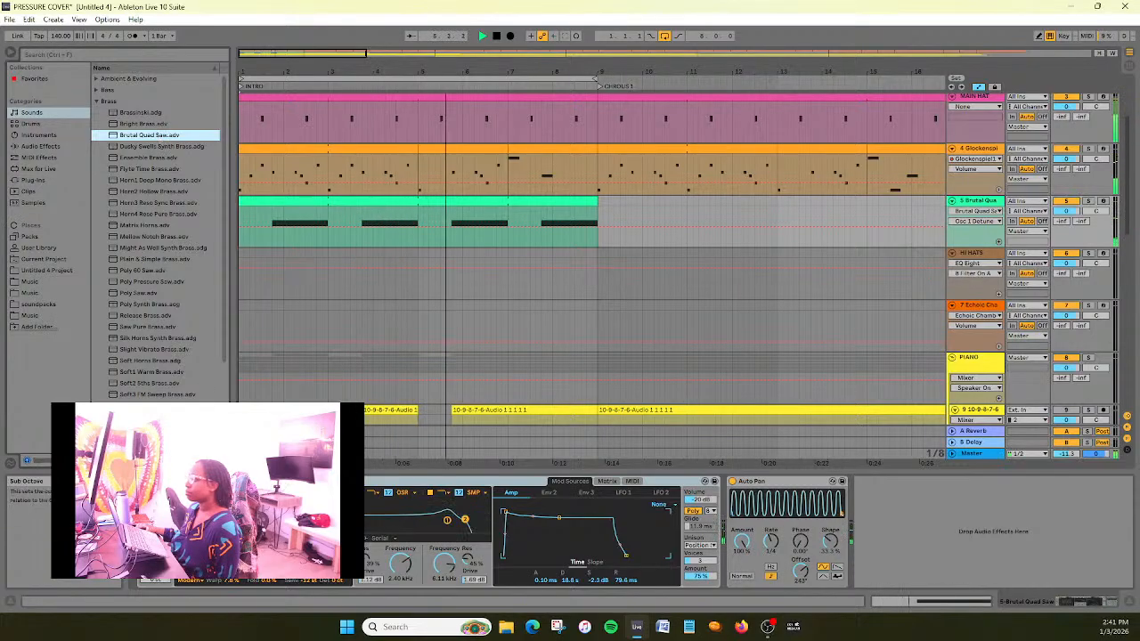
pyautogui.click(155, 571)
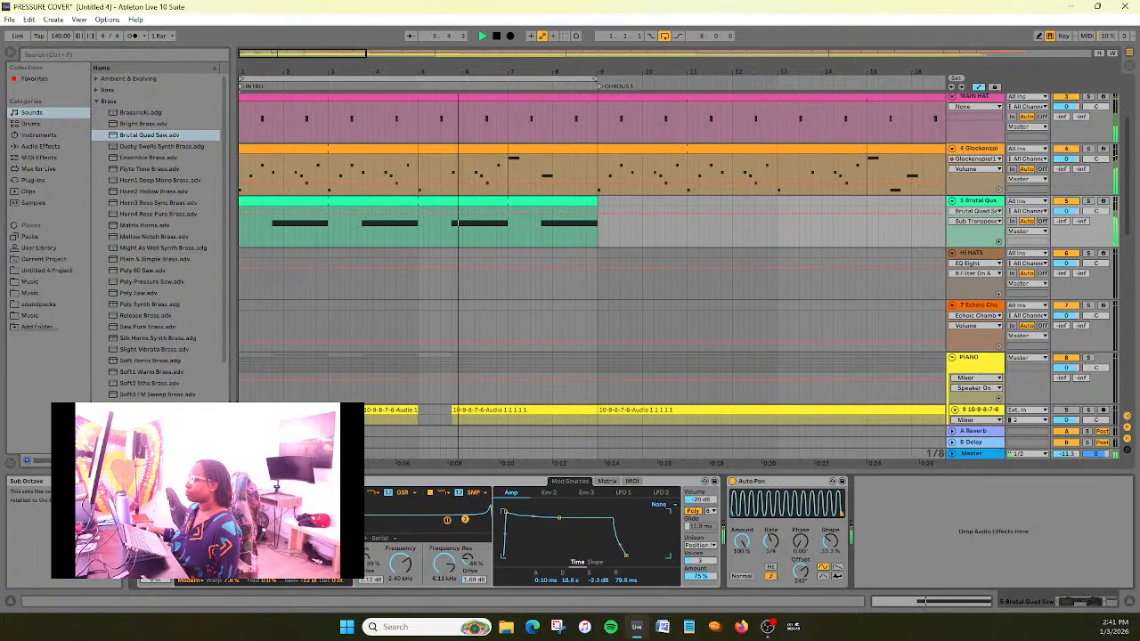
pyautogui.click(163, 146)
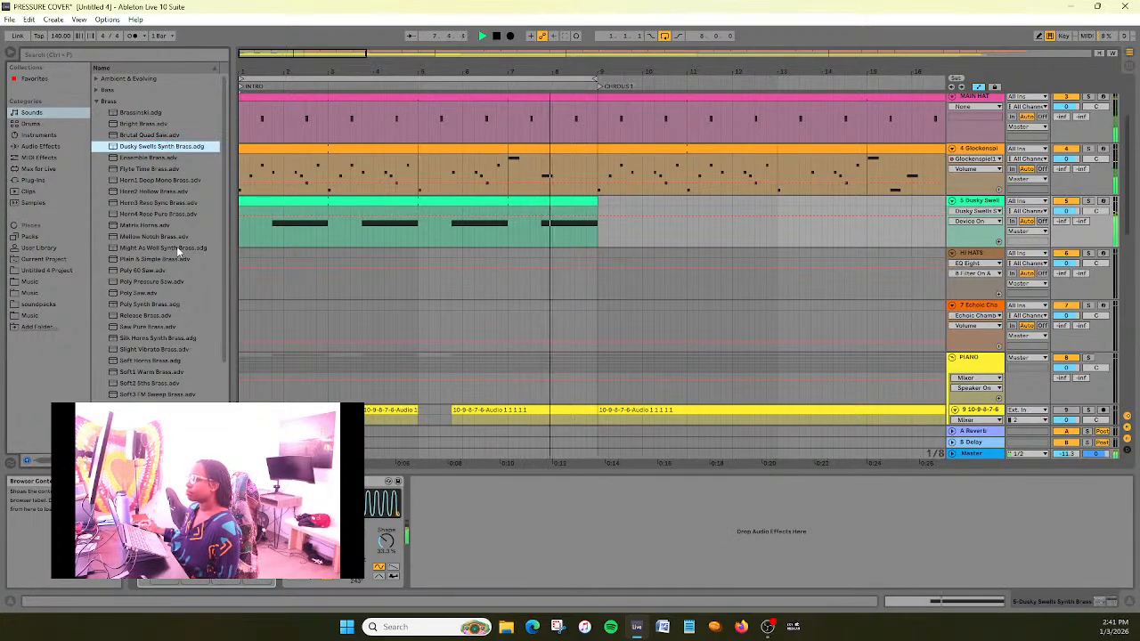
# Audition the Ensemble Brass, Flyte Time Brass and Horn1 Deep Mono Brass presets on the same track
pyautogui.doubleClick(153, 157)
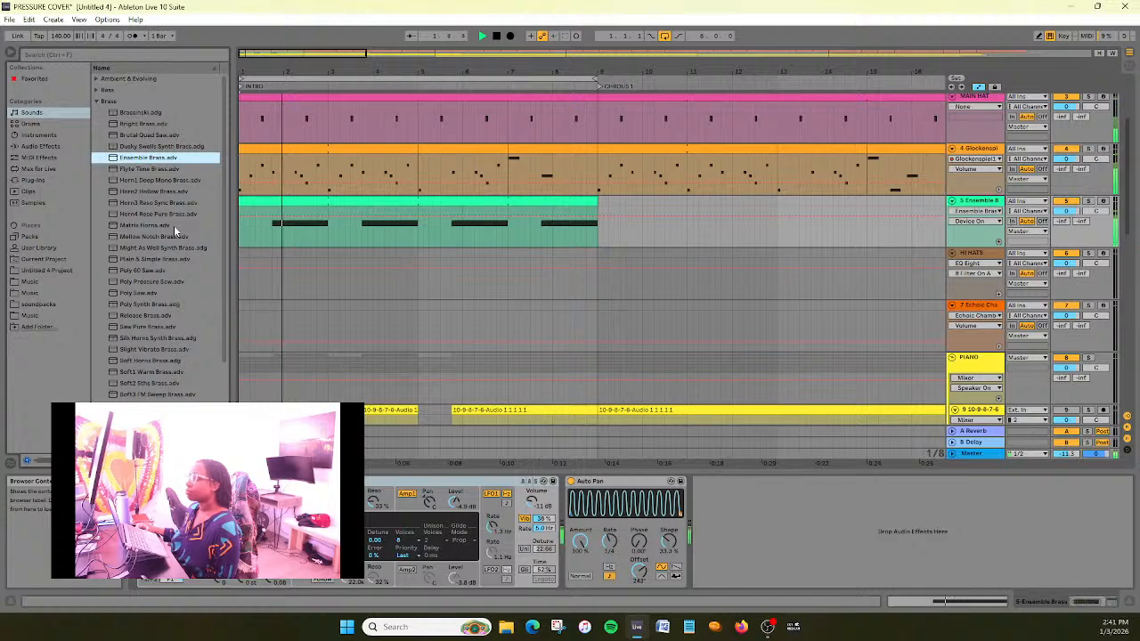
pyautogui.doubleClick(160, 170)
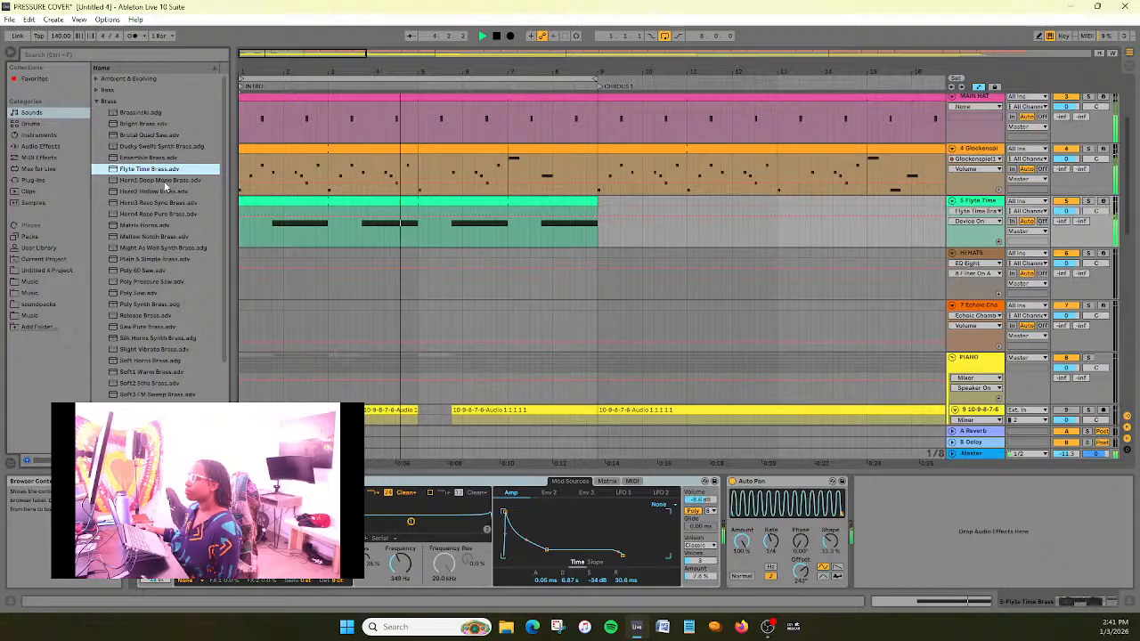
pyautogui.doubleClick(164, 181)
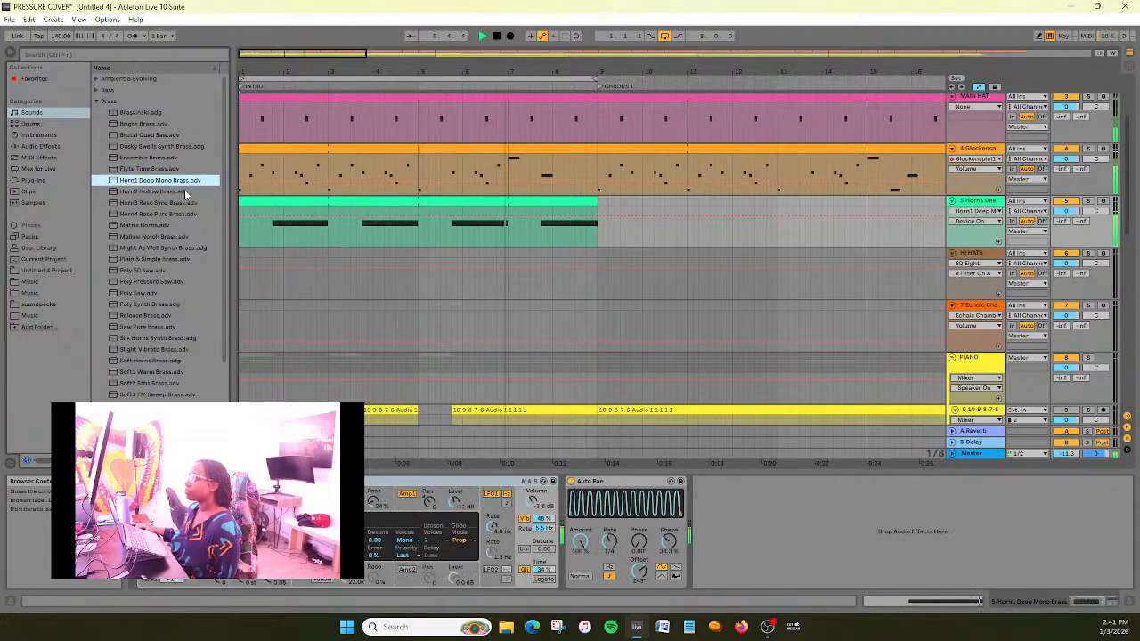
# Load the Horn2 Hollow Brass preset and try out its oscillator, Amp1 and filter 1 settings
pyautogui.doubleClick(186, 193)
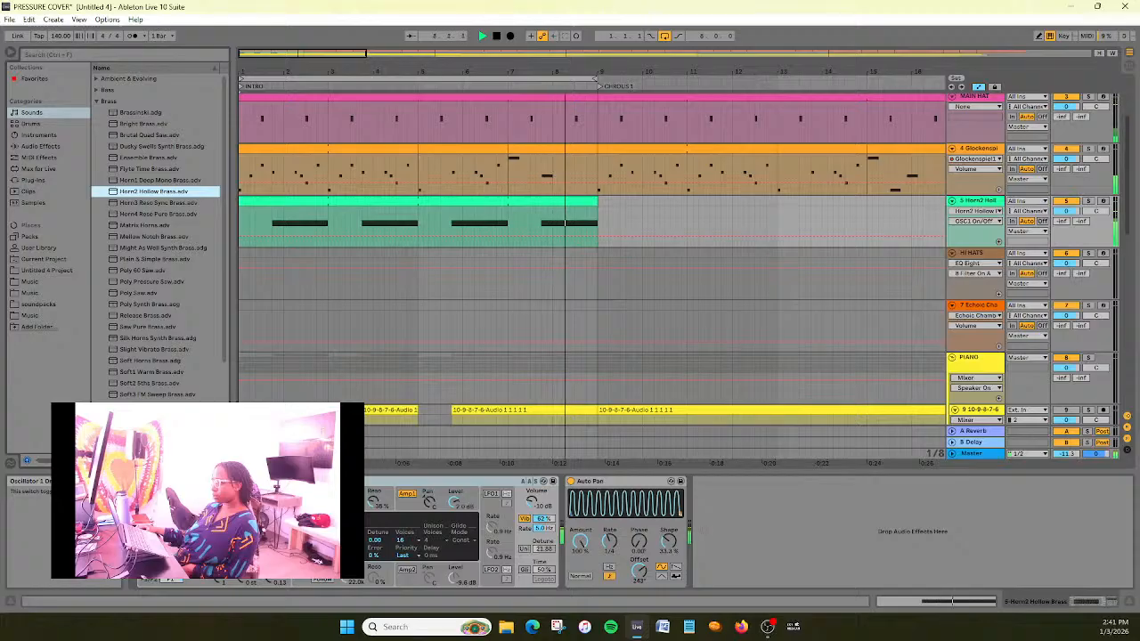
pyautogui.click(148, 494)
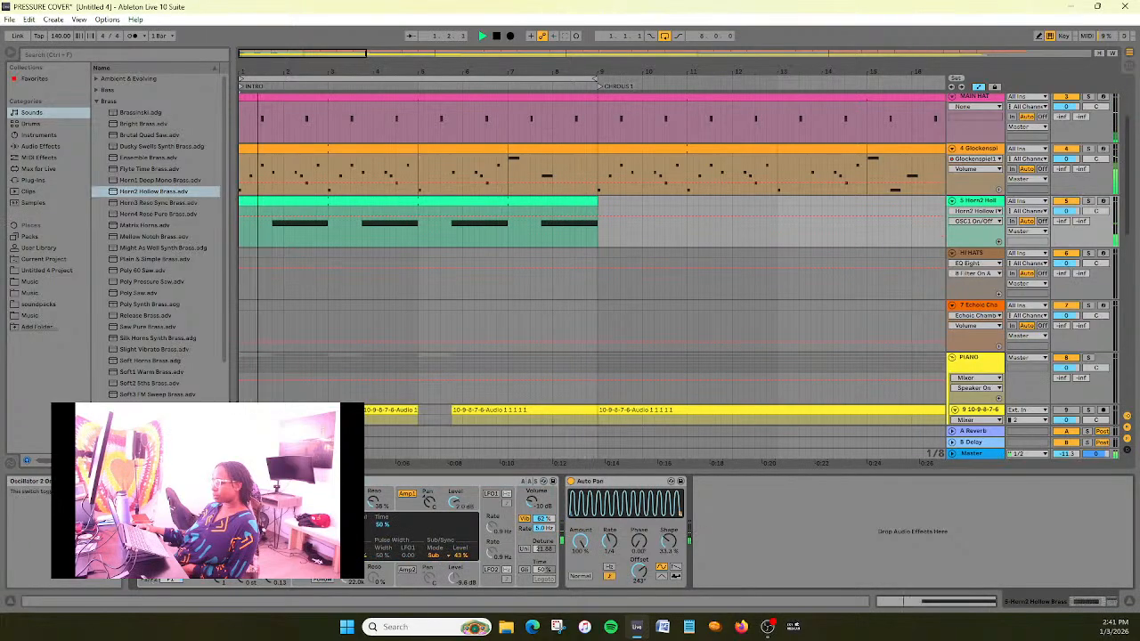
pyautogui.click(161, 571)
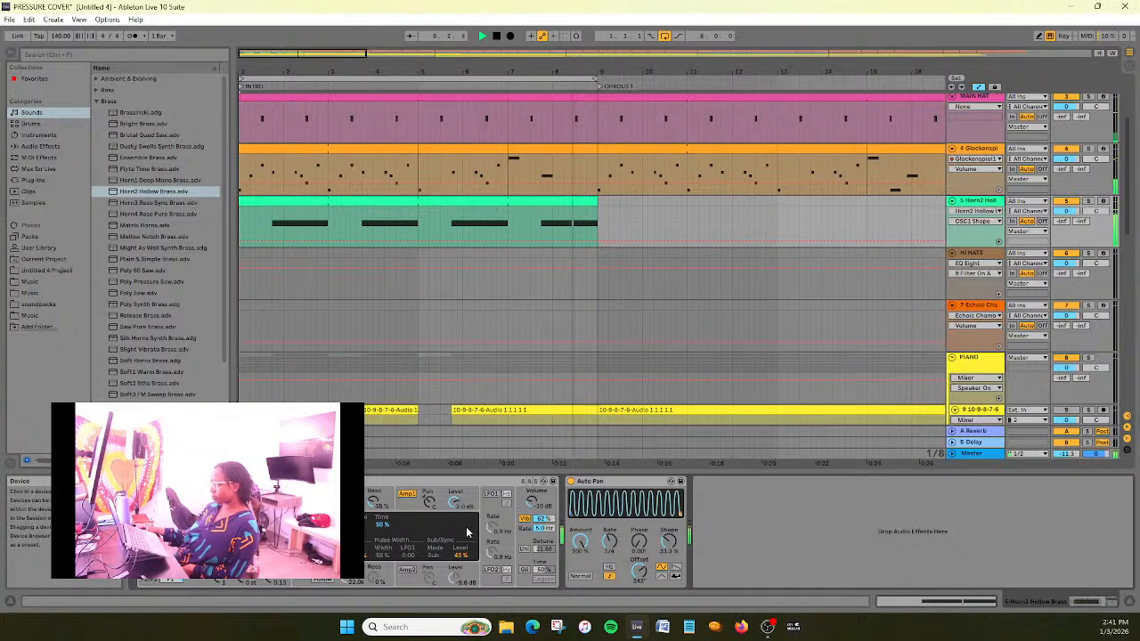
pyautogui.click(408, 494)
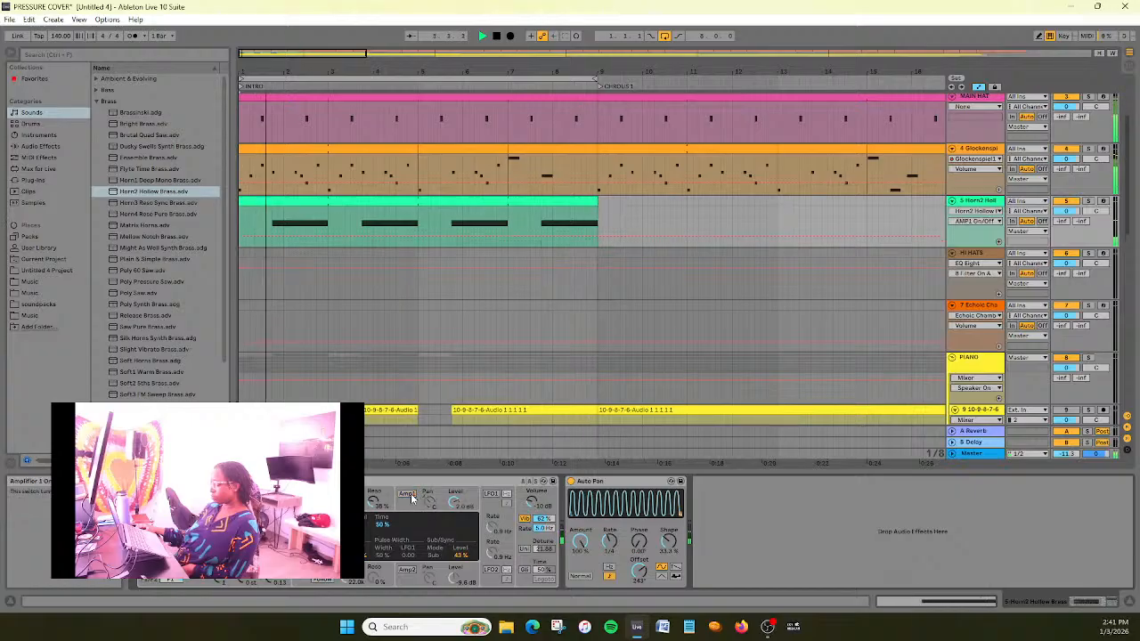
pyautogui.click(408, 494)
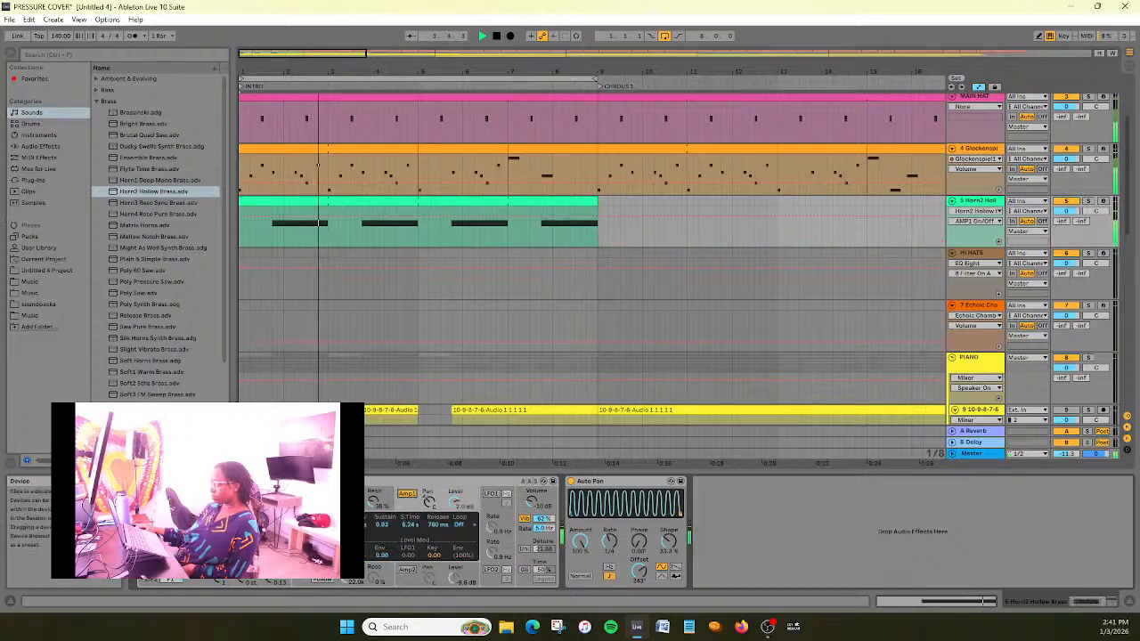
pyautogui.click(375, 492)
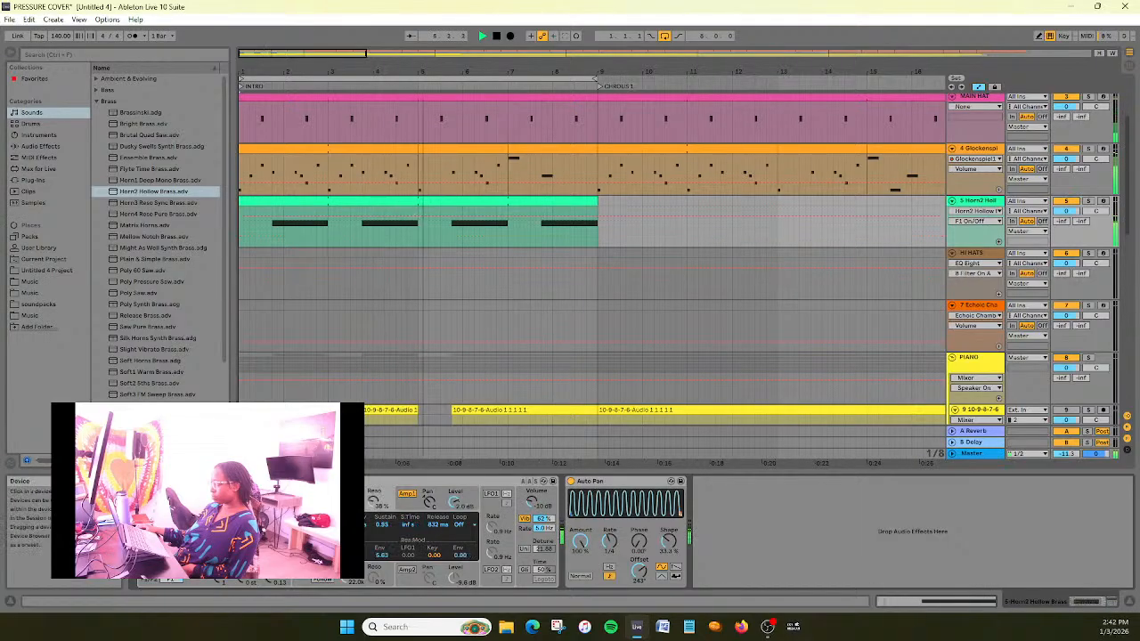
pyautogui.click(367, 504)
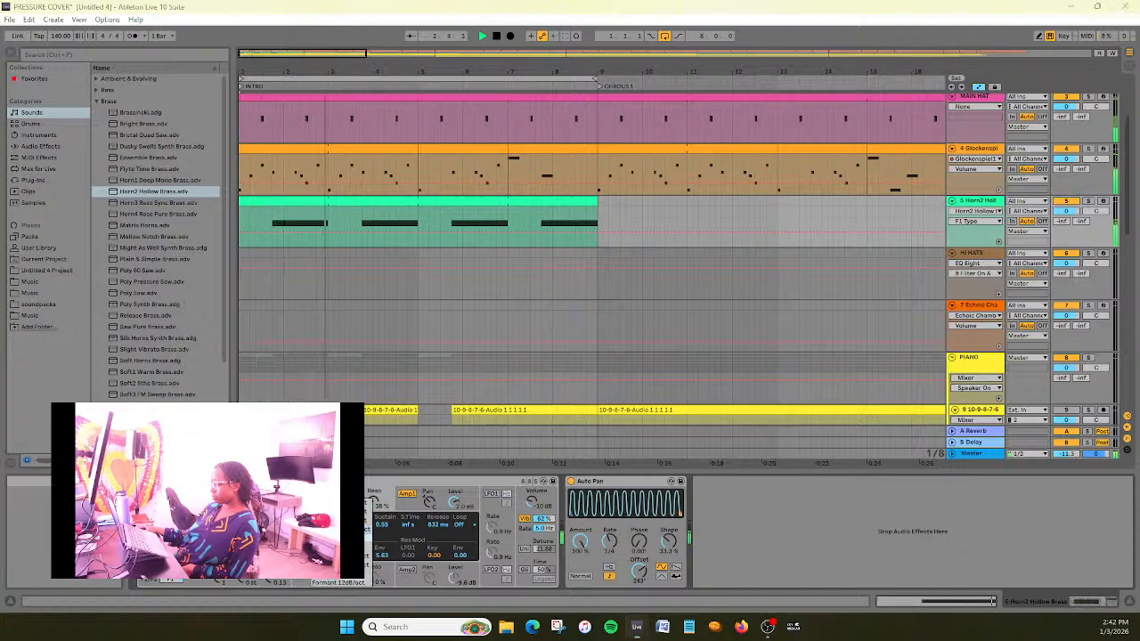
# Audition the Horn3 Reso Sync Brass, Horn4 Reso Pure Brass, Matrix Horns and Mellow Notch Brass presets, trying out the Matrix Horns filter
pyautogui.doubleClick(159, 204)
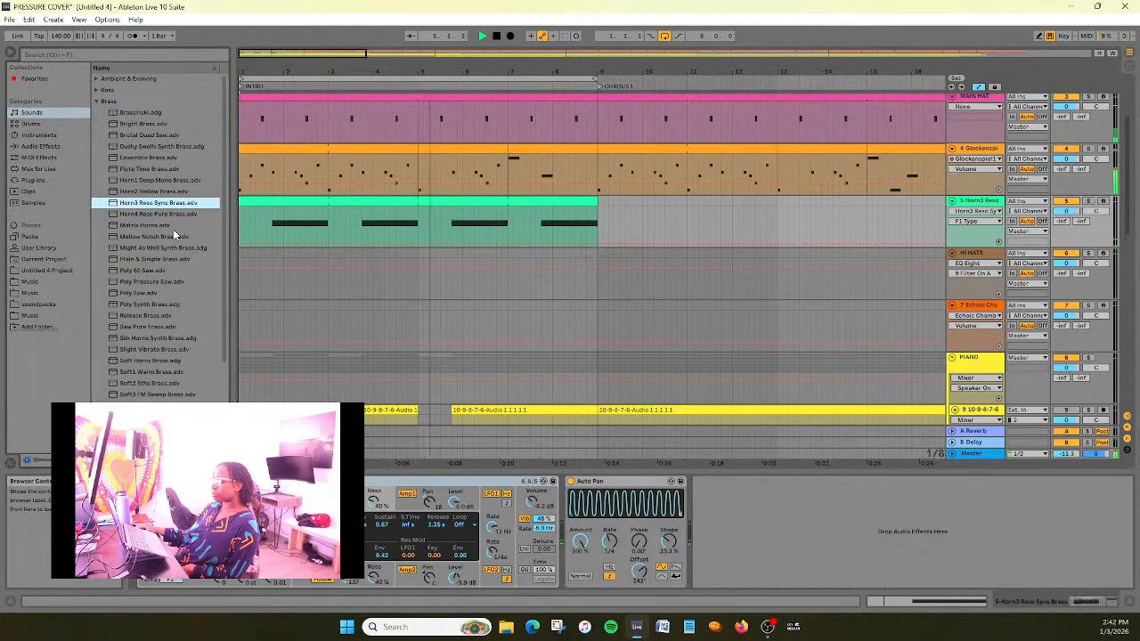
pyautogui.doubleClick(165, 214)
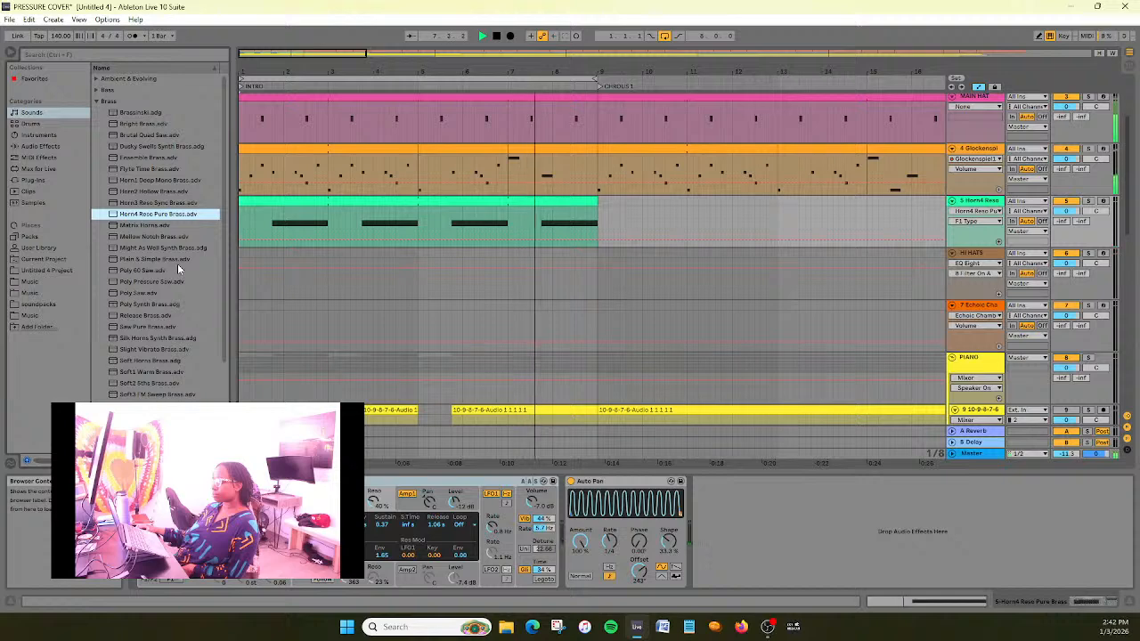
pyautogui.doubleClick(159, 226)
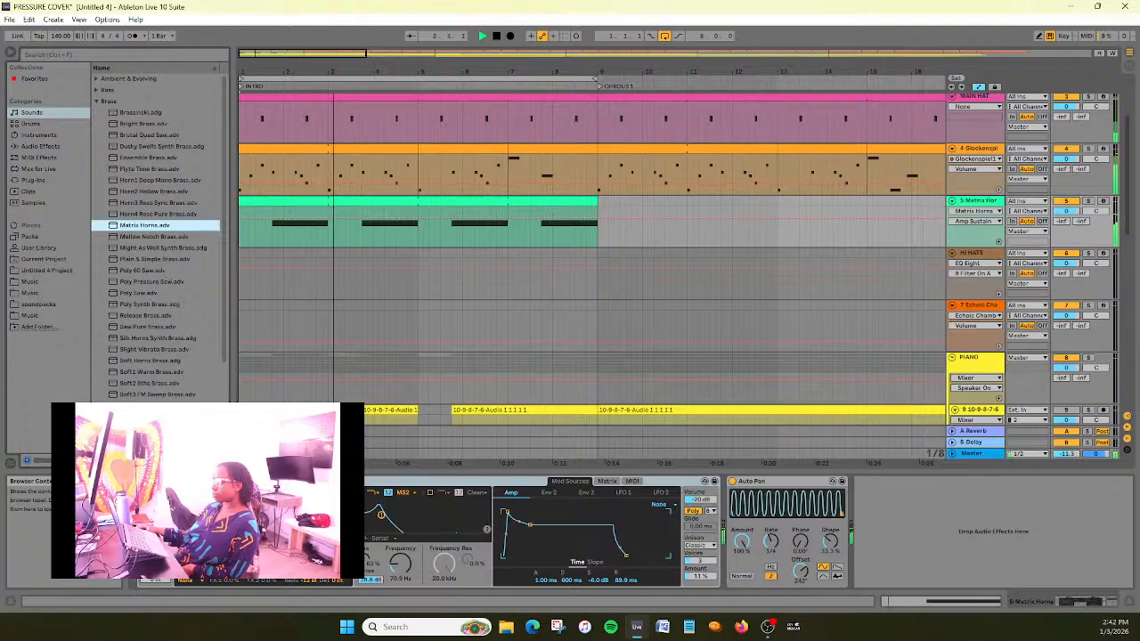
pyautogui.click(380, 515)
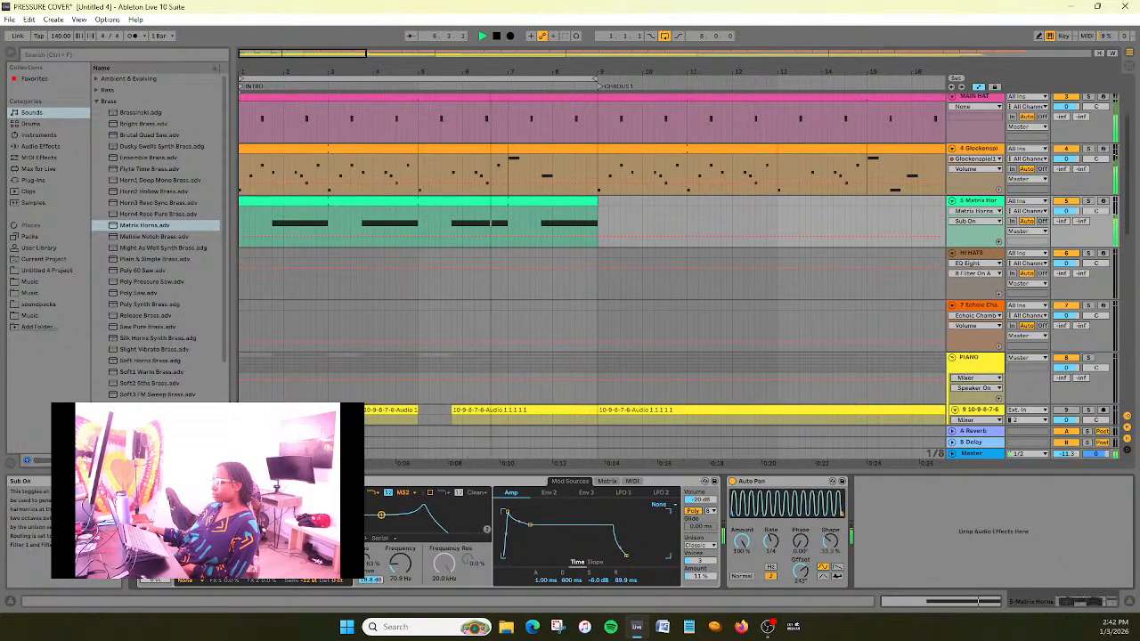
pyautogui.doubleClick(176, 237)
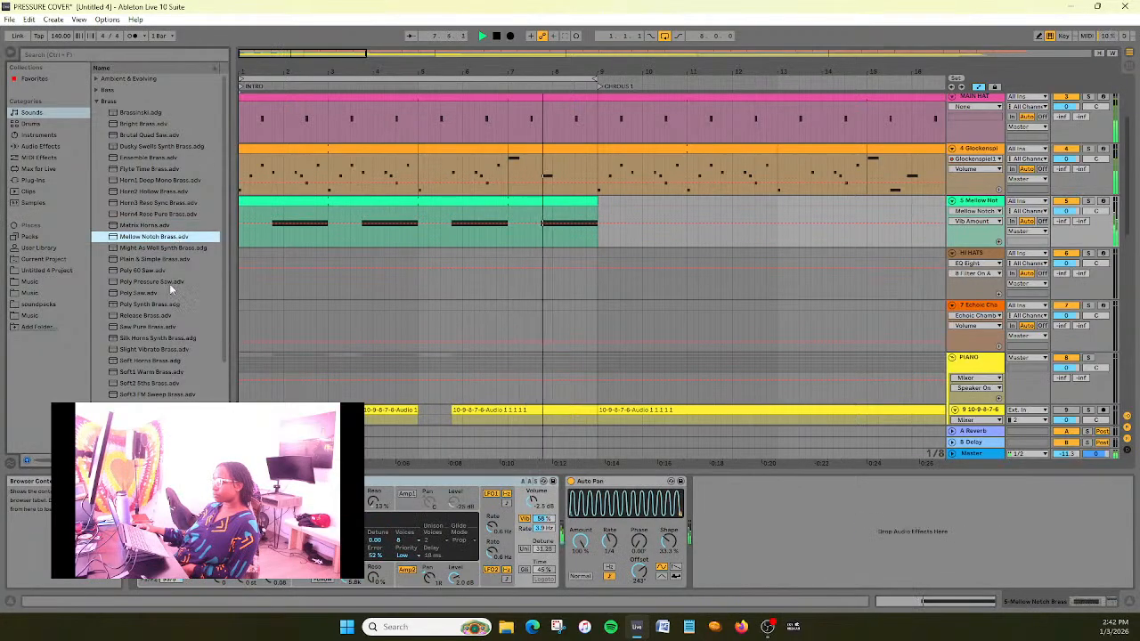
# Load the Might As Well Synth Brass preset and adjust its Filter Cutoff and Lower Octave macros
pyautogui.doubleClick(184, 249)
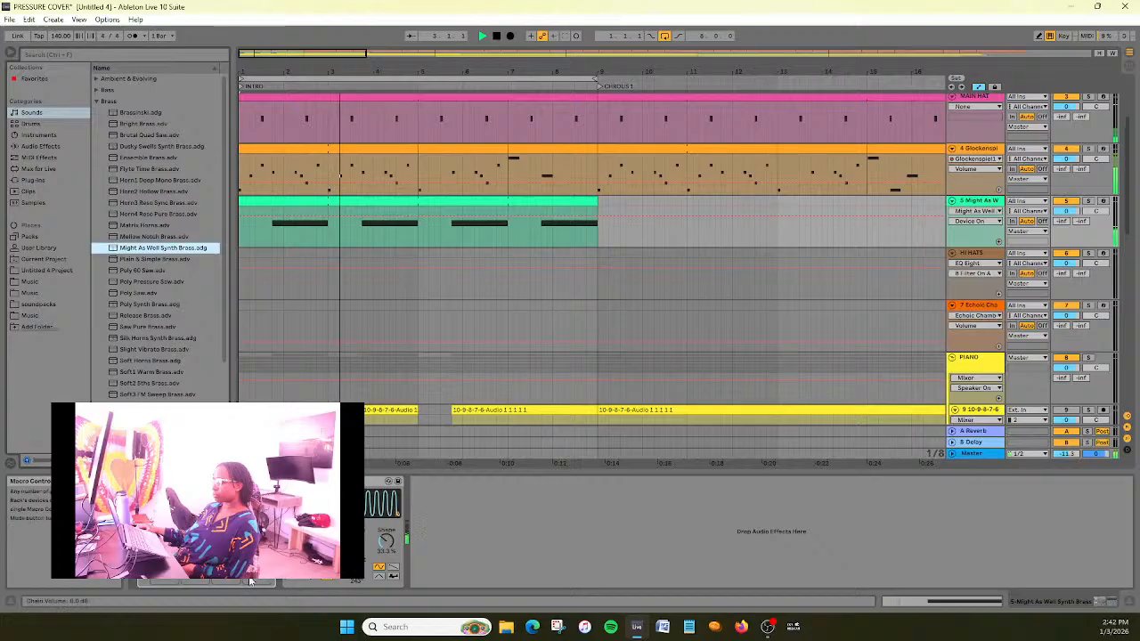
pyautogui.click(163, 514)
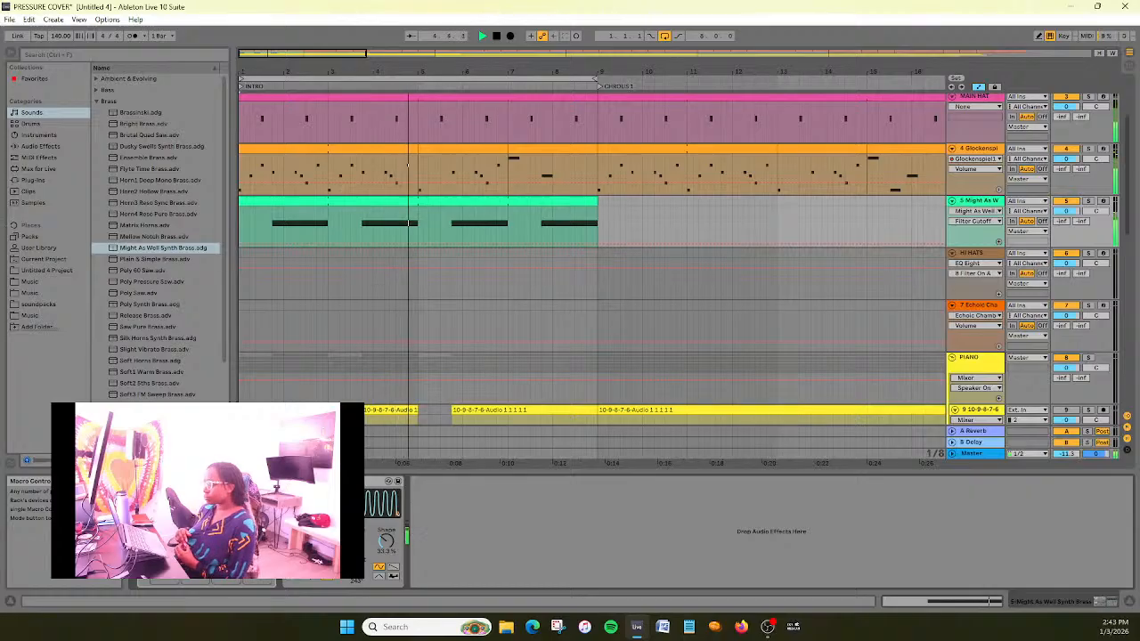
pyautogui.click(222, 521)
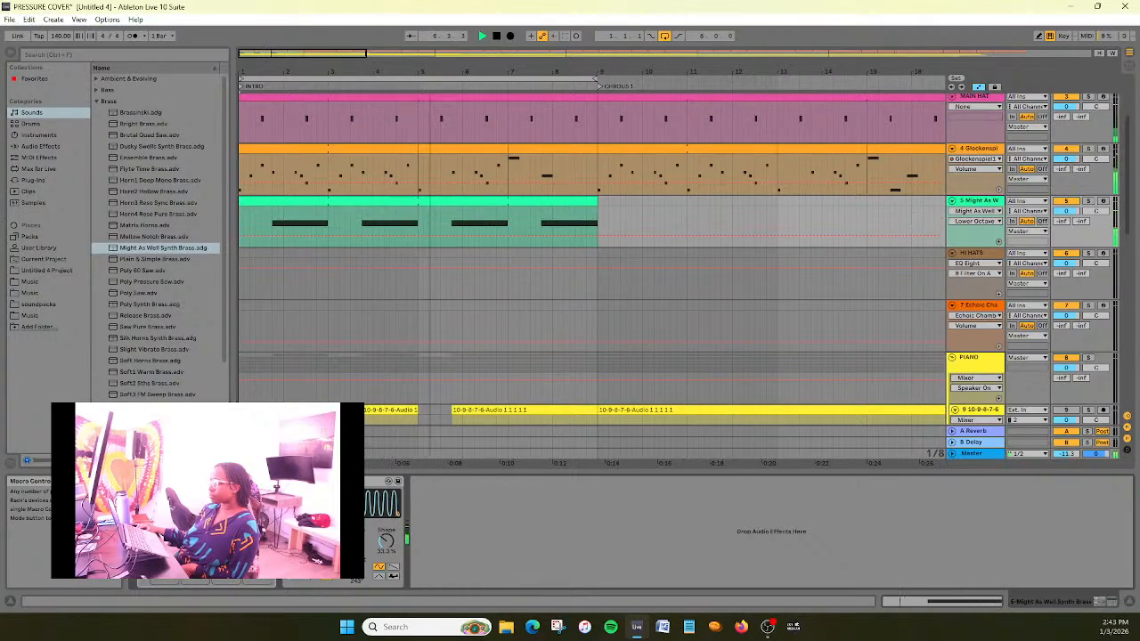
# Collapse the Brass sound category and expand the Overdrive presets among the audio effects
pyautogui.click(98, 100)
pyautogui.click(40, 146)
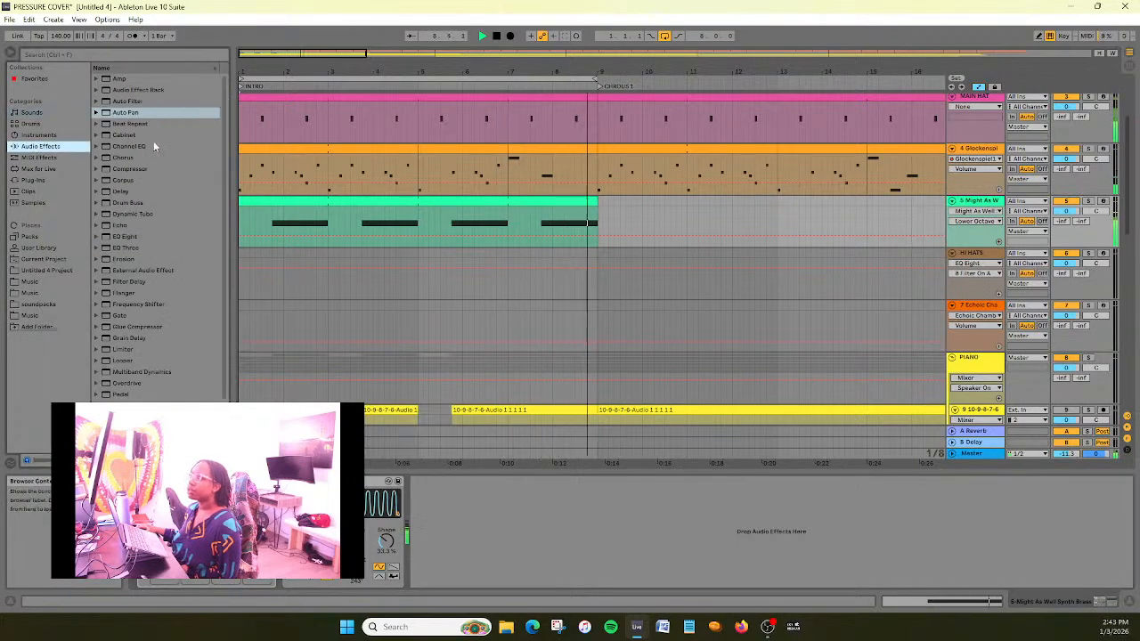
pyautogui.scroll(1, 146, 167)
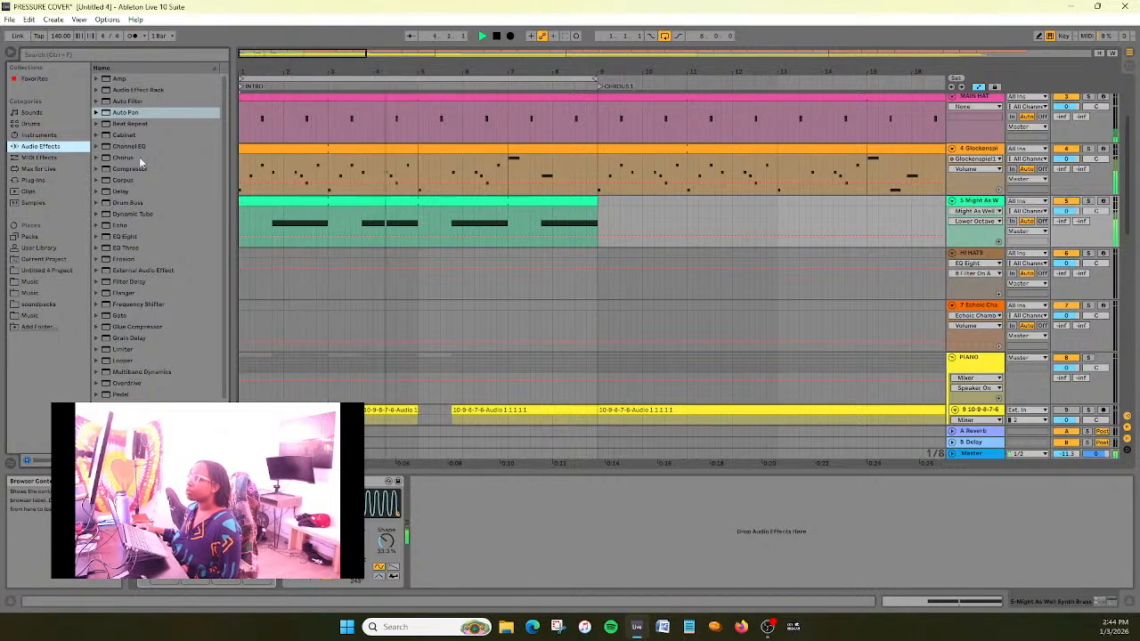
pyautogui.scroll(-3, 145, 315)
pyautogui.scroll(-2, 144, 315)
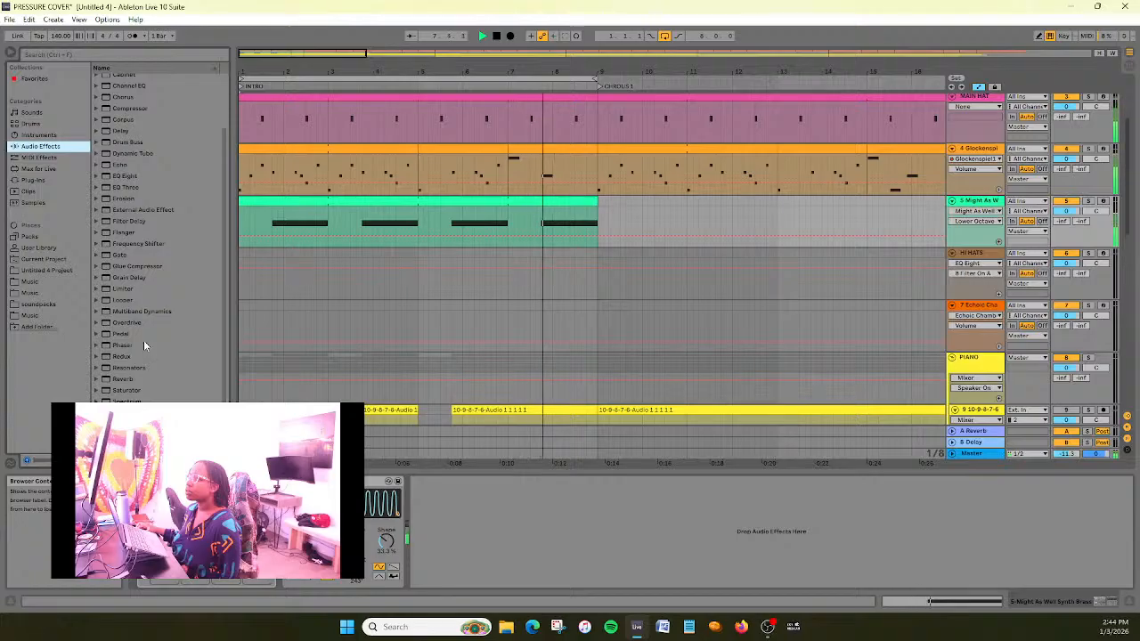
pyautogui.click(96, 323)
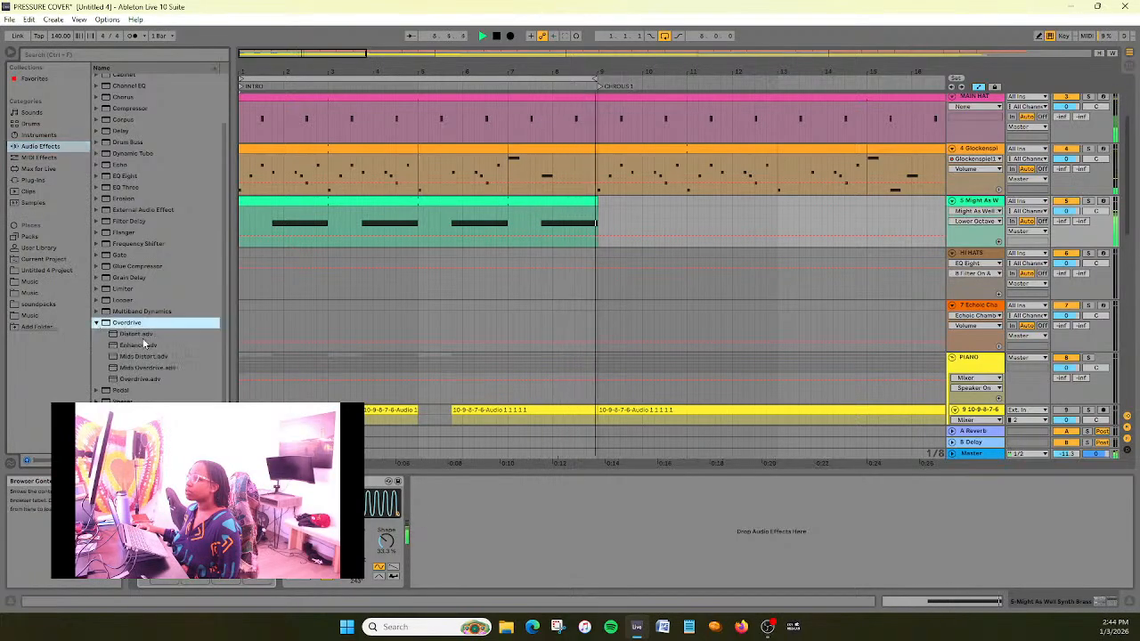
# Try the Distort preset at 33% Tone and 20% Dry/Wet, replace it with Enhance and compare that effect bypassed and active
pyautogui.doubleClick(143, 335)
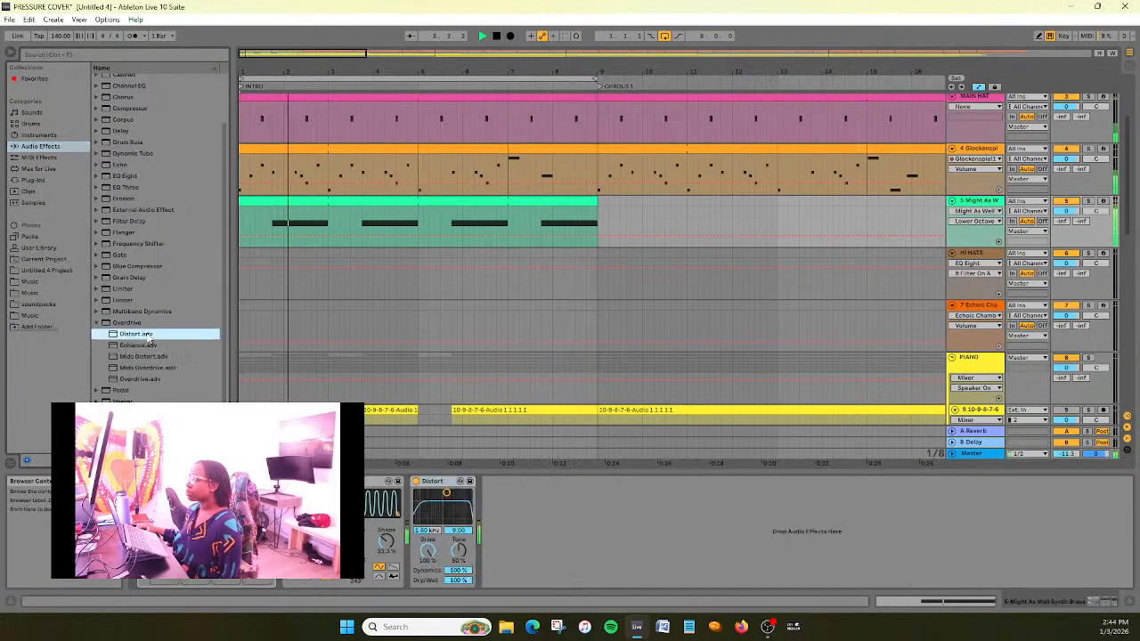
pyautogui.moveTo(458, 551); pyautogui.dragTo(464, 640)
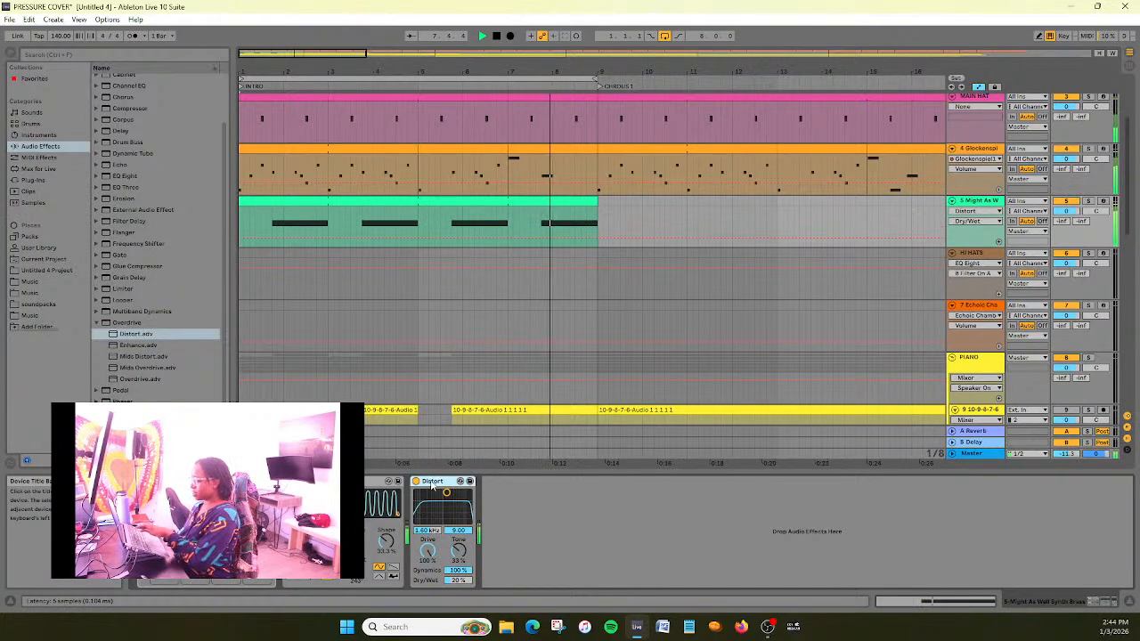
pyautogui.doubleClick(162, 346)
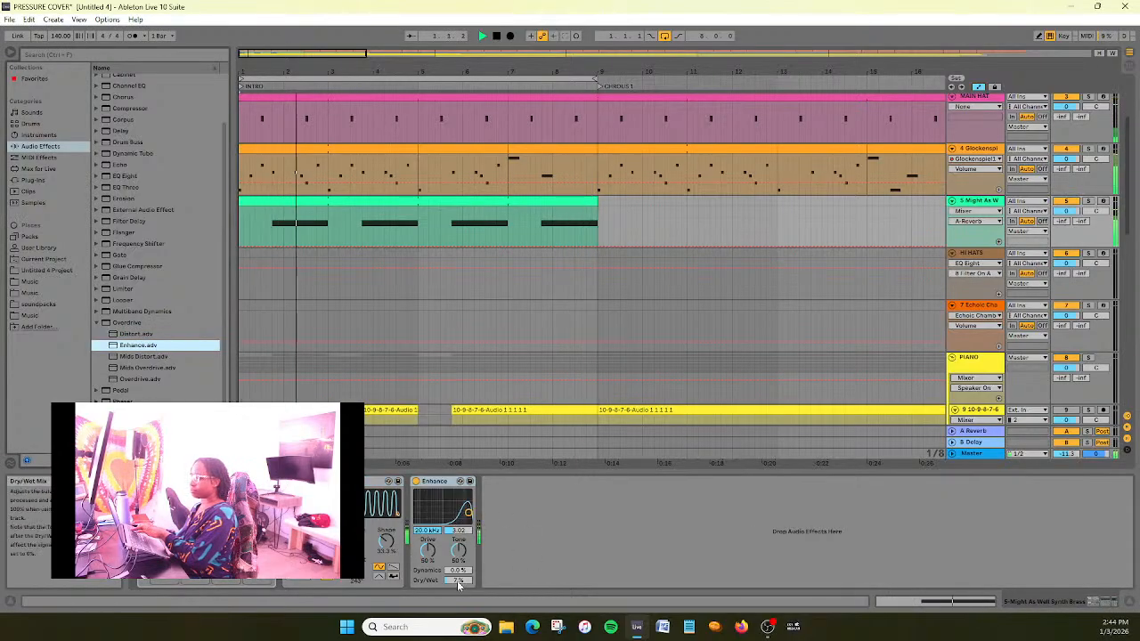
pyautogui.click(415, 484)
pyautogui.click(415, 482)
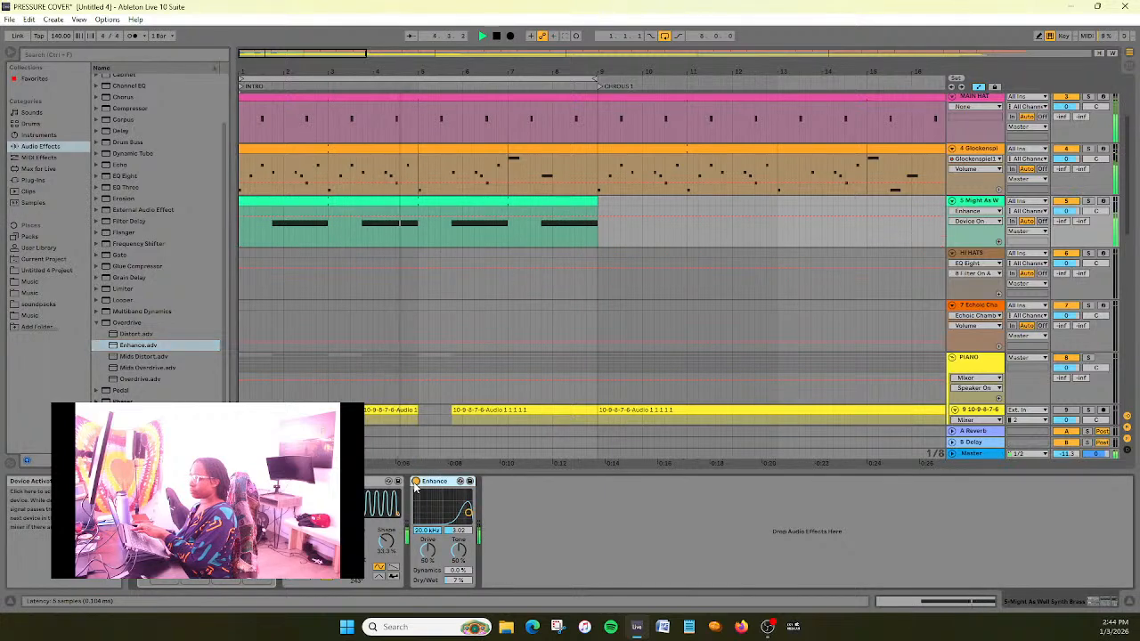
# Swap Enhance for the Mids Distort preset on the brass track, audition it and delete it
pyautogui.press('Down')
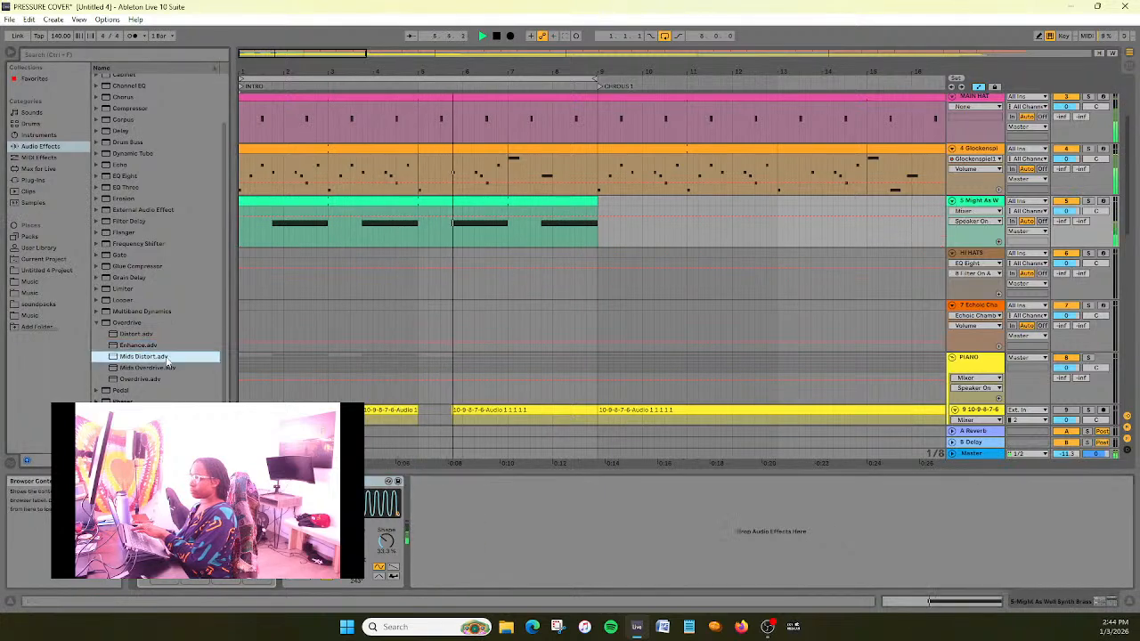
pyautogui.click(444, 481)
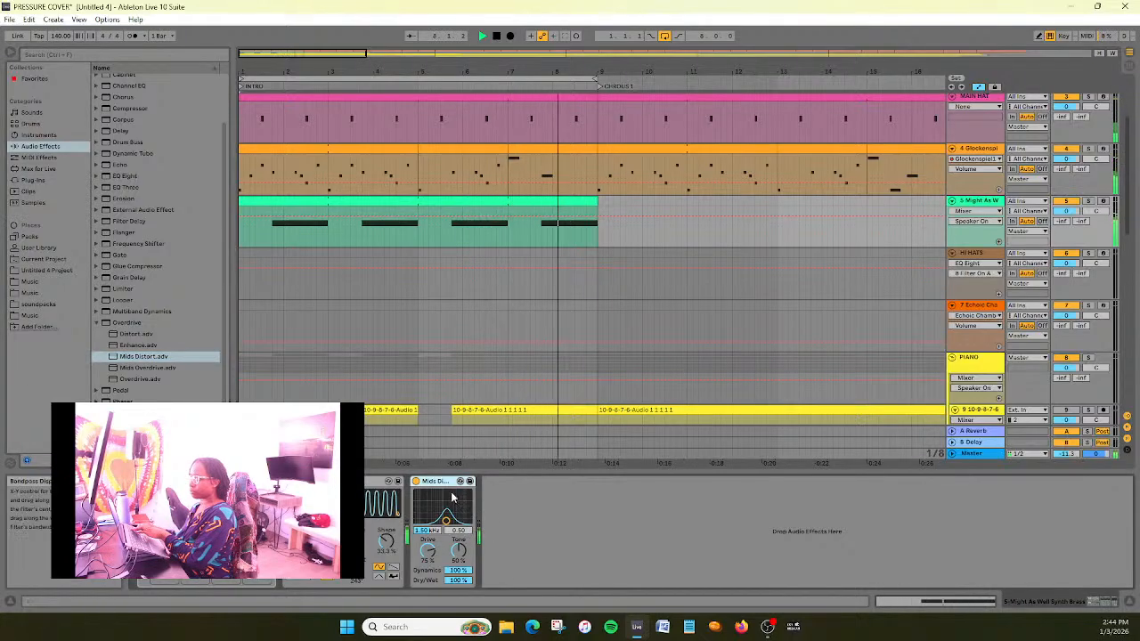
pyautogui.press('Delete')
# Audition the Mids Overdrive preset on the brass track, delete it and add the Overdrive preset instead
pyautogui.doubleClick(169, 368)
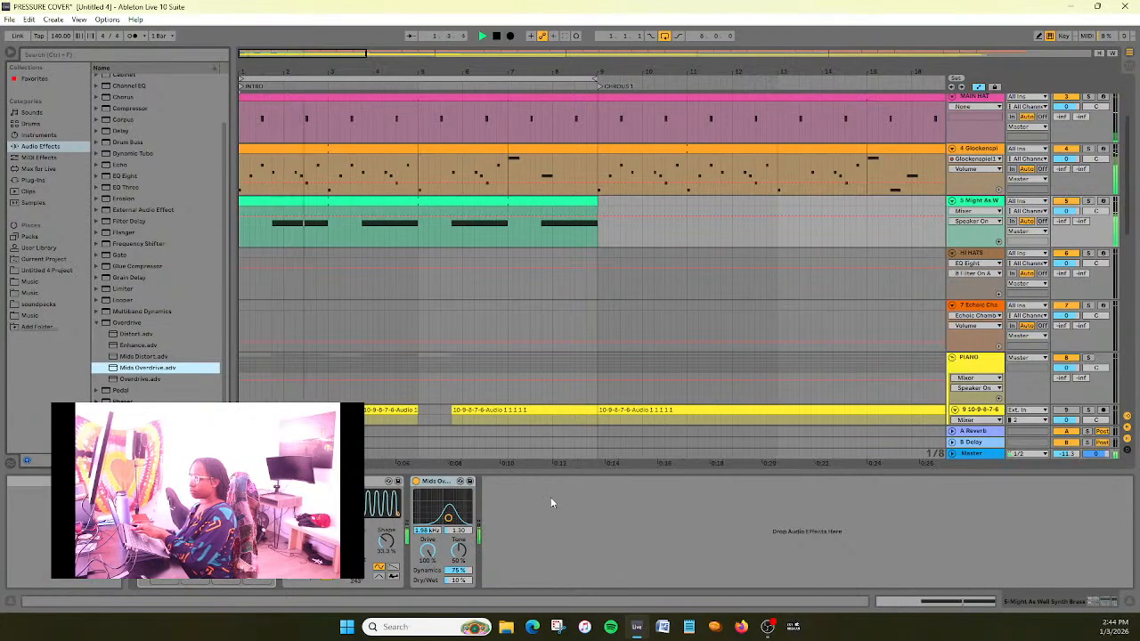
pyautogui.click(446, 481)
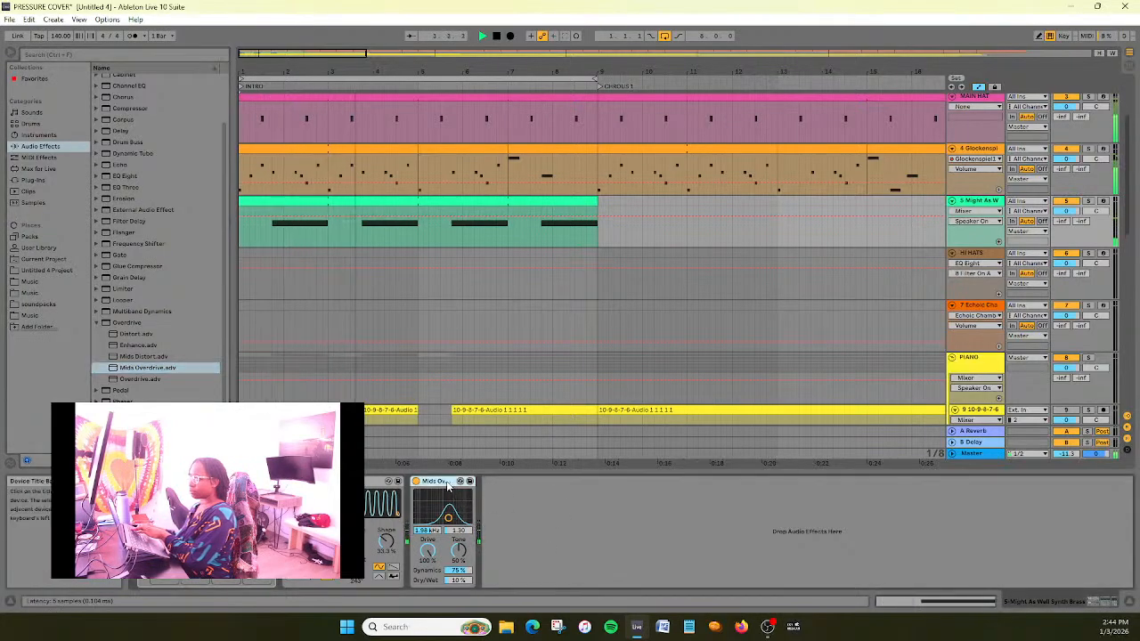
pyautogui.press('Delete')
pyautogui.doubleClick(153, 380)
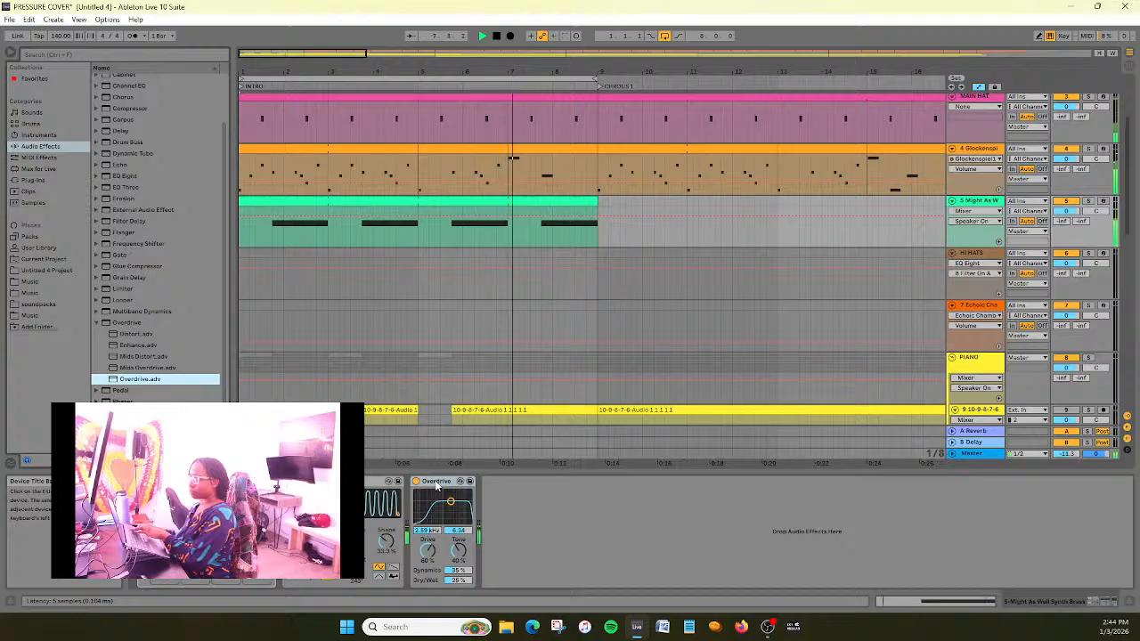
# Lower the Overdrive effect's Tone to 8% and bring up oscillator C's settings in the brass instrument
pyautogui.moveTo(458, 550); pyautogui.dragTo(459, 532)
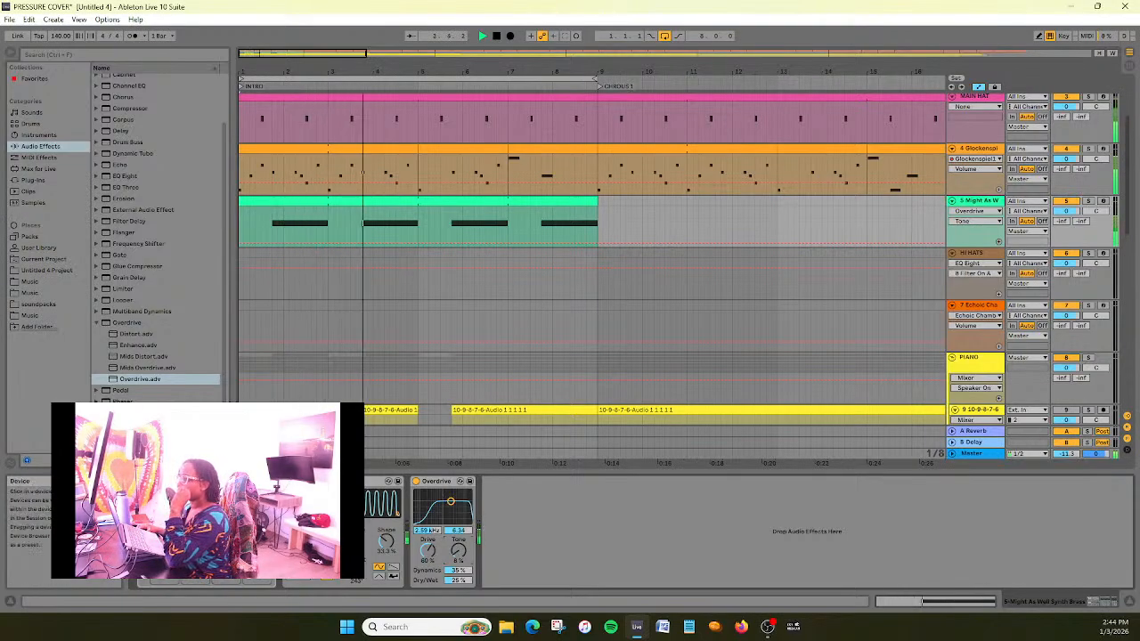
pyautogui.click(136, 515)
pyautogui.click(136, 514)
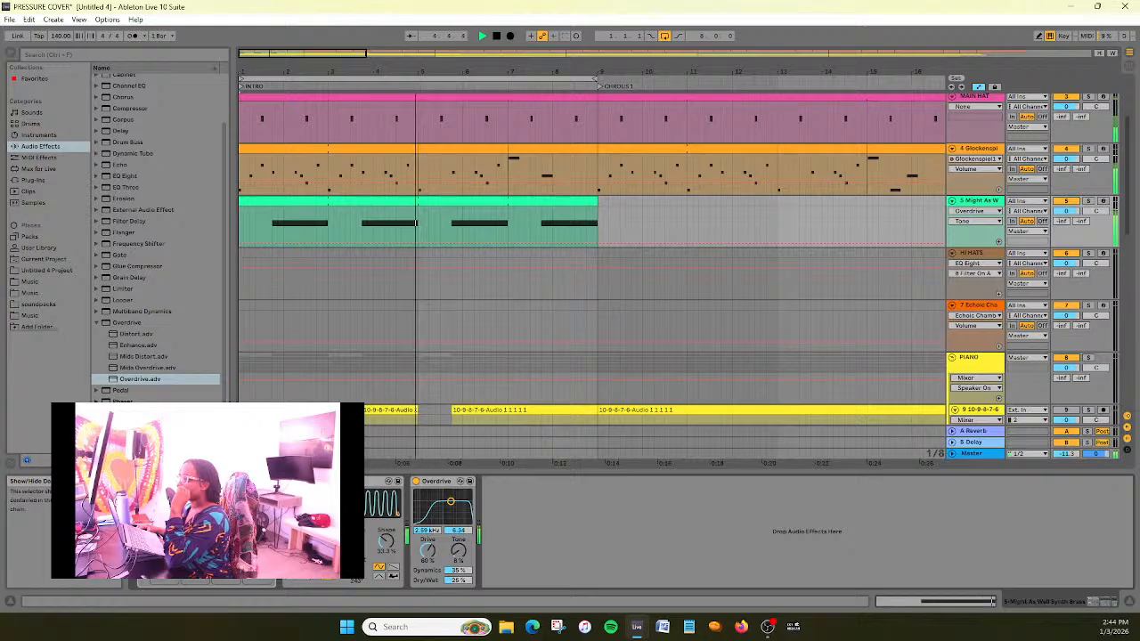
pyautogui.click(136, 527)
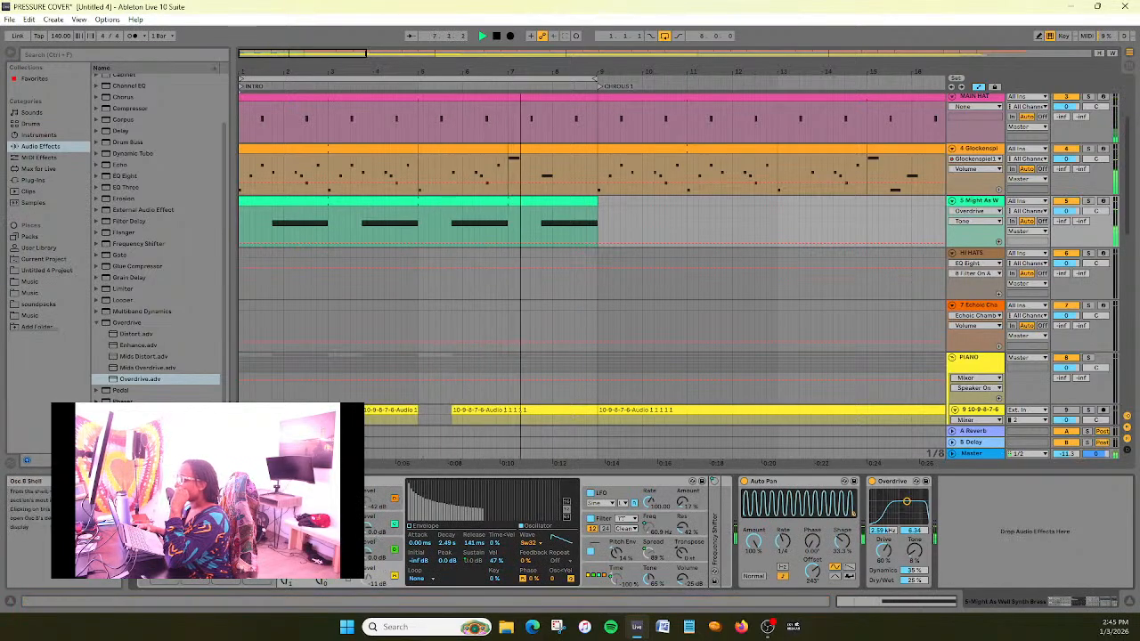
pyautogui.click(325, 524)
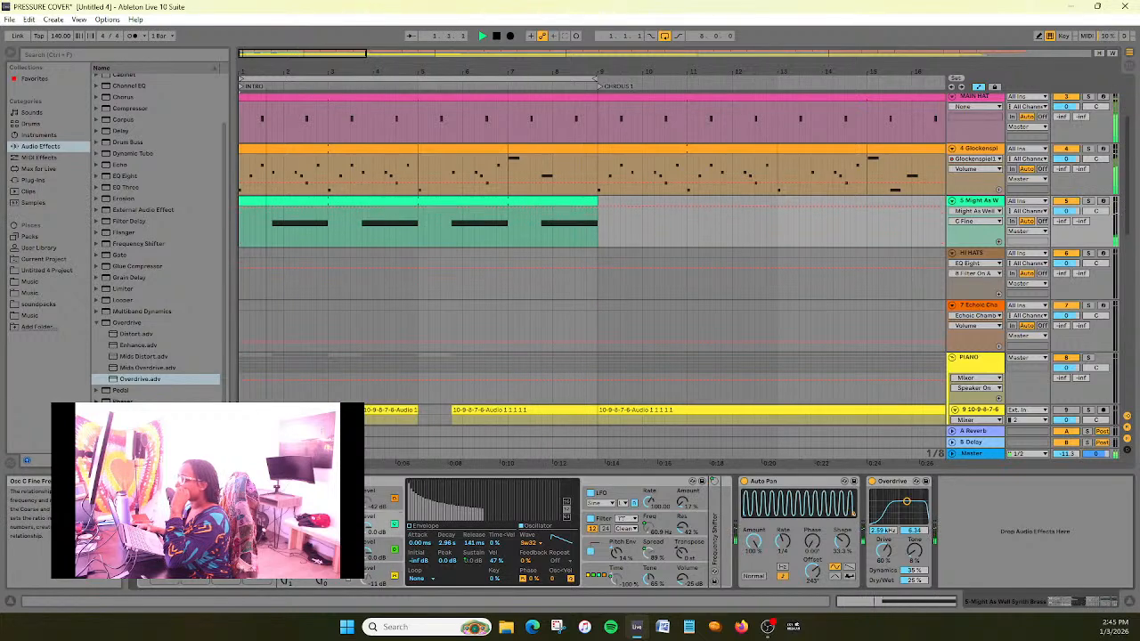
# Audition the Sine, Sine 4 Bit and Sine 8 Bit waveforms on oscillator C of the brass instrument
pyautogui.click(539, 543)
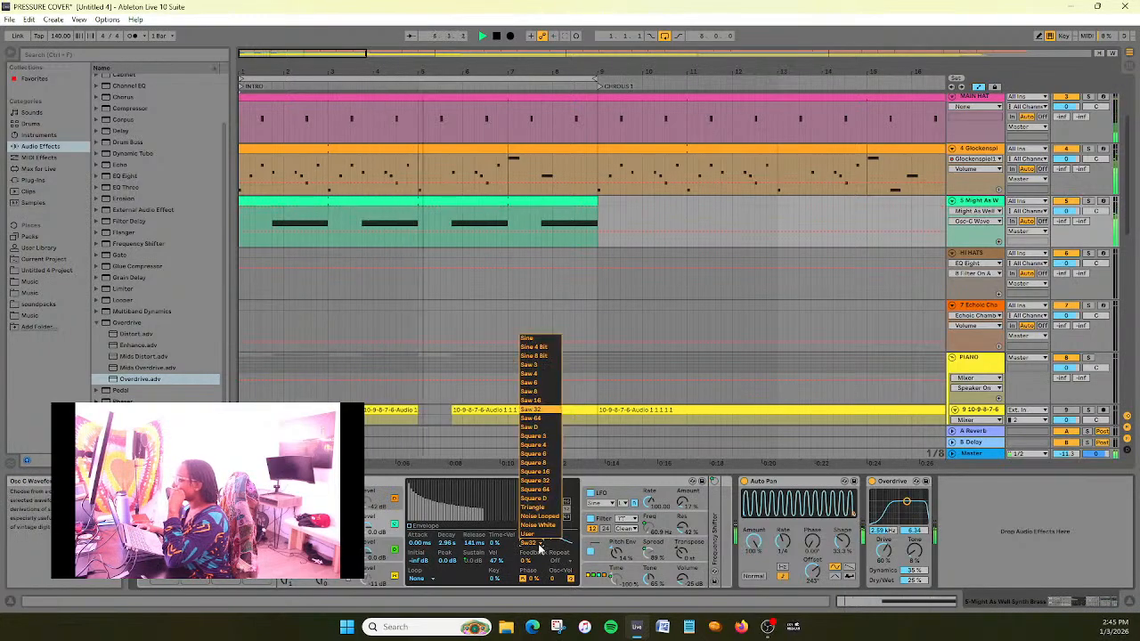
pyautogui.click(526, 339)
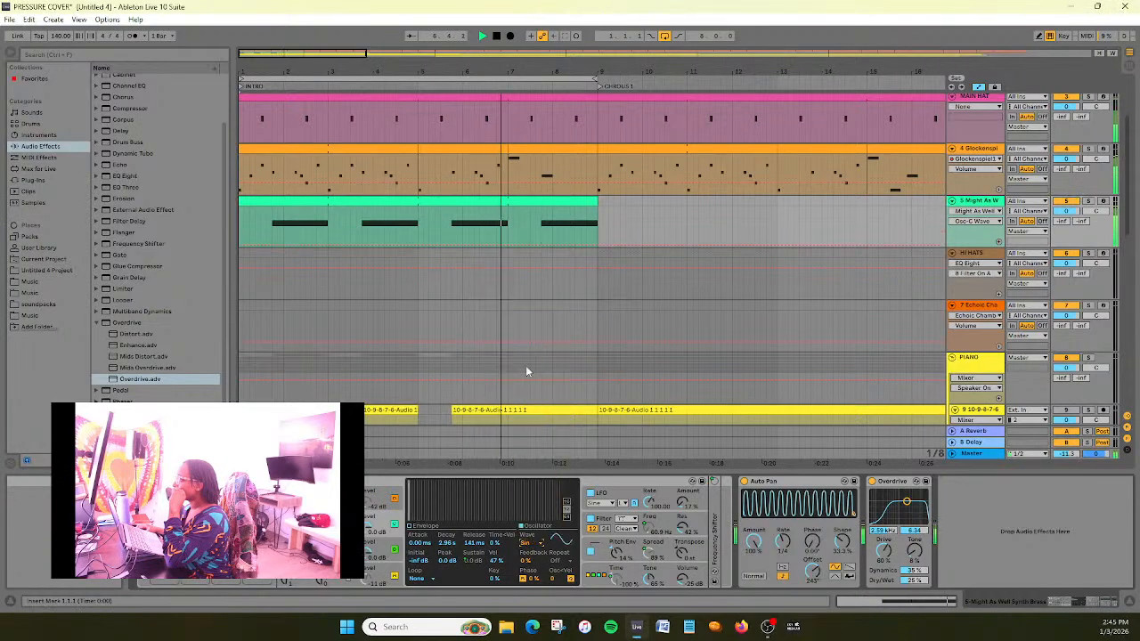
pyautogui.click(533, 544)
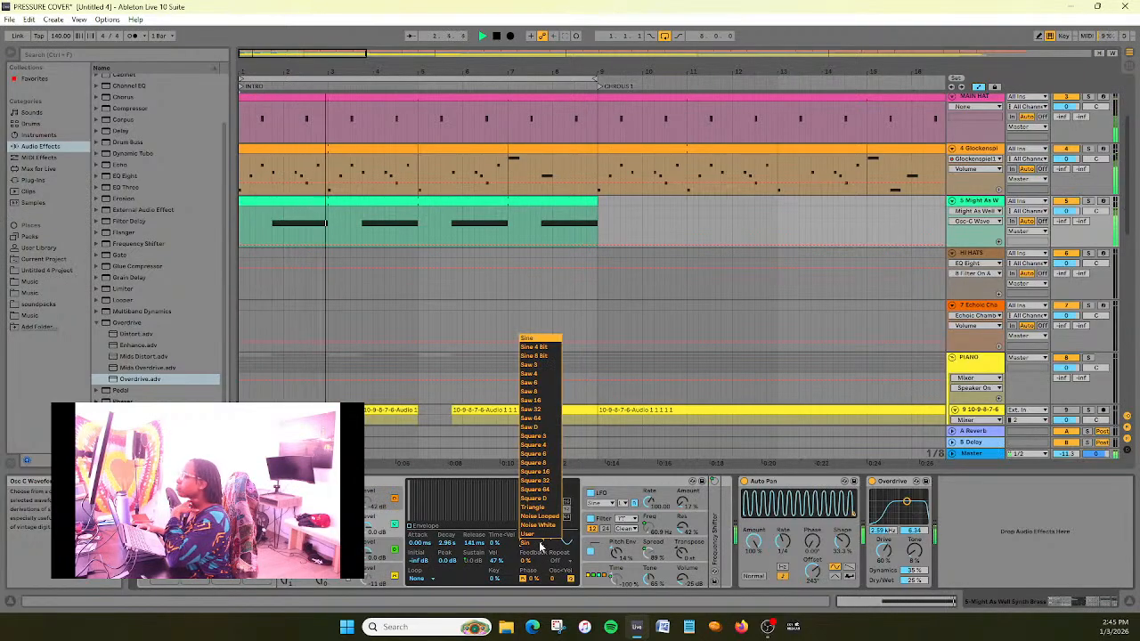
pyautogui.click(535, 347)
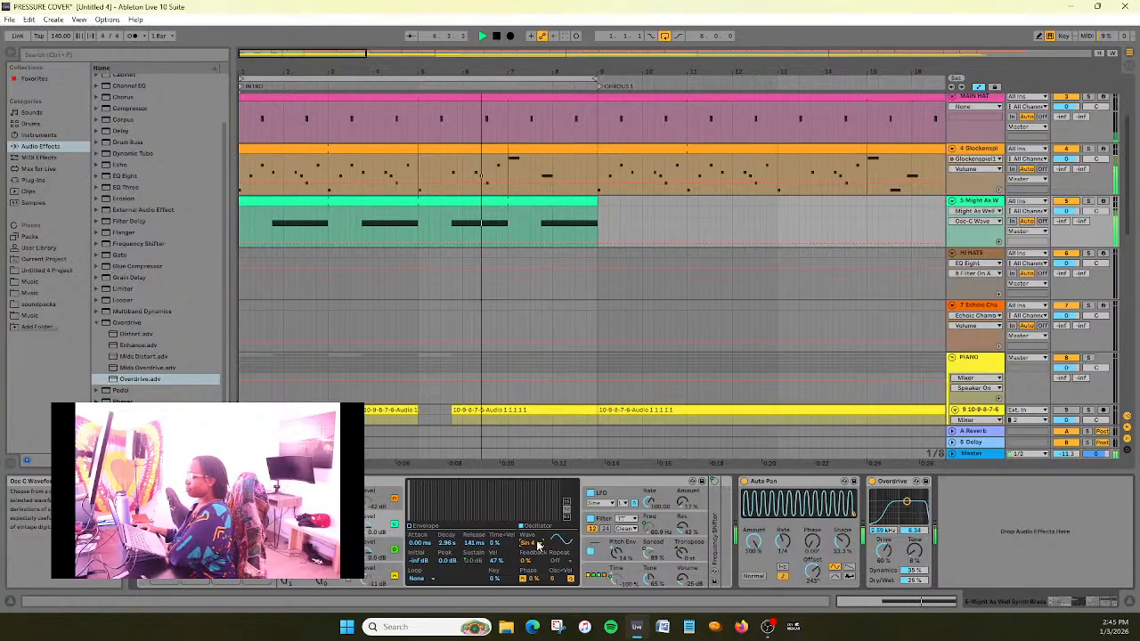
pyautogui.click(530, 543)
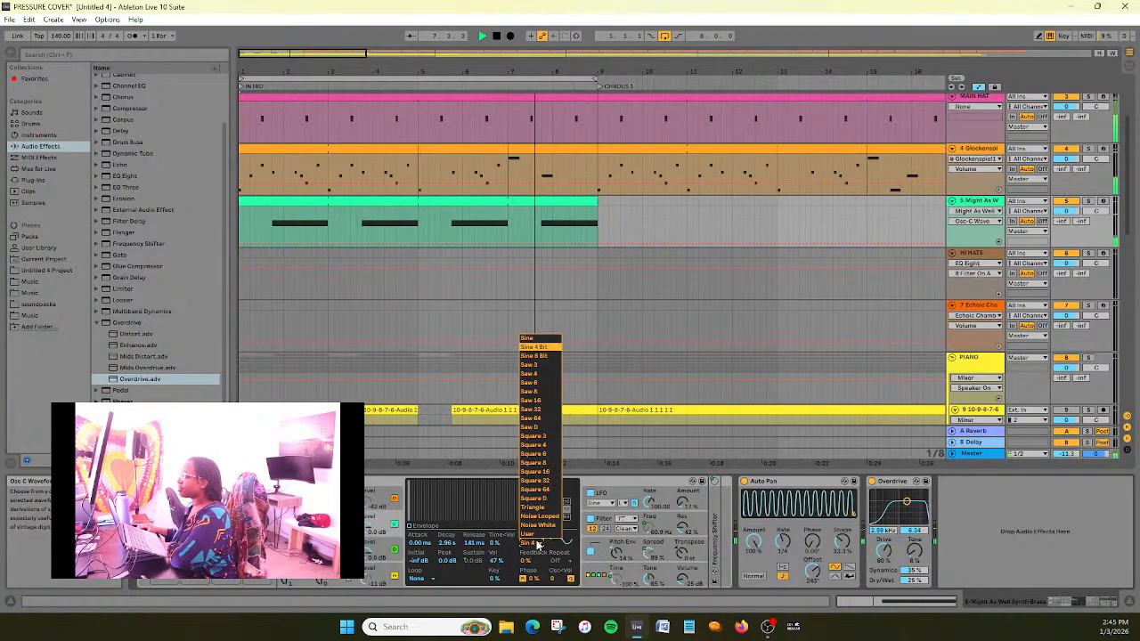
pyautogui.click(539, 356)
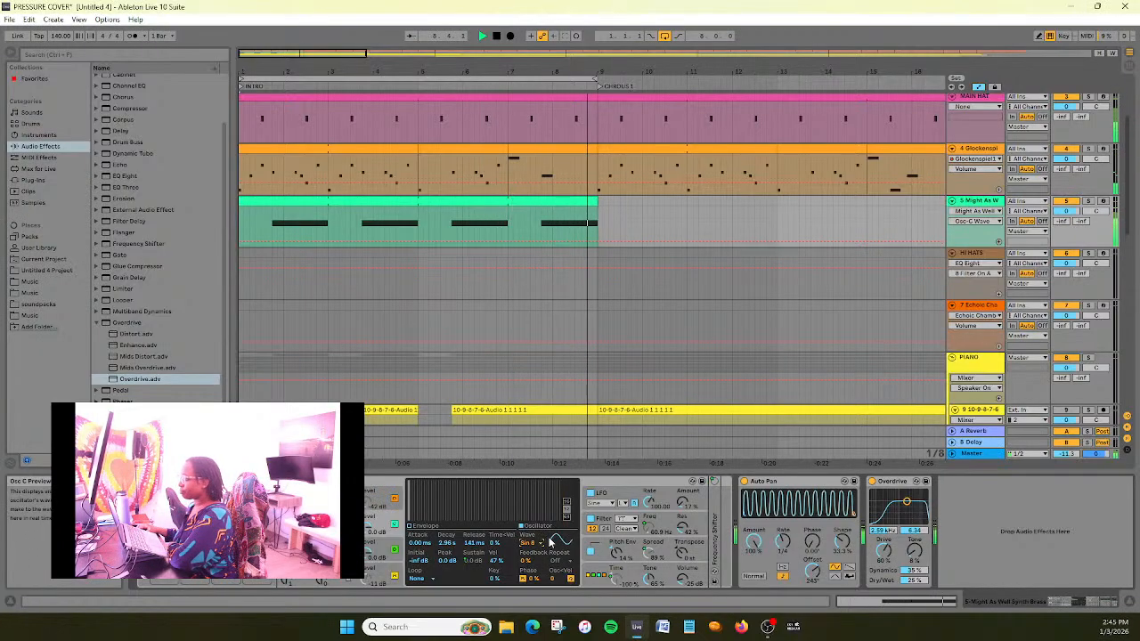
# Audition the Saw 3, Saw 4 and Saw 6 waveforms on oscillator C of the brass instrument
pyautogui.click(539, 545)
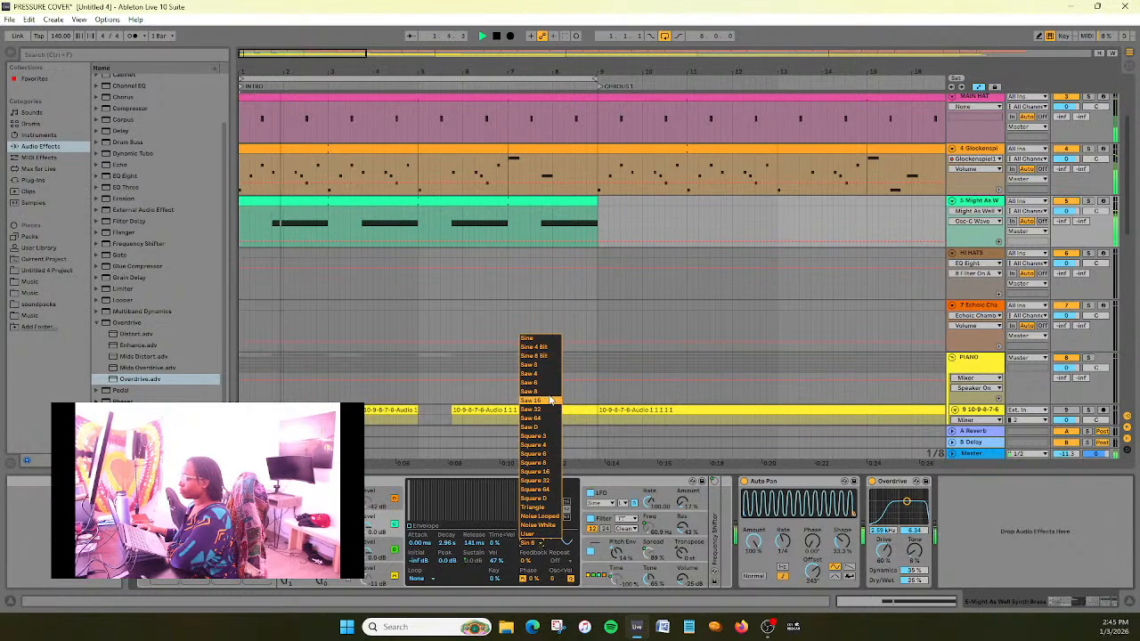
pyautogui.click(546, 367)
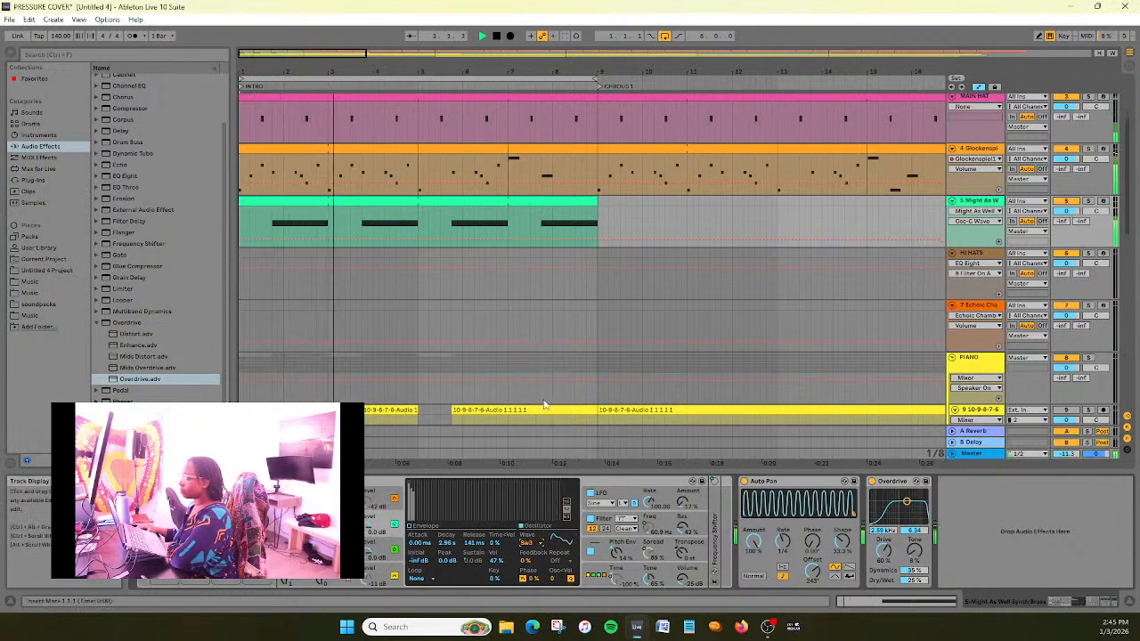
pyautogui.click(539, 545)
pyautogui.click(538, 389)
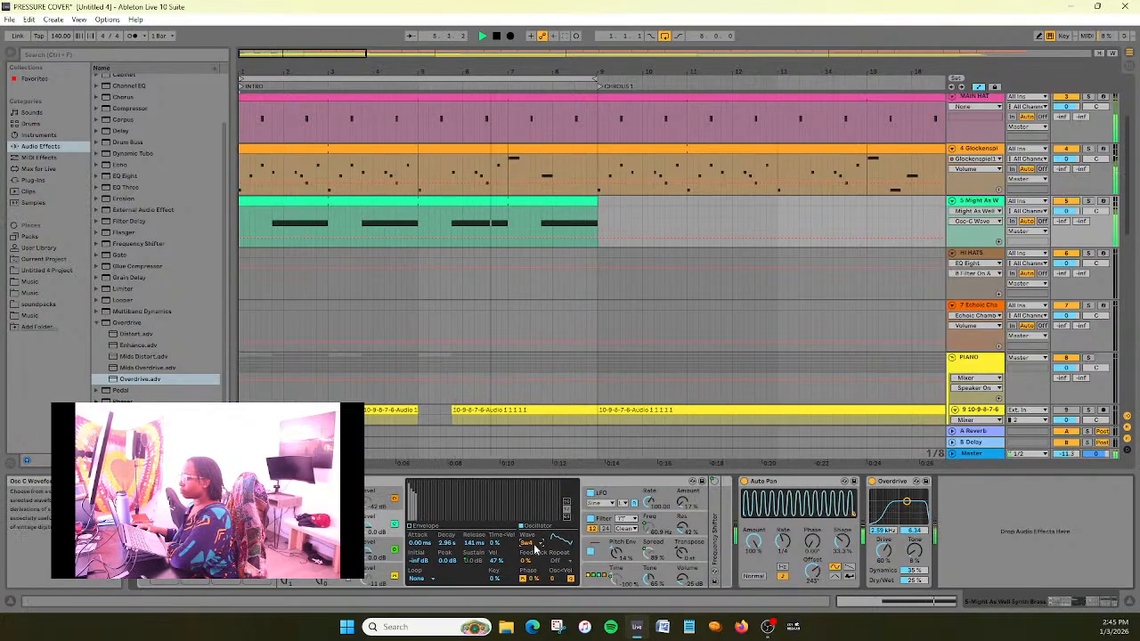
pyautogui.click(533, 545)
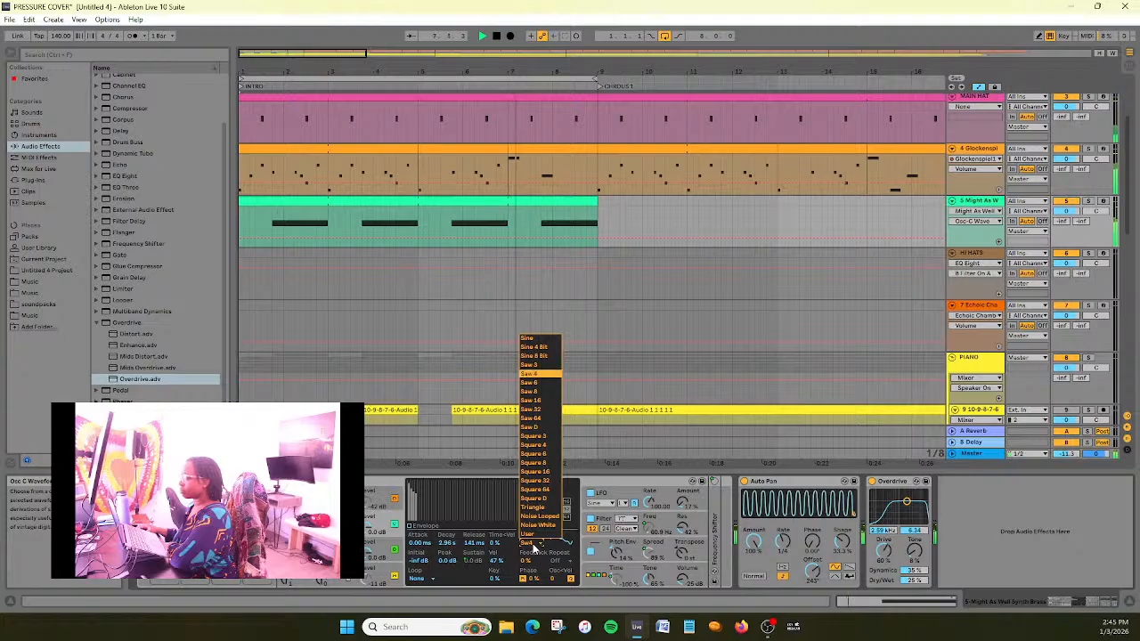
pyautogui.click(540, 385)
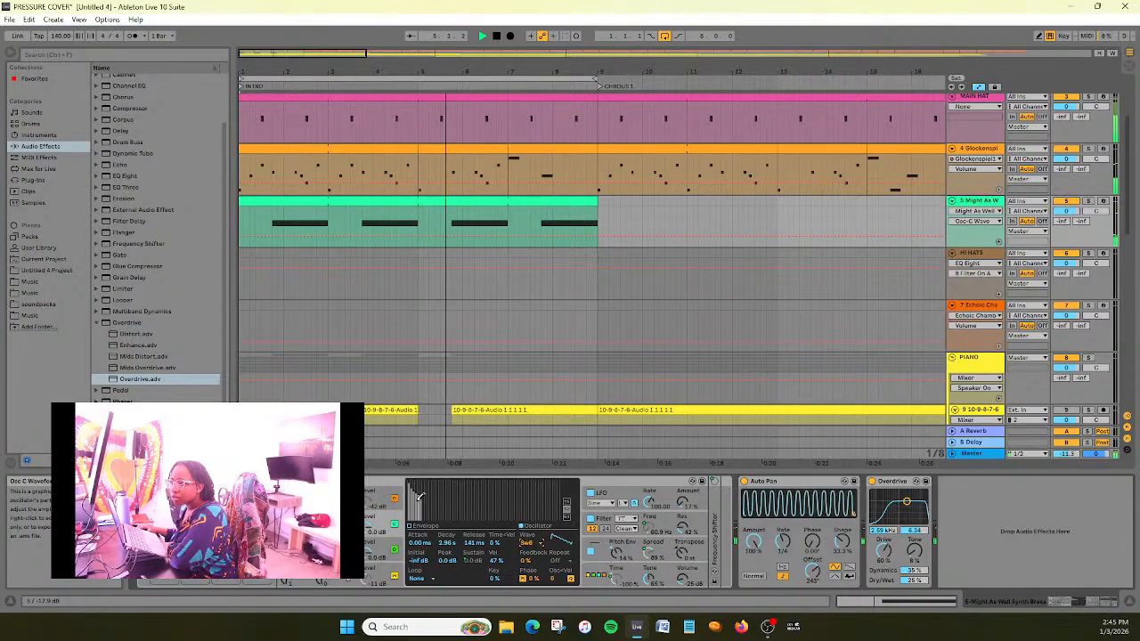
# Audition the Saw 8, Saw 16 and Saw 32 waveforms on oscillator C of the brass instrument
pyautogui.click(527, 542)
pyautogui.click(529, 417)
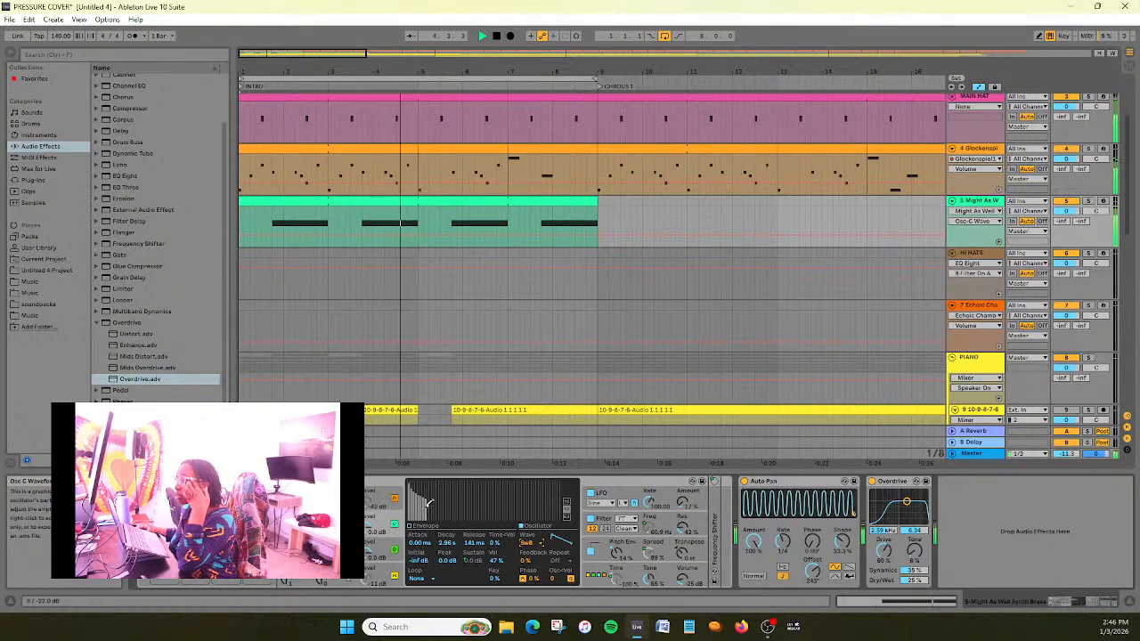
pyautogui.click(530, 547)
pyautogui.click(536, 535)
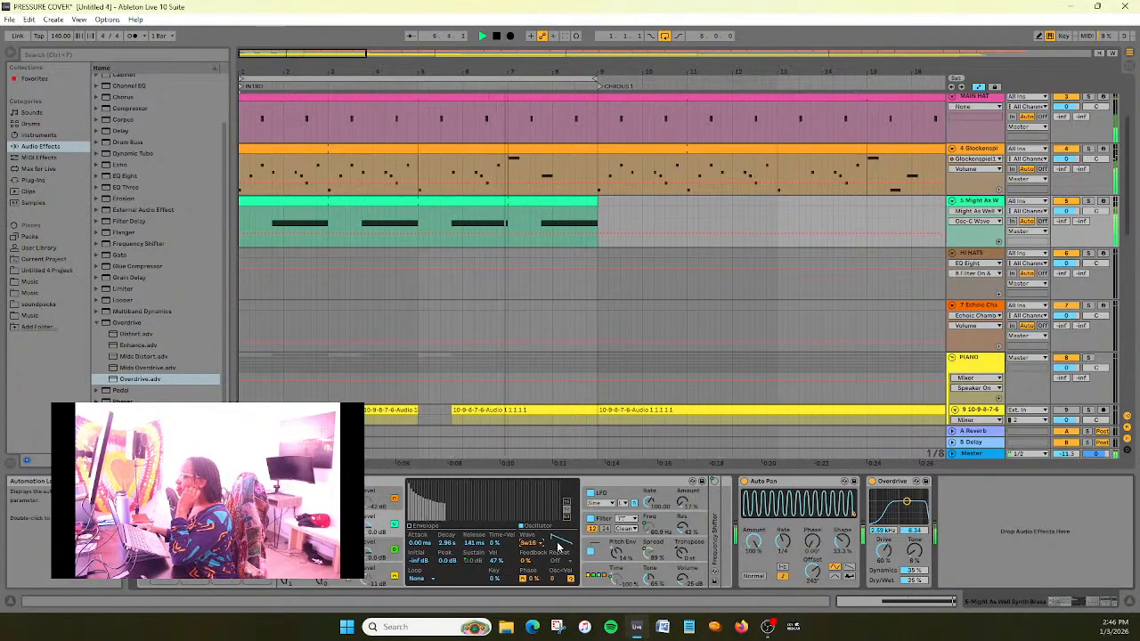
pyautogui.click(538, 549)
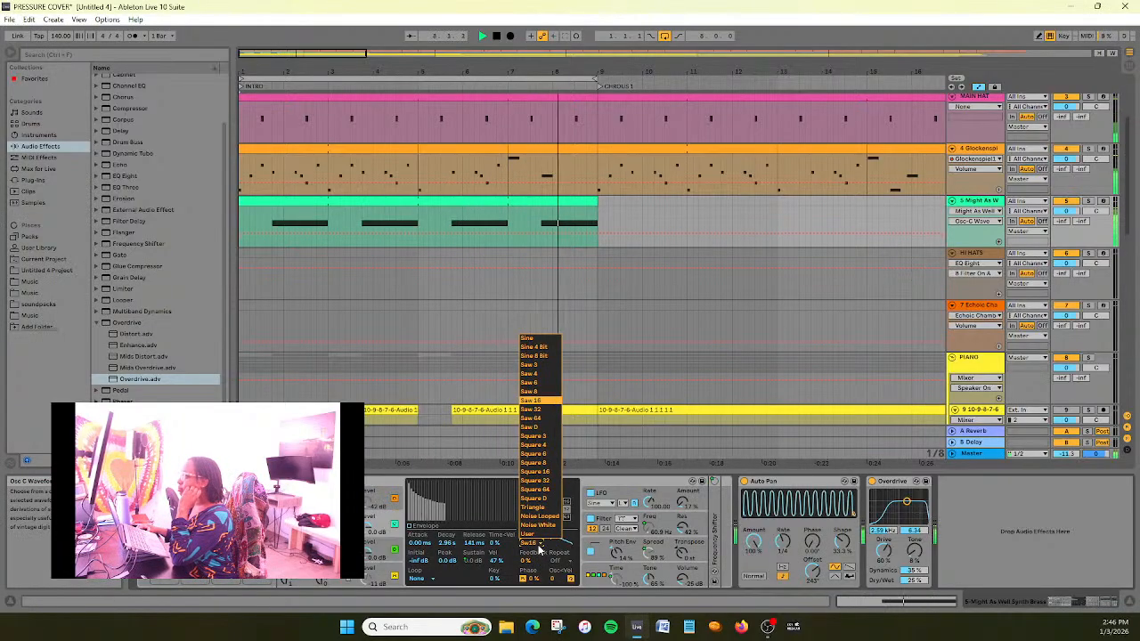
pyautogui.click(525, 454)
# Audition the Triangle, Noise Looped, Noise White and User waveforms on oscillator C of the brass instrument
pyautogui.click(533, 543)
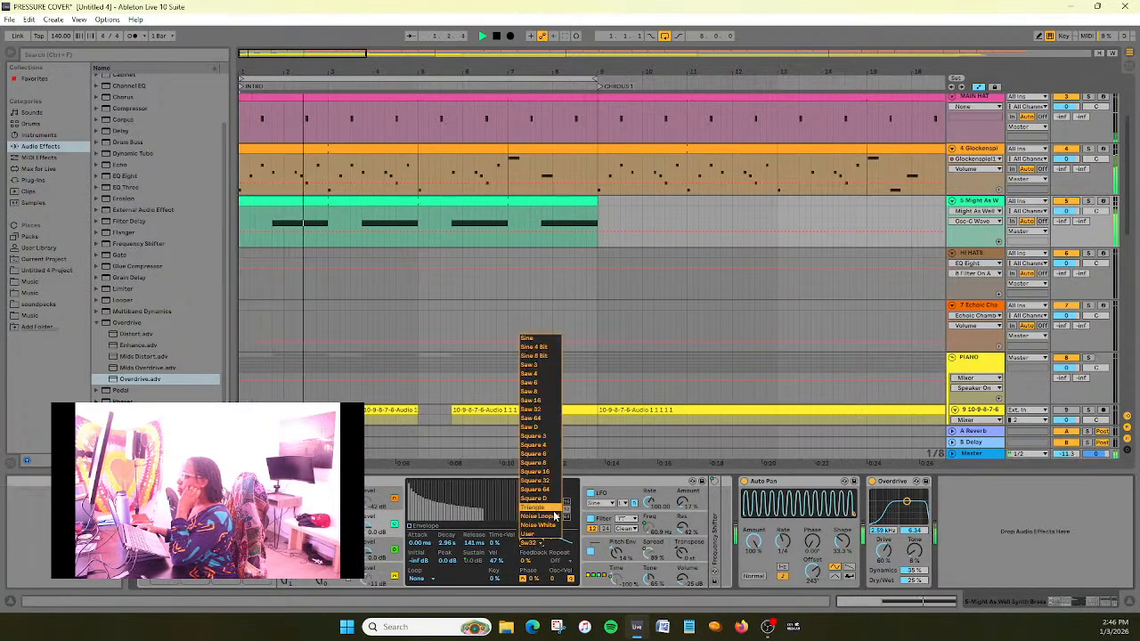
pyautogui.click(534, 507)
pyautogui.click(538, 545)
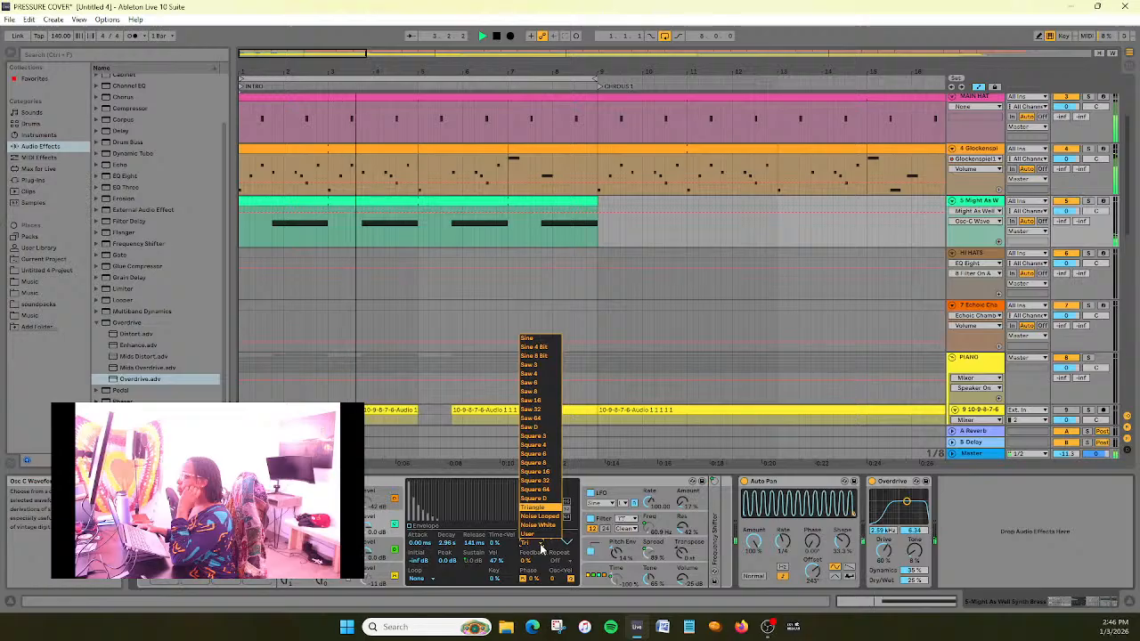
pyautogui.click(535, 525)
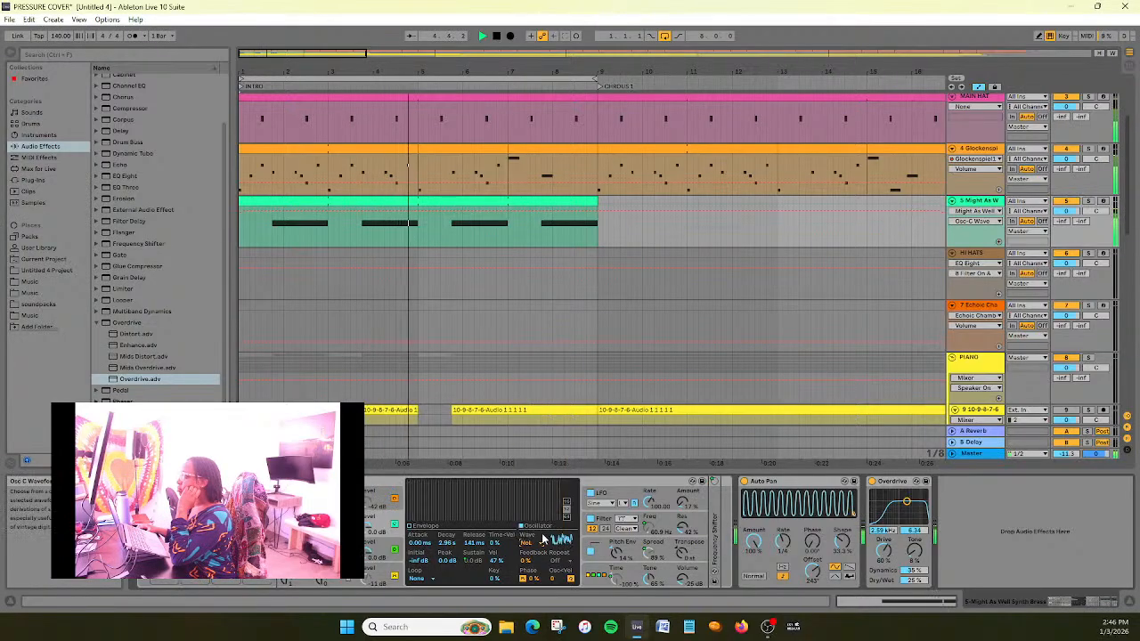
pyautogui.click(538, 545)
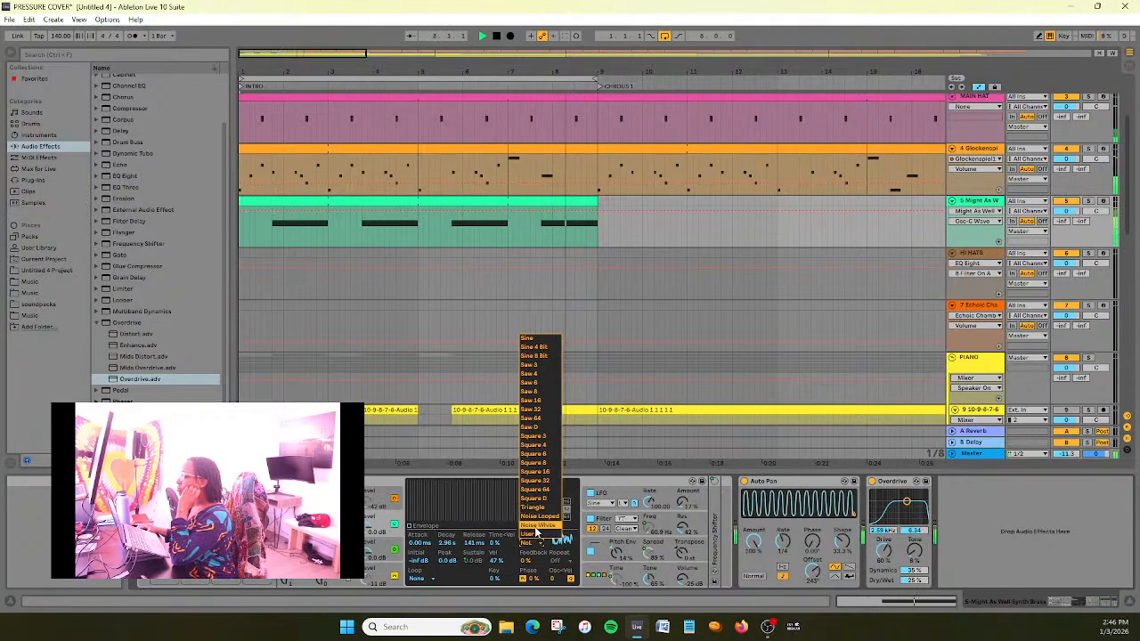
pyautogui.click(535, 527)
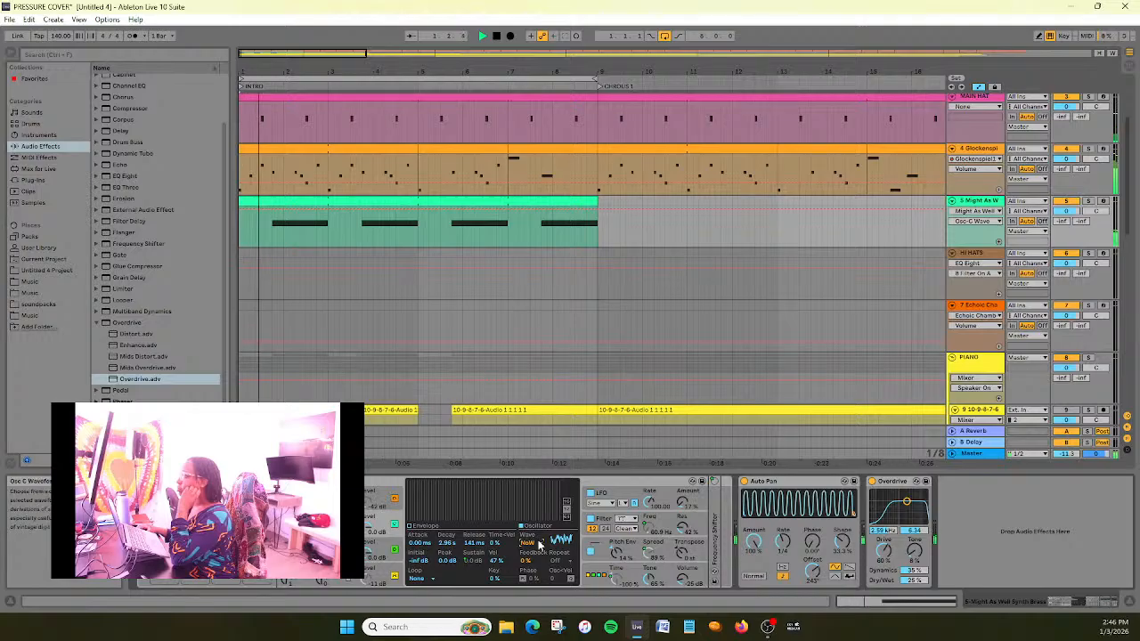
pyautogui.click(540, 544)
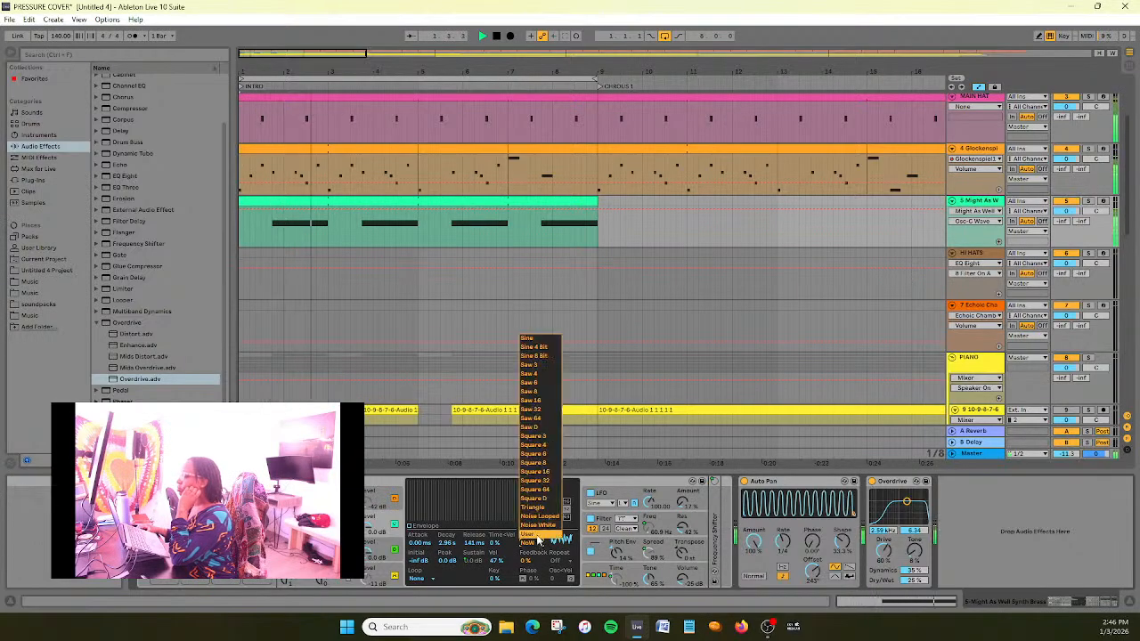
pyautogui.click(540, 540)
pyautogui.click(538, 544)
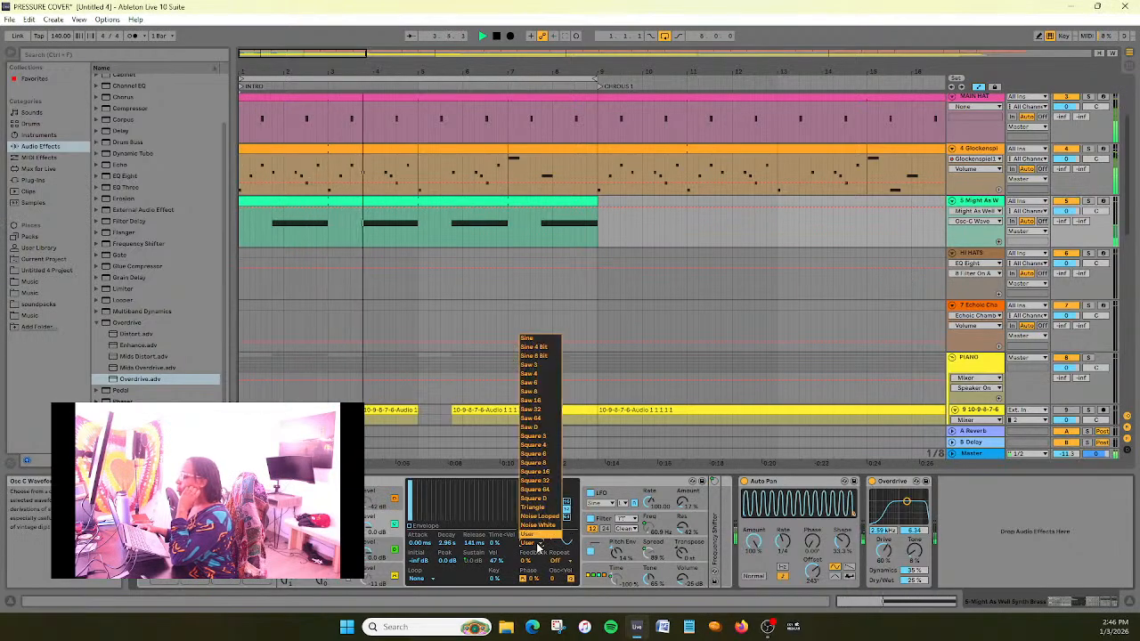
pyautogui.click(551, 330)
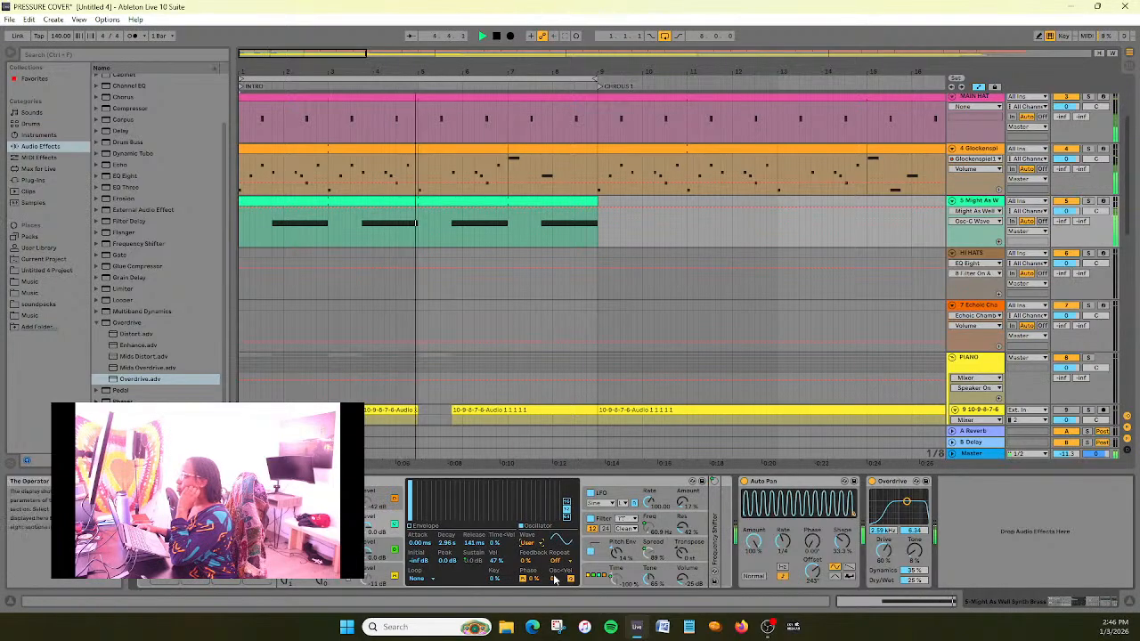
# Set oscillator C to the Sine waveform with 30% Feedback, stop playback and save the project
pyautogui.click(543, 548)
pyautogui.click(530, 341)
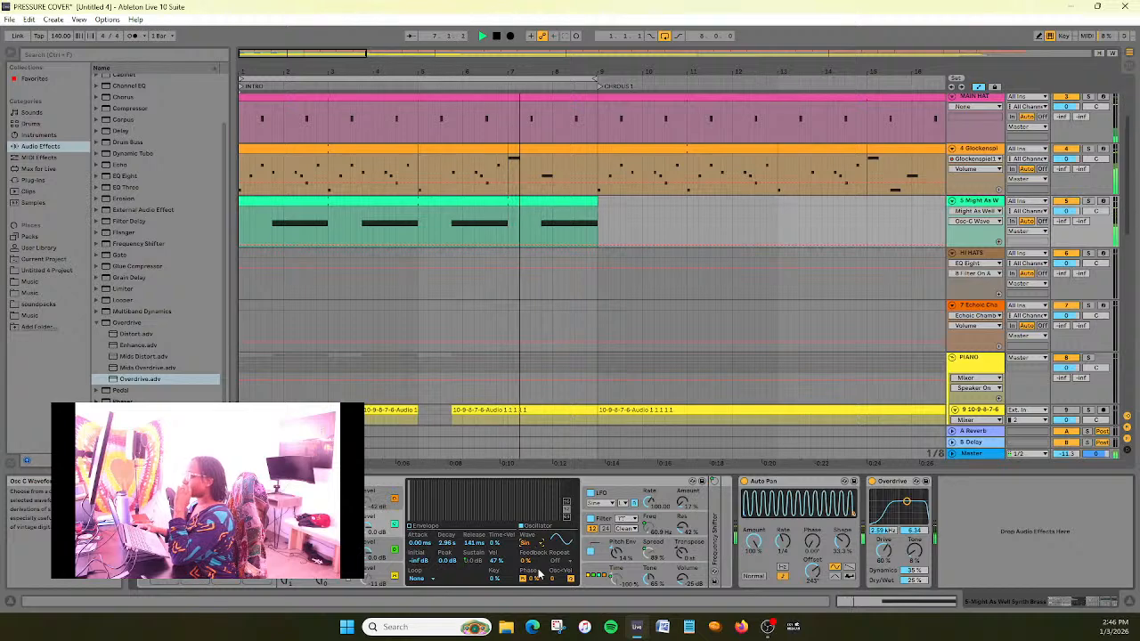
pyautogui.moveTo(531, 567); pyautogui.dragTo(532, 514)
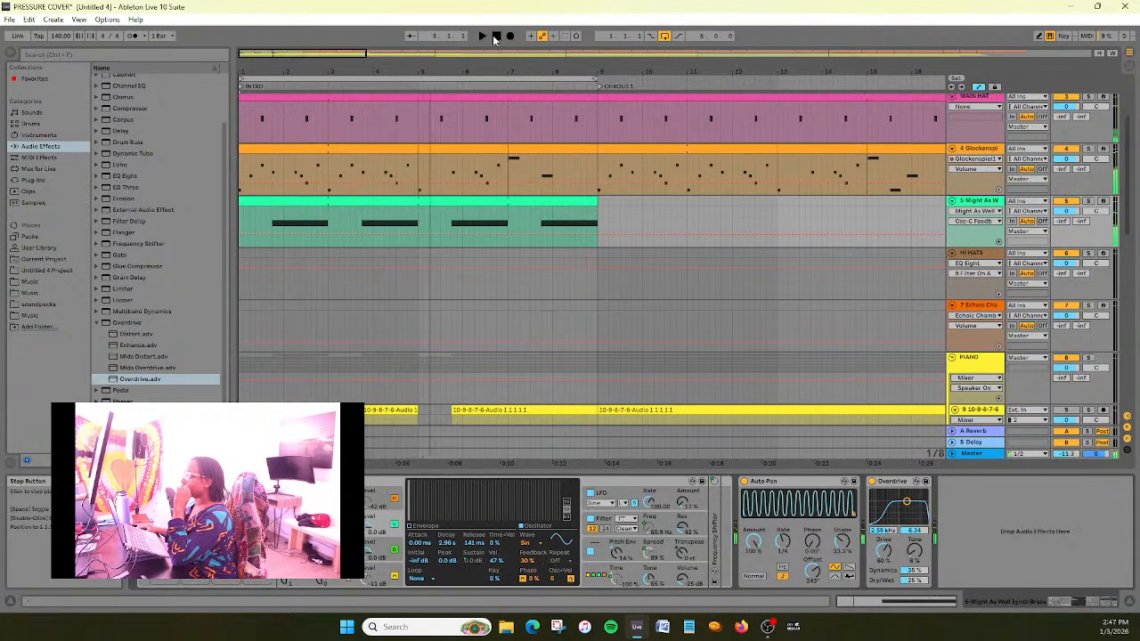
pyautogui.hotkey('ctrl', 's')
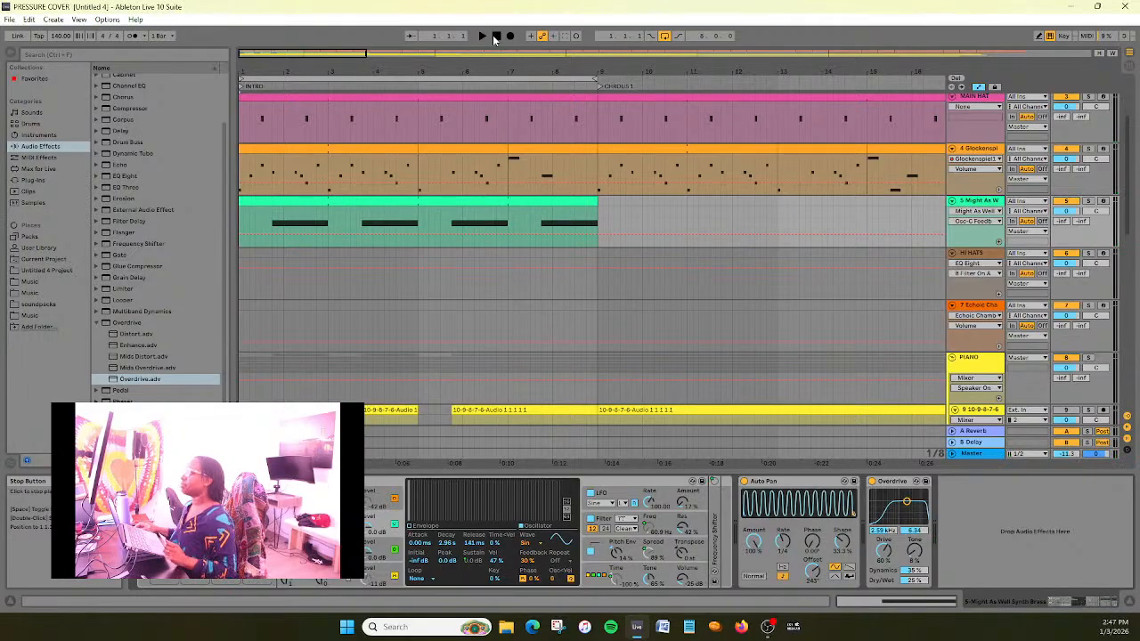
# Move the brass clips from the intro to Chorus 1 and repeat them up to Verse 1, filling bars 9 to 25
pyautogui.moveTo(353, 57); pyautogui.dragTo(351, 25)
pyautogui.moveTo(270, 203); pyautogui.dragTo(398, 207)
pyautogui.moveTo(488, 203); pyautogui.dragTo(645, 203)
pyautogui.moveTo(621, 212); pyautogui.dragTo(613, 212)
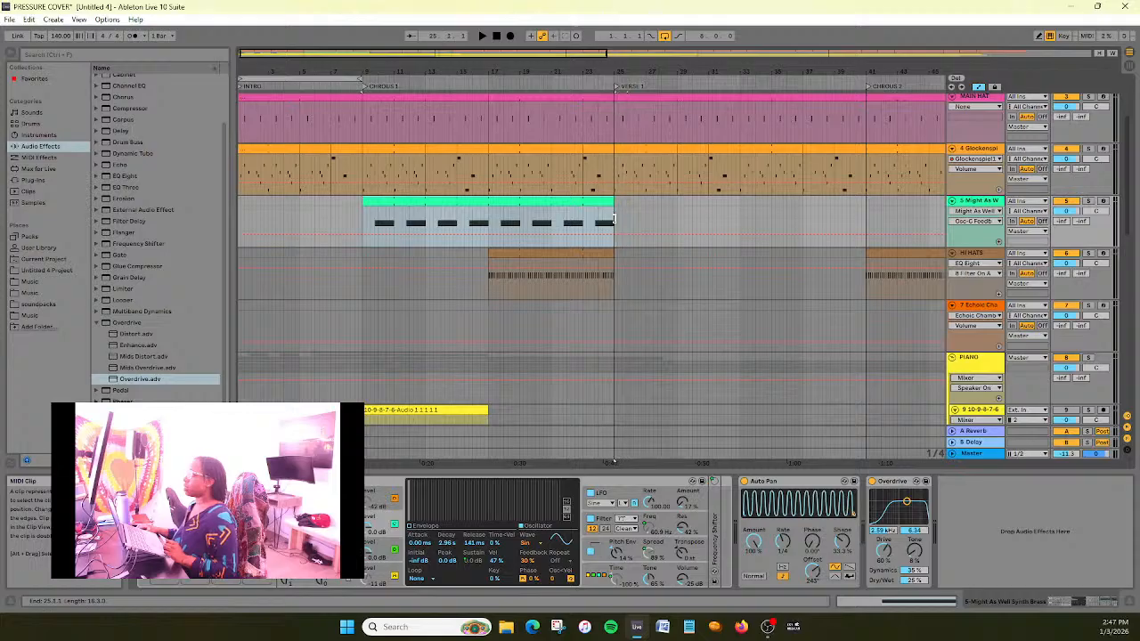
pyautogui.press('z')
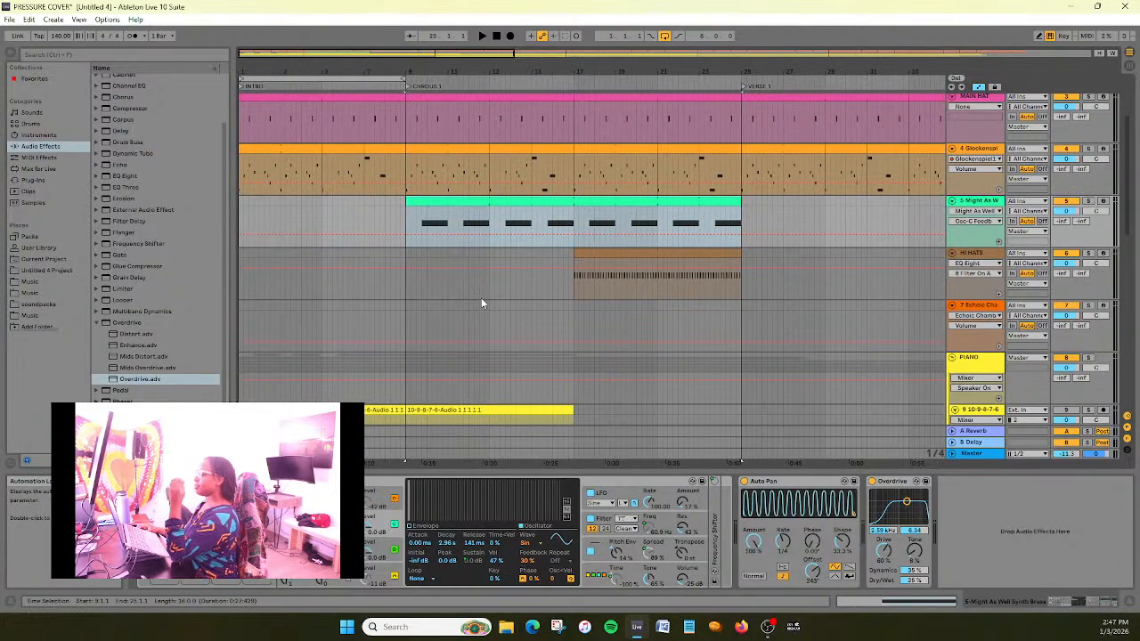
pyautogui.scroll(4, 481, 304)
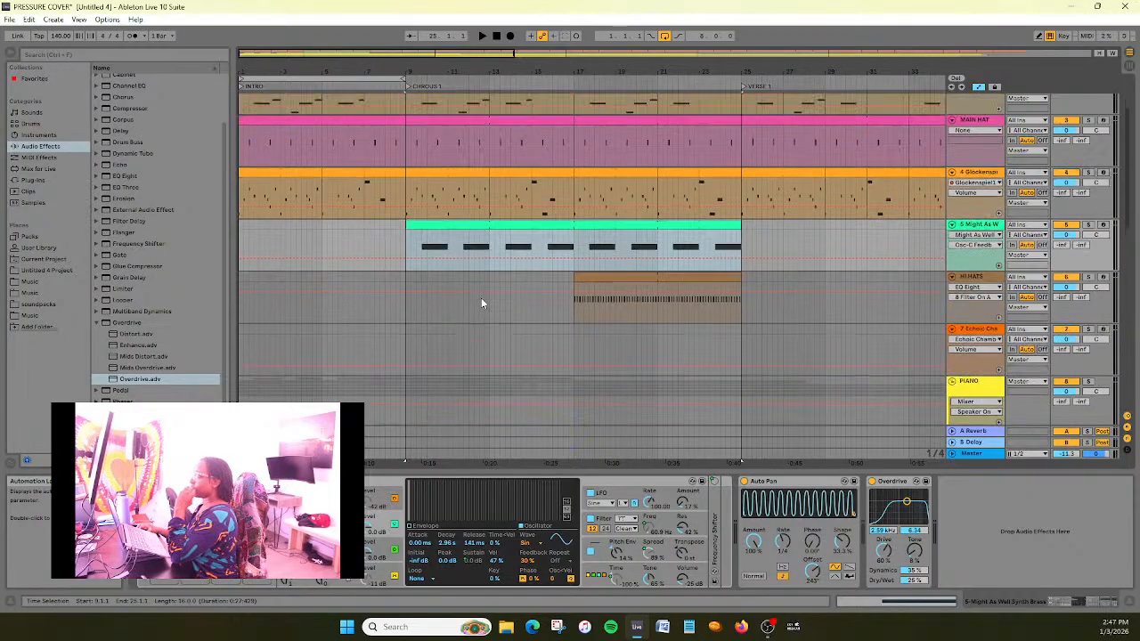
pyautogui.scroll(-5, 481, 304)
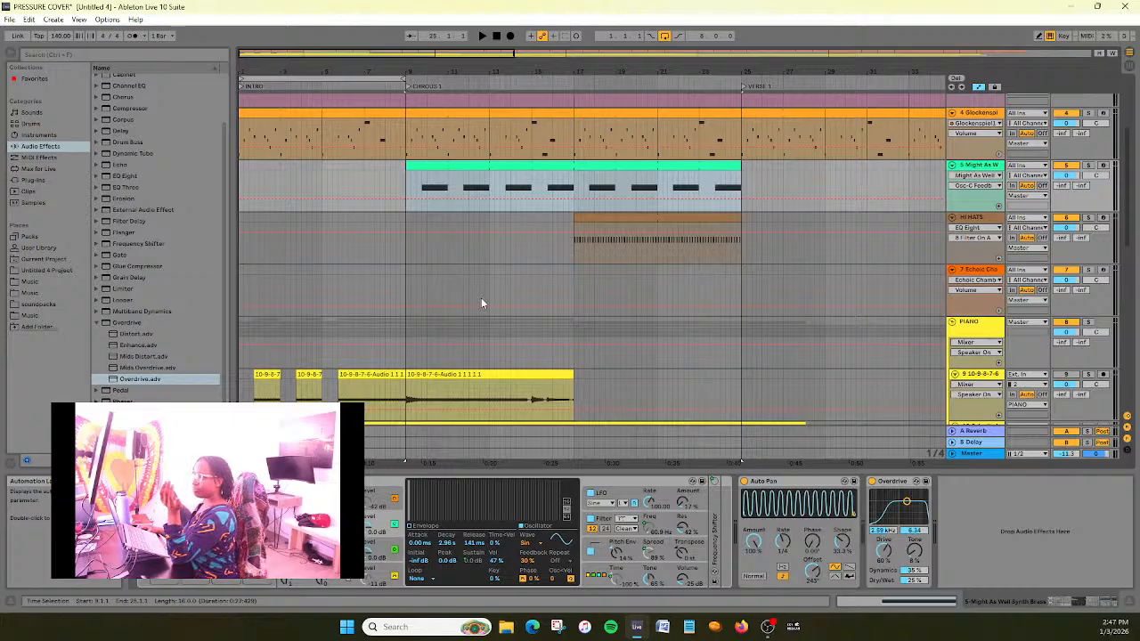
pyautogui.scroll(2, 428, 273)
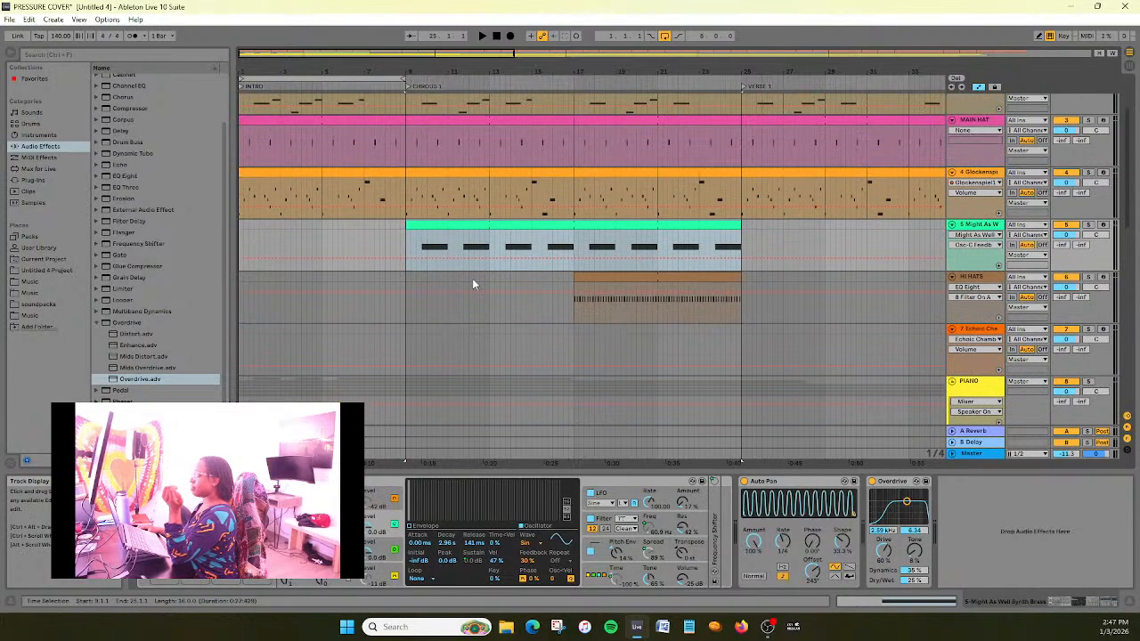
pyautogui.scroll(-6, 472, 278)
pyautogui.scroll(2, 508, 139)
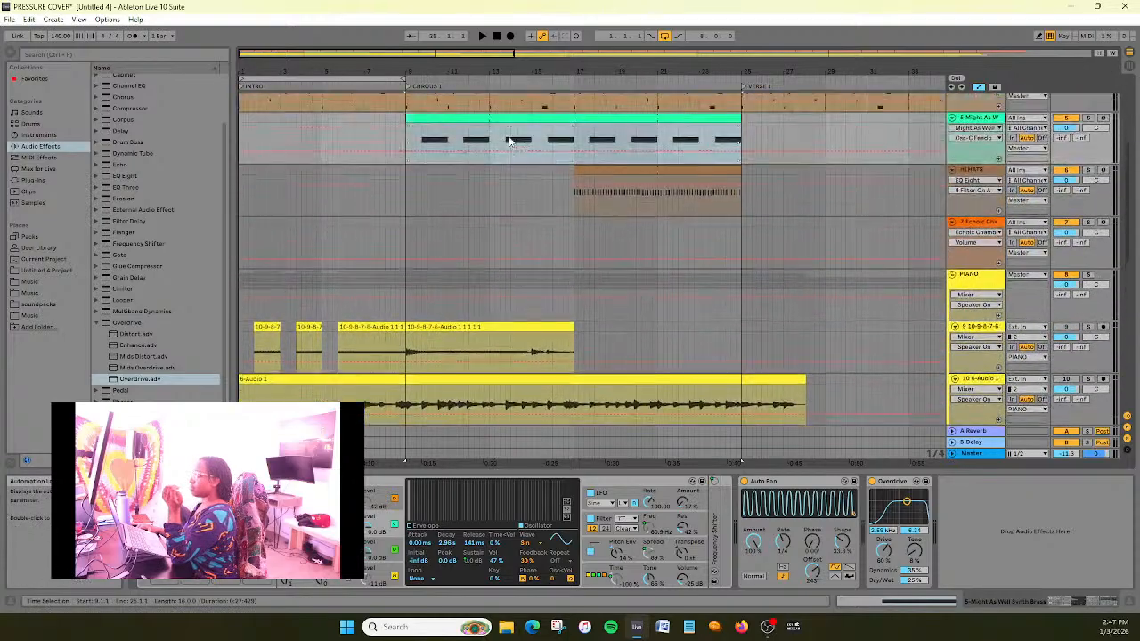
# Play the arrangement from the start through the intro to hear how it leads into Chorus 1, and stop playback
pyautogui.scroll(-1, 509, 140)
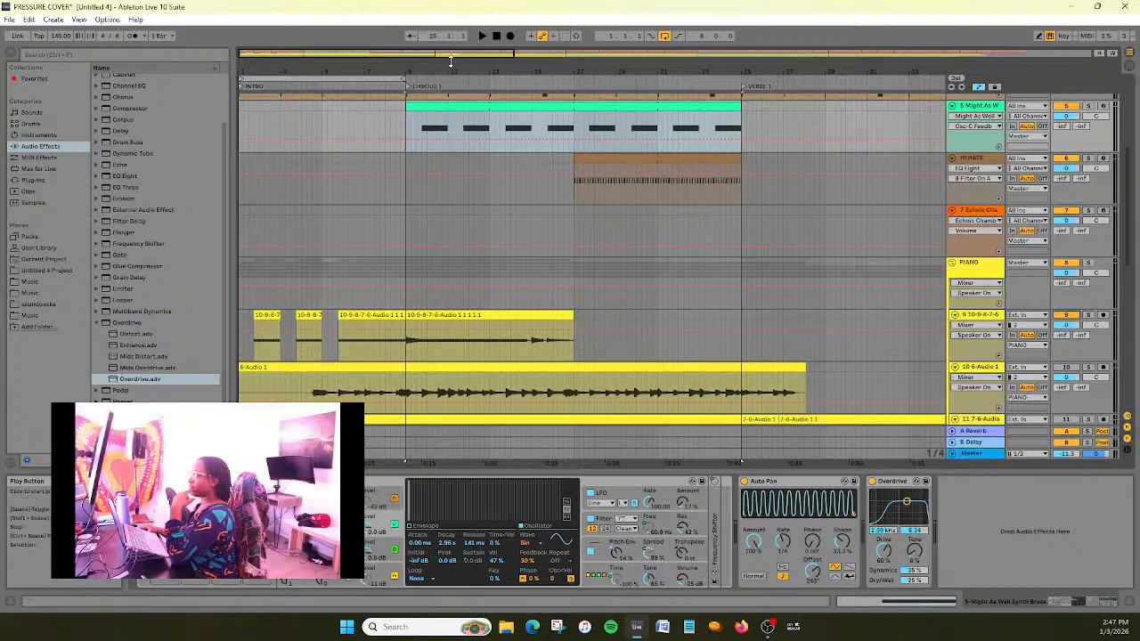
pyautogui.moveTo(452, 55); pyautogui.dragTo(438, 55)
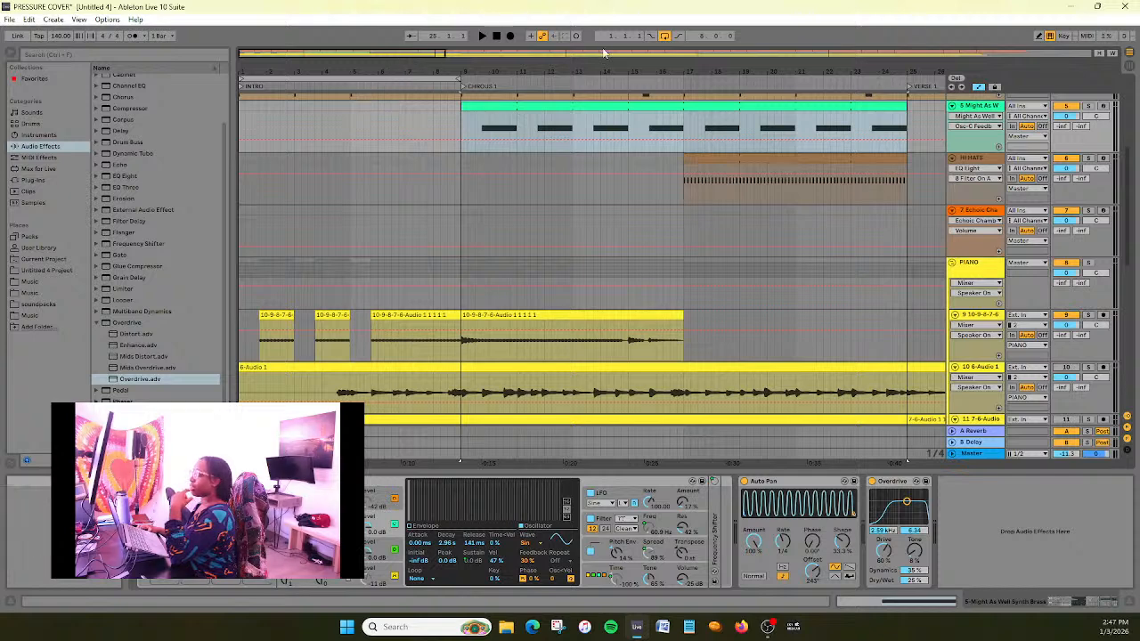
pyautogui.click(497, 37)
pyautogui.click(482, 37)
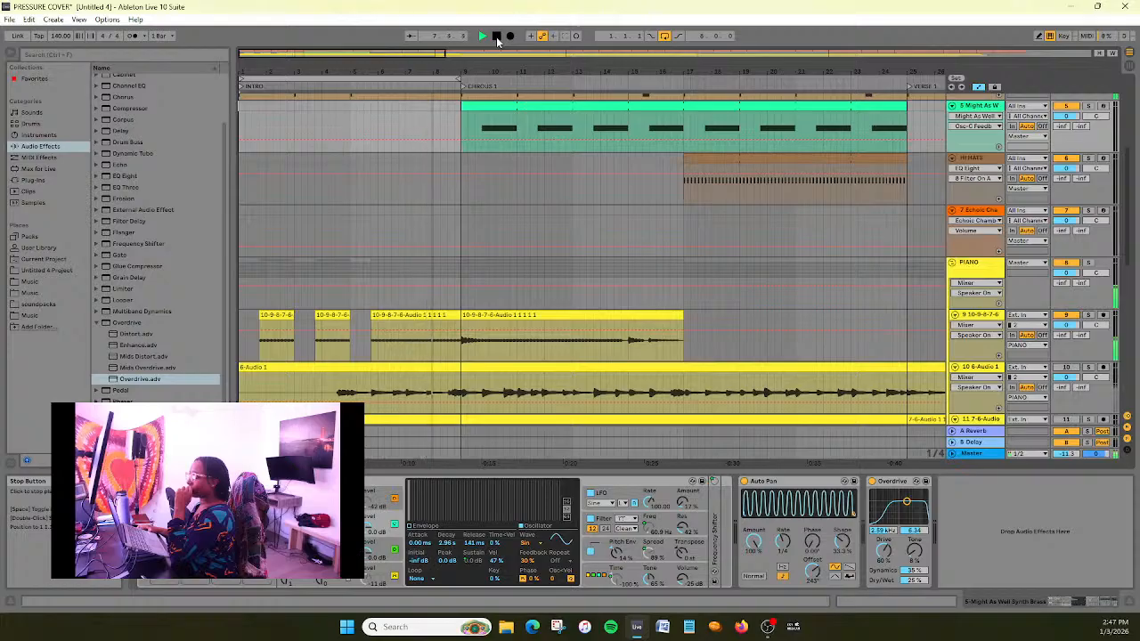
pyautogui.click(497, 37)
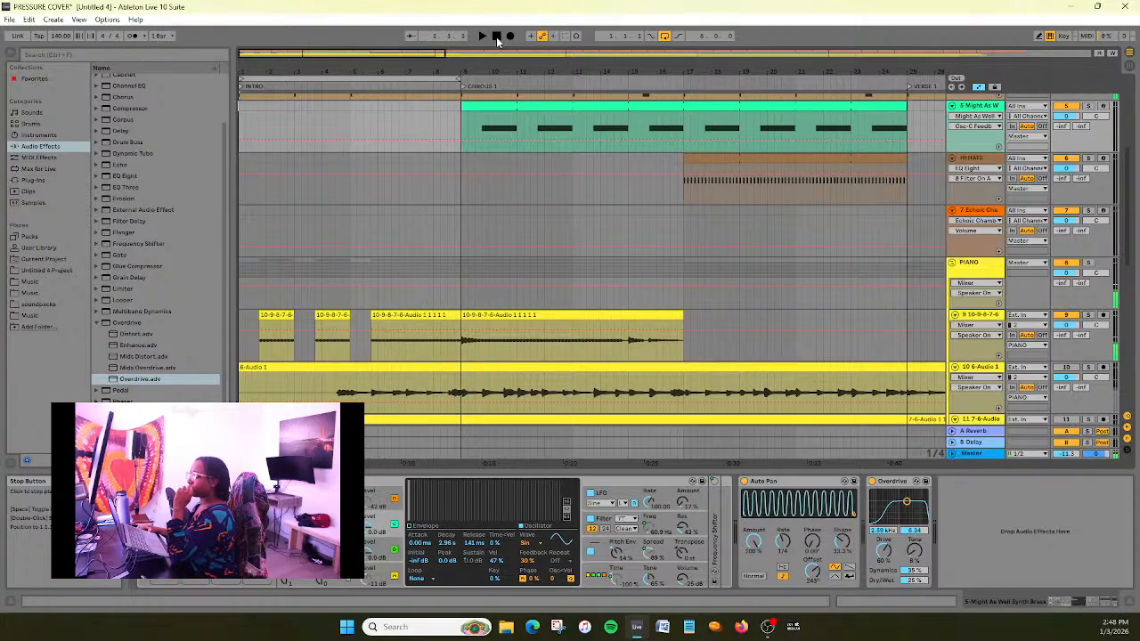
# Copy the Glue sidechain compressor from the BASS track to track 9 in the PIANO group, placing it before the EQ Eight
pyautogui.scroll(4, 418, 225)
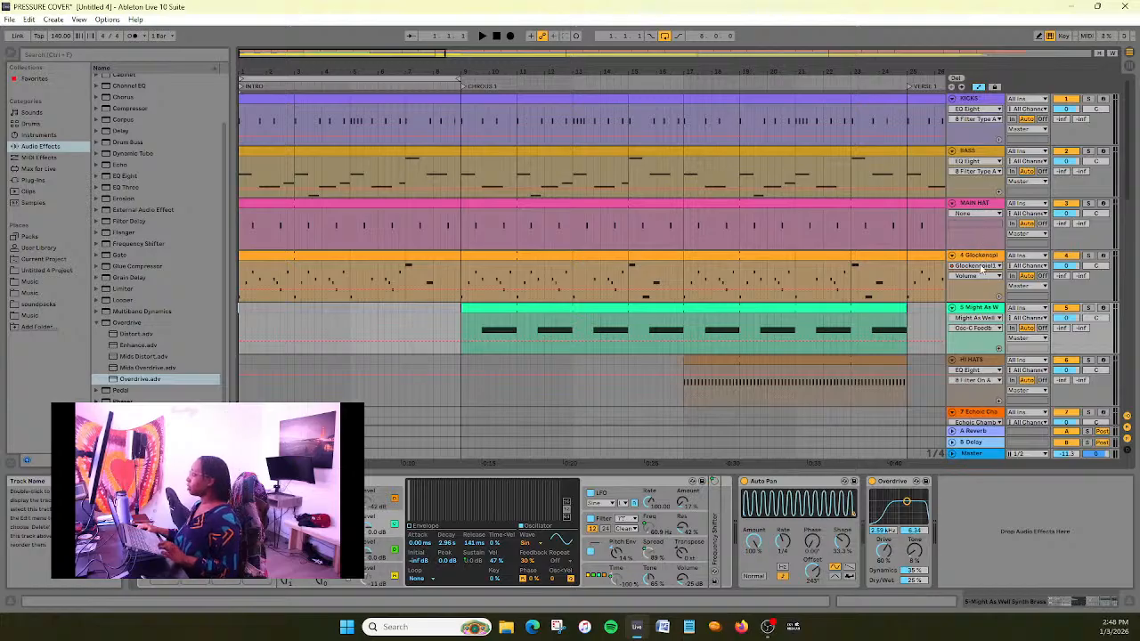
pyautogui.click(986, 159)
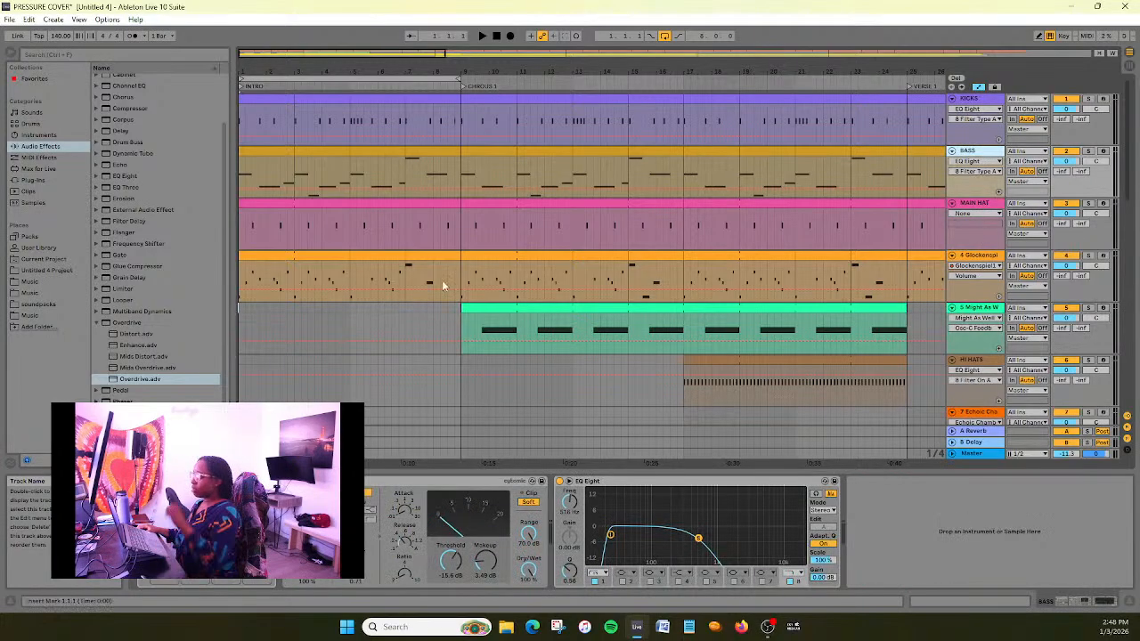
pyautogui.click(388, 481)
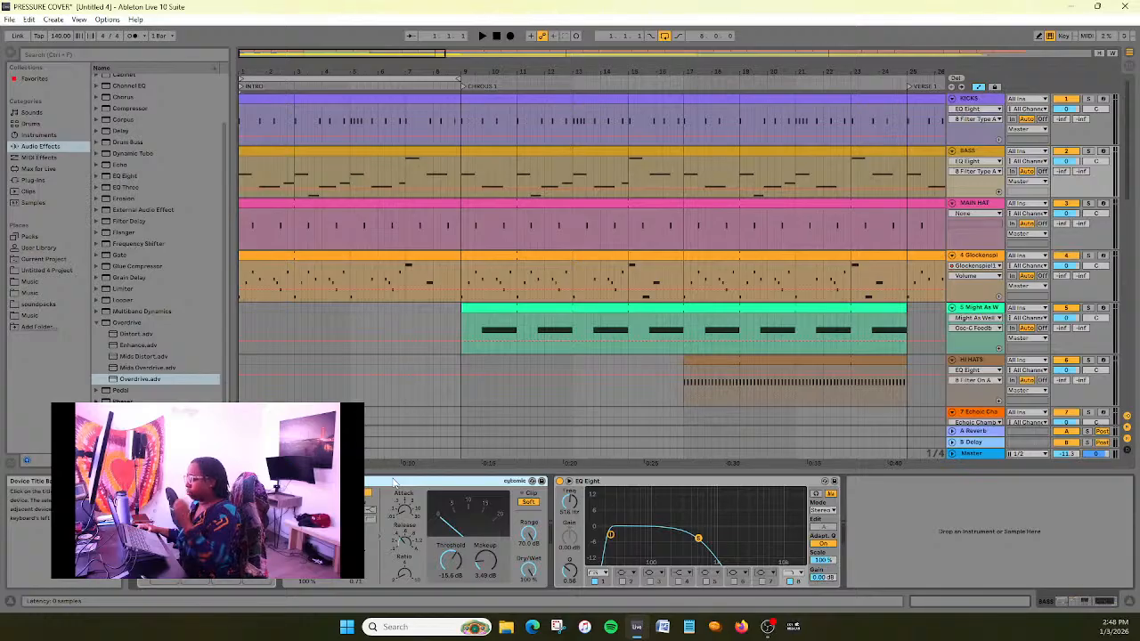
pyautogui.scroll(-5, 964, 289)
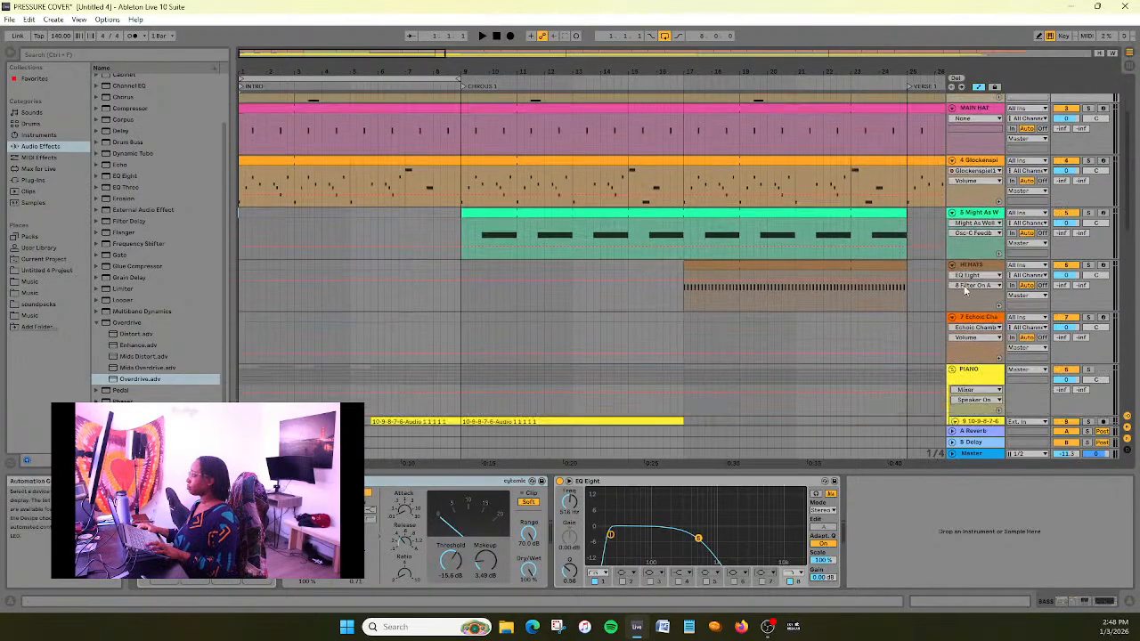
pyautogui.scroll(-1, 965, 290)
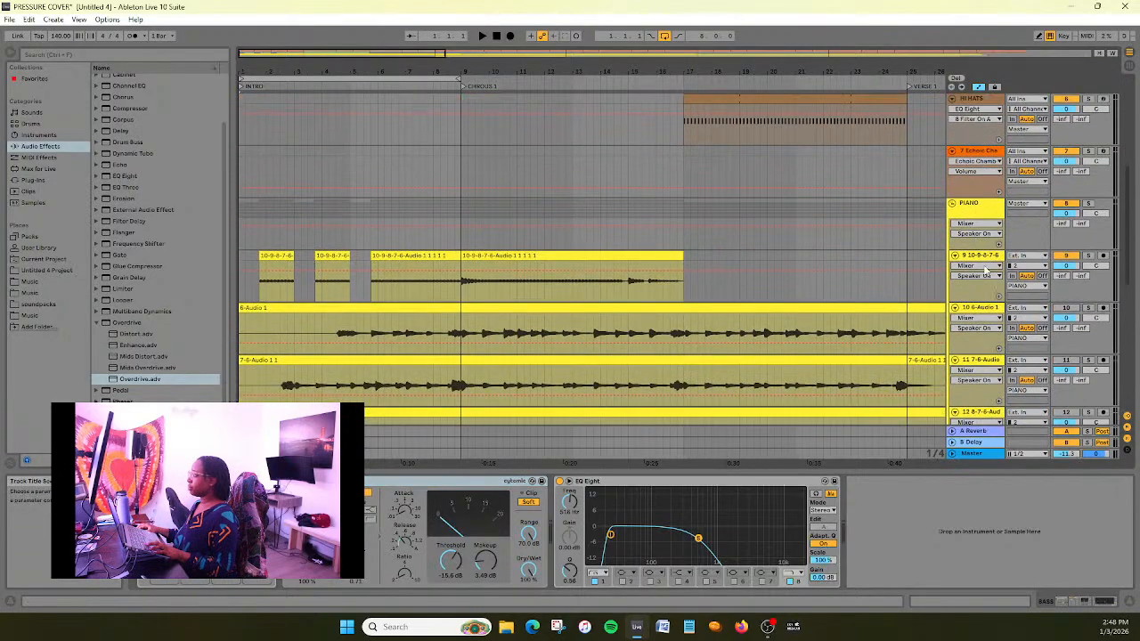
pyautogui.click(986, 265)
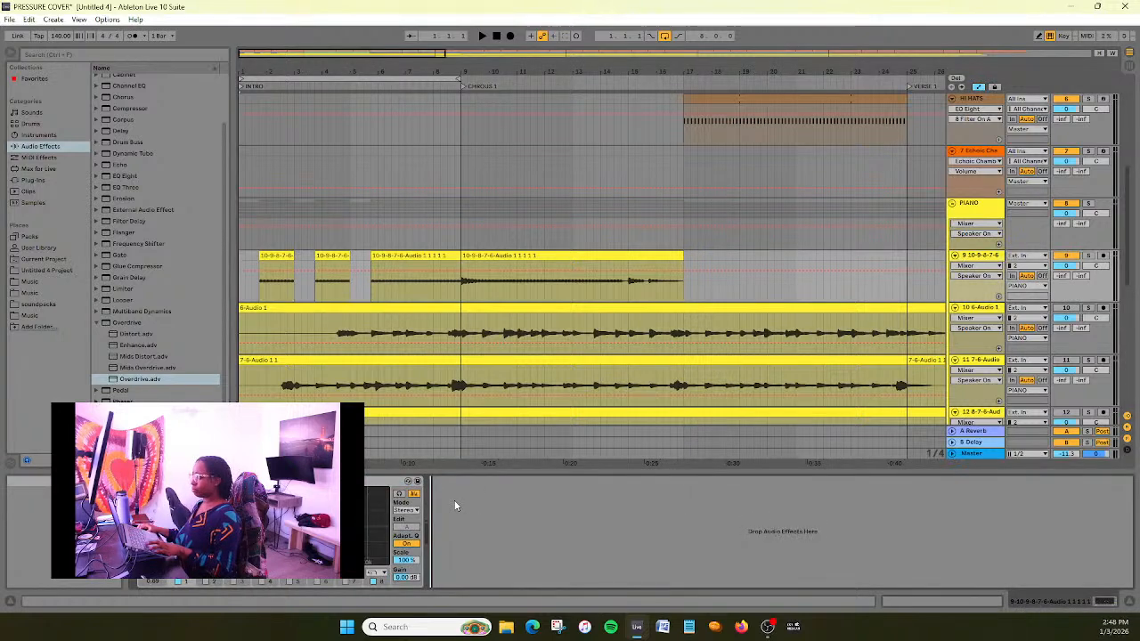
pyautogui.moveTo(474, 482); pyautogui.dragTo(260, 508)
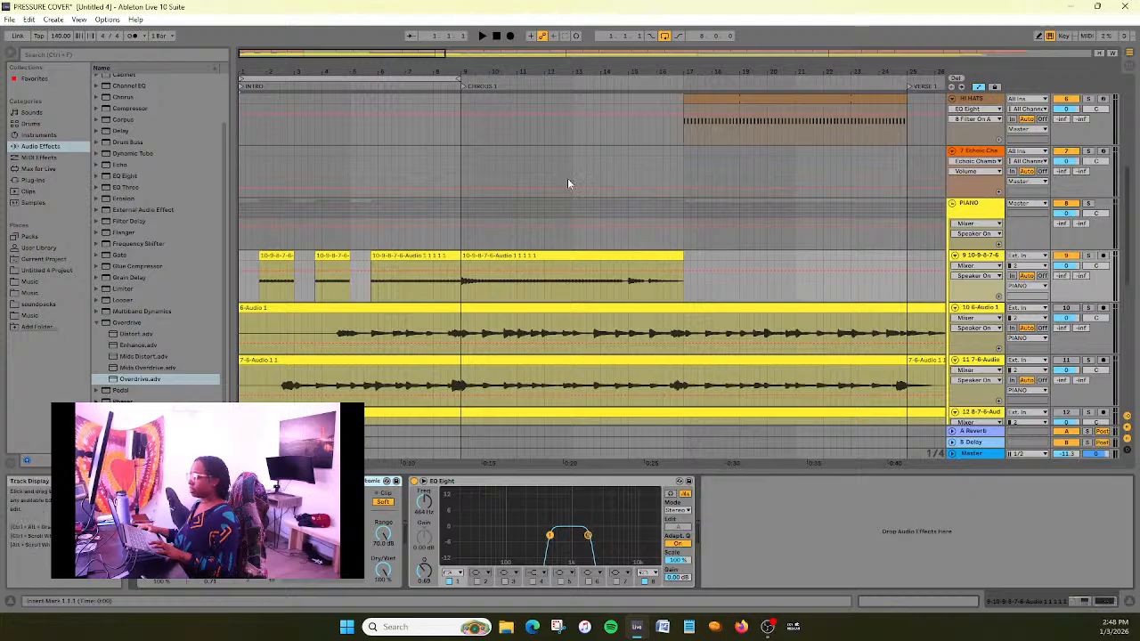
# Play the intro while adjusting the Threshold and Release of the Glue sidechain compressor on track 9
pyautogui.moveTo(422, 54); pyautogui.dragTo(376, 53)
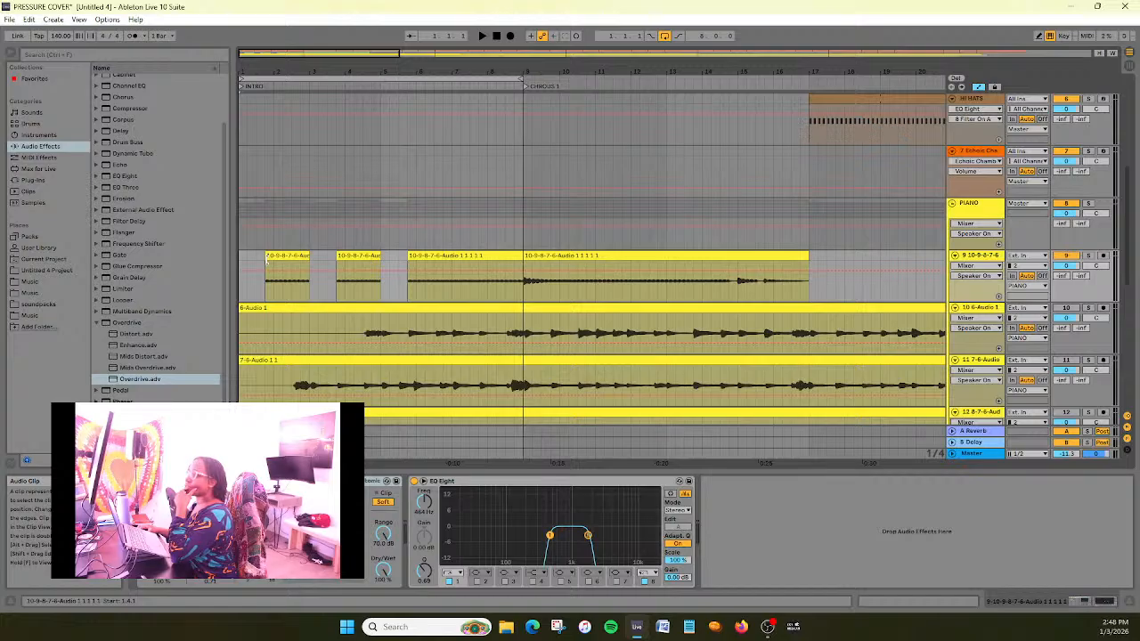
pyautogui.click(482, 35)
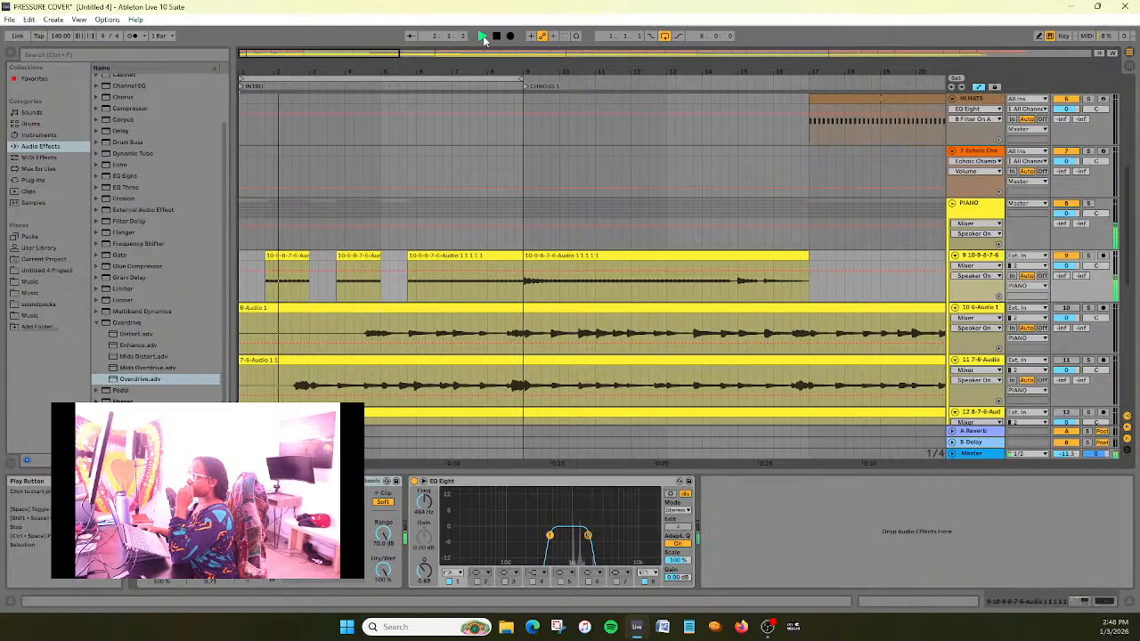
pyautogui.click(309, 578)
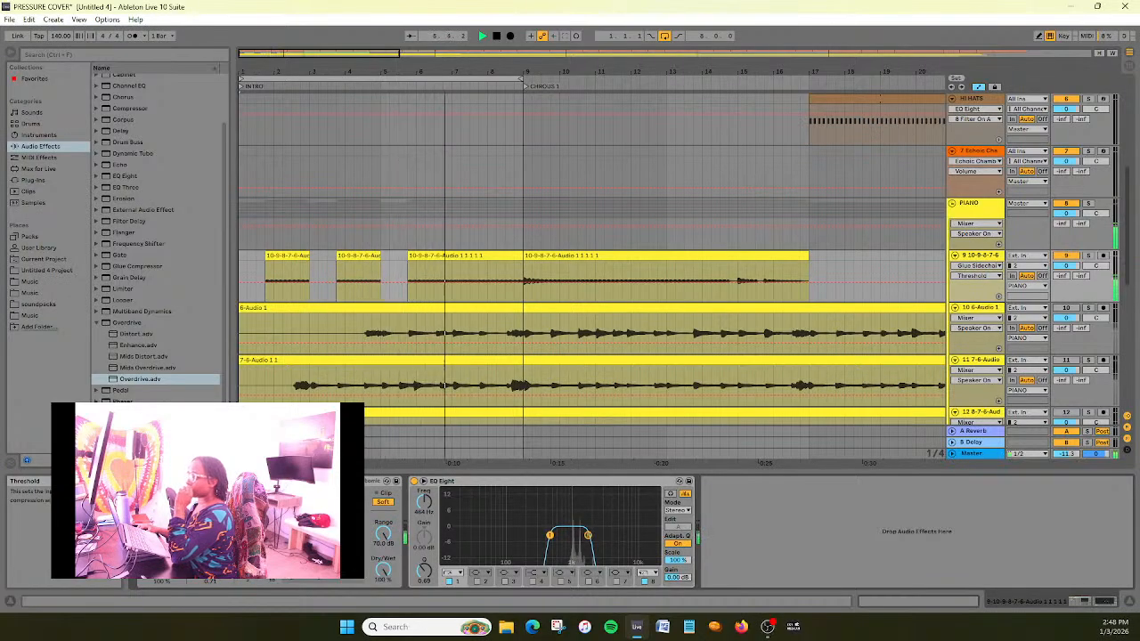
pyautogui.click(261, 543)
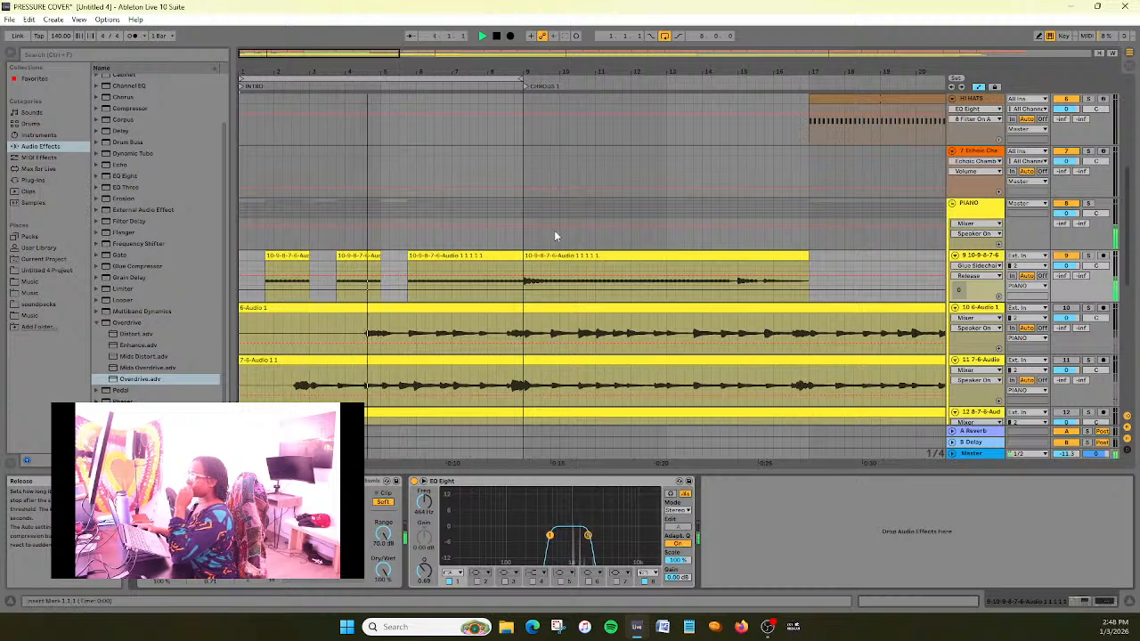
pyautogui.click(496, 36)
# Collapse the Overdrive presets and look through the audio effects and the tracks of the arrangement
pyautogui.scroll(3, 428, 321)
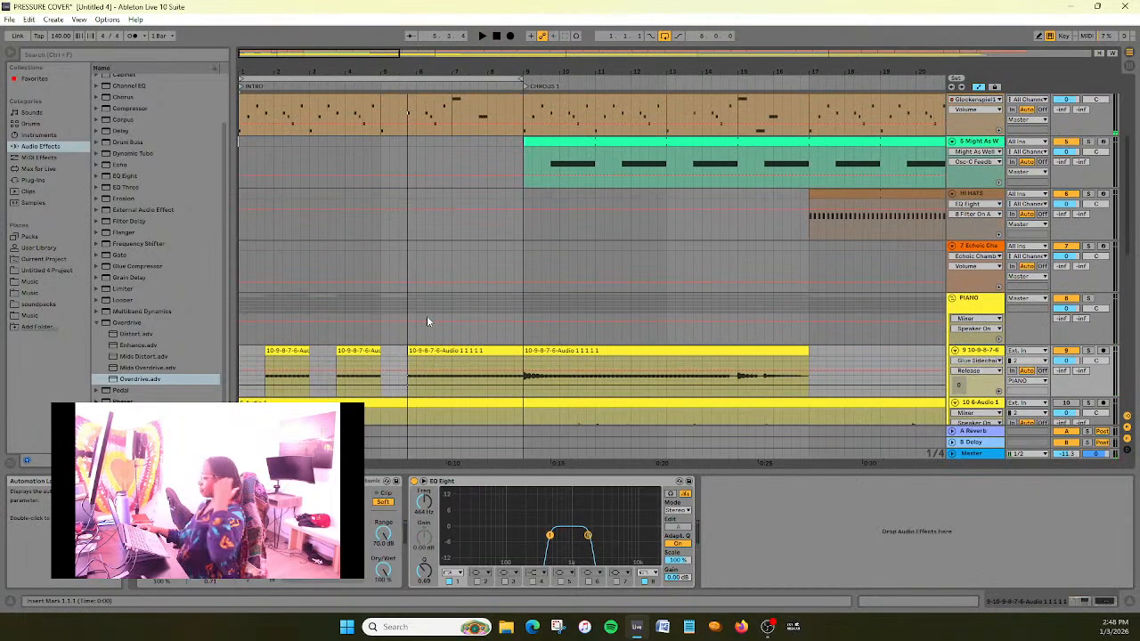
pyautogui.scroll(-1, 500, 199)
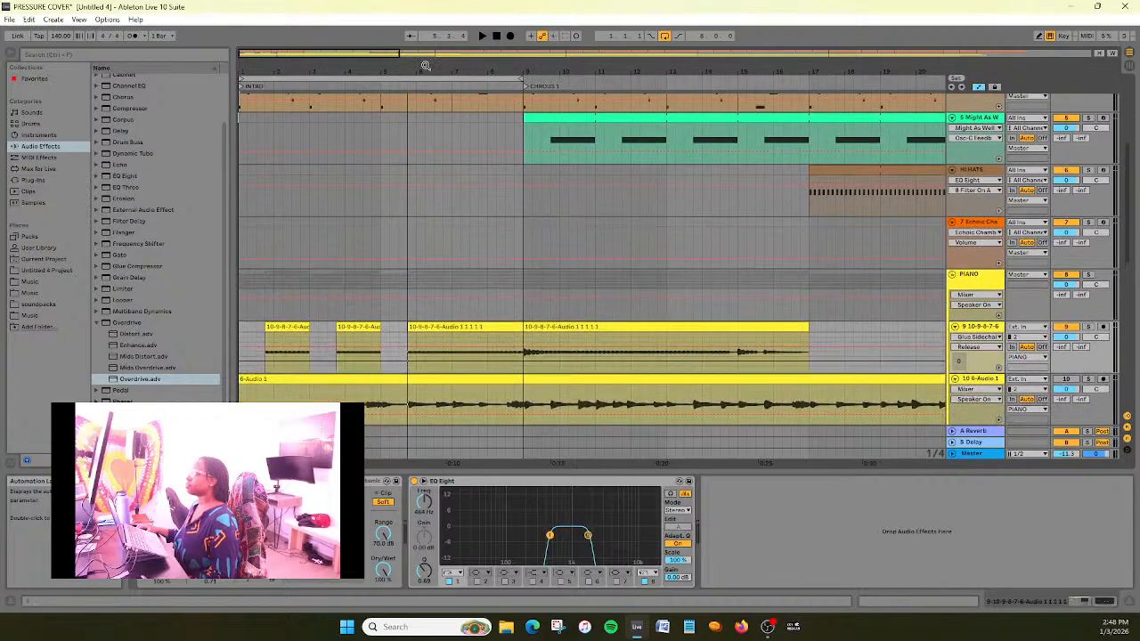
pyautogui.moveTo(359, 52)
pyautogui.mouseDown()
pyautogui.moveTo(359, 31)
pyautogui.moveTo(365, 64)
pyautogui.mouseUp()
pyautogui.scroll(3, 450, 143)
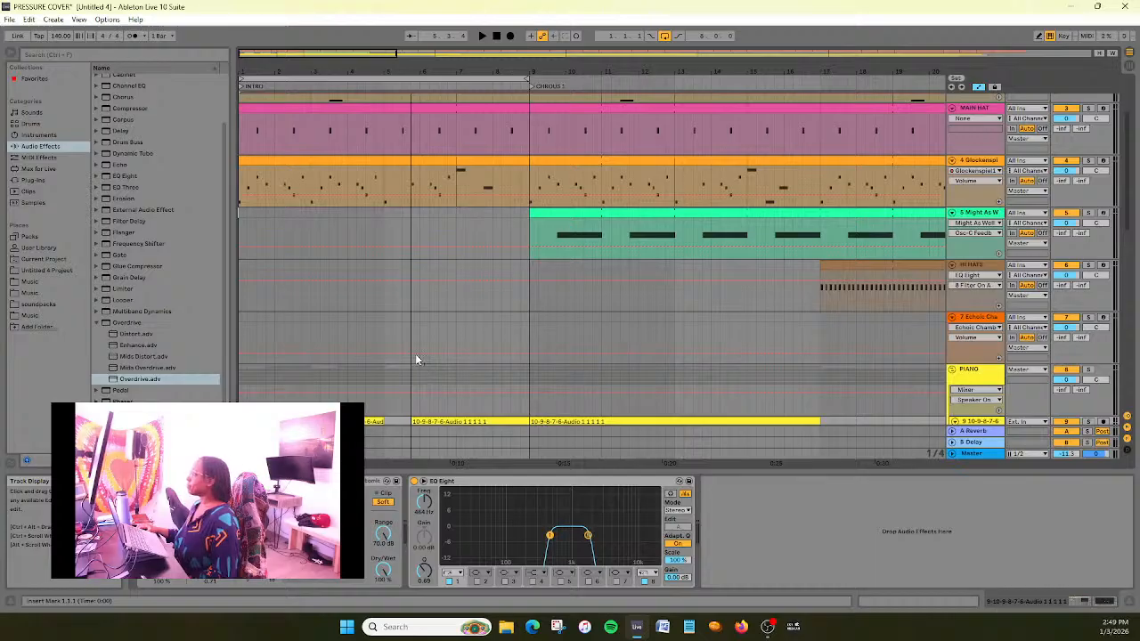
pyautogui.scroll(3, 121, 201)
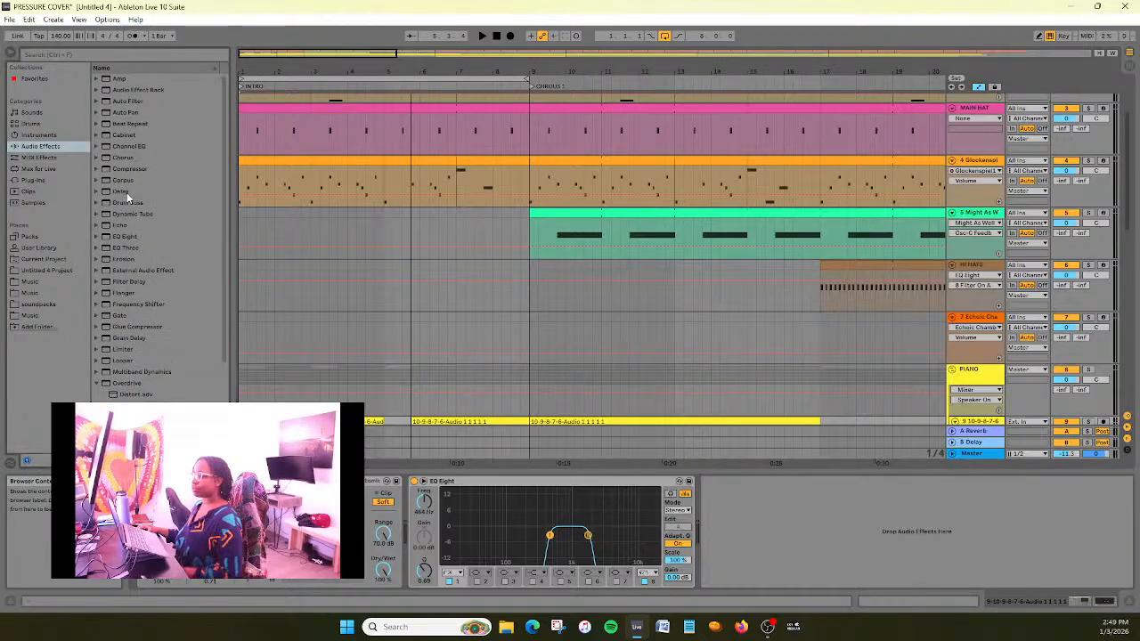
pyautogui.click(95, 384)
pyautogui.scroll(-2, 138, 314)
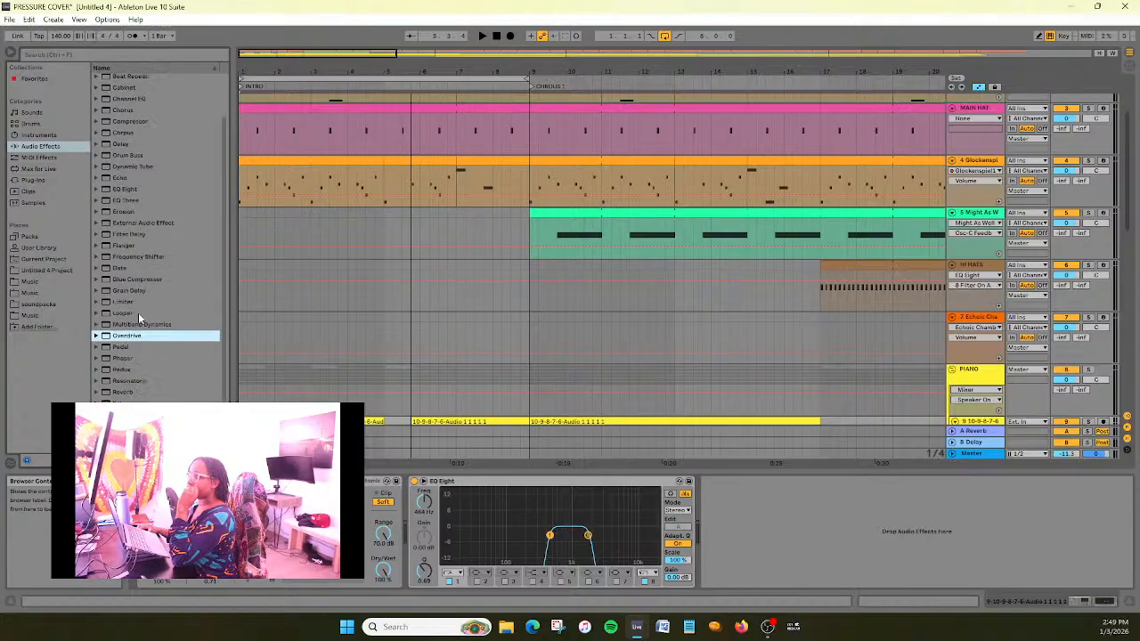
pyautogui.scroll(2, 138, 315)
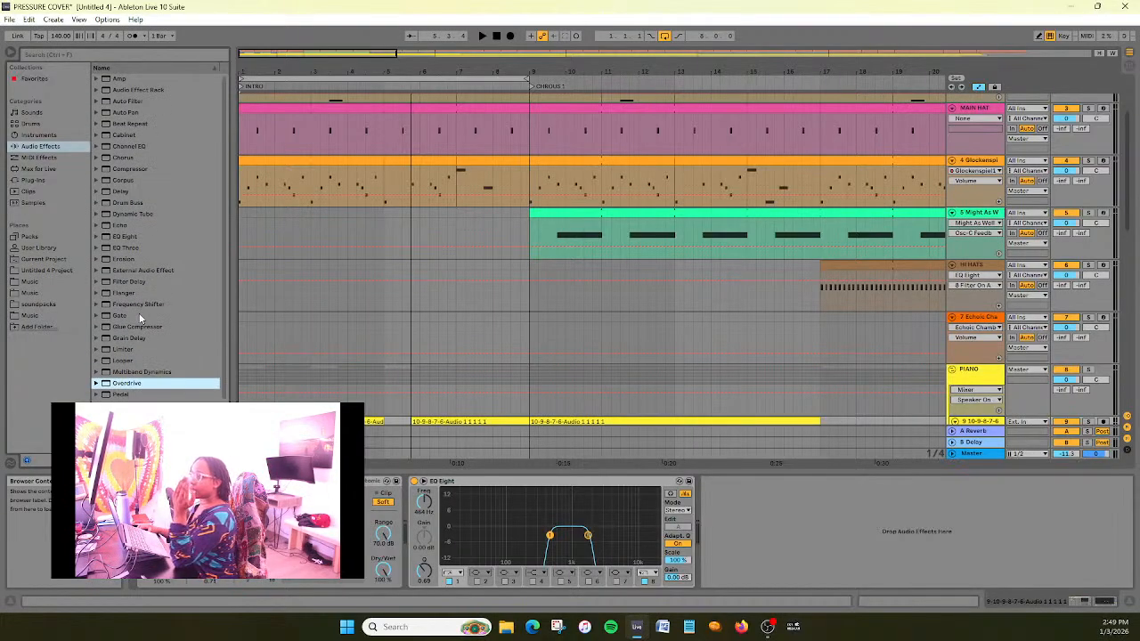
pyautogui.scroll(-2, 389, 271)
pyautogui.scroll(4, 389, 272)
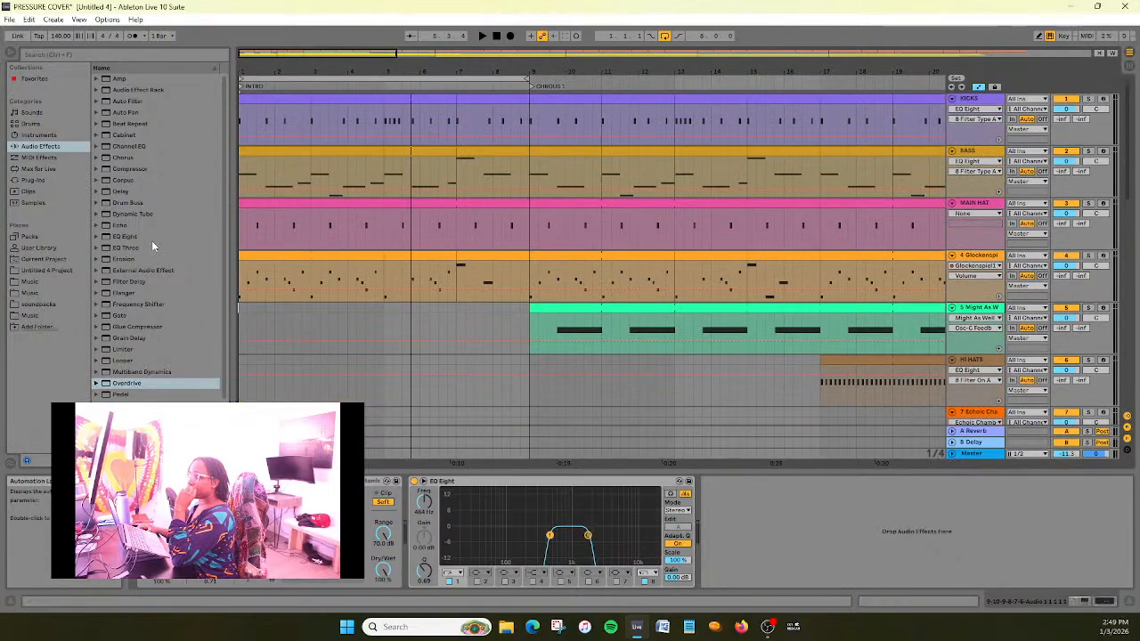
# Browse the Sounds category and look through the Ambient & Evolving presets to the end of the list
pyautogui.click(36, 112)
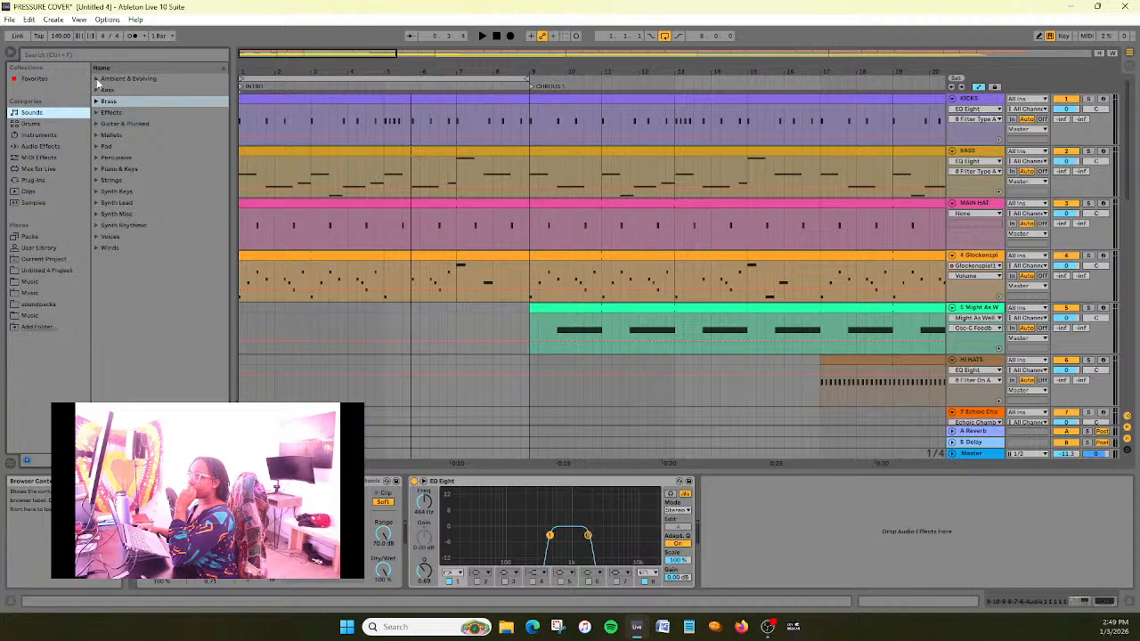
pyautogui.scroll(-2, 638, 267)
pyautogui.scroll(2, 638, 267)
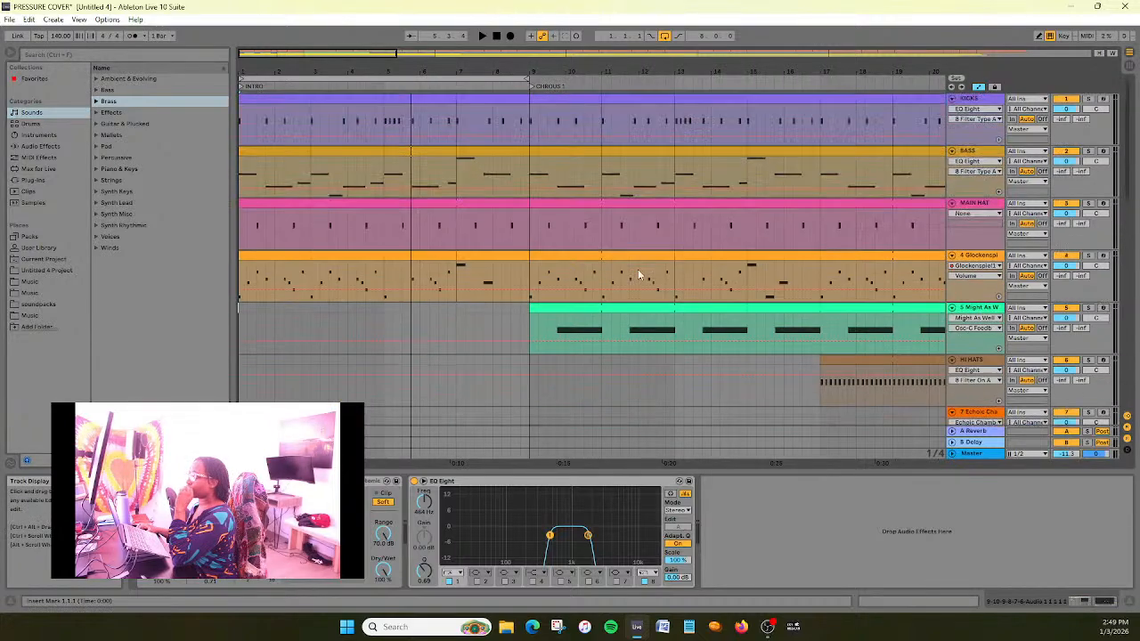
pyautogui.click(89, 79)
pyautogui.scroll(-5, 189, 307)
pyautogui.scroll(-2, 189, 308)
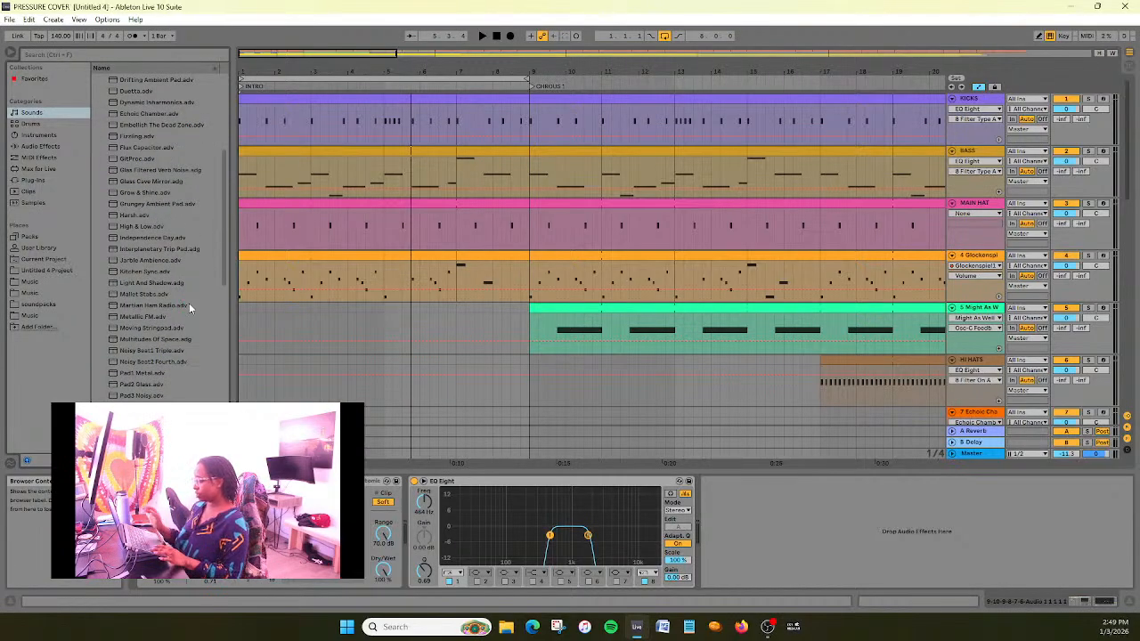
pyautogui.scroll(-10, 189, 303)
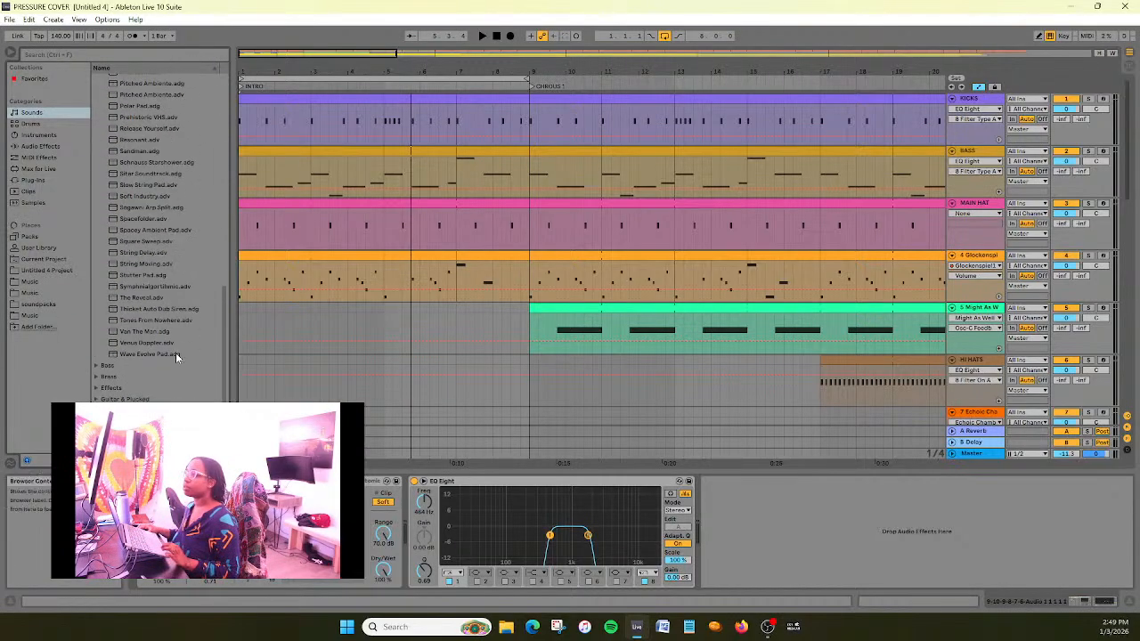
# Audition the ambient presets Wave Evolve Pad, Venus Doppler, Van The Man and Tones From Nowhere
pyautogui.click(169, 354)
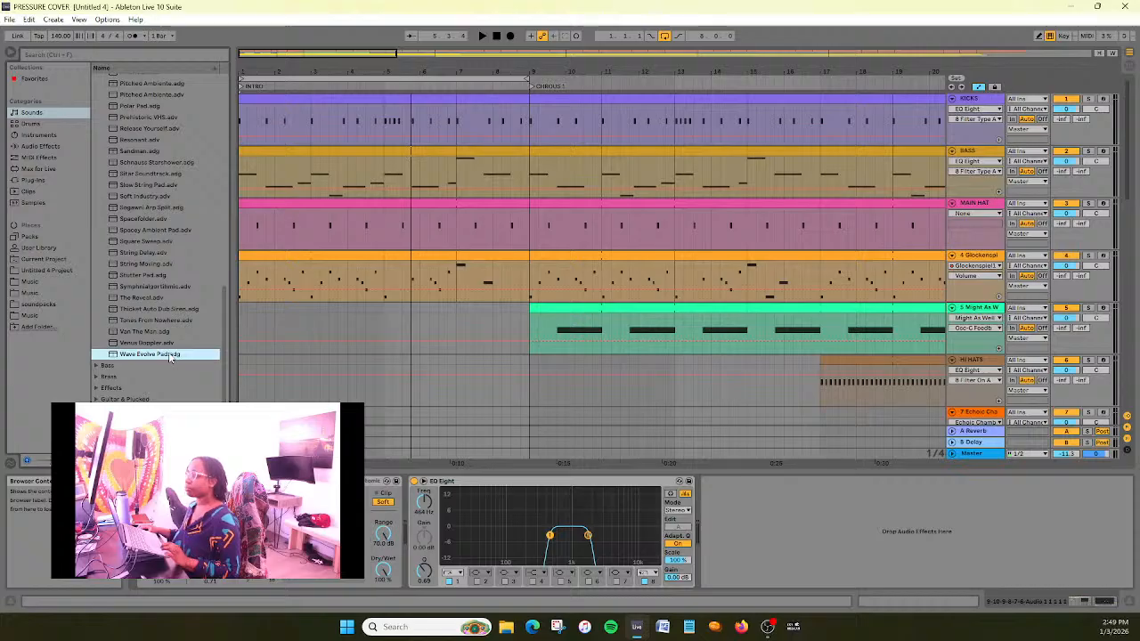
pyautogui.click(168, 347)
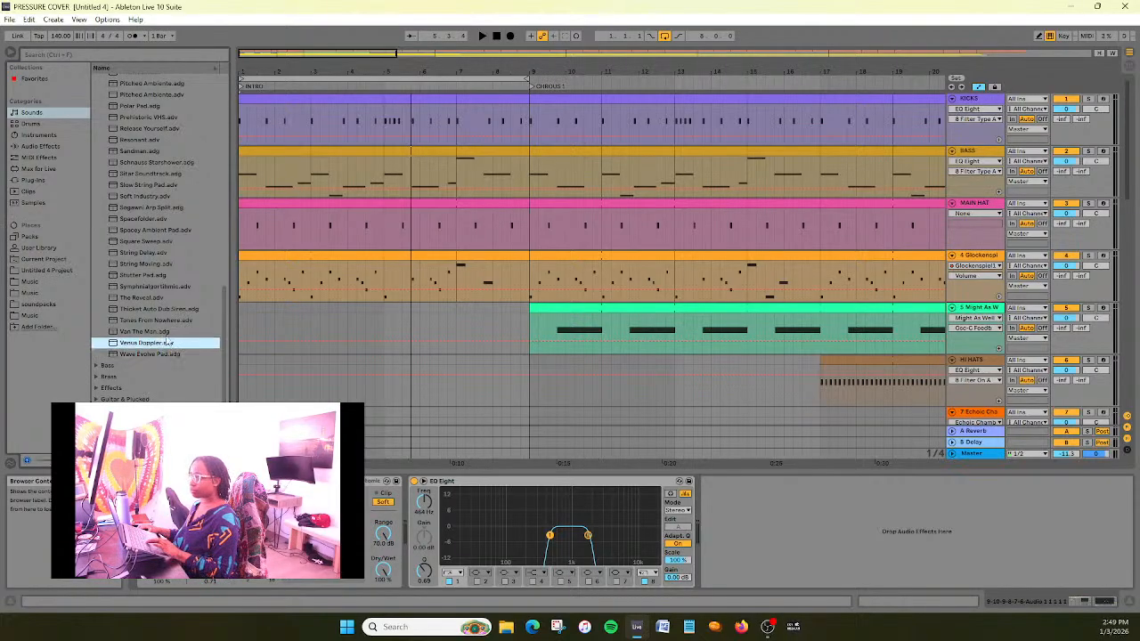
pyautogui.click(167, 332)
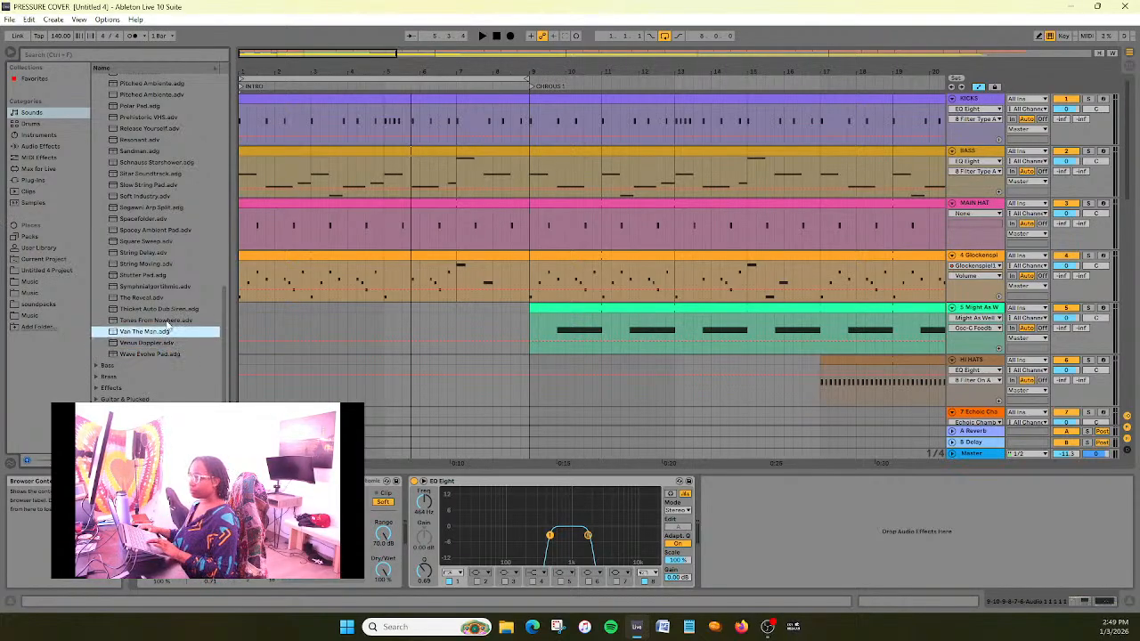
pyautogui.click(166, 321)
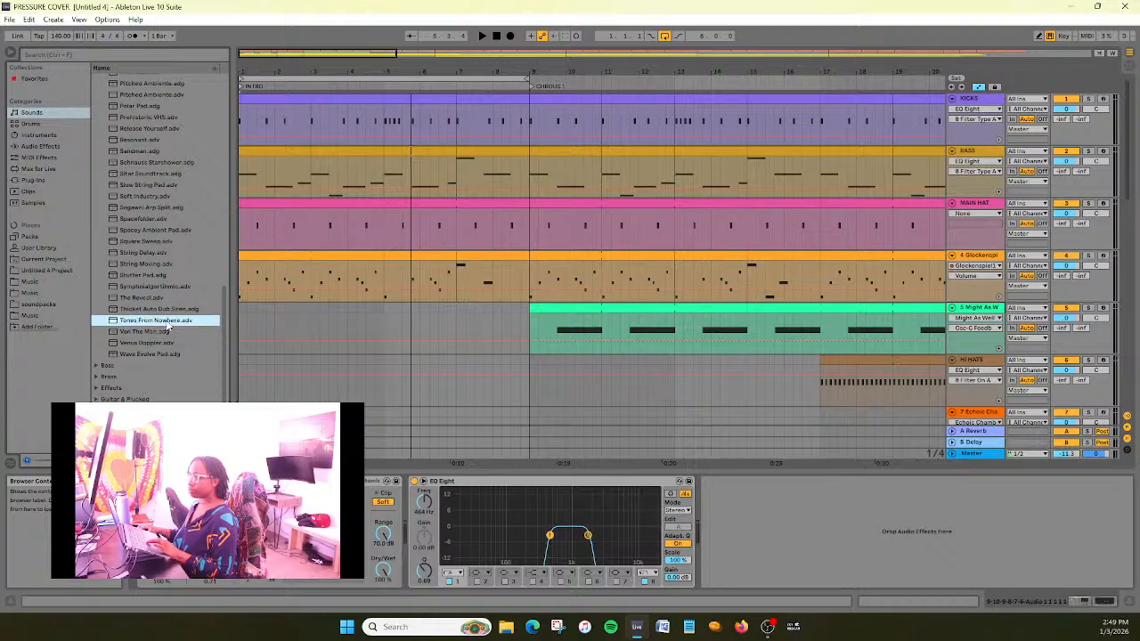
# Audition the ambient presets from Thicket Auto Dub Siren and The Reveal back to String Moving
pyautogui.click(167, 309)
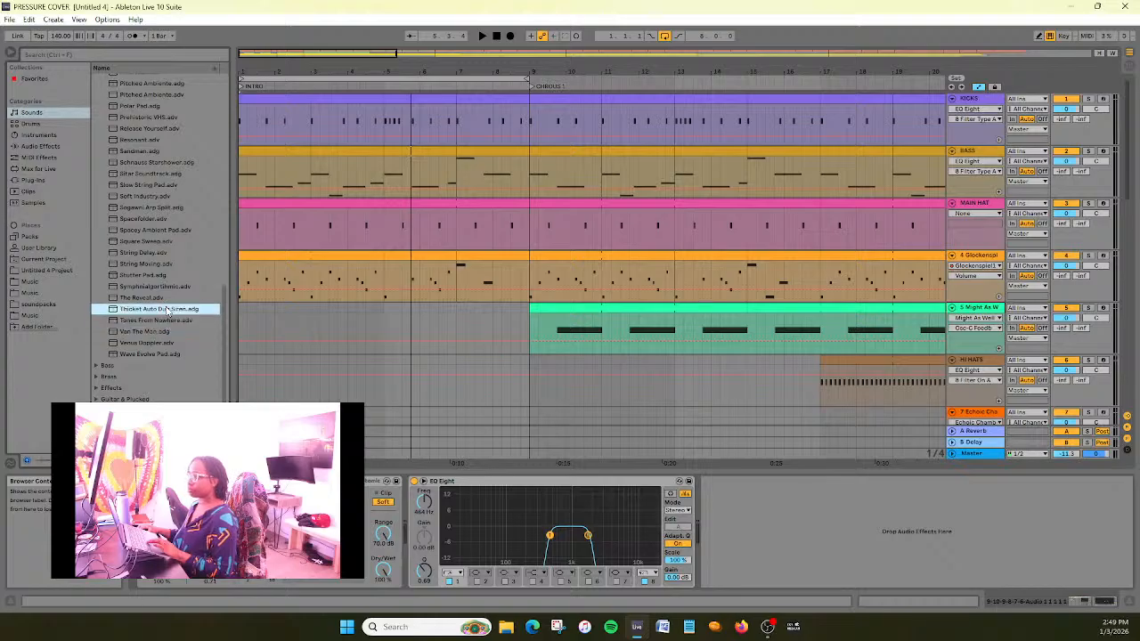
pyautogui.click(164, 297)
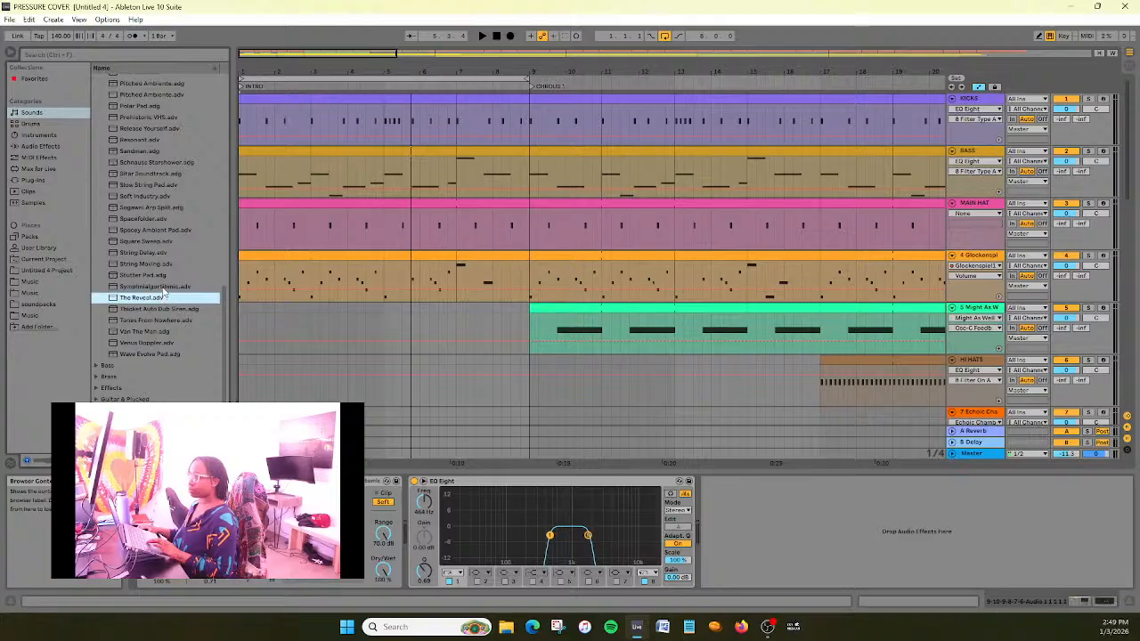
pyautogui.click(164, 287)
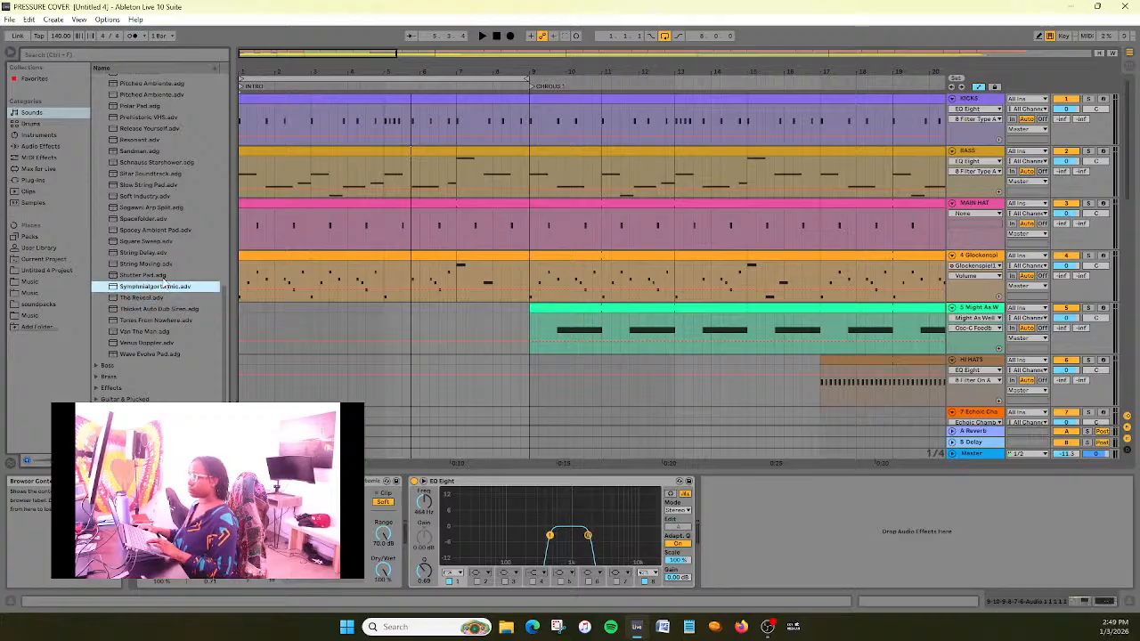
pyautogui.click(164, 277)
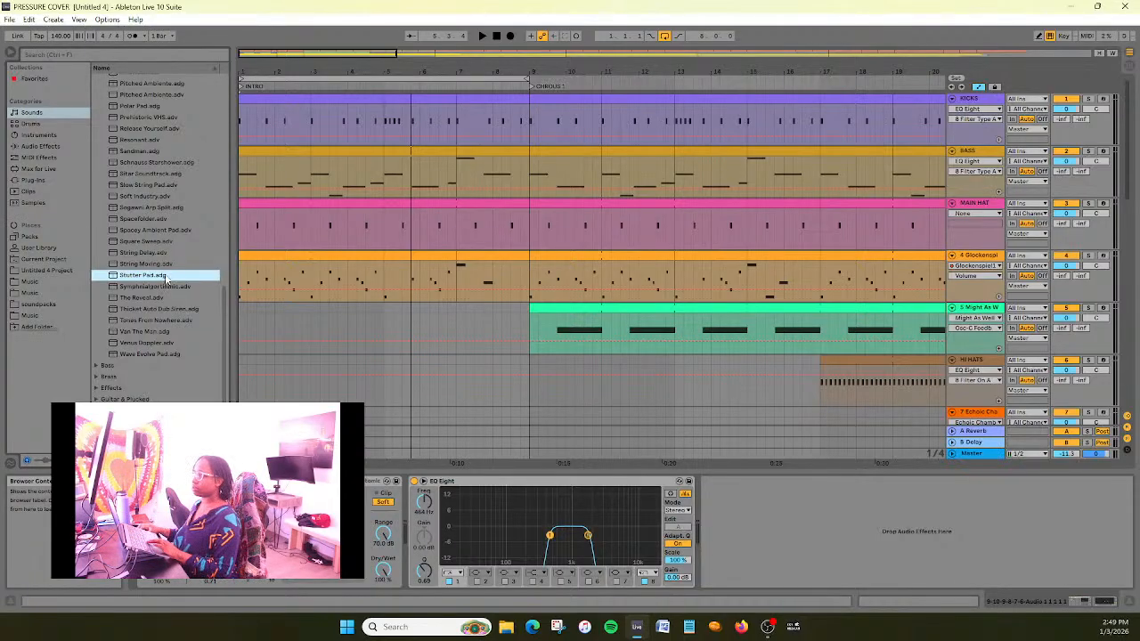
pyautogui.click(173, 265)
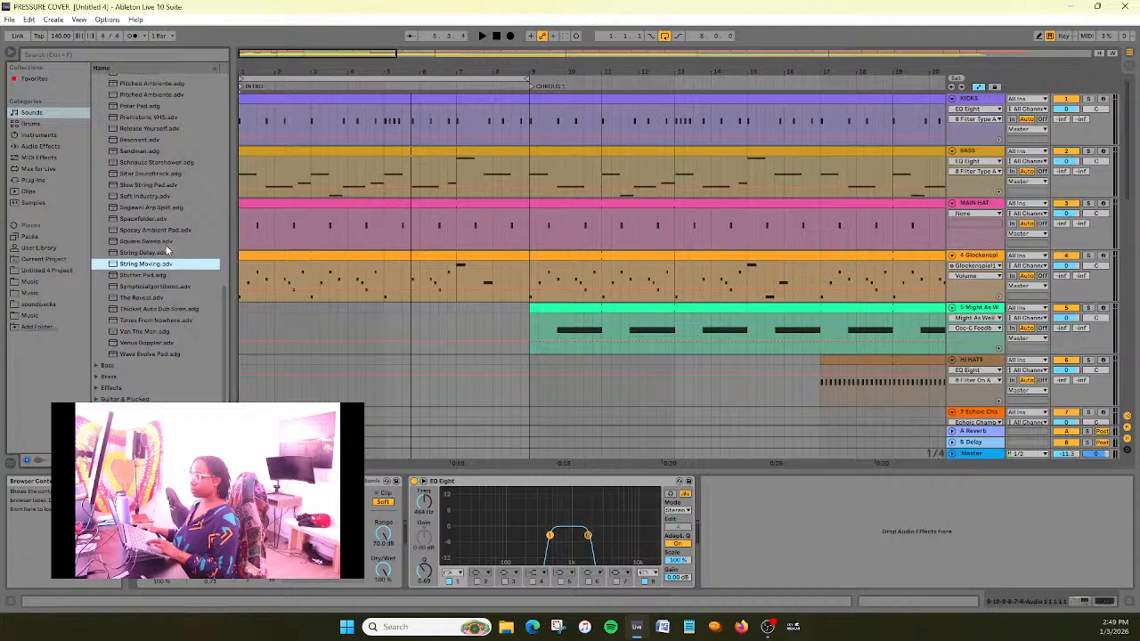
# Audition the ambient presets String Delay, Square Sweep, Spacey Ambient Pad and Spacefolder
pyautogui.click(166, 254)
pyautogui.click(168, 242)
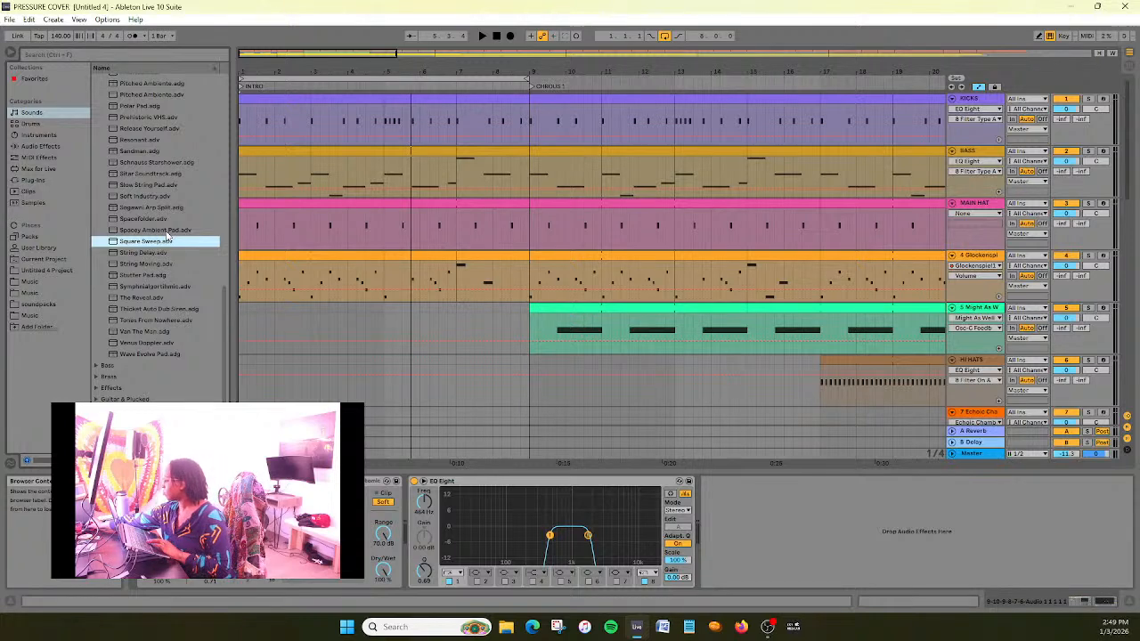
pyautogui.click(165, 232)
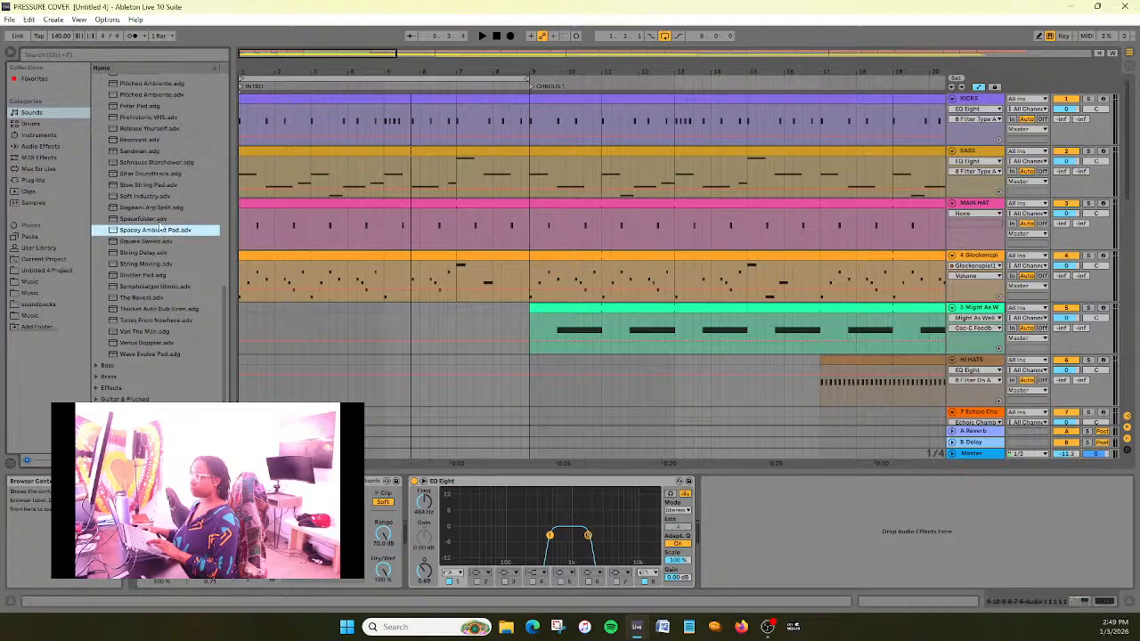
pyautogui.click(160, 219)
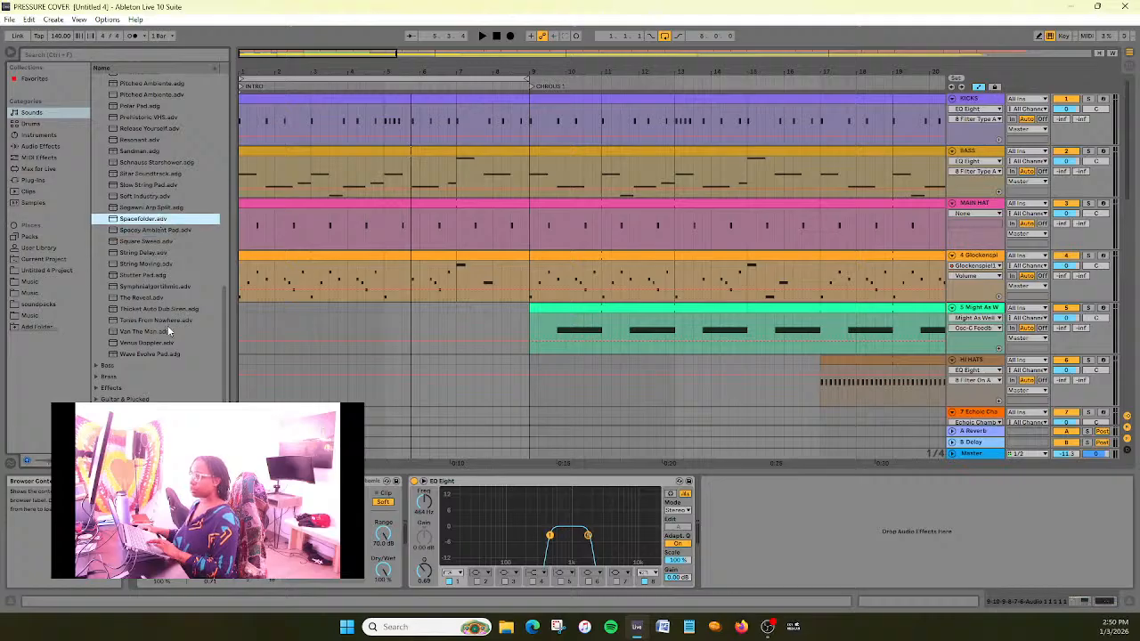
# Expand the Winds presets and audition Bottle Blower, Flute1 Basic, Flute2 Hard and Flute3 Double Winds
pyautogui.scroll(-3, 168, 332)
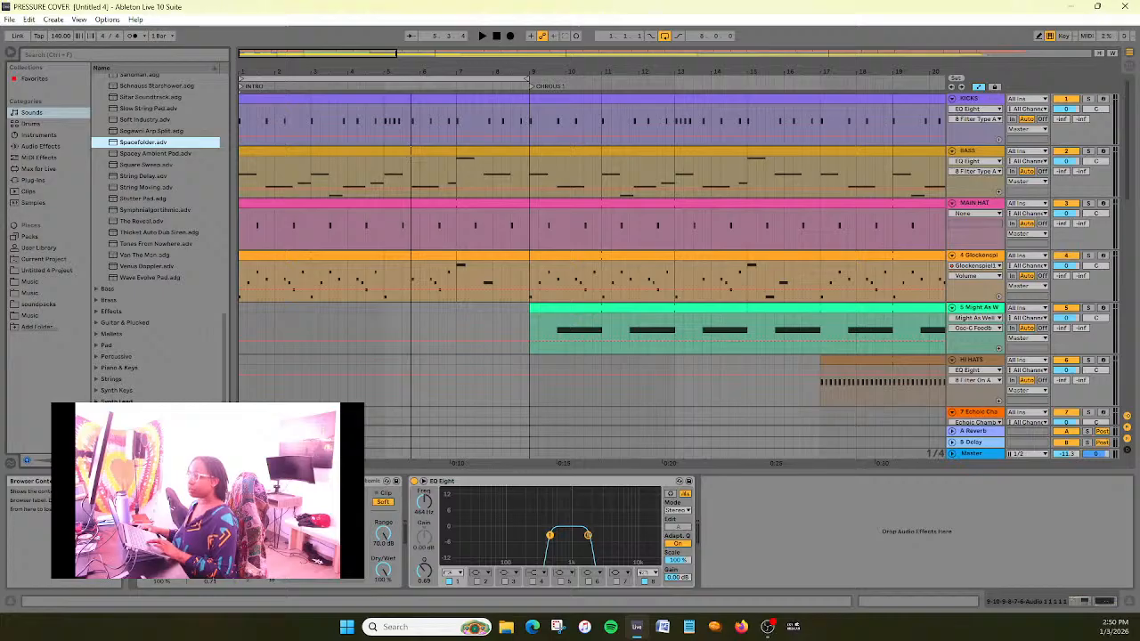
pyautogui.scroll(-7, 154, 352)
pyautogui.click(111, 248)
pyautogui.click(141, 259)
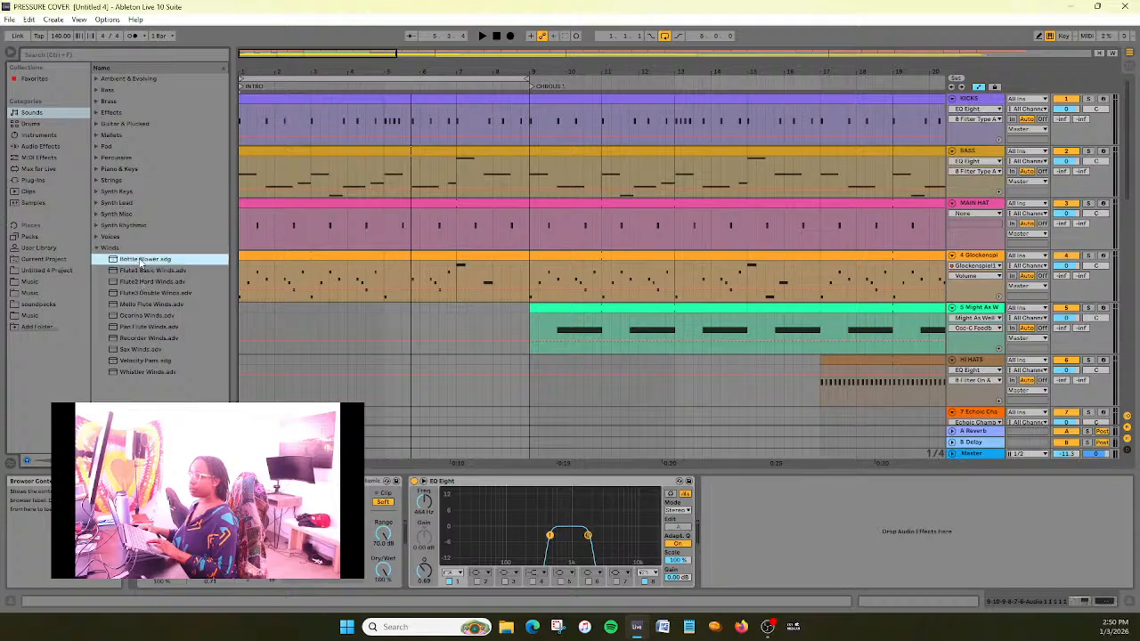
pyautogui.click(159, 271)
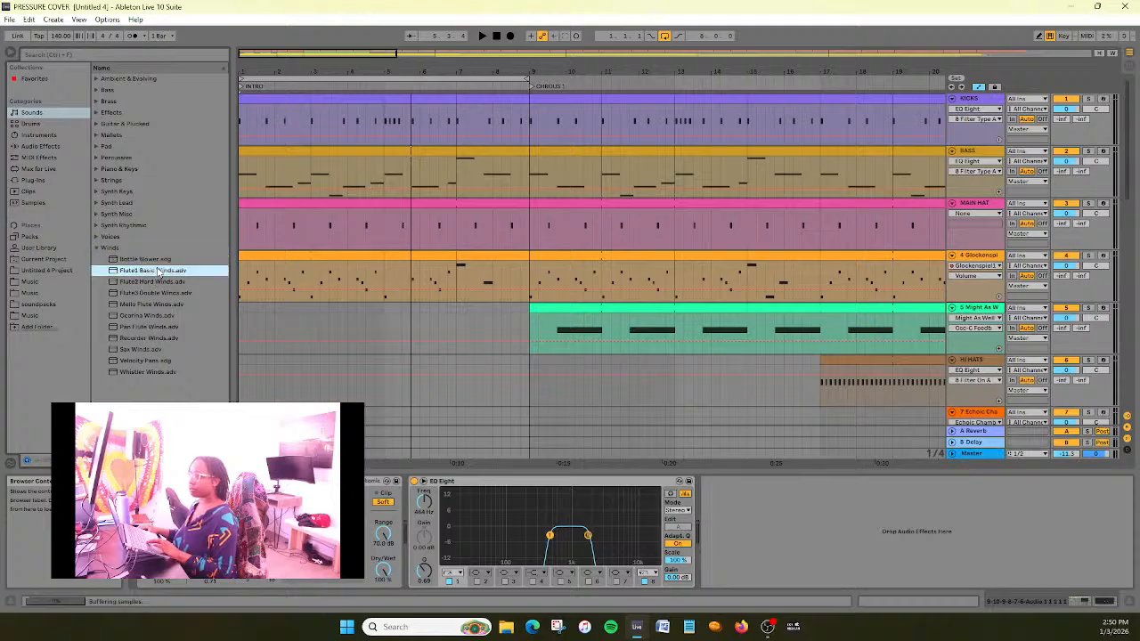
pyautogui.click(159, 282)
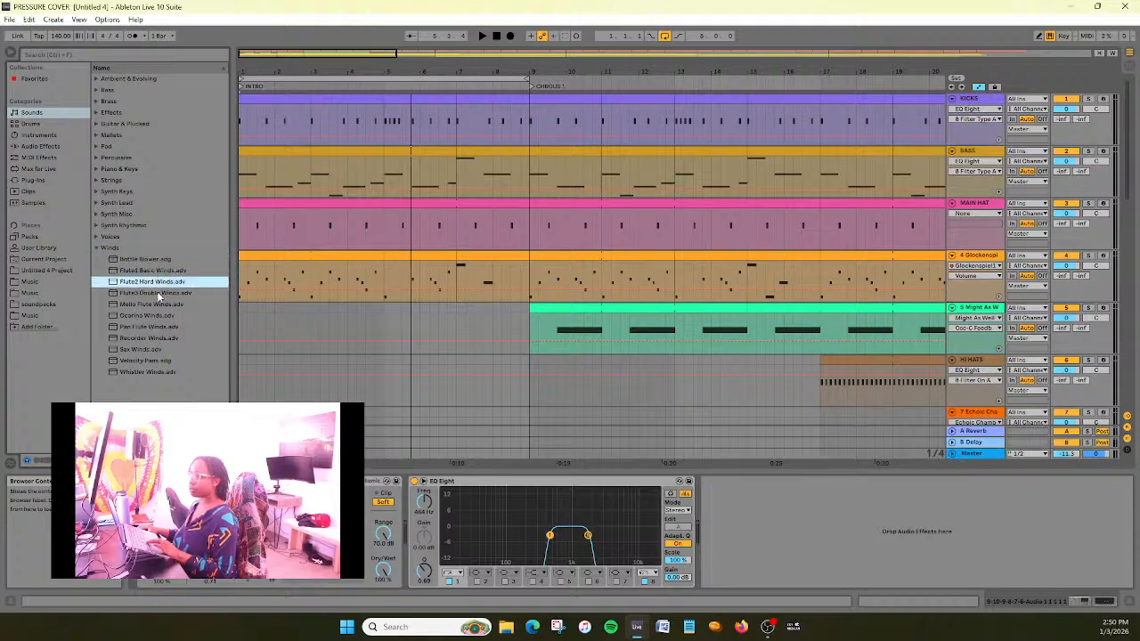
pyautogui.click(157, 292)
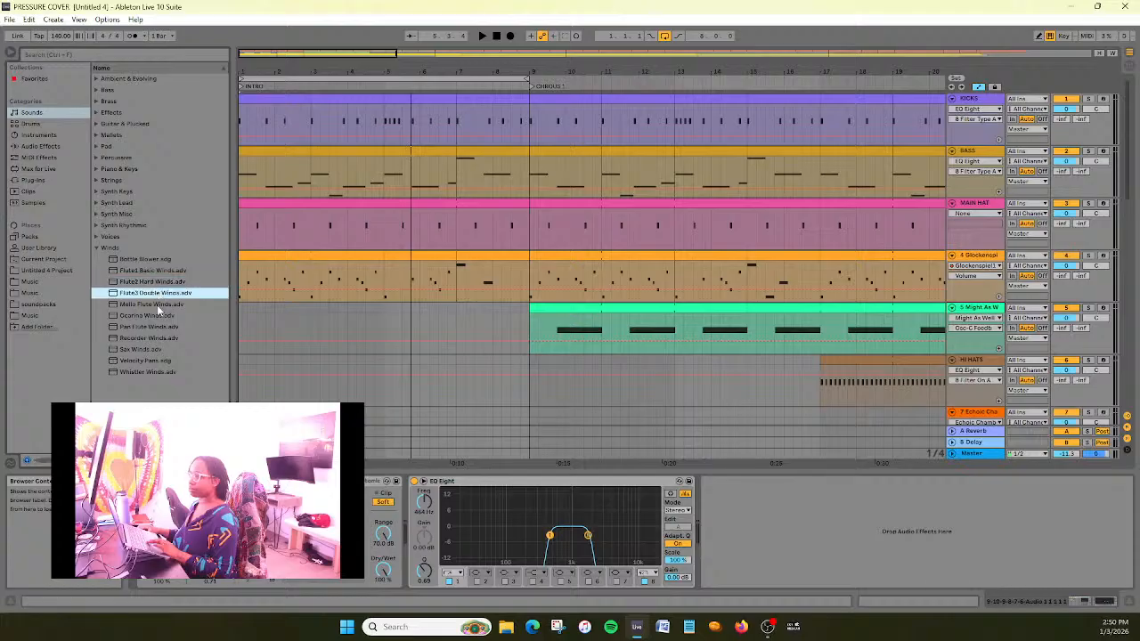
# Audition the remaining Winds presets from Mello Flute, Ocarina and Pan Flute through to Whistler Winds
pyautogui.click(156, 305)
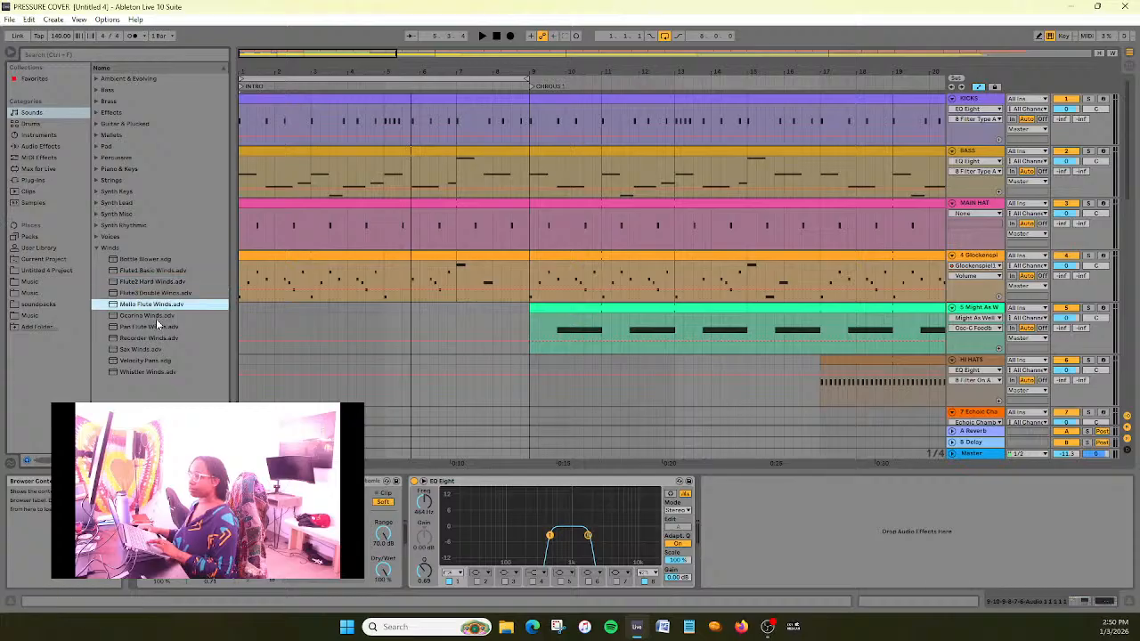
pyautogui.click(154, 317)
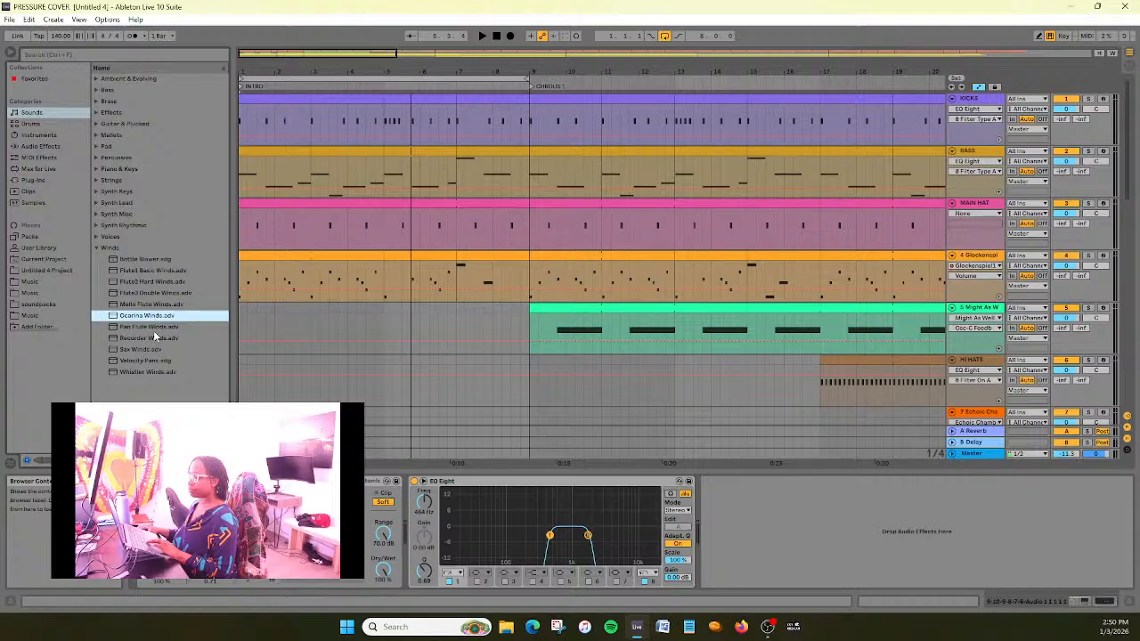
pyautogui.click(154, 326)
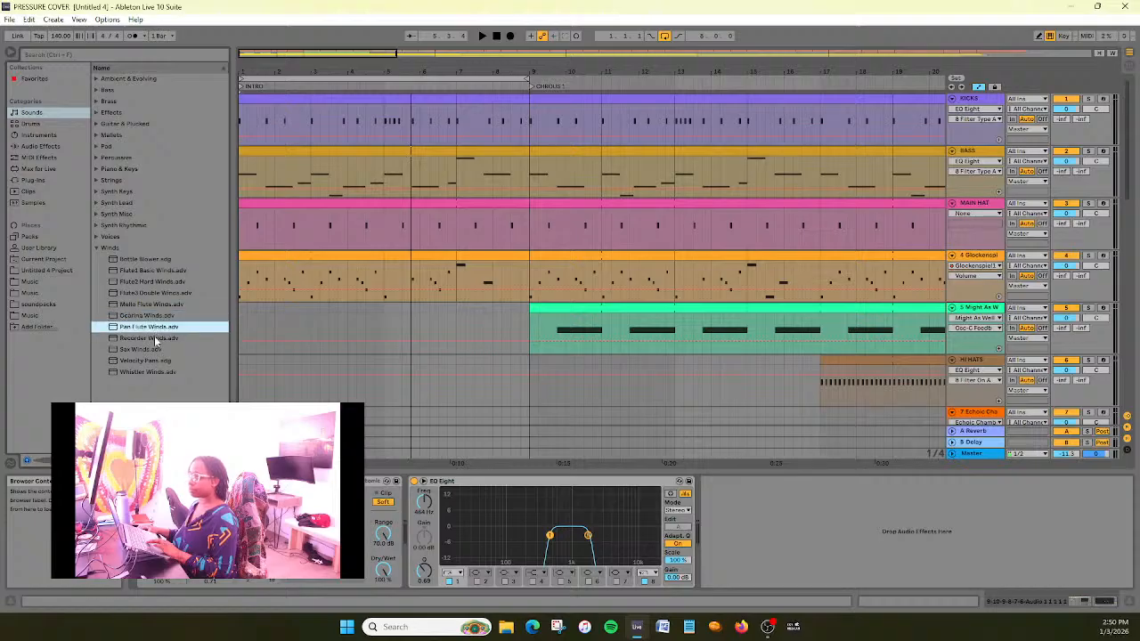
pyautogui.click(154, 336)
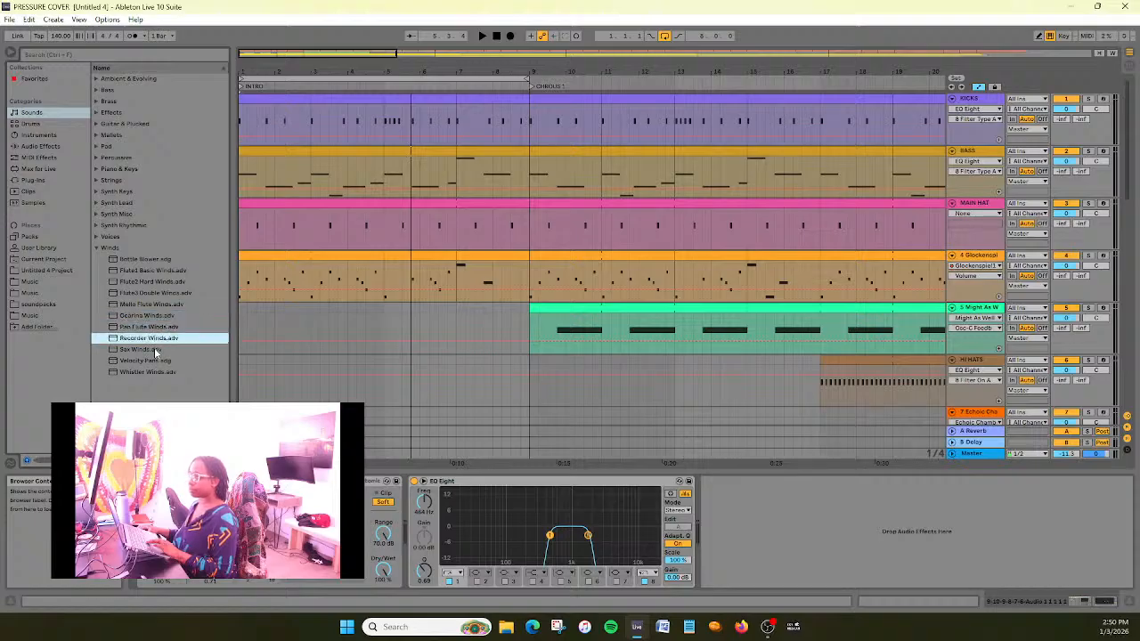
pyautogui.click(154, 348)
pyautogui.click(154, 360)
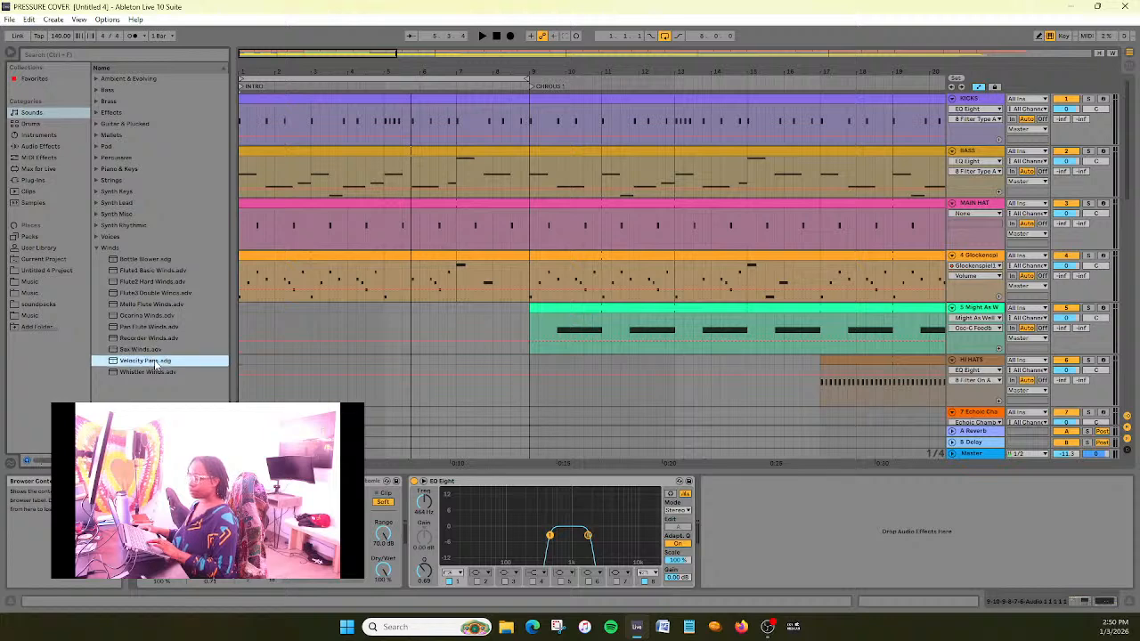
pyautogui.click(155, 372)
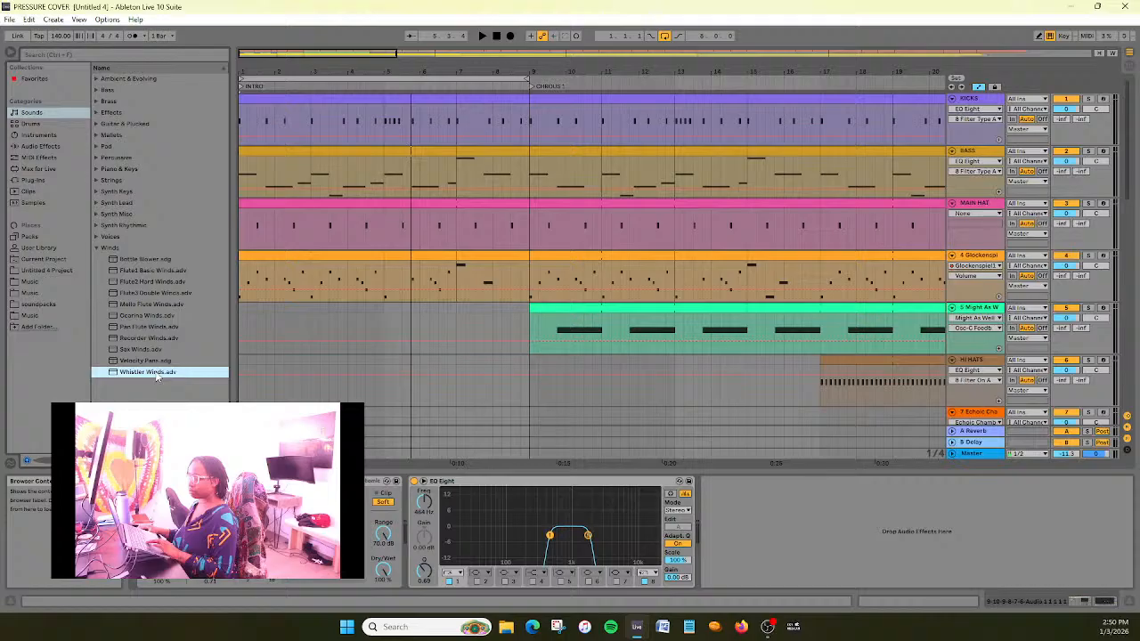
# Compare the flute presets Flute2 Hard Winds, Flute1 Basic Winds and Mello Flute Winds again
pyautogui.click(160, 285)
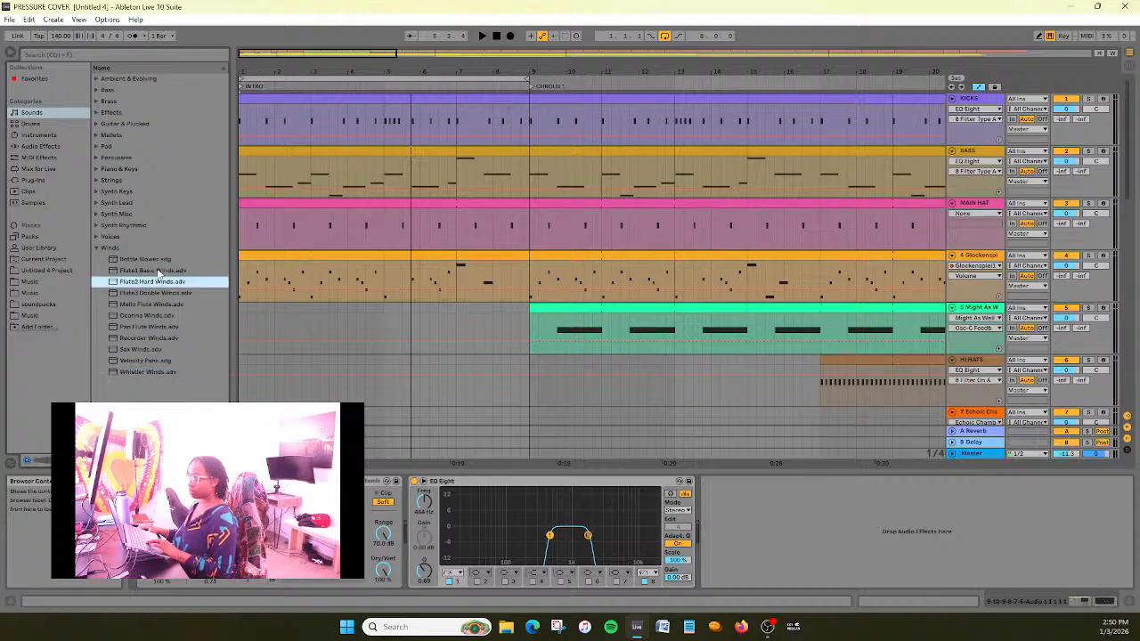
pyautogui.click(159, 272)
pyautogui.click(154, 304)
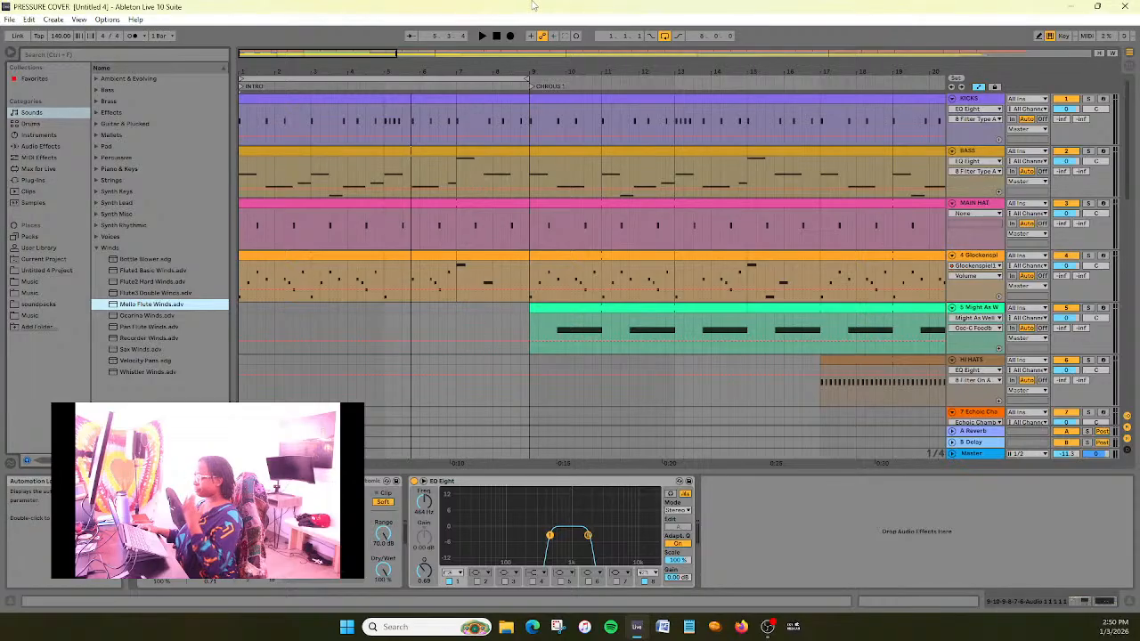
# Insert a MIDI track below the Glockenspiel track and load the Mello Flute Winds preset onto it
pyautogui.moveTo(394, 54); pyautogui.dragTo(529, 53)
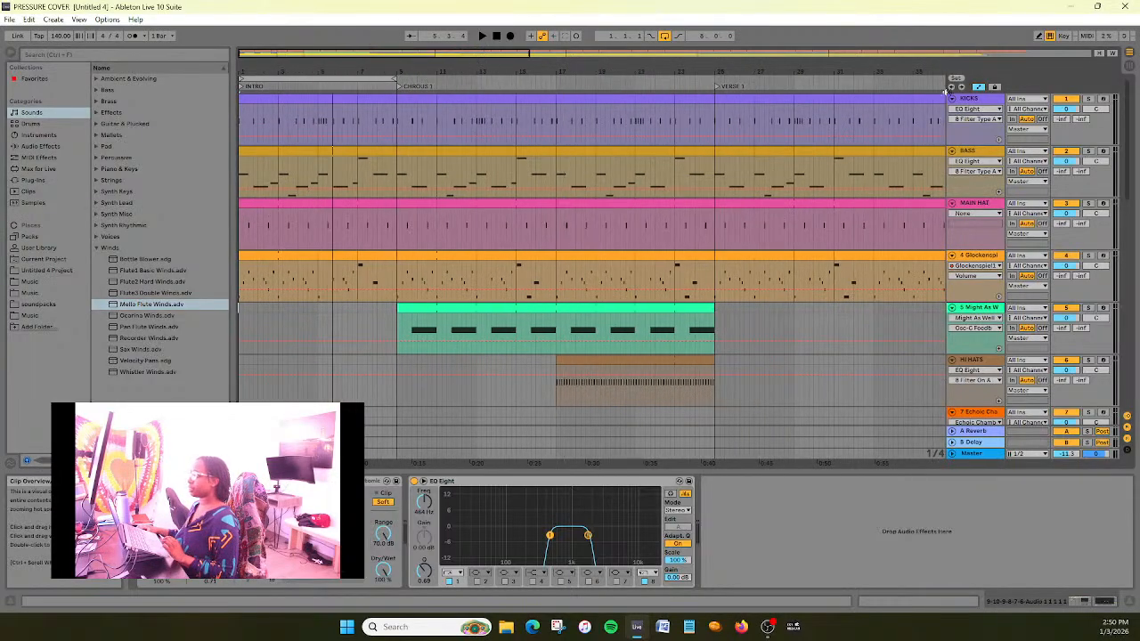
pyautogui.rightClick(977, 258)
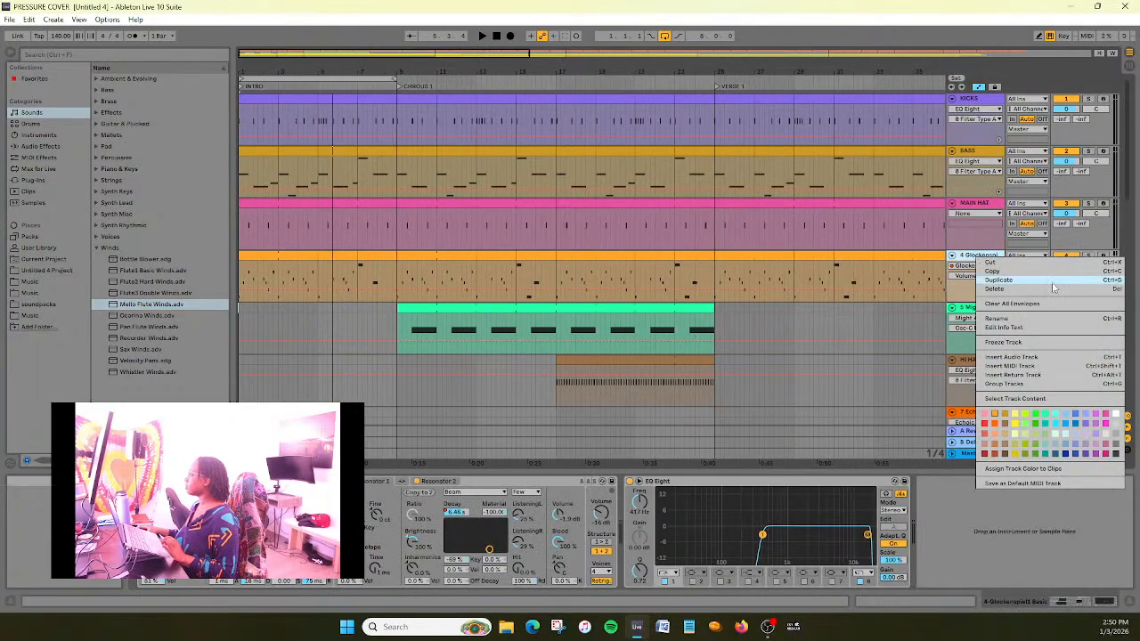
pyautogui.click(1052, 368)
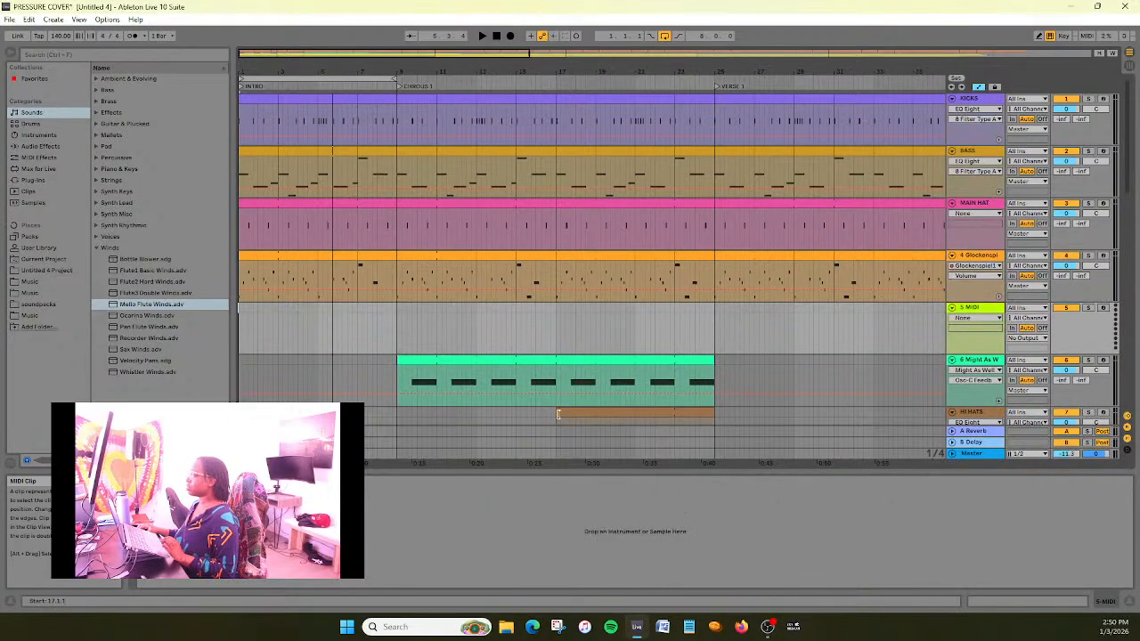
pyautogui.moveTo(116, 304); pyautogui.dragTo(159, 303)
pyautogui.moveTo(281, 334); pyautogui.dragTo(652, 326)
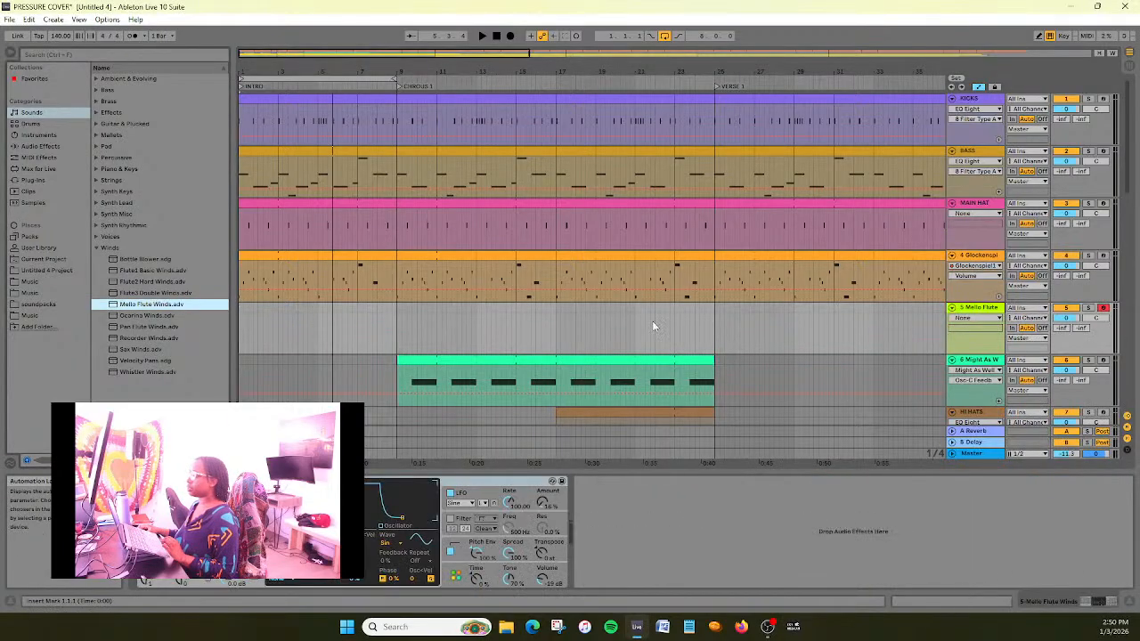
# Create a MIDI clip in the Mello Flute track's first Session slot and add a two-beat note from its start
pyautogui.click(1130, 67)
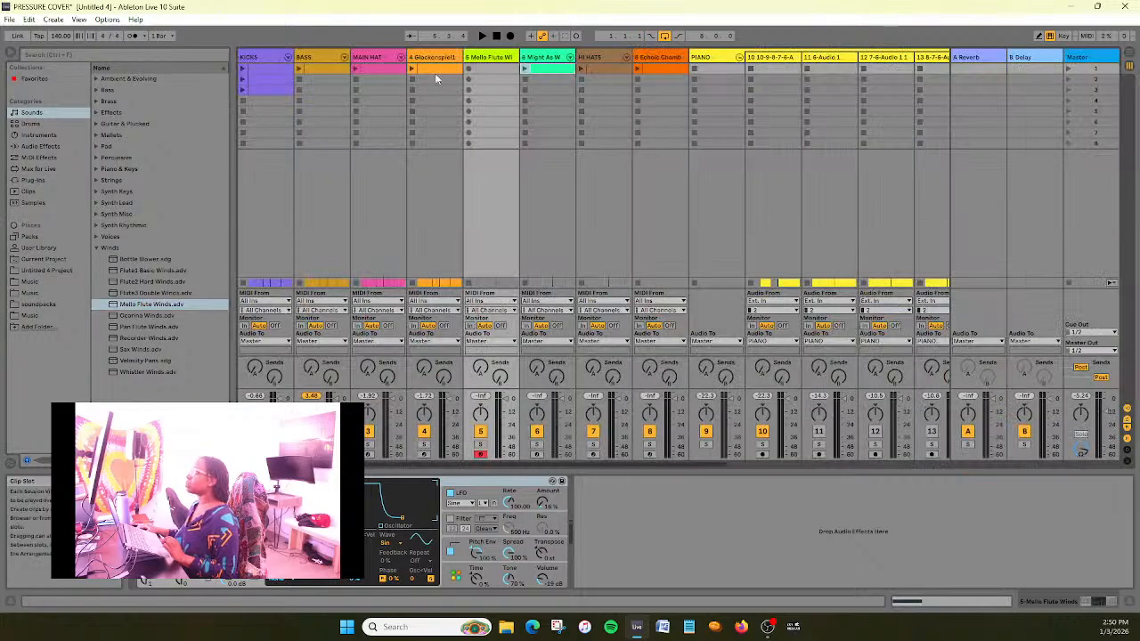
pyautogui.doubleClick(490, 72)
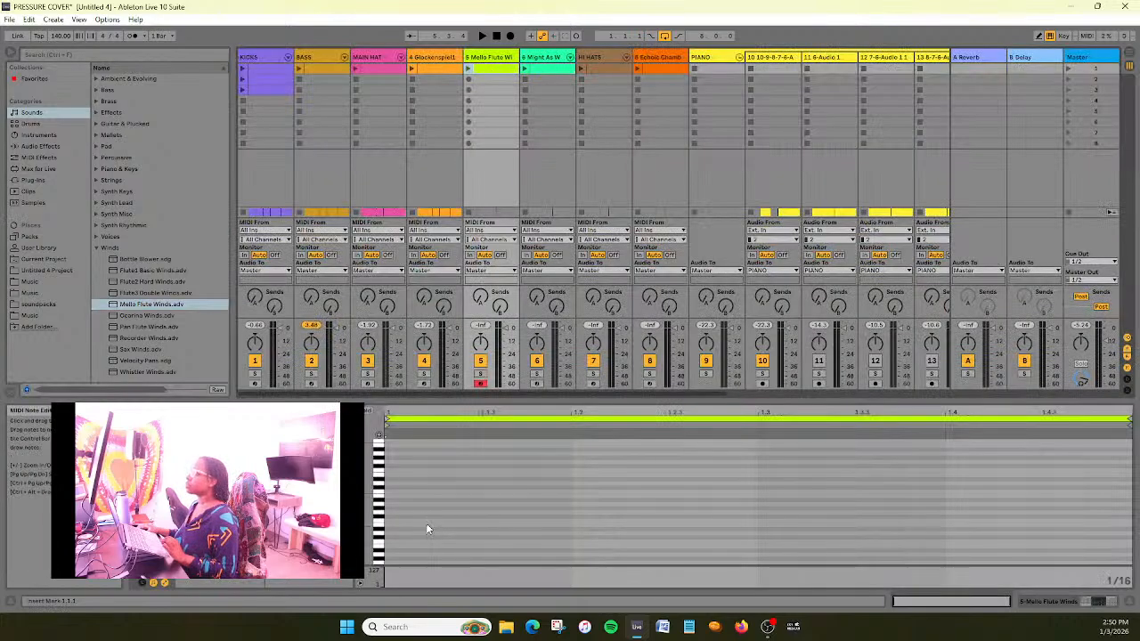
pyautogui.doubleClick(399, 511)
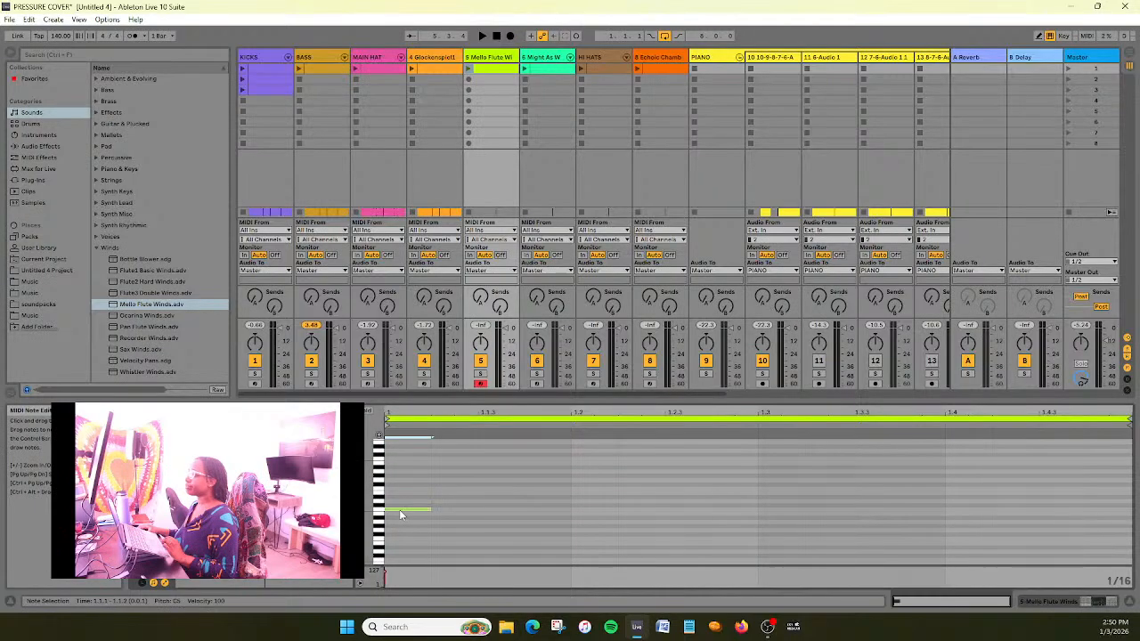
pyautogui.click(380, 570)
pyautogui.moveTo(393, 546); pyautogui.dragTo(389, 570)
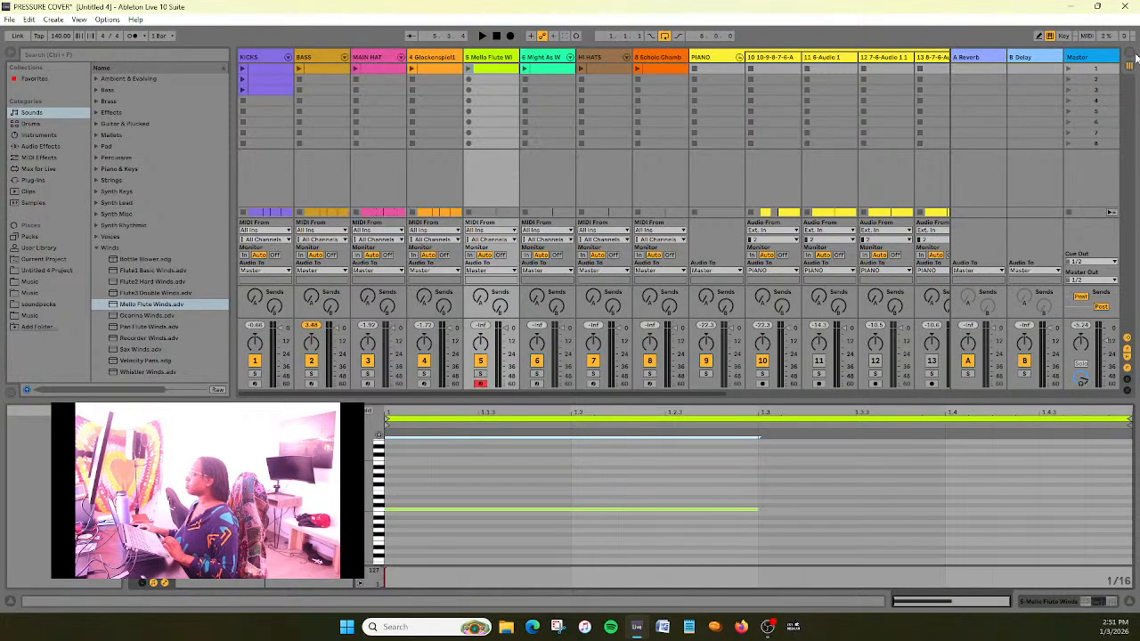
# Play the flute clip with the other tracks, solo the Mello Flute track and play it alone
pyautogui.click(469, 69)
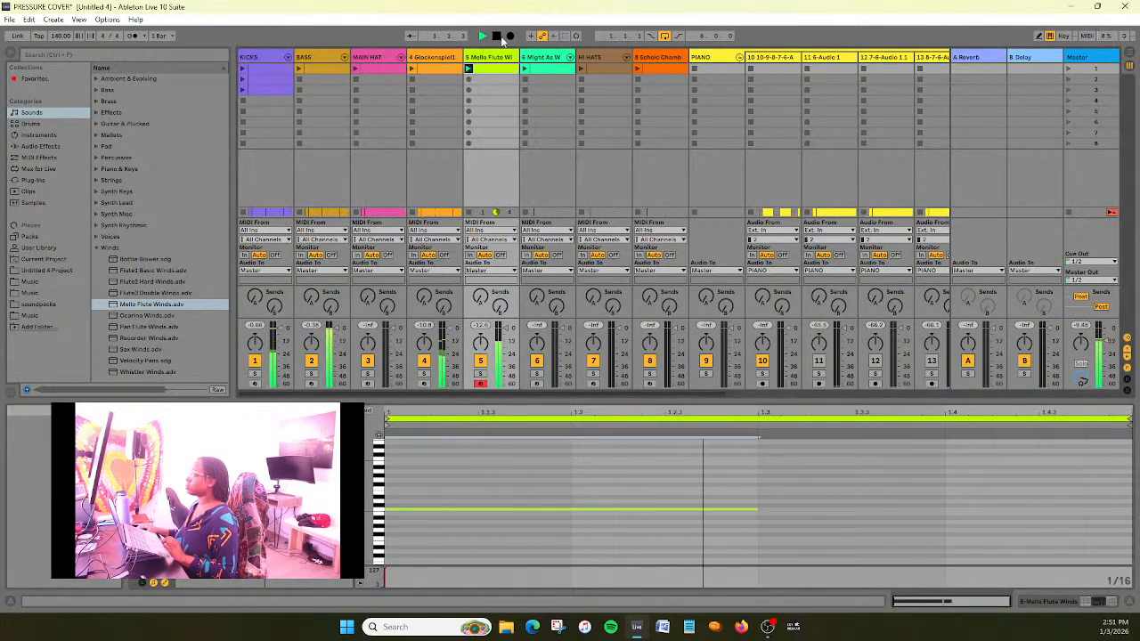
pyautogui.click(498, 37)
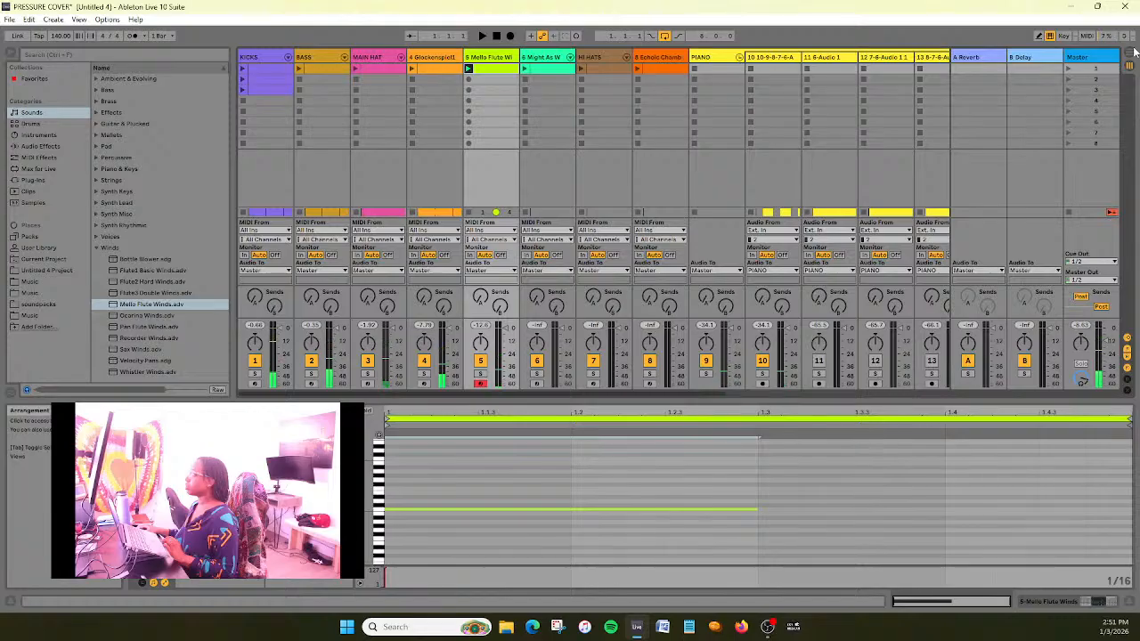
pyautogui.click(1130, 55)
pyautogui.click(1130, 68)
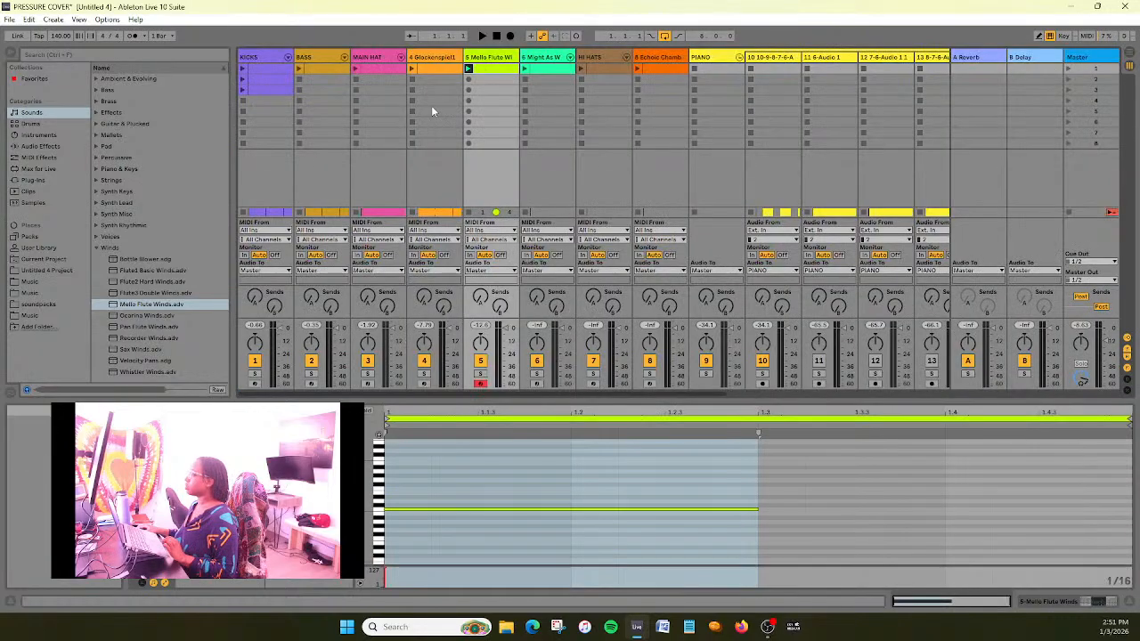
pyautogui.click(480, 375)
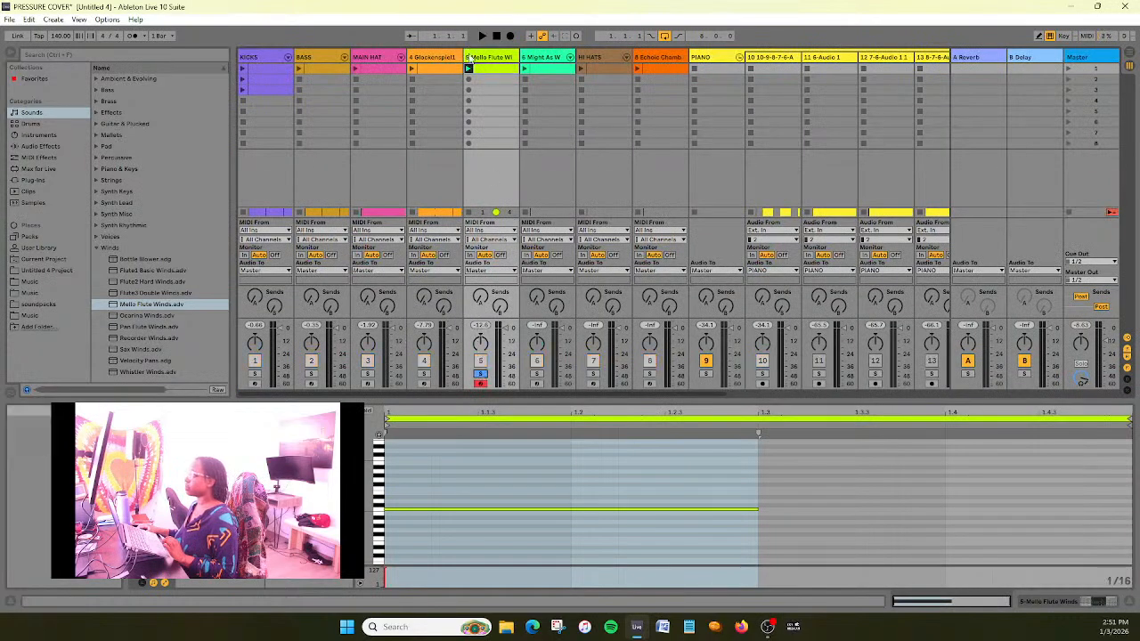
pyautogui.click(483, 37)
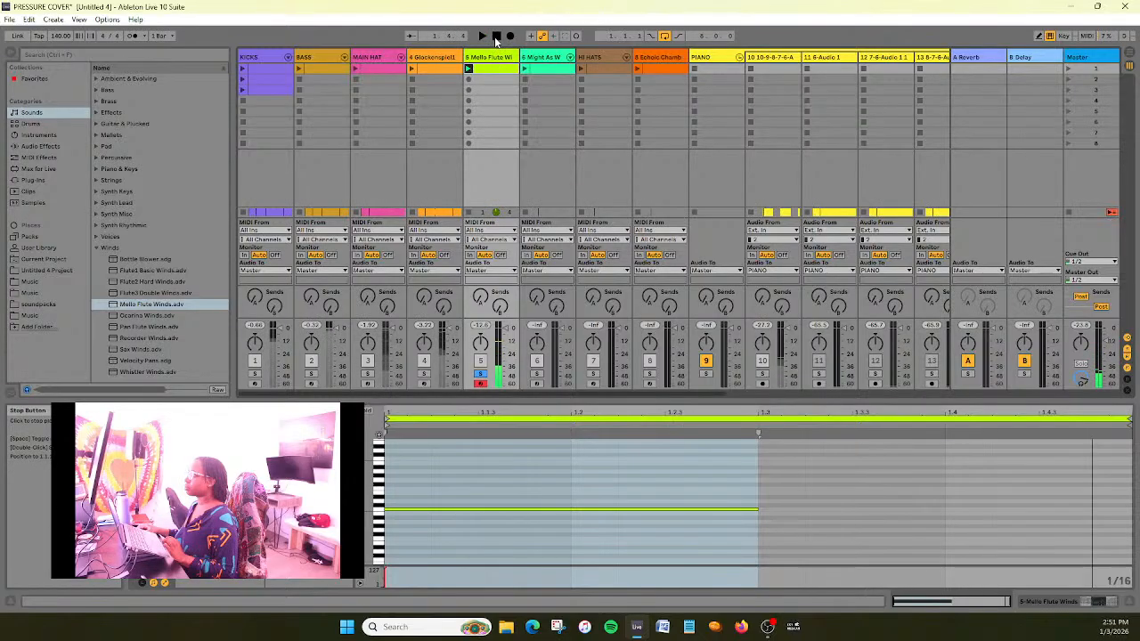
# Record the playing flute clip into the start of the arrangement and return the tracks to arrangement playback
pyautogui.click(1131, 64)
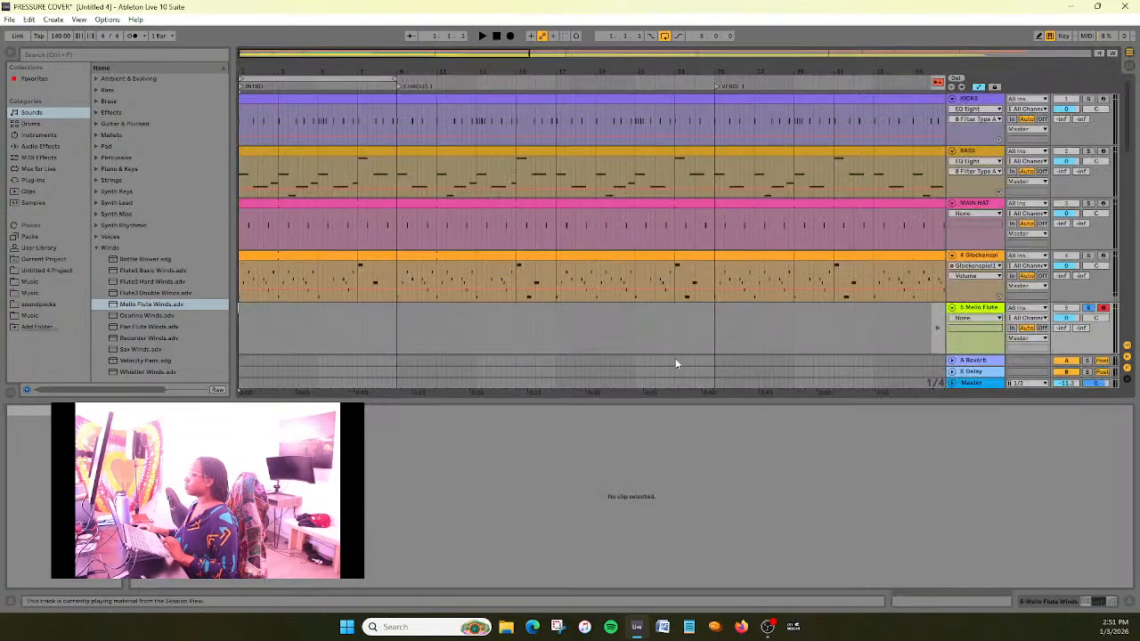
pyautogui.click(510, 36)
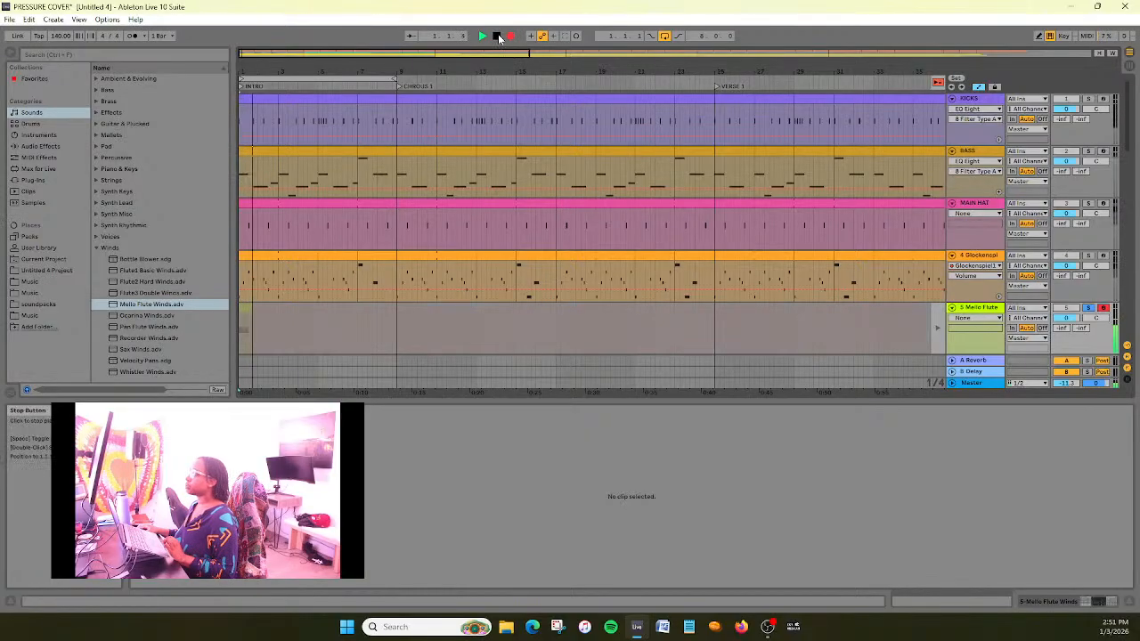
pyautogui.click(942, 85)
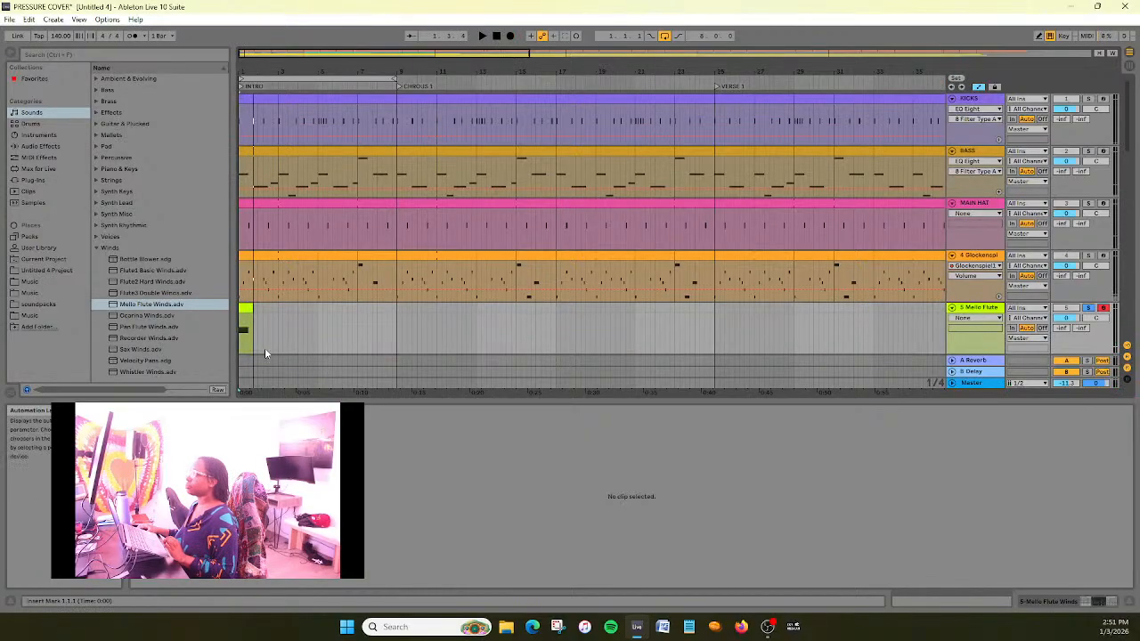
# Extend the recorded Mello Flute clip in the intro so it loops for about three bars
pyautogui.moveTo(322, 75); pyautogui.dragTo(374, 116)
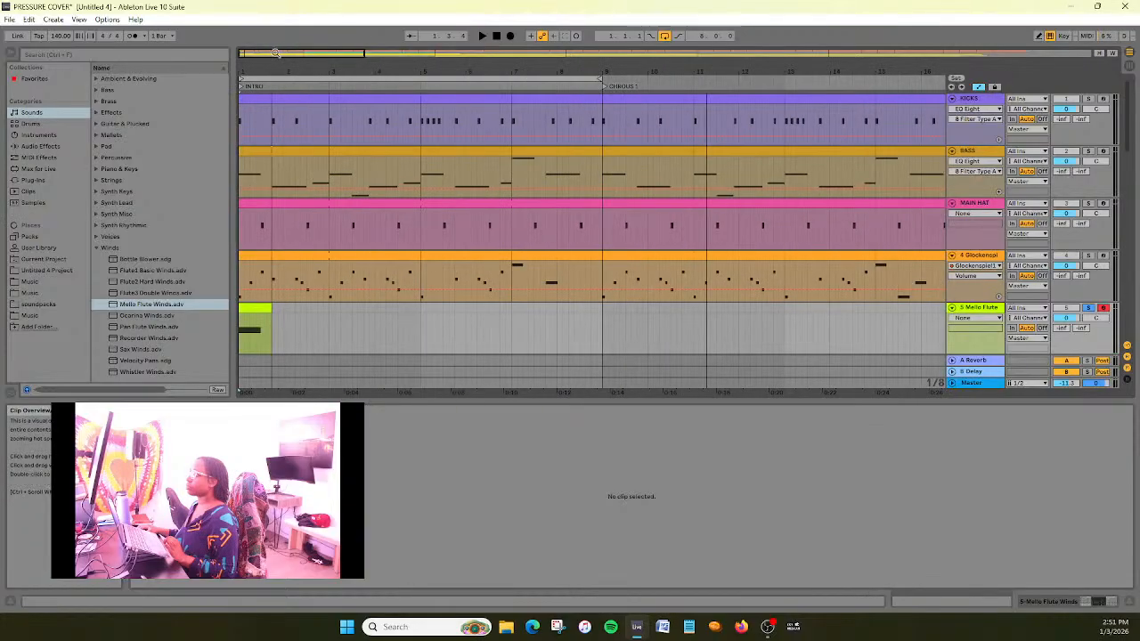
pyautogui.click(258, 307)
pyautogui.moveTo(272, 311); pyautogui.dragTo(374, 312)
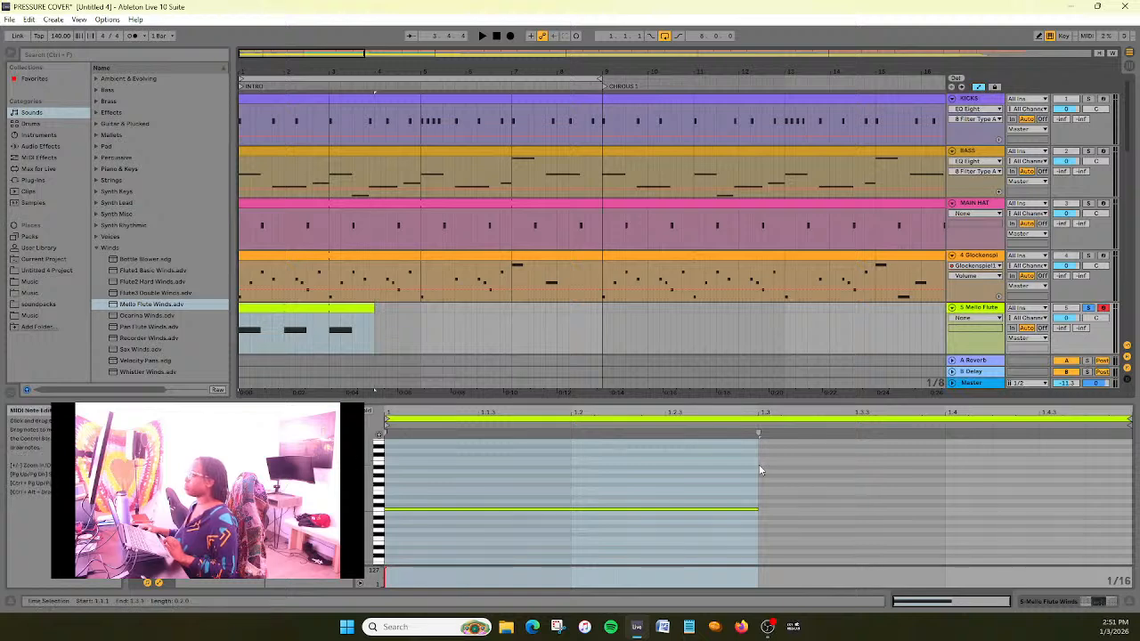
pyautogui.scroll(-3, 513, 269)
pyautogui.scroll(3, 513, 270)
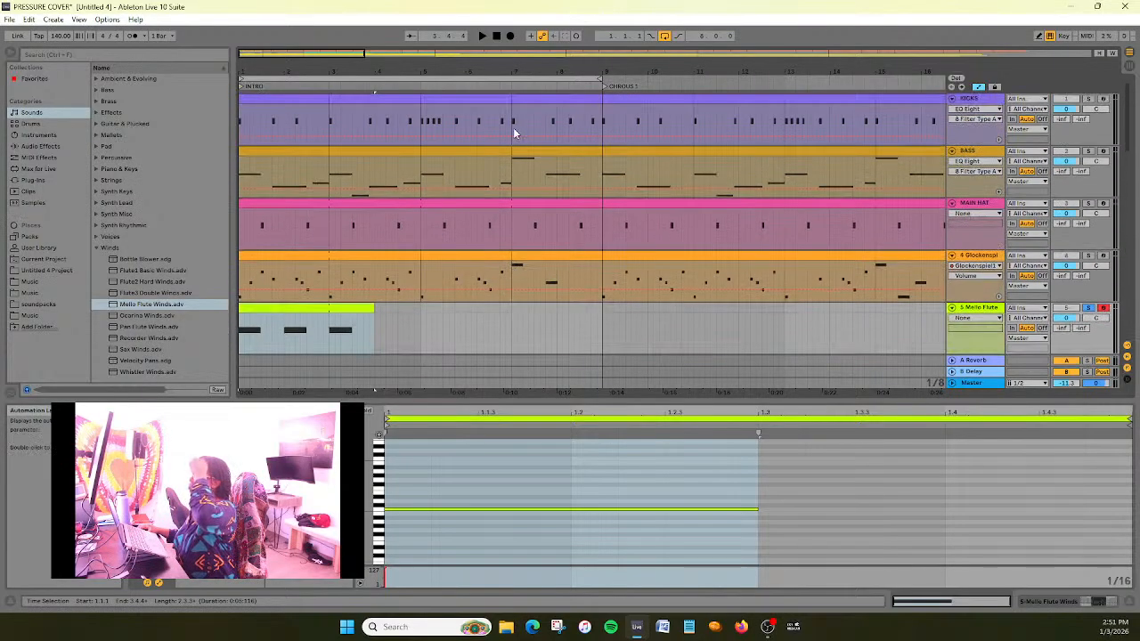
# Lengthen the loop of the Mello Flute clip in the intro to two bars
pyautogui.moveTo(360, 54); pyautogui.dragTo(361, 23)
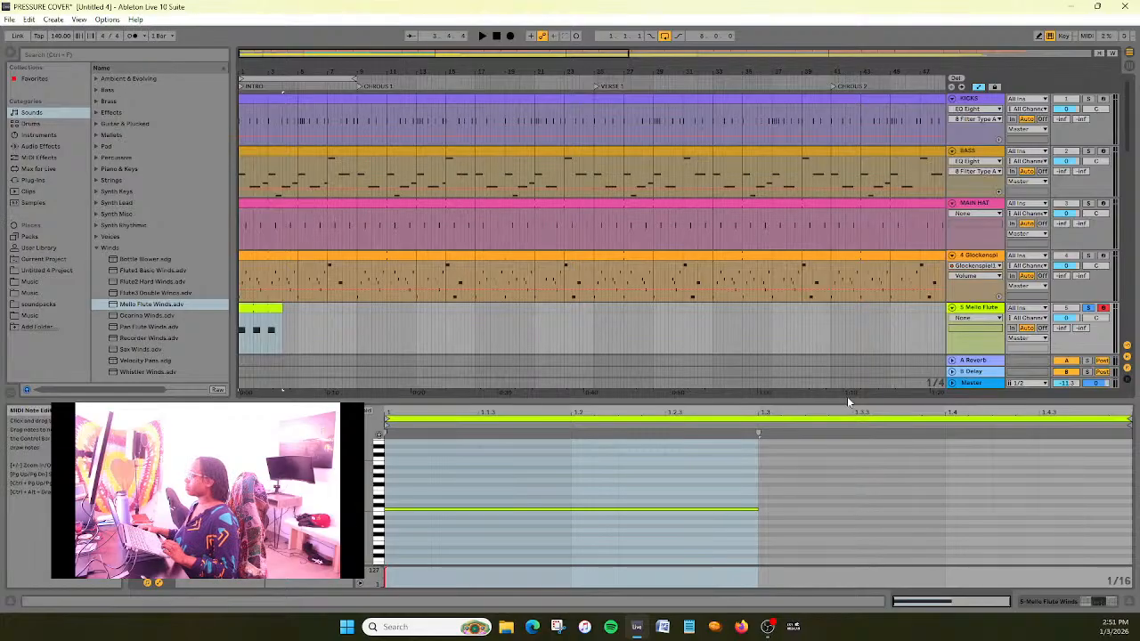
pyautogui.moveTo(1129, 419); pyautogui.dragTo(1026, 419)
pyautogui.moveTo(877, 412); pyautogui.dragTo(878, 374)
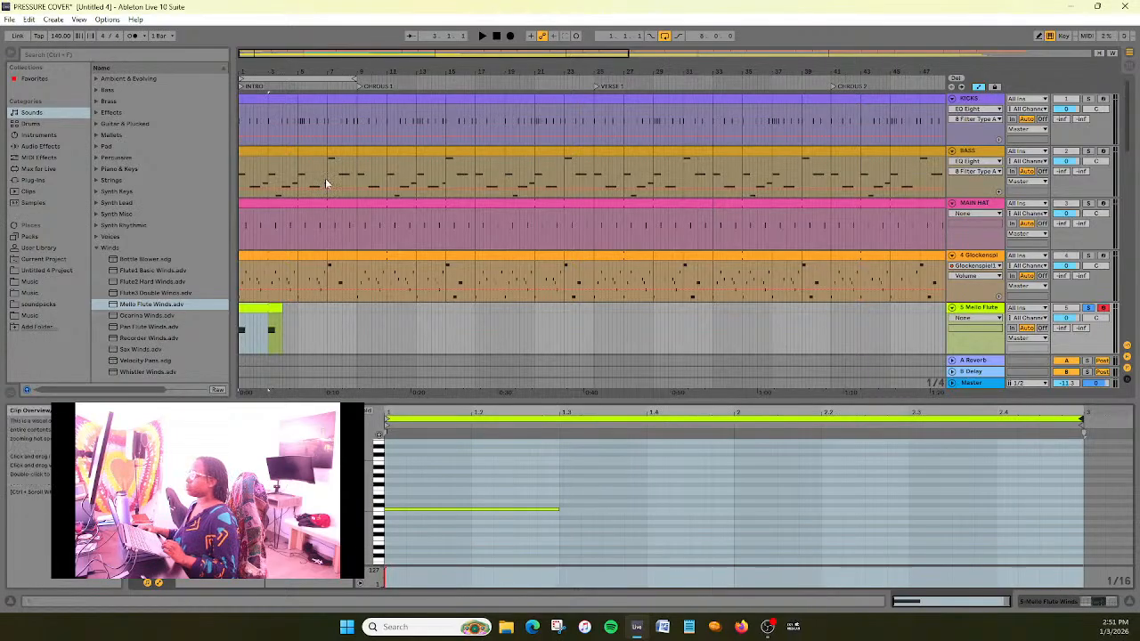
# Hide the browser so the arrangement of the intro and Chorus 1 gets more room
pyautogui.moveTo(355, 57); pyautogui.dragTo(276, 71)
pyautogui.click(14, 55)
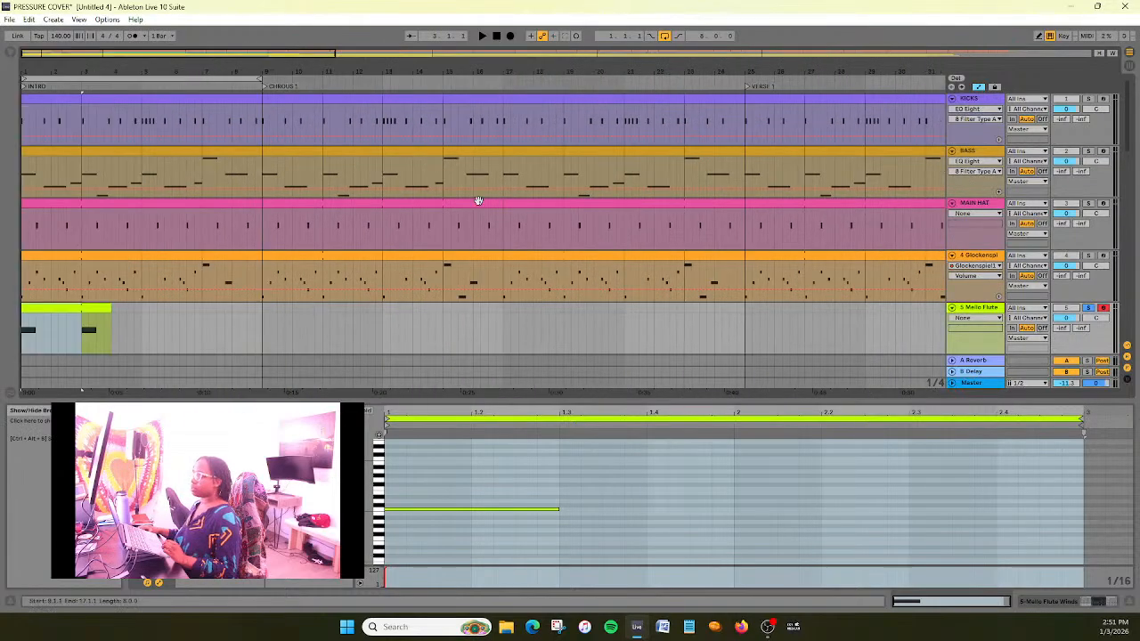
pyautogui.moveTo(173, 56); pyautogui.dragTo(219, 56)
pyautogui.hscroll(-4, 411, 226)
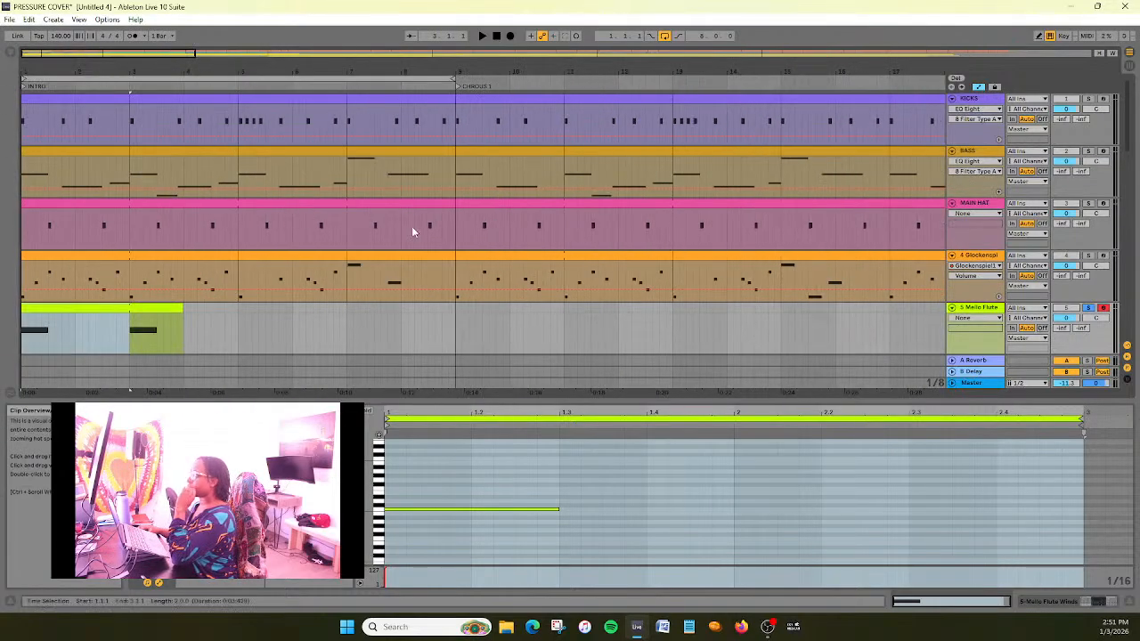
# Turn off solo on the Mello Flute track and reset playback to the start of the arrangement
pyautogui.scroll(-5, 403, 219)
pyautogui.scroll(1, 403, 219)
pyautogui.scroll(2, 402, 219)
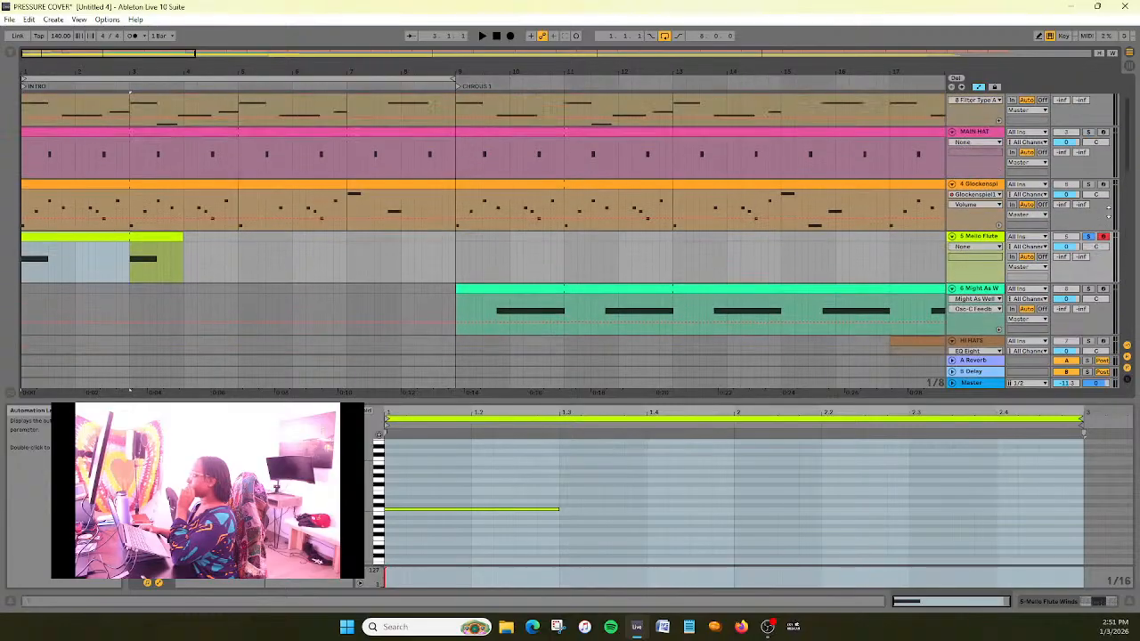
pyautogui.click(1088, 236)
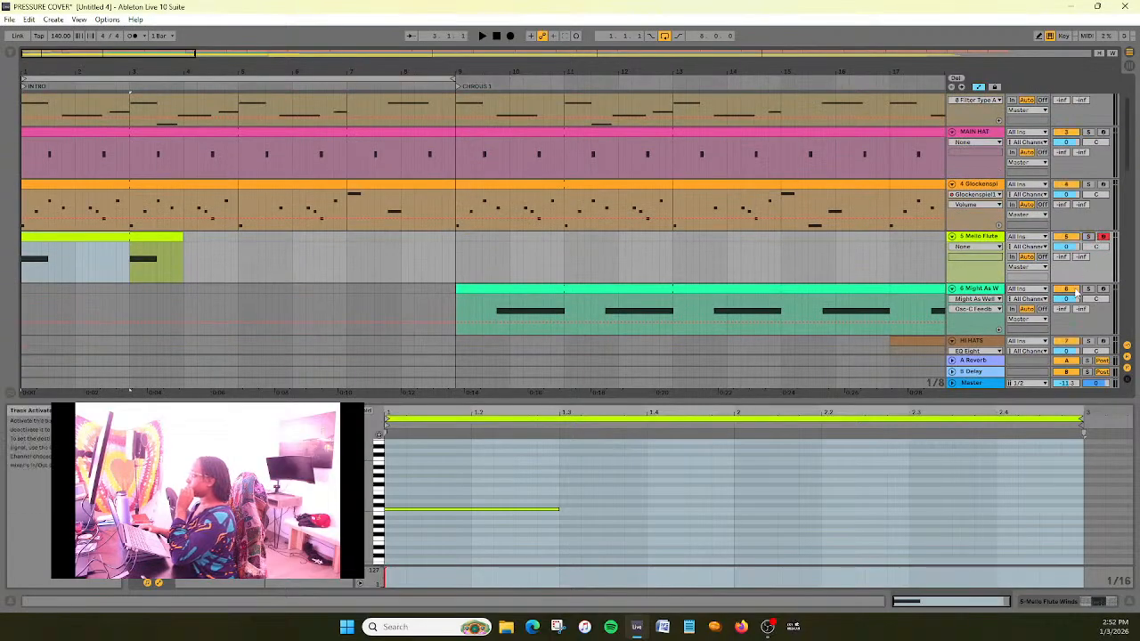
pyautogui.moveTo(195, 53); pyautogui.dragTo(229, 53)
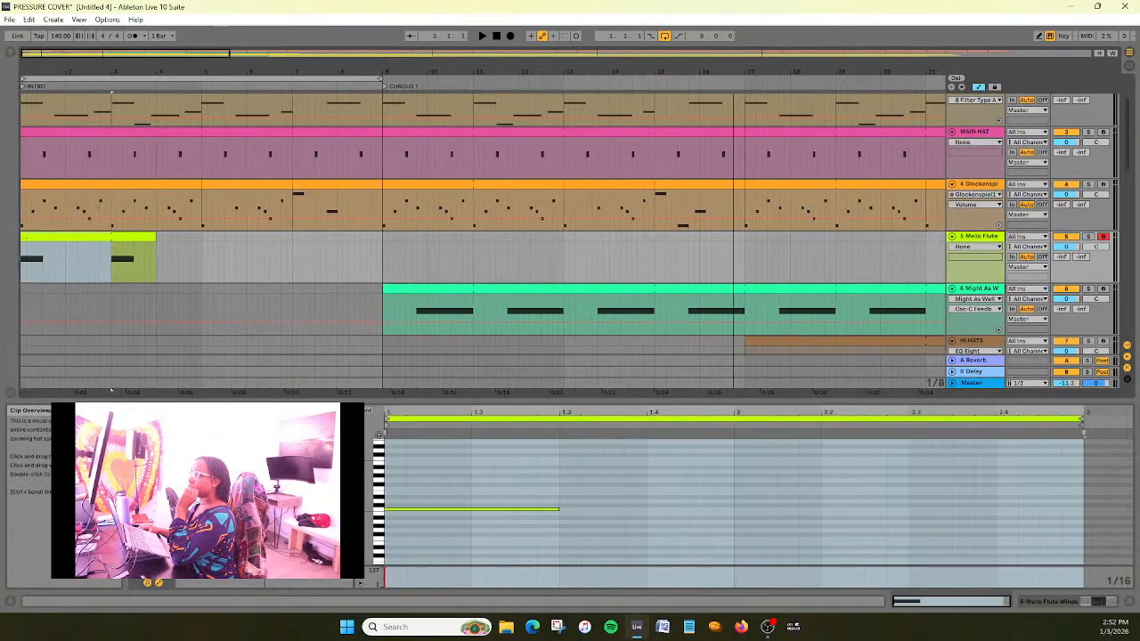
pyautogui.click(499, 37)
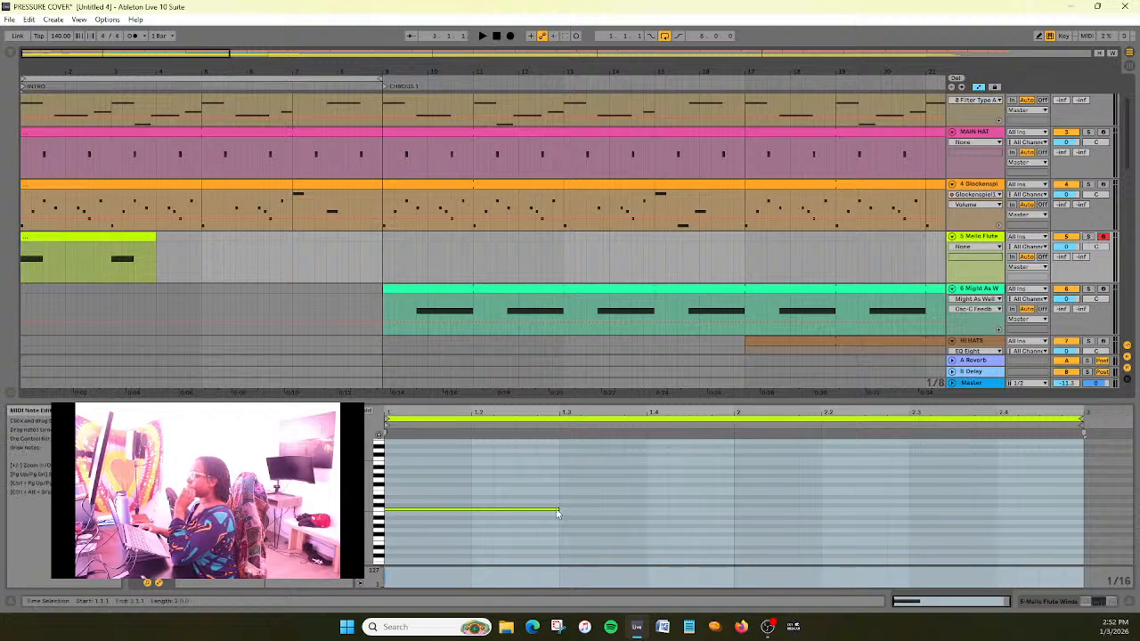
# Lengthen the flute note to one full bar and play it with the other tracks
pyautogui.moveTo(559, 507); pyautogui.dragTo(746, 506)
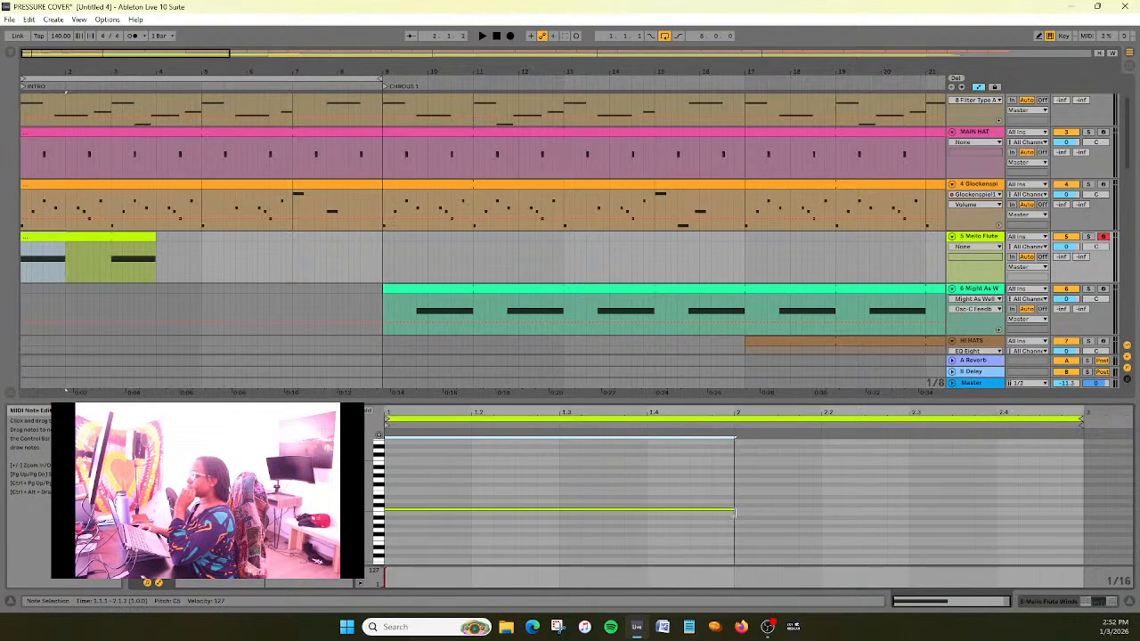
pyautogui.click(481, 36)
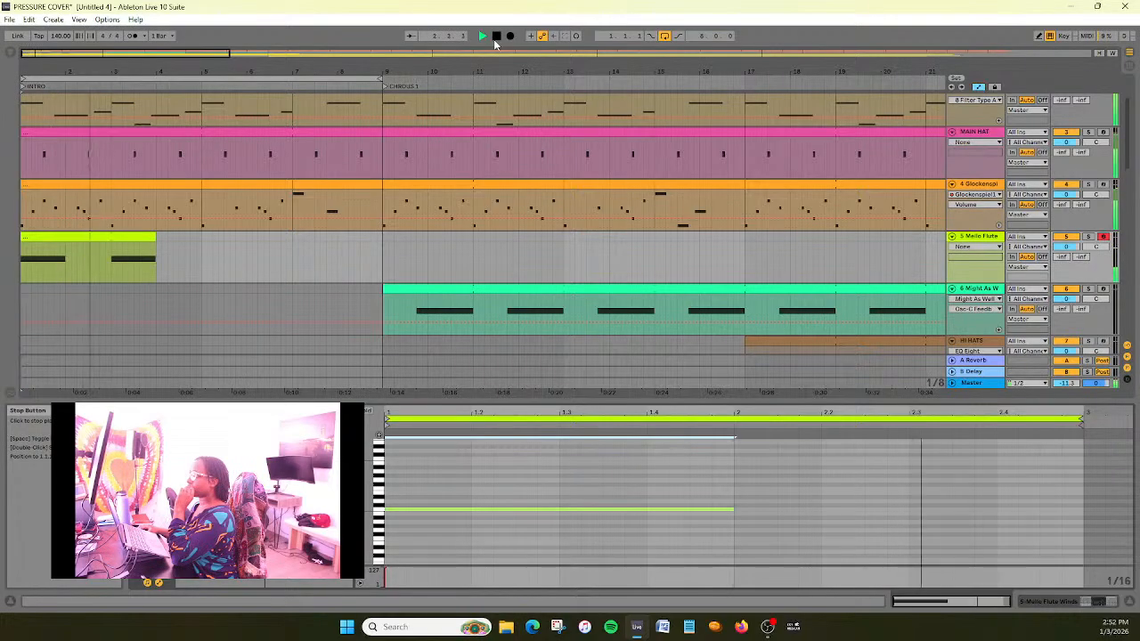
pyautogui.click(496, 37)
# Look through the tracks and play the intro to compare the flute part with the other parts
pyautogui.scroll(-10, 381, 183)
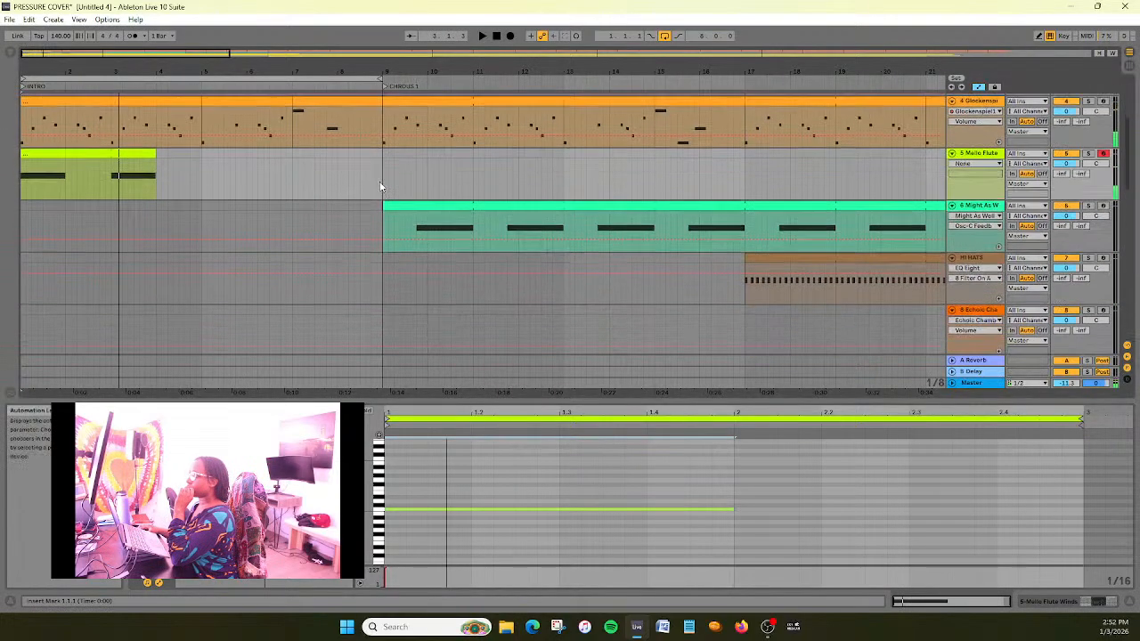
pyautogui.scroll(6, 381, 185)
pyautogui.scroll(2, 379, 185)
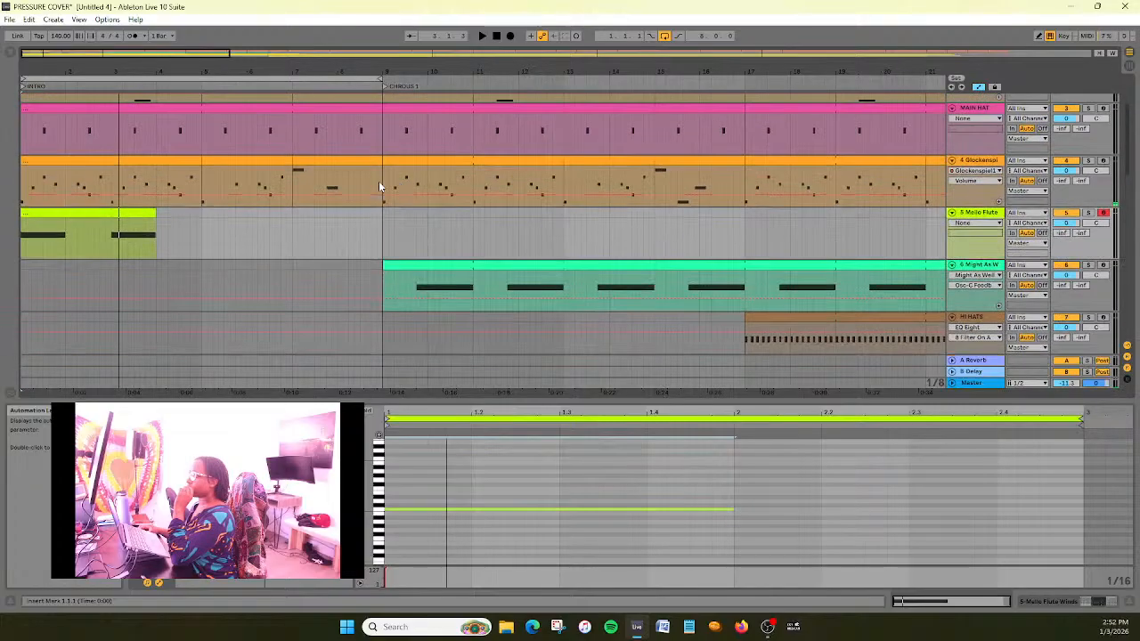
pyautogui.scroll(-3, 379, 186)
pyautogui.scroll(1, 380, 185)
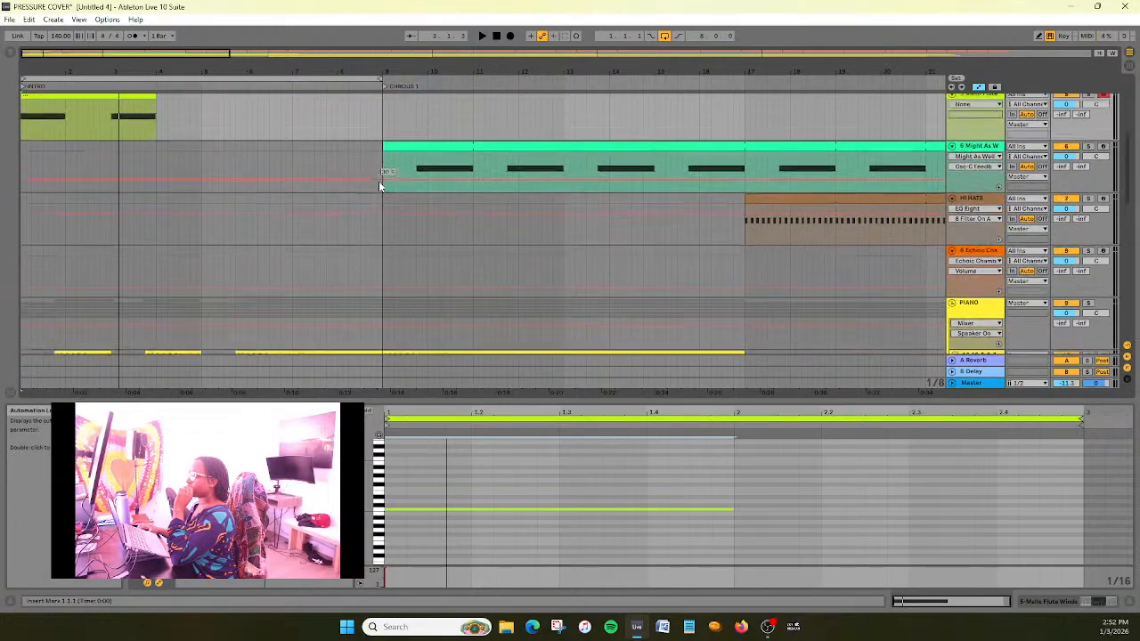
pyautogui.scroll(-4, 380, 185)
pyautogui.scroll(6, 380, 185)
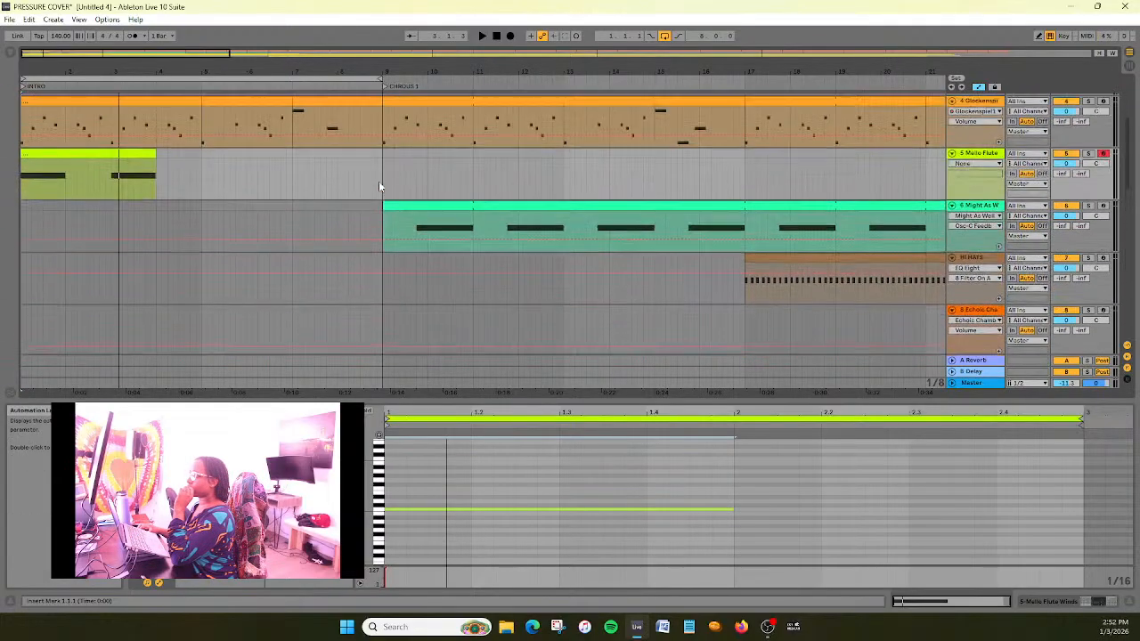
pyautogui.click(482, 37)
pyautogui.scroll(-3, 343, 214)
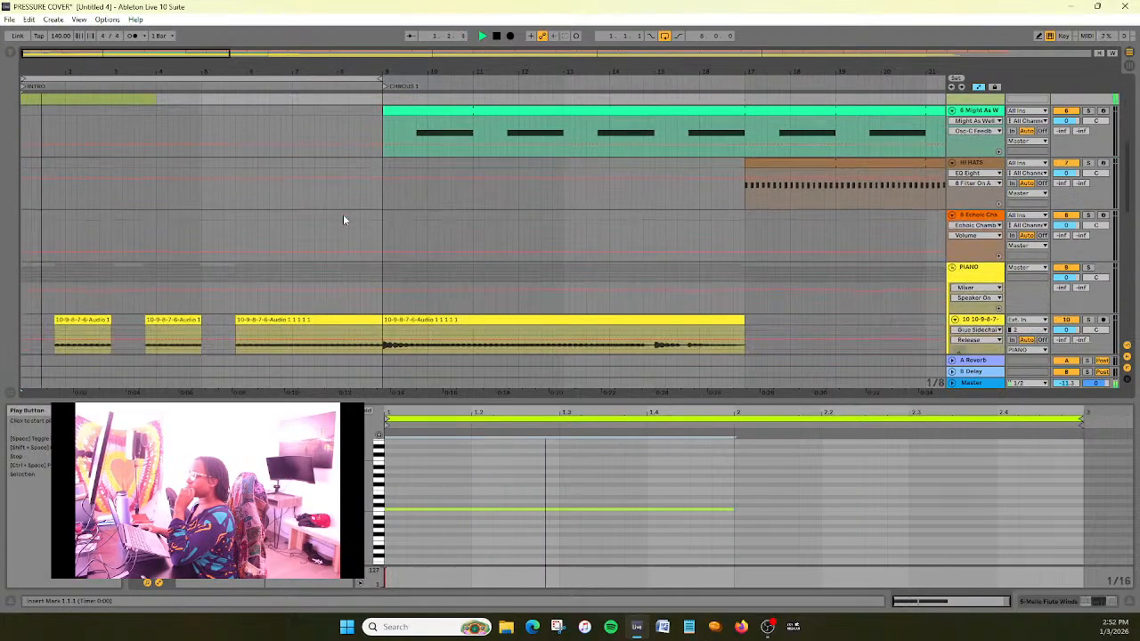
pyautogui.scroll(3, 342, 214)
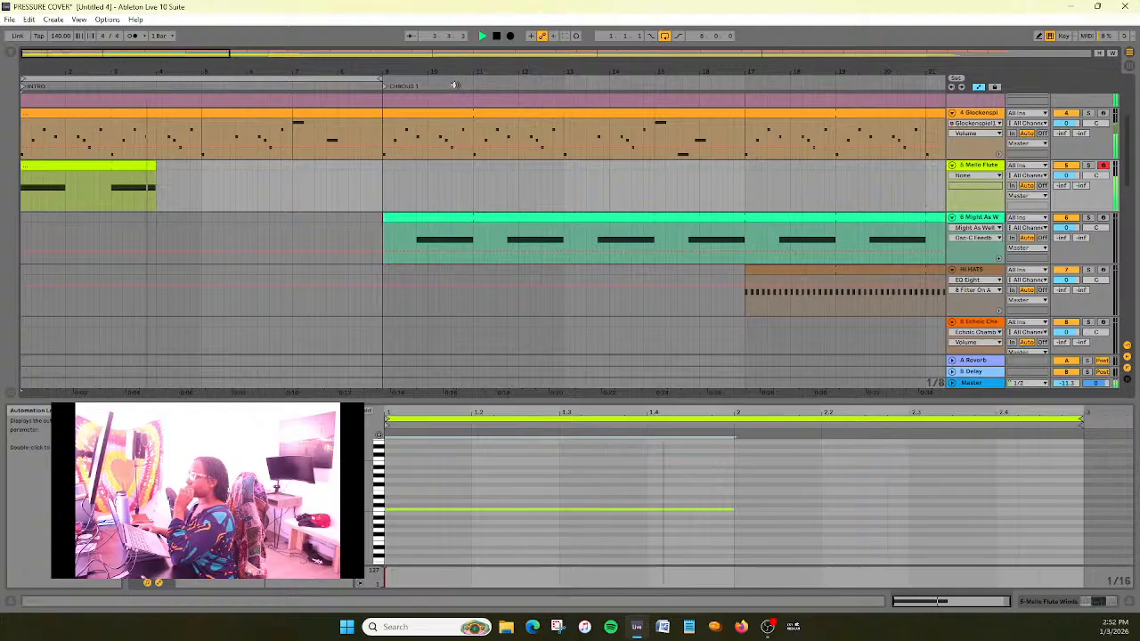
pyautogui.click(497, 36)
# Shrink the clip editor to show the piano audio clips below the Mello Flute track, with the flute clip's notes open
pyautogui.scroll(-2, 218, 210)
pyautogui.scroll(3, 154, 184)
pyautogui.scroll(-5, 211, 213)
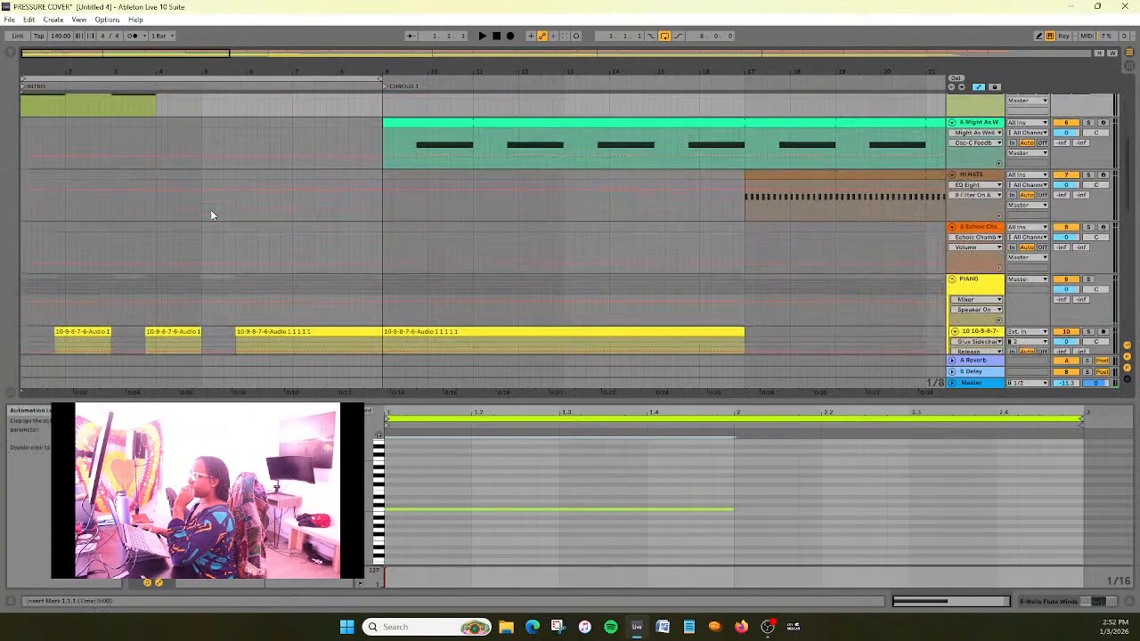
pyautogui.scroll(3, 212, 216)
pyautogui.scroll(3, 211, 215)
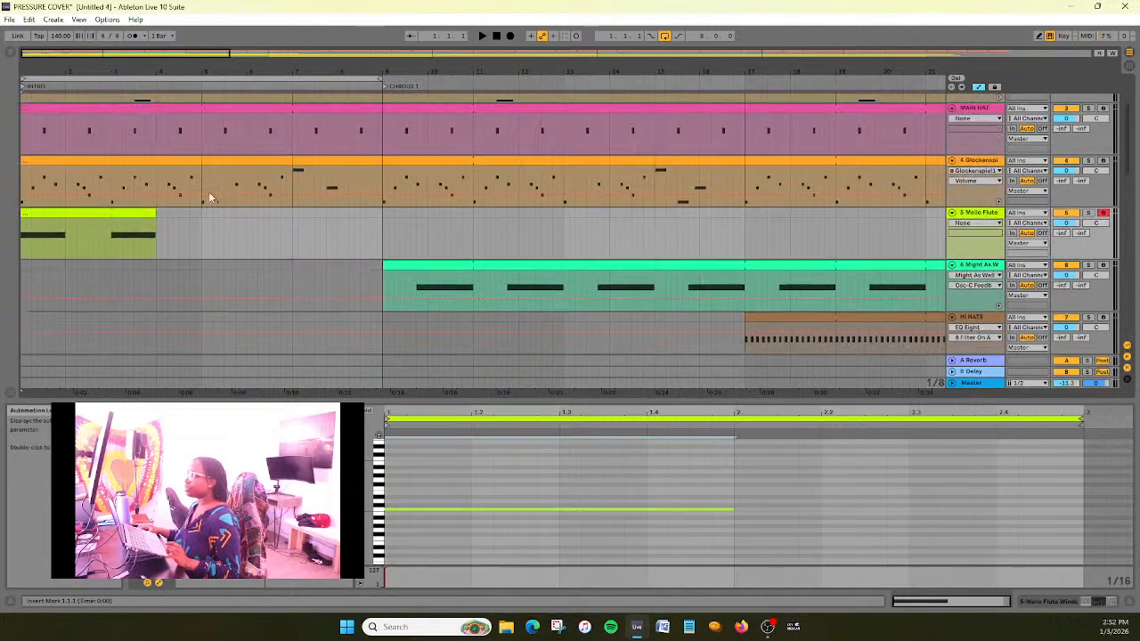
pyautogui.scroll(3, 211, 214)
pyautogui.hscroll(-2, 481, 222)
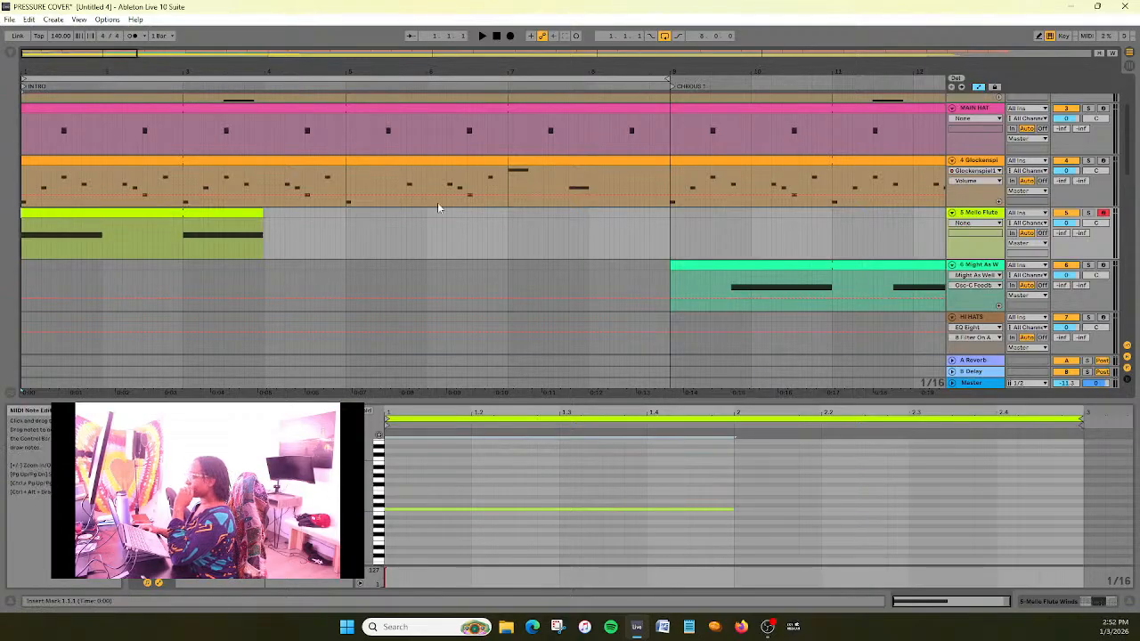
pyautogui.scroll(-1, 492, 271)
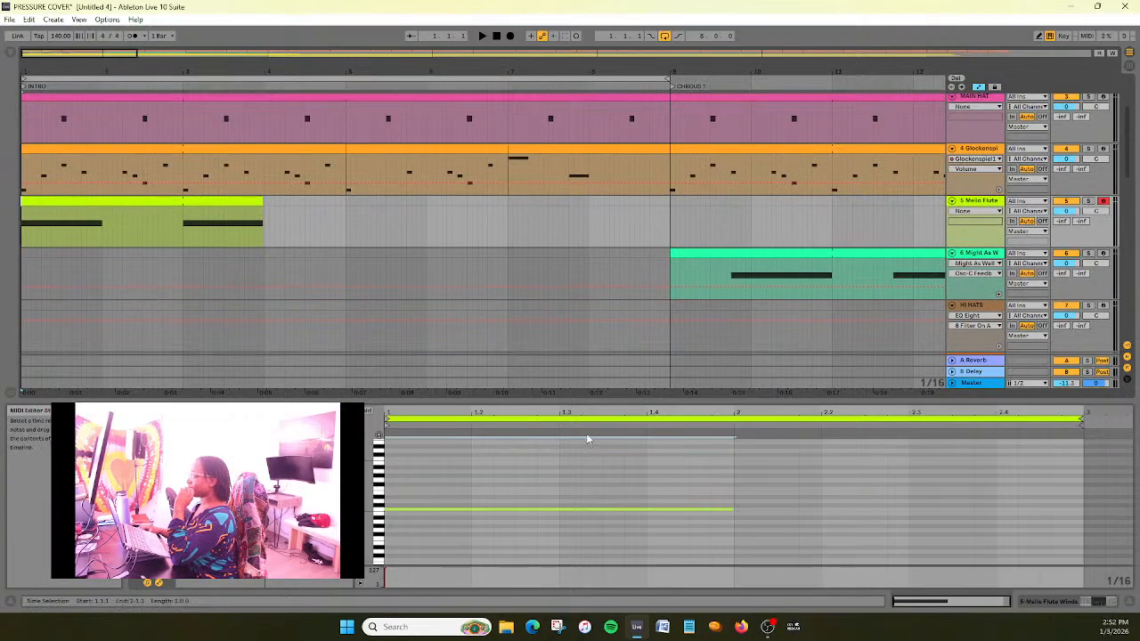
pyautogui.moveTo(631, 393); pyautogui.dragTo(629, 570)
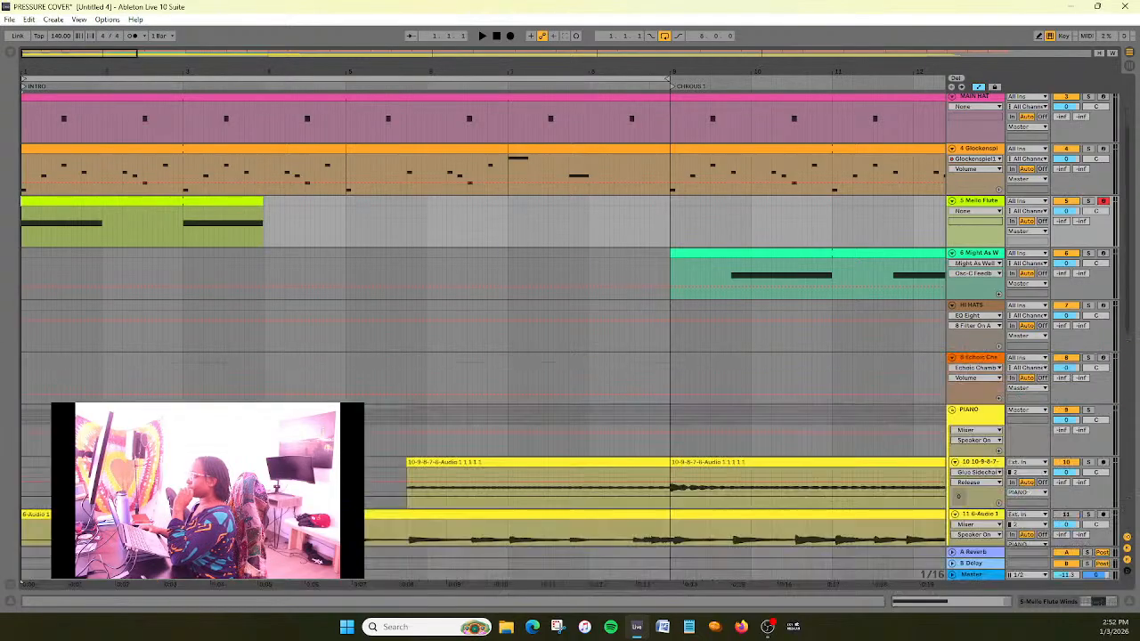
pyautogui.scroll(-4, 413, 392)
pyautogui.scroll(2, 413, 396)
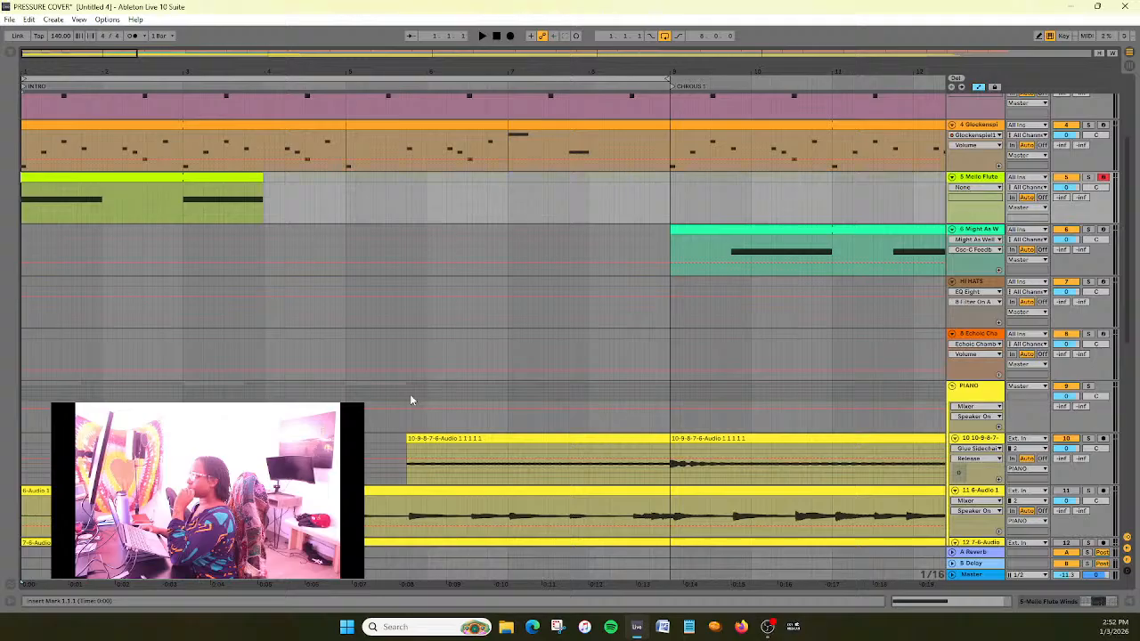
pyautogui.doubleClick(85, 179)
pyautogui.scroll(-3, 455, 557)
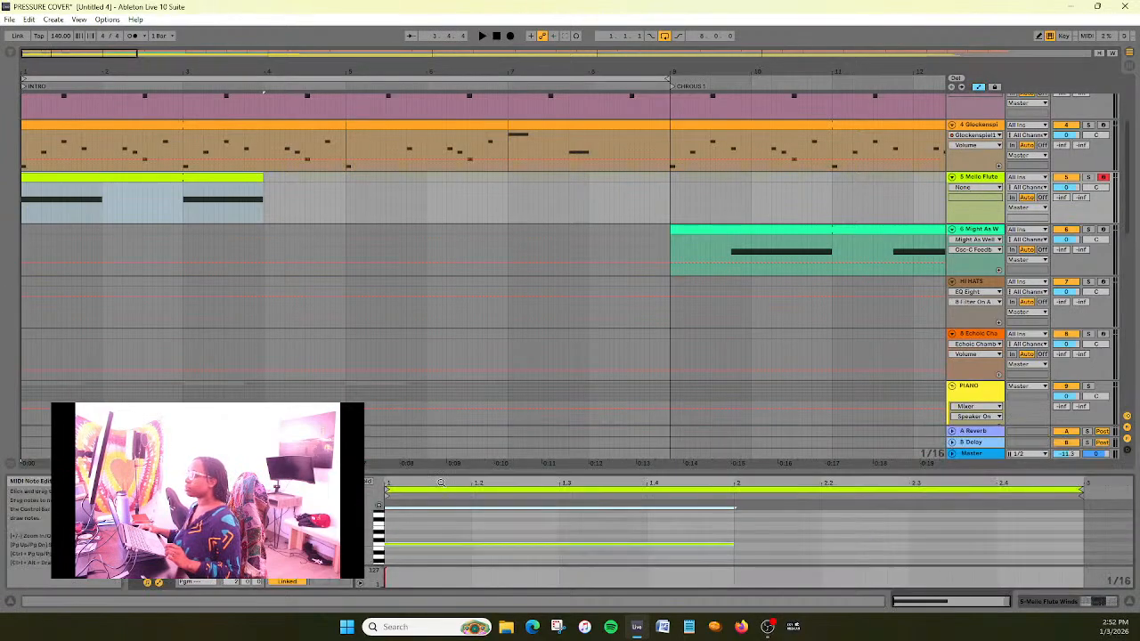
pyautogui.scroll(-3, 372, 312)
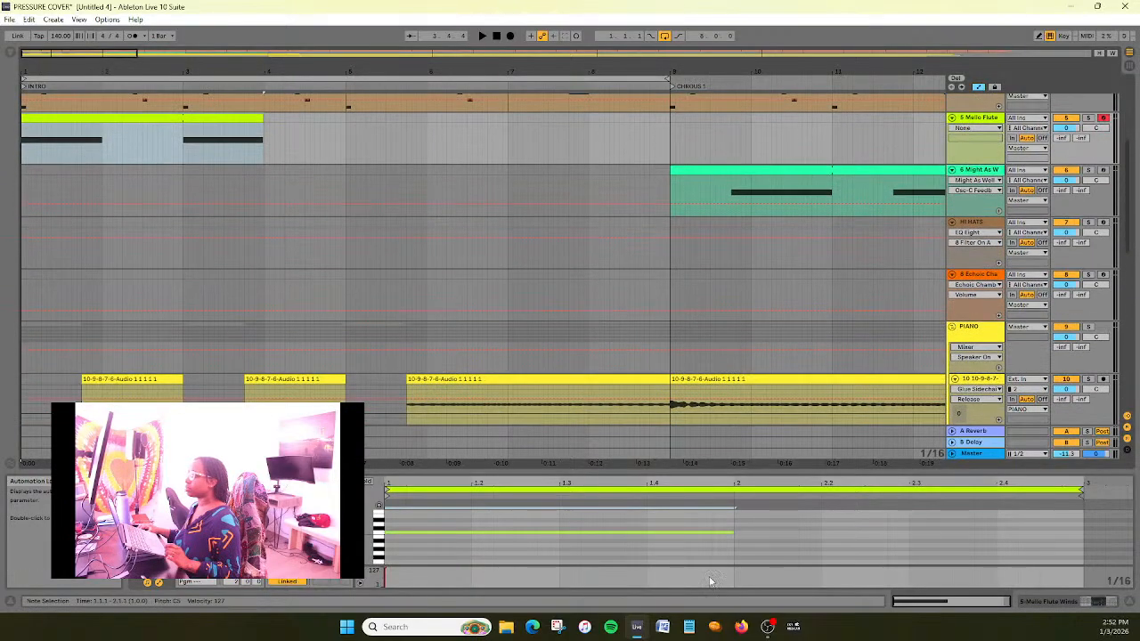
# Shorten the flute note to two beats and one sixteenth, ending at 1.3.2, while playing the intro
pyautogui.moveTo(736, 533); pyautogui.dragTo(649, 534)
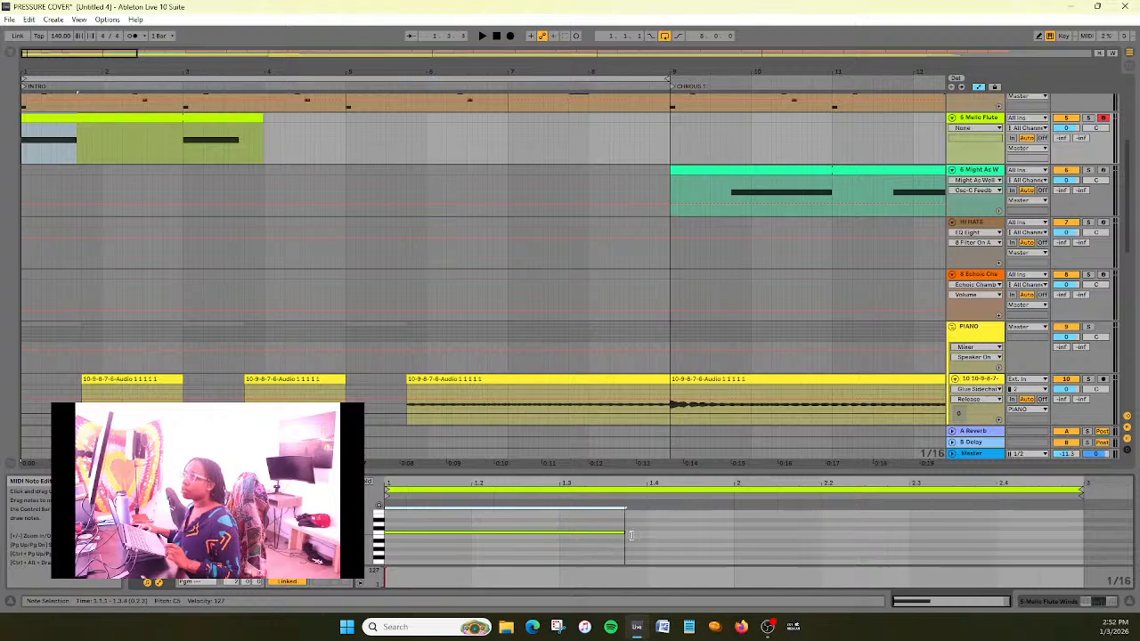
pyautogui.moveTo(632, 532); pyautogui.dragTo(623, 532)
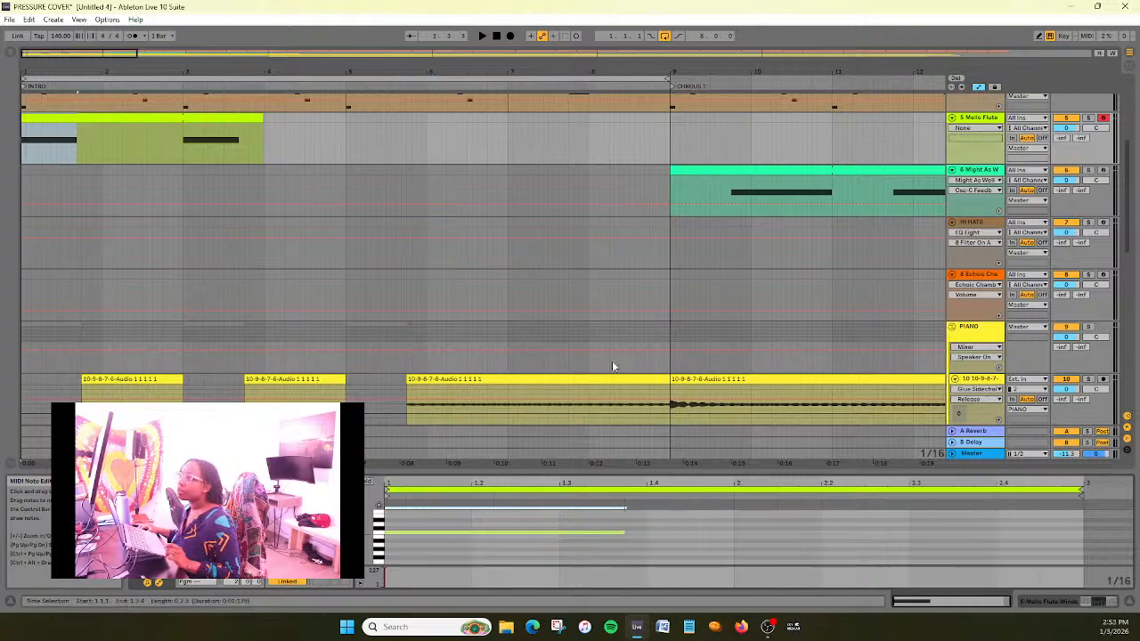
pyautogui.click(484, 38)
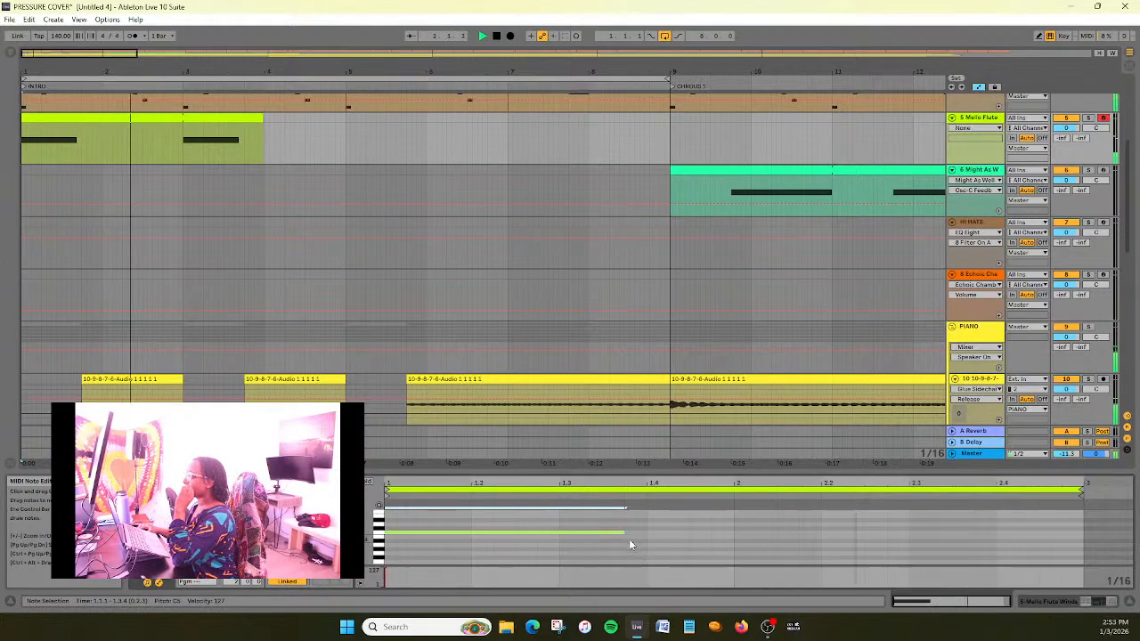
pyautogui.moveTo(626, 532); pyautogui.dragTo(589, 537)
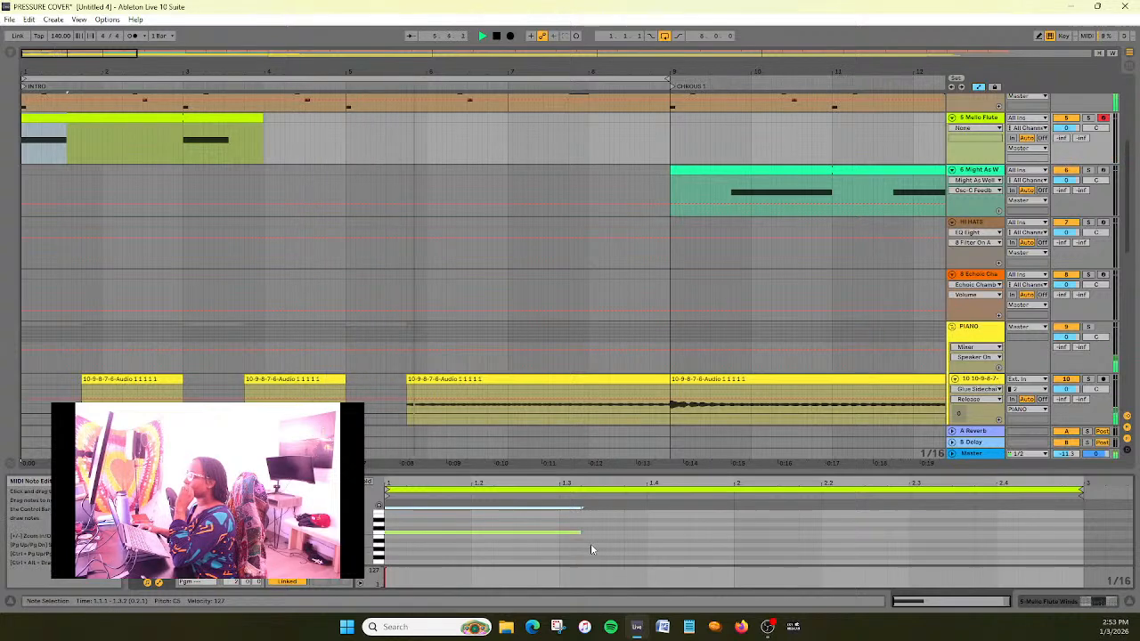
pyautogui.moveTo(100, 53); pyautogui.dragTo(99, 45)
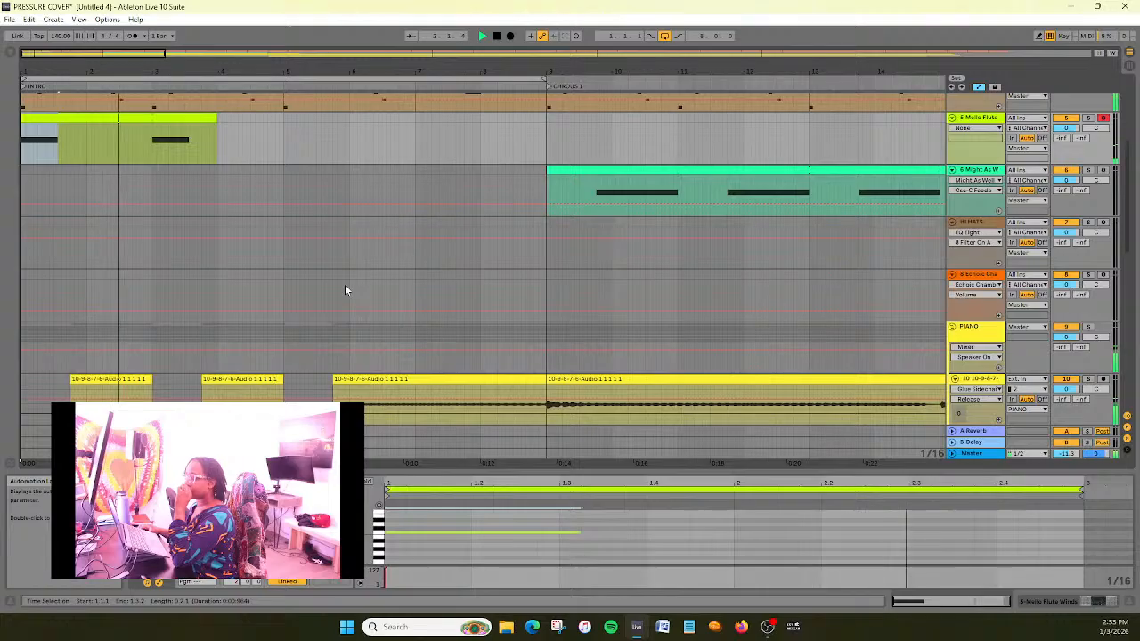
# Lower the Mello Flute instrument's LFO rate to about 88 and extend its intro clip to five bars
pyautogui.click(987, 119)
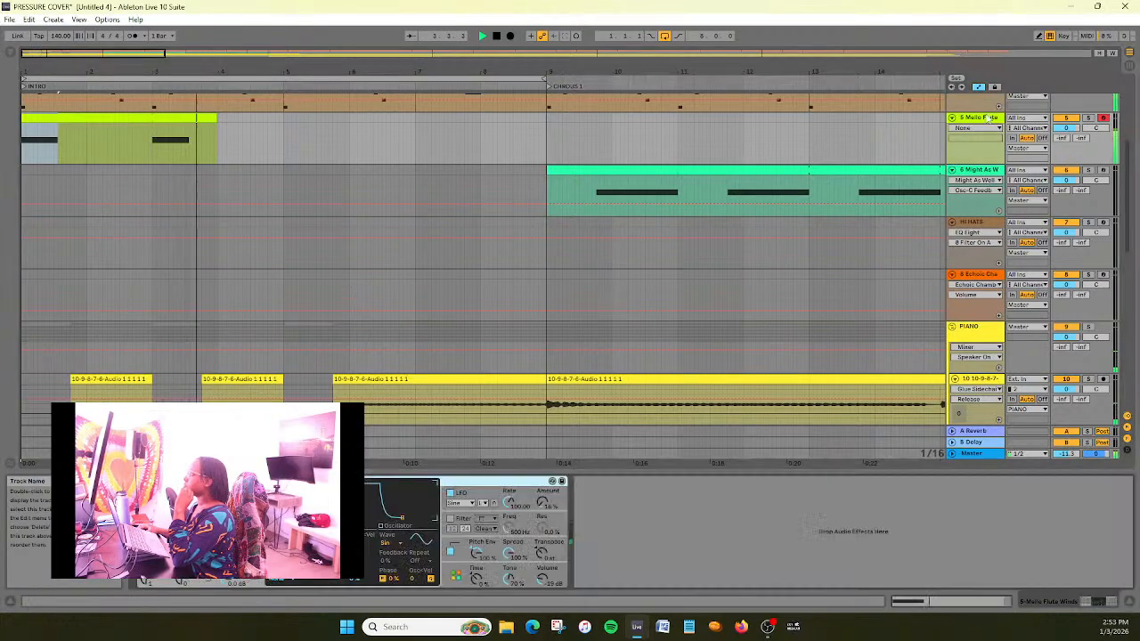
pyautogui.moveTo(513, 506)
pyautogui.mouseDown()
pyautogui.moveTo(513, 521)
pyautogui.moveTo(510, 494)
pyautogui.mouseUp()
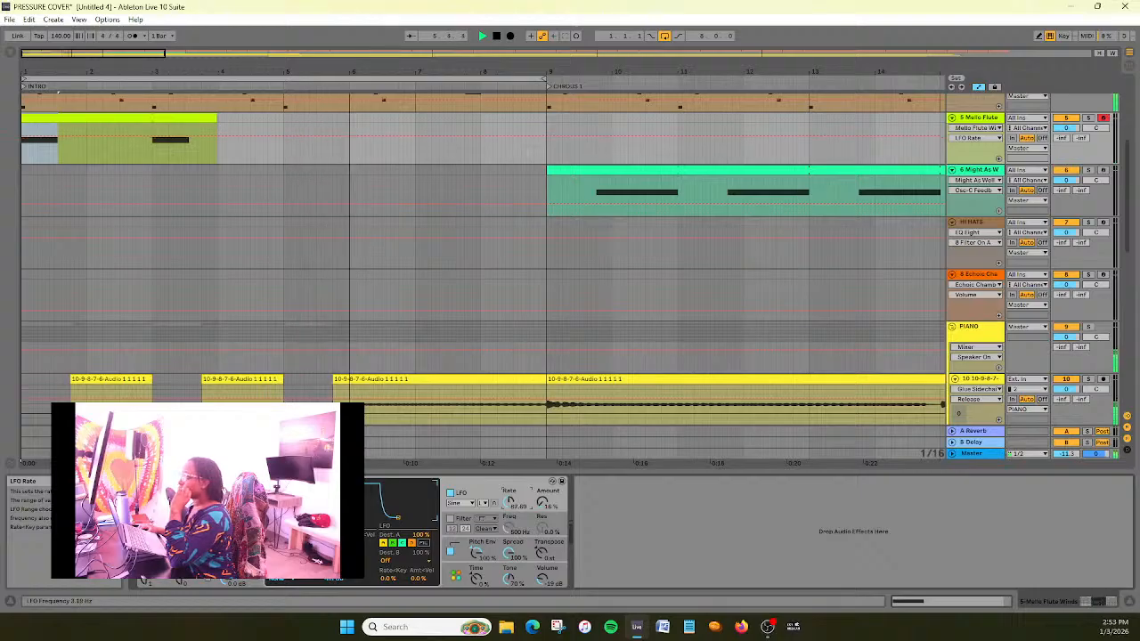
pyautogui.click(217, 120)
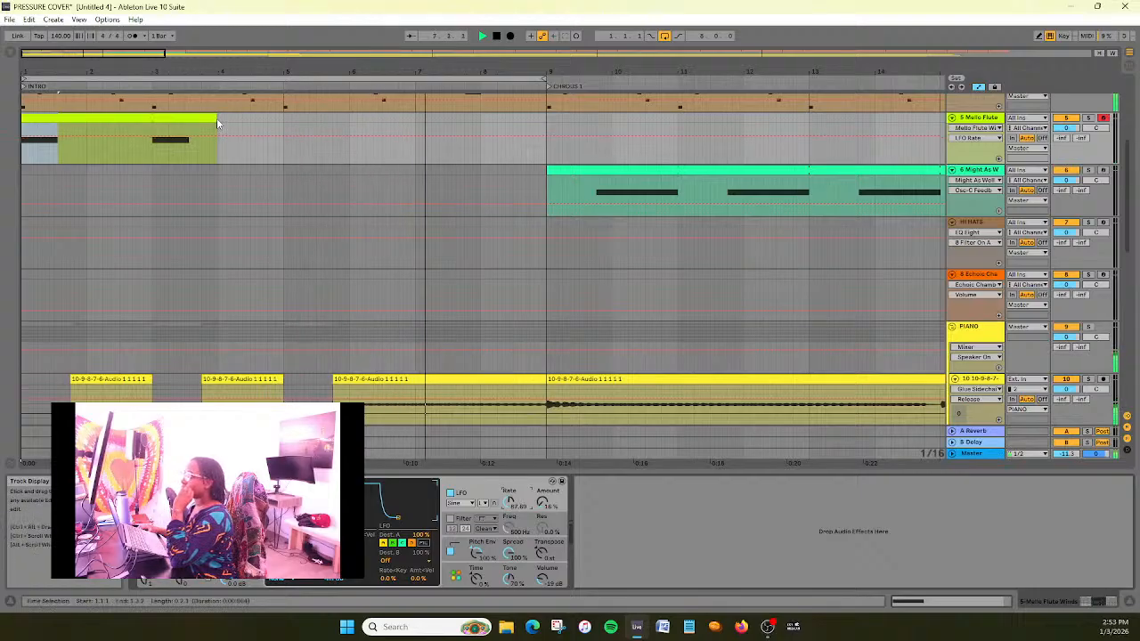
pyautogui.moveTo(216, 119); pyautogui.dragTo(352, 134)
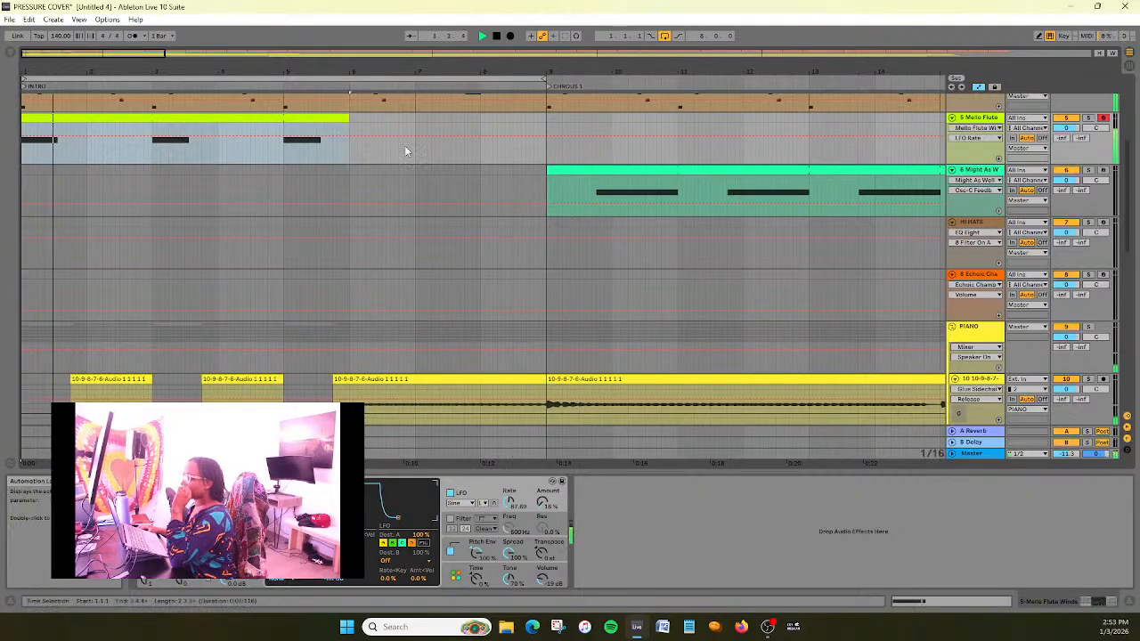
# Lower the Mello Flute's LFO rate to 84.67 and select its pitch envelope amount while the intro plays
pyautogui.moveTo(509, 502)
pyautogui.mouseDown()
pyautogui.moveTo(509, 524)
pyautogui.moveTo(509, 507)
pyautogui.mouseUp()
pyautogui.click(481, 543)
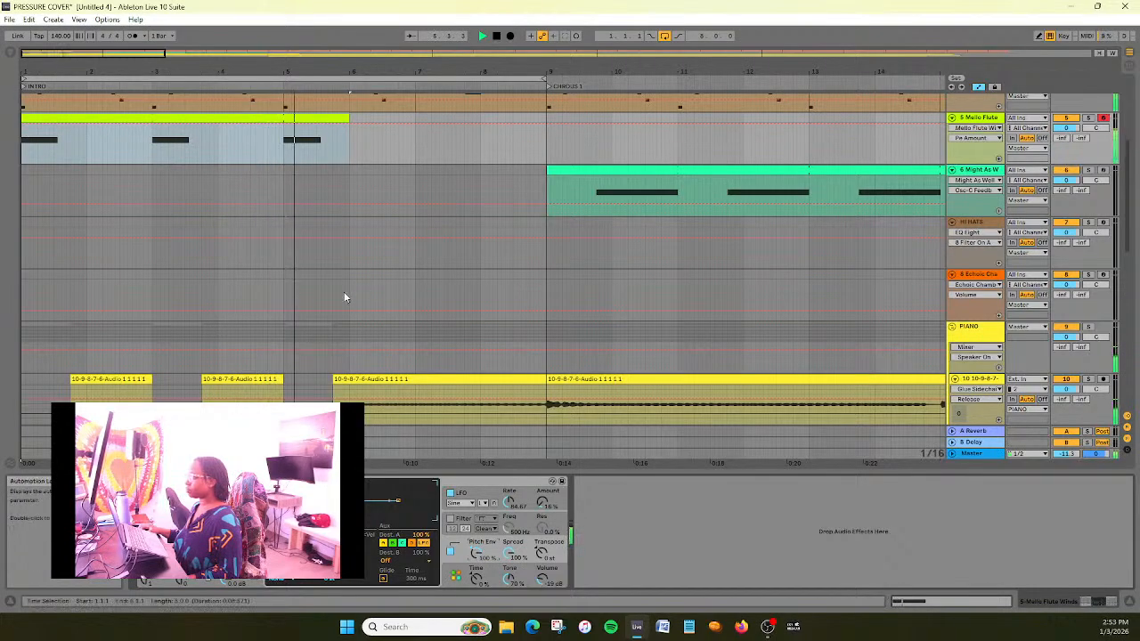
pyautogui.scroll(-2, 269, 299)
pyautogui.scroll(3, 269, 298)
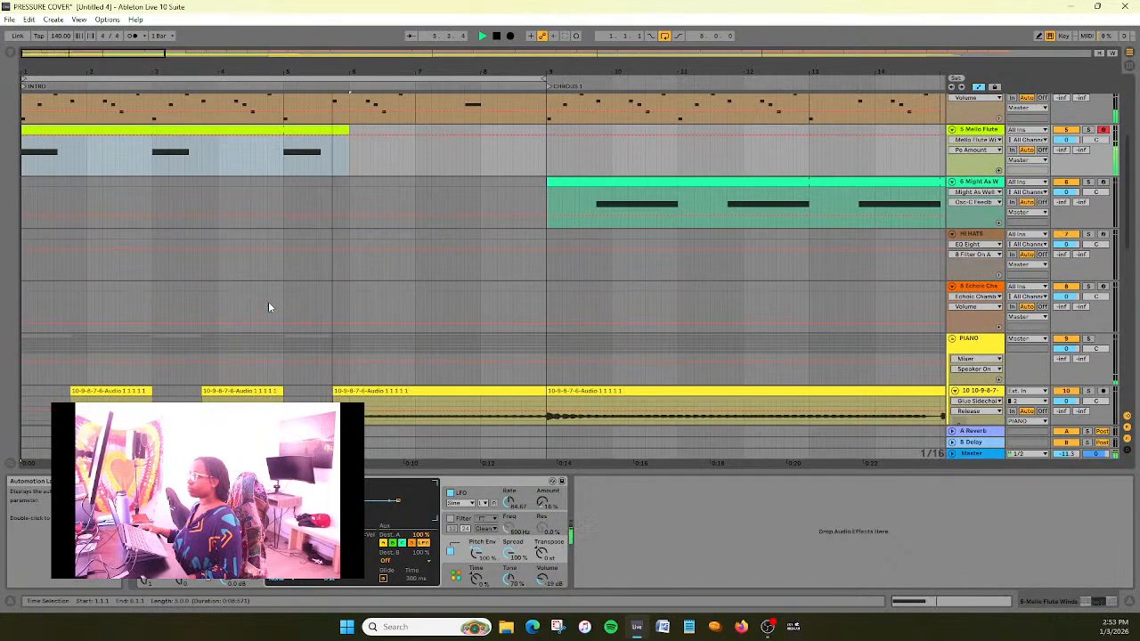
# Replace the Mello Flute instrument with the Bottle Blower.adg preset from the Winds sounds and stop playback
pyautogui.click(9, 52)
pyautogui.doubleClick(152, 258)
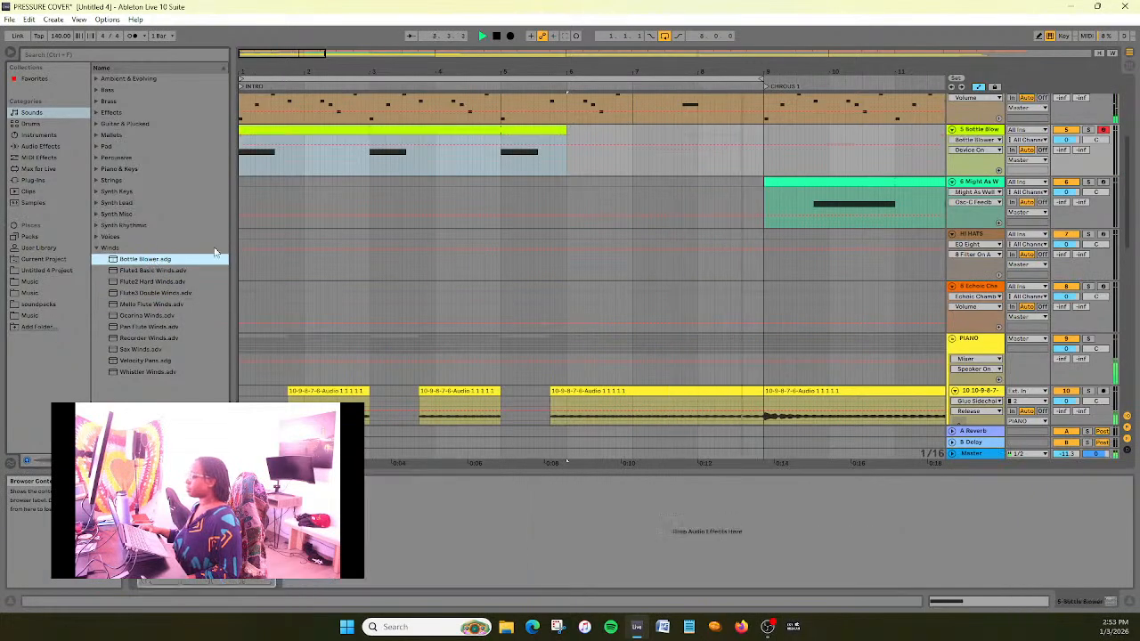
pyautogui.click(498, 36)
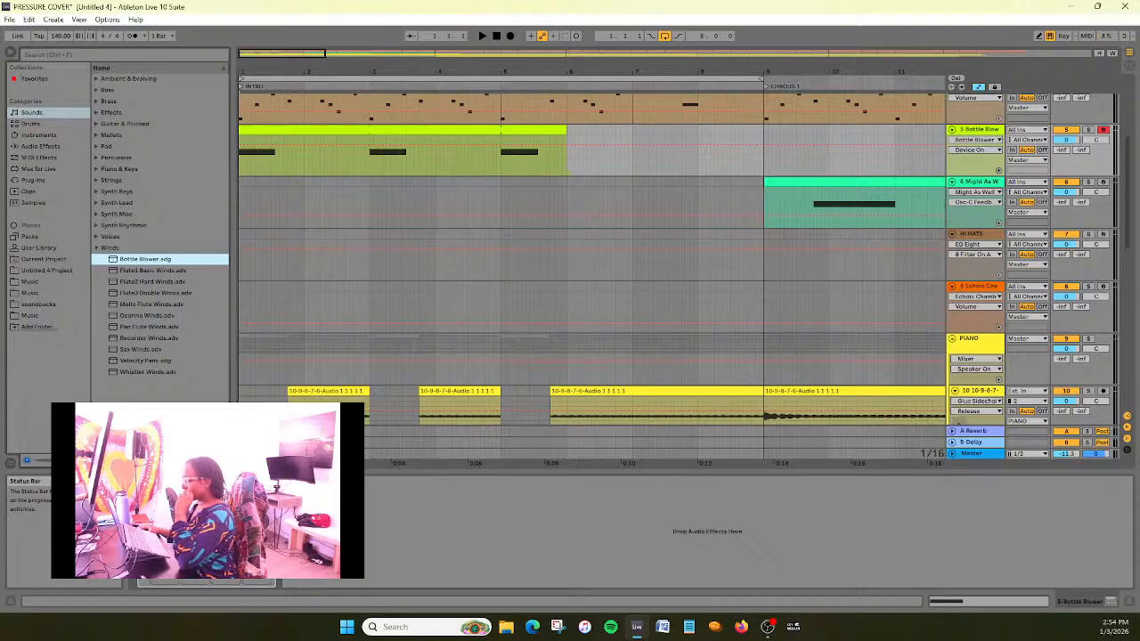
# Play the intro from the start several times to audition the Bottle Blower sound against the other tracks
pyautogui.click(481, 35)
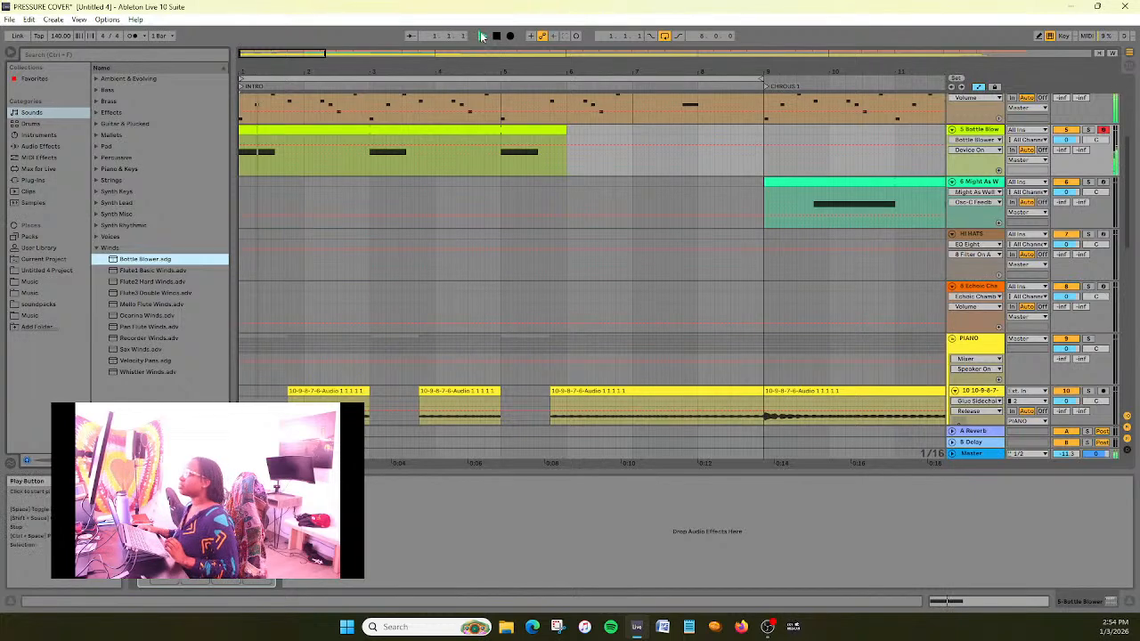
pyautogui.click(499, 37)
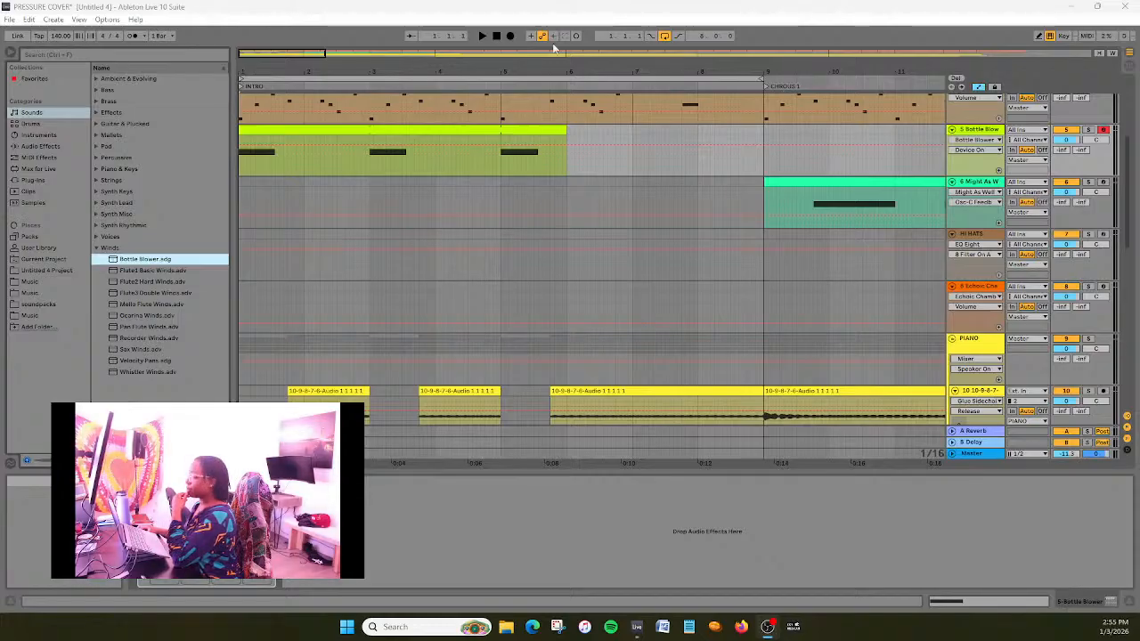
pyautogui.click(485, 36)
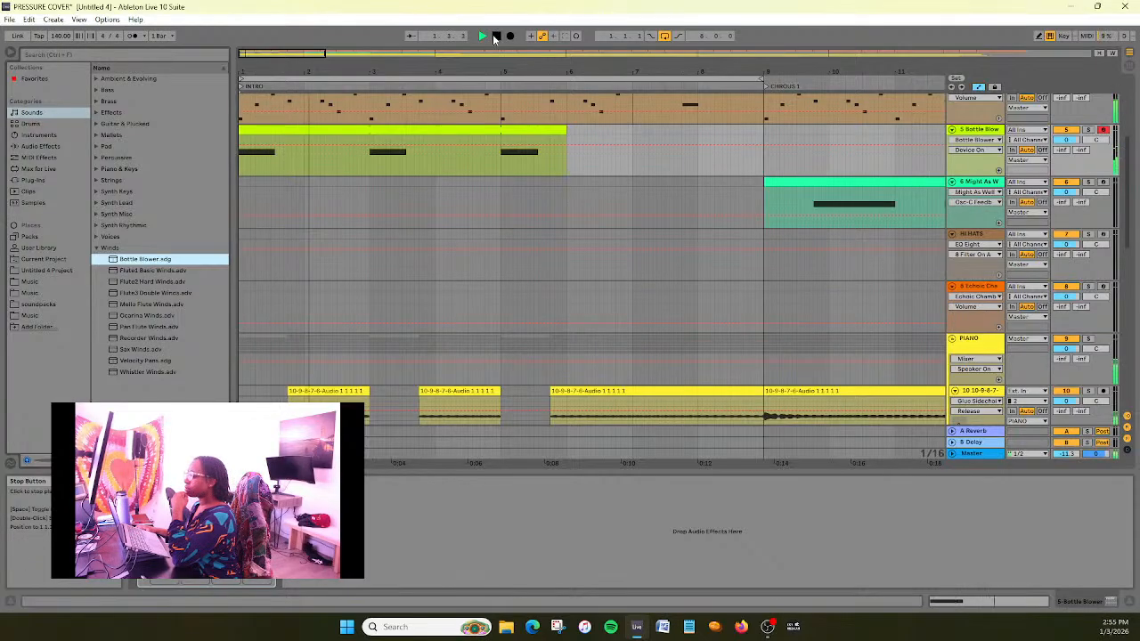
pyautogui.click(494, 36)
pyautogui.click(767, 627)
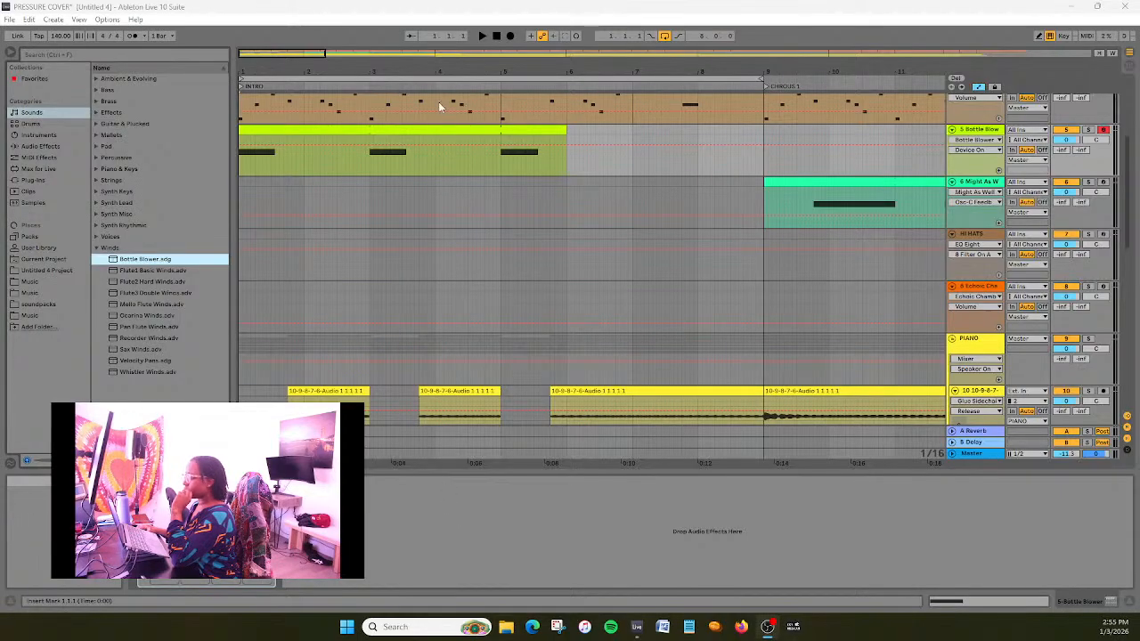
pyautogui.press('space')
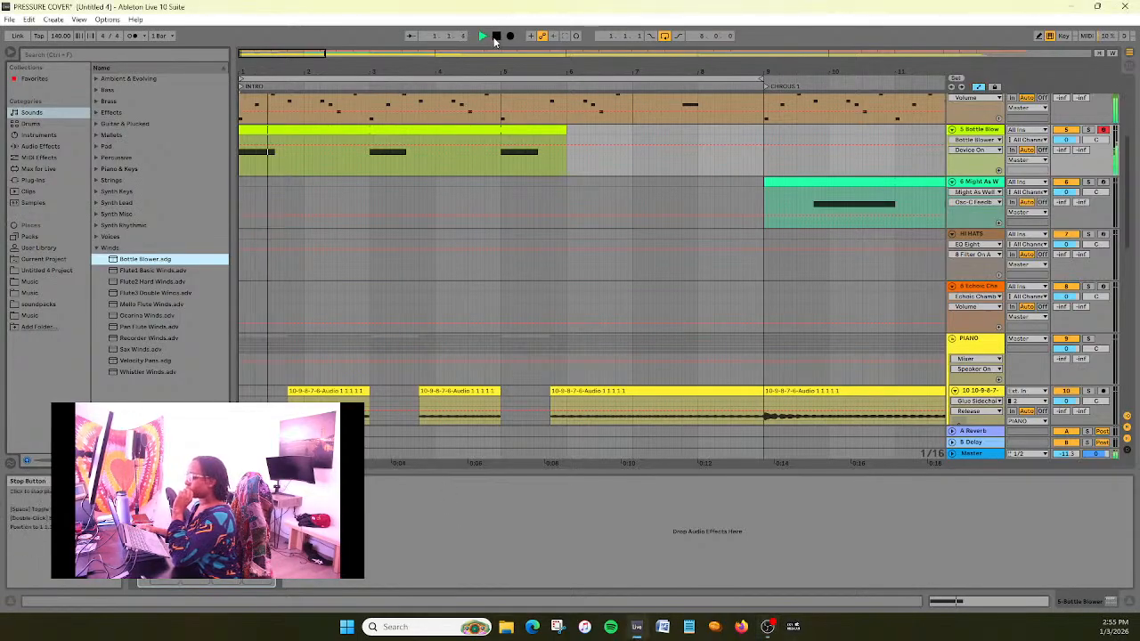
pyautogui.click(496, 36)
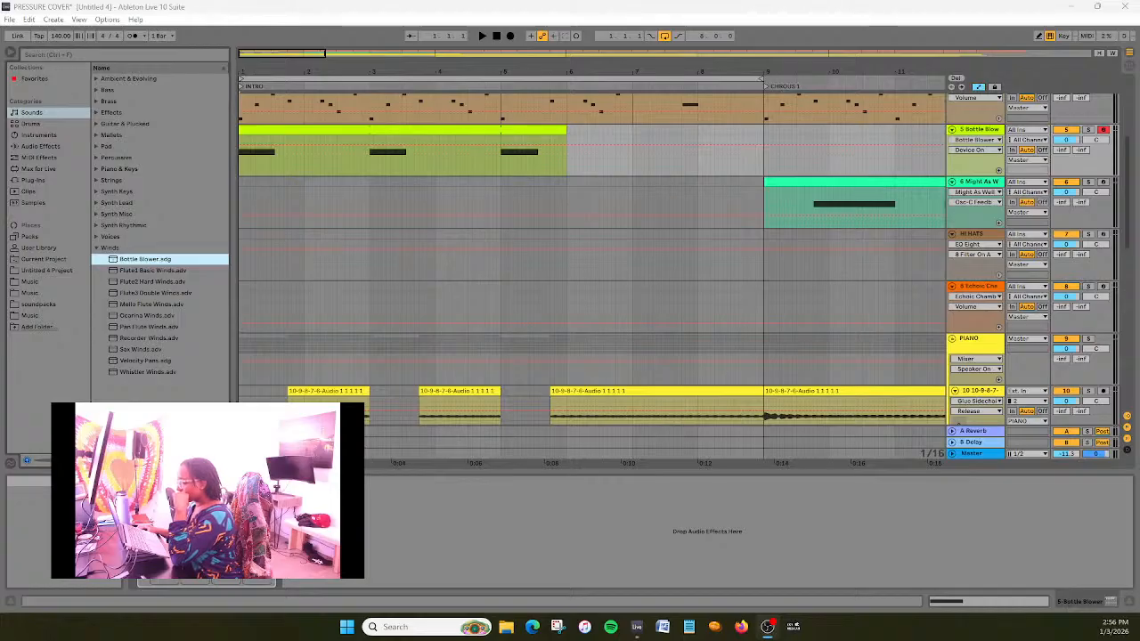
pyautogui.click(484, 35)
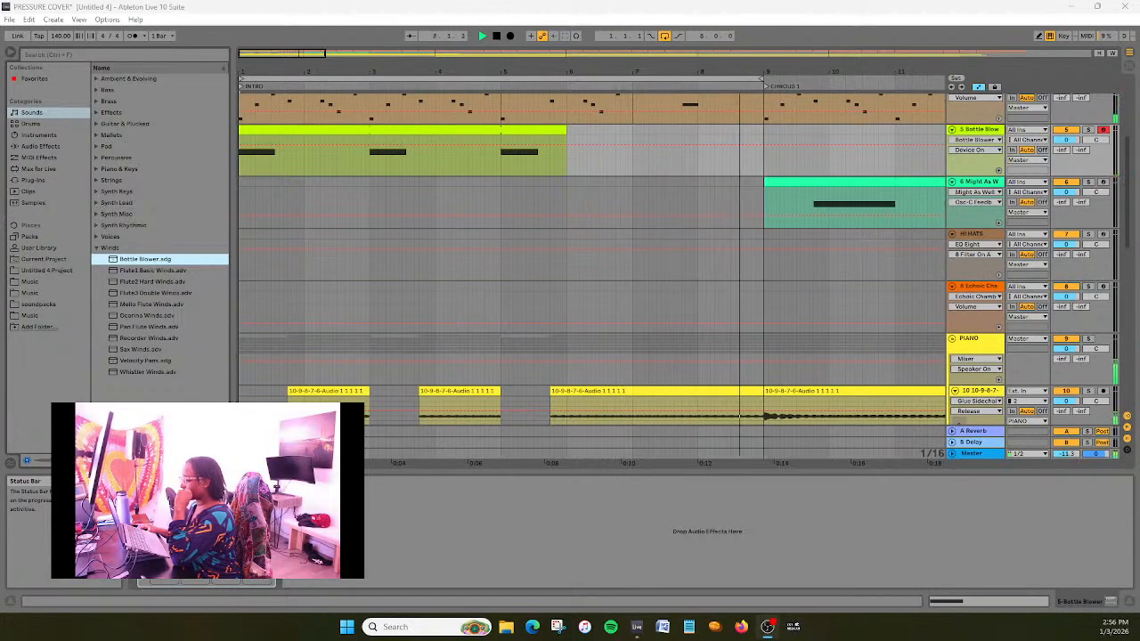
pyautogui.click(500, 36)
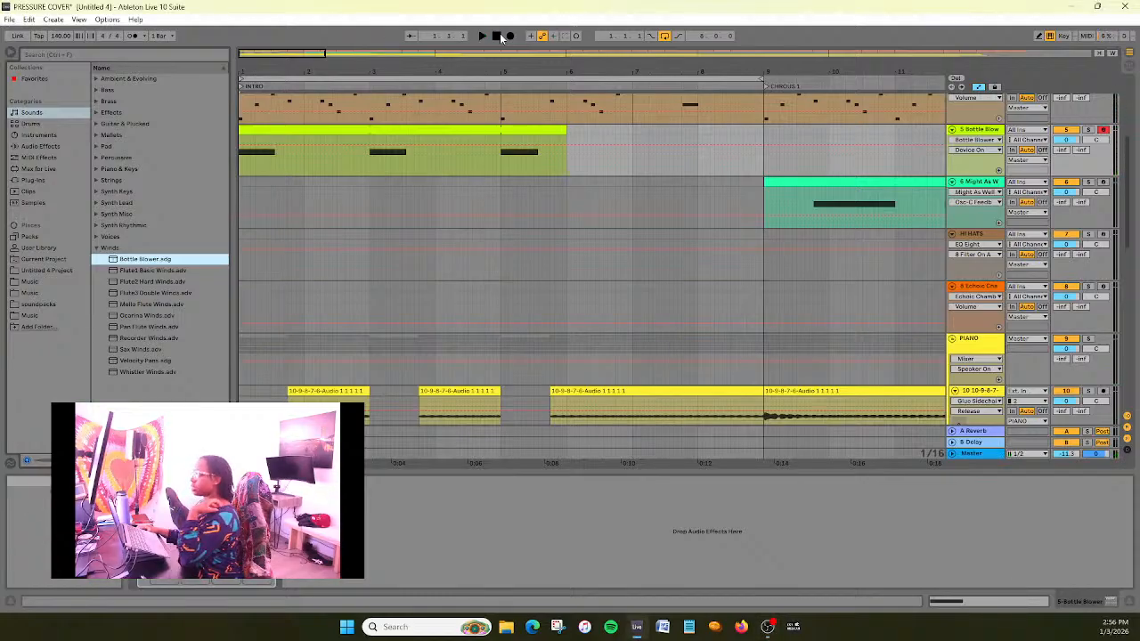
# Mute the Bottle Blower track while the intro plays, listen to the intro without it, and stop playback
pyautogui.click(482, 37)
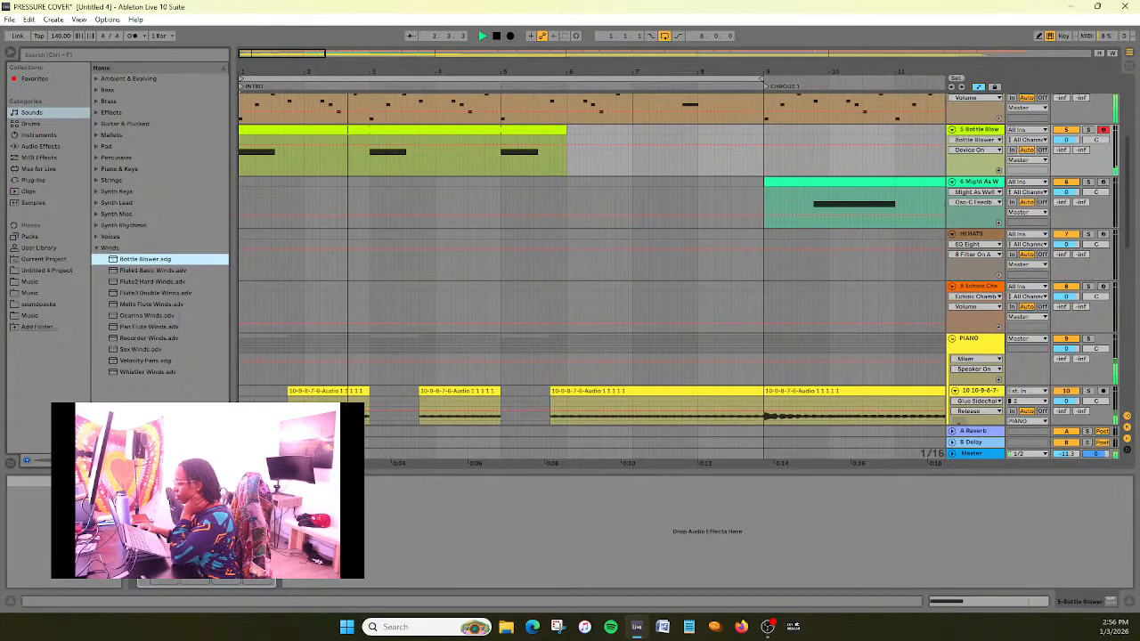
pyautogui.click(1072, 131)
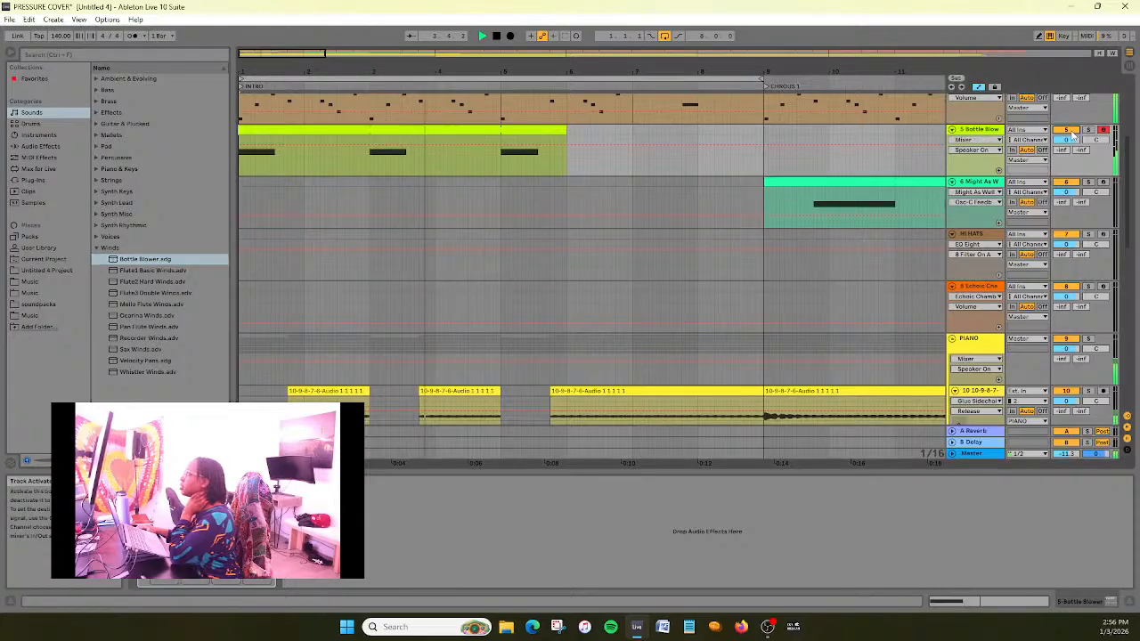
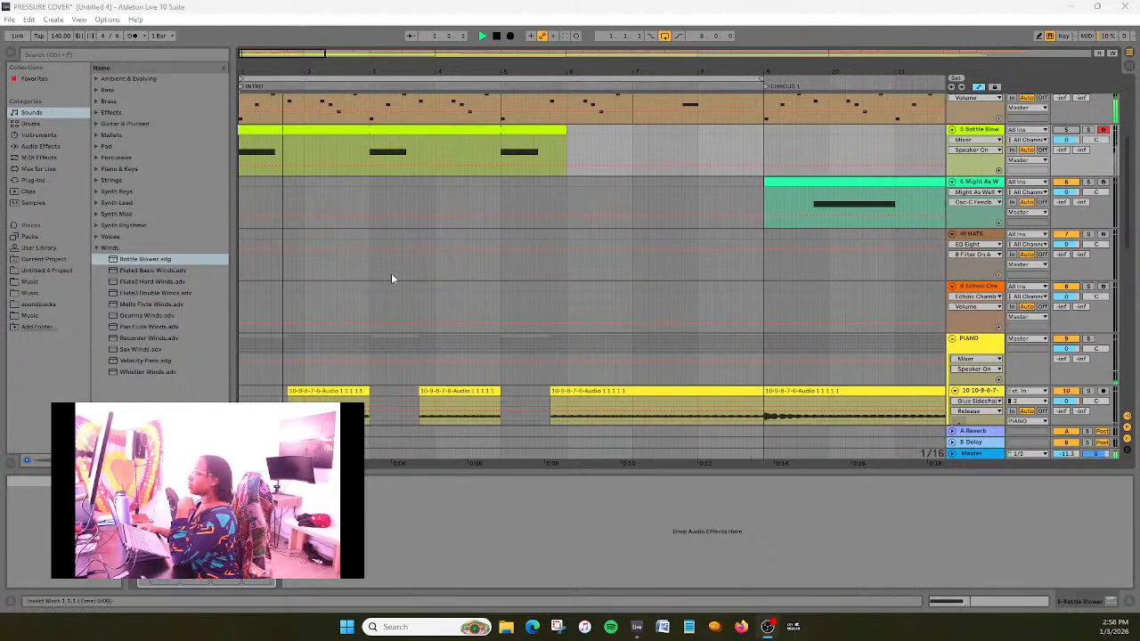
pyautogui.click(498, 37)
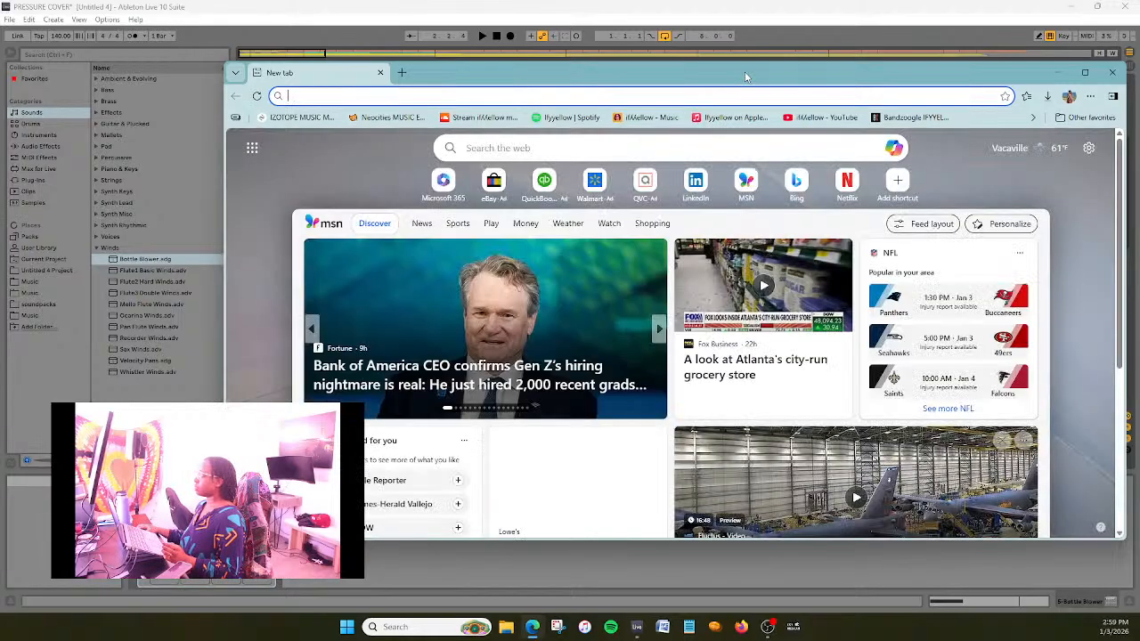
# Search the web in Microsoft Edge for "cant hear audio obs focusrite interface'"
pyautogui.moveTo(745, 75); pyautogui.dragTo(641, 89)
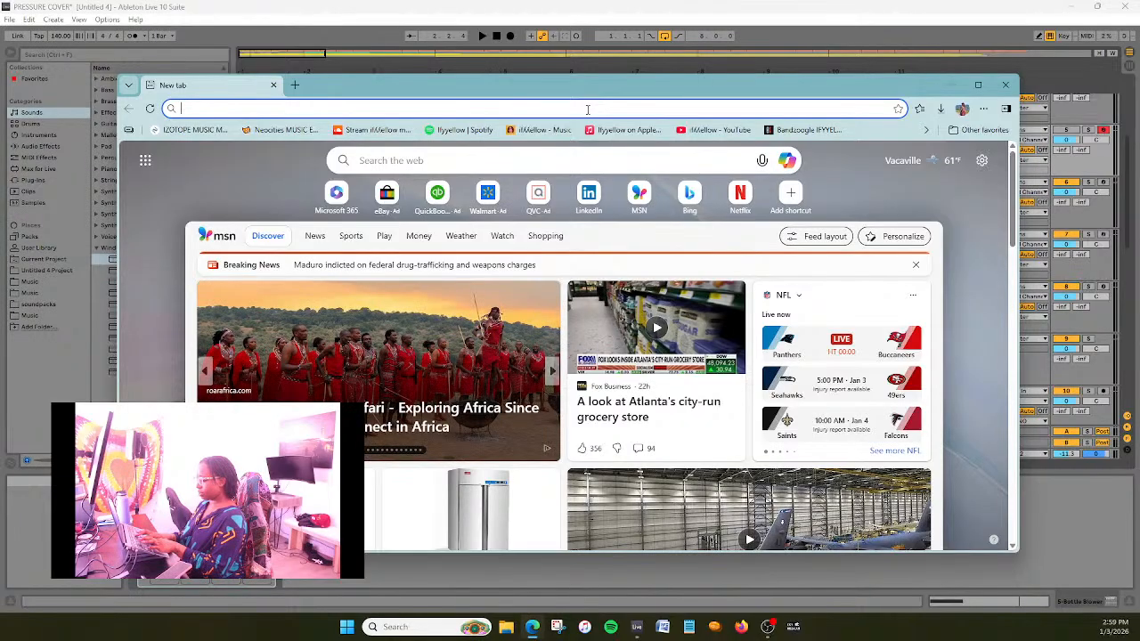
pyautogui.write('cant hear ')
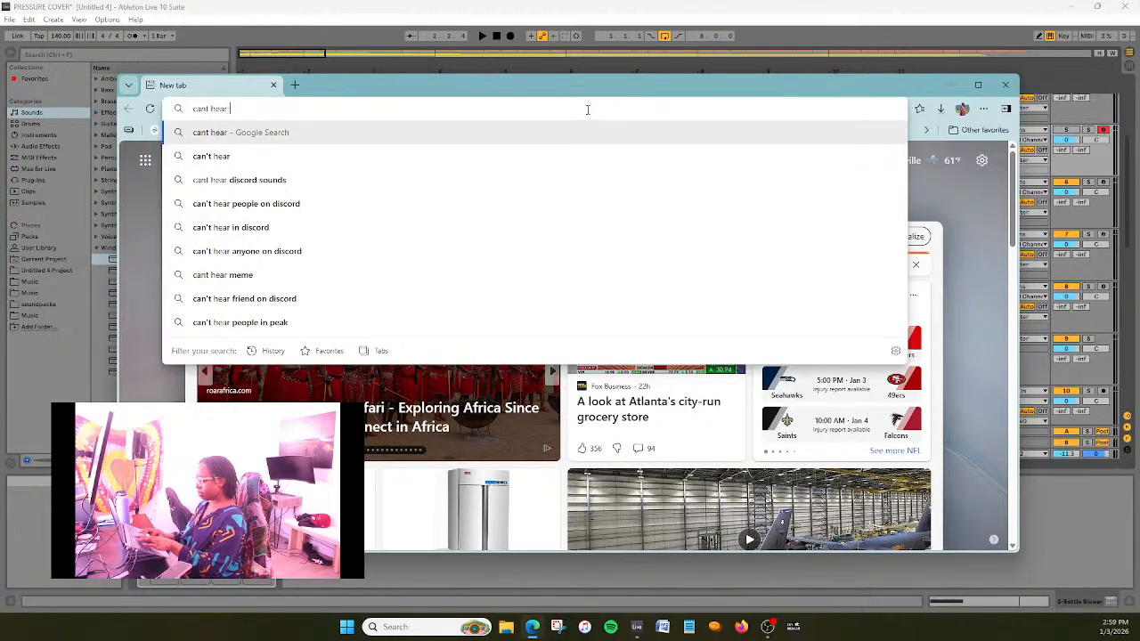
pyautogui.write('audio obs focusri')
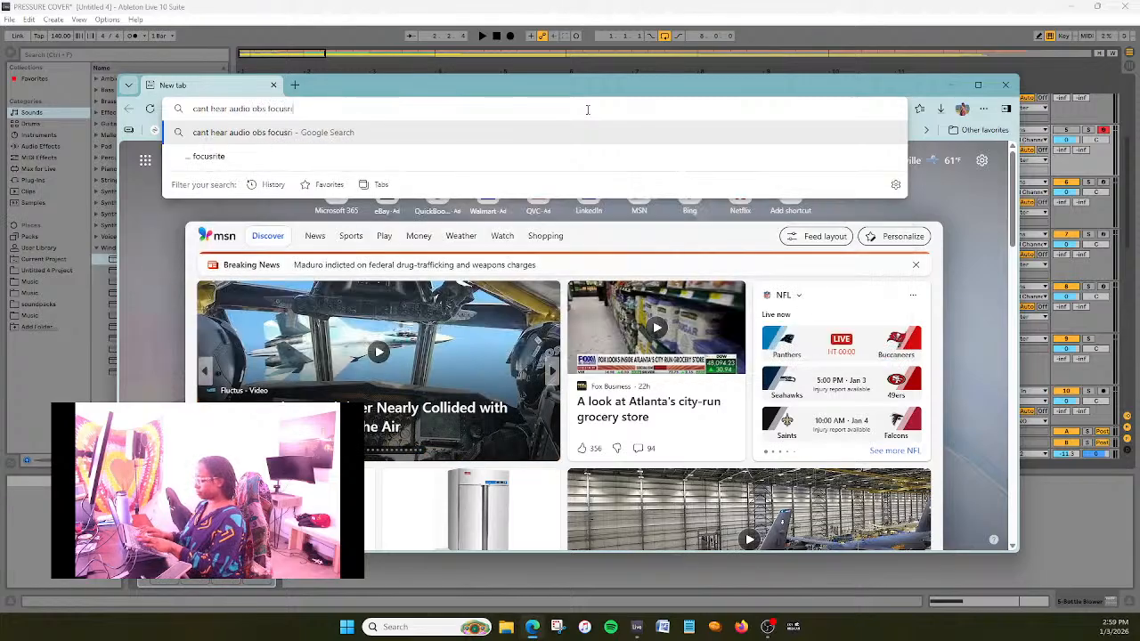
pyautogui.write("te interface'")
pyautogui.press('Return')
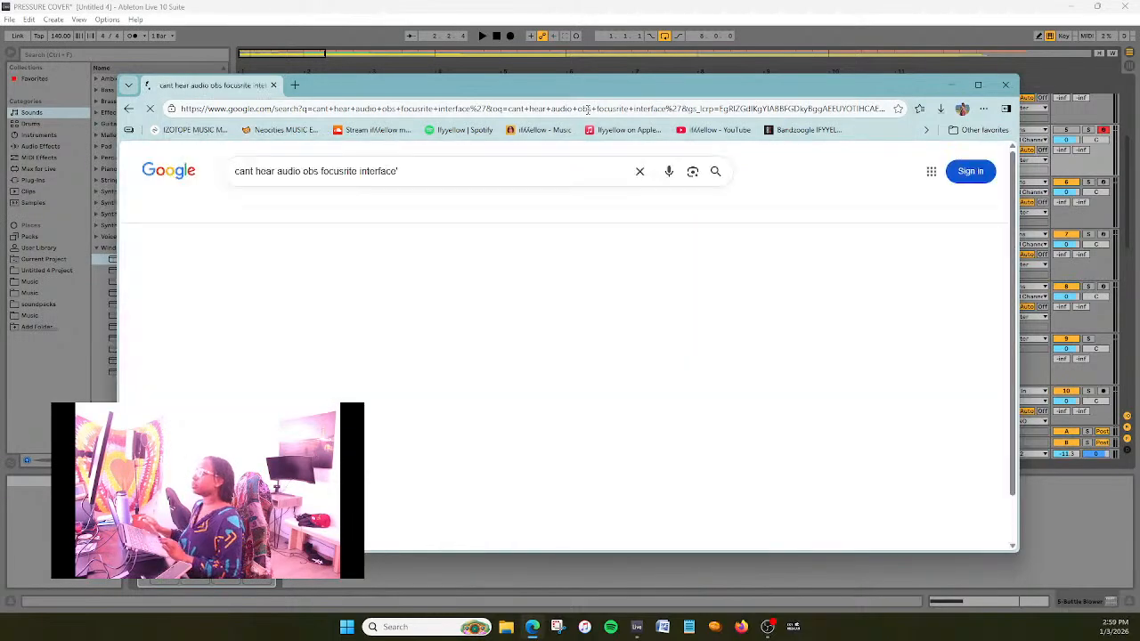
# Remove the stray apostrophe from the query, search again for "cant hear audio obs focusrite interface", and read the overview
pyautogui.click(438, 170)
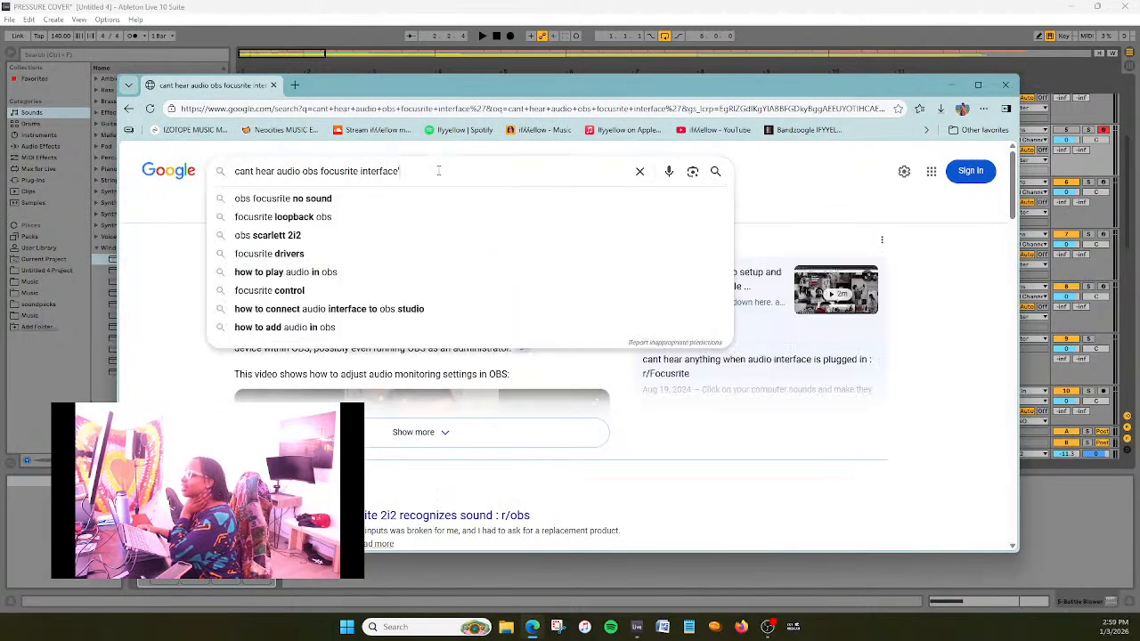
pyautogui.press('BackSpace')
pyautogui.press('Return')
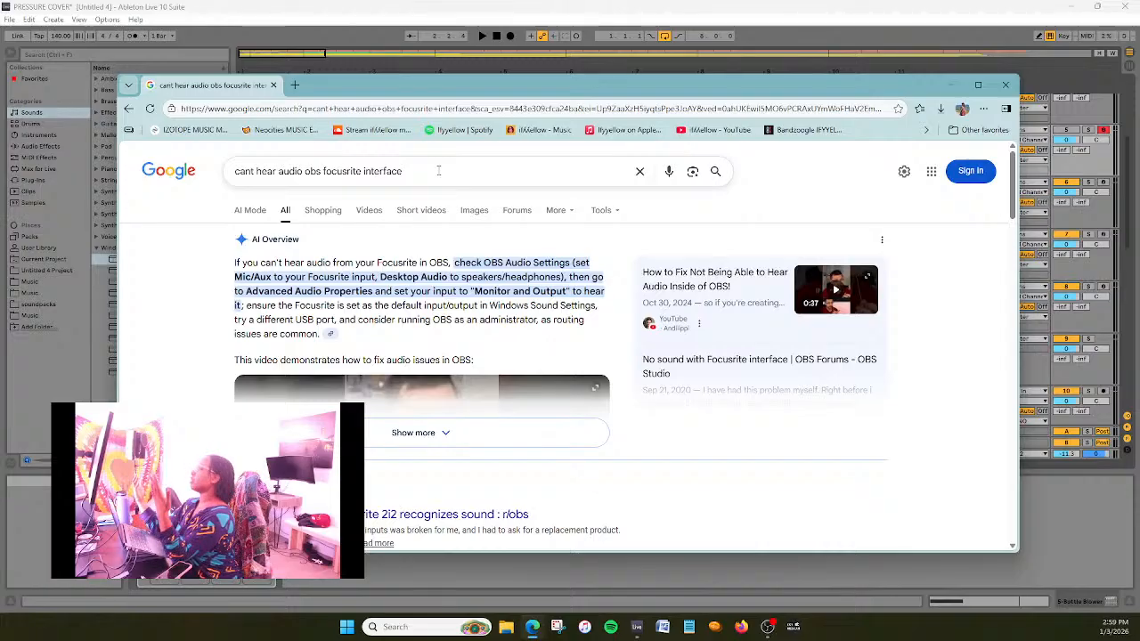
pyautogui.scroll(-1, 185, 334)
pyautogui.scroll(1, 182, 331)
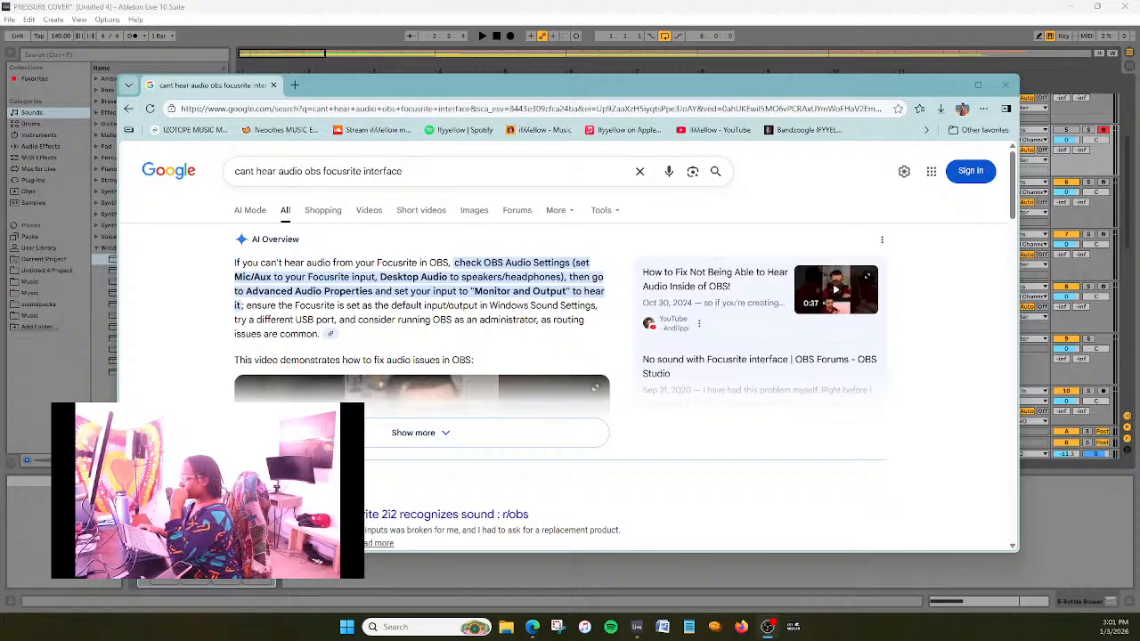
# Switch back to Ableton Live and play the intro from the start with the Bottle Blower track muted
pyautogui.click(491, 7)
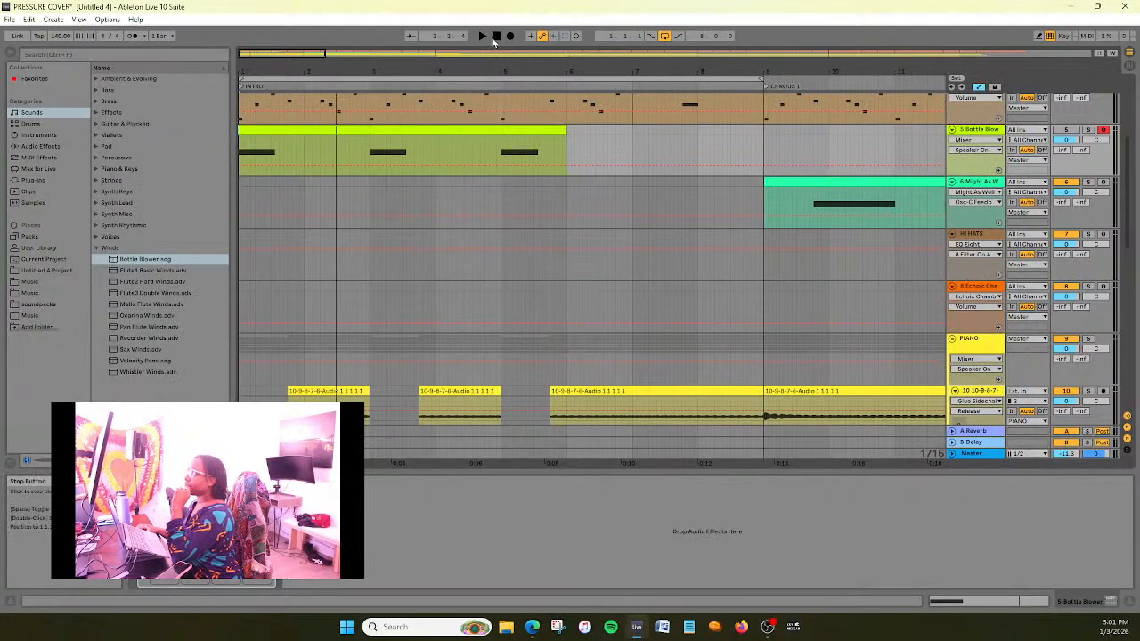
pyautogui.click(494, 40)
pyautogui.click(483, 35)
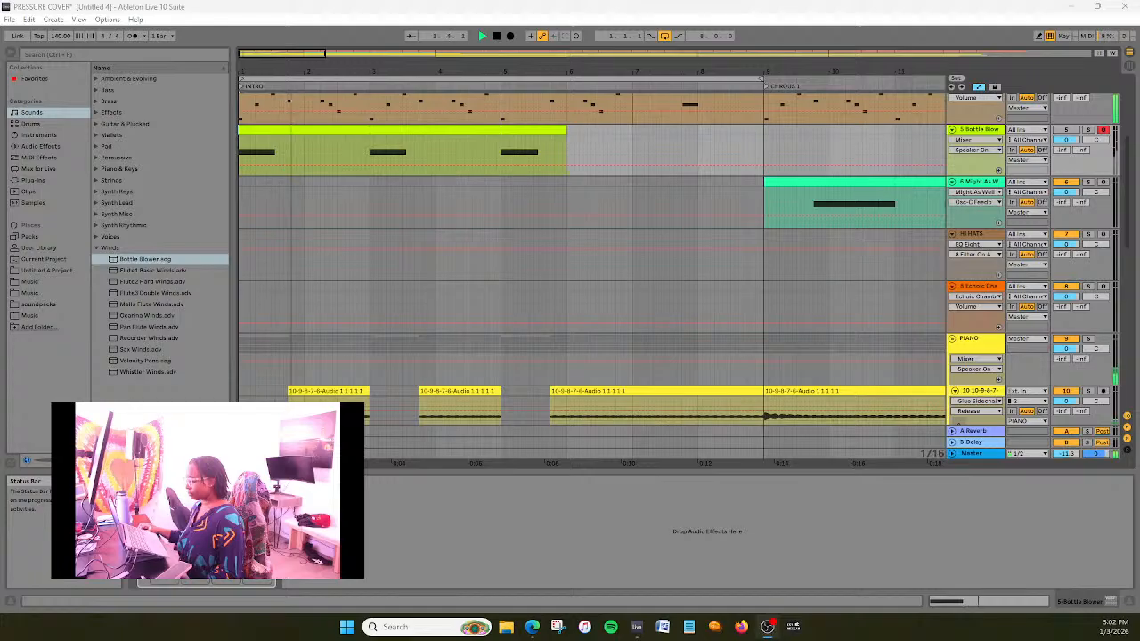
pyautogui.click(496, 36)
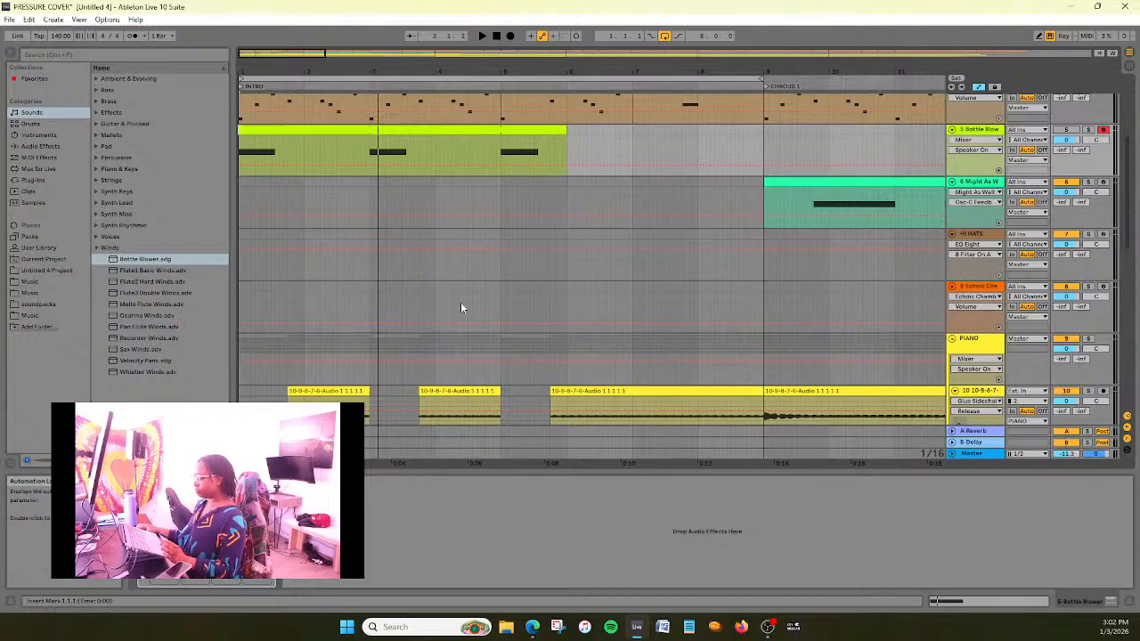
# Switch to Microsoft Edge, read the search results on fixing Focusrite audio in OBS, and minimize the browser
pyautogui.click(532, 626)
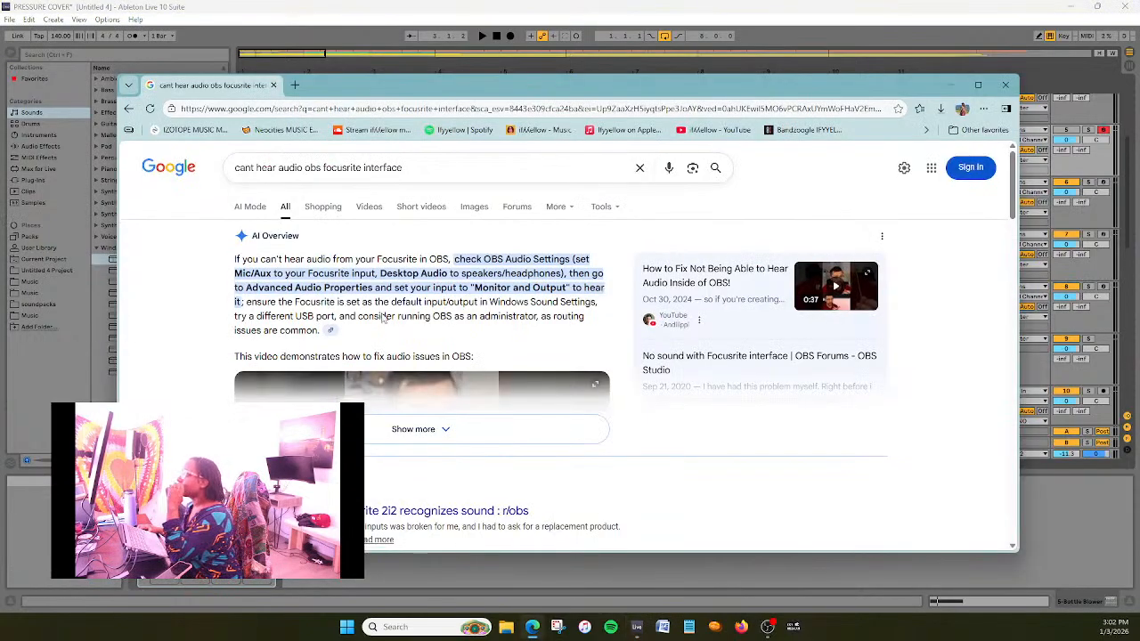
pyautogui.scroll(-1, 382, 318)
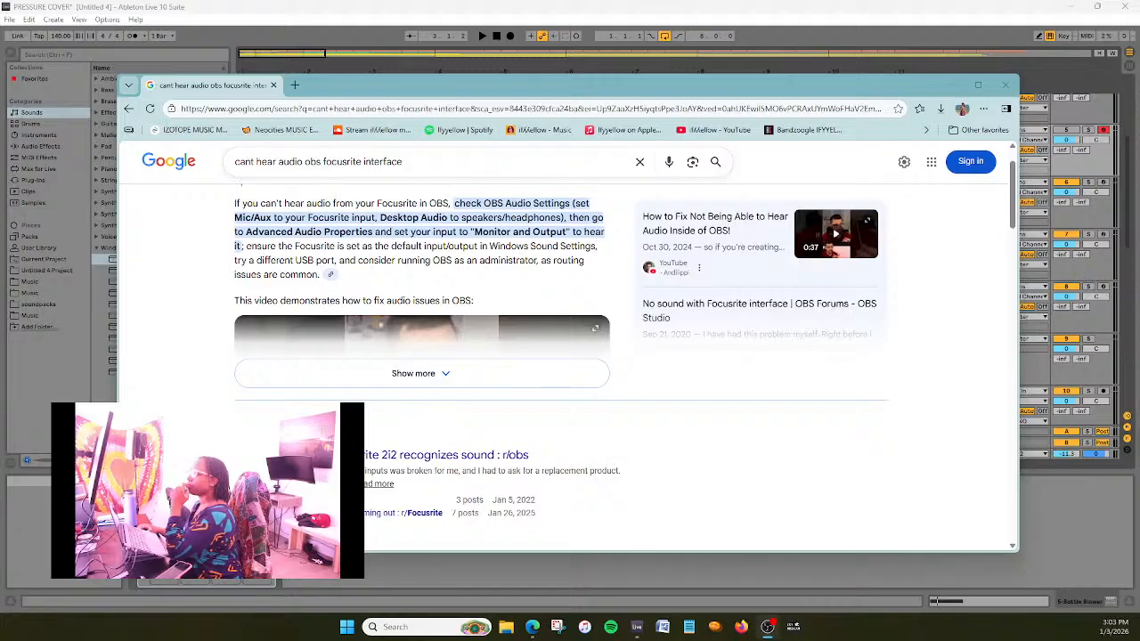
pyautogui.scroll(-1, 617, 438)
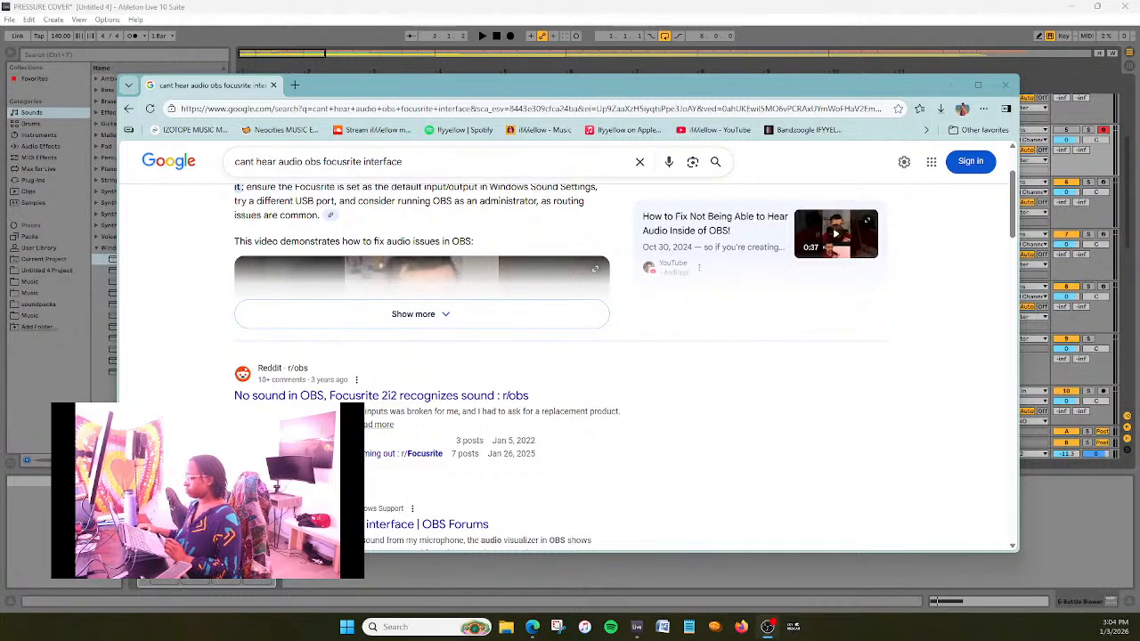
pyautogui.click(953, 86)
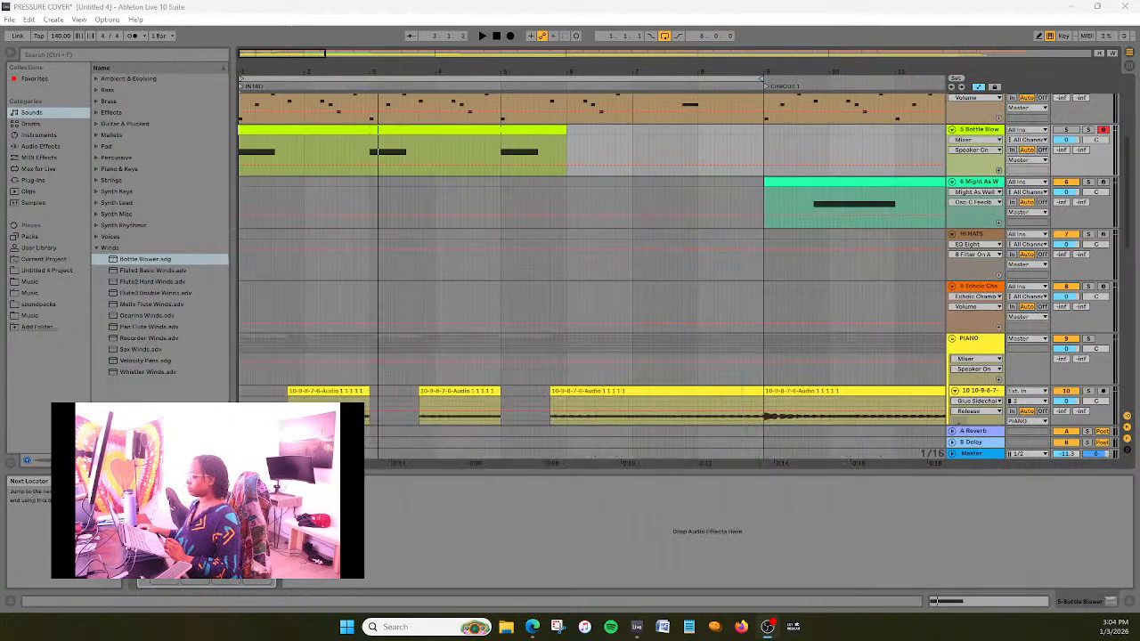
# Return the playhead to the beginning, play the intro to check the sound again, and stop playback
pyautogui.click(495, 37)
pyautogui.click(482, 36)
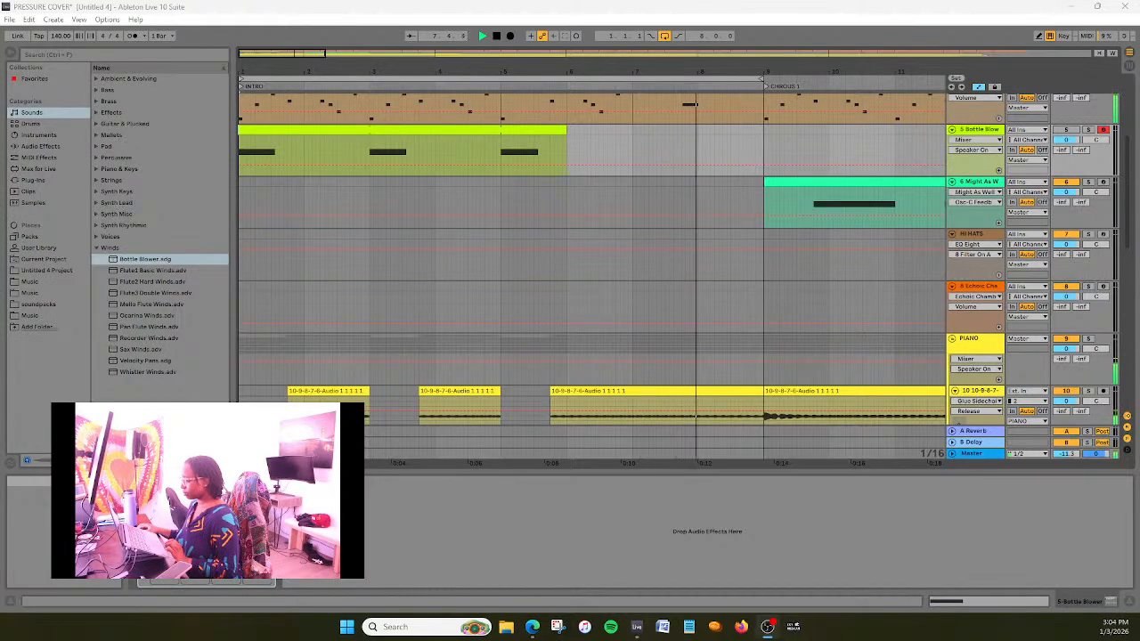
pyautogui.click(496, 37)
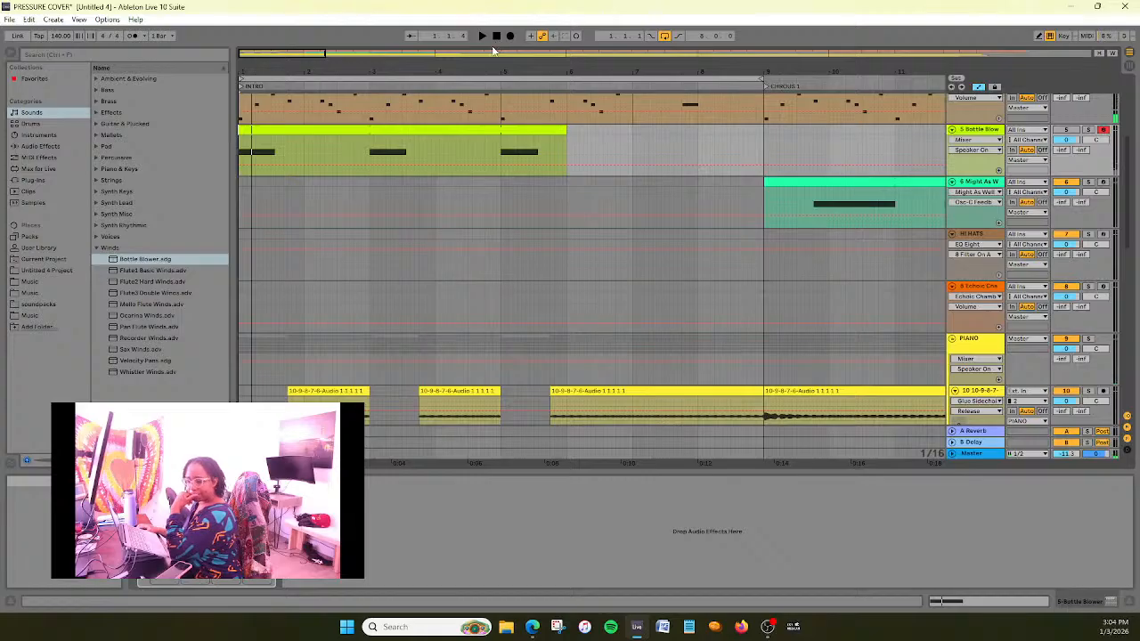